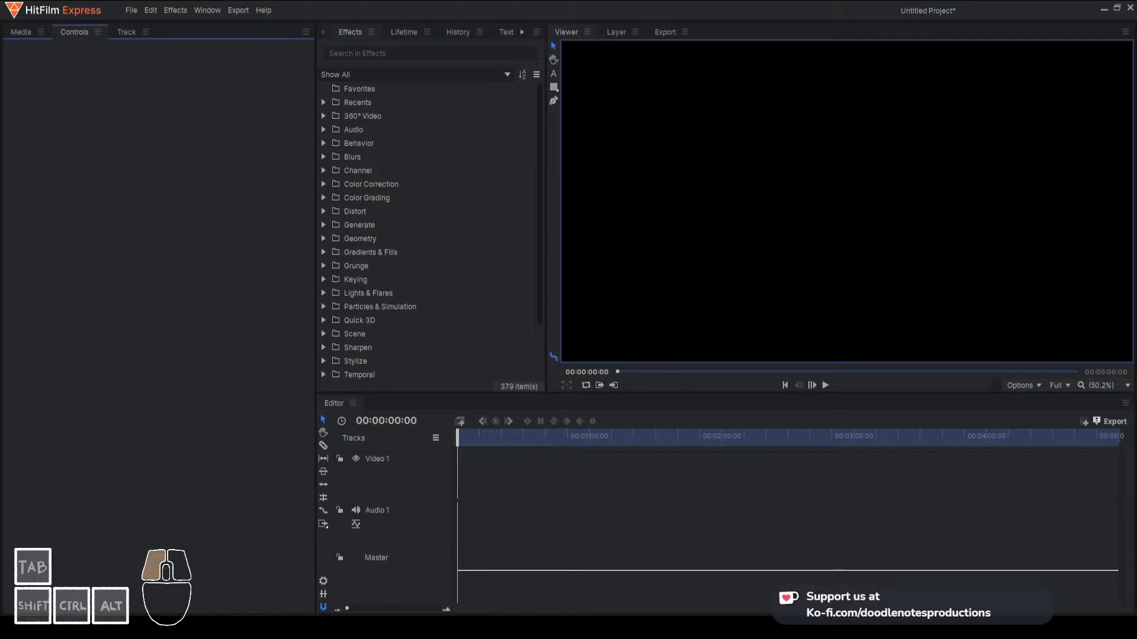
# Show the project's media list in place of the empty controls
pyautogui.click(236, 427)
pyautogui.click(13, 34)
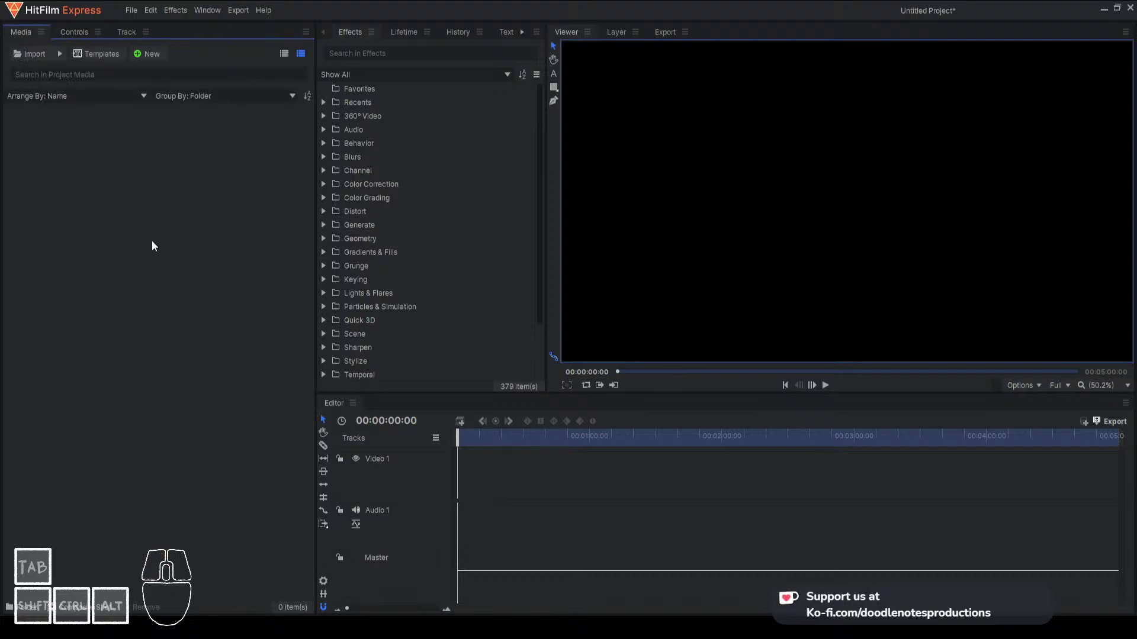
pyautogui.click(129, 204)
pyautogui.click(72, 140)
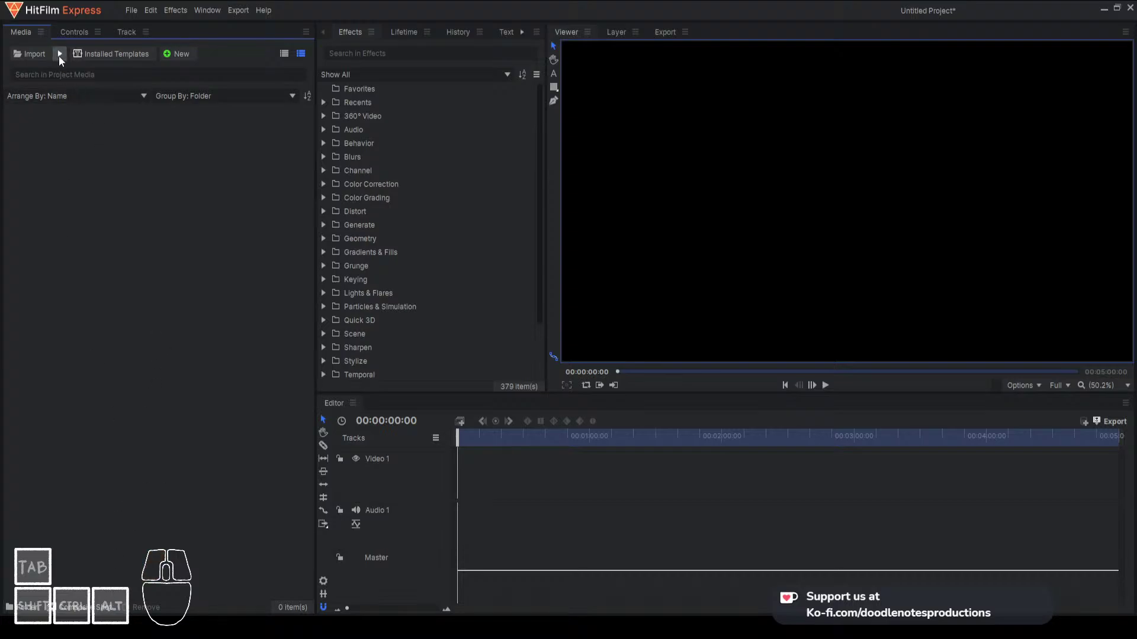
# Import the shot 1 background as an image sequence from SEQ 001 - SHOT 1_BG_0010.png
pyautogui.click(105, 185)
pyautogui.rightClick(113, 173)
pyautogui.click(94, 85)
pyautogui.click(154, 103)
pyautogui.click(151, 90)
pyautogui.click(151, 101)
pyautogui.click(148, 91)
pyautogui.click(152, 85)
pyautogui.rightClick(213, 184)
pyautogui.click(93, 86)
pyautogui.click(158, 116)
pyautogui.click(150, 39)
pyautogui.click(148, 207)
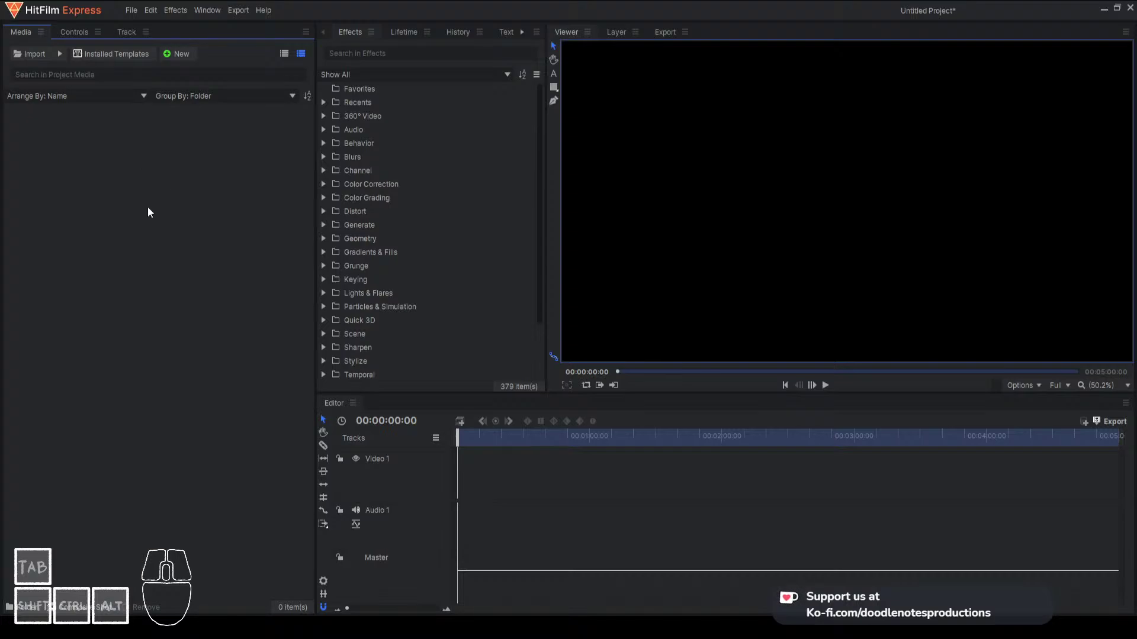
pyautogui.click(155, 108)
pyautogui.click(156, 113)
pyautogui.click(154, 114)
pyautogui.click(153, 112)
pyautogui.click(153, 112)
pyautogui.click(149, 115)
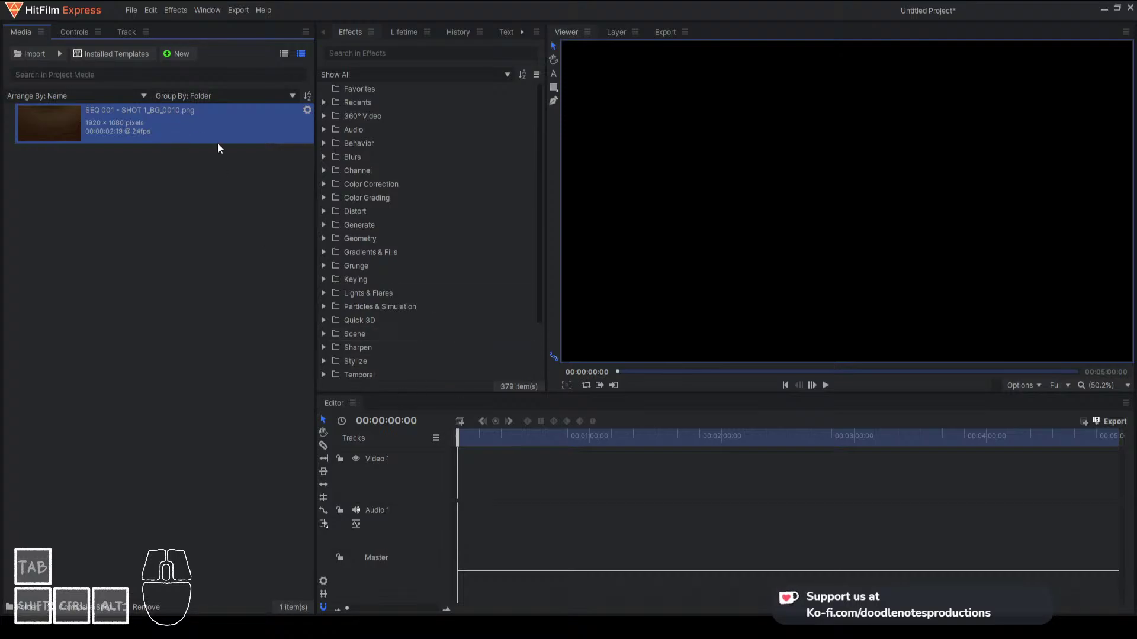
# Import the shot 1 foreground image sequence from SEQ 001 - SHOT 1_0010.png
pyautogui.click(157, 299)
pyautogui.click(76, 137)
pyautogui.click(102, 228)
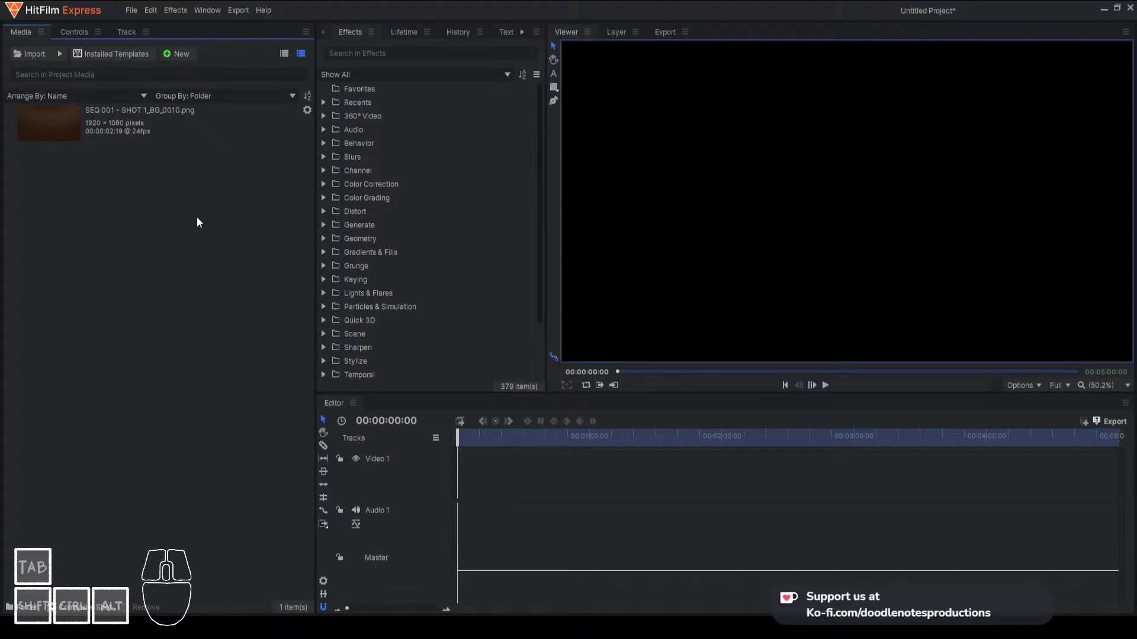
pyautogui.click(146, 61)
pyautogui.click(167, 121)
pyautogui.click(161, 130)
pyautogui.click(308, 294)
pyautogui.rightClick(180, 236)
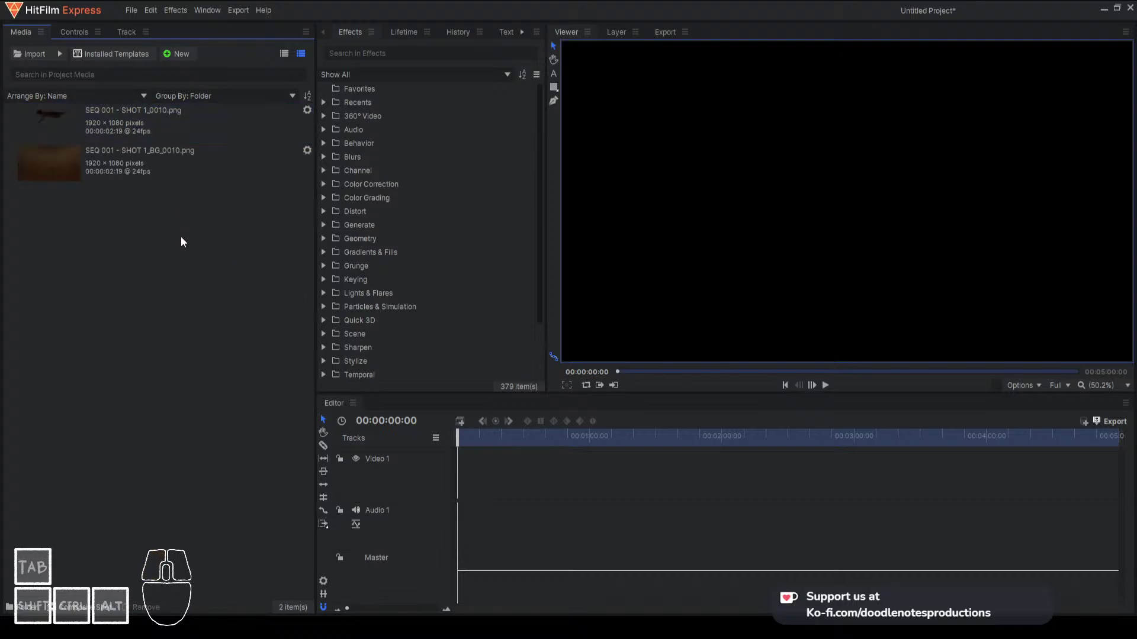
# Create a media folder named SEQ 001
pyautogui.click(59, 55)
pyautogui.click(24, 601)
pyautogui.write('SEQ001')
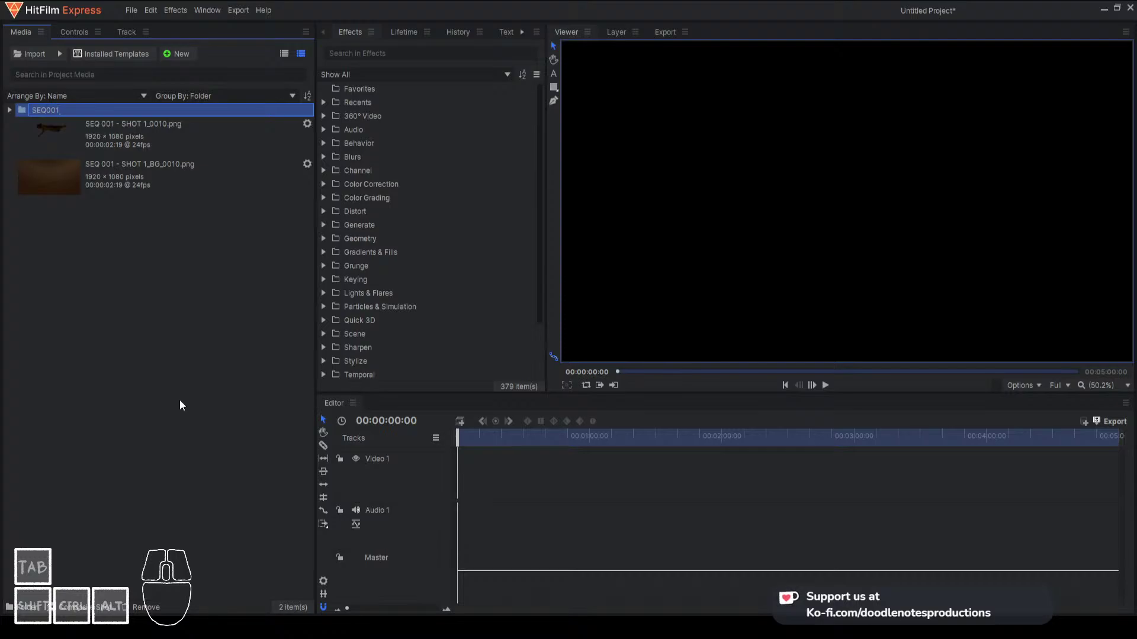
pyautogui.press('Return')
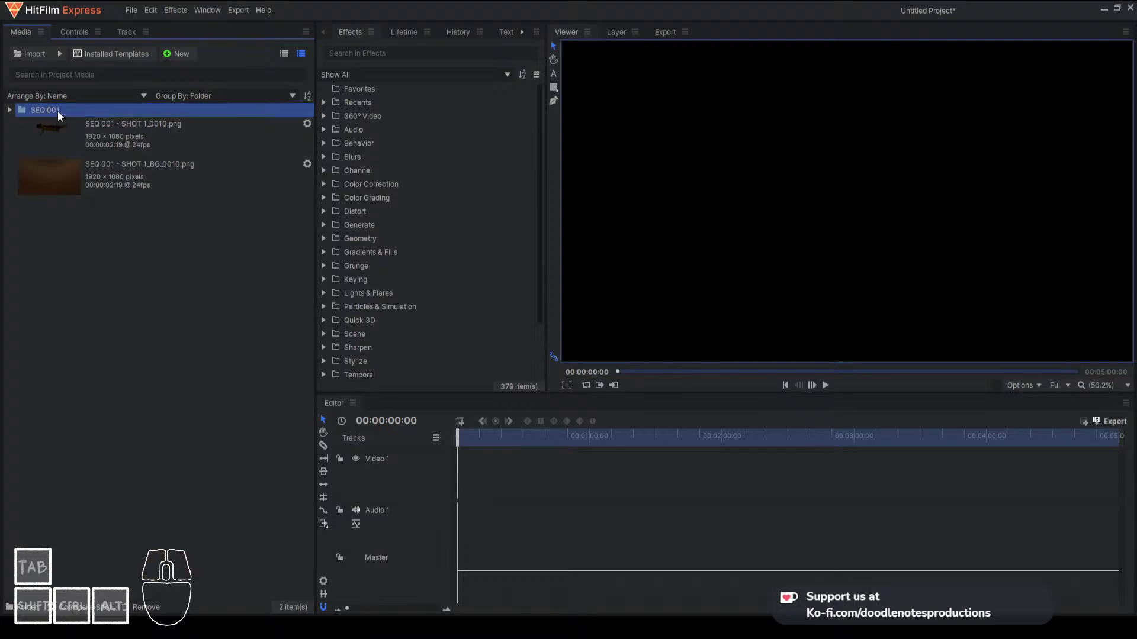
# Create a subfolder named SHOT 1 inside the SEQ 001 folder
pyautogui.click(18, 607)
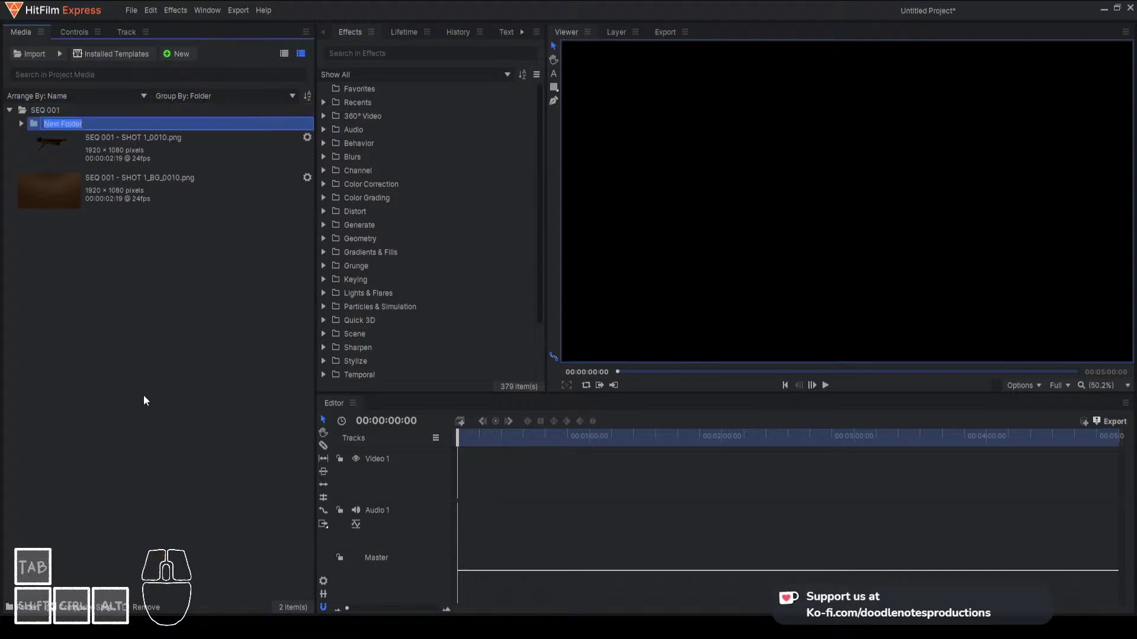
pyautogui.write('SHOT 1')
pyautogui.press('Return')
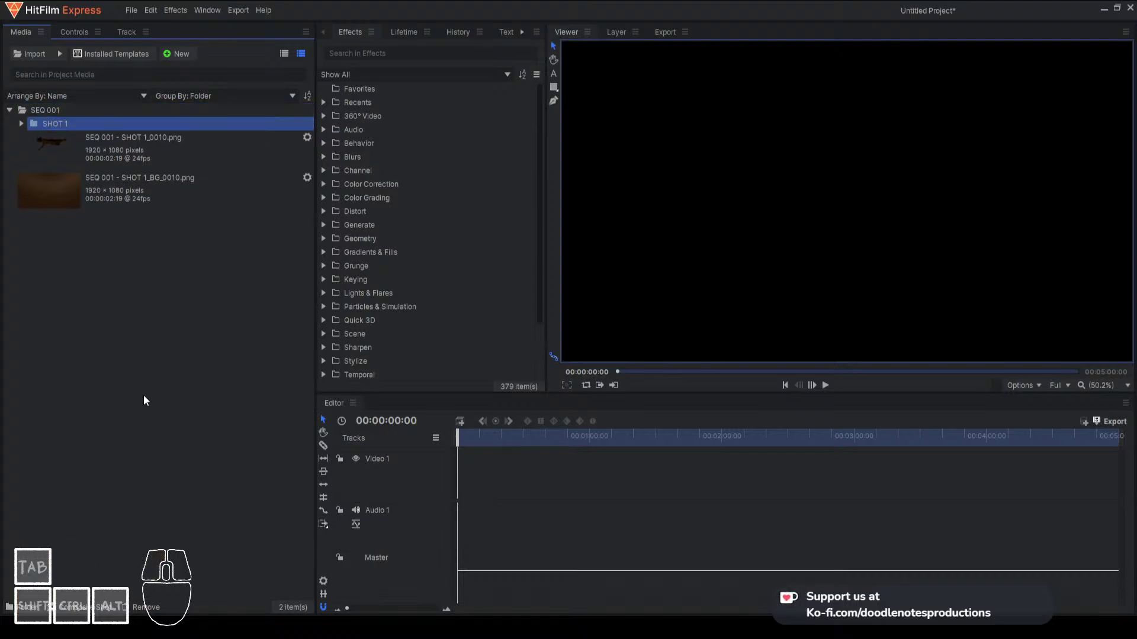
# Move the SEQ 001 - SHOT 1 foreground and background sequences into the SHOT 1 folder
pyautogui.click(104, 134)
pyautogui.moveTo(35, 141); pyautogui.dragTo(61, 122)
pyautogui.moveTo(65, 183); pyautogui.dragTo(85, 123)
pyautogui.click(134, 274)
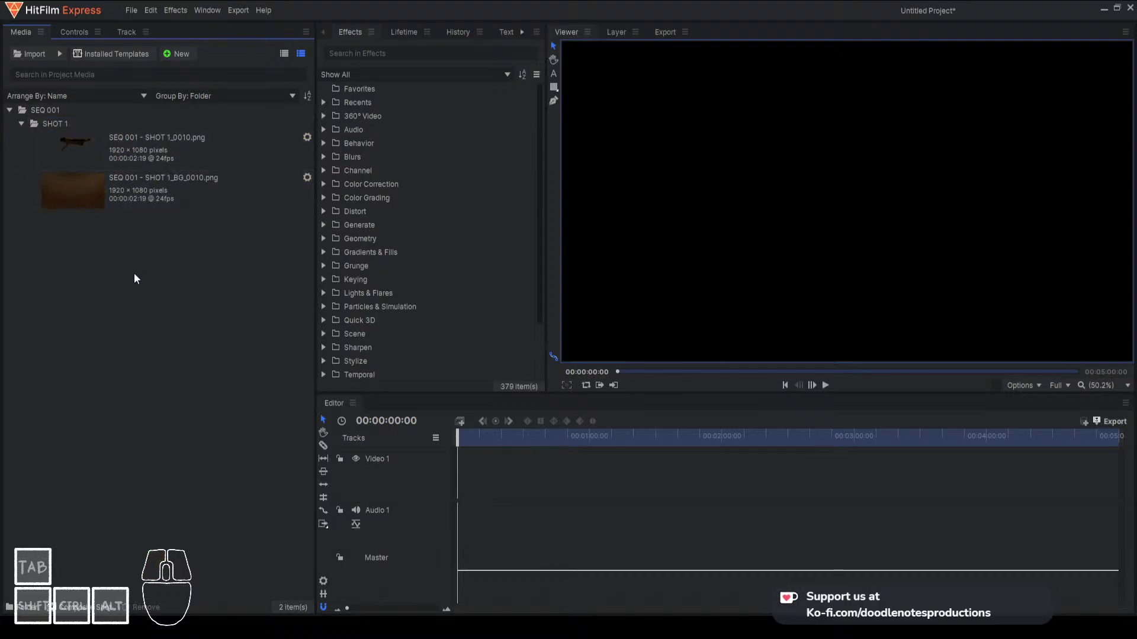
# Save the project as TUP E-01 - SEQ 001.hfp
pyautogui.hotkey('ctrl', 's')
pyautogui.click(101, 173)
pyautogui.click(169, 156)
pyautogui.click(145, 113)
pyautogui.press('1')
pyautogui.click(159, 120)
pyautogui.click(128, 253)
pyautogui.click(399, 130)
pyautogui.click(370, 254)
pyautogui.click(339, 108)
pyautogui.click(305, 271)
pyautogui.hotkey('shift', 'u')
pyautogui.write('0-')
pyautogui.hotkey('ctrl', 's')
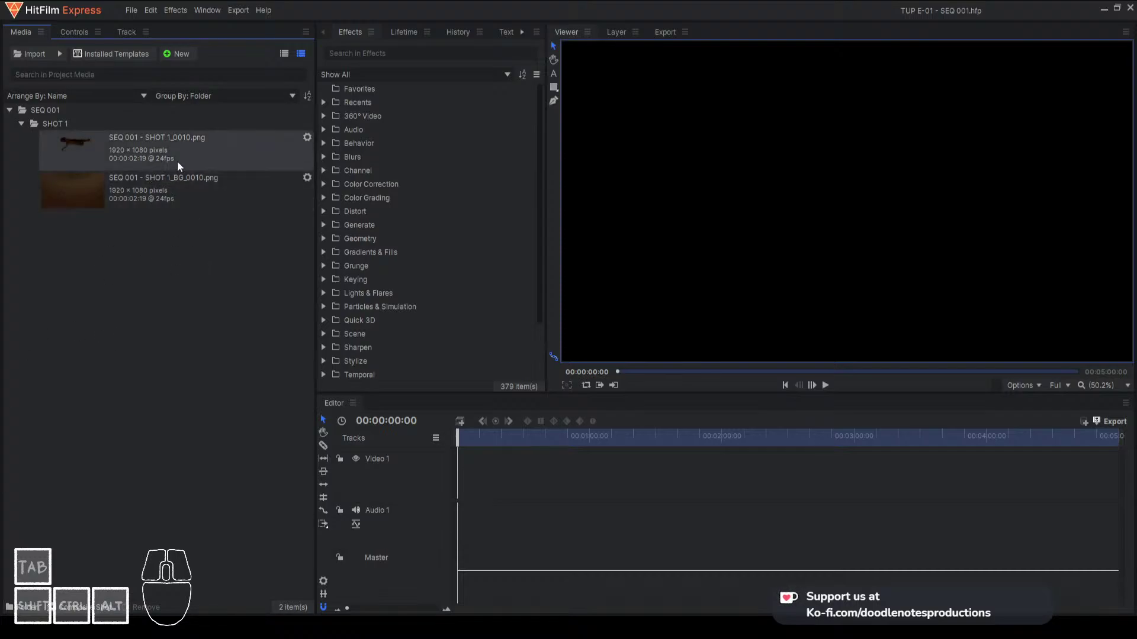
# Import the seq001-shot1-currents-1 image sequence and move it into the SHOT 1 folder
pyautogui.click(138, 155)
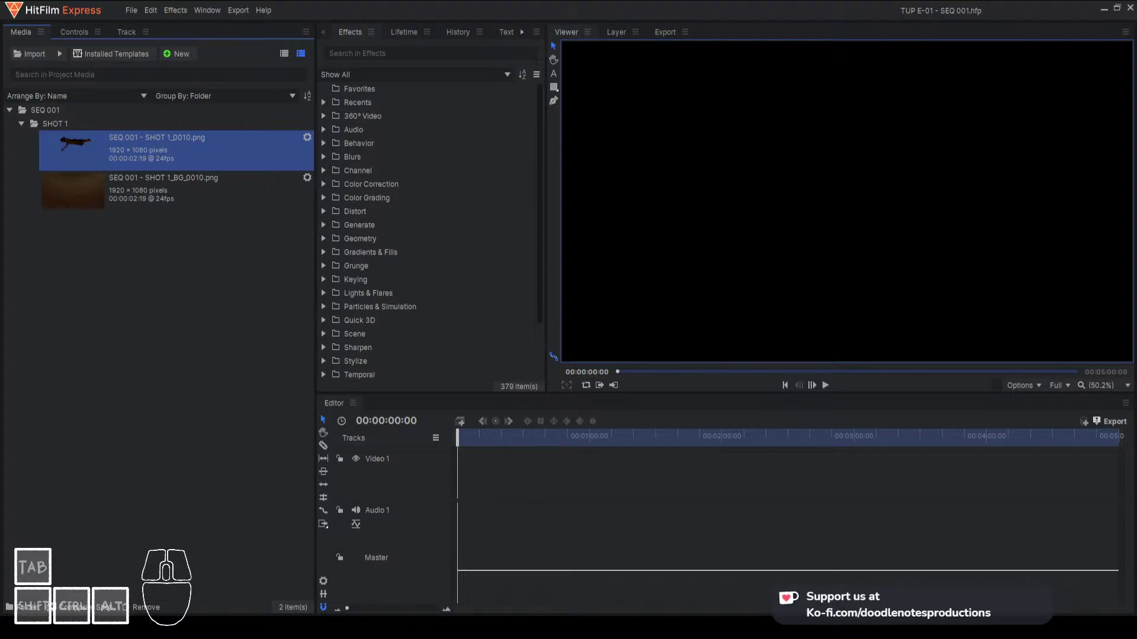
pyautogui.click(127, 360)
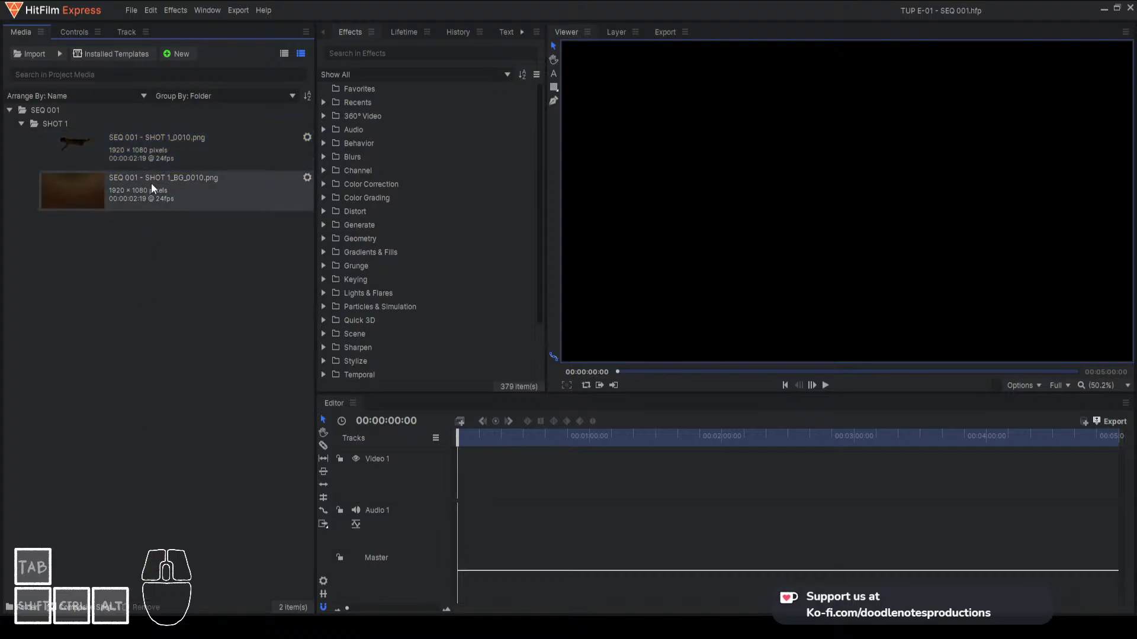
pyautogui.click(110, 248)
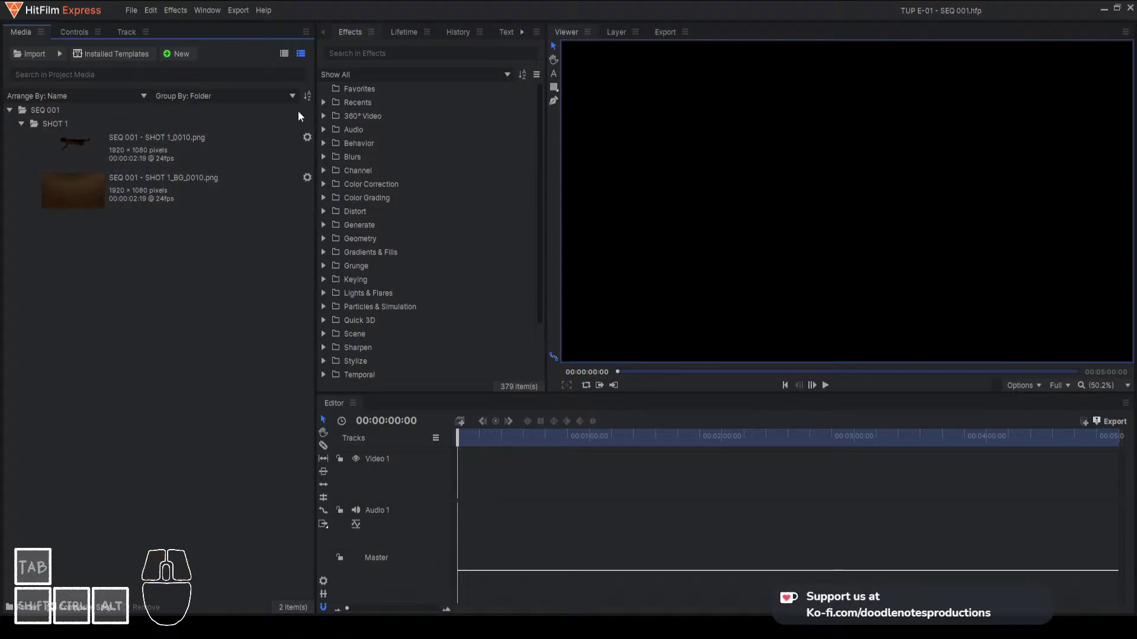
pyautogui.click(301, 171)
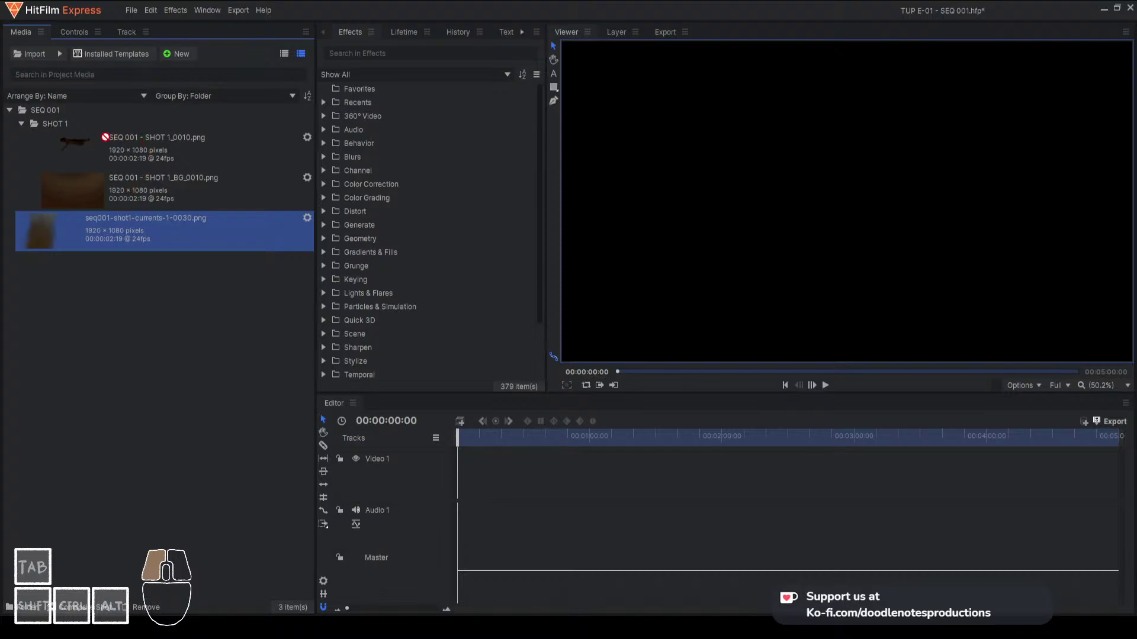
pyautogui.click(62, 124)
pyautogui.click(136, 286)
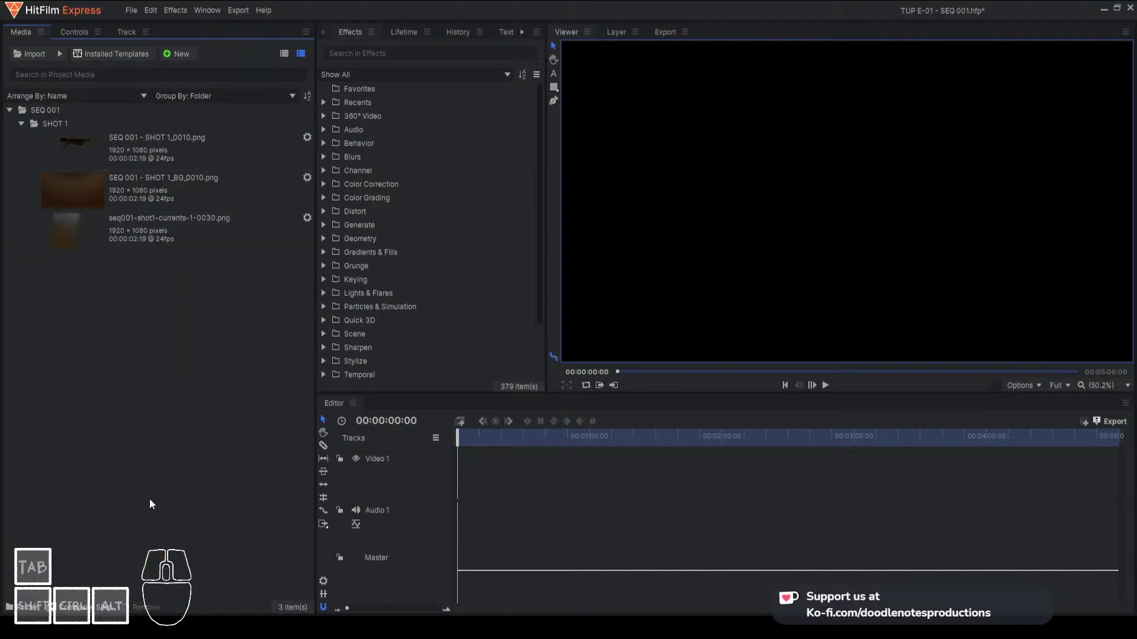
# Import the seq001-shot1-currents-2 image sequence directly into the SHOT 1 folder
pyautogui.click(70, 123)
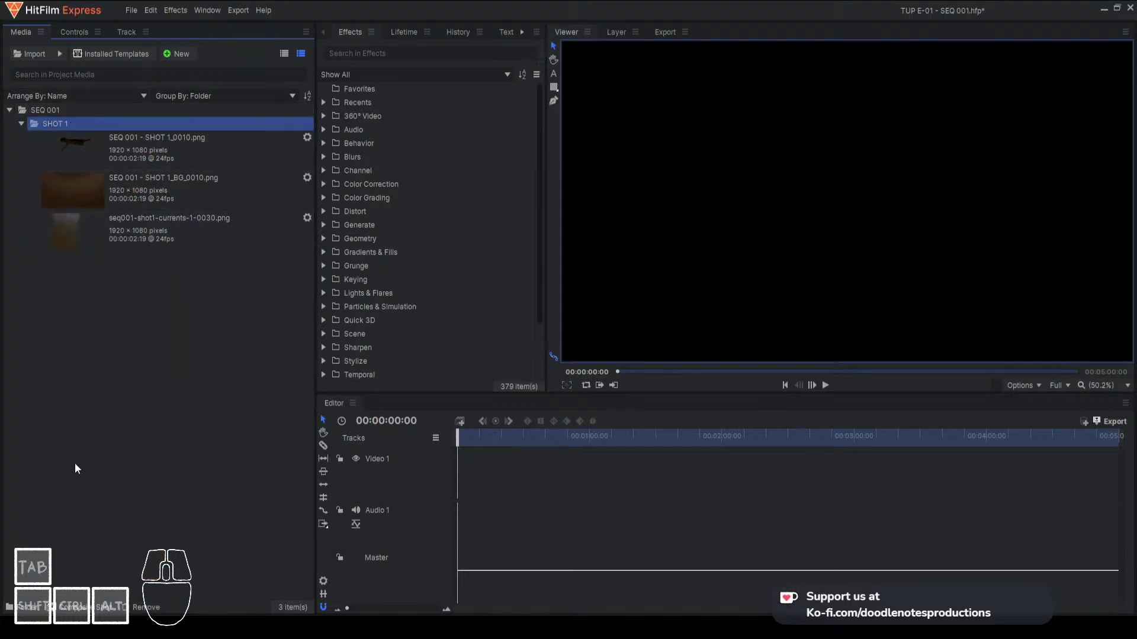
pyautogui.rightClick(152, 298)
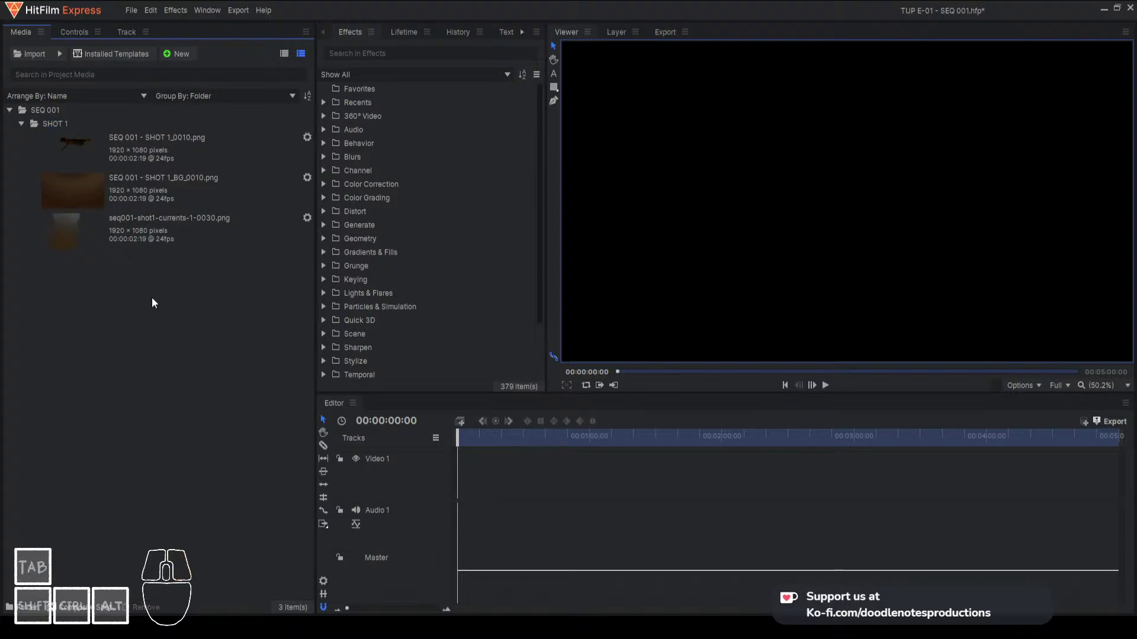
pyautogui.click(117, 281)
pyautogui.click(54, 125)
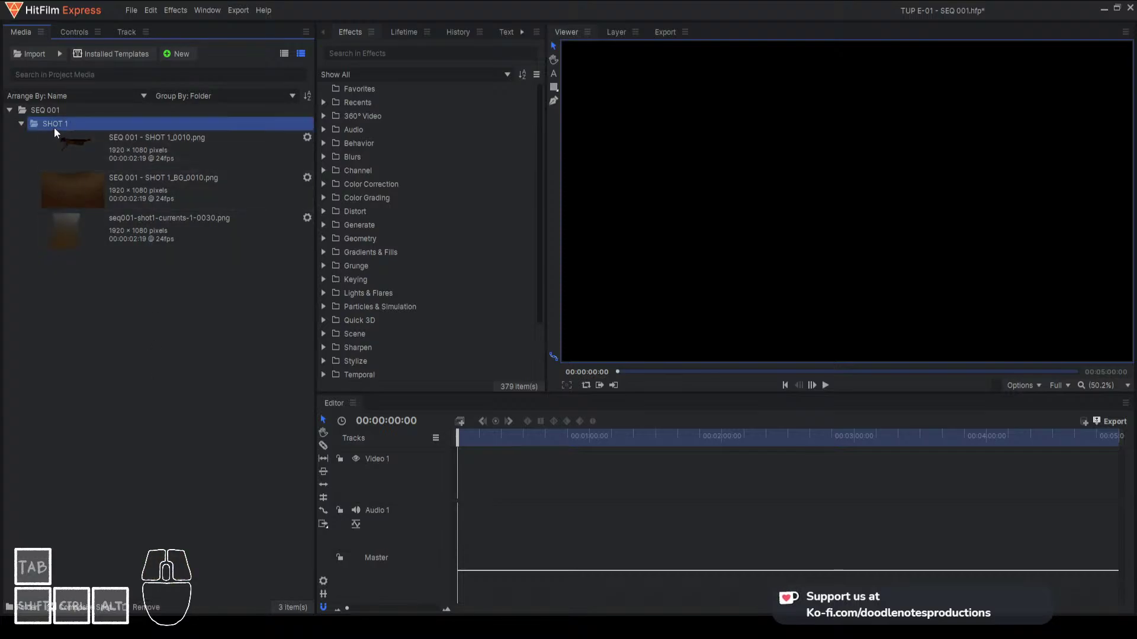
pyautogui.click(59, 53)
pyautogui.click(98, 83)
pyautogui.click(303, 120)
pyautogui.click(304, 179)
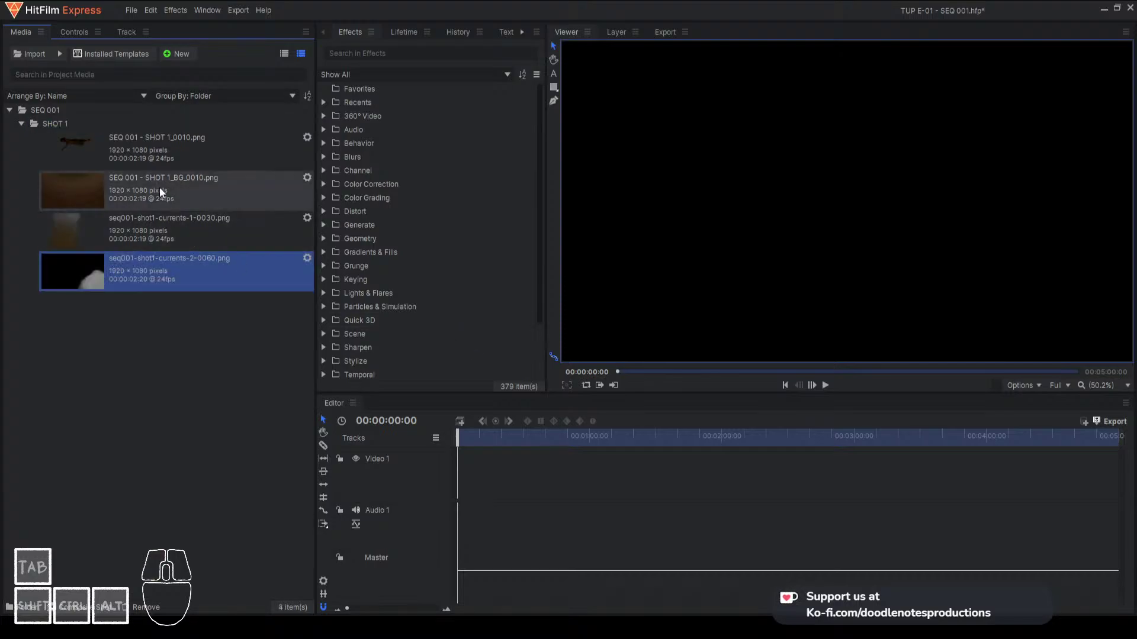
# Import the seq001-shot1-currents-3 image sequence into the SHOT 1 folder
pyautogui.click(63, 59)
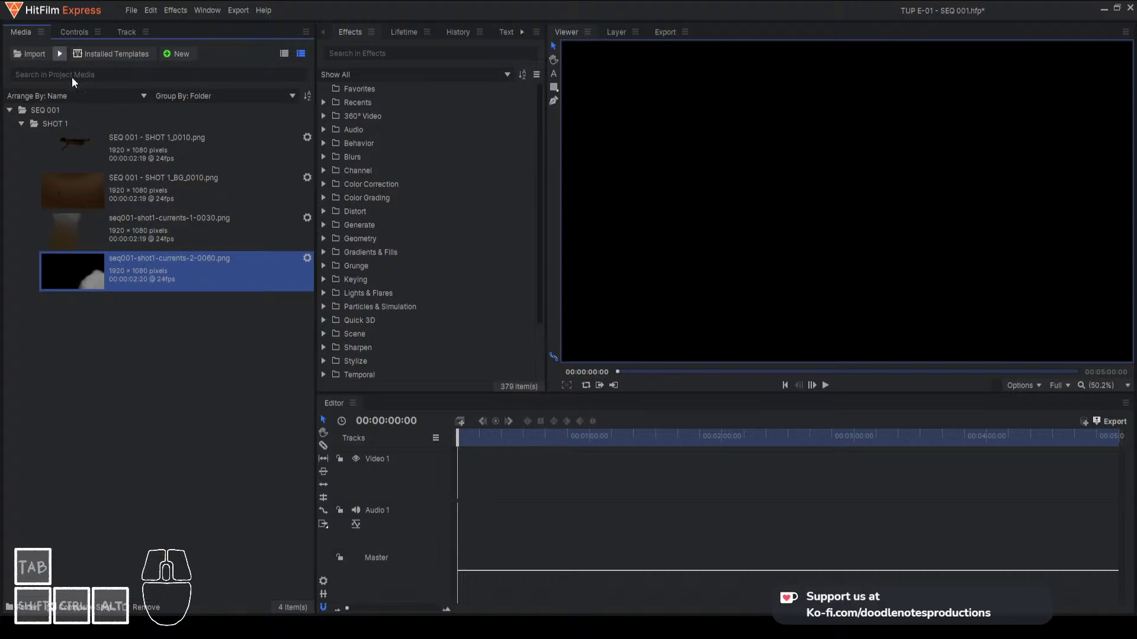
pyautogui.click(307, 135)
pyautogui.click(296, 193)
pyautogui.click(298, 191)
pyautogui.click(473, 356)
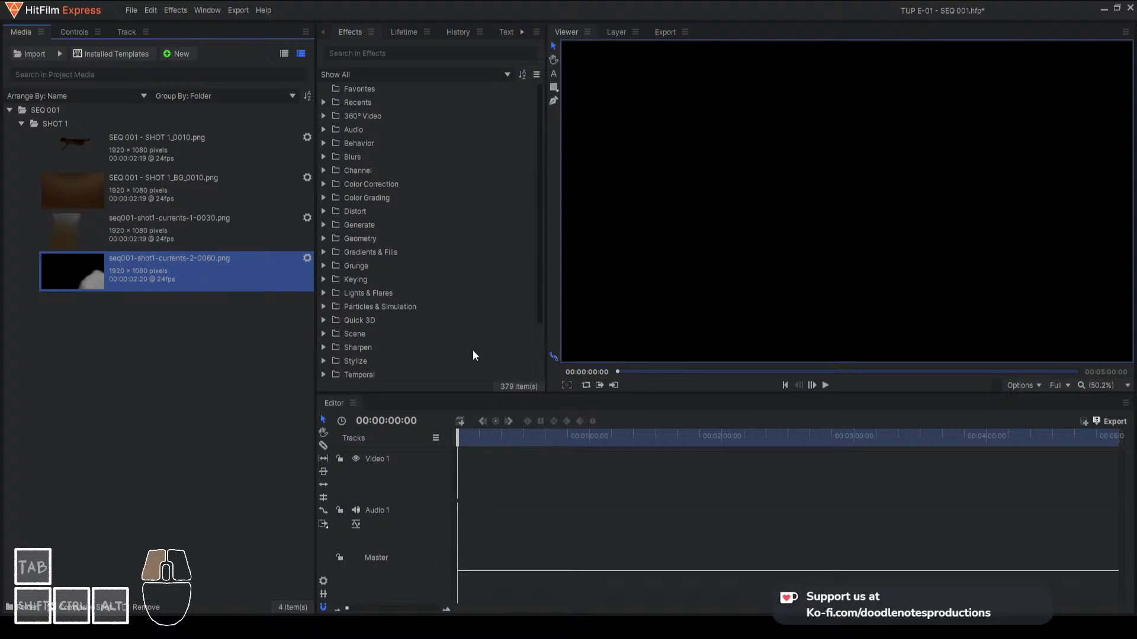
# Import the seq001-shot1-currents-4 image sequence into the SHOT 1 folder
pyautogui.click(60, 54)
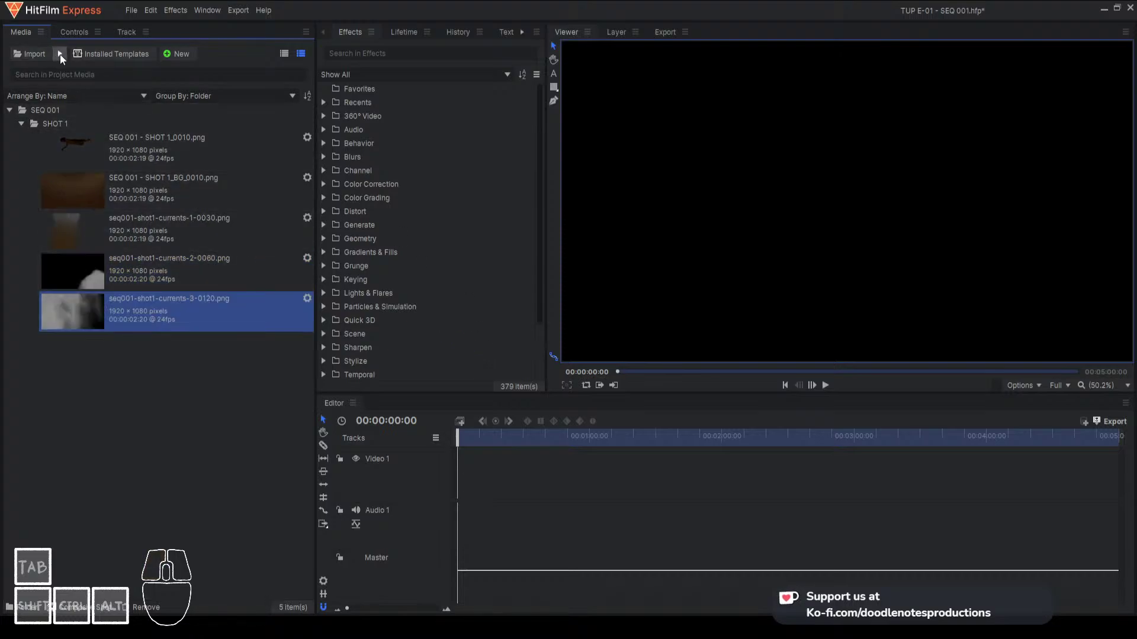
pyautogui.click(78, 80)
pyautogui.click(301, 120)
pyautogui.moveTo(497, 70)
pyautogui.mouseDown()
pyautogui.moveTo(556, 64)
pyautogui.moveTo(531, 75)
pyautogui.mouseUp()
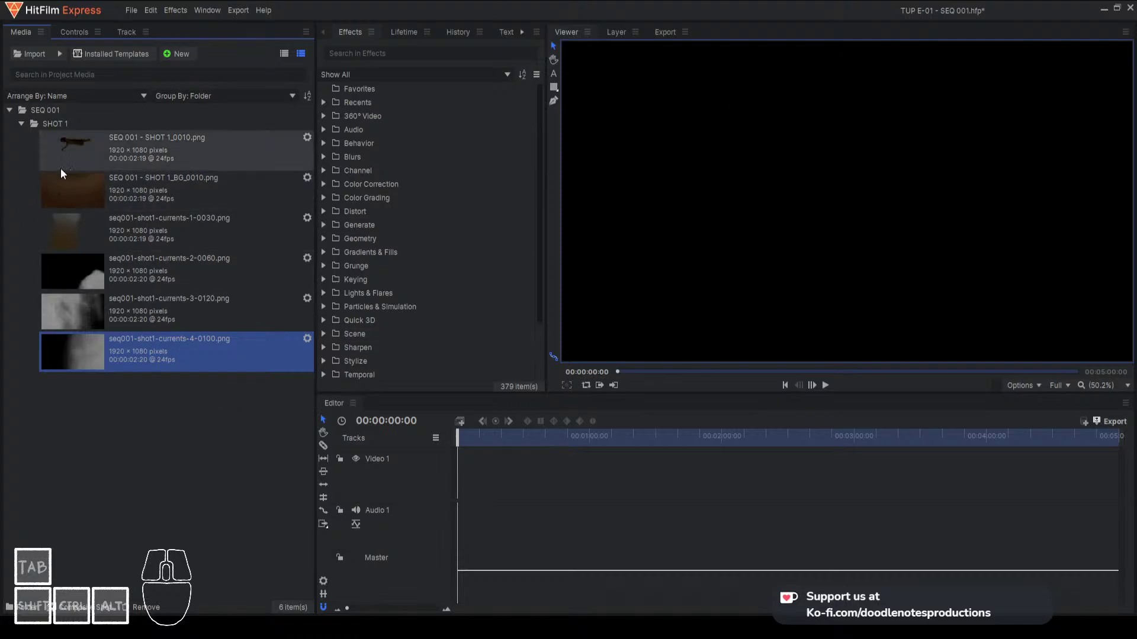
# Import the seq001-shot1-currents-5 image sequence into the SHOT 1 folder
pyautogui.click(59, 57)
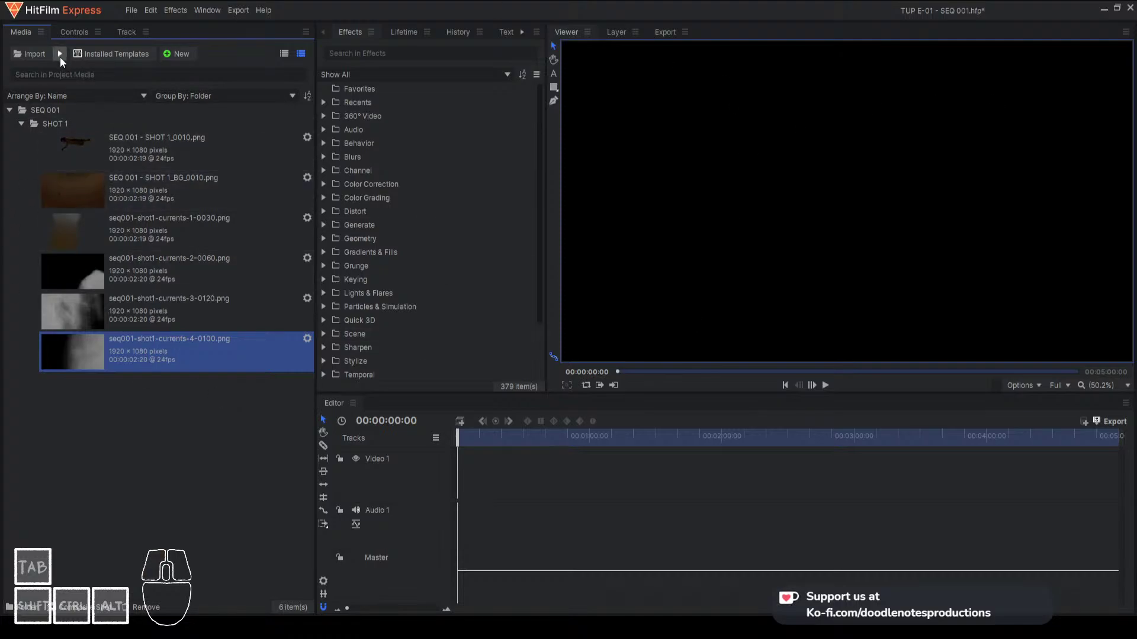
pyautogui.click(102, 84)
pyautogui.click(472, 93)
pyautogui.click(456, 201)
pyautogui.click(636, 340)
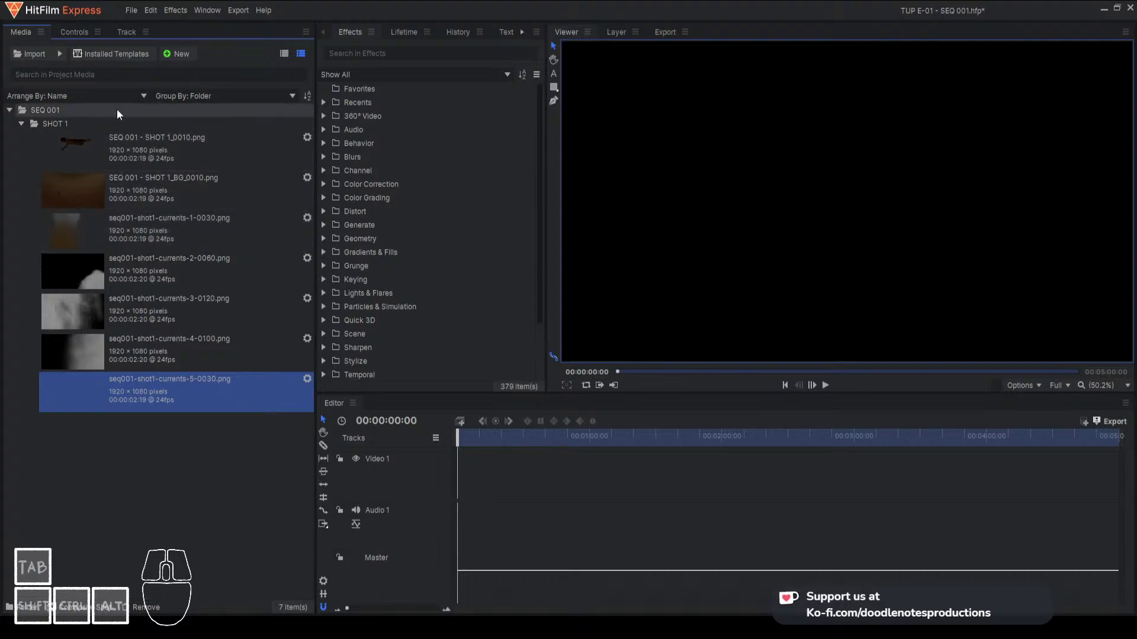
# Import the seq001-shot1-currents-6 and seq001-shot1-currents-7 image sequences into the SHOT 1 folder
pyautogui.click(109, 80)
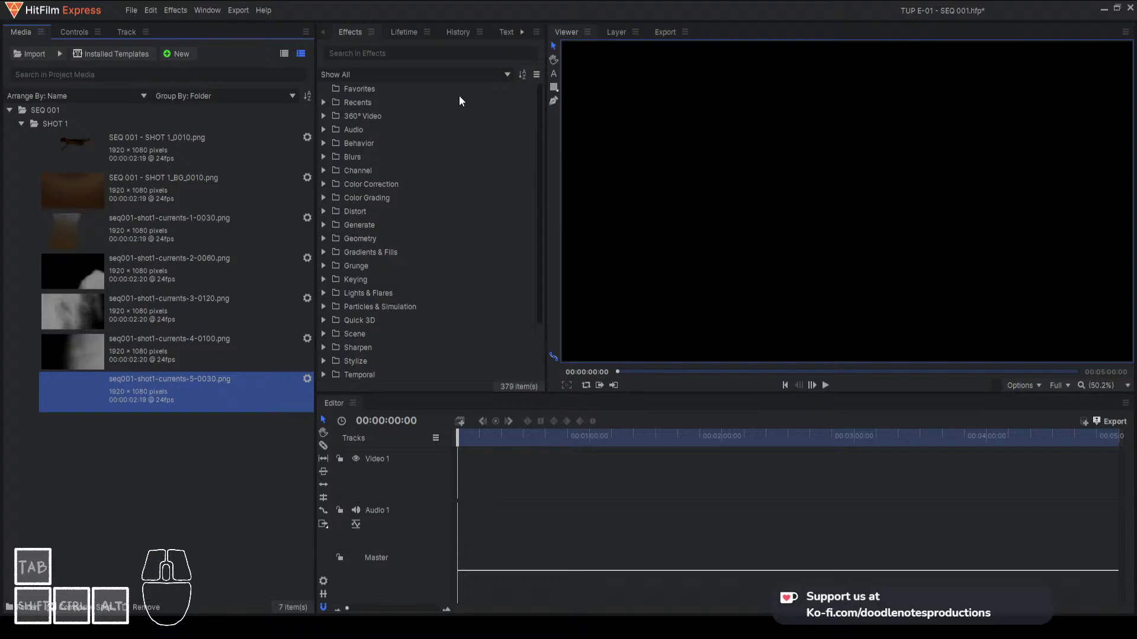
pyautogui.click(463, 207)
pyautogui.click(610, 322)
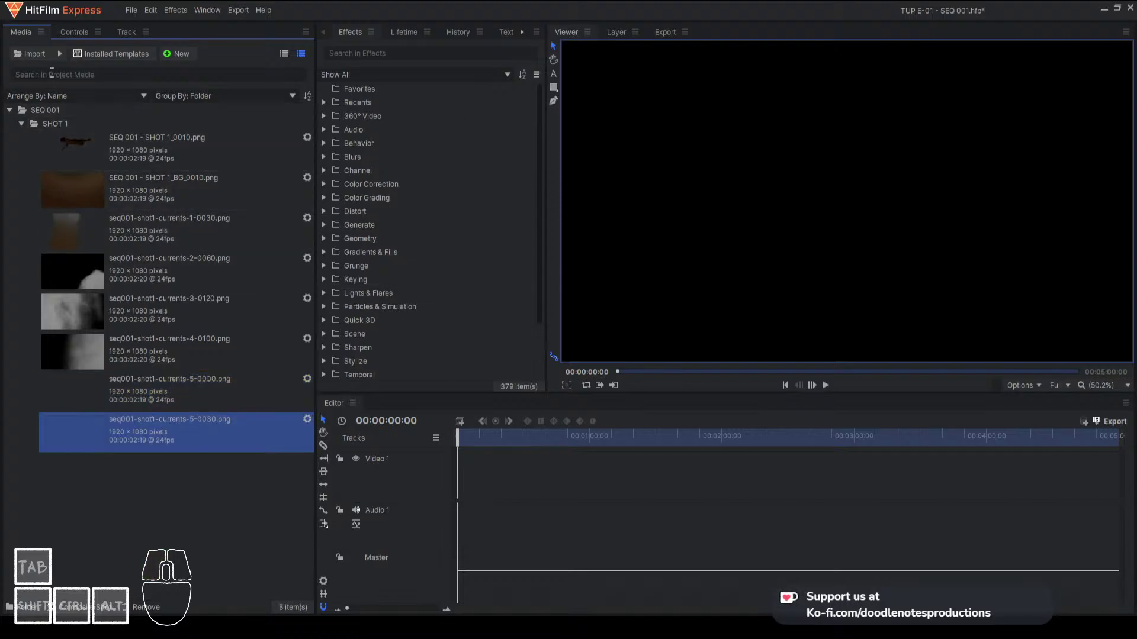
pyautogui.click(458, 97)
pyautogui.click(444, 222)
pyautogui.click(627, 328)
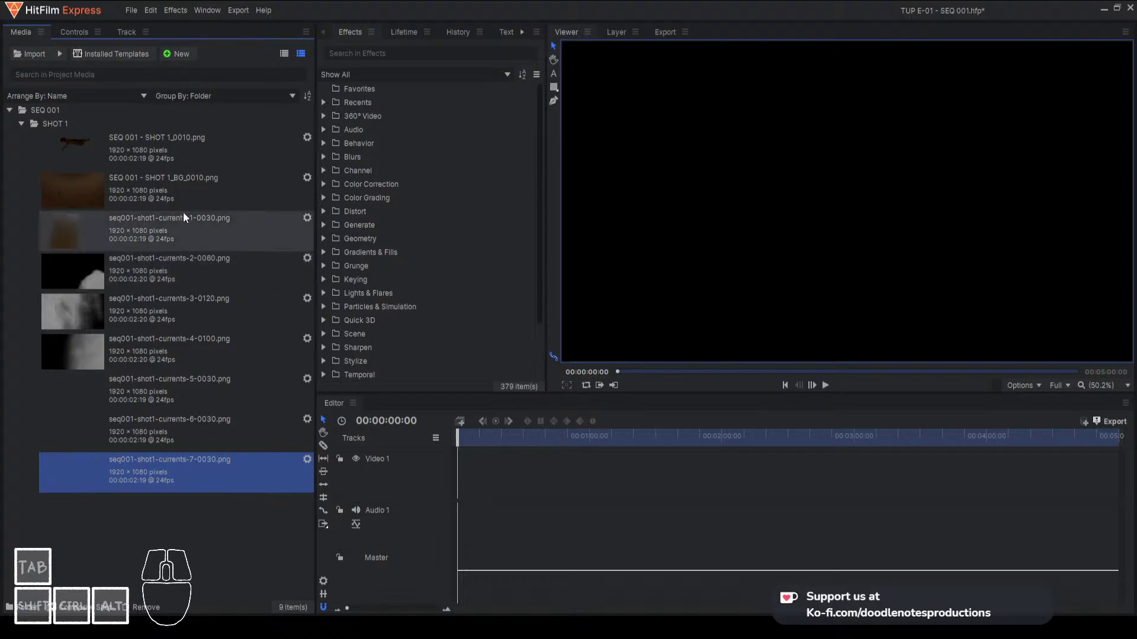
# Import the seq001-shot1-currents-8 and seq001-shot1-currents-9 image sequences into the SHOT 1 folder
pyautogui.click(82, 84)
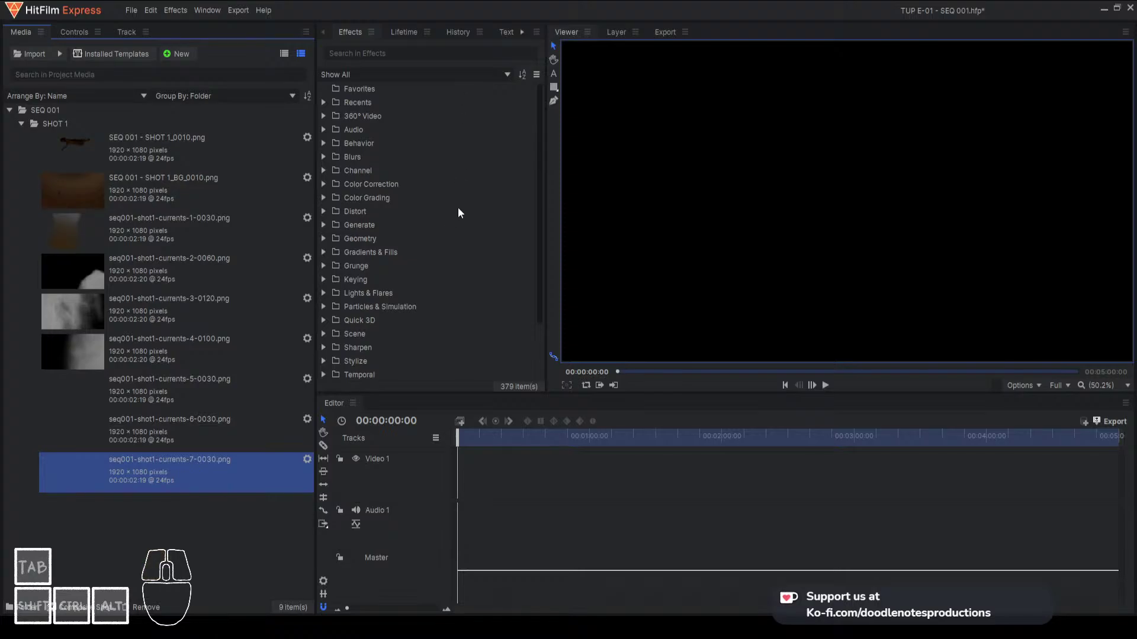
pyautogui.click(623, 326)
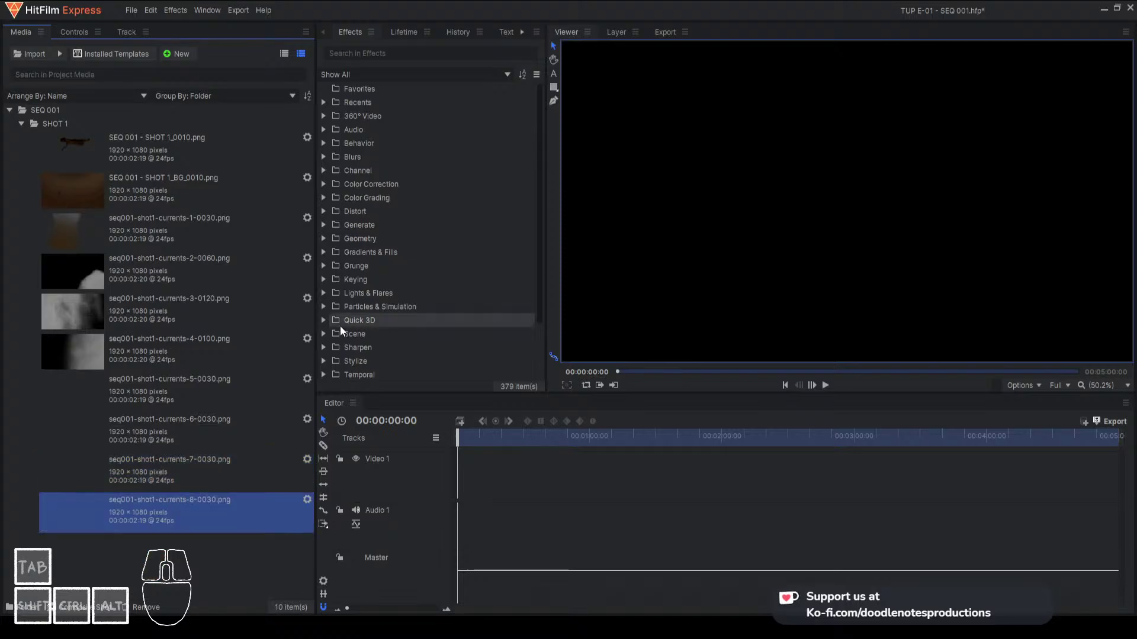
pyautogui.click(89, 80)
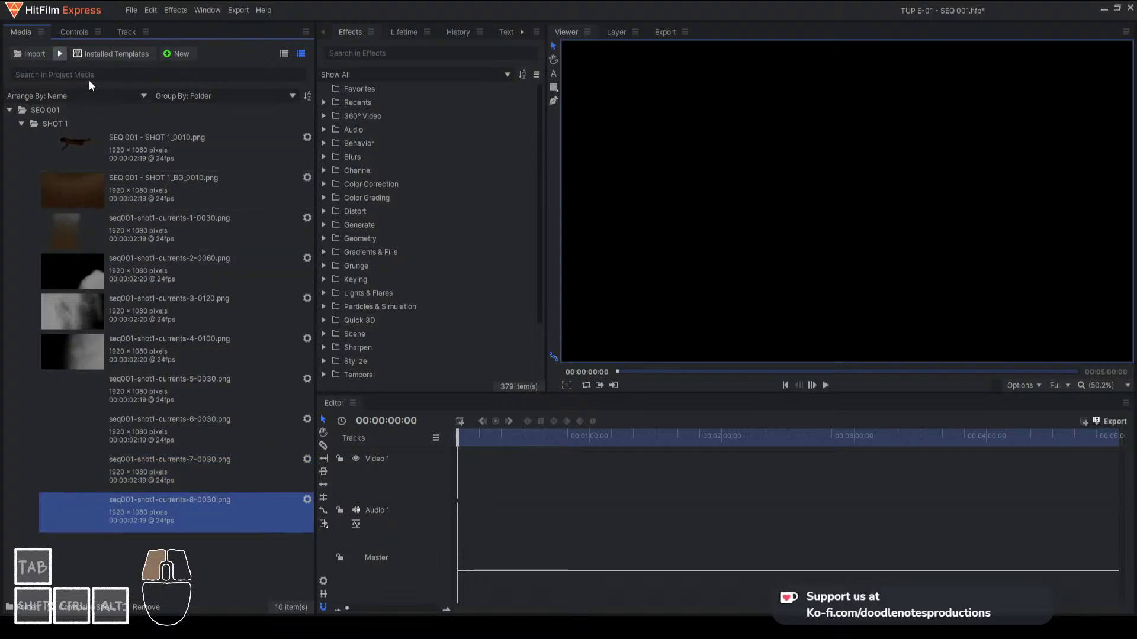
pyautogui.click(449, 100)
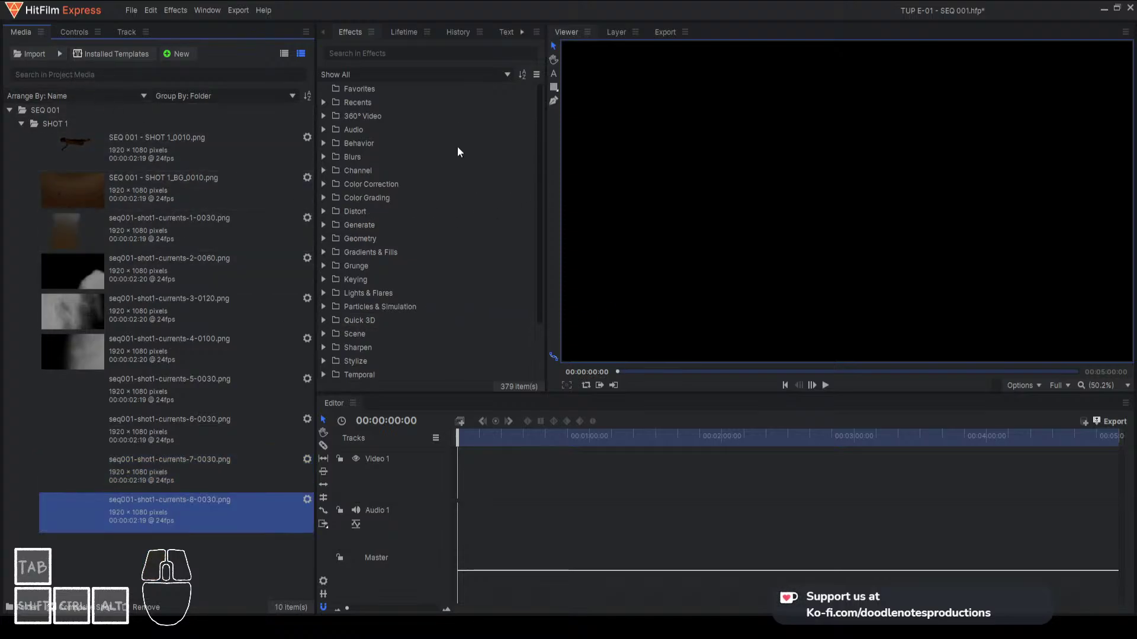
pyautogui.click(621, 330)
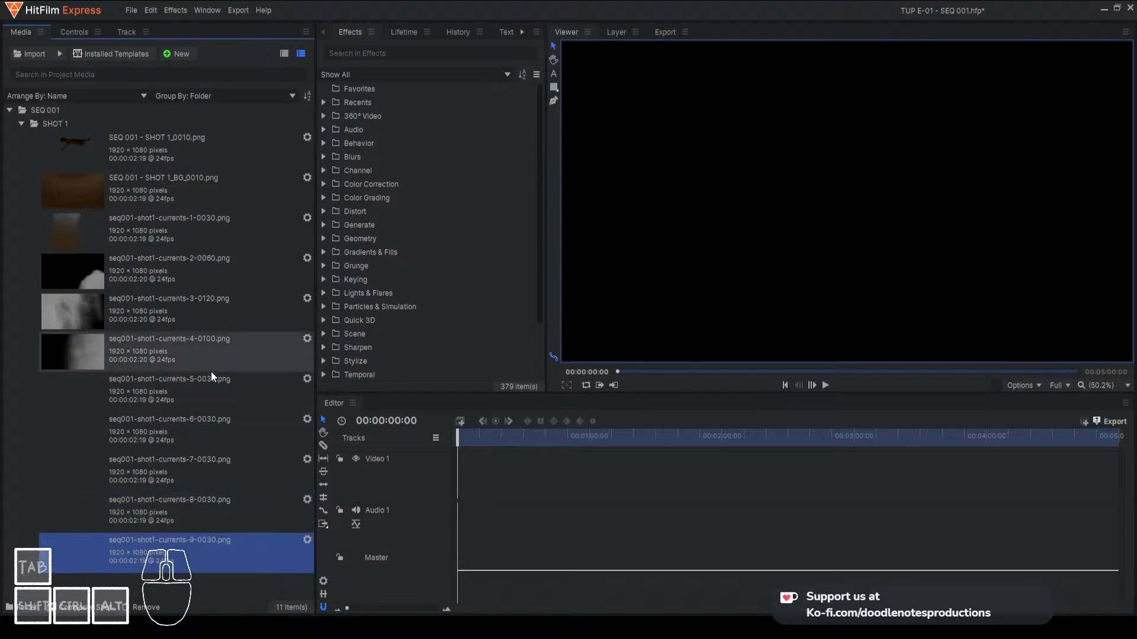
# Save the project and create a composite shot named SEQ 001 - SHOT 1 from the SEQ 001 - SHOT 1_BG_0010.png sequence
pyautogui.hotkey('ctrl', 's')
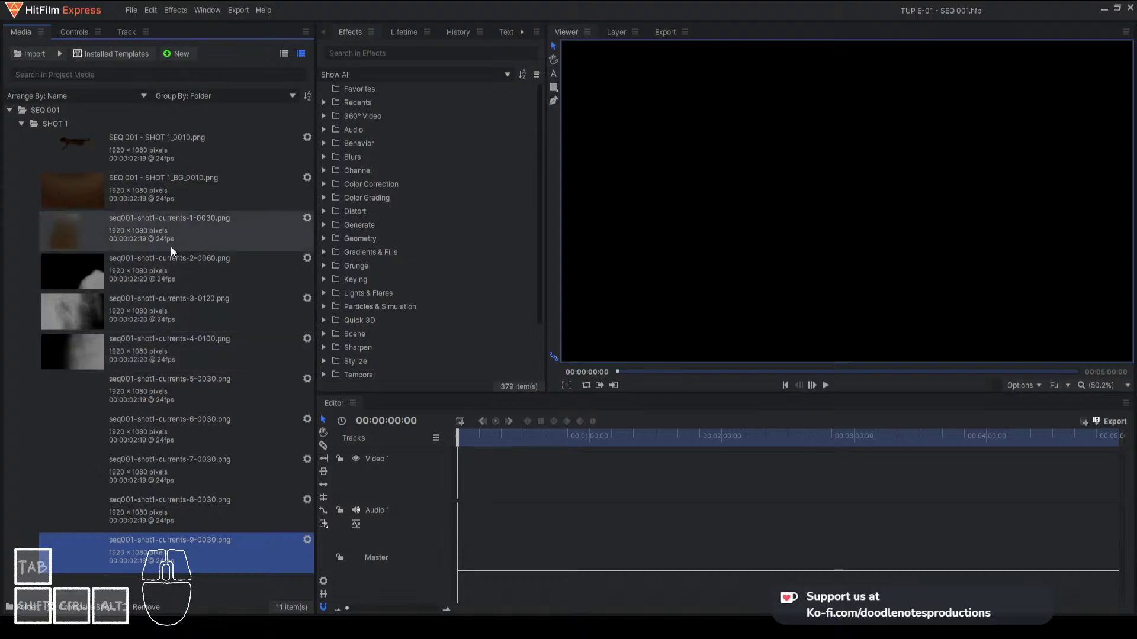
pyautogui.click(148, 186)
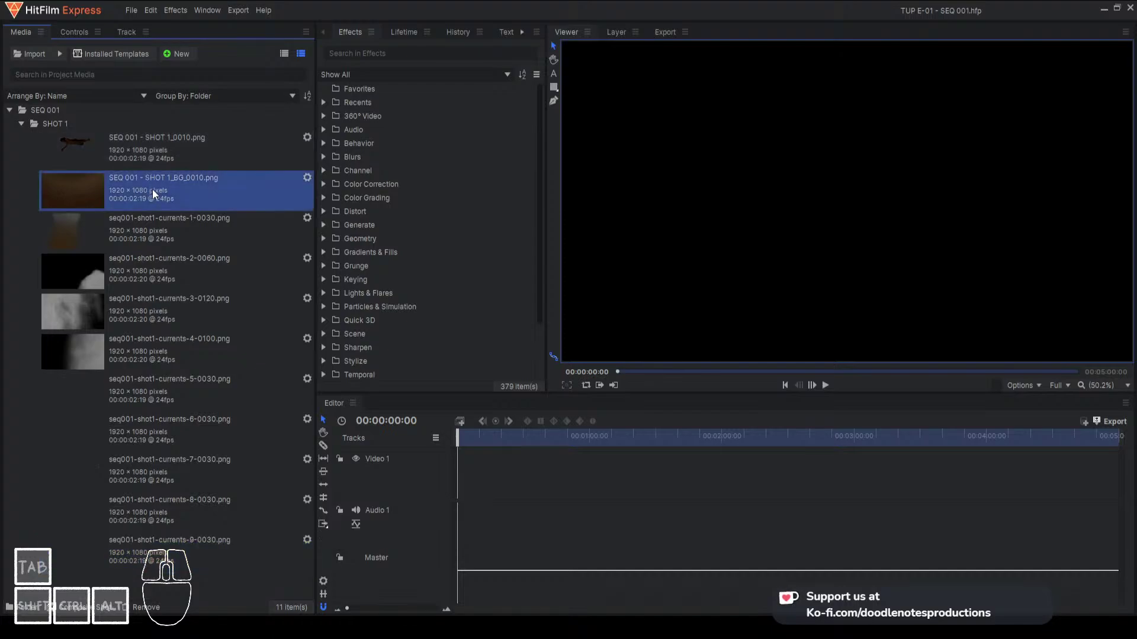
pyautogui.rightClick(153, 191)
pyautogui.click(228, 339)
pyautogui.rightClick(193, 190)
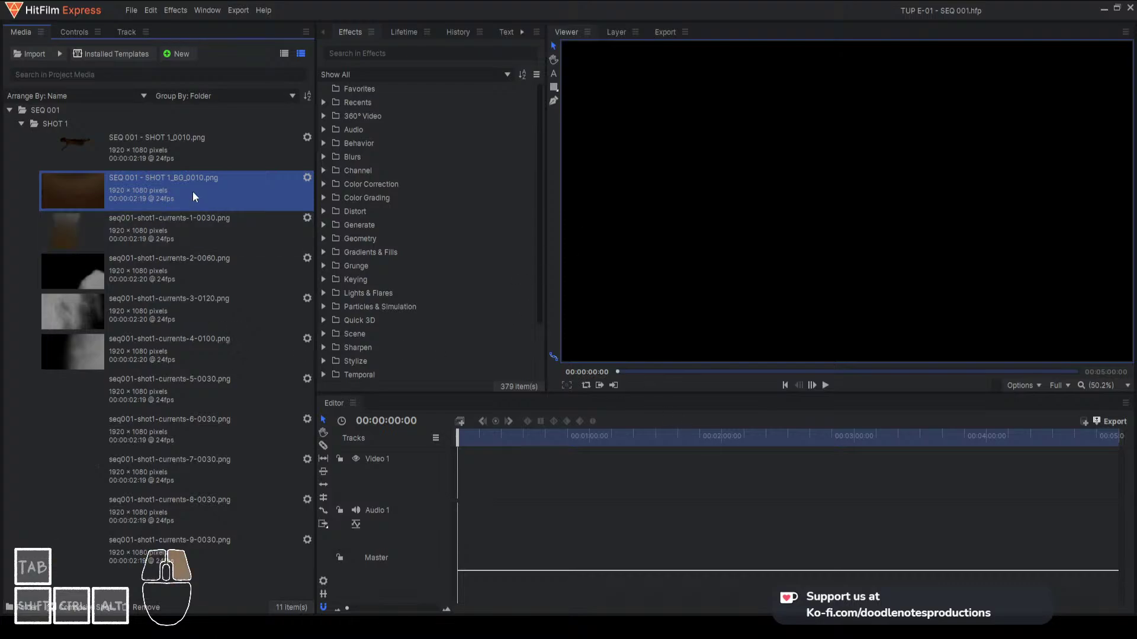
pyautogui.click(254, 332)
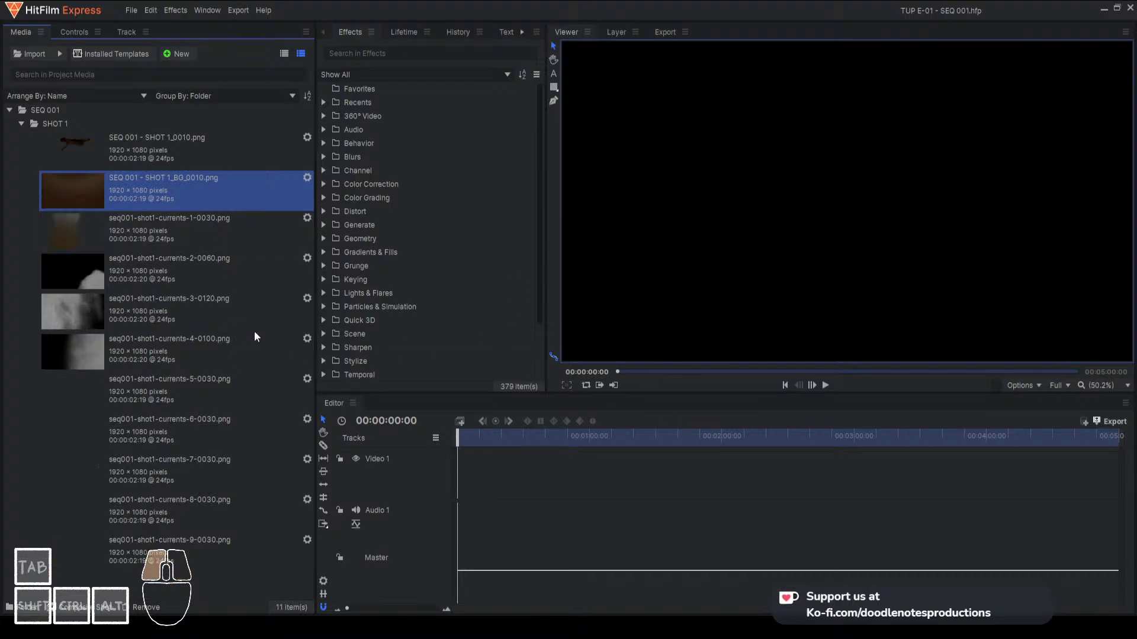
pyautogui.click(602, 154)
pyautogui.click(645, 158)
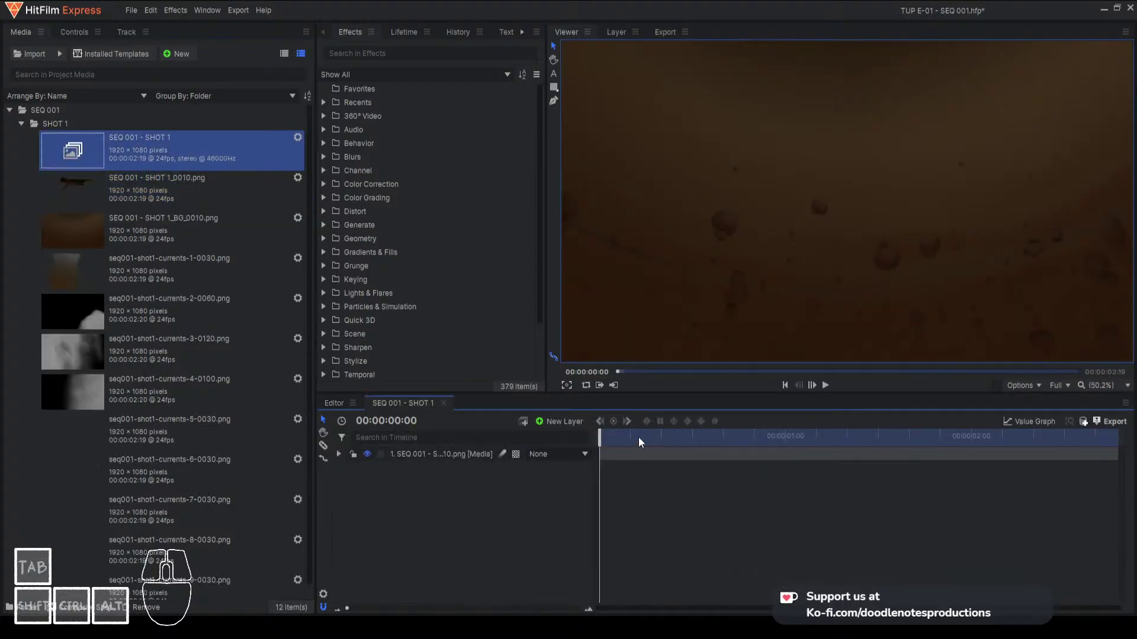
# Play back the background sequence in the composite shot, return to the first frame and save the project
pyautogui.moveTo(652, 442); pyautogui.dragTo(600, 443)
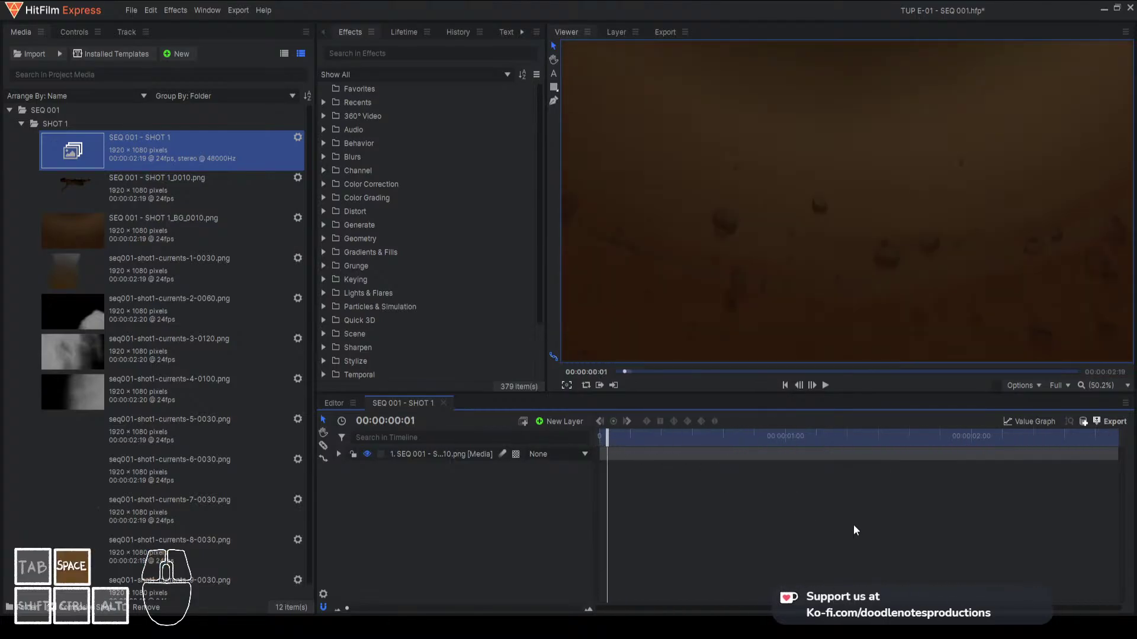
pyautogui.moveTo(615, 434); pyautogui.dragTo(646, 436)
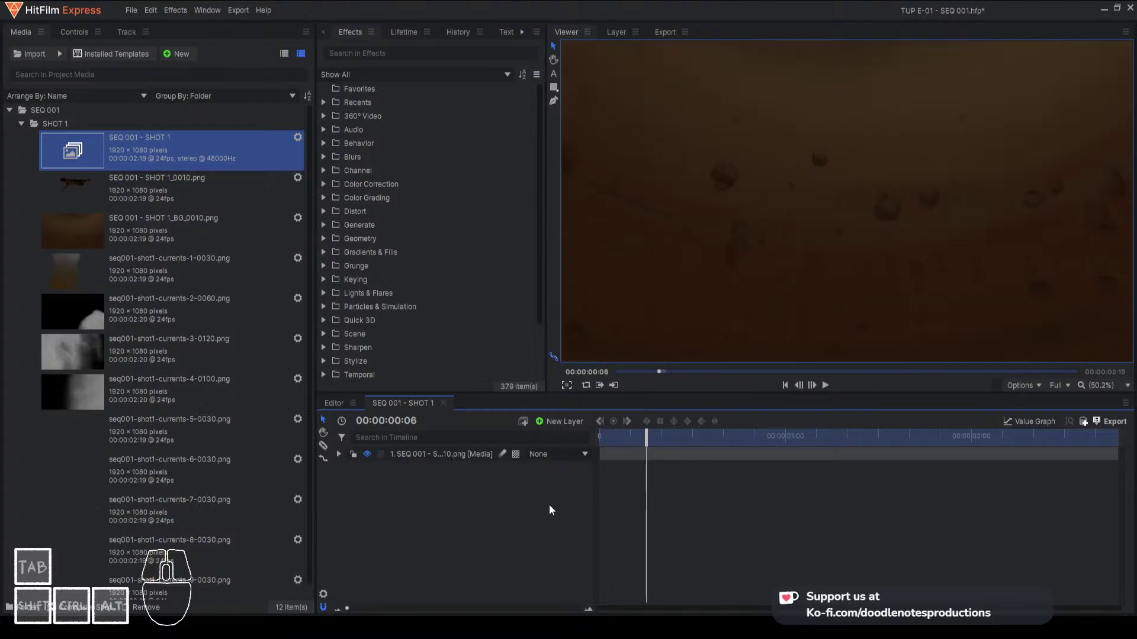
pyautogui.click(632, 443)
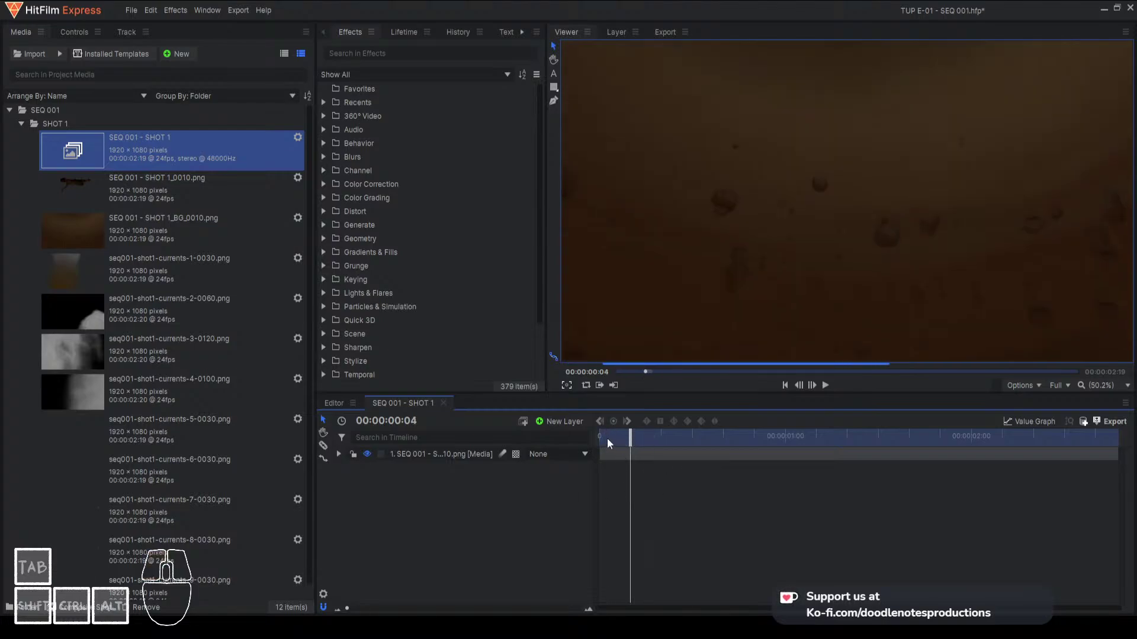
pyautogui.moveTo(605, 438); pyautogui.dragTo(581, 441)
pyautogui.click(825, 385)
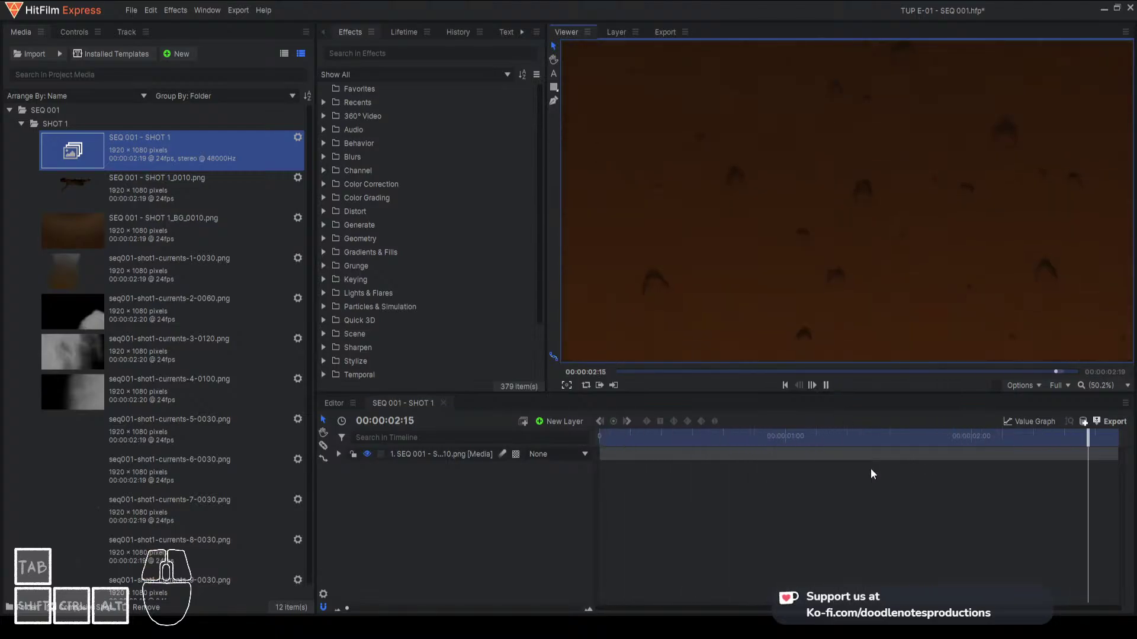
pyautogui.click(826, 385)
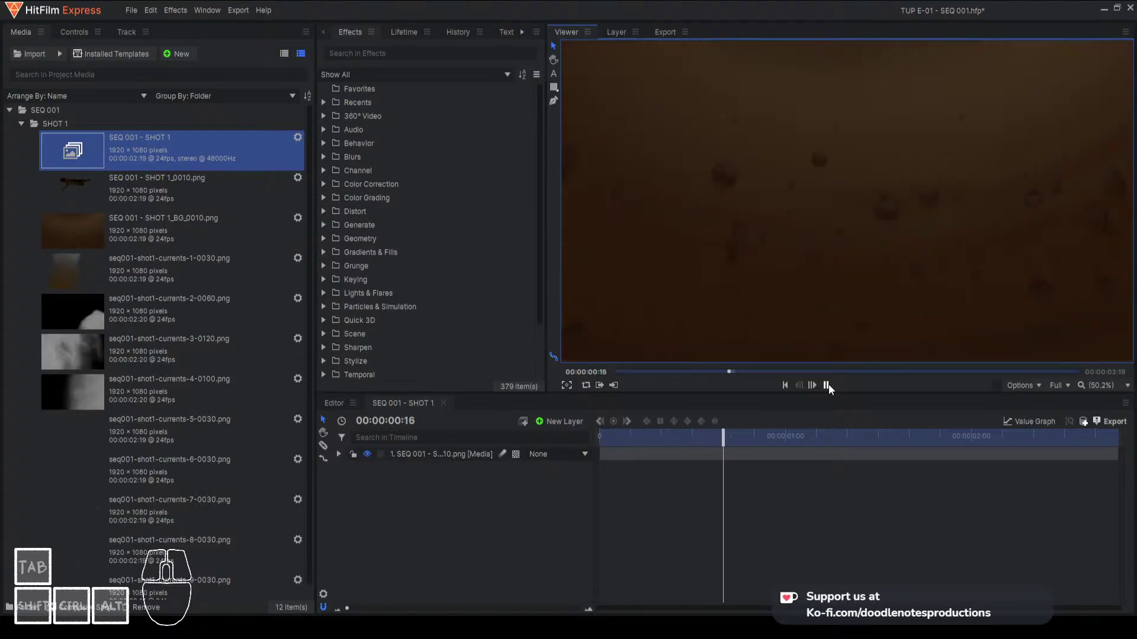
pyautogui.press('space')
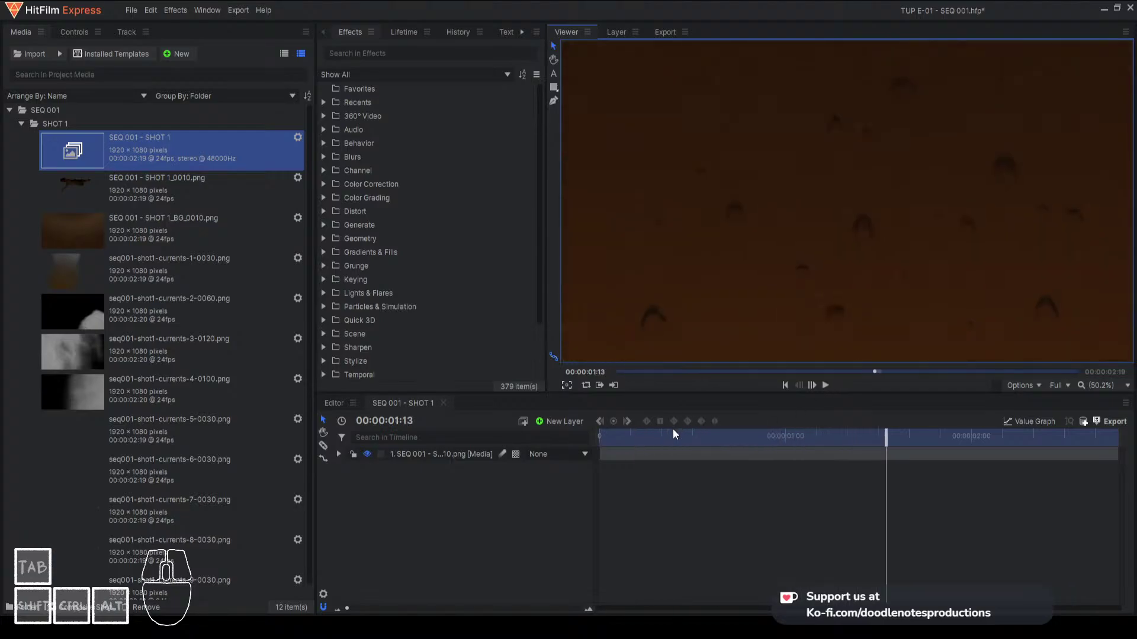
pyautogui.moveTo(671, 432); pyautogui.dragTo(579, 432)
pyautogui.hotkey('ctrl', 's')
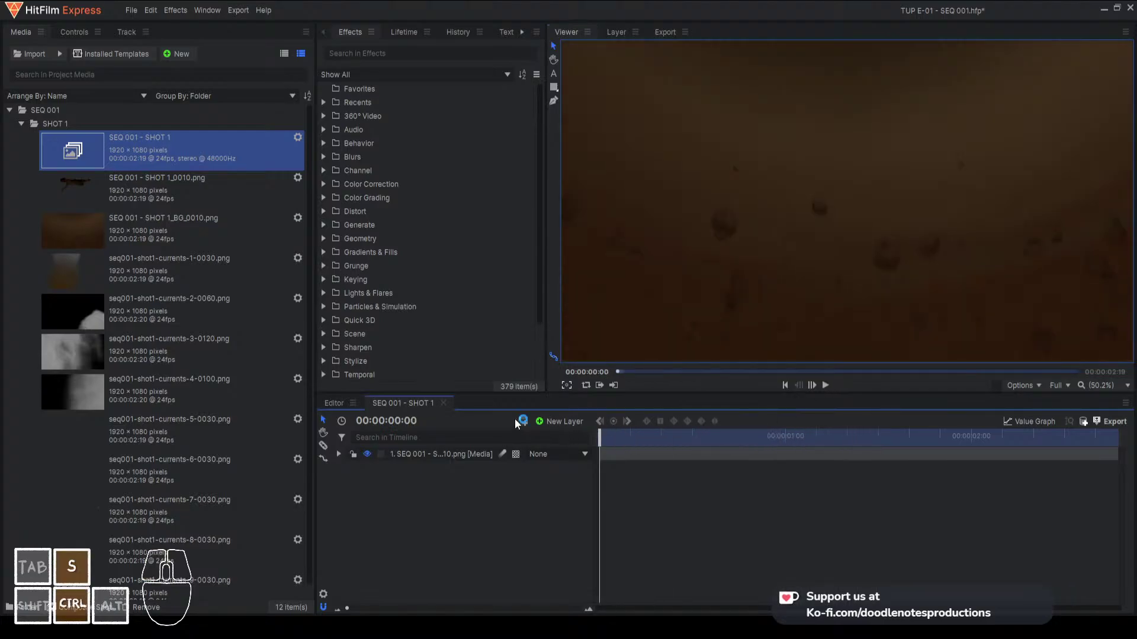
# Add the SEQ 001 - SHOT 1_0010.png character sequence as a layer above the background and play back the composite from the start
pyautogui.click(145, 192)
pyautogui.moveTo(93, 194); pyautogui.dragTo(499, 450)
pyautogui.press('space')
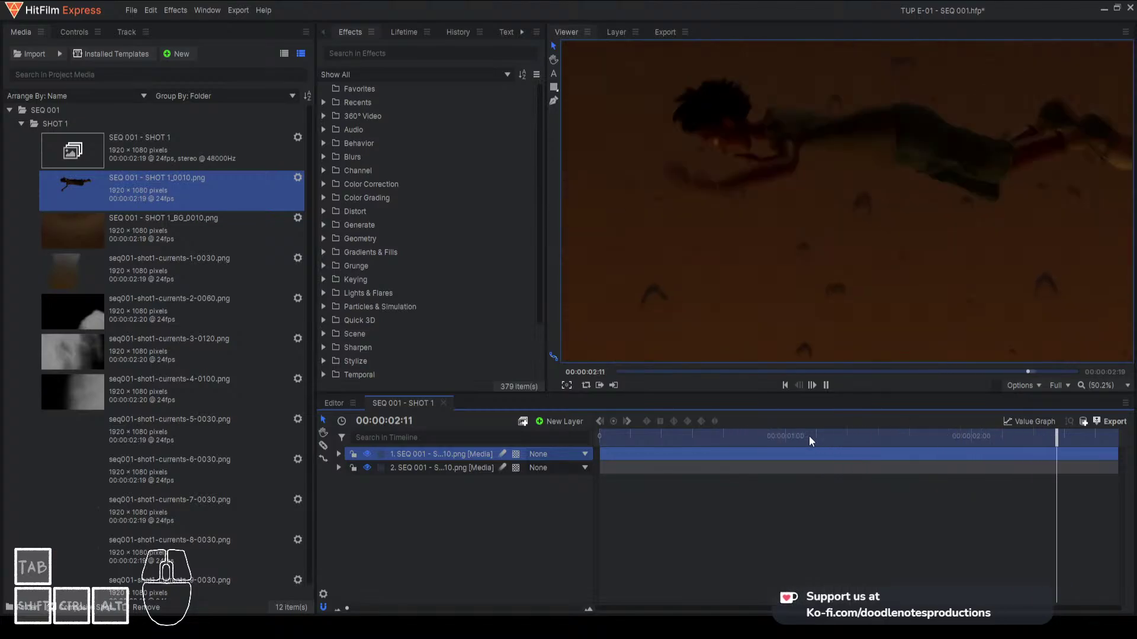
pyautogui.press('space')
pyautogui.moveTo(628, 437); pyautogui.dragTo(582, 441)
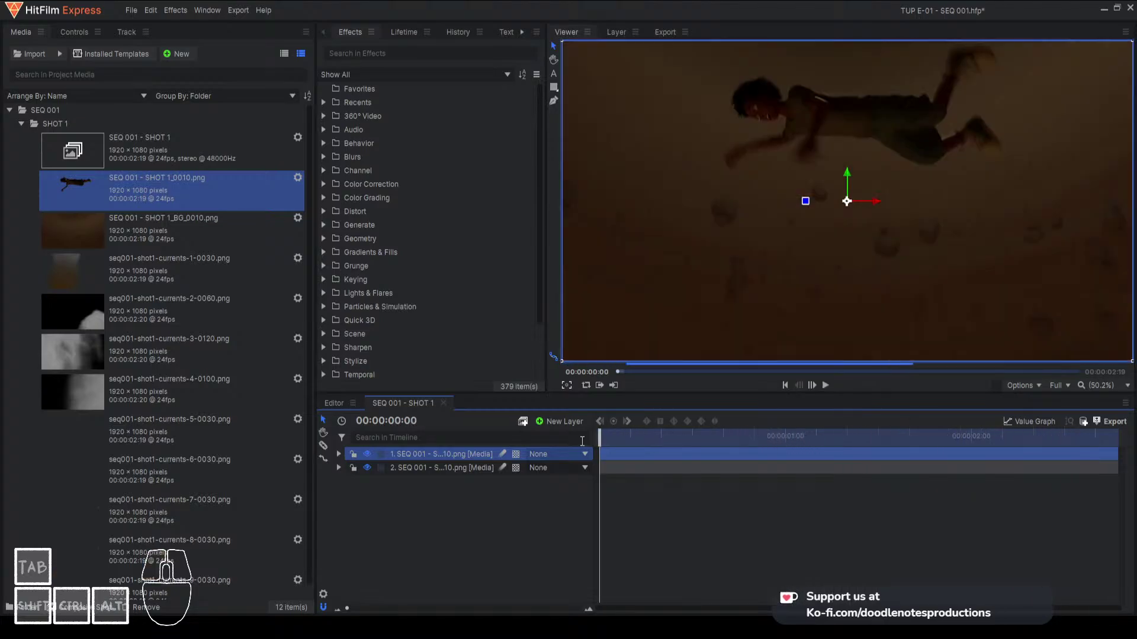
pyautogui.press('space')
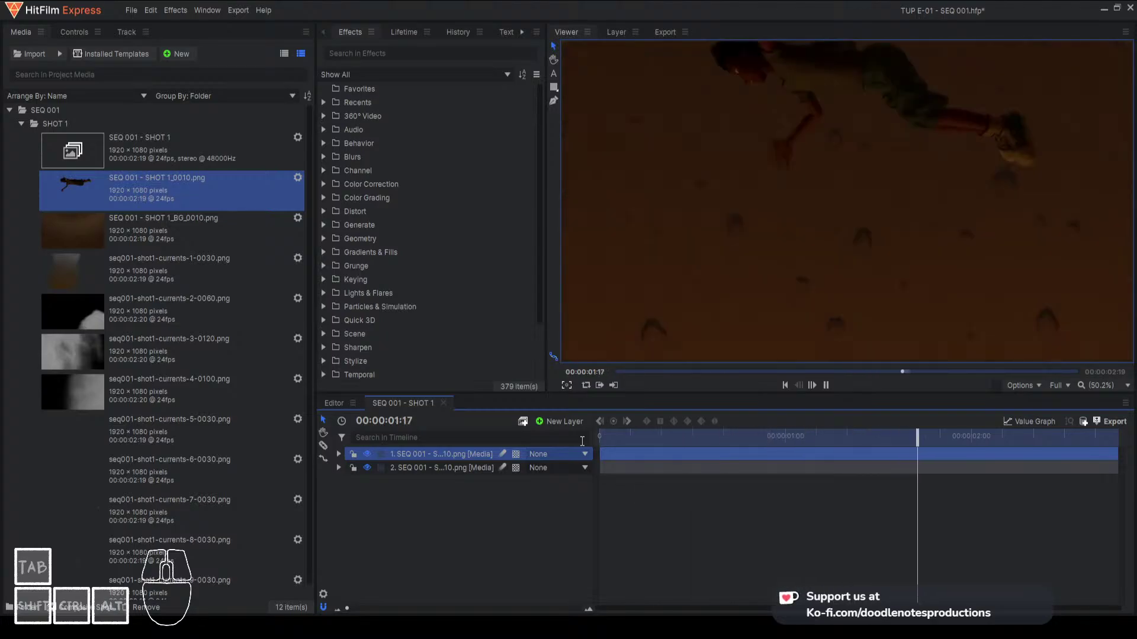
pyautogui.press('space')
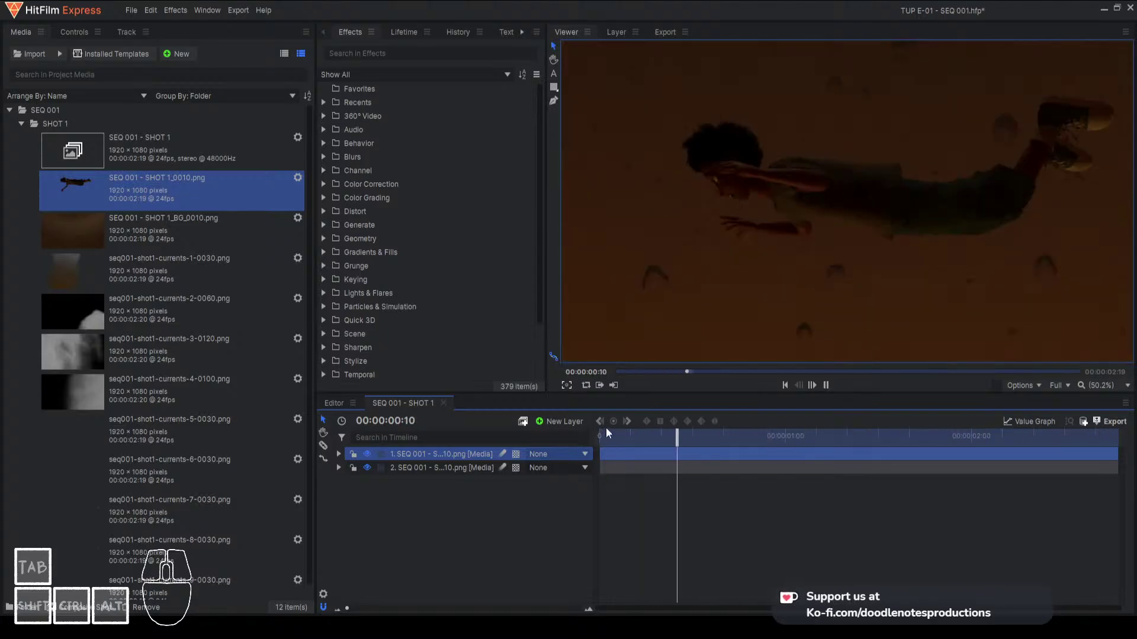
pyautogui.press('space')
pyautogui.moveTo(610, 435); pyautogui.dragTo(591, 435)
# Apply the Lens Blur effect to the background layer of the composite shot
pyautogui.click(438, 465)
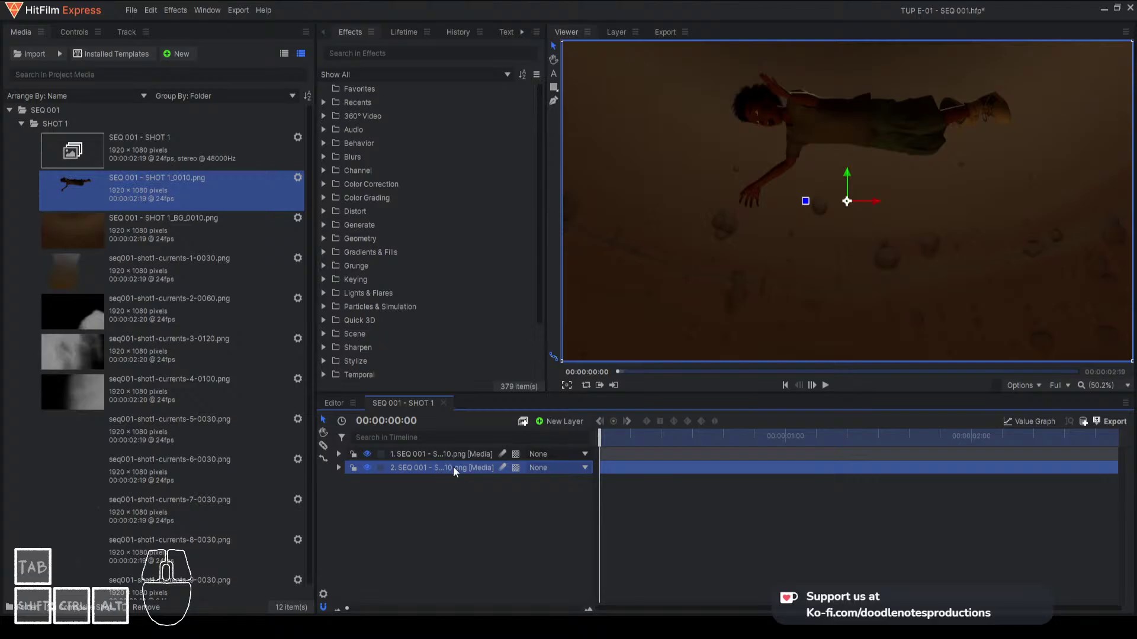
pyautogui.click(468, 520)
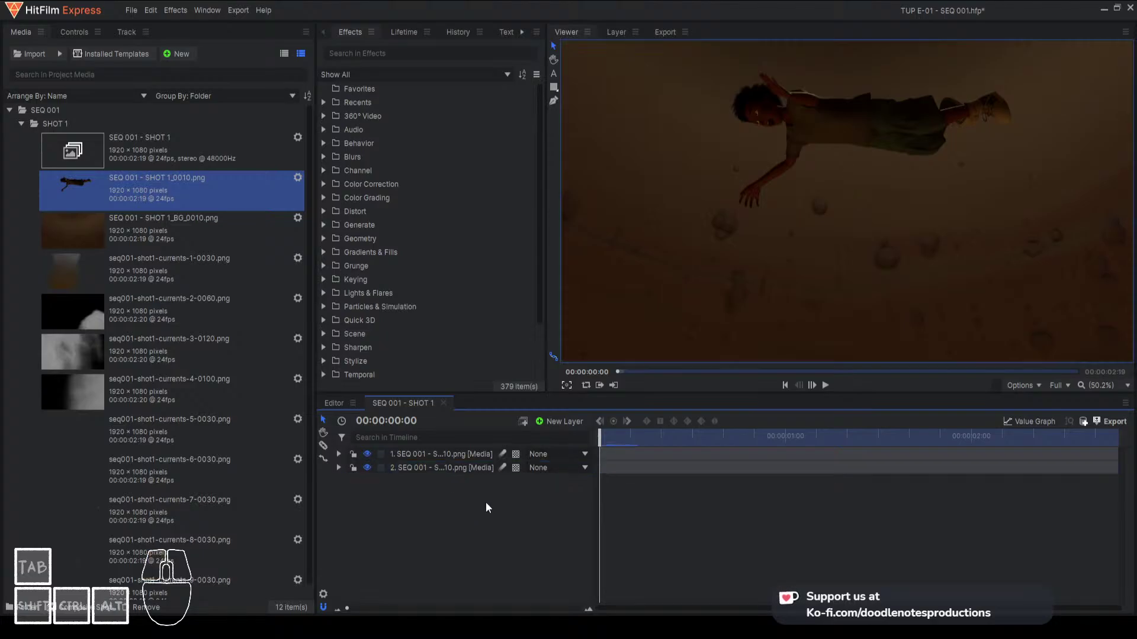
pyautogui.click(451, 470)
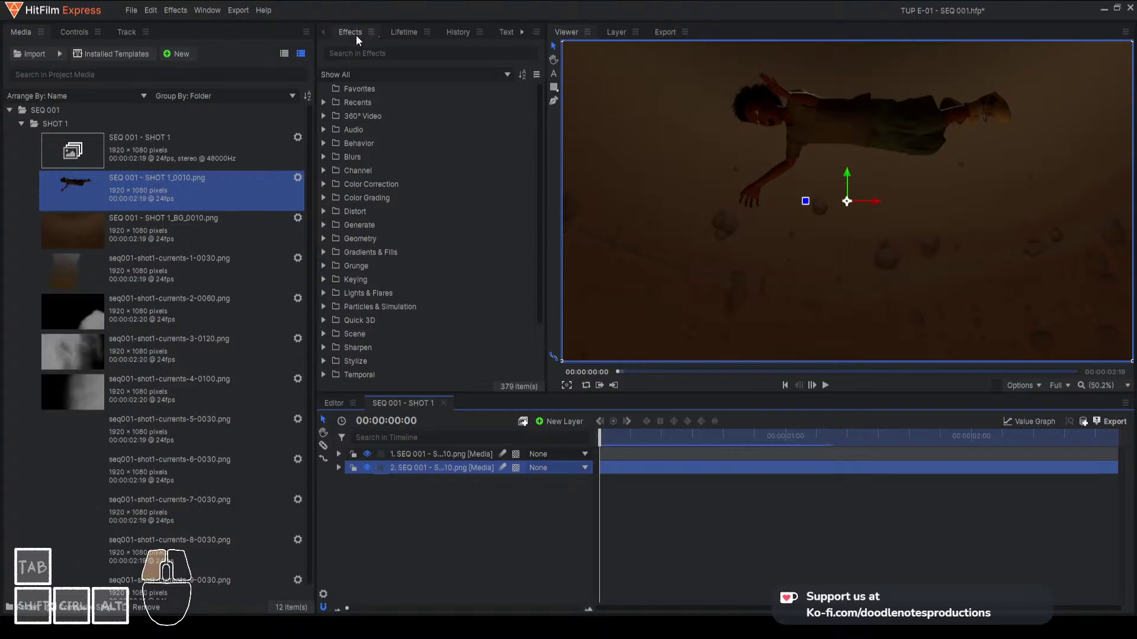
pyautogui.click(324, 157)
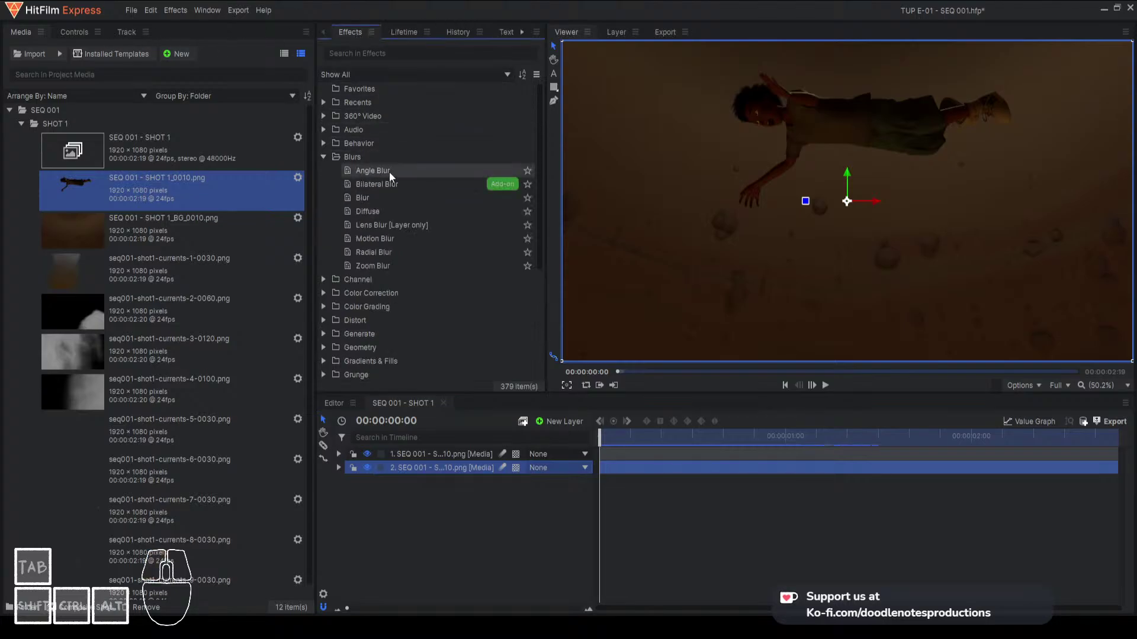
pyautogui.moveTo(400, 226); pyautogui.dragTo(429, 472)
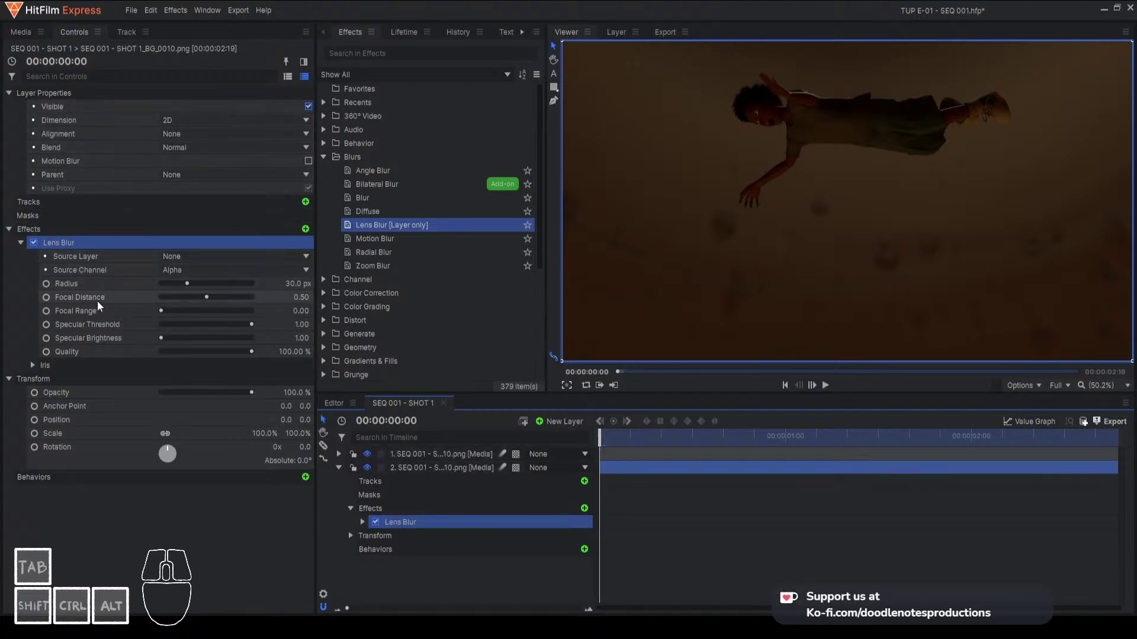
# Play back the composite to examine the lens blur on the background and collapse that layer's properties
pyautogui.press('space')
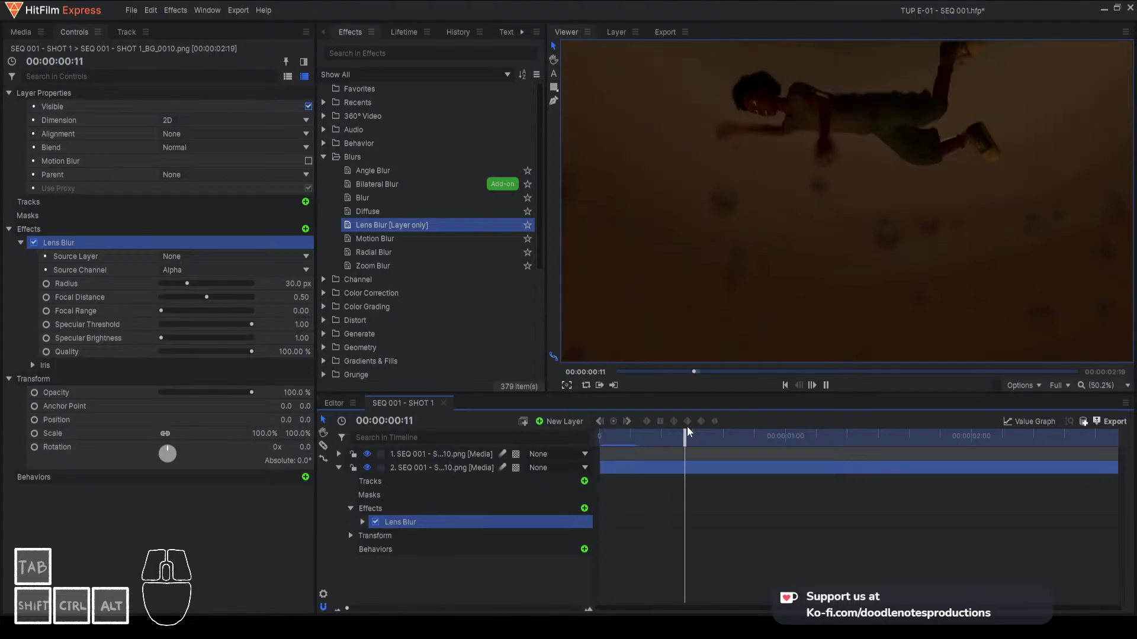
pyautogui.press('space')
pyautogui.moveTo(625, 436); pyautogui.dragTo(586, 437)
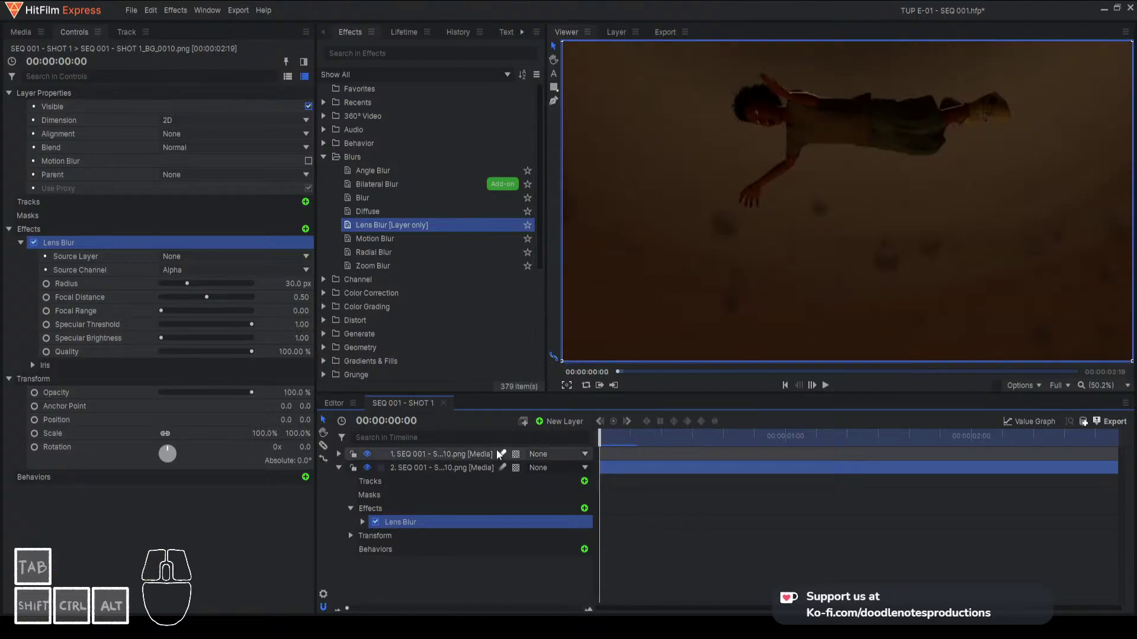
pyautogui.click(340, 469)
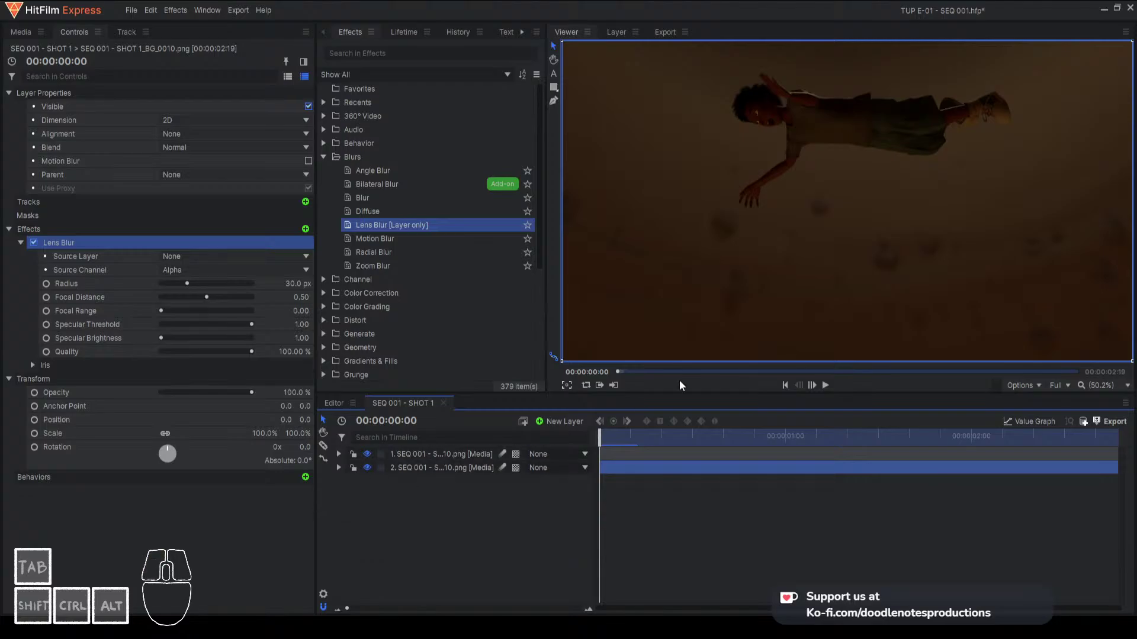
pyautogui.click(647, 441)
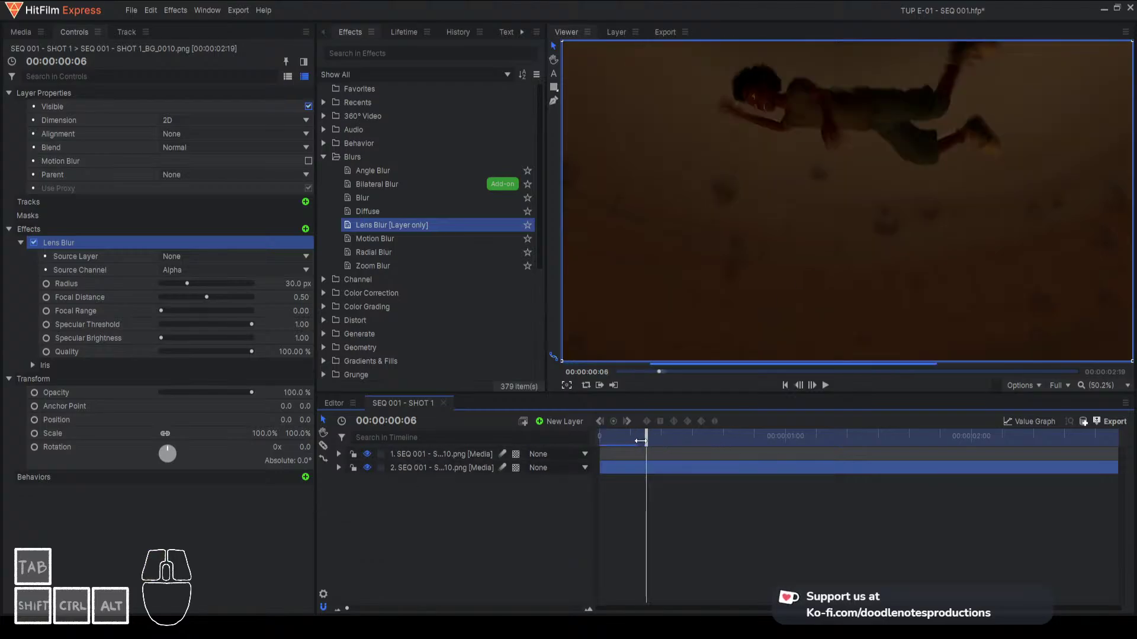
pyautogui.click(365, 521)
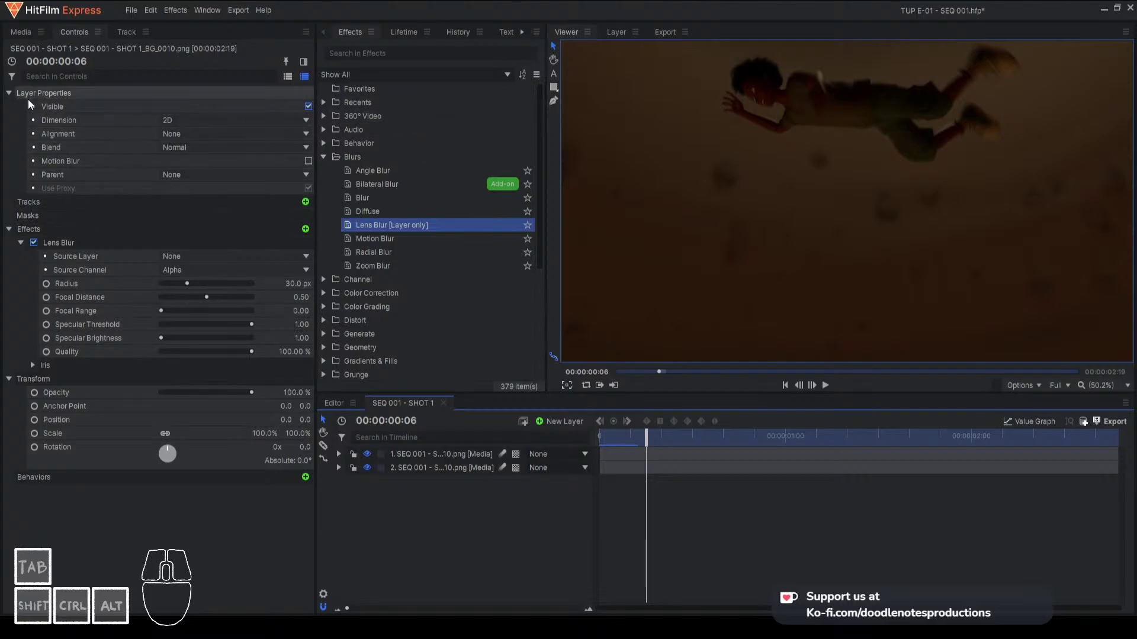
# Add the seq001-shot1-currents-1 sequence between the character and background layers and preview how it moves across the shot
pyautogui.click(20, 32)
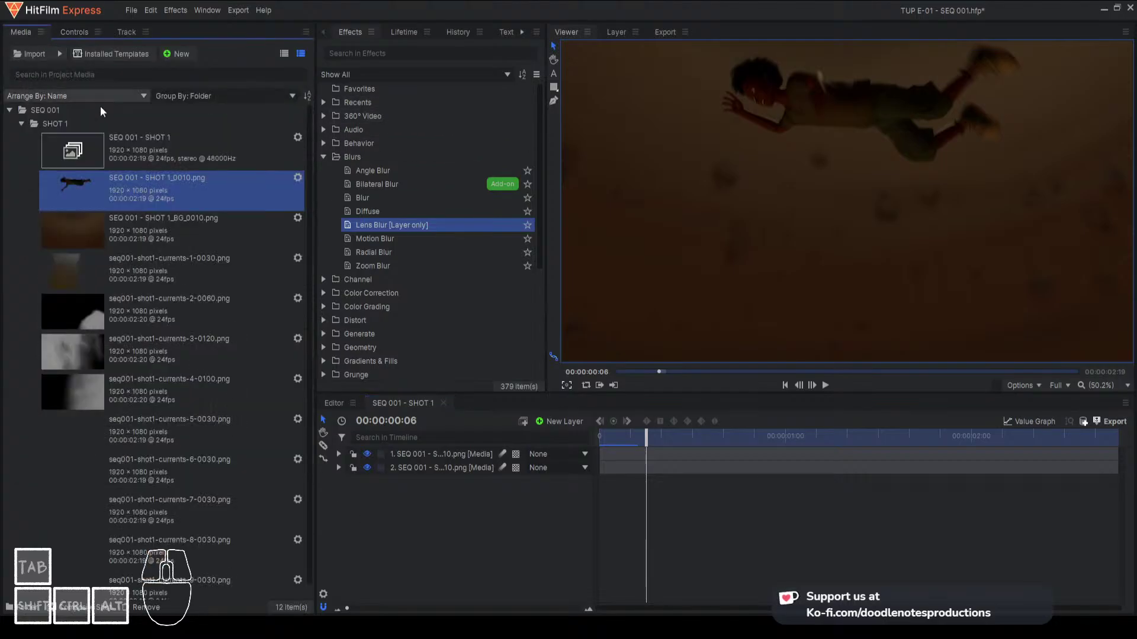
pyautogui.click(129, 265)
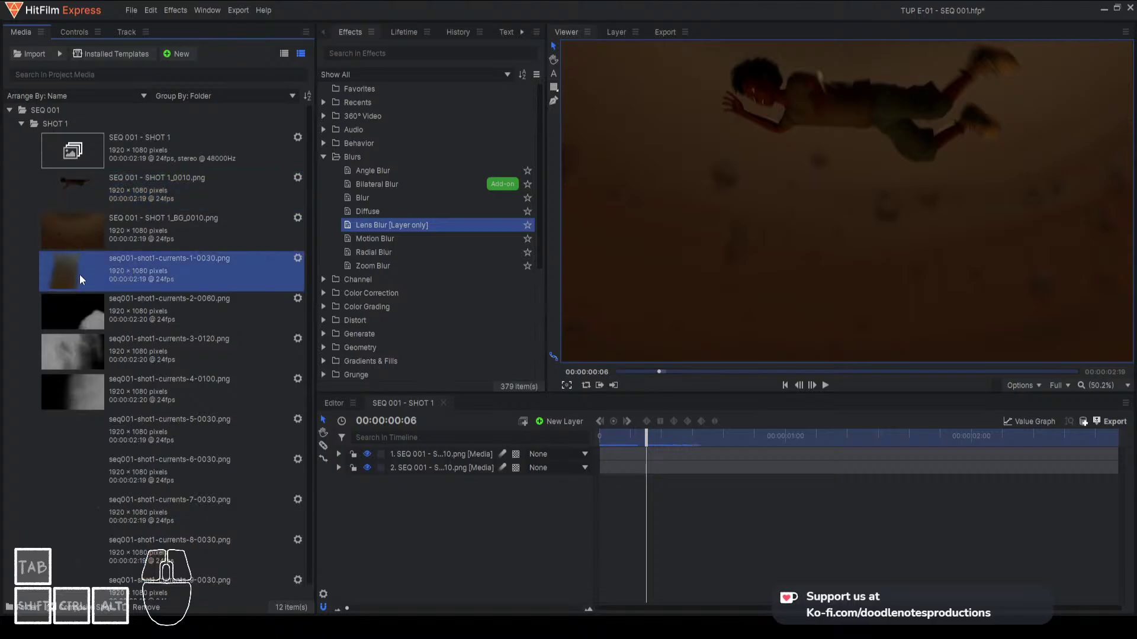
pyautogui.moveTo(79, 274); pyautogui.dragTo(439, 466)
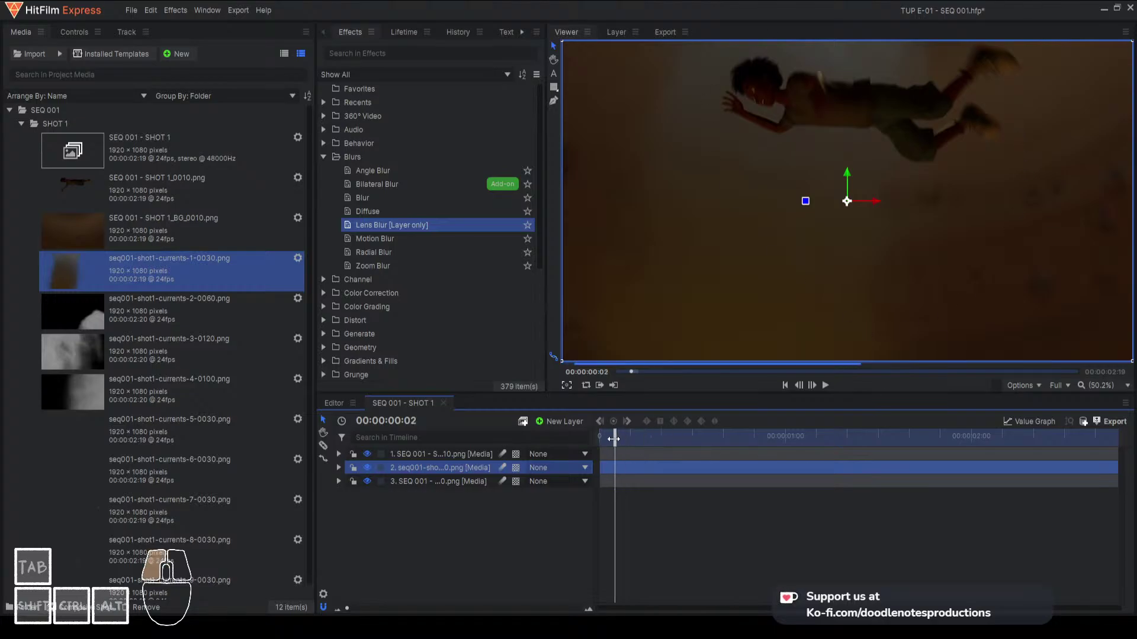
pyautogui.press('space')
pyautogui.press('space')
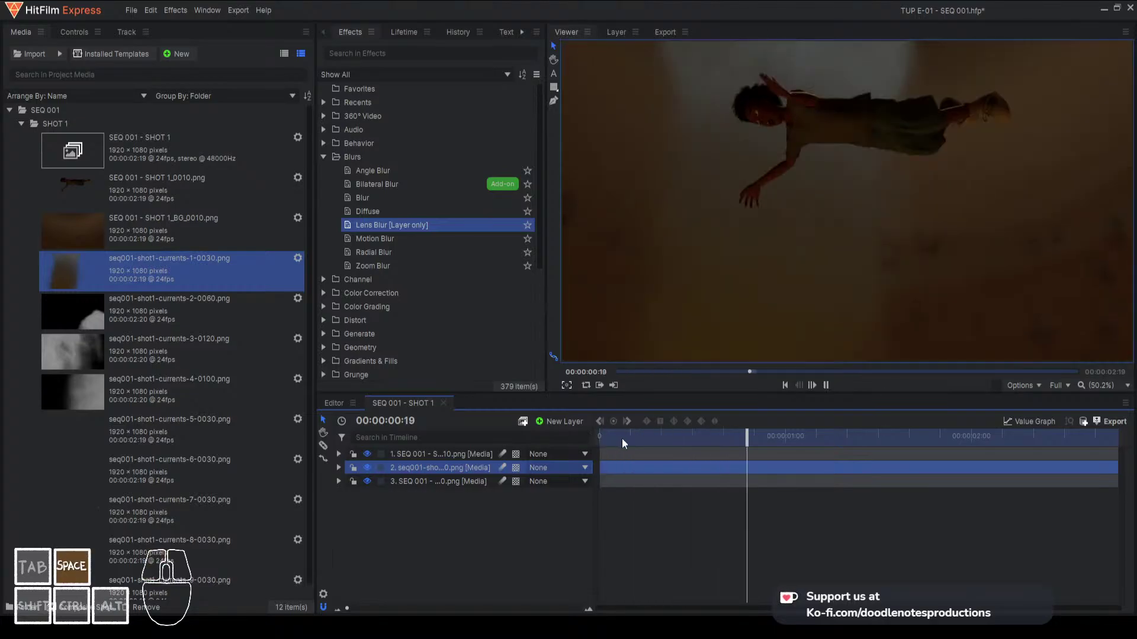
pyautogui.click(638, 441)
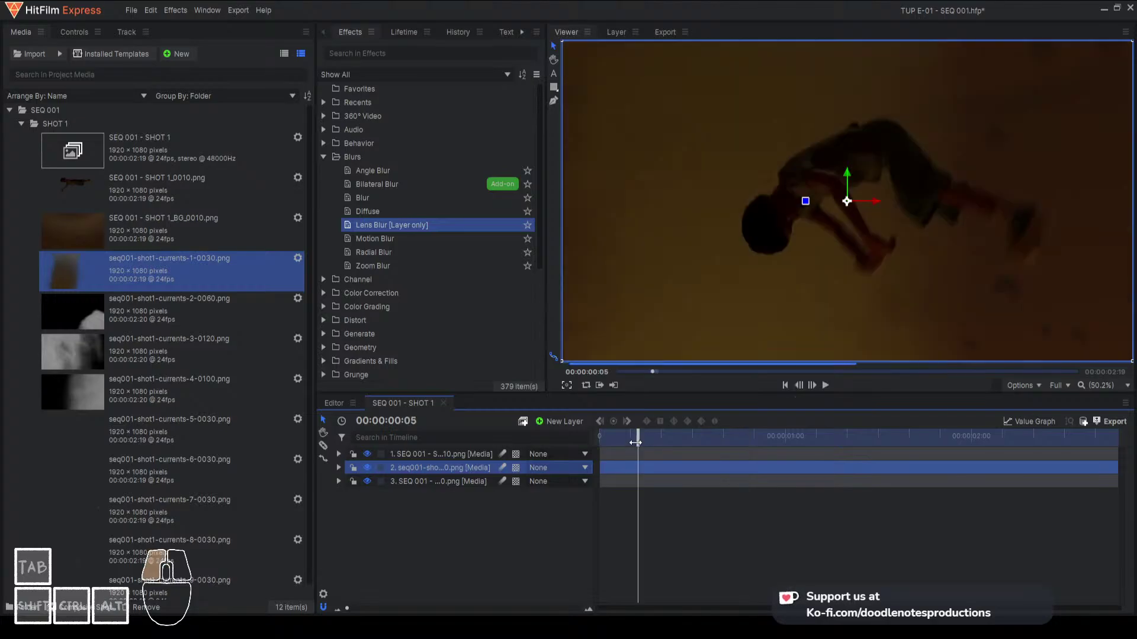
pyautogui.moveTo(639, 441); pyautogui.dragTo(769, 441)
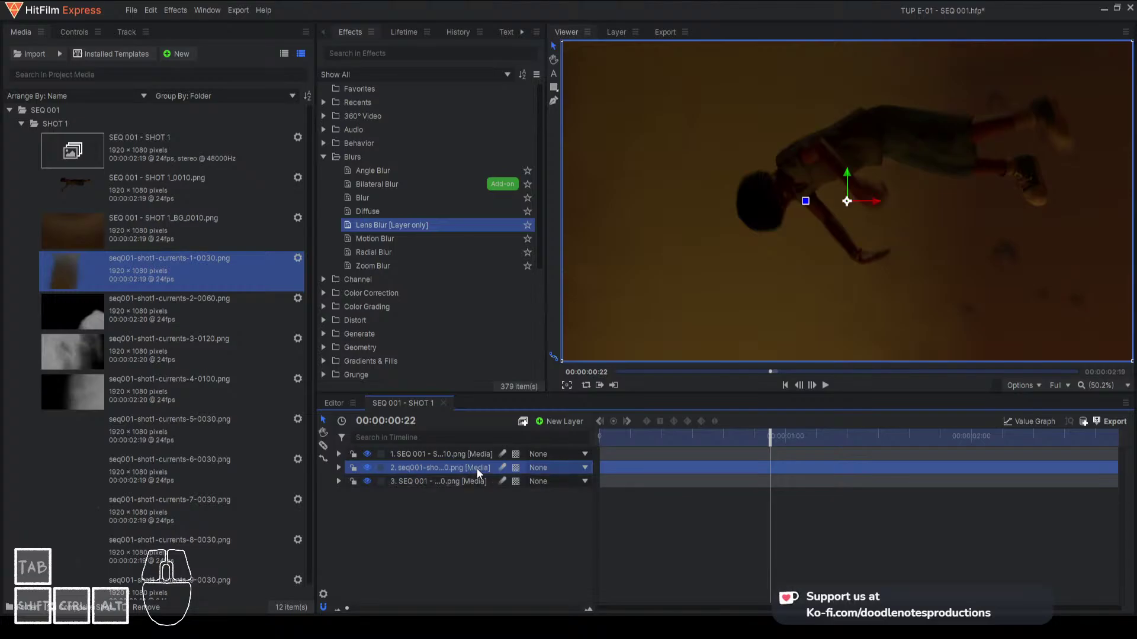
pyautogui.moveTo(690, 441); pyautogui.dragTo(586, 442)
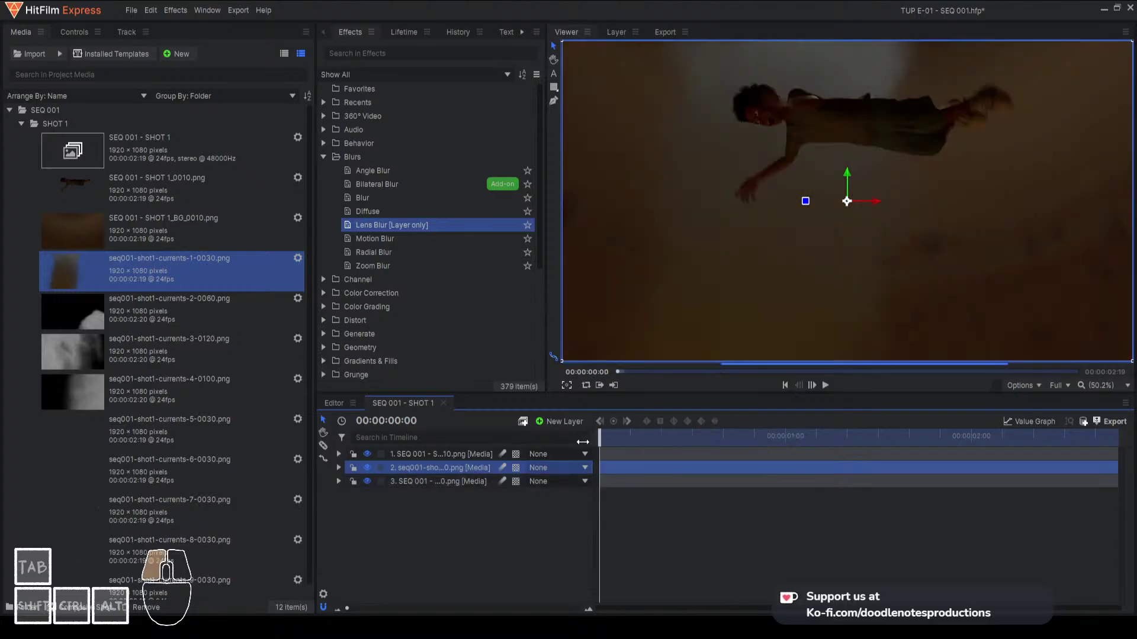
# Apply the Lens Blur effect to the seq001-shot1-currents-1 layer and collapse that layer's properties
pyautogui.click(622, 442)
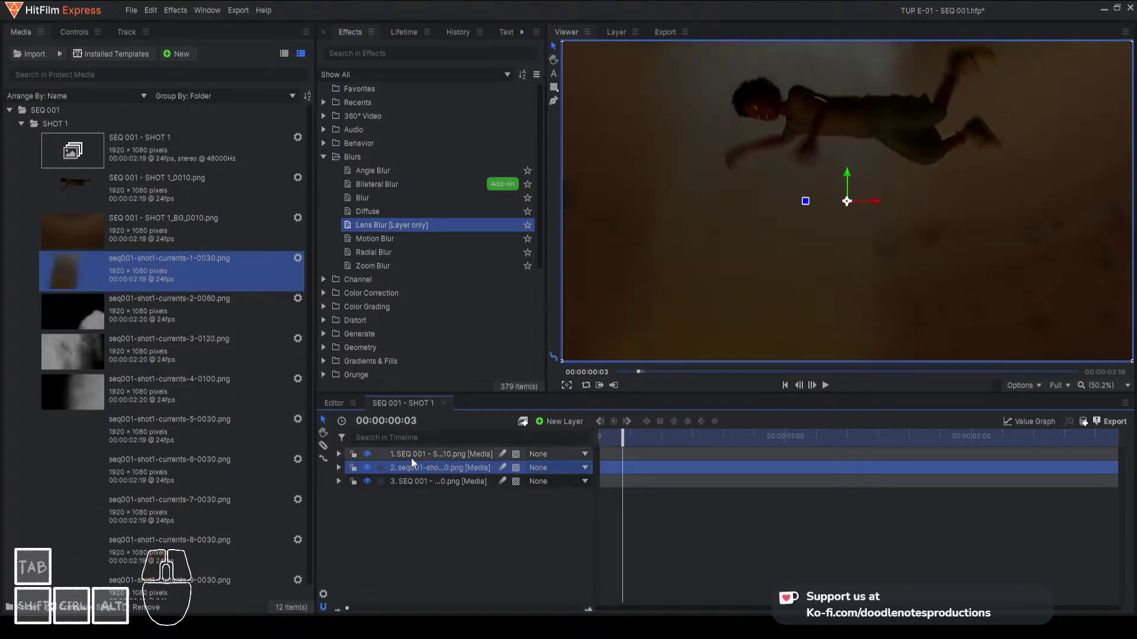
pyautogui.moveTo(386, 231); pyautogui.dragTo(424, 350)
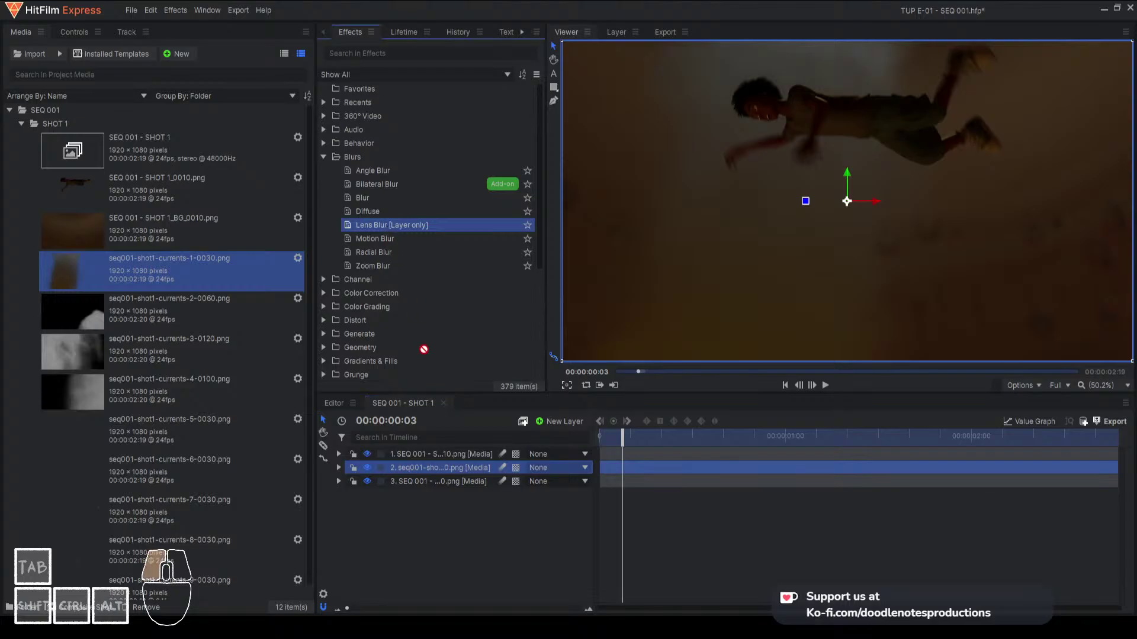
pyautogui.moveTo(424, 469); pyautogui.dragTo(424, 470)
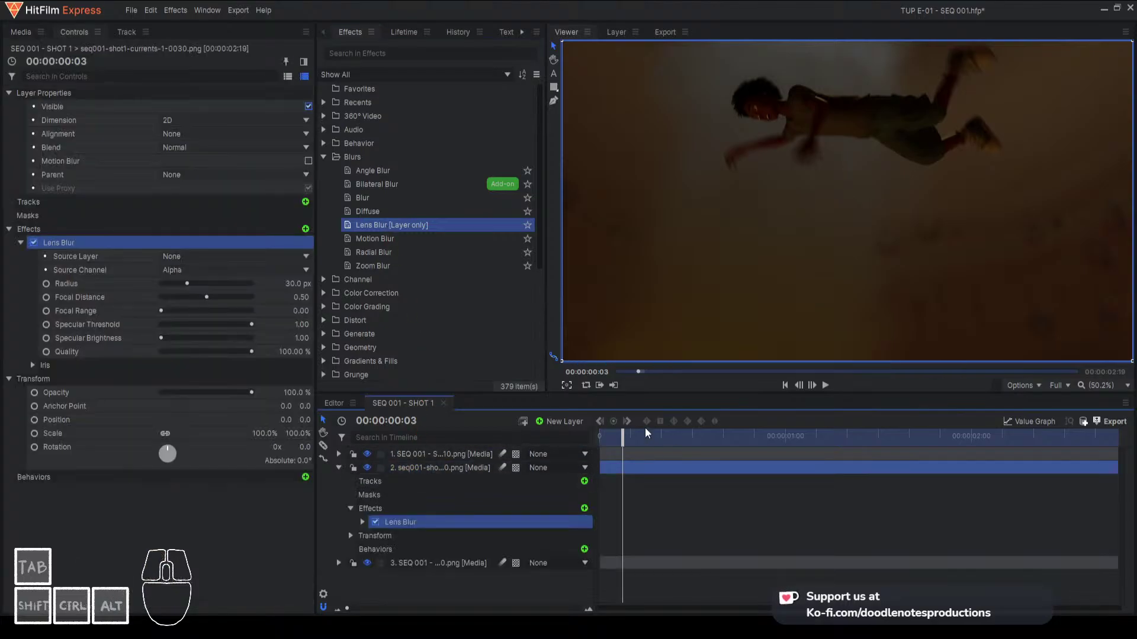
pyautogui.moveTo(633, 430); pyautogui.dragTo(537, 448)
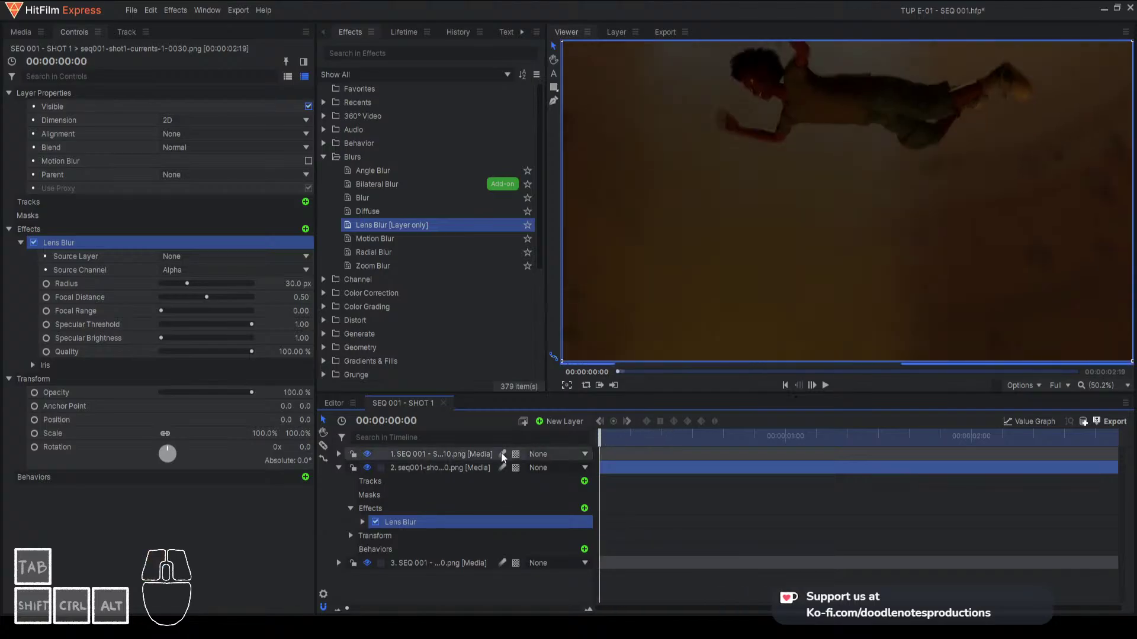
pyautogui.click(338, 468)
# Compare the currents-1 layer with its Lens Blur off and on, and check the look across the start of the shot
pyautogui.click(714, 445)
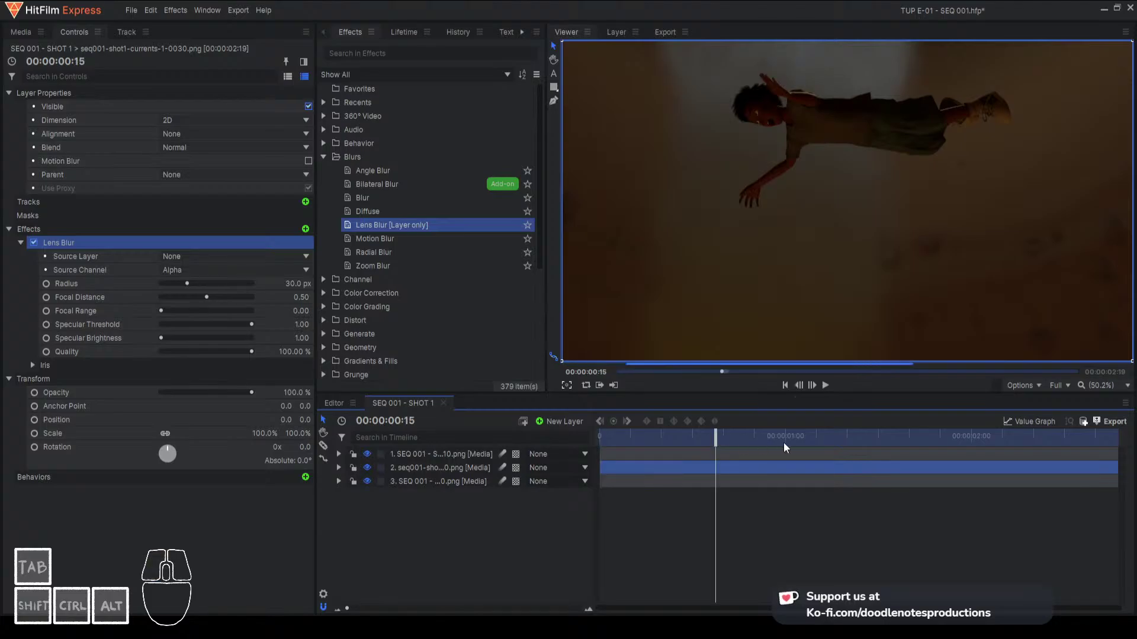
pyautogui.click(351, 472)
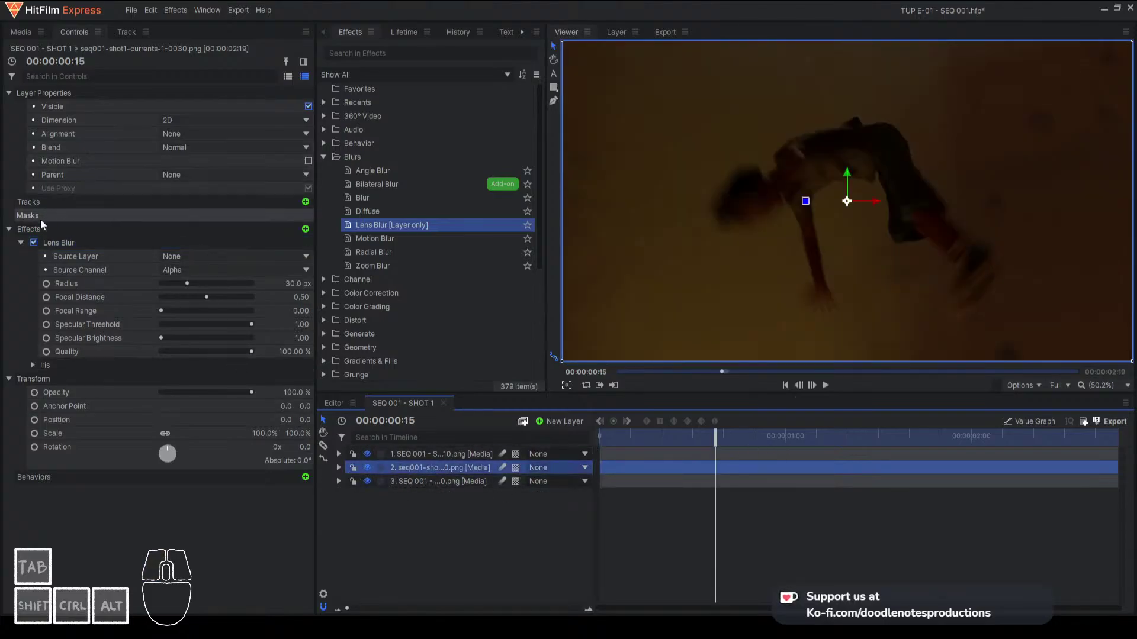
pyautogui.click(34, 243)
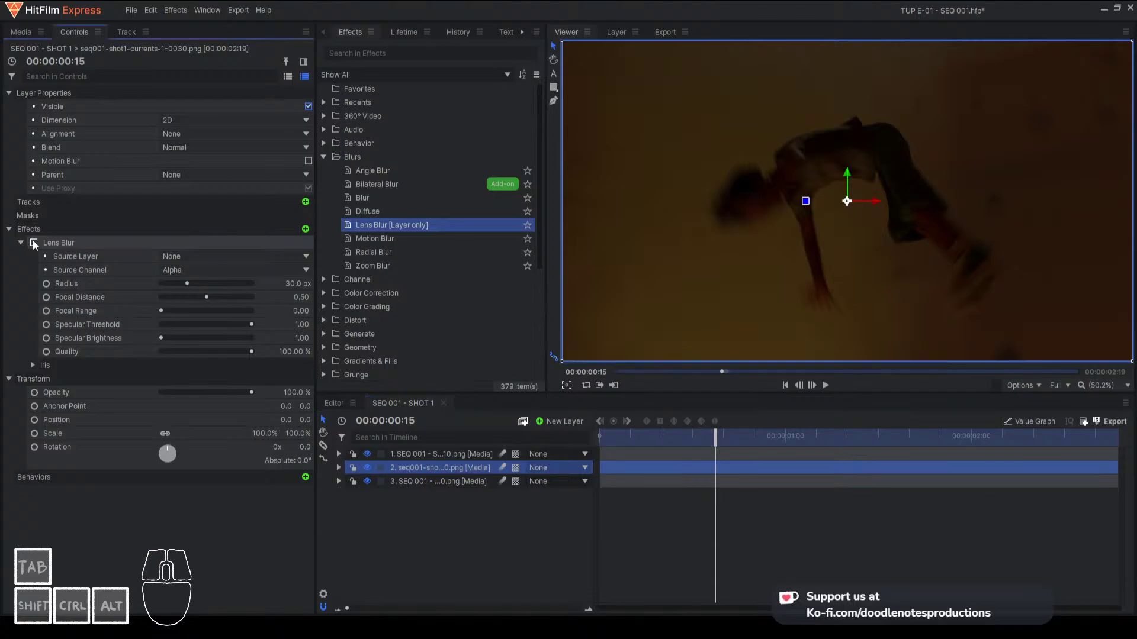
pyautogui.click(34, 243)
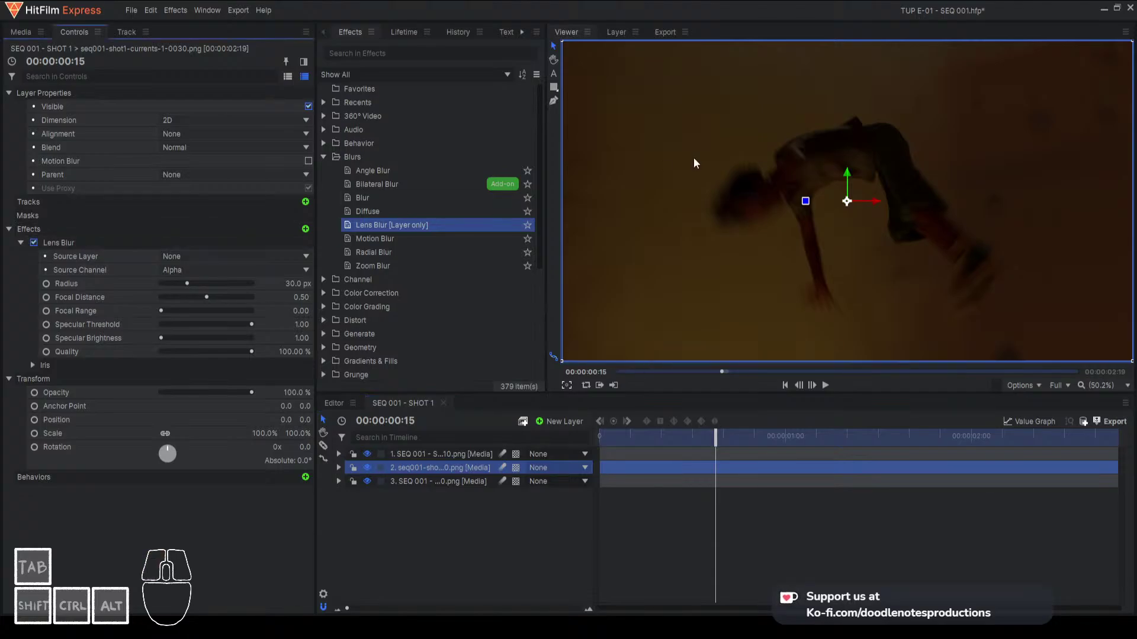
pyautogui.click(648, 437)
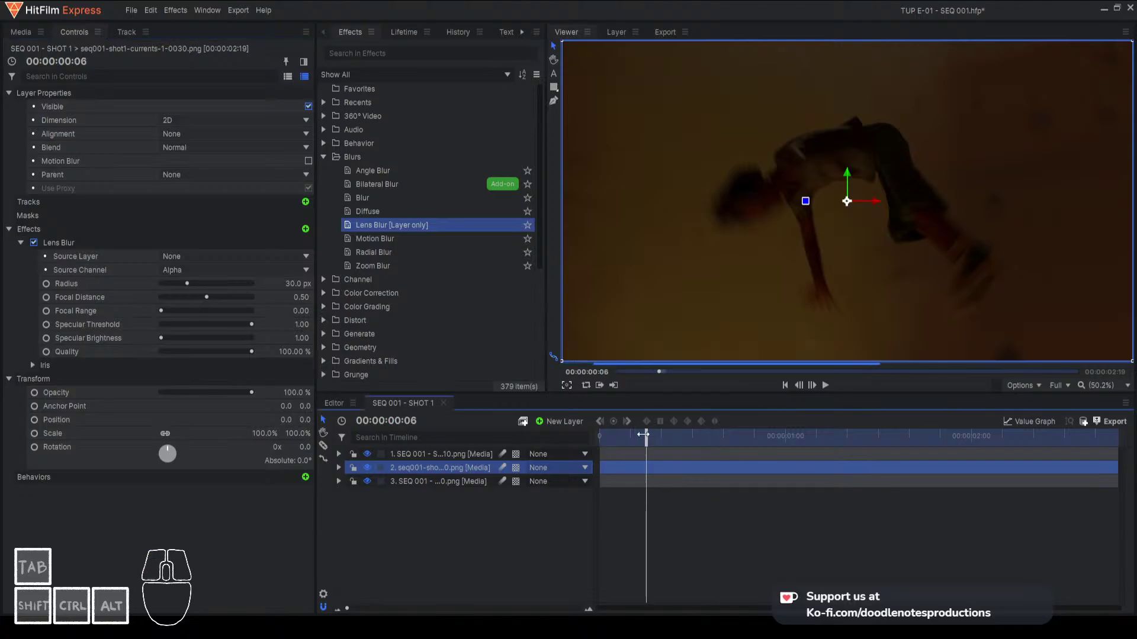
pyautogui.moveTo(610, 438); pyautogui.dragTo(575, 437)
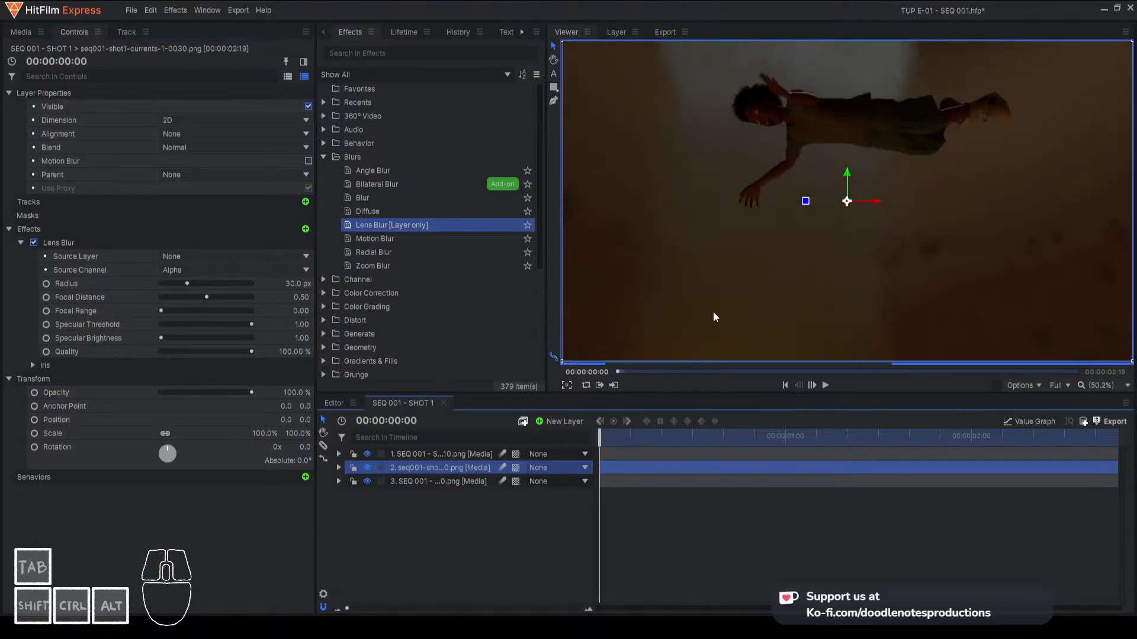
pyautogui.scroll(2, 730, 279)
pyautogui.scroll(-2, 730, 279)
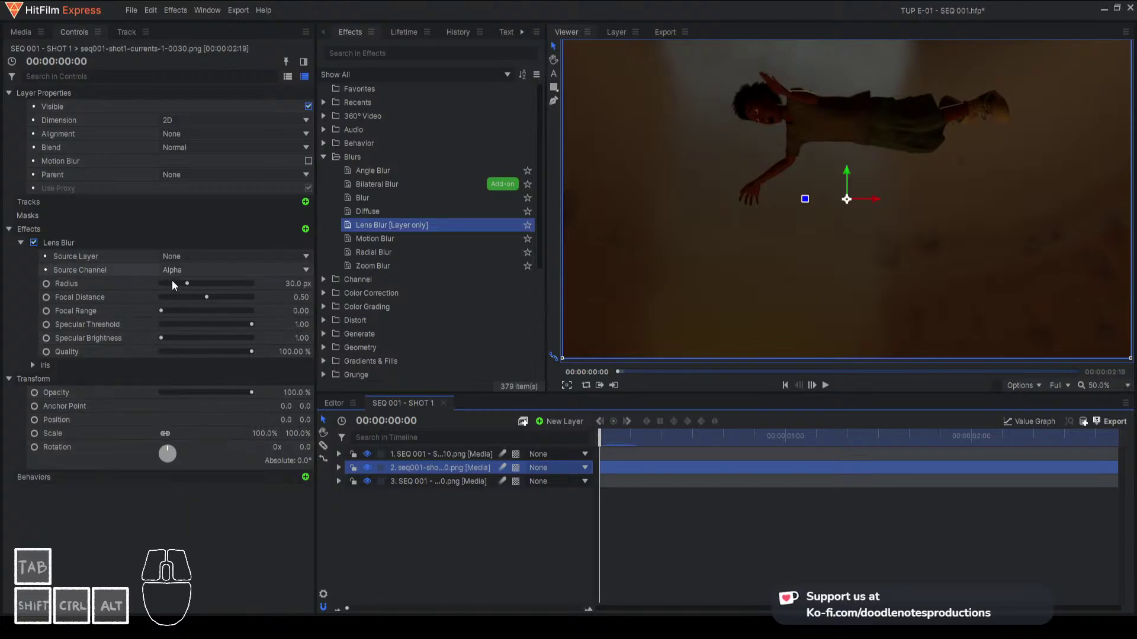
# Add the seq001-shot1-currents-2 sequence to the composite between the character and currents-1 layers
pyautogui.click(25, 32)
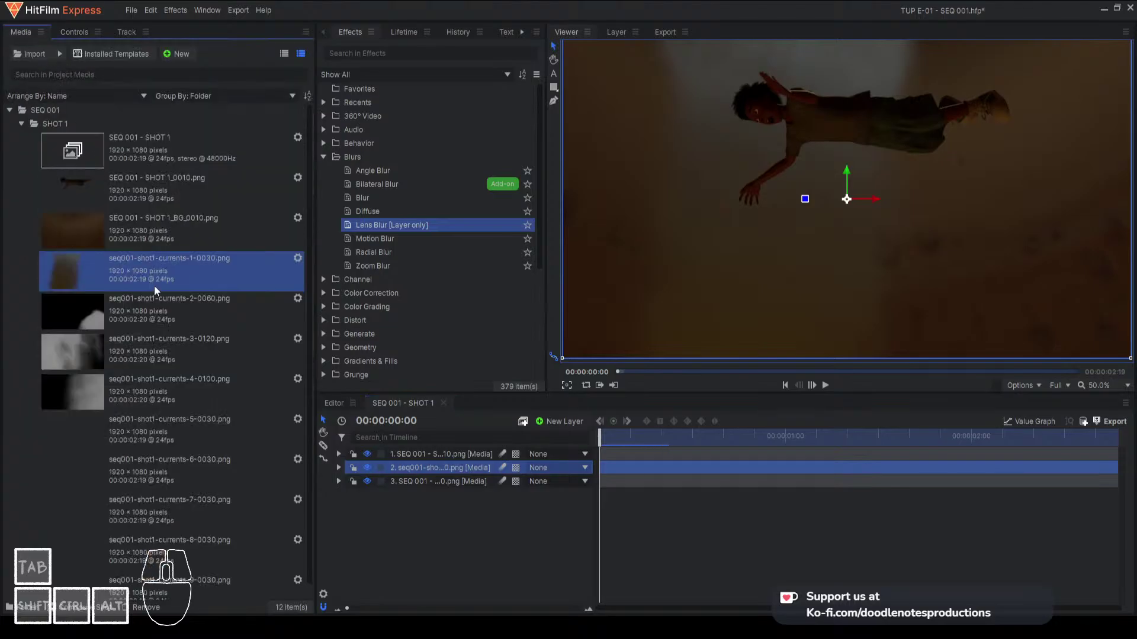
pyautogui.click(141, 312)
pyautogui.moveTo(68, 315); pyautogui.dragTo(435, 453)
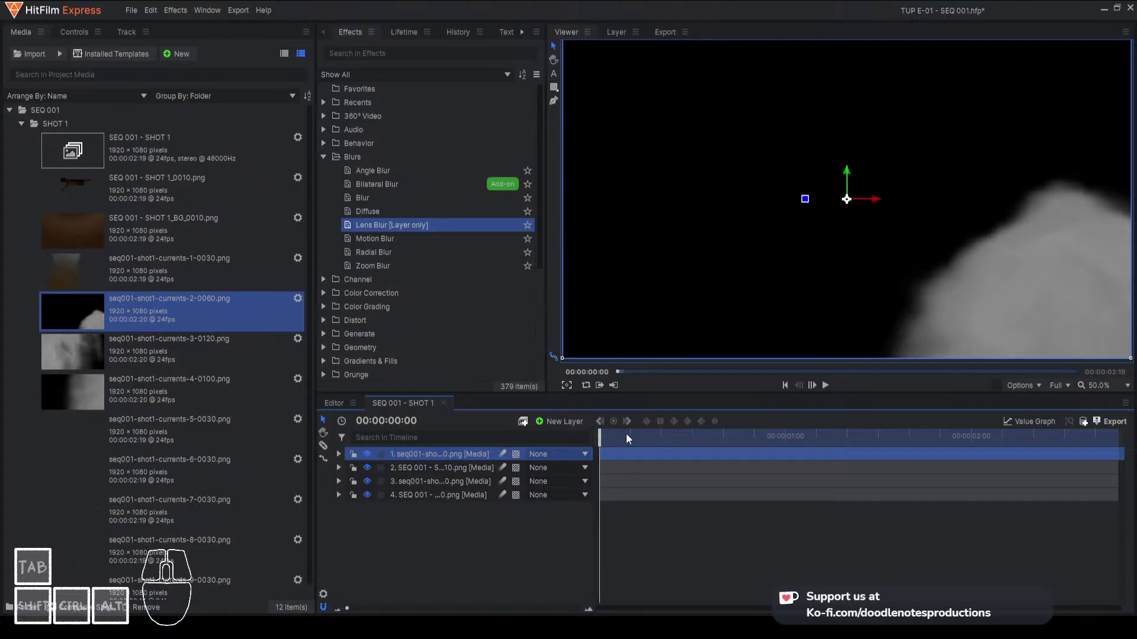
pyautogui.moveTo(629, 438); pyautogui.dragTo(654, 438)
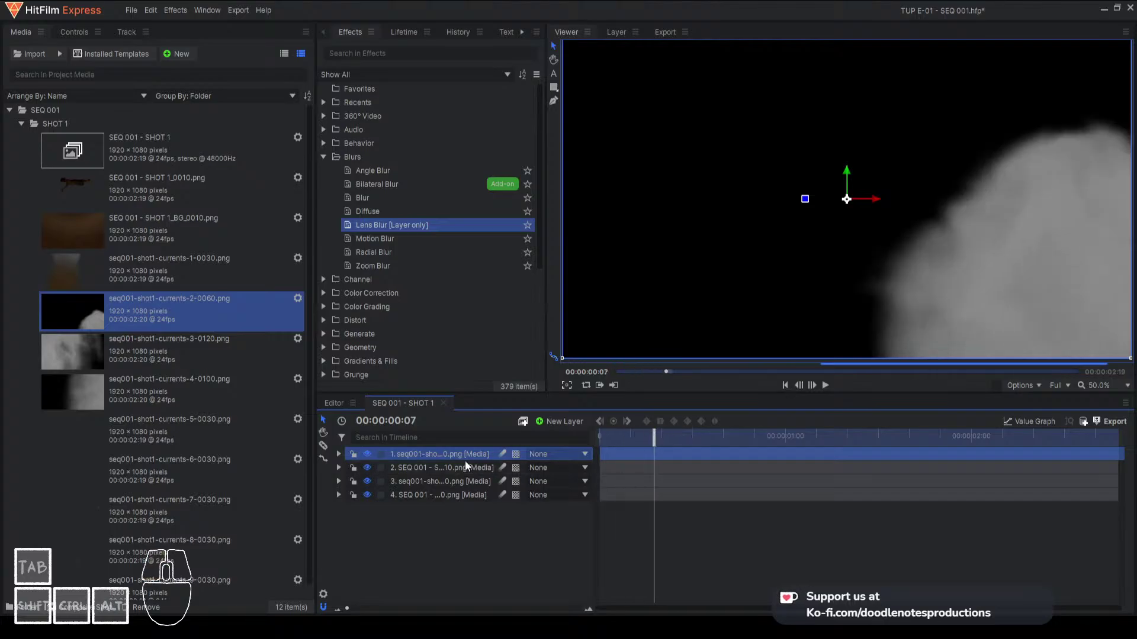
pyautogui.moveTo(459, 452); pyautogui.dragTo(470, 475)
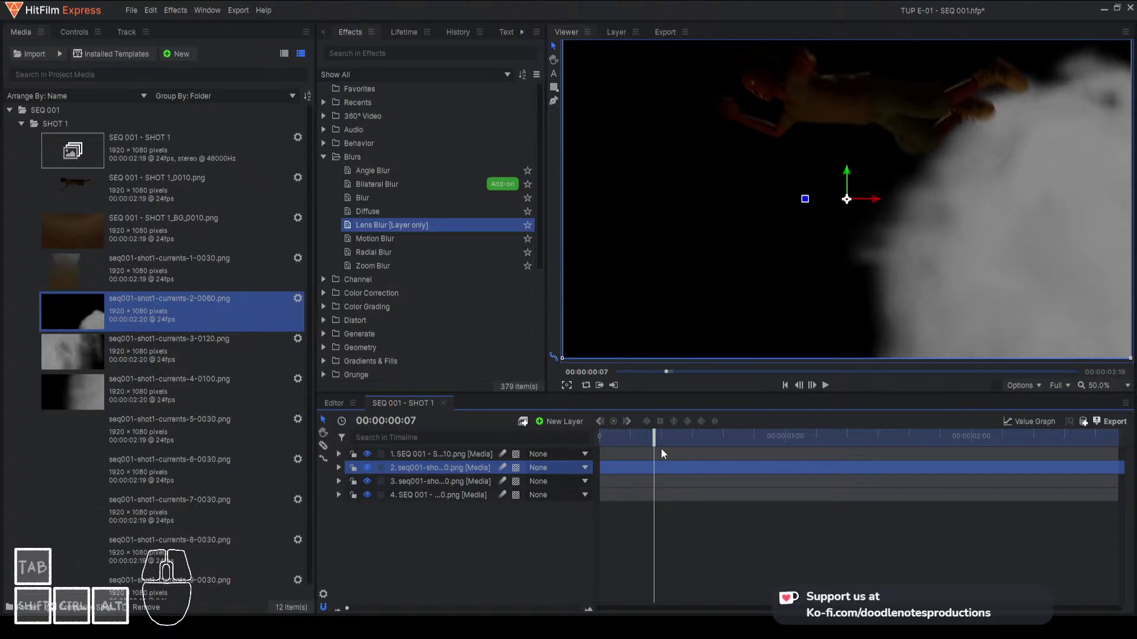
# Set the currents-2 layer's blend mode to Screen and its opacity to 49%, and preview it over the opening frames
pyautogui.click(555, 469)
pyautogui.click(555, 469)
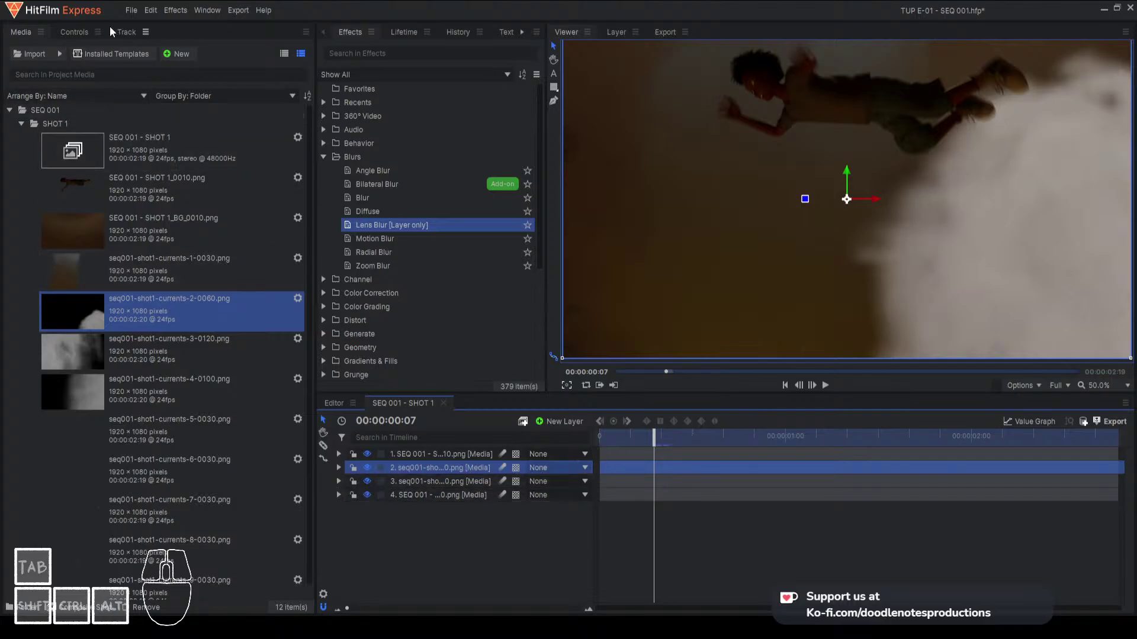
pyautogui.click(64, 34)
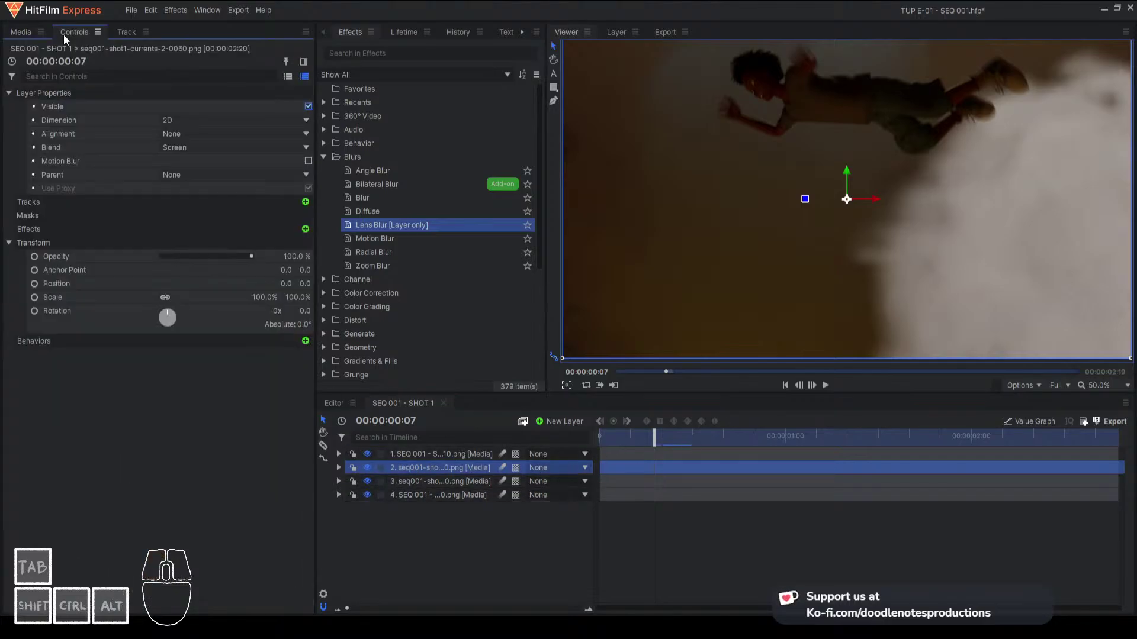
pyautogui.moveTo(251, 256); pyautogui.dragTo(205, 257)
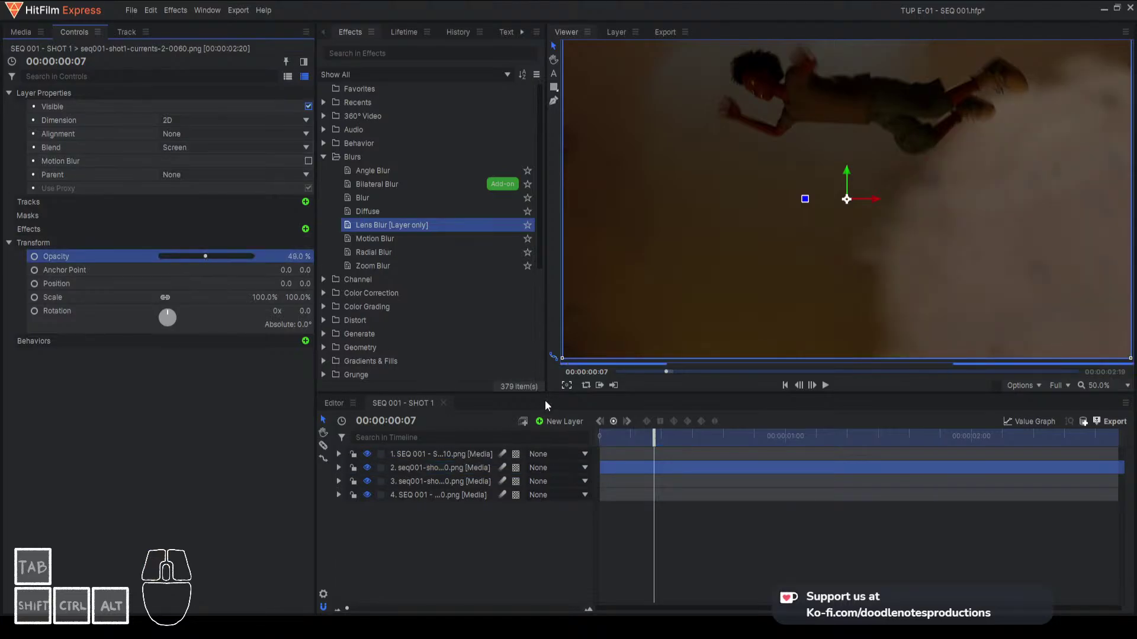
pyautogui.moveTo(615, 438); pyautogui.dragTo(692, 430)
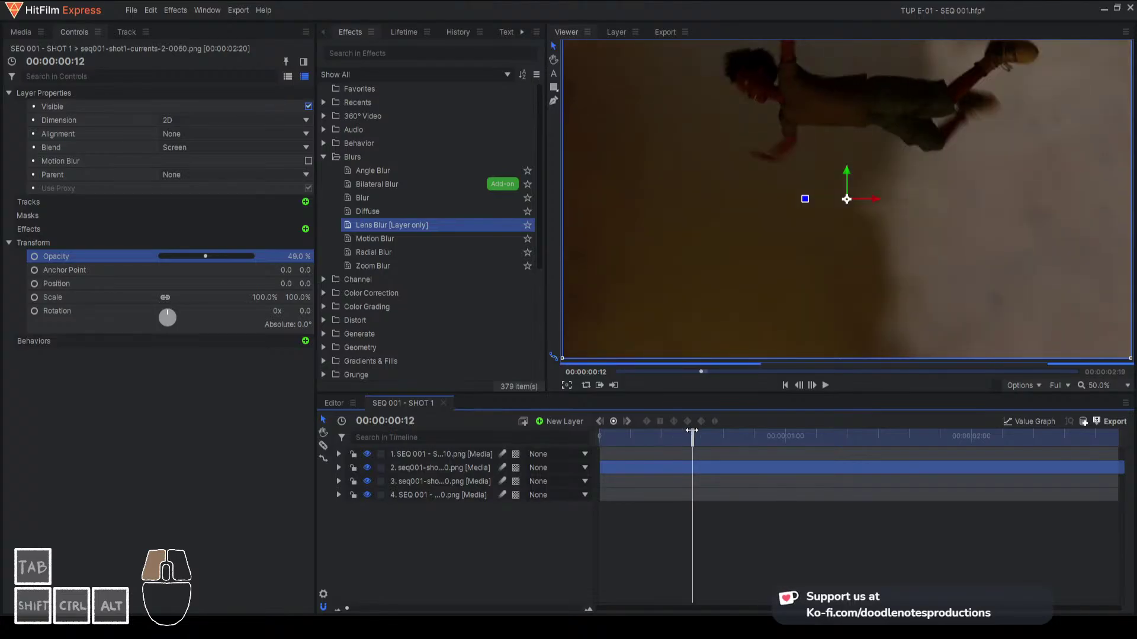
# Move the currents-2 layer below the currents-1 layer and widen the layer column to show the full layer names
pyautogui.click(438, 469)
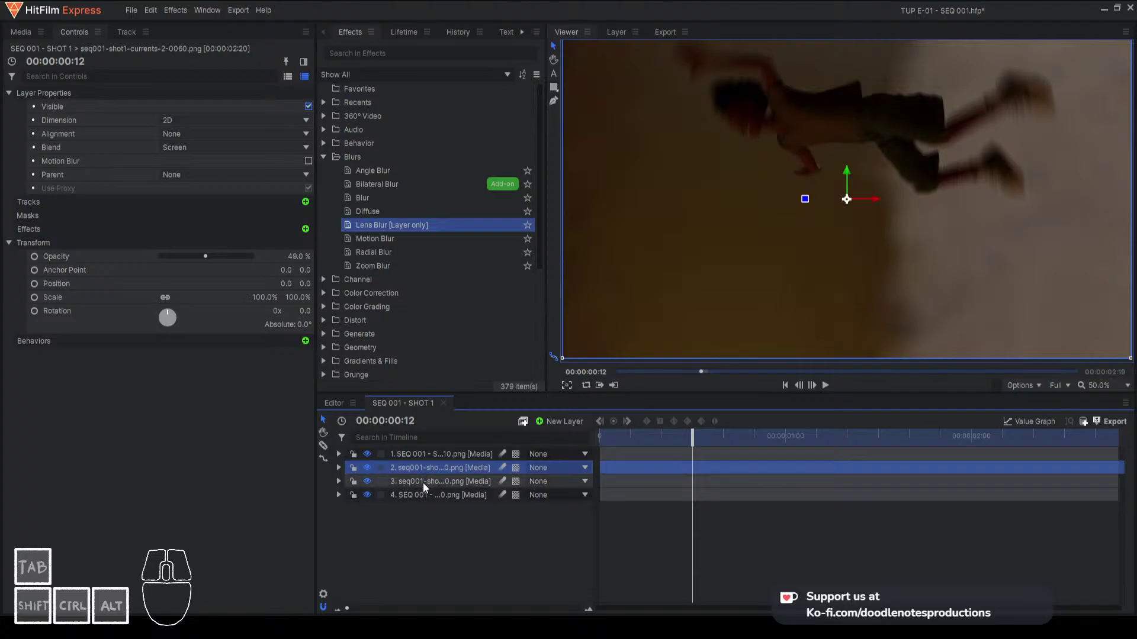
pyautogui.click(426, 483)
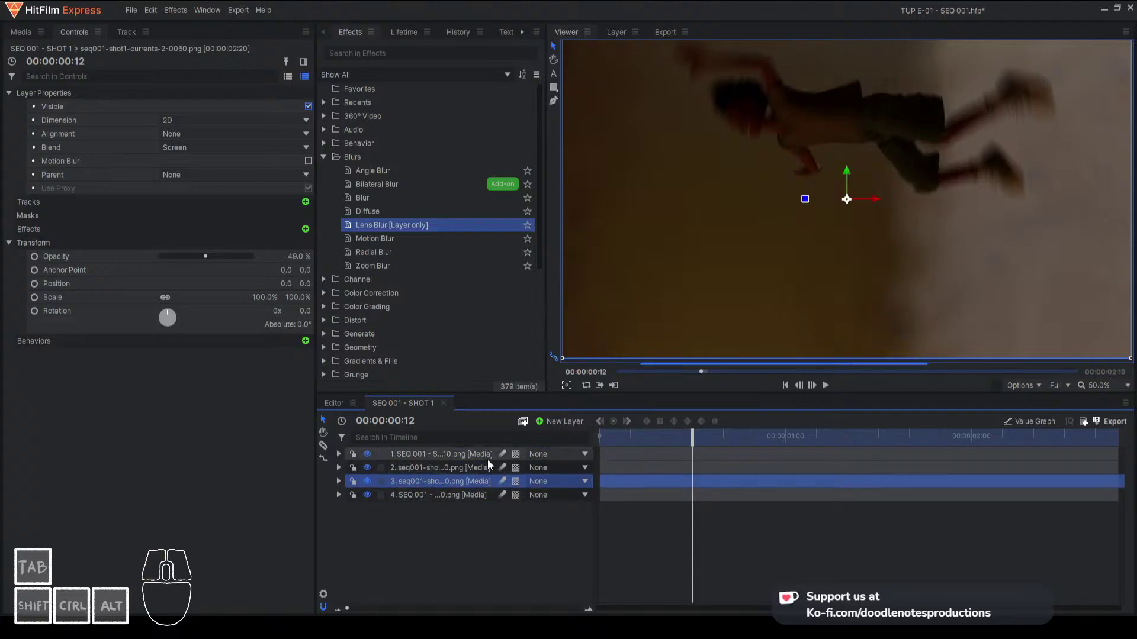
pyautogui.click(339, 468)
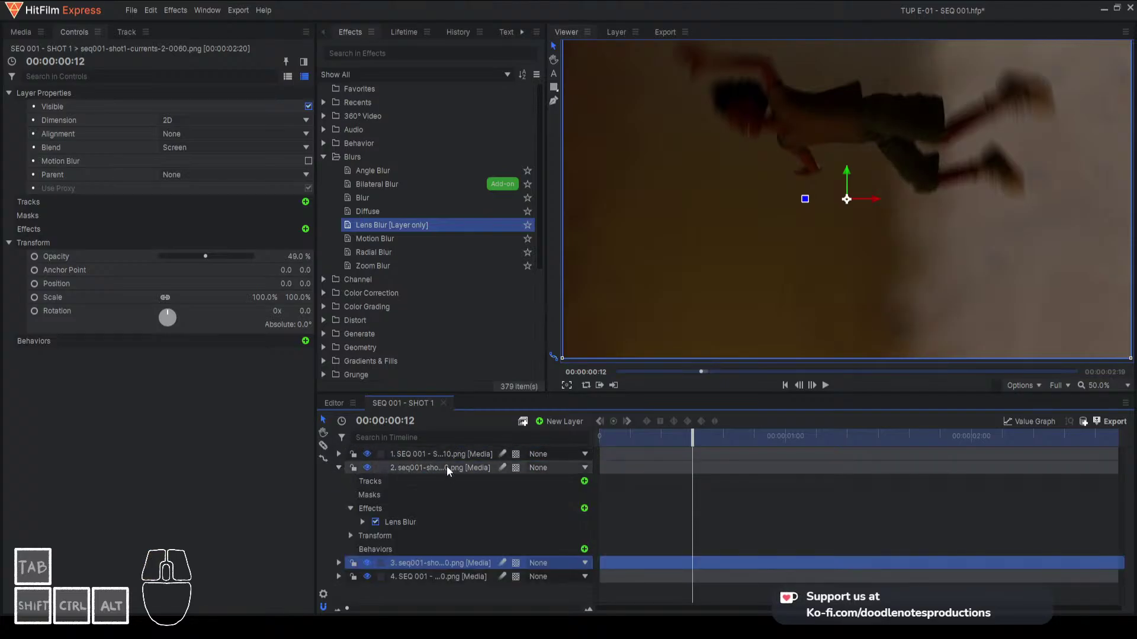
pyautogui.click(339, 468)
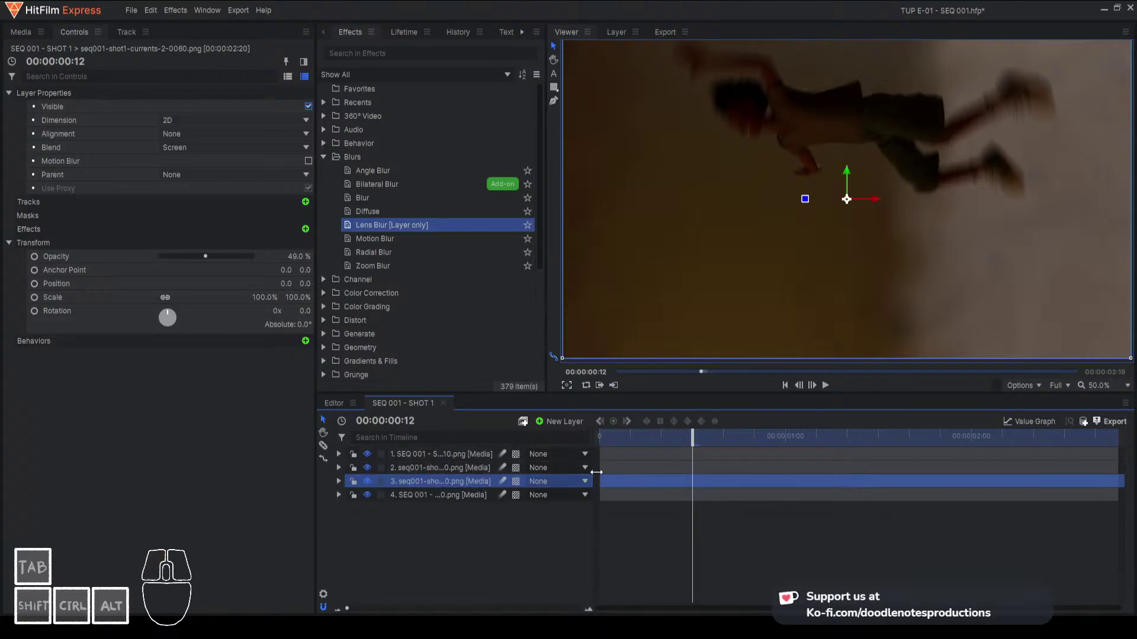
pyautogui.moveTo(594, 472); pyautogui.dragTo(655, 470)
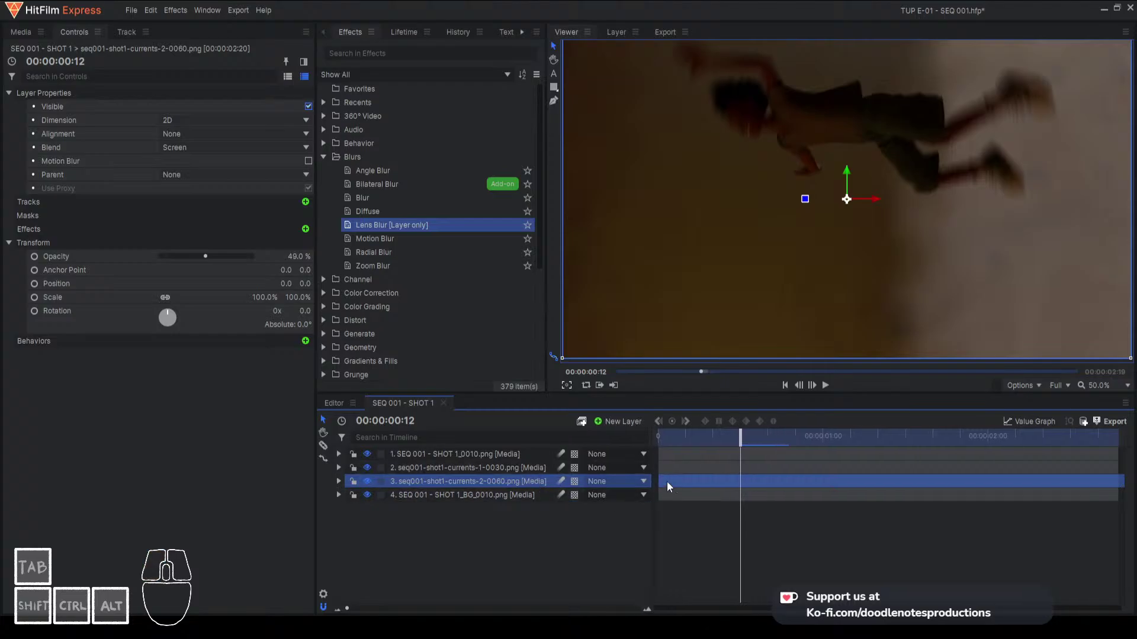
pyautogui.click(486, 467)
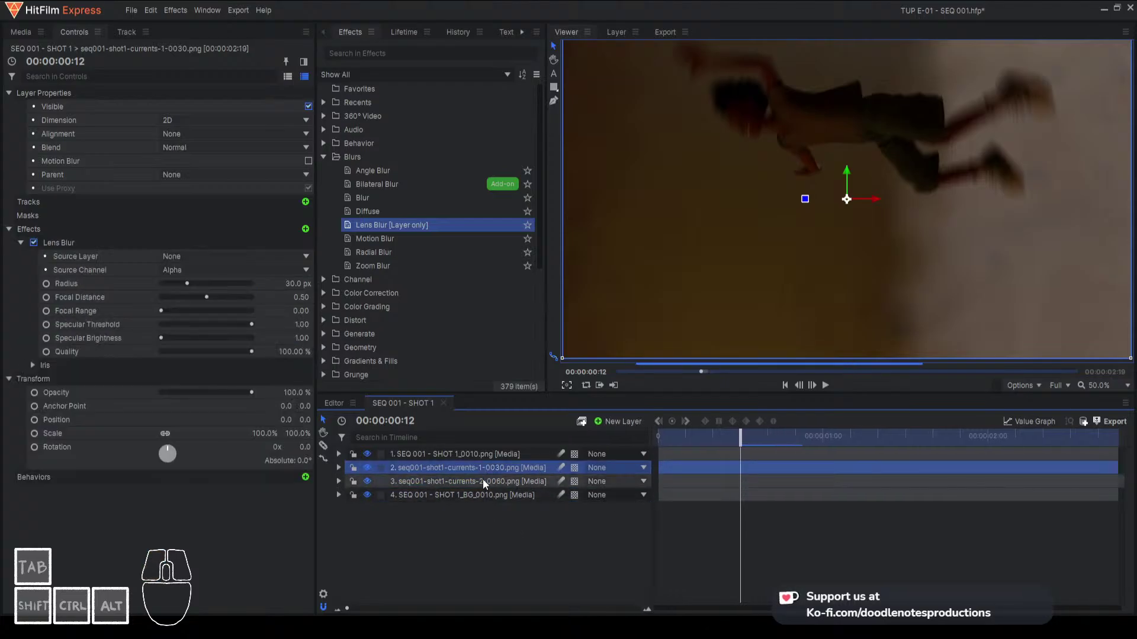
pyautogui.click(485, 482)
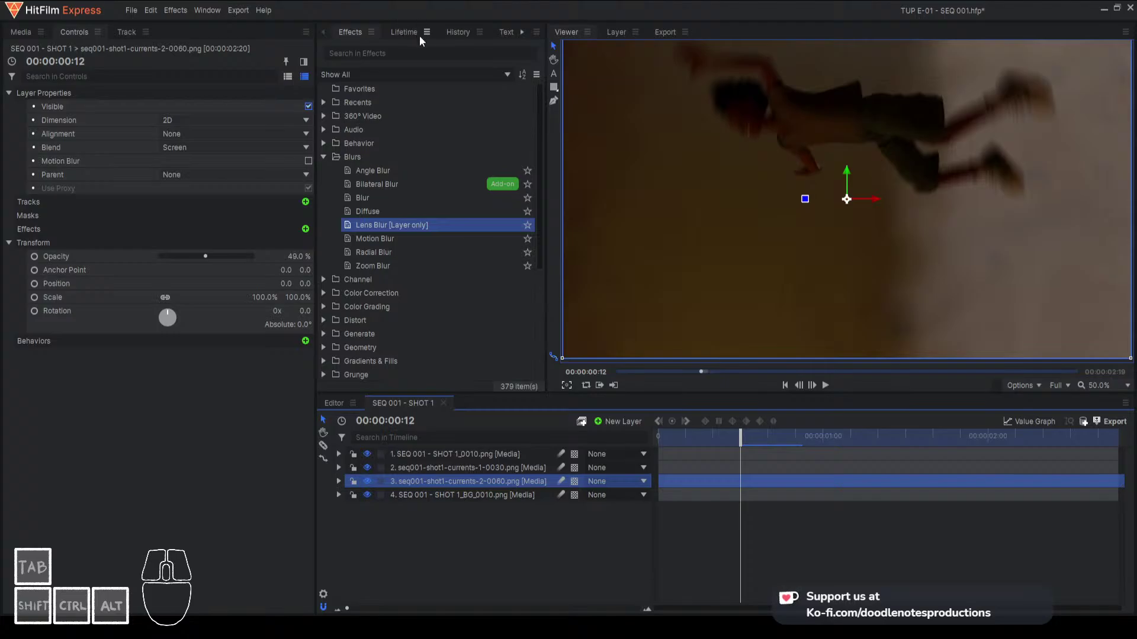
# Darken the currents-2 layer by adding a Curves effect with a lowered RGB curve, and set the layer's opacity to 100%
pyautogui.click(324, 156)
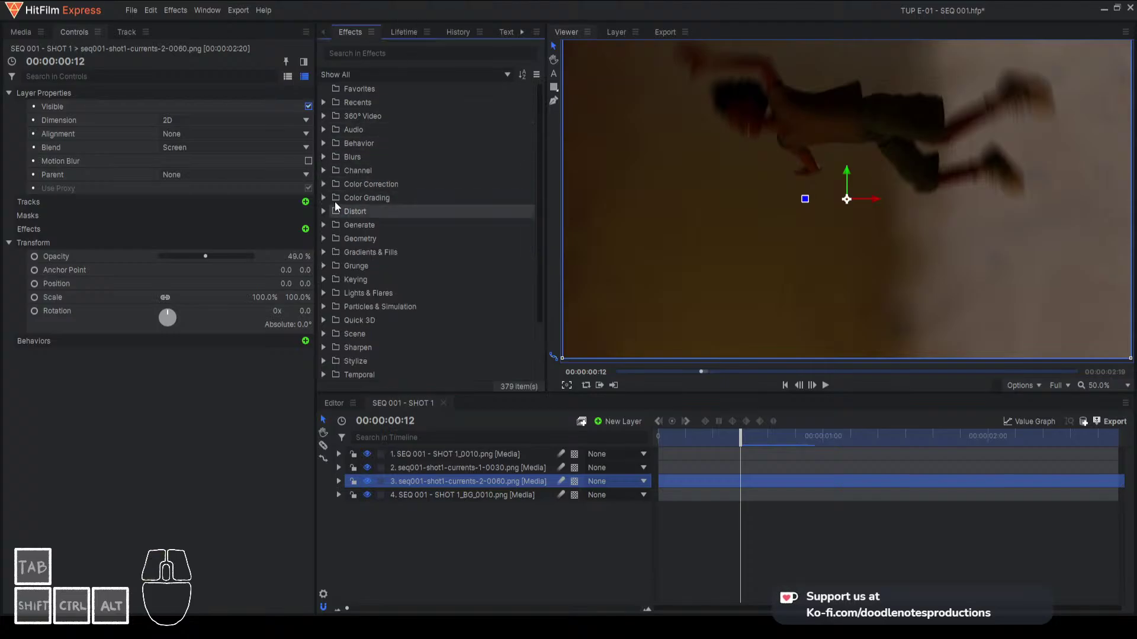
pyautogui.click(324, 184)
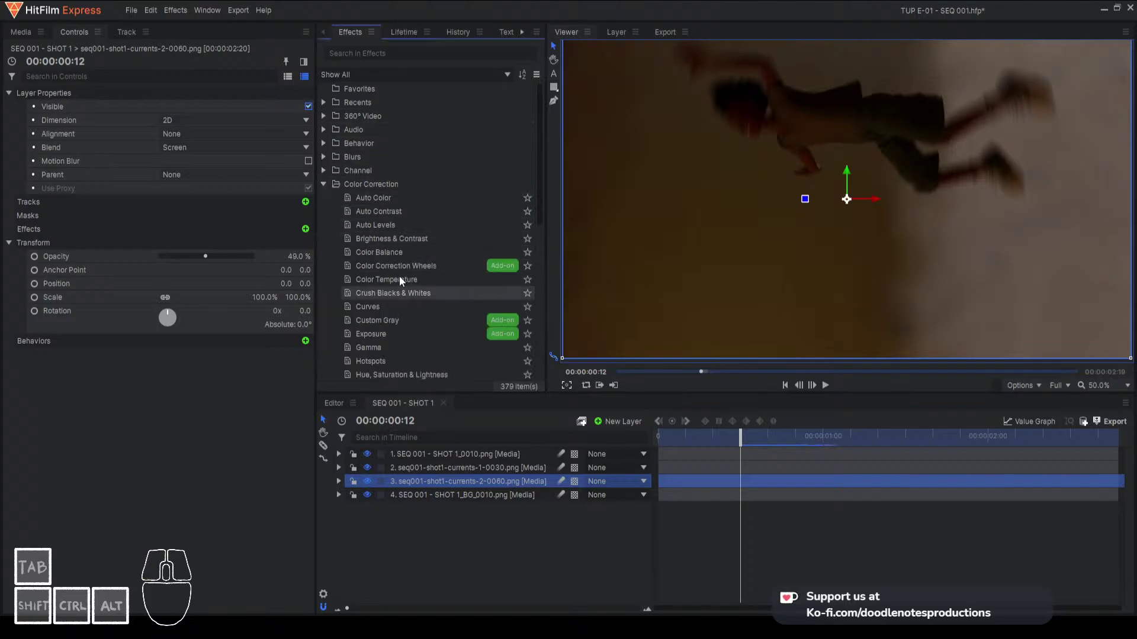
pyautogui.moveTo(383, 306); pyautogui.dragTo(455, 483)
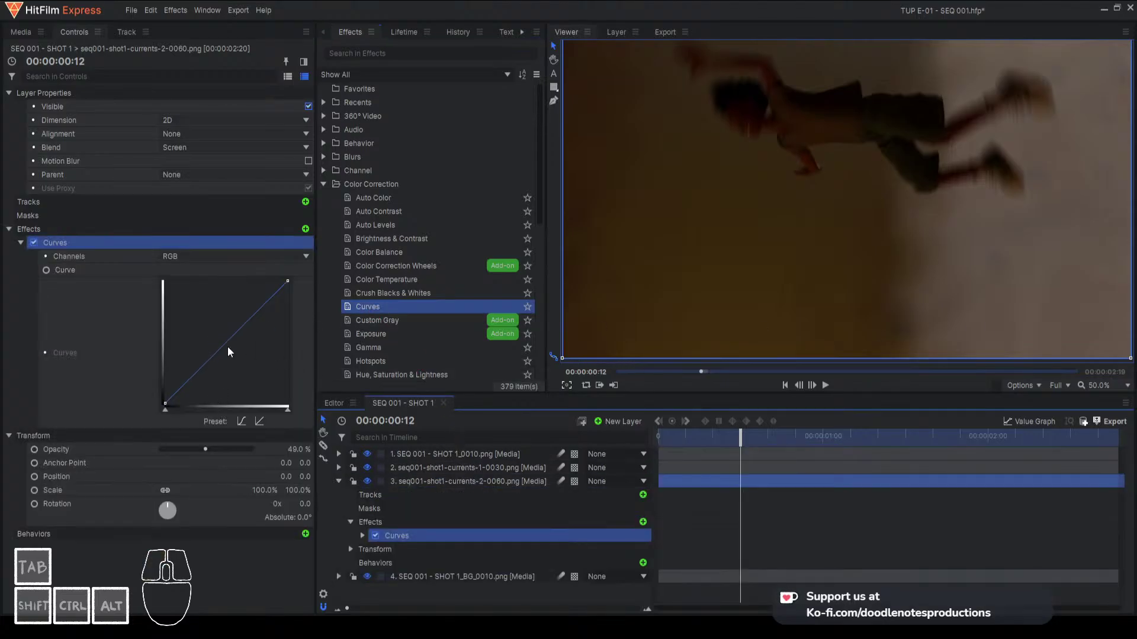
pyautogui.moveTo(206, 365); pyautogui.dragTo(211, 374)
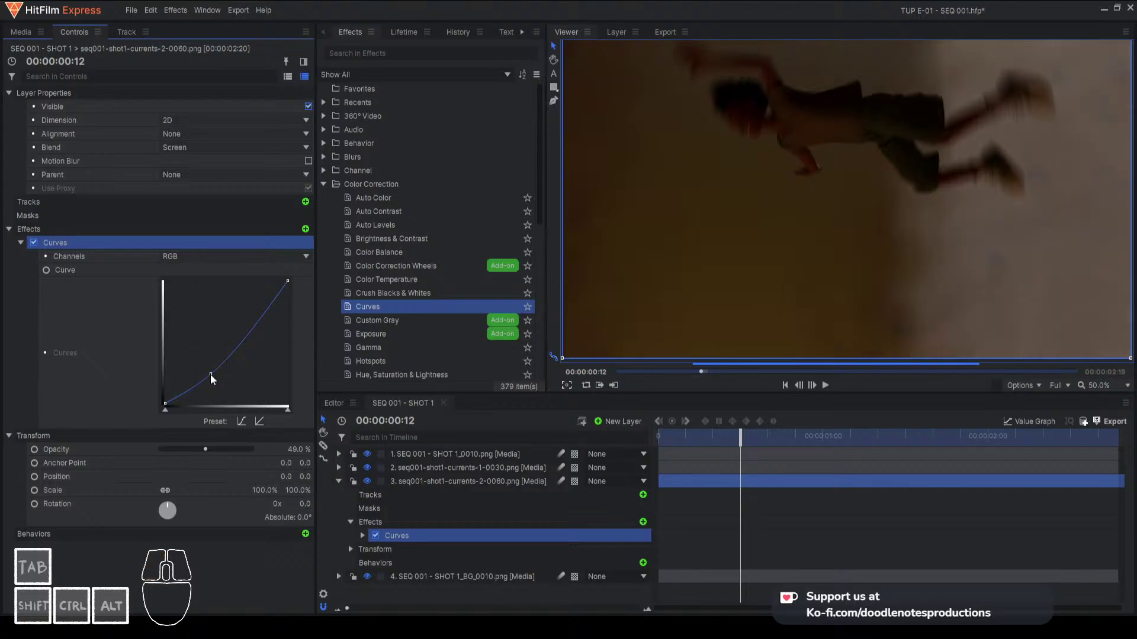
pyautogui.moveTo(205, 449); pyautogui.dragTo(295, 448)
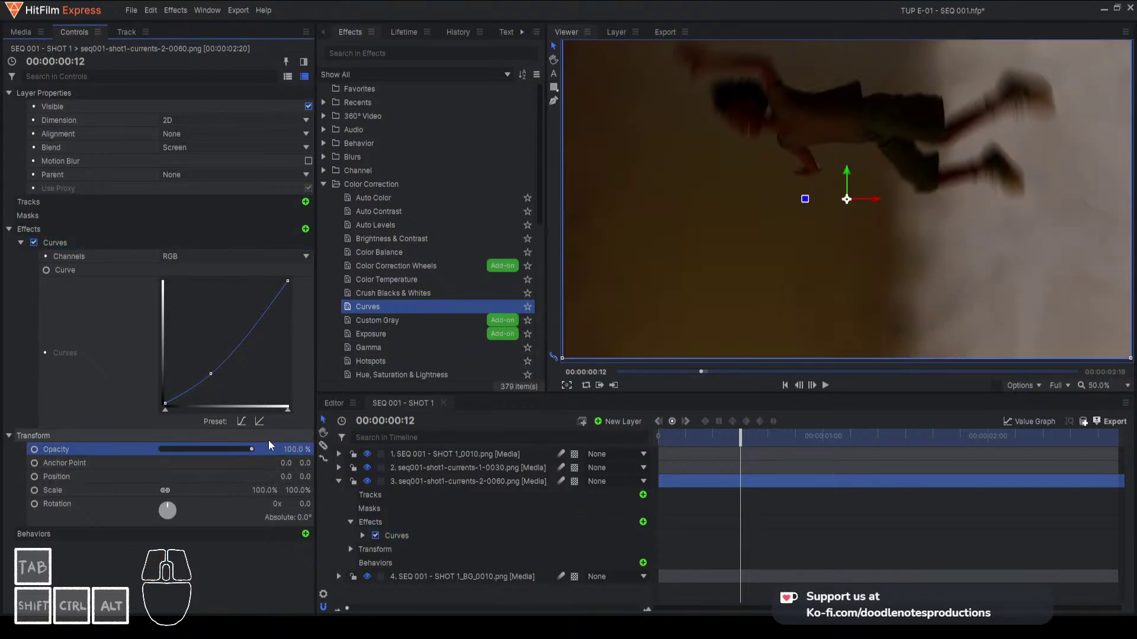
# Adjust the Curves effect's individual color channels on the currents-2 layer, with Green slightly raised, to tint the currents yellow
pyautogui.click(215, 258)
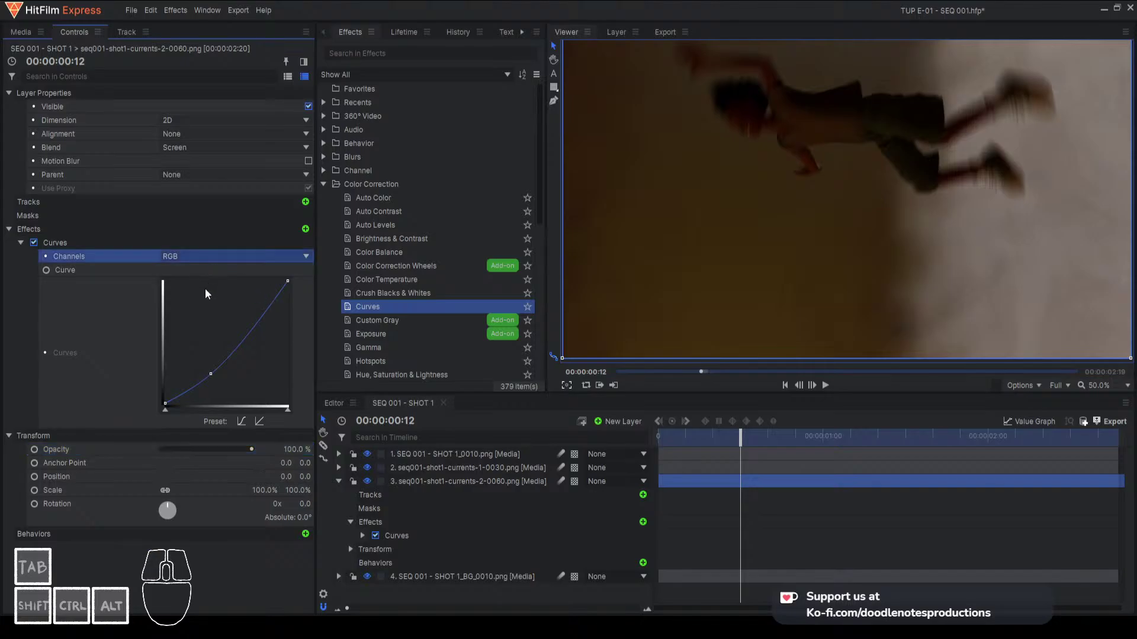
pyautogui.press('Down')
pyautogui.moveTo(225, 344)
pyautogui.mouseDown()
pyautogui.moveTo(215, 329)
pyautogui.moveTo(210, 350)
pyautogui.mouseUp()
pyautogui.press('Down')
pyautogui.moveTo(211, 353)
pyautogui.mouseDown()
pyautogui.moveTo(207, 340)
pyautogui.moveTo(200, 349)
pyautogui.mouseUp()
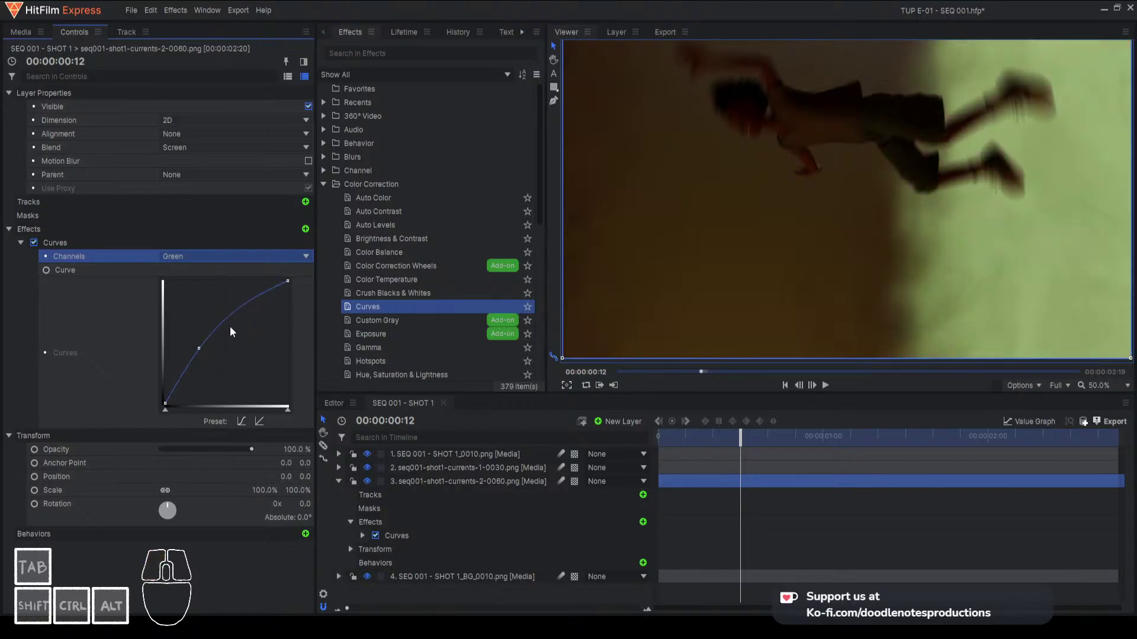
pyautogui.press('Down')
pyautogui.moveTo(218, 350)
pyautogui.mouseDown()
pyautogui.moveTo(231, 367)
pyautogui.moveTo(207, 354)
pyautogui.mouseUp()
pyautogui.press('Up')
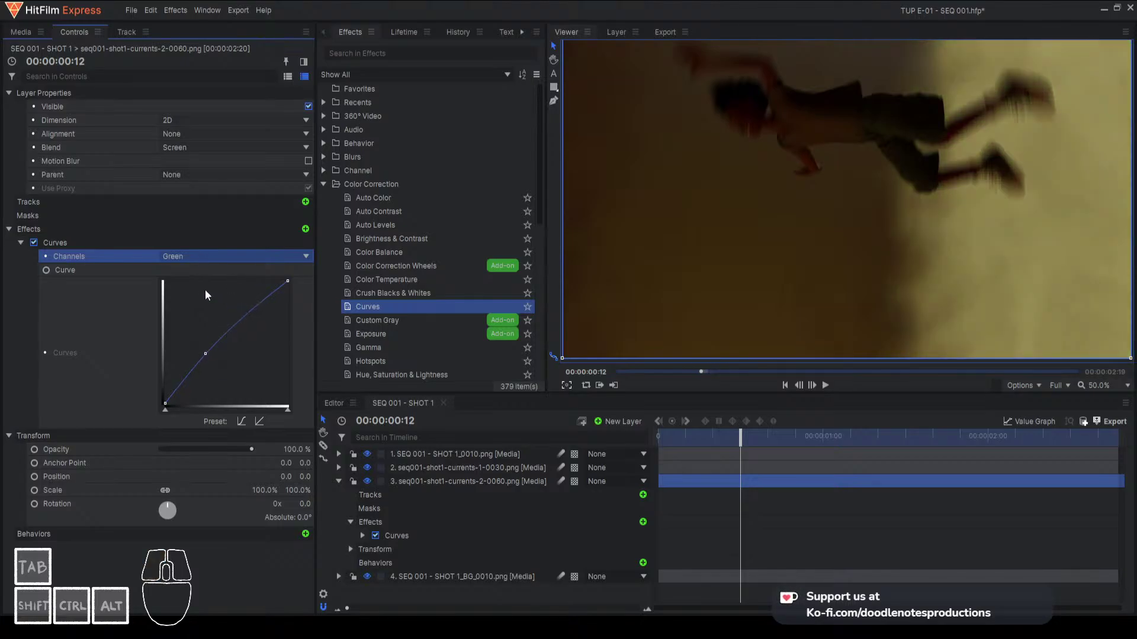
pyautogui.click(90, 244)
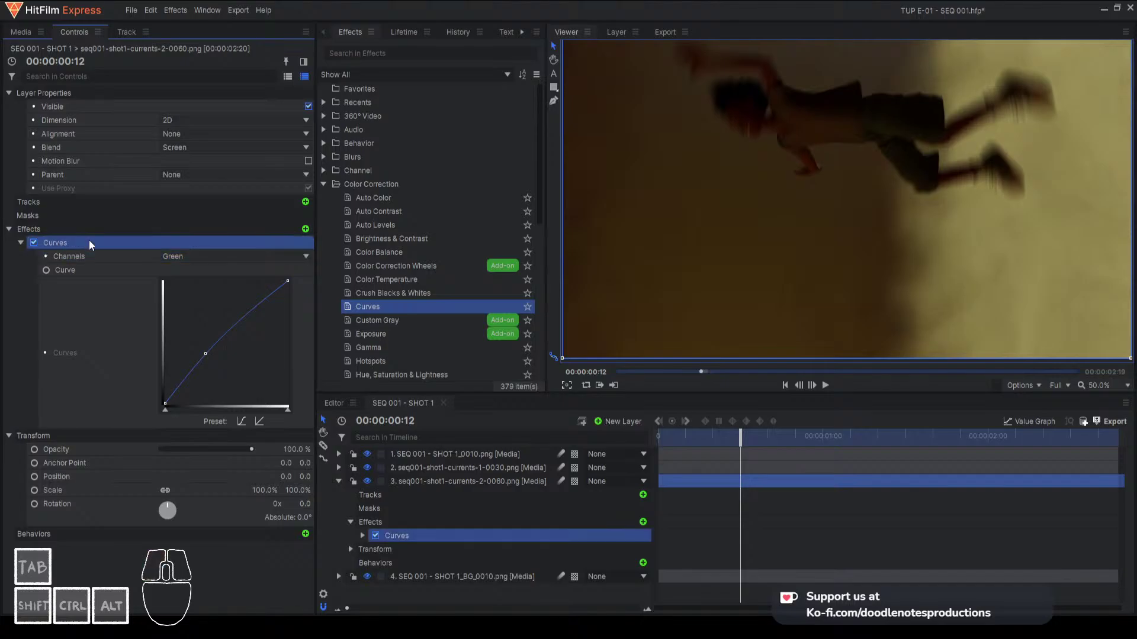
# Remove the Curves effect from the currents-2 layer
pyautogui.press('Delete')
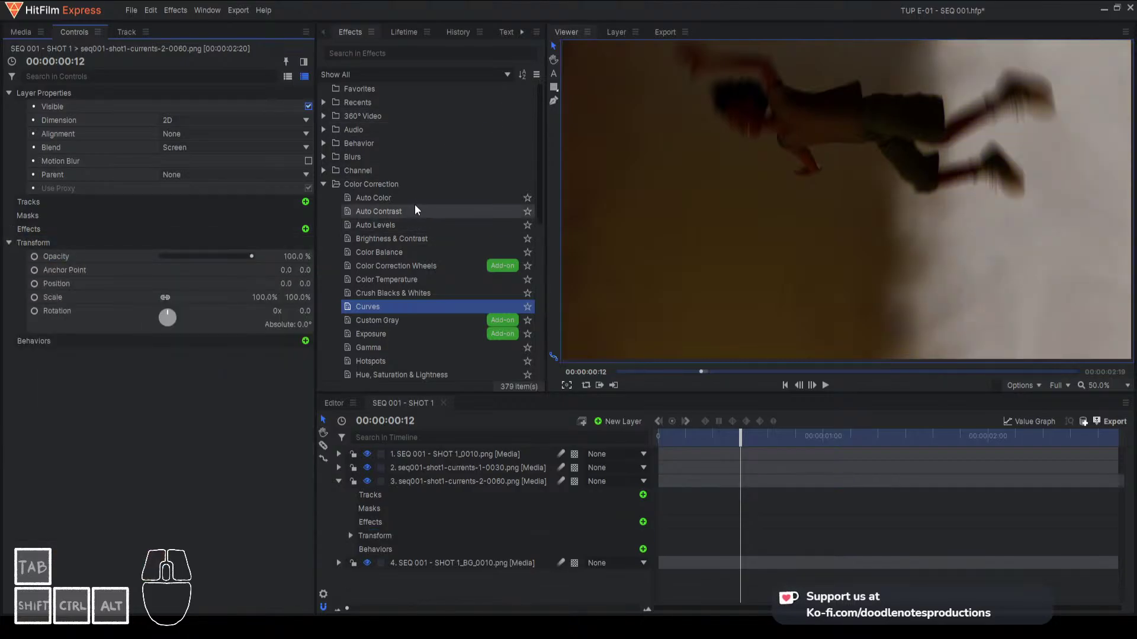
pyautogui.click(411, 197)
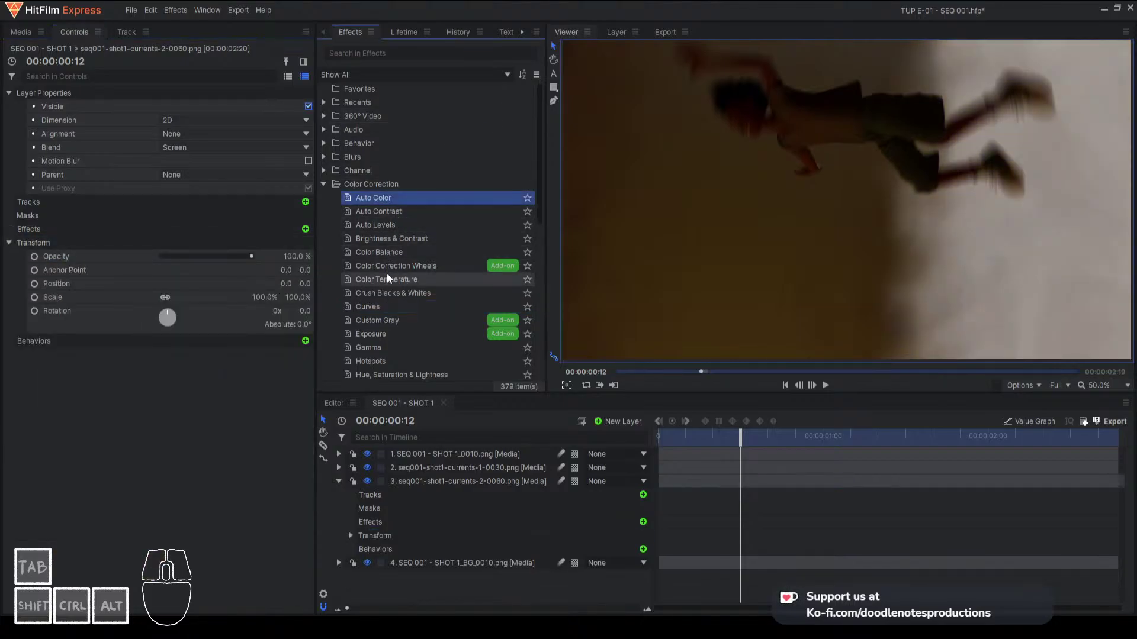
pyautogui.scroll(-2, 394, 352)
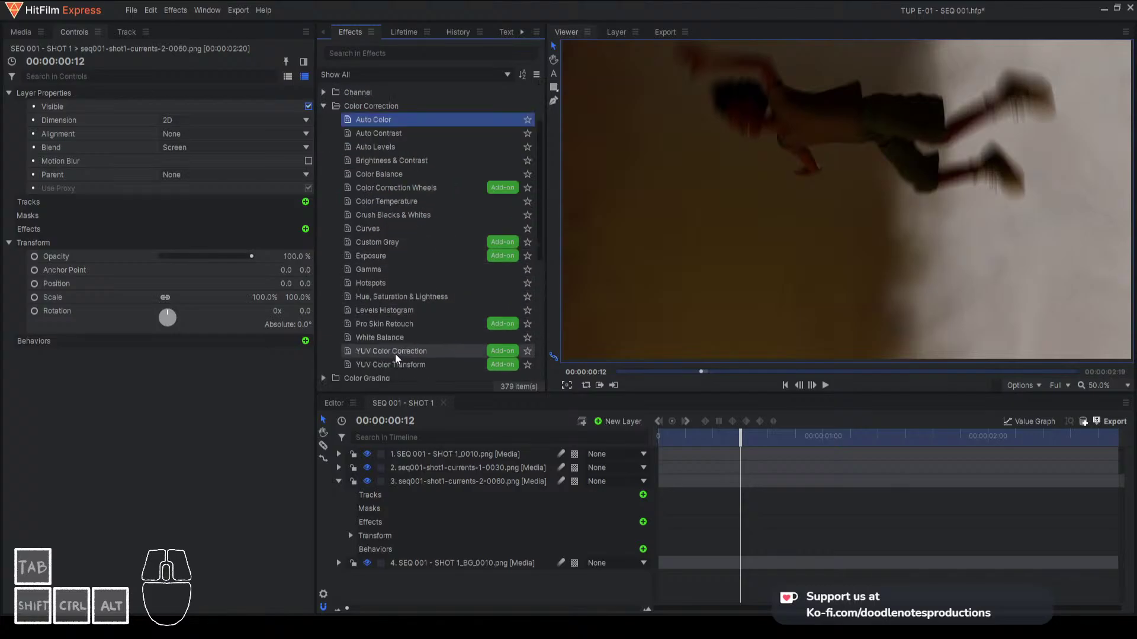
pyautogui.moveTo(424, 301); pyautogui.dragTo(179, 377)
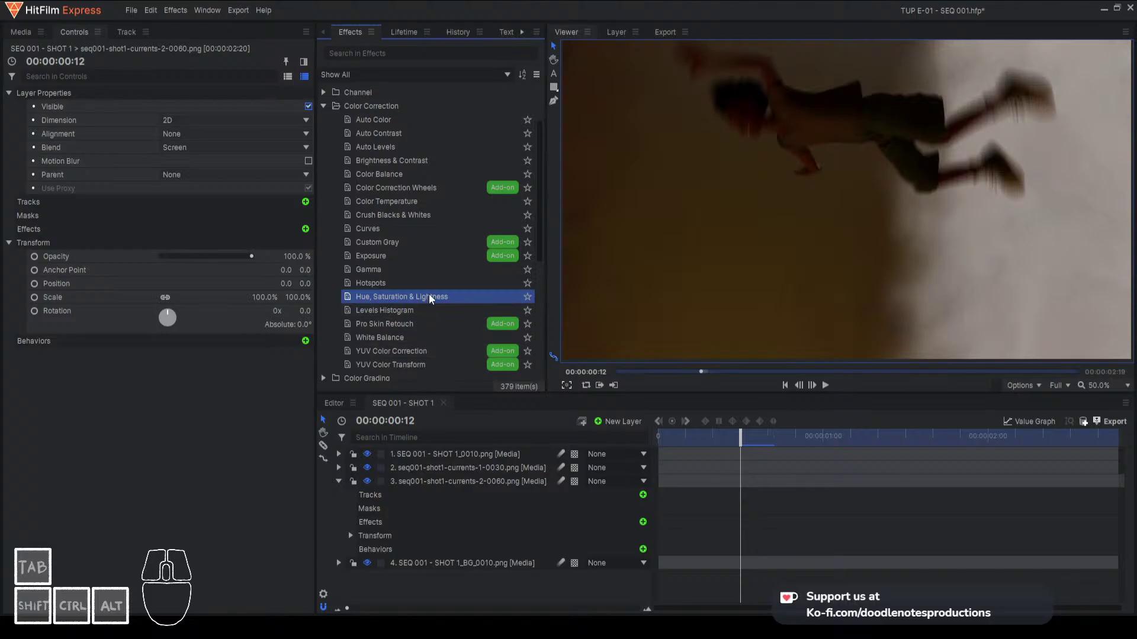
pyautogui.moveTo(429, 297); pyautogui.dragTo(451, 452)
pyautogui.moveTo(482, 491); pyautogui.dragTo(488, 476)
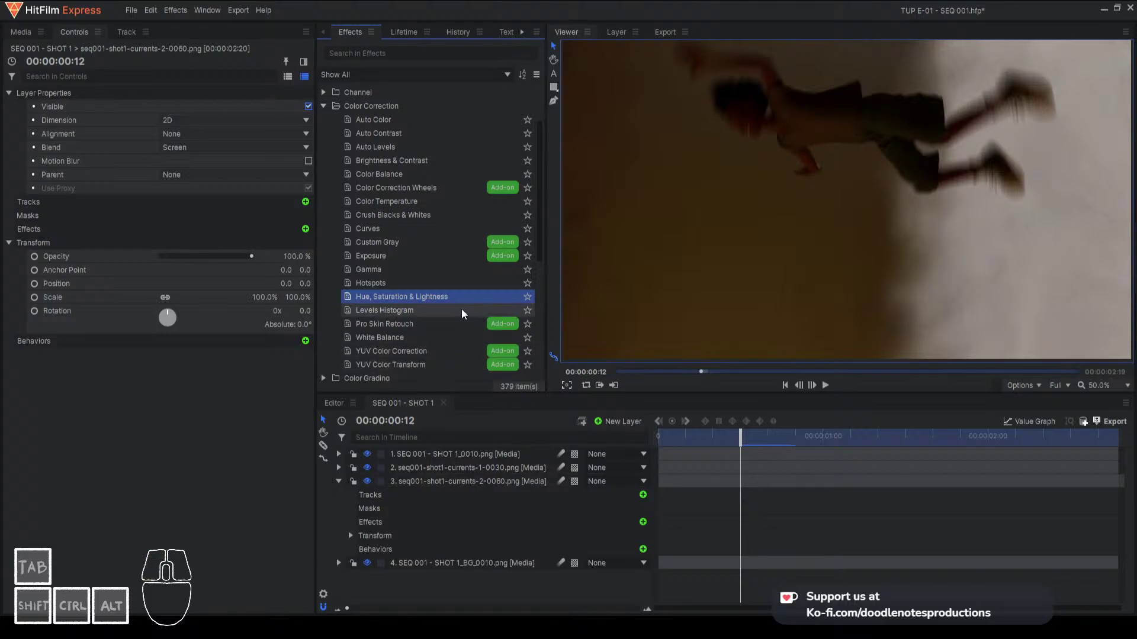
pyautogui.moveTo(440, 298); pyautogui.dragTo(508, 395)
pyautogui.moveTo(455, 471); pyautogui.dragTo(454, 479)
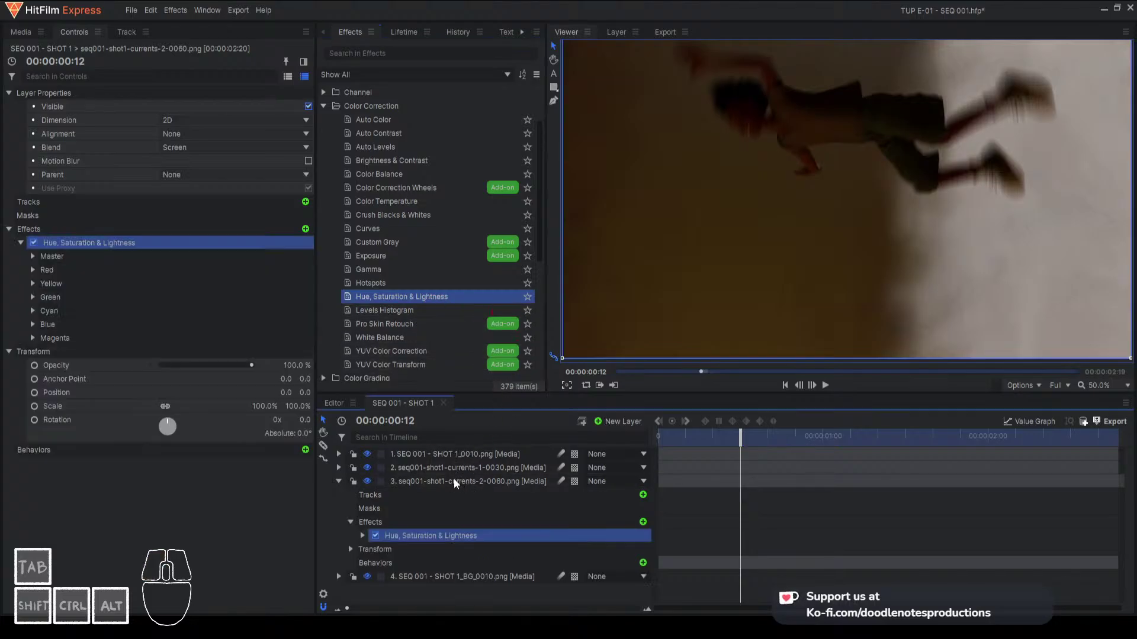
pyautogui.click(223, 496)
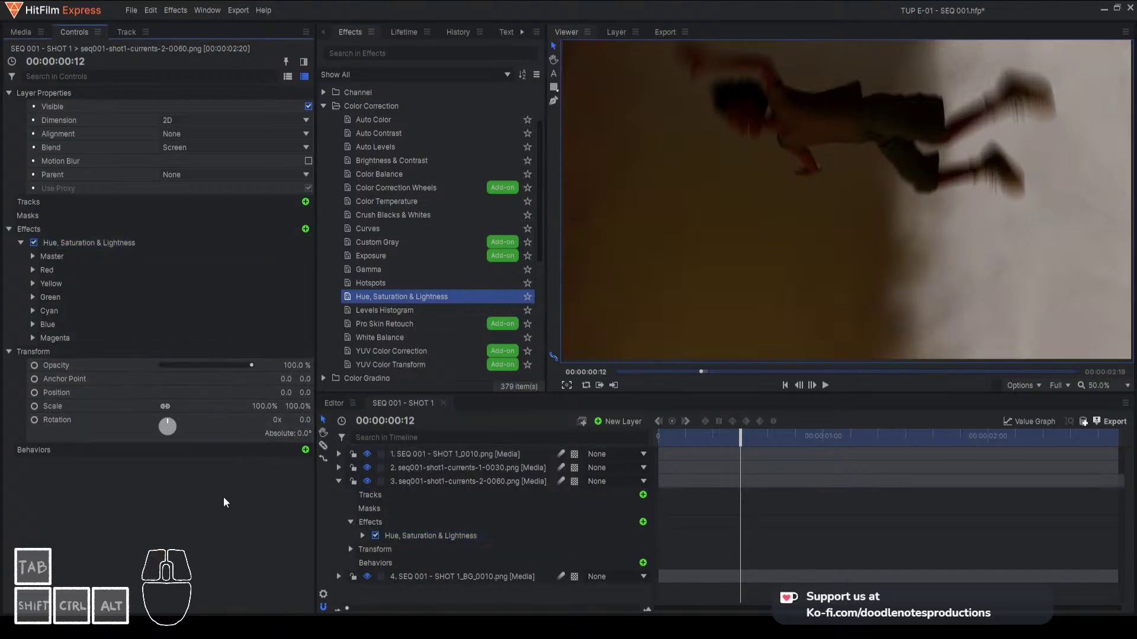
pyautogui.hotkey('ctrl', 's')
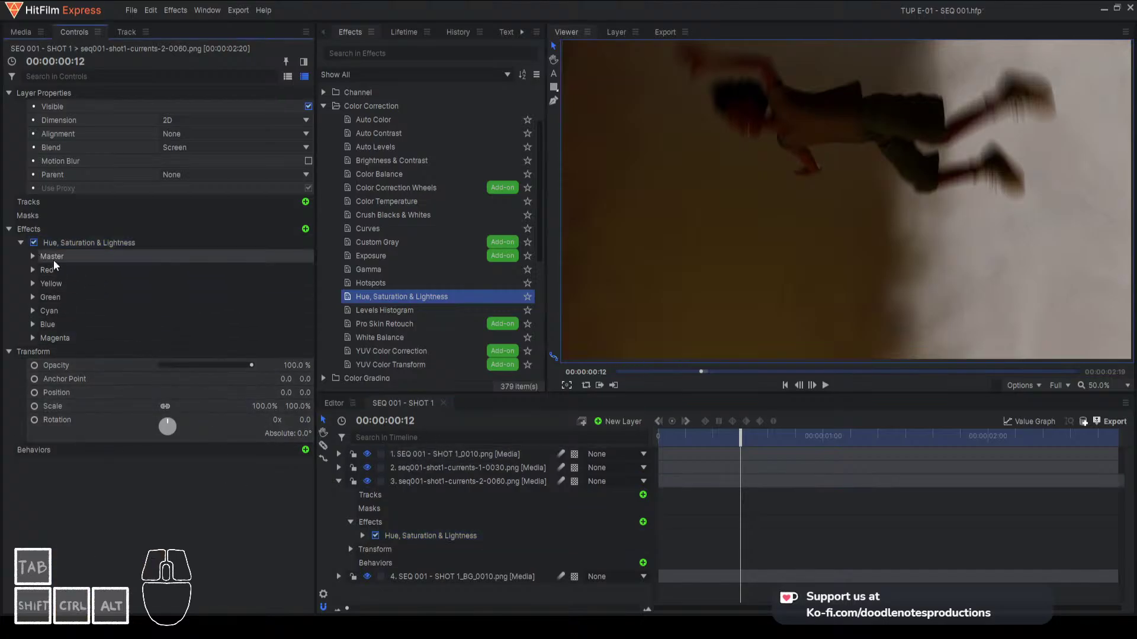
pyautogui.click(88, 241)
pyautogui.press('Delete')
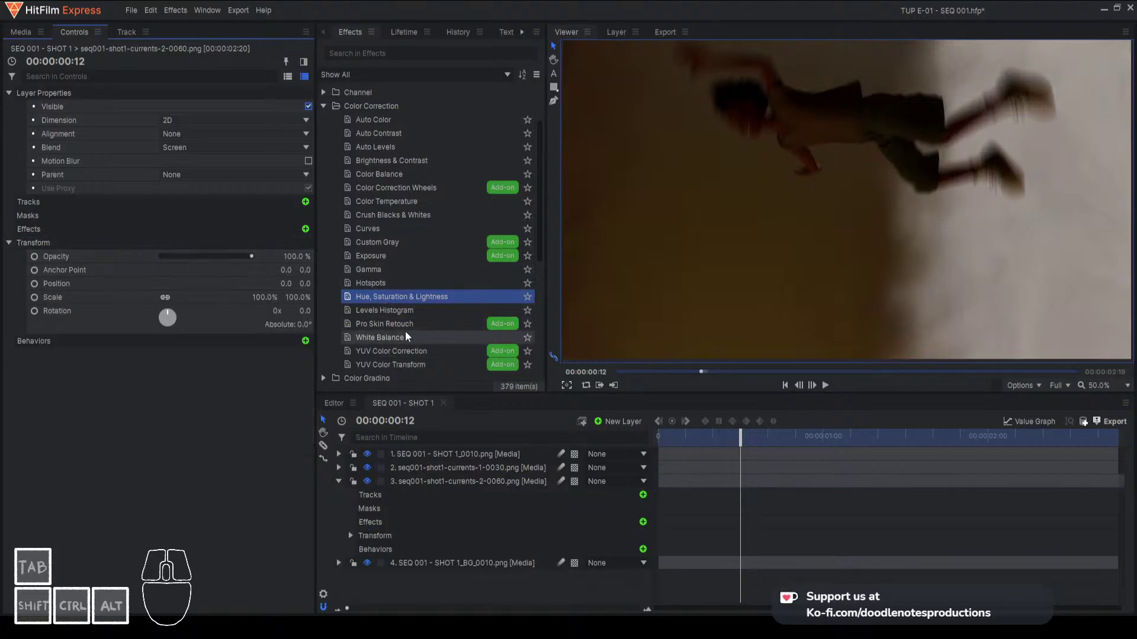
# Add a Tint effect to the currents-2 layer and set its Map White To color to 255, 178, 24
pyautogui.scroll(-1, 405, 330)
pyautogui.scroll(2, 418, 296)
pyautogui.scroll(1, 420, 297)
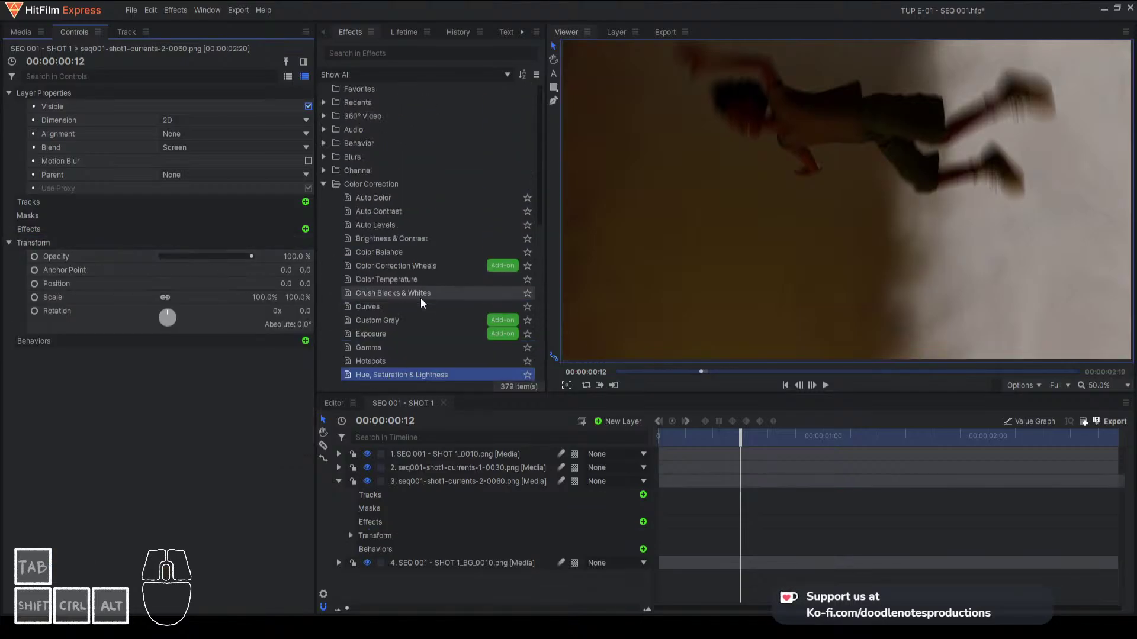
pyautogui.scroll(-3, 432, 265)
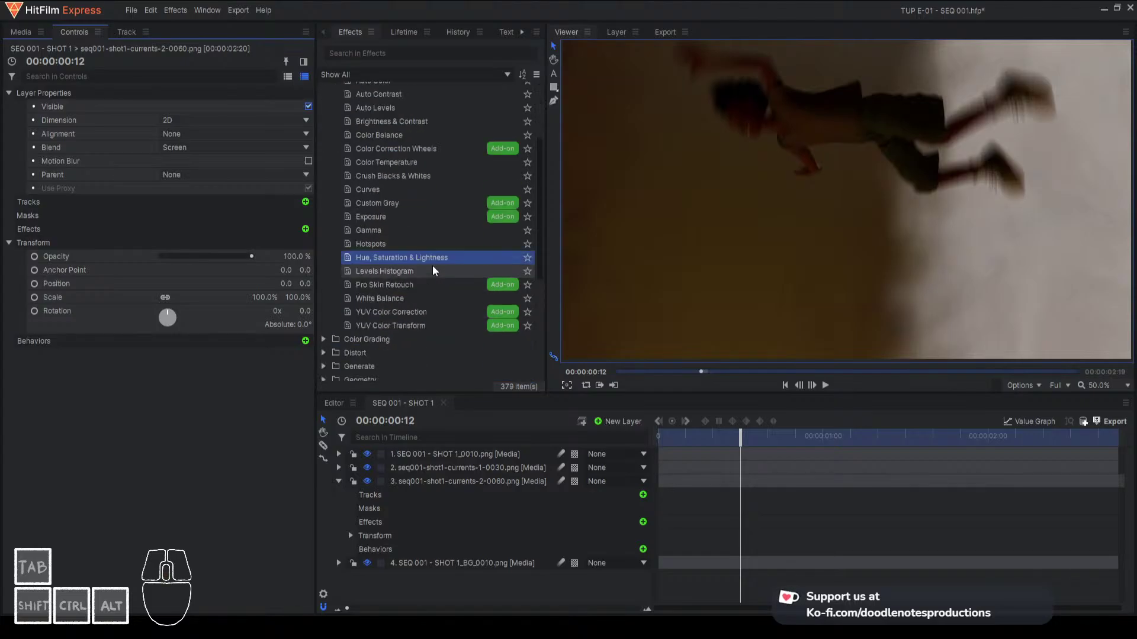
pyautogui.scroll(1, 433, 265)
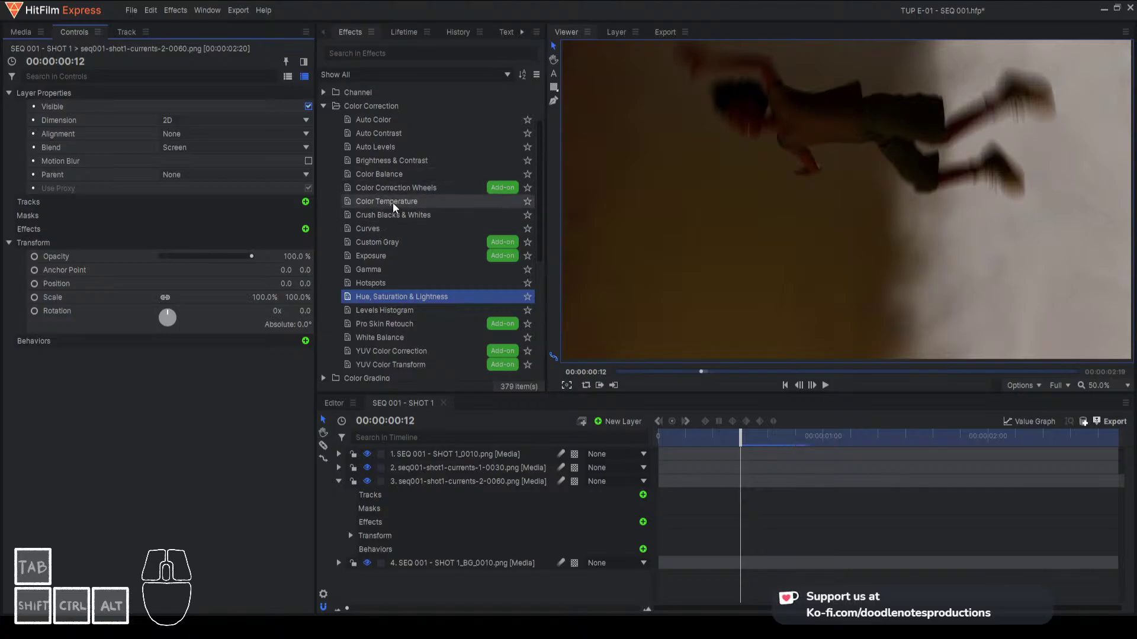
pyautogui.click(378, 56)
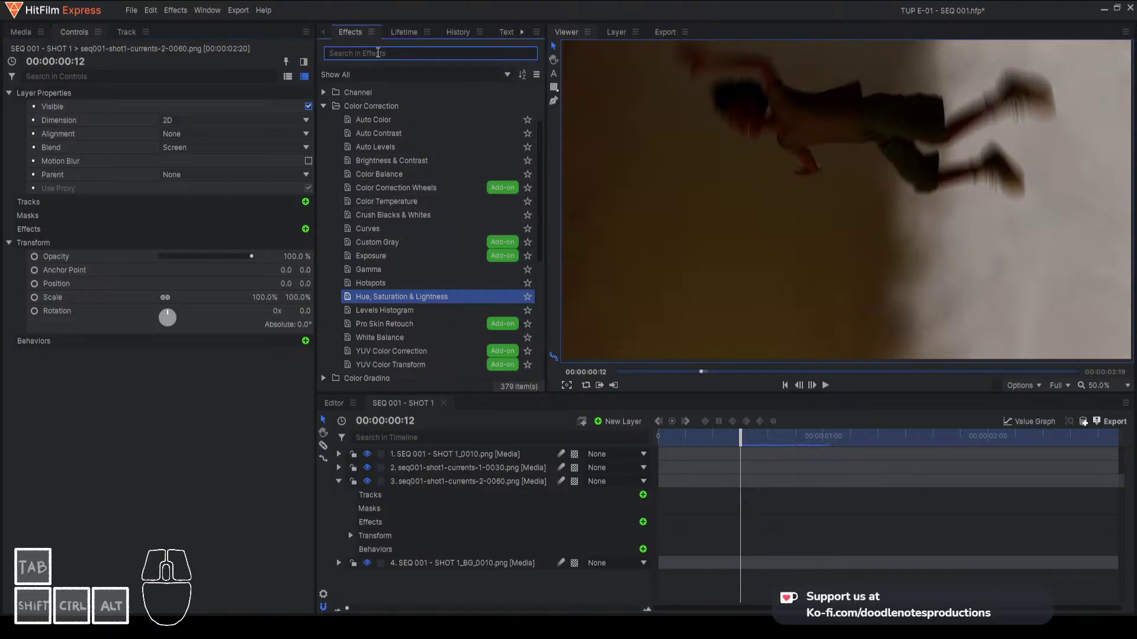
pyautogui.write('tin')
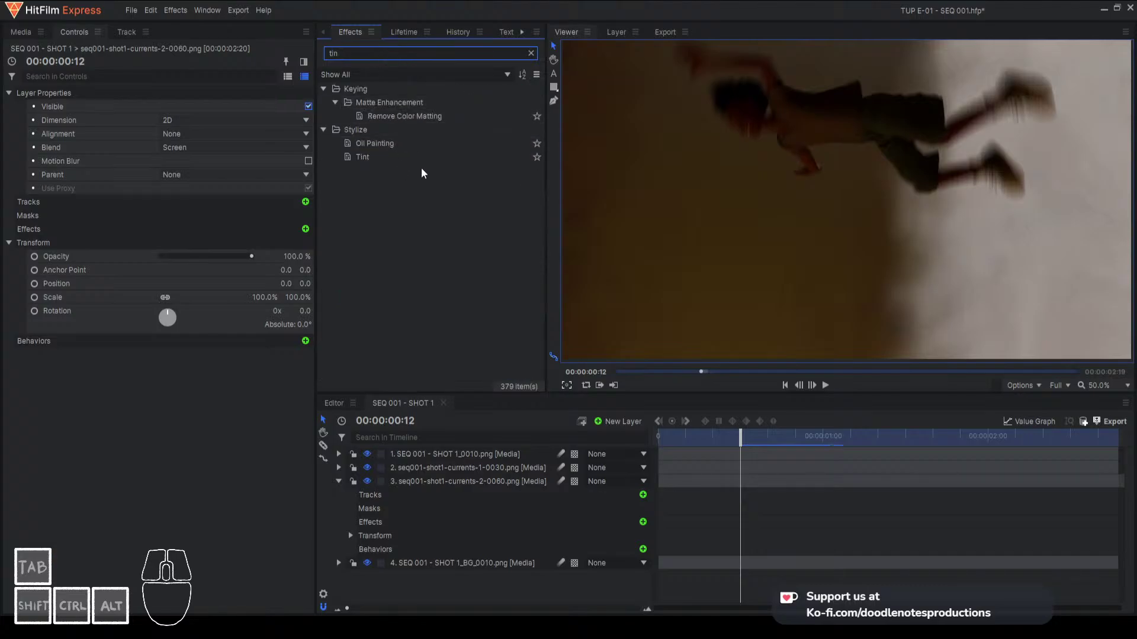
pyautogui.click(384, 159)
pyautogui.moveTo(366, 159); pyautogui.dragTo(490, 563)
pyautogui.moveTo(473, 489); pyautogui.dragTo(473, 485)
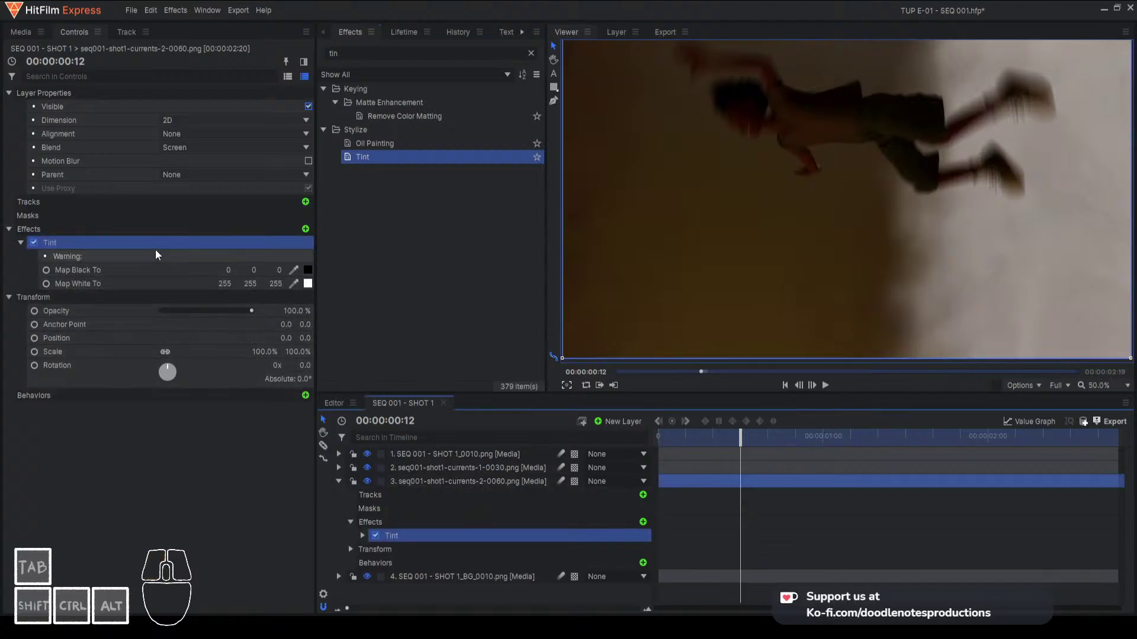
pyautogui.click(306, 284)
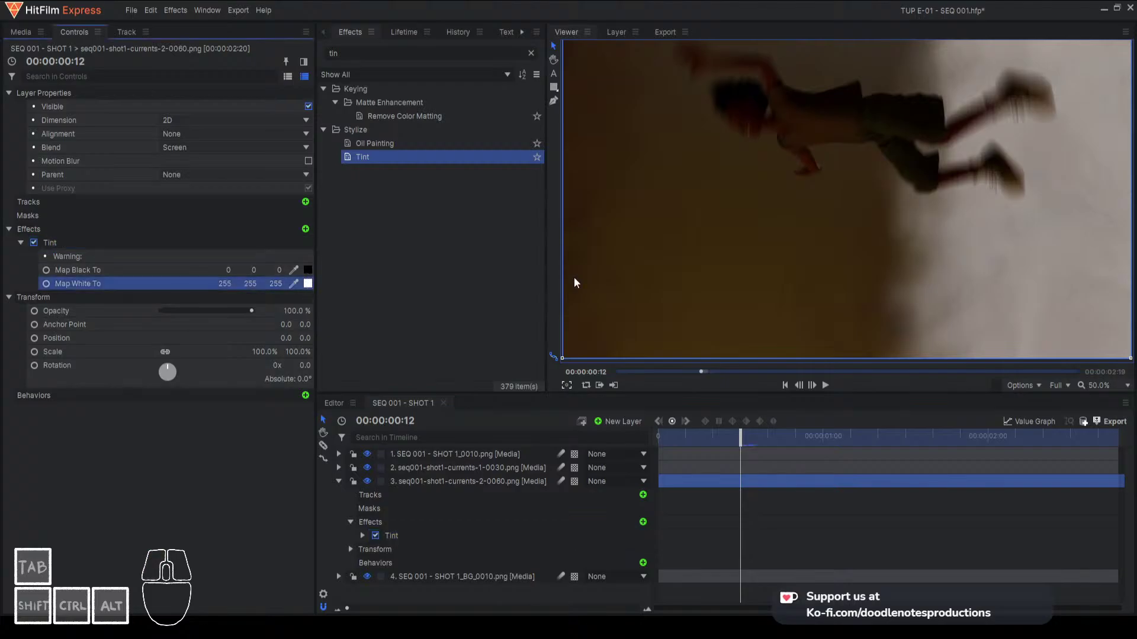
pyautogui.click(661, 428)
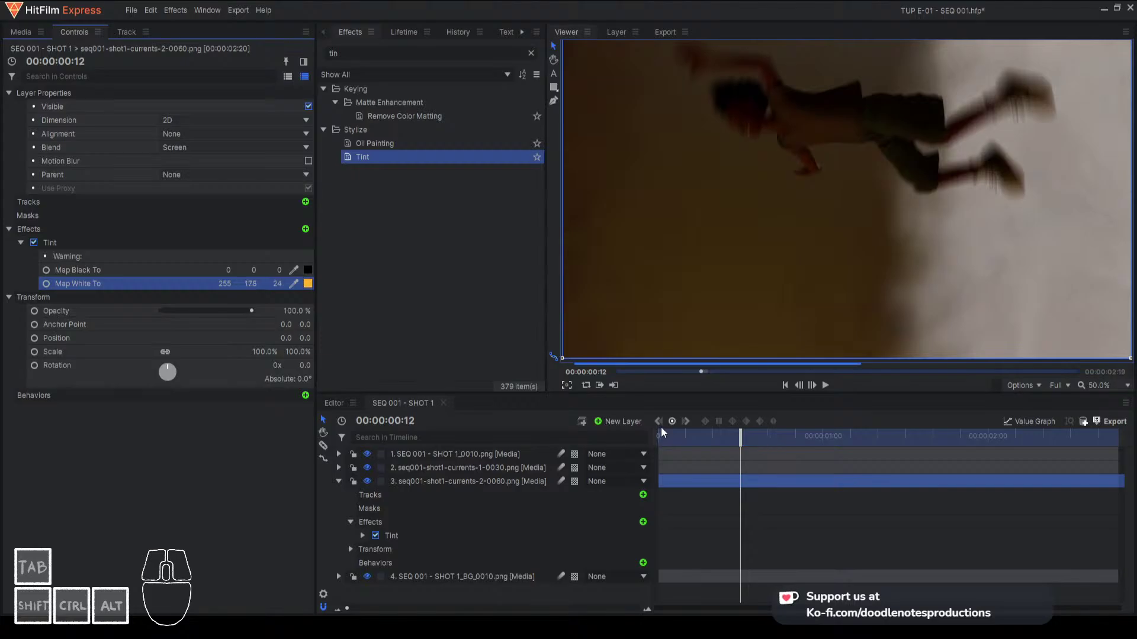
pyautogui.click(310, 267)
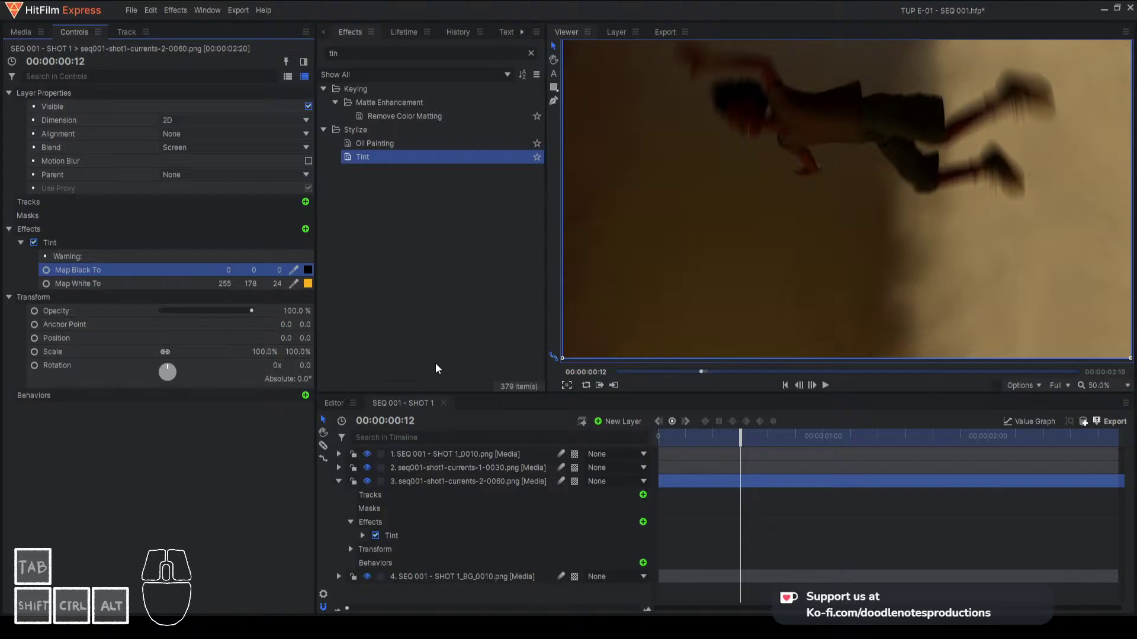
pyautogui.click(663, 432)
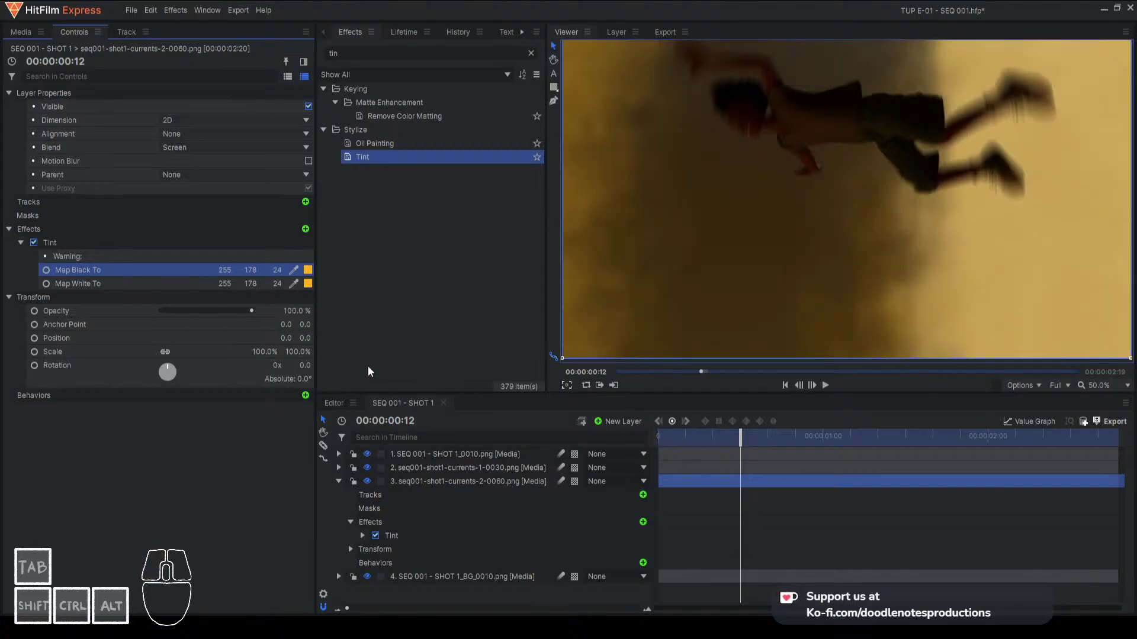
pyautogui.hotkey('ctrl', 'z')
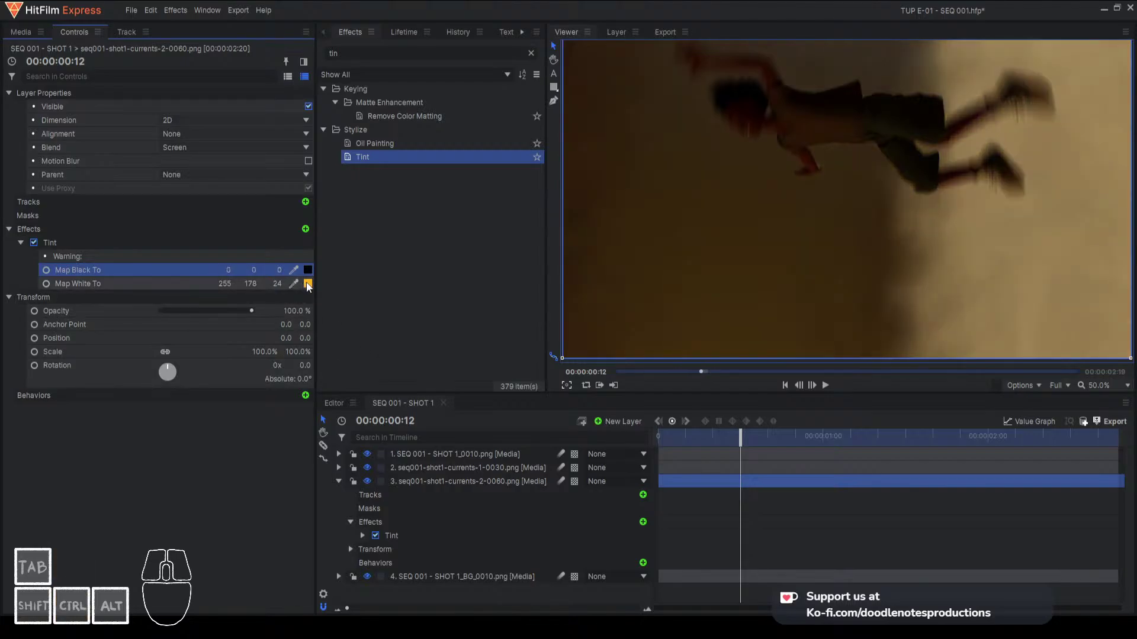
# Try more saturated oranges for the Tint effect's Map White To color, ending on 255, 149, 0
pyautogui.click(307, 284)
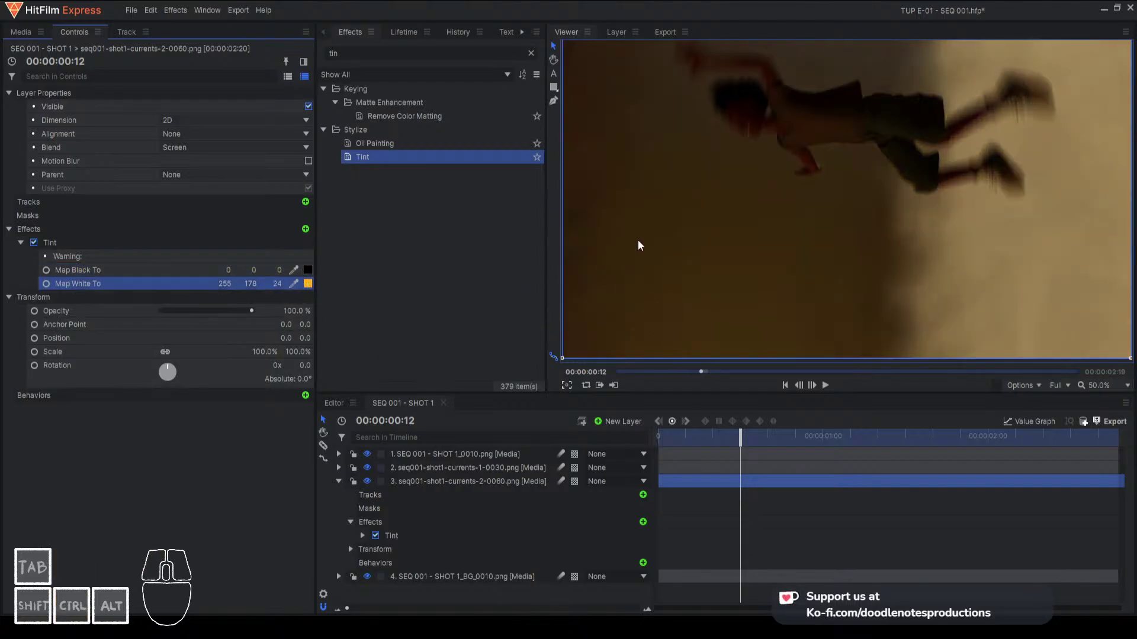
pyautogui.click(652, 262)
pyautogui.click(670, 426)
pyautogui.click(307, 285)
pyautogui.click(671, 215)
pyautogui.click(659, 430)
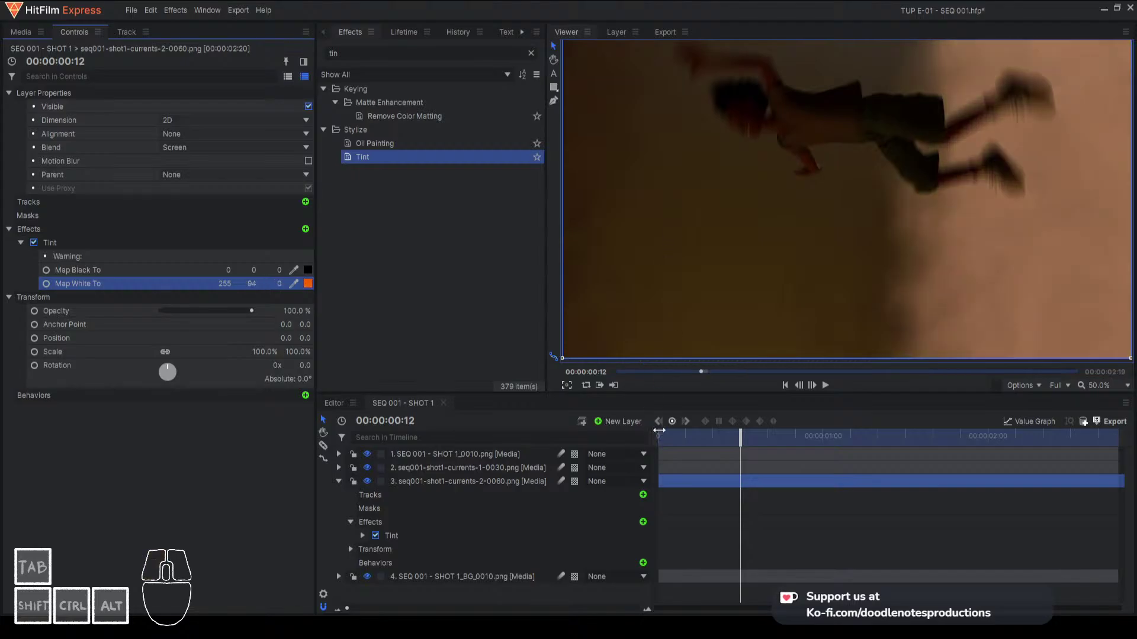
pyautogui.click(311, 285)
pyautogui.click(666, 211)
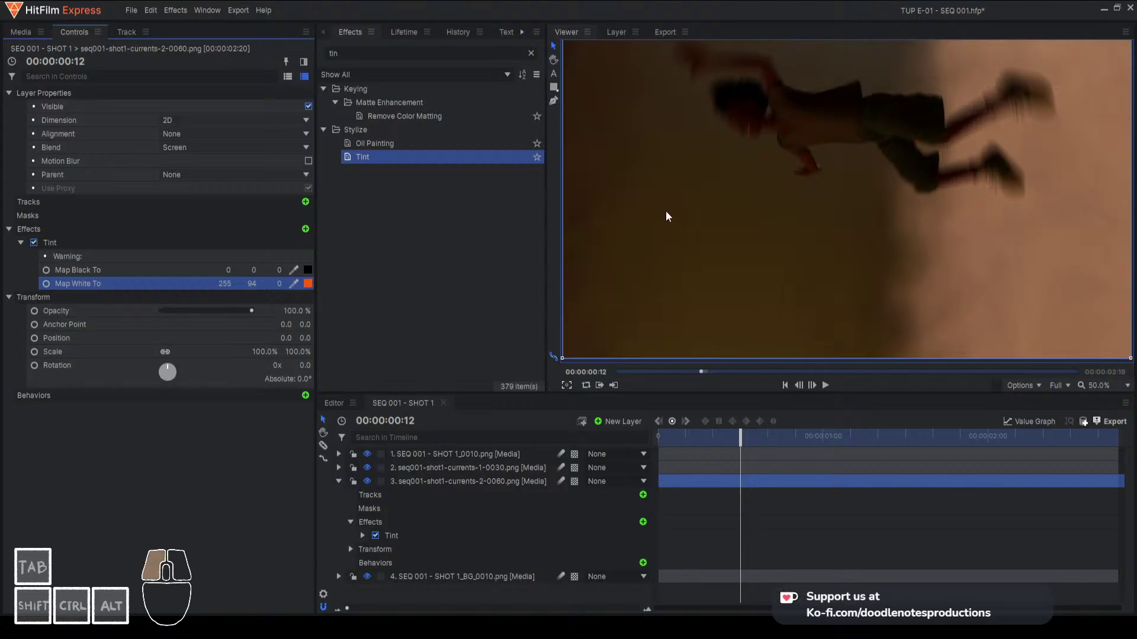
pyautogui.click(674, 437)
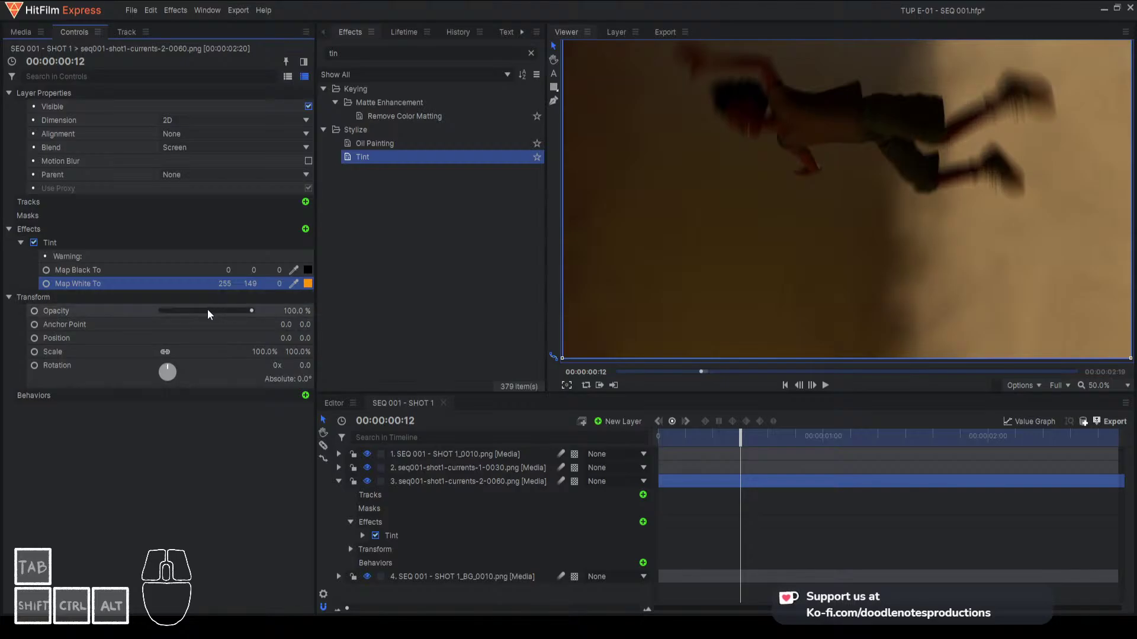
# Set the currents-2 layer's opacity to 40%
pyautogui.moveTo(203, 310)
pyautogui.mouseDown()
pyautogui.moveTo(169, 312)
pyautogui.moveTo(200, 310)
pyautogui.mouseUp()
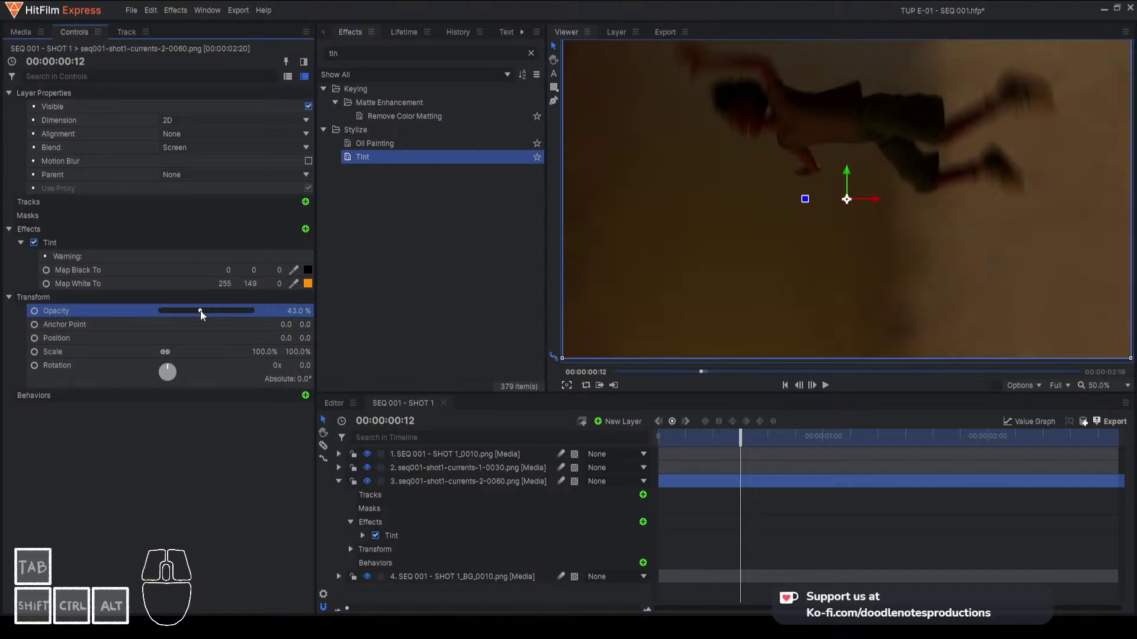
pyautogui.click(295, 312)
pyautogui.write('40')
pyautogui.press('Return')
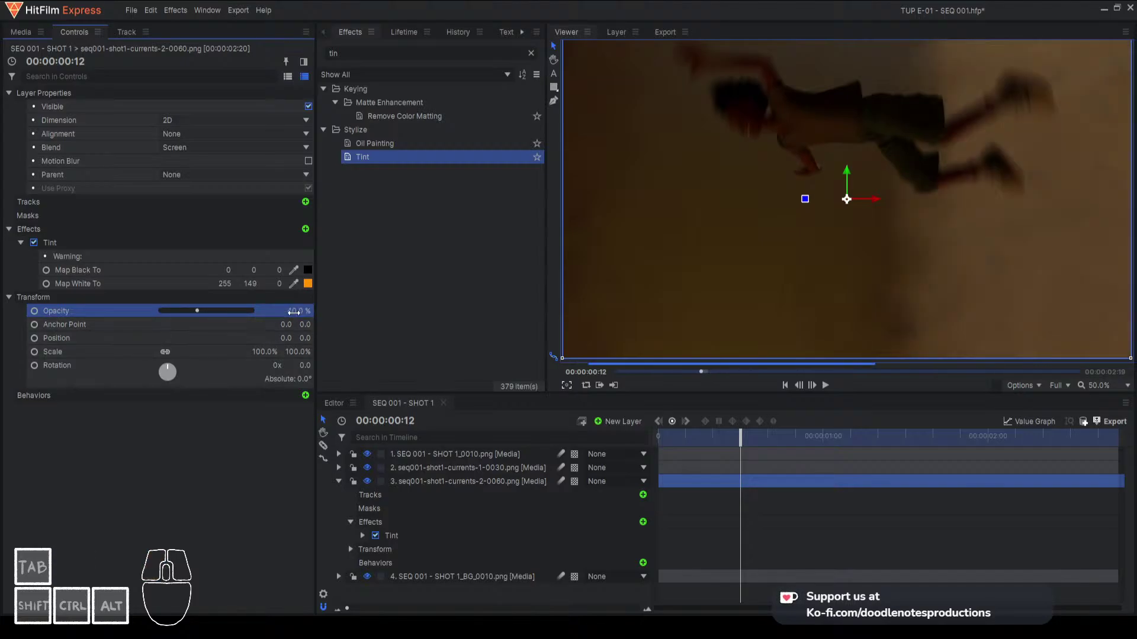
# Change the Tint effect's Map White To color to yellow-orange (255, 191, 0) and return to the first frame
pyautogui.click(307, 284)
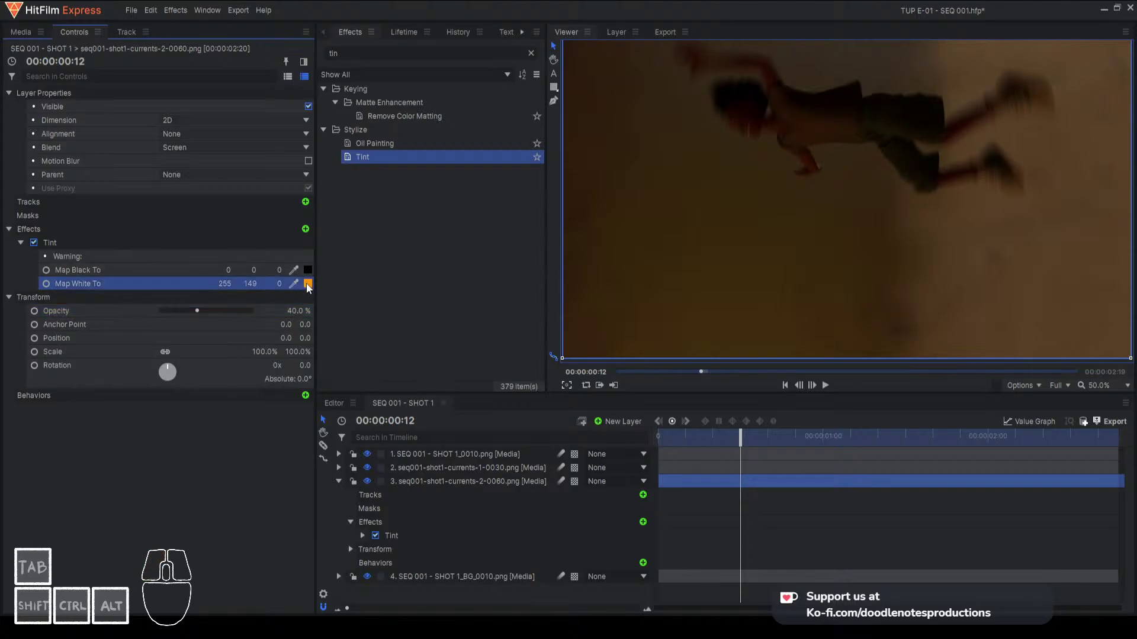
pyautogui.click(658, 216)
pyautogui.click(660, 215)
pyautogui.click(665, 427)
pyautogui.click(659, 442)
pyautogui.moveTo(677, 443)
pyautogui.mouseDown()
pyautogui.moveTo(726, 443)
pyautogui.moveTo(658, 433)
pyautogui.mouseUp()
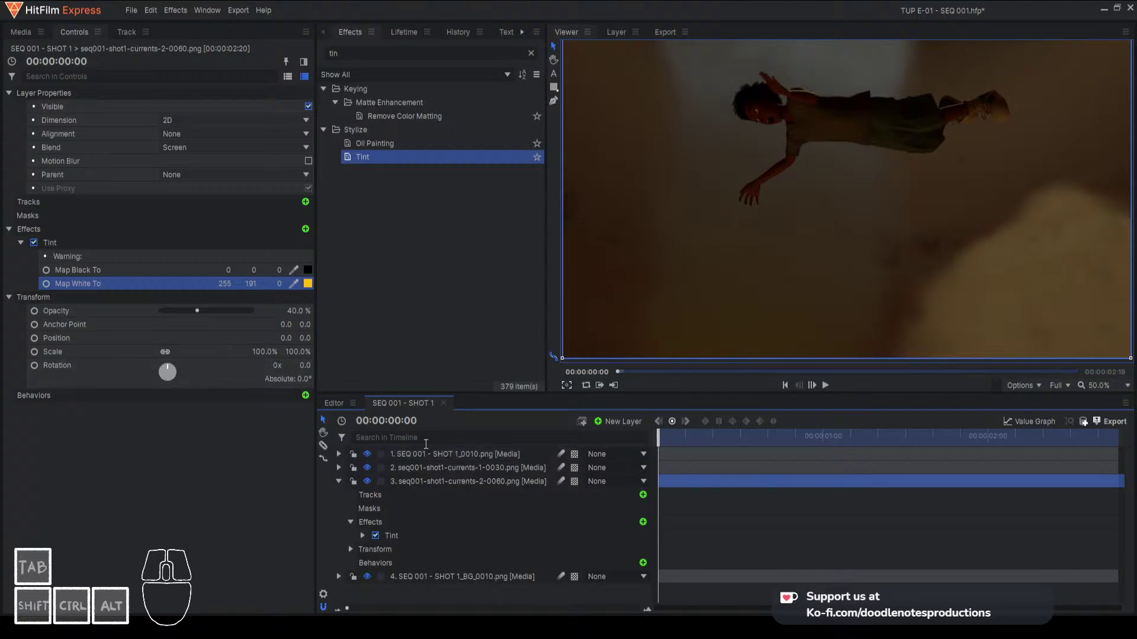
# Clear the effects search and add a Lens Blur effect to the currents-2 layer
pyautogui.click(366, 56)
pyautogui.click(530, 54)
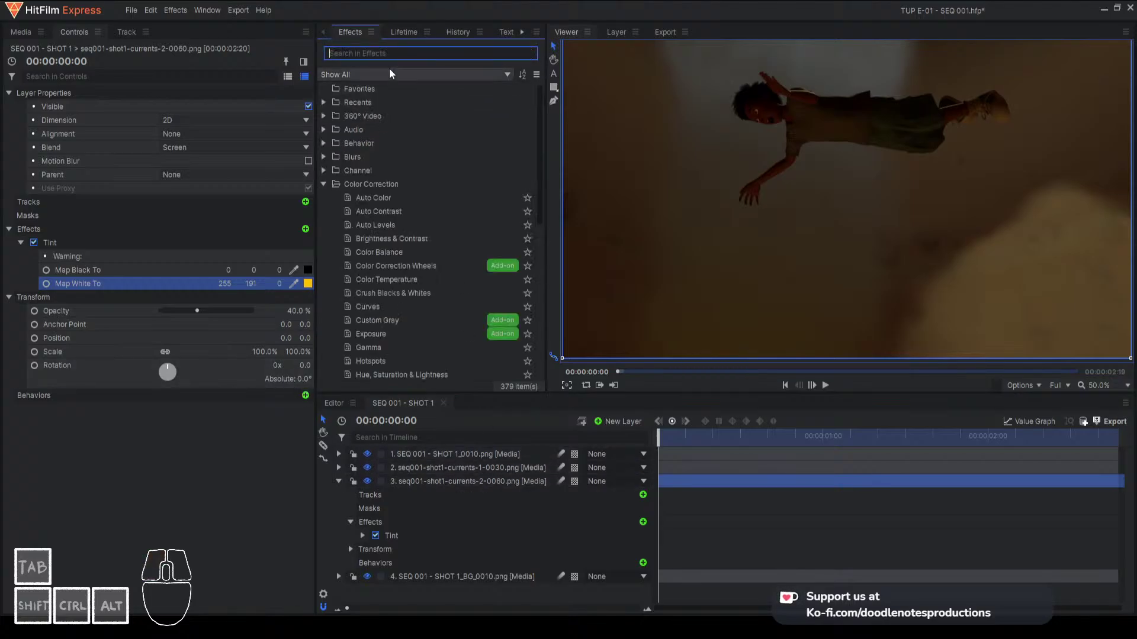
pyautogui.click(324, 156)
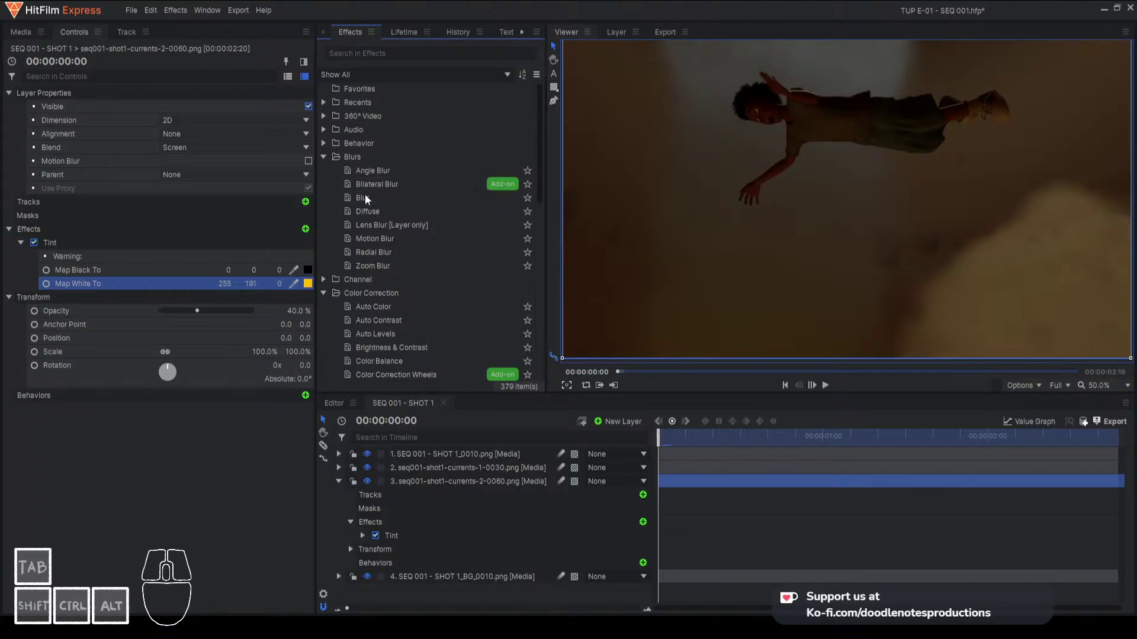
pyautogui.moveTo(372, 224); pyautogui.dragTo(586, 412)
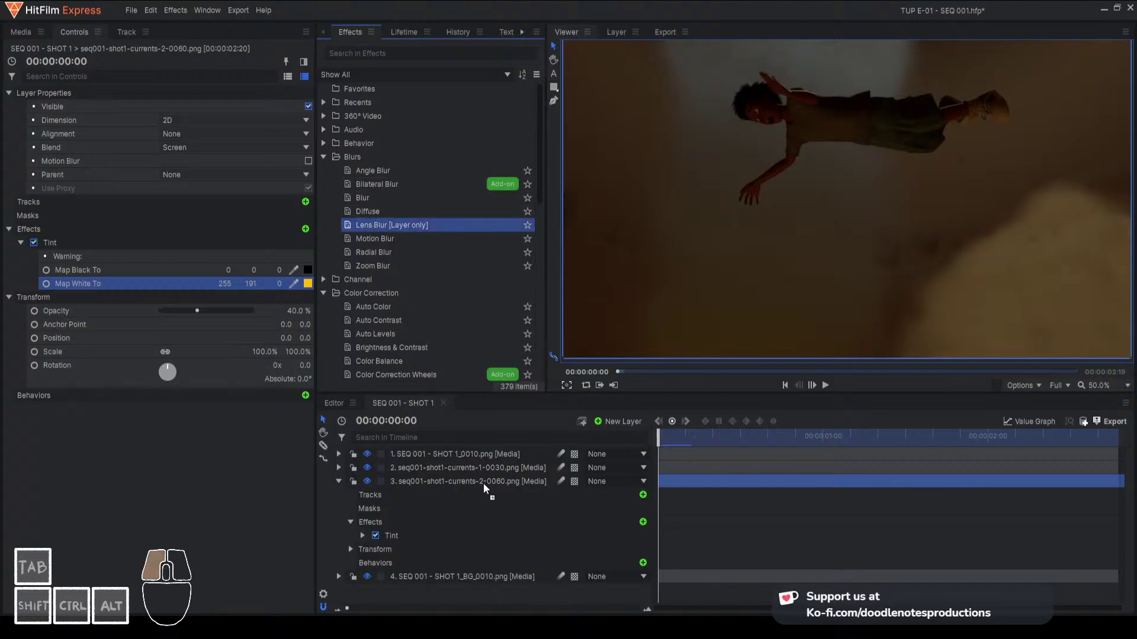
pyautogui.moveTo(483, 483); pyautogui.dragTo(483, 482)
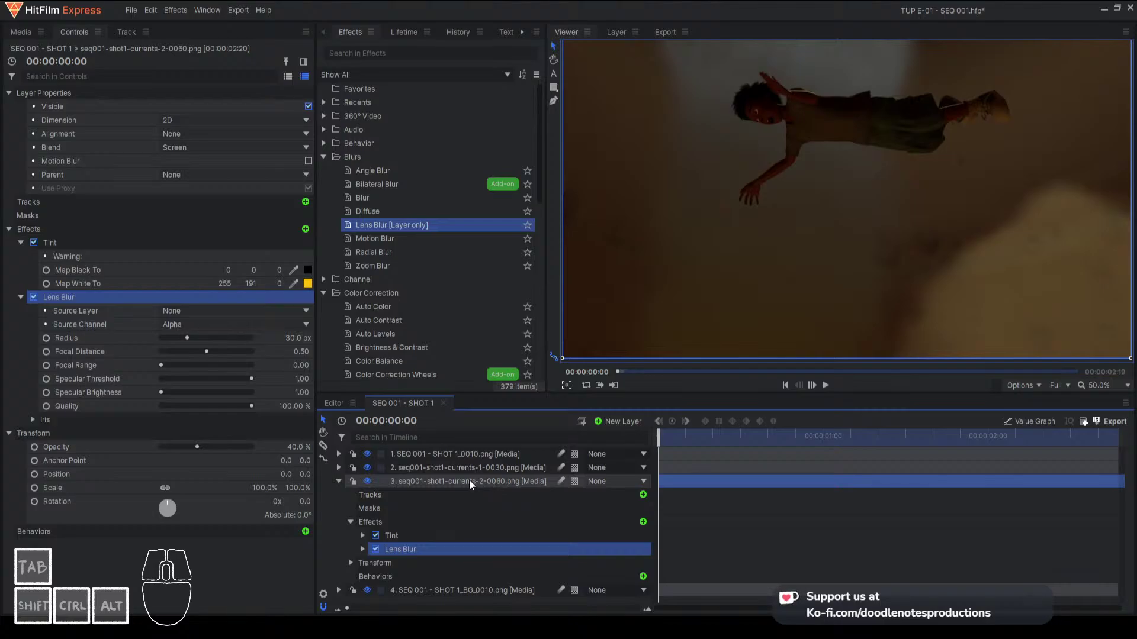
# Save the project and preview the blurred currents-2 layer at several frames in the shot's first second
pyautogui.click(706, 437)
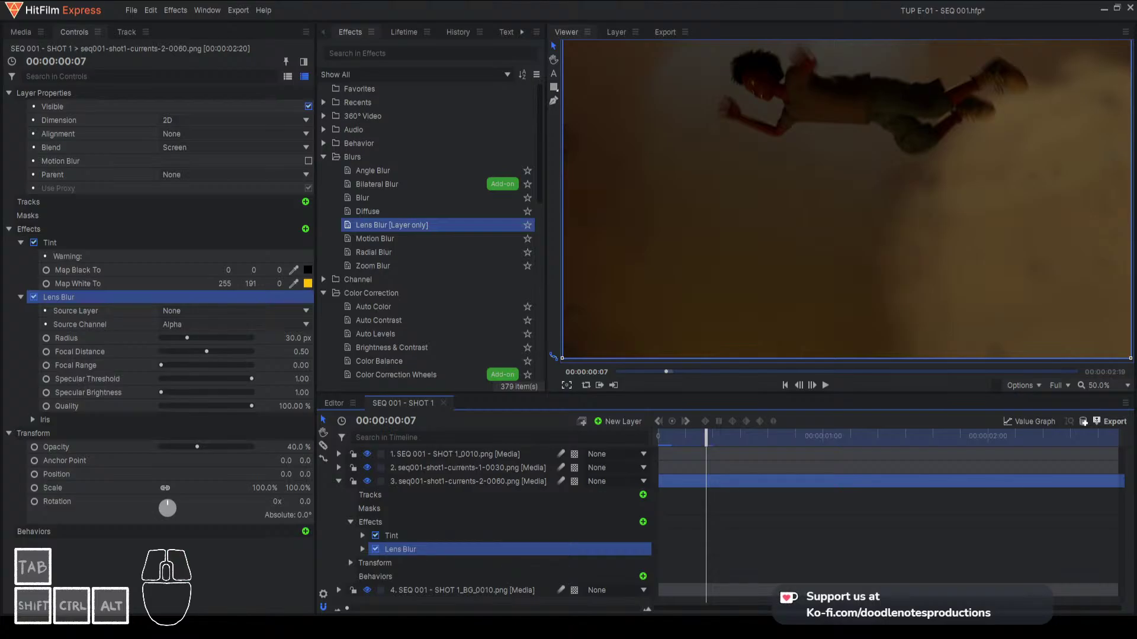
pyautogui.click(400, 550)
pyautogui.hotkey('ctrl', 's')
pyautogui.moveTo(770, 439); pyautogui.dragTo(780, 438)
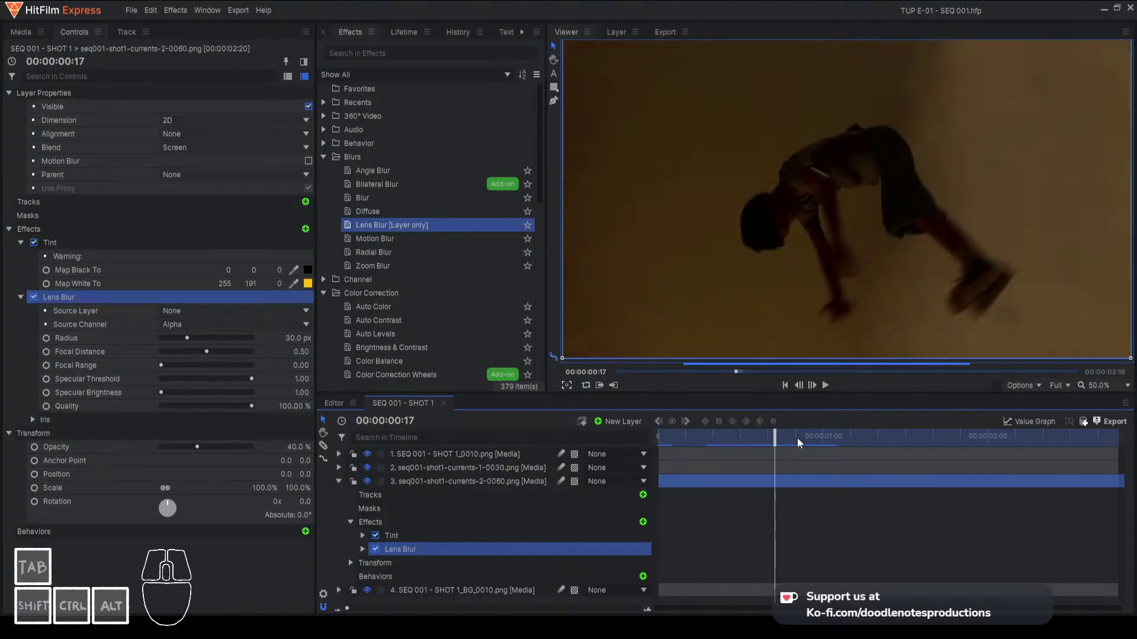
pyautogui.click(719, 444)
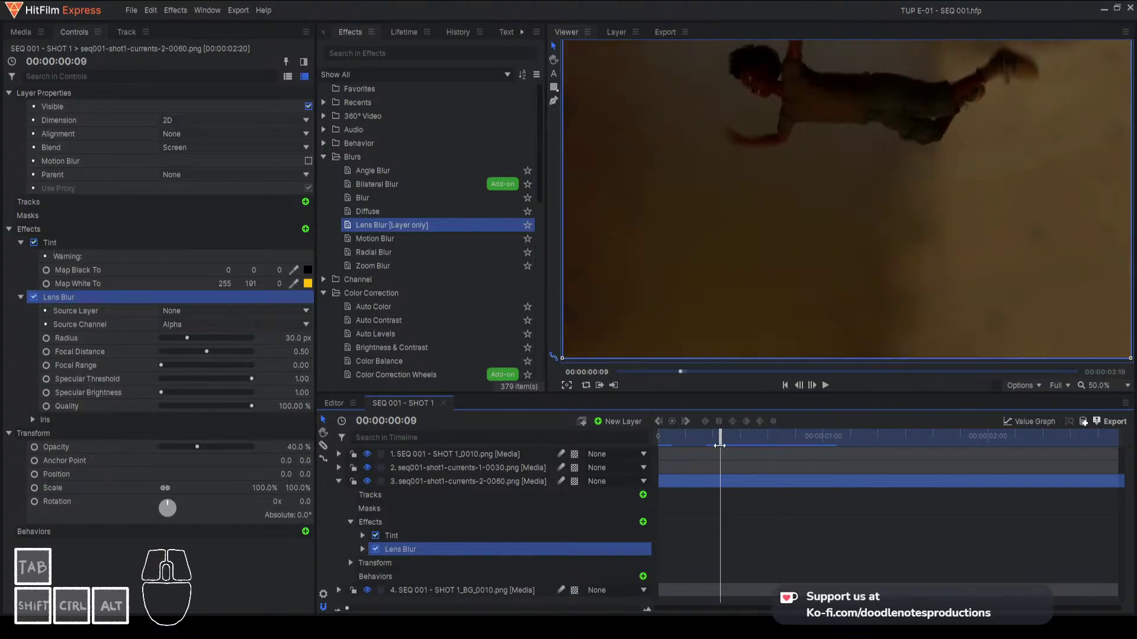
# Preview the blurred currents-2 layer from the first frame and stop at 00:00:01:01
pyautogui.click(660, 441)
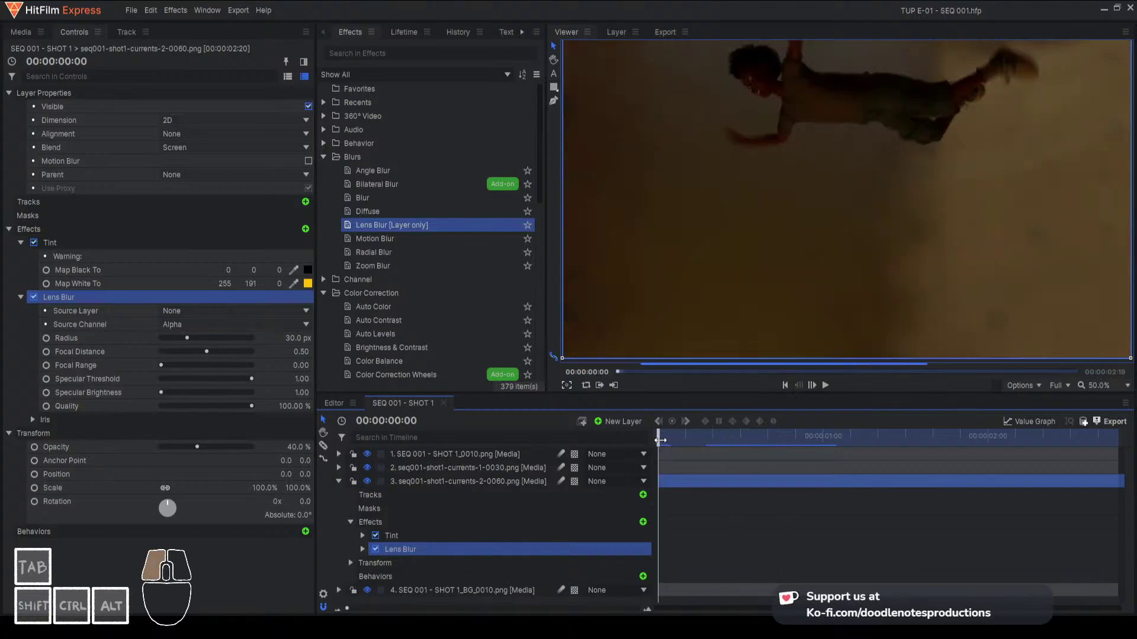
pyautogui.moveTo(659, 442); pyautogui.dragTo(743, 458)
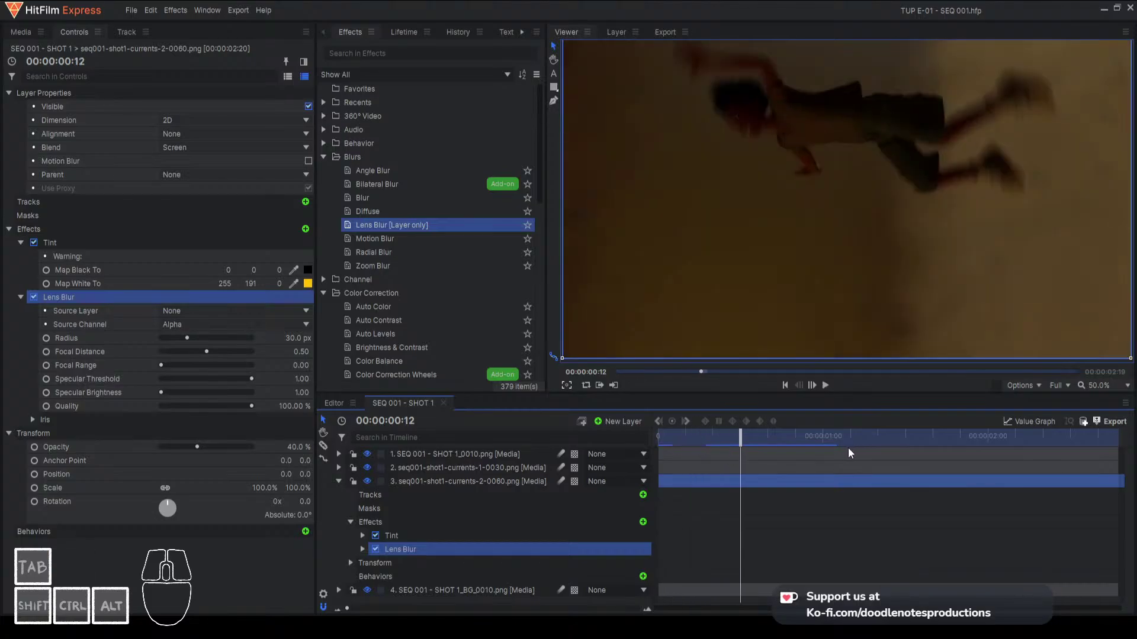
pyautogui.click(829, 440)
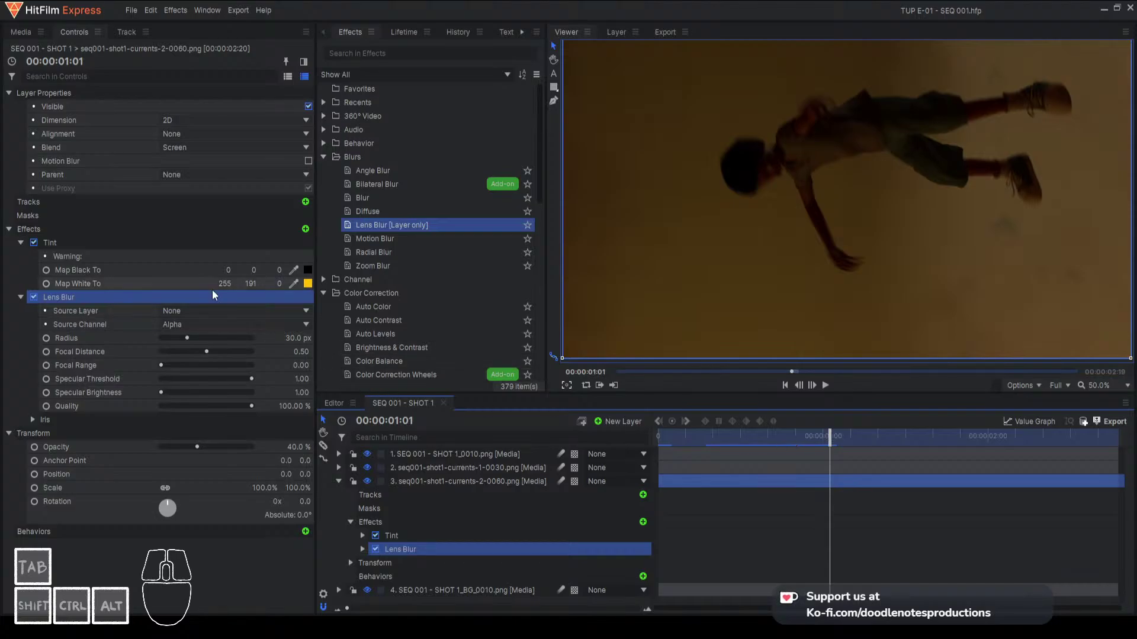
# Try a darker brown Map White To color (118, 87, 0) in the currents-2 layer's Tint effect
pyautogui.click(21, 243)
pyautogui.click(21, 243)
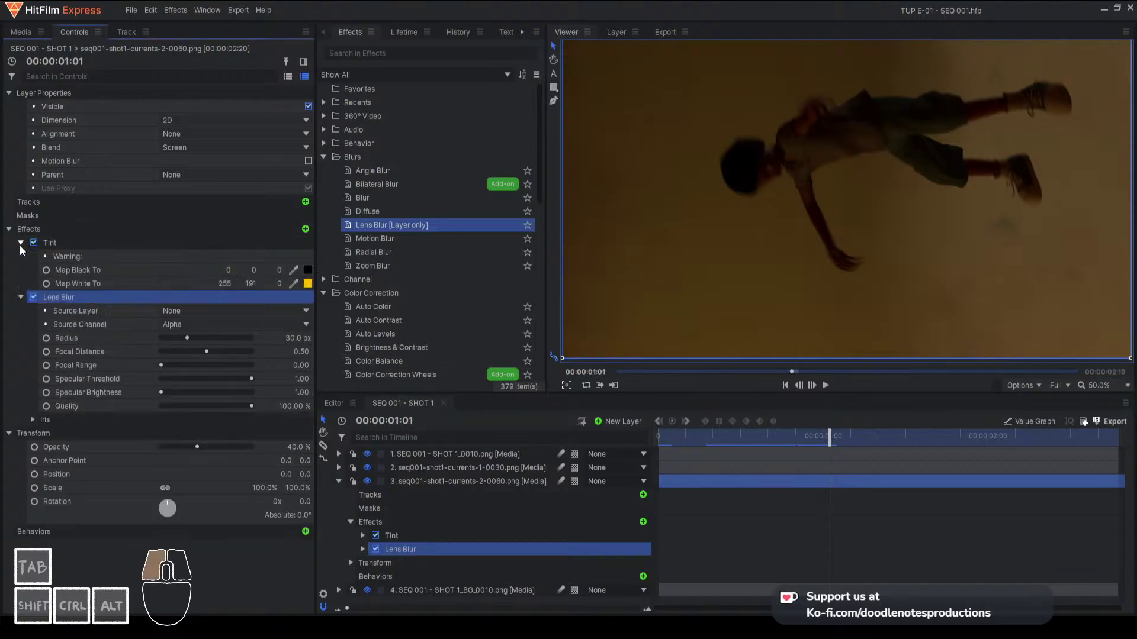
pyautogui.click(314, 284)
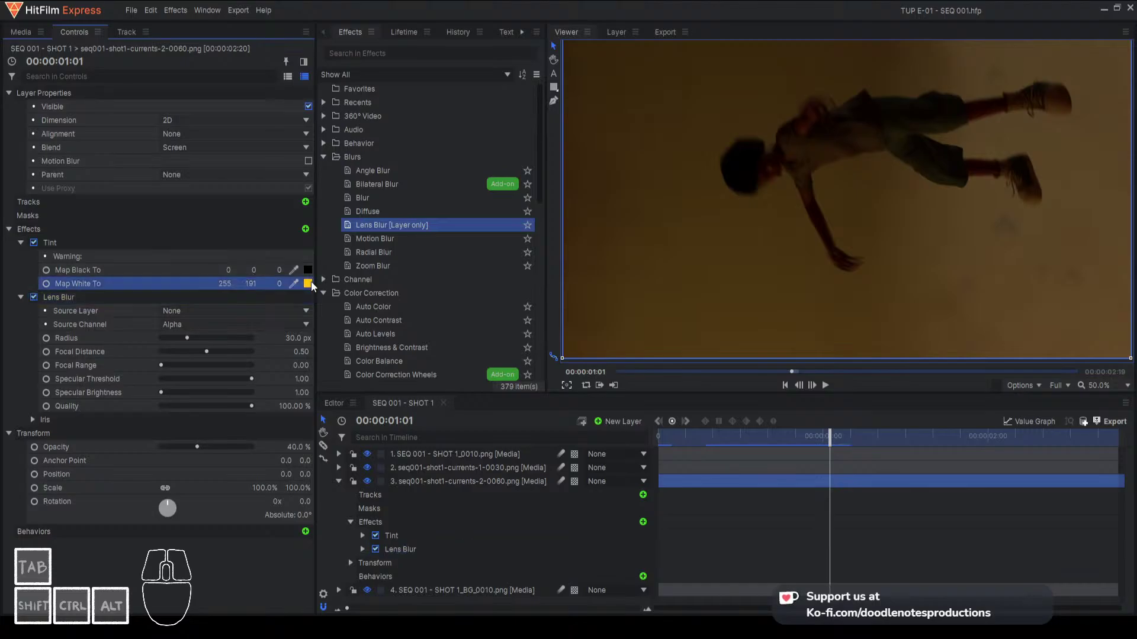
pyautogui.click(698, 272)
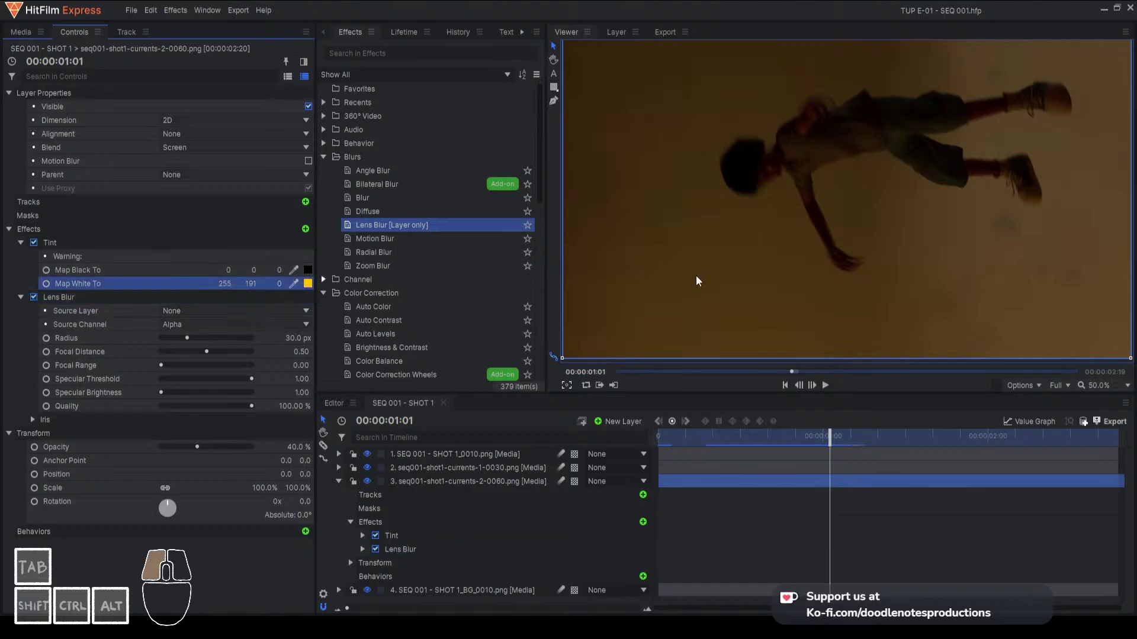
pyautogui.click(668, 434)
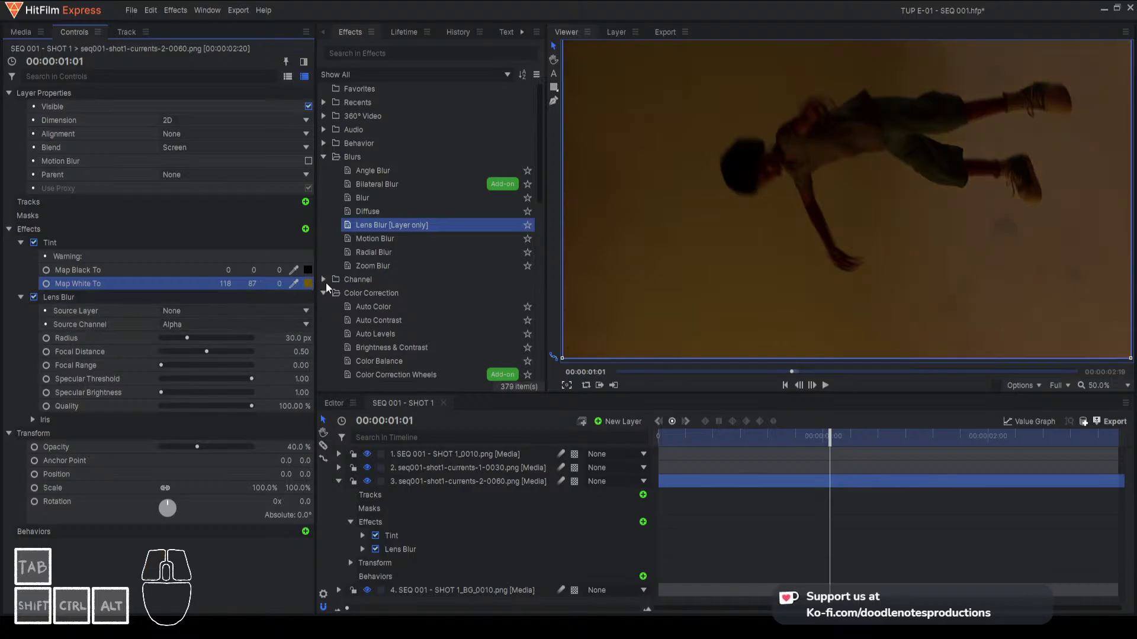
# Try a more orange Map White To color in the Tint effect, going from (174, 87, 0) to (174, 125, 0)
pyautogui.click(694, 272)
pyautogui.click(659, 213)
pyautogui.click(660, 255)
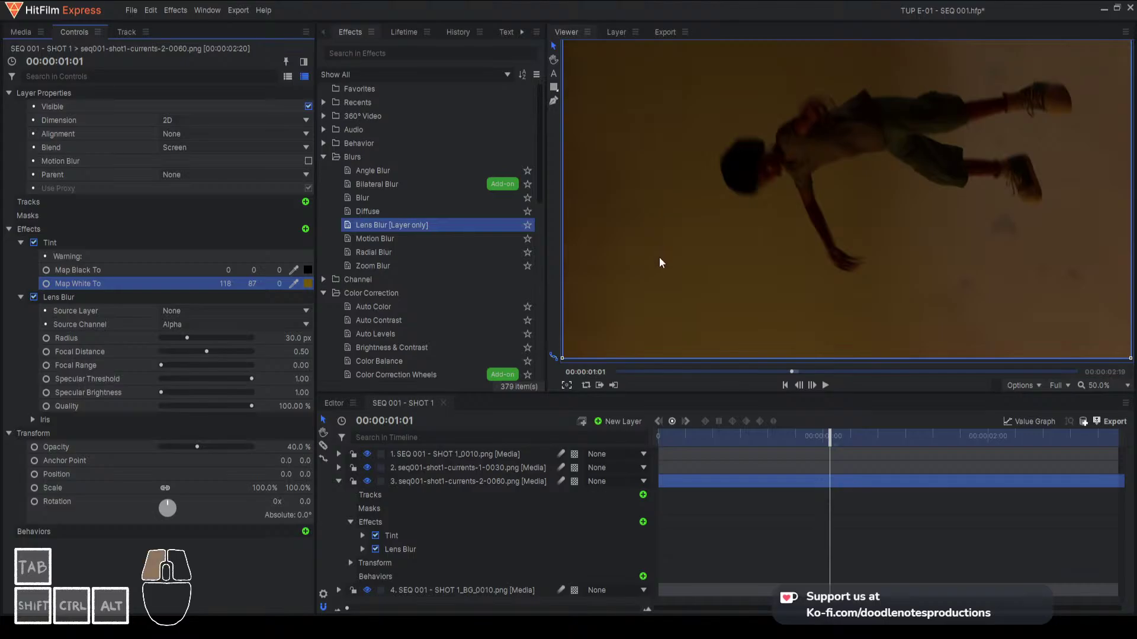
pyautogui.click(669, 205)
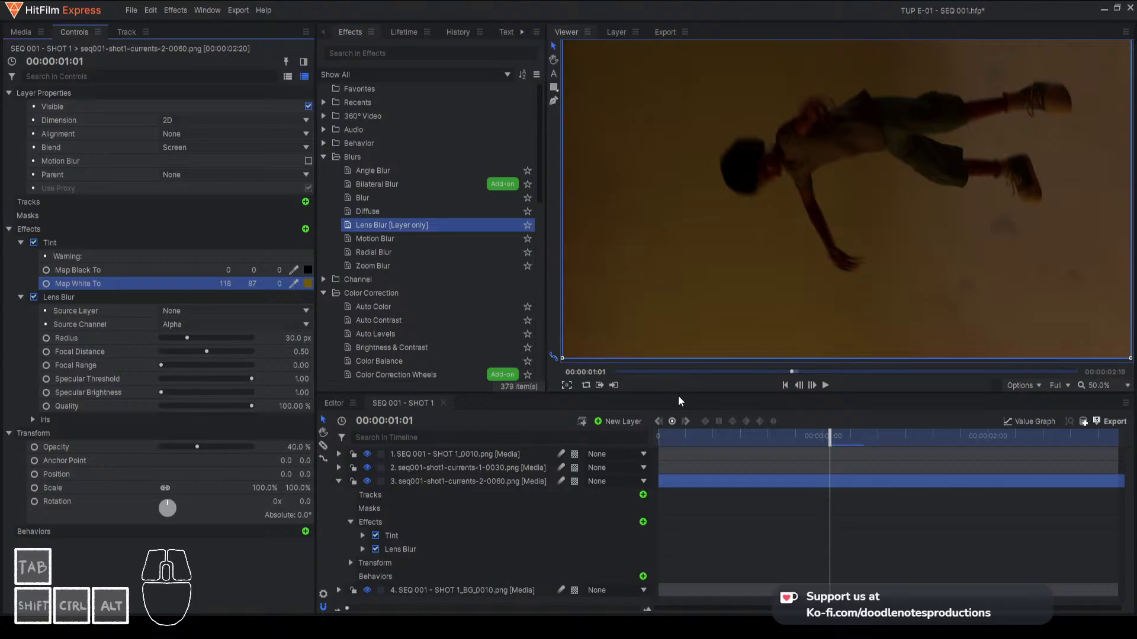
pyautogui.click(663, 434)
pyautogui.click(667, 218)
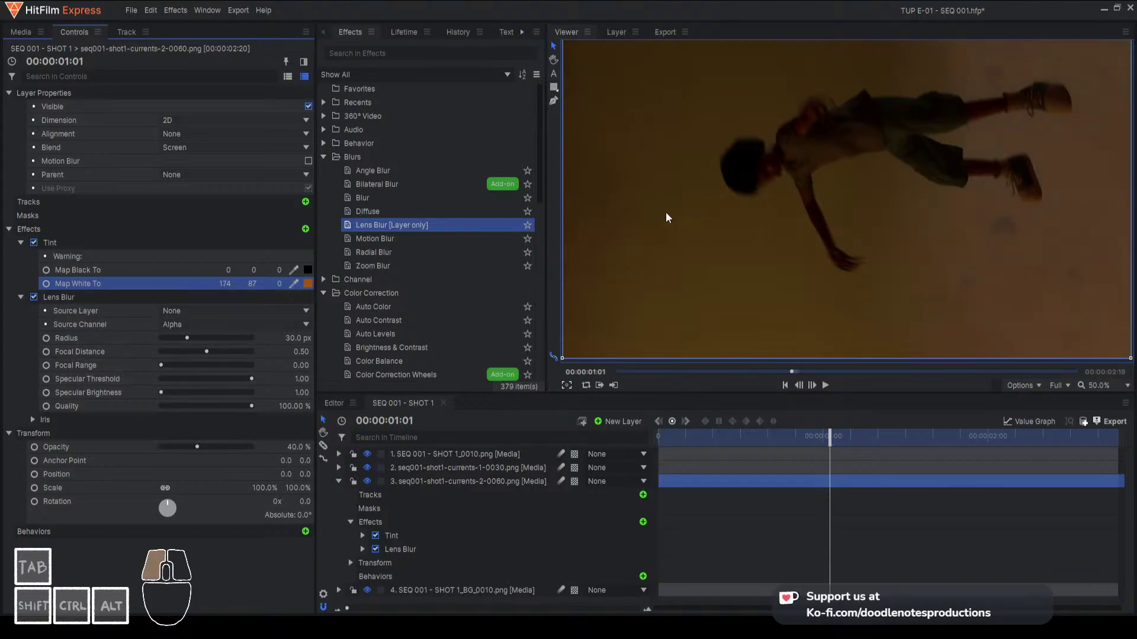
pyautogui.click(662, 428)
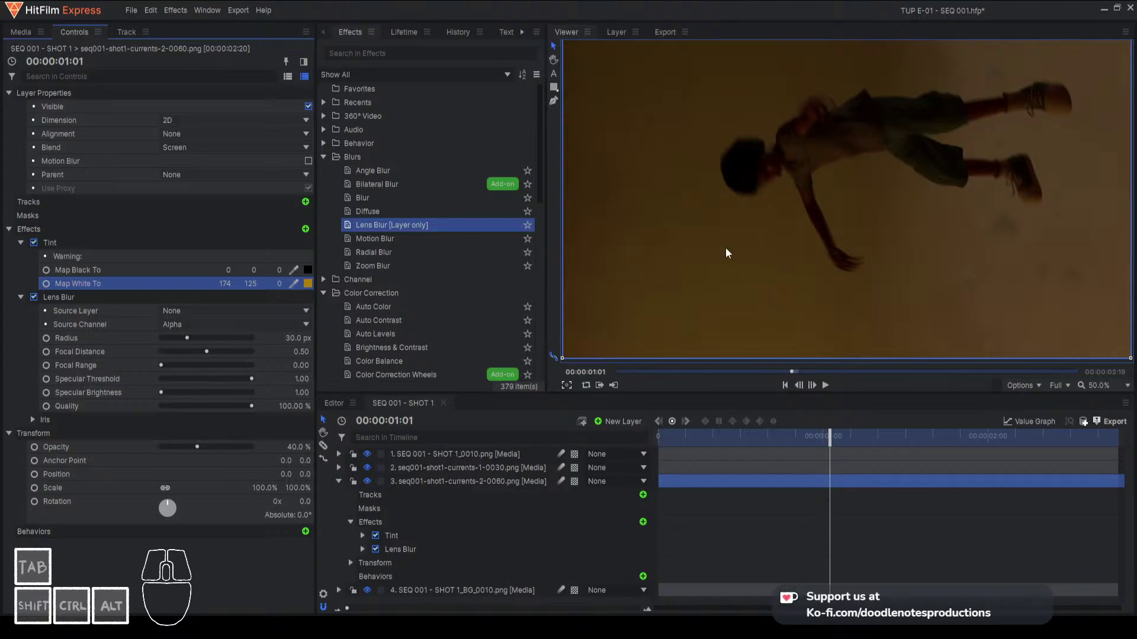
# Try a dark brown Map White To color of (101, 72, 0) in the Tint effect
pyautogui.click(308, 284)
pyautogui.click(694, 341)
pyautogui.click(669, 429)
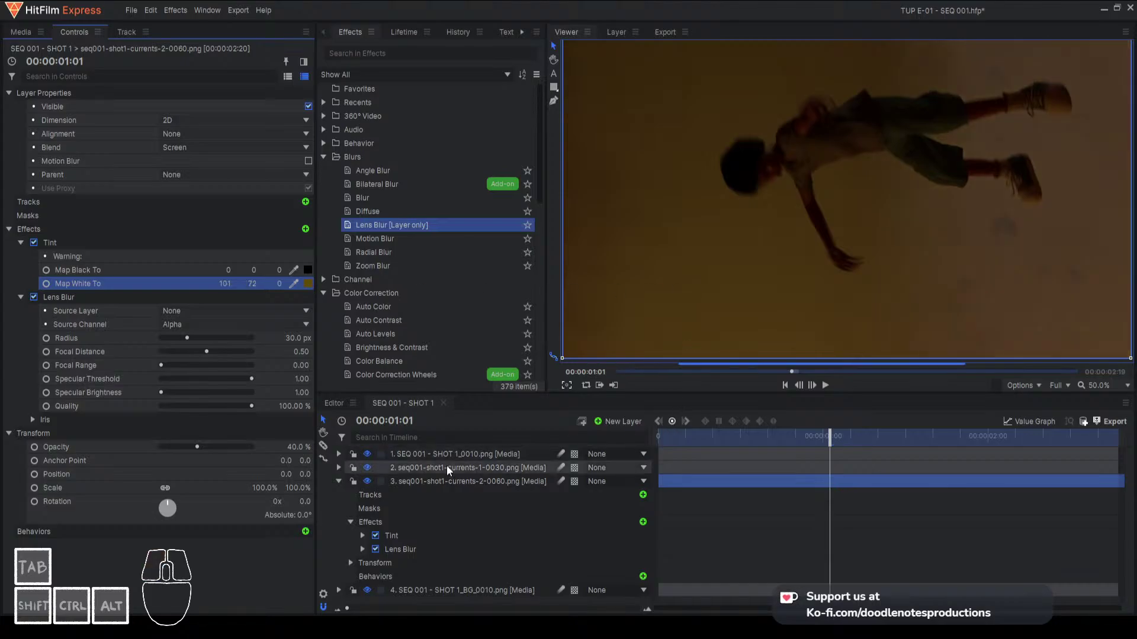
# Raise the currents-2 layer's opacity to 100% and try a bright orange Map White To color (255, 179, 0)
pyautogui.moveTo(246, 449); pyautogui.dragTo(280, 450)
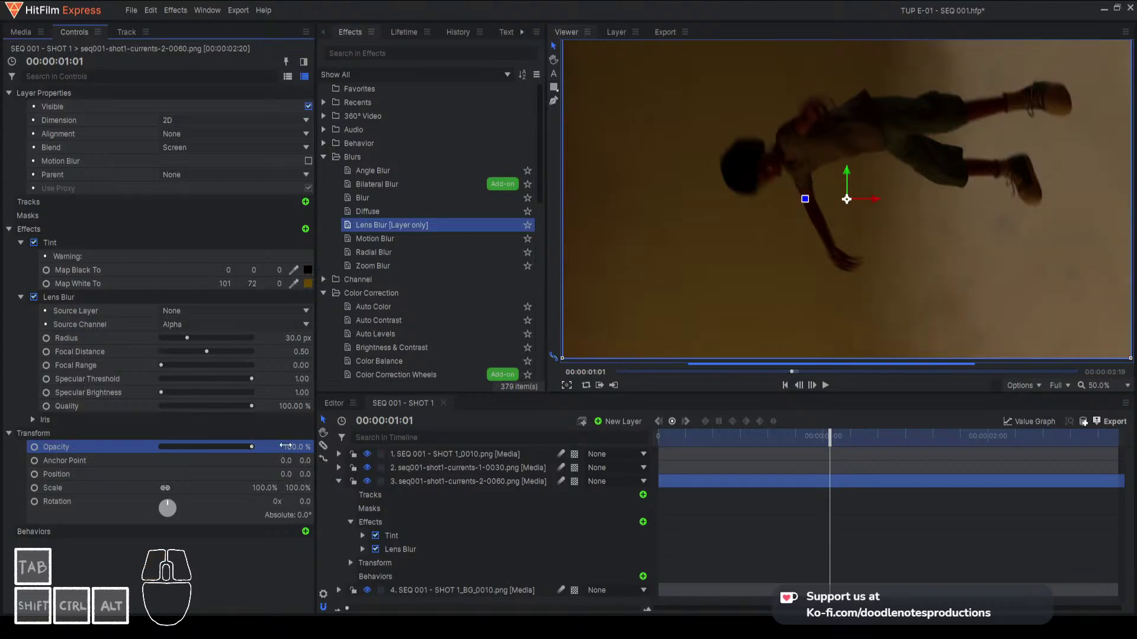
pyautogui.click(308, 286)
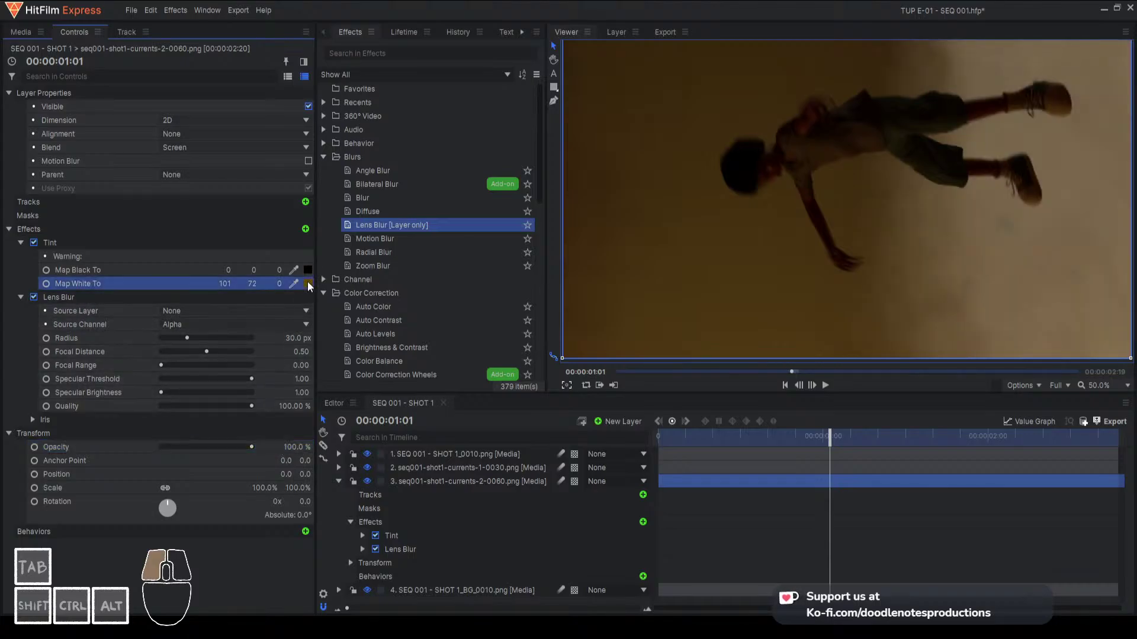
pyautogui.moveTo(691, 259); pyautogui.dragTo(697, 203)
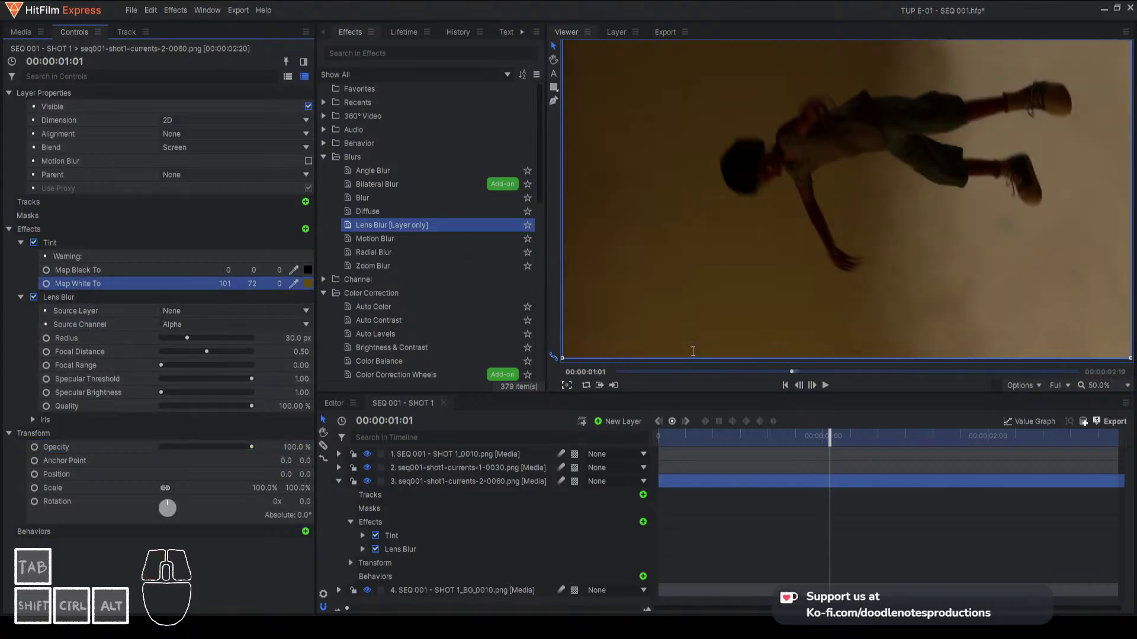
pyautogui.click(669, 443)
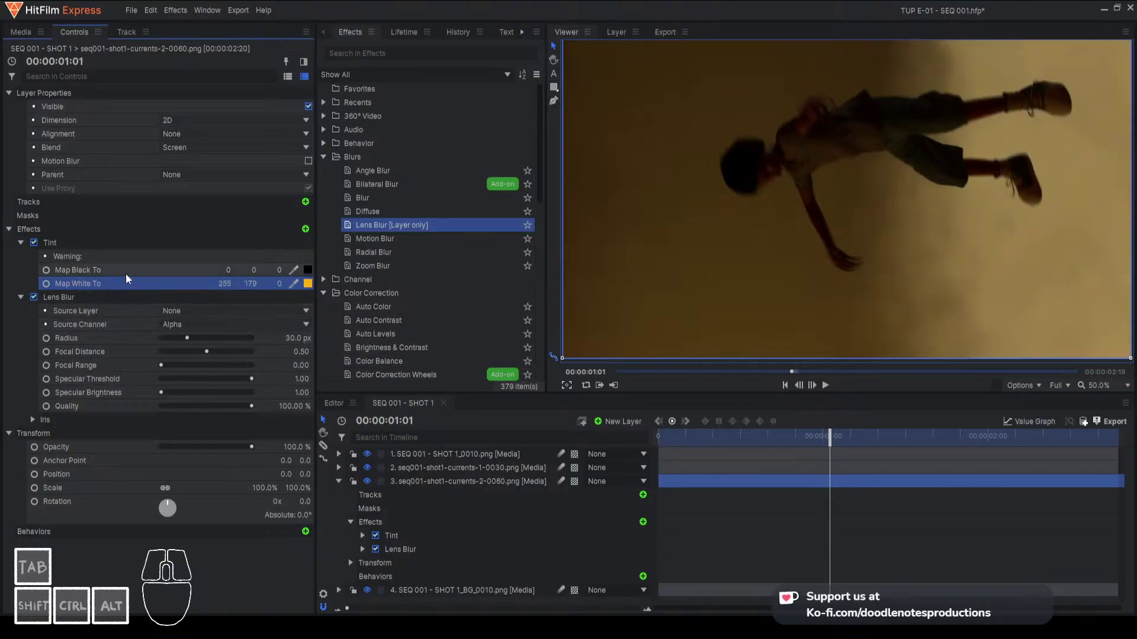
# Replace the currents-2 layer's Tint effect with a Curves effect placed above Lens Blur
pyautogui.click(90, 247)
pyautogui.press('Delete')
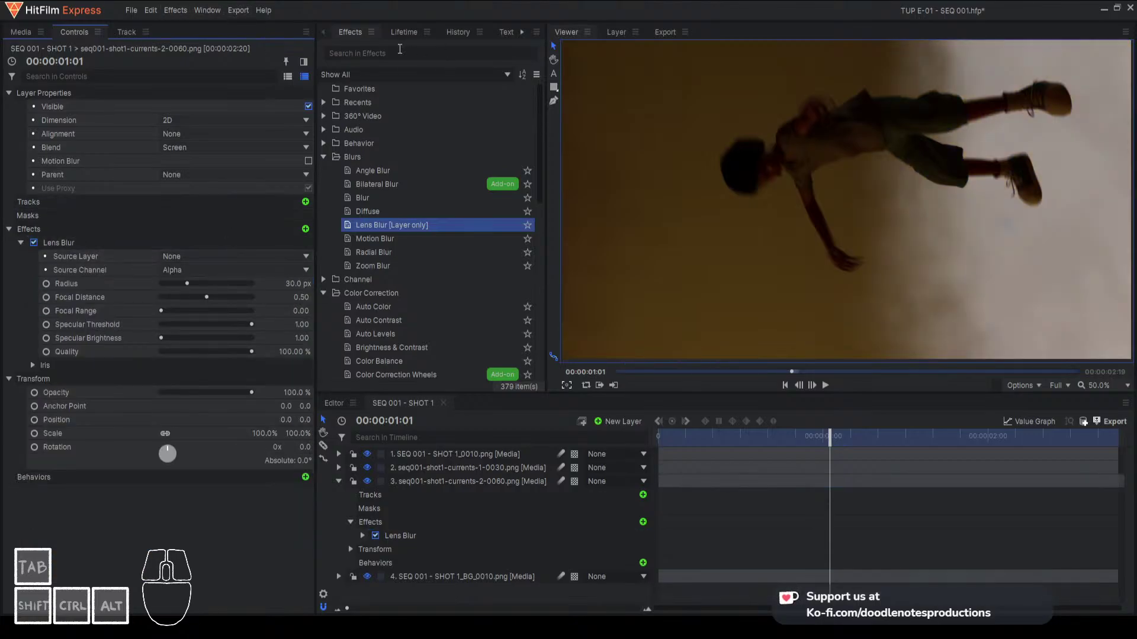
pyautogui.scroll(-3, 396, 299)
pyautogui.click(378, 302)
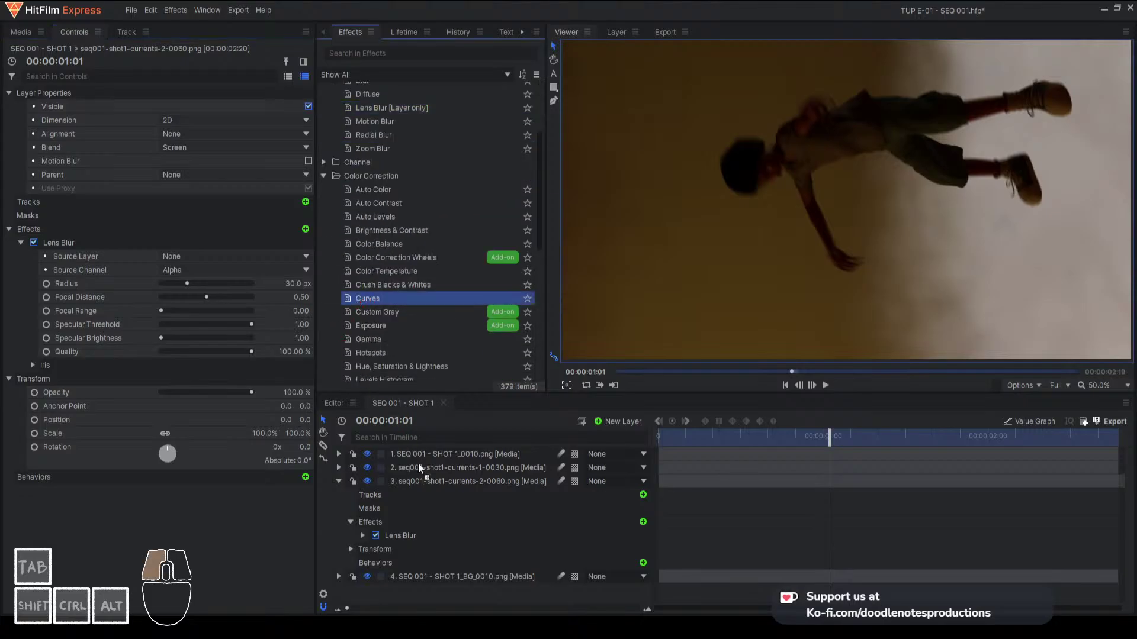
pyautogui.moveTo(418, 463); pyautogui.dragTo(424, 481)
pyautogui.scroll(-2, 105, 441)
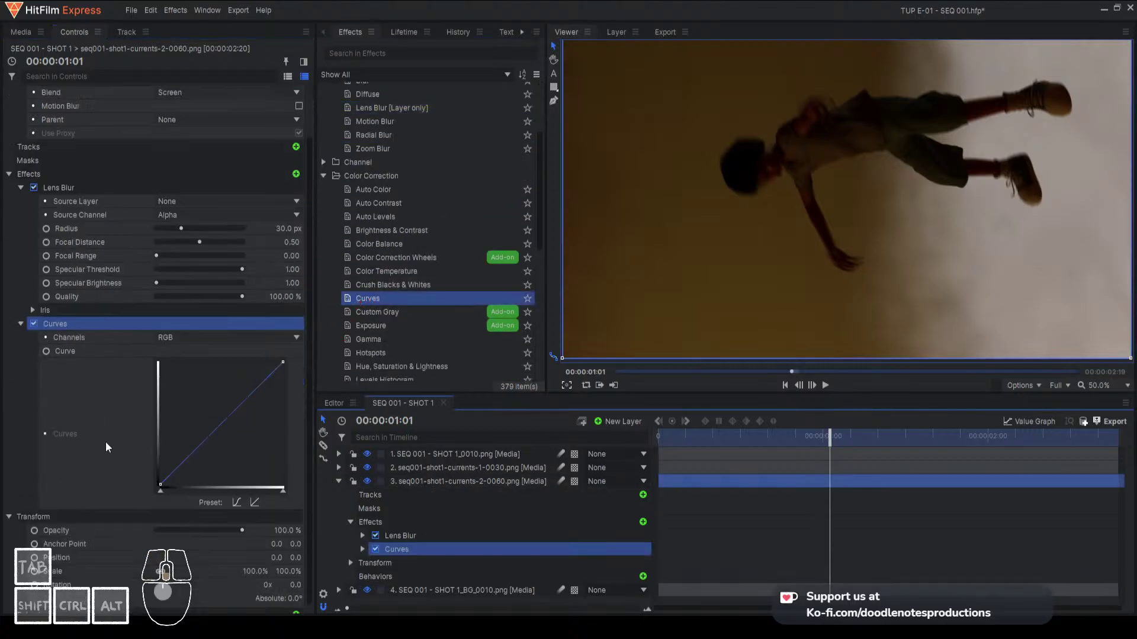
pyautogui.scroll(-1, 106, 441)
pyautogui.moveTo(77, 314); pyautogui.dragTo(94, 180)
# Shape the RGB curve into a gentle S for contrast and raise the midpoint of the Red curve
pyautogui.moveTo(189, 318); pyautogui.dragTo(189, 318)
pyautogui.moveTo(253, 259); pyautogui.dragTo(251, 242)
pyautogui.click(175, 196)
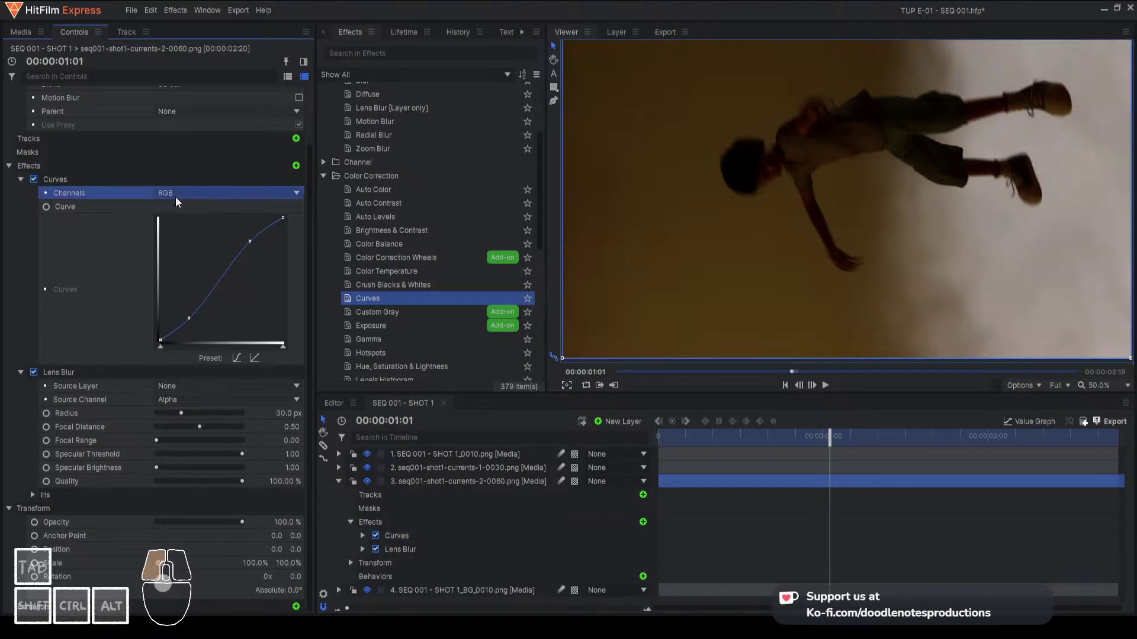
pyautogui.click(180, 221)
pyautogui.moveTo(218, 284); pyautogui.dragTo(212, 276)
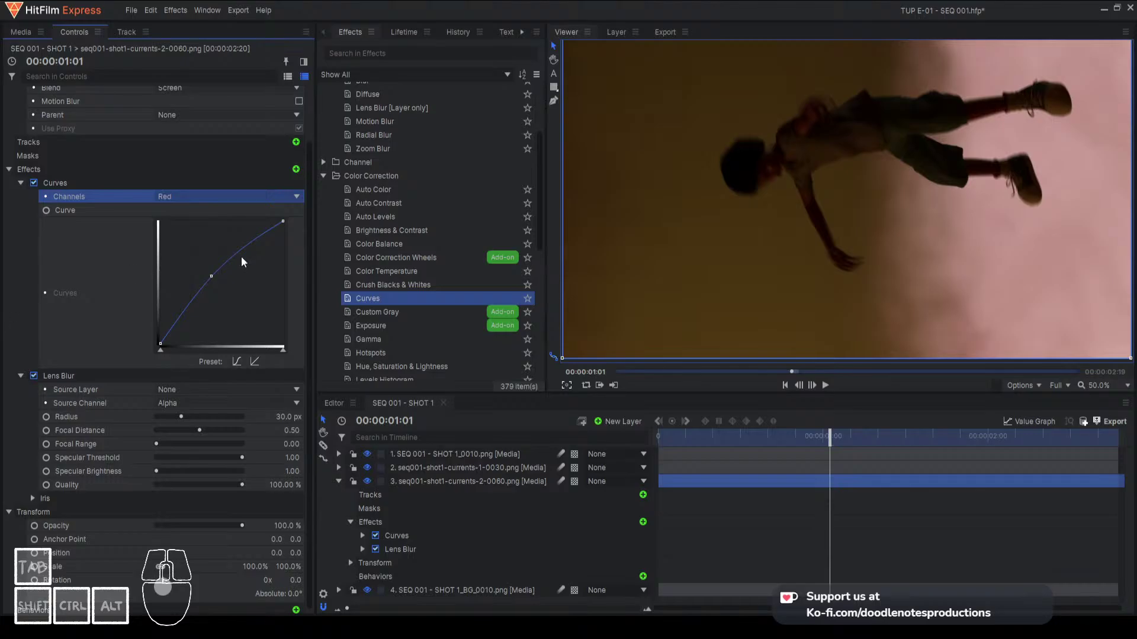
# Raise the midtones of the Green curve and lower the midtones of the Blue curve
pyautogui.click(213, 194)
pyautogui.click(179, 248)
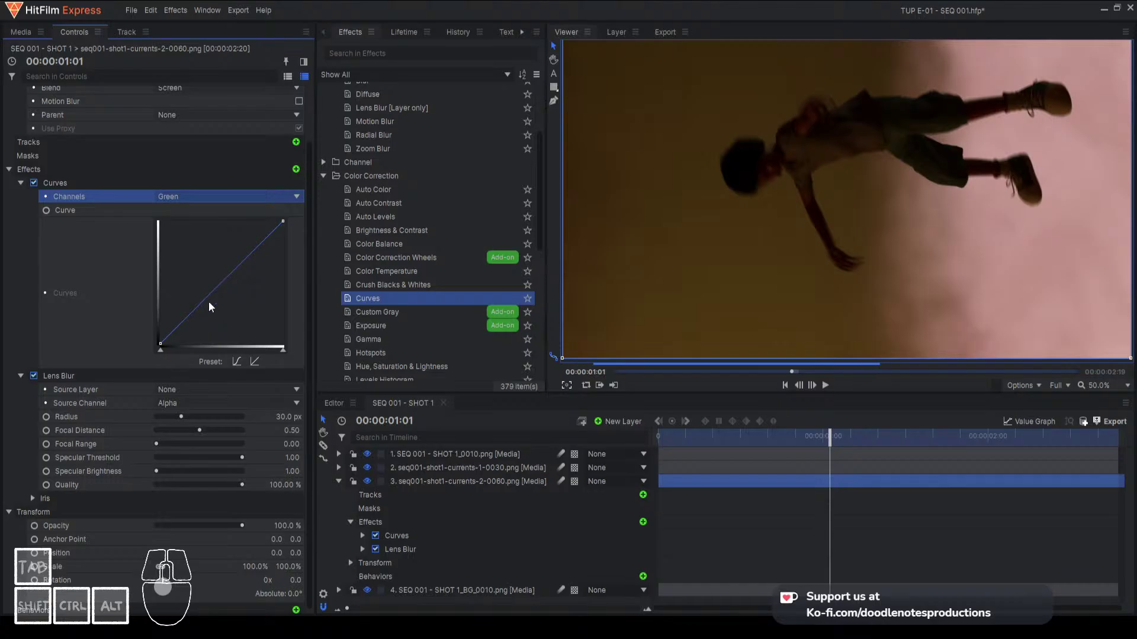
pyautogui.moveTo(214, 293); pyautogui.dragTo(206, 282)
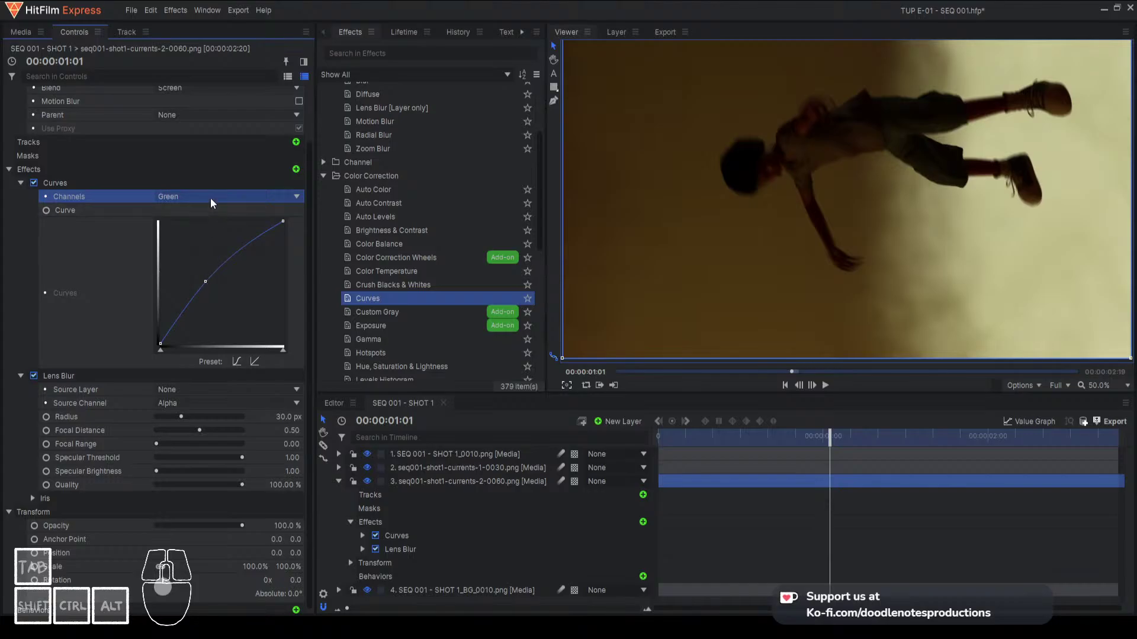
pyautogui.click(211, 198)
pyautogui.click(183, 260)
pyautogui.moveTo(211, 292); pyautogui.dragTo(215, 304)
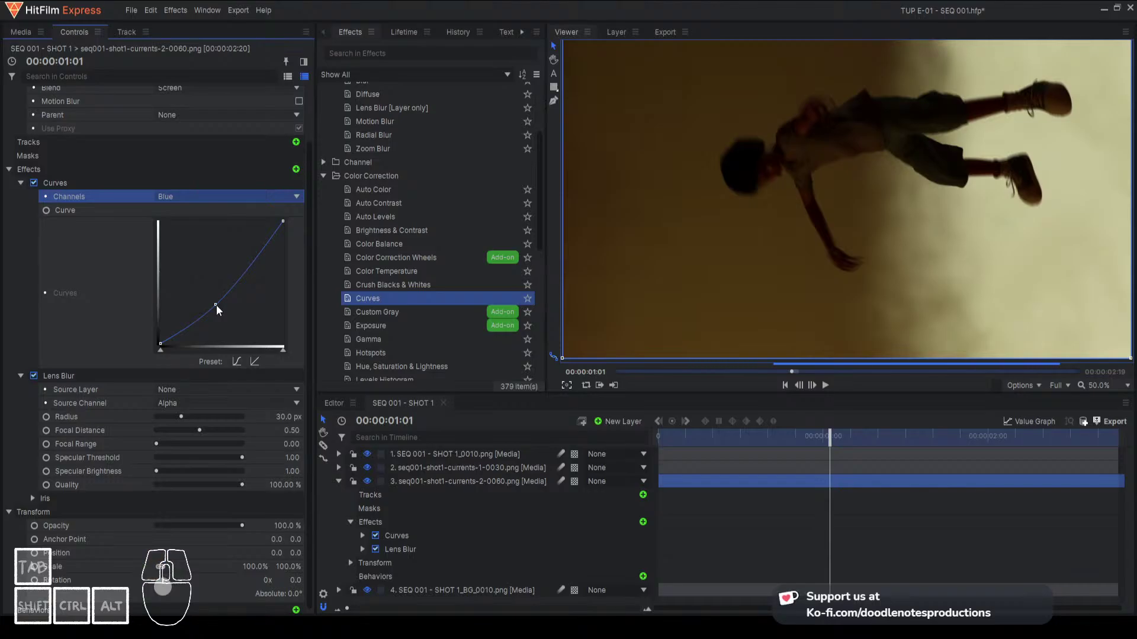
# Strengthen the Red curve's bend toward the shadows and slightly reduce the Green curve's bend for a warmer tone
pyautogui.click(194, 233)
pyautogui.moveTo(211, 271); pyautogui.dragTo(203, 281)
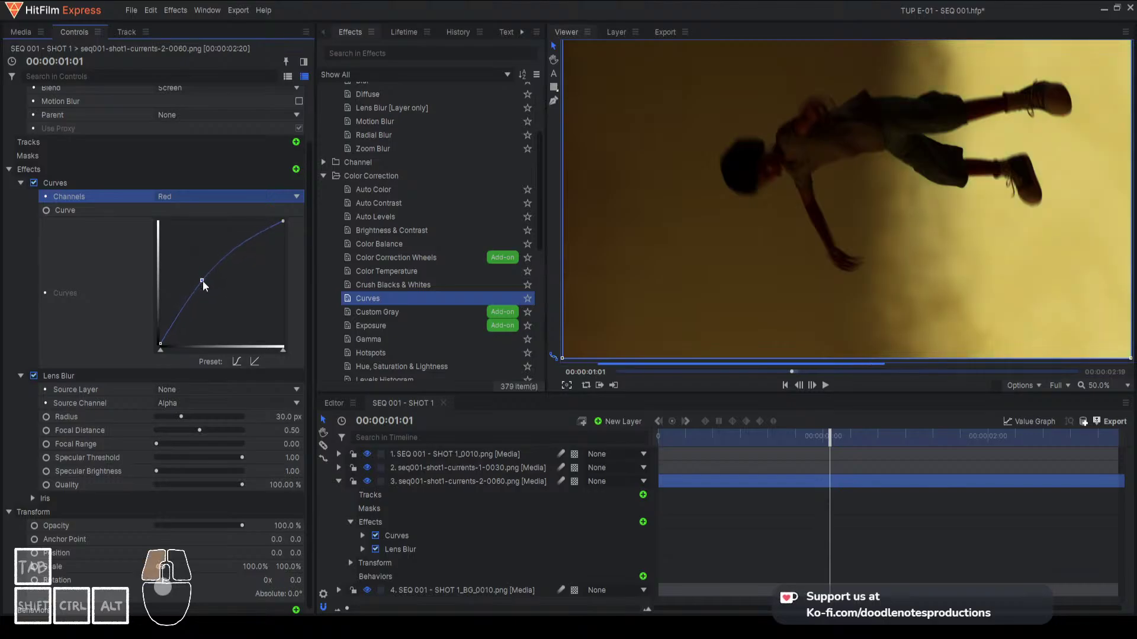
pyautogui.click(212, 200)
pyautogui.click(187, 244)
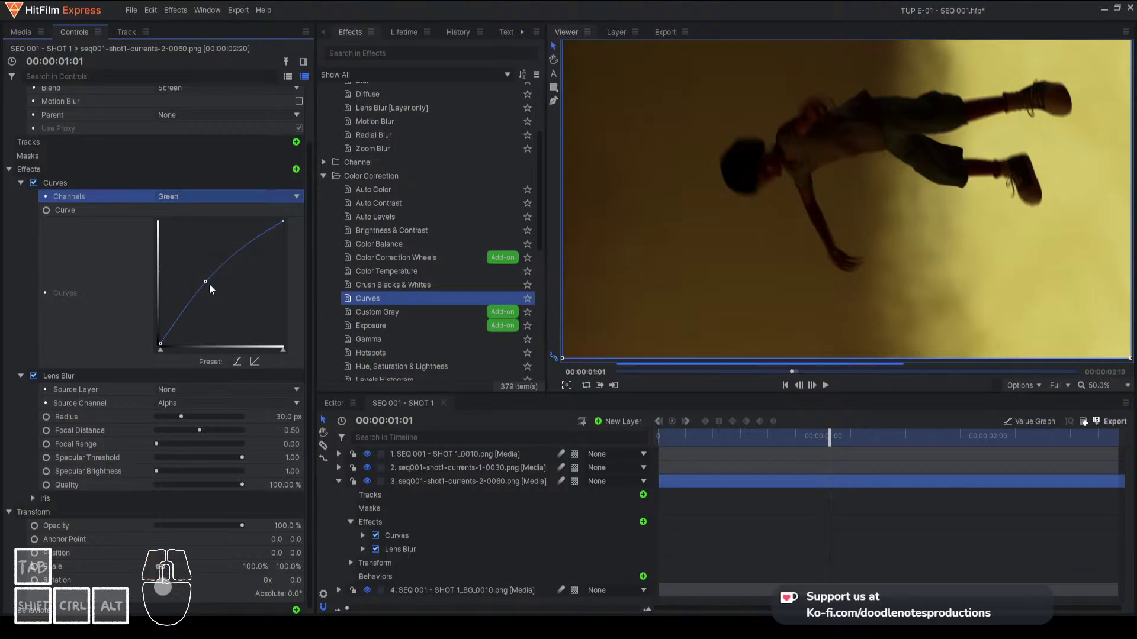
pyautogui.moveTo(206, 281); pyautogui.dragTo(201, 289)
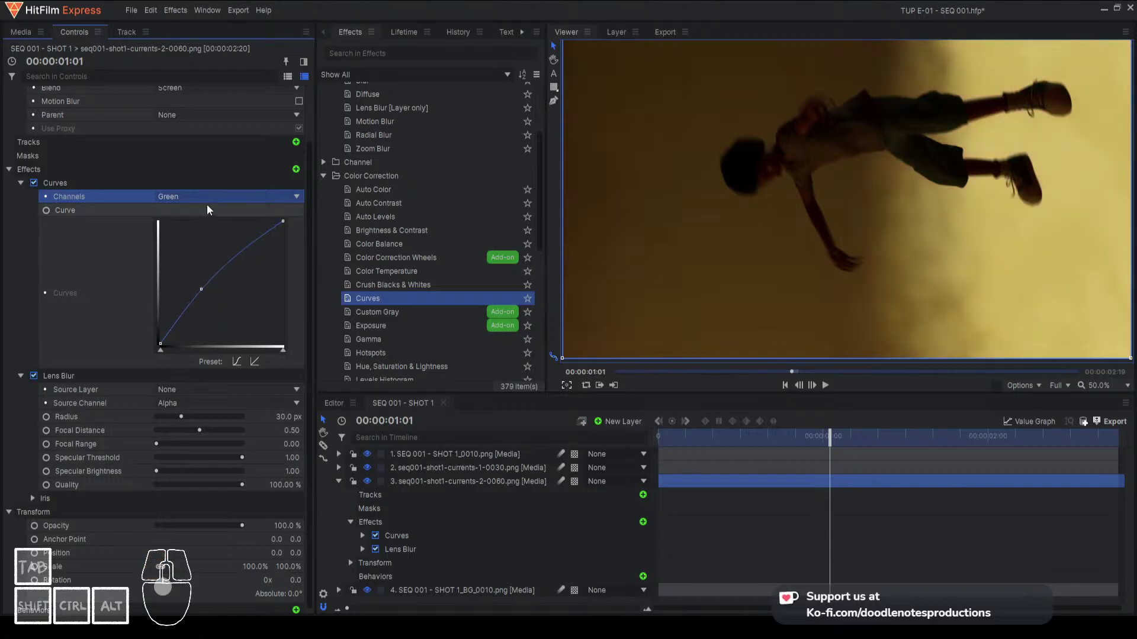
# Raise the Blue curve's point slightly and shift the Red curve's point a little further toward the shadows
pyautogui.click(205, 198)
pyautogui.click(195, 265)
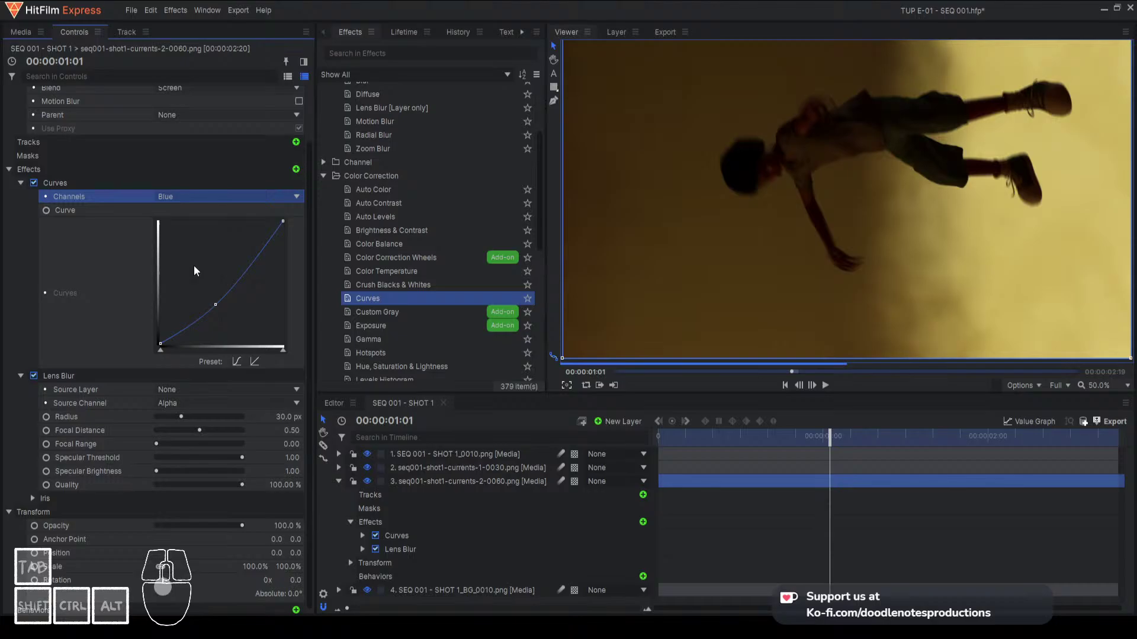
pyautogui.click(215, 302)
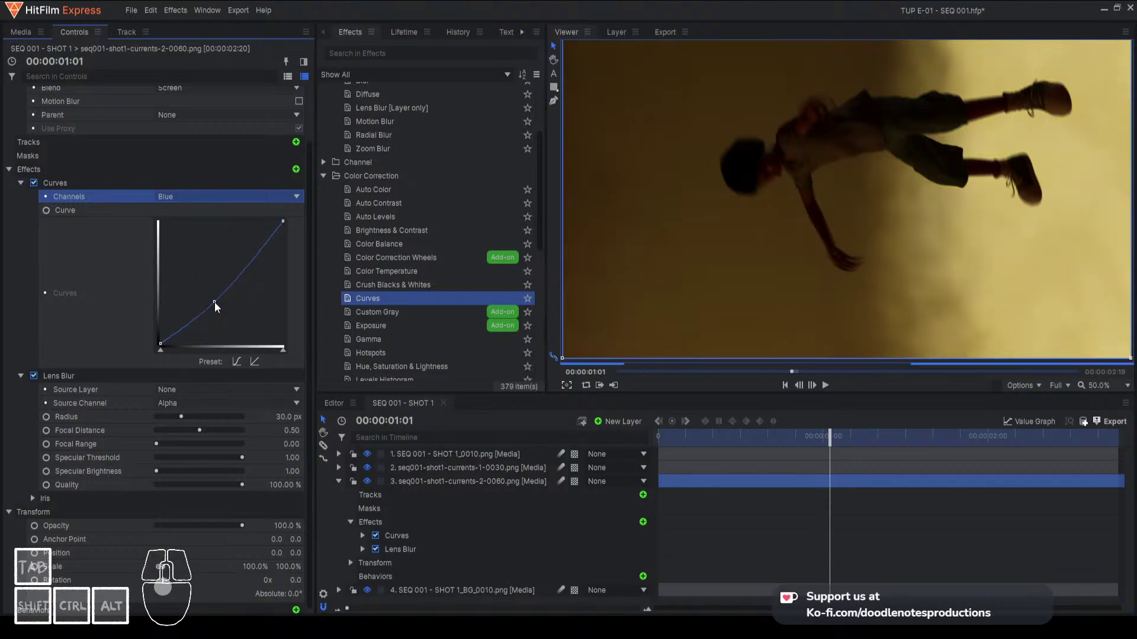
pyautogui.click(211, 201)
pyautogui.click(198, 233)
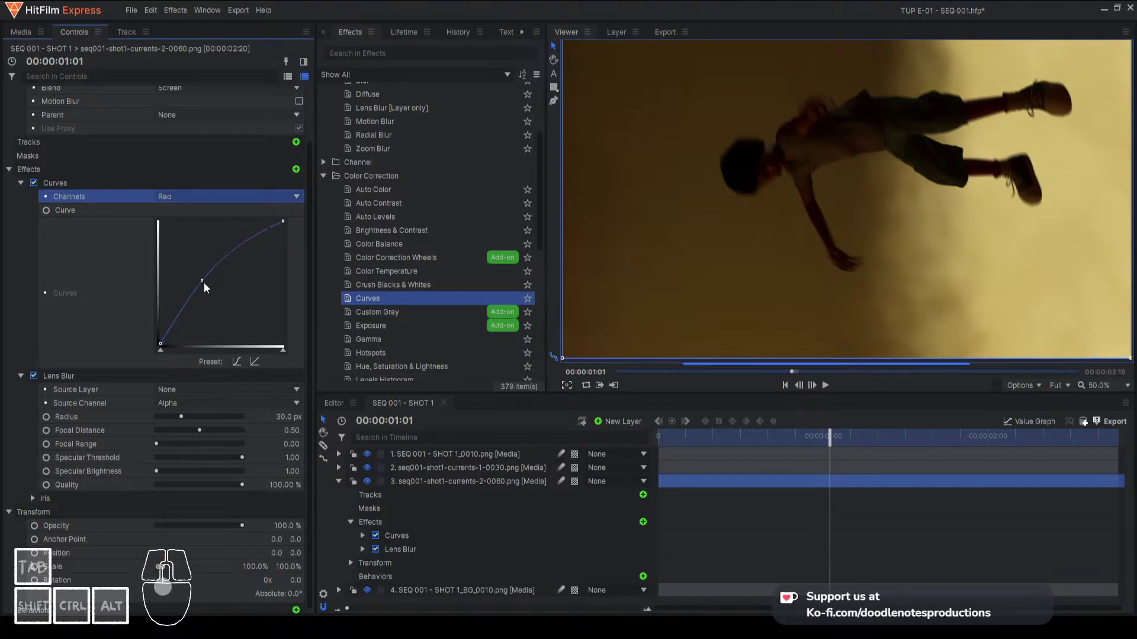
pyautogui.moveTo(203, 281); pyautogui.dragTo(198, 284)
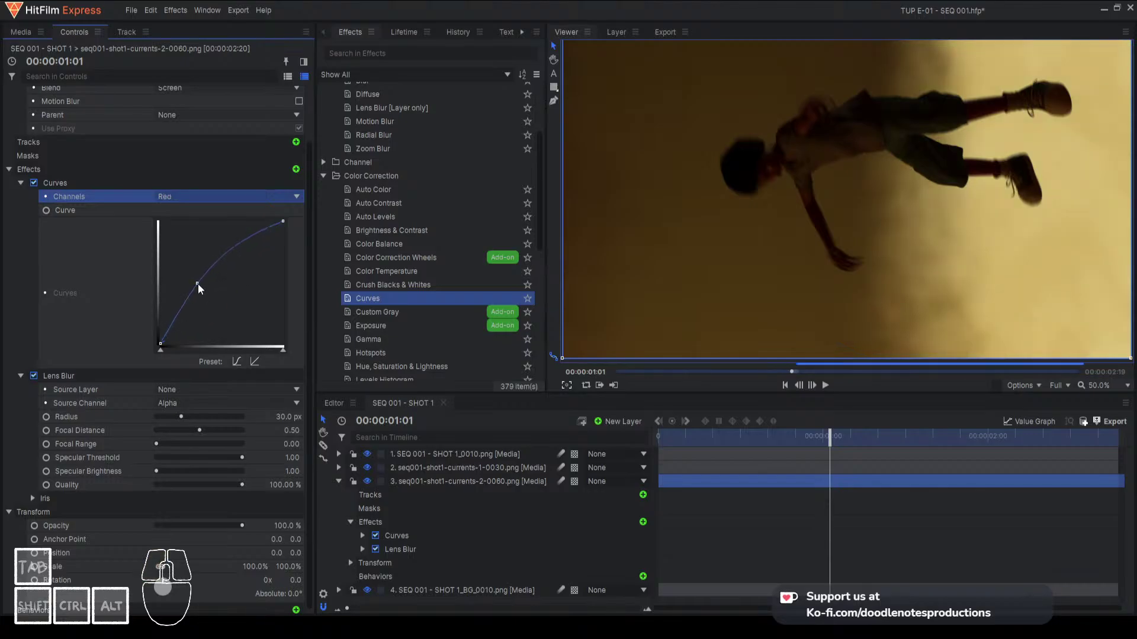
# Return to the first frame, collapse the currents-2 layer and reduce its opacity to 48%
pyautogui.click(727, 443)
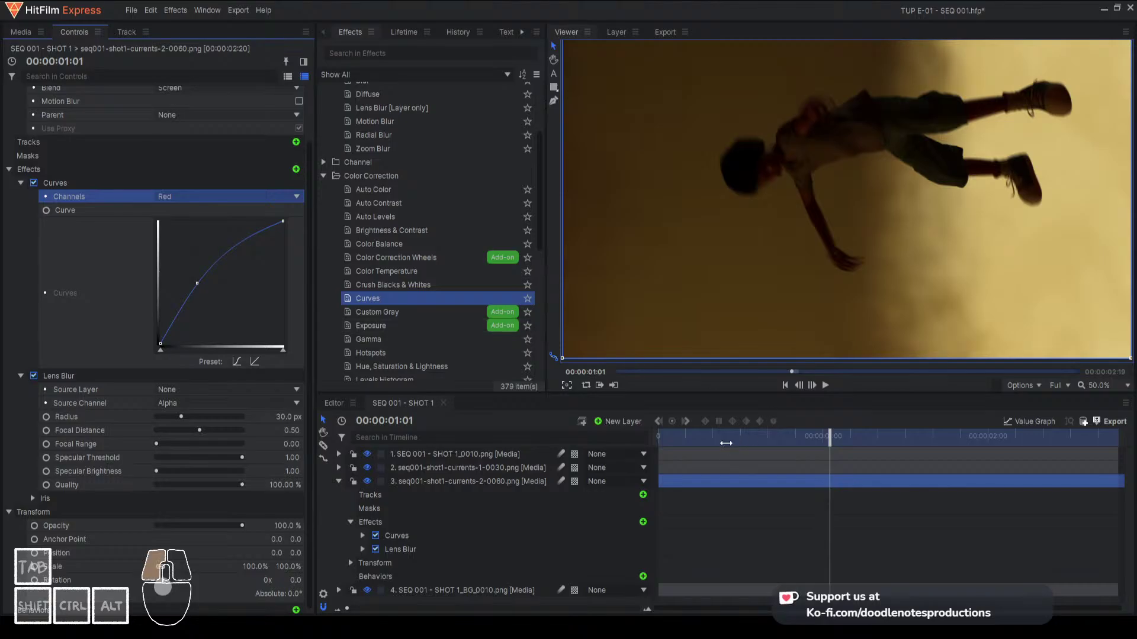
pyautogui.moveTo(671, 443); pyautogui.dragTo(642, 435)
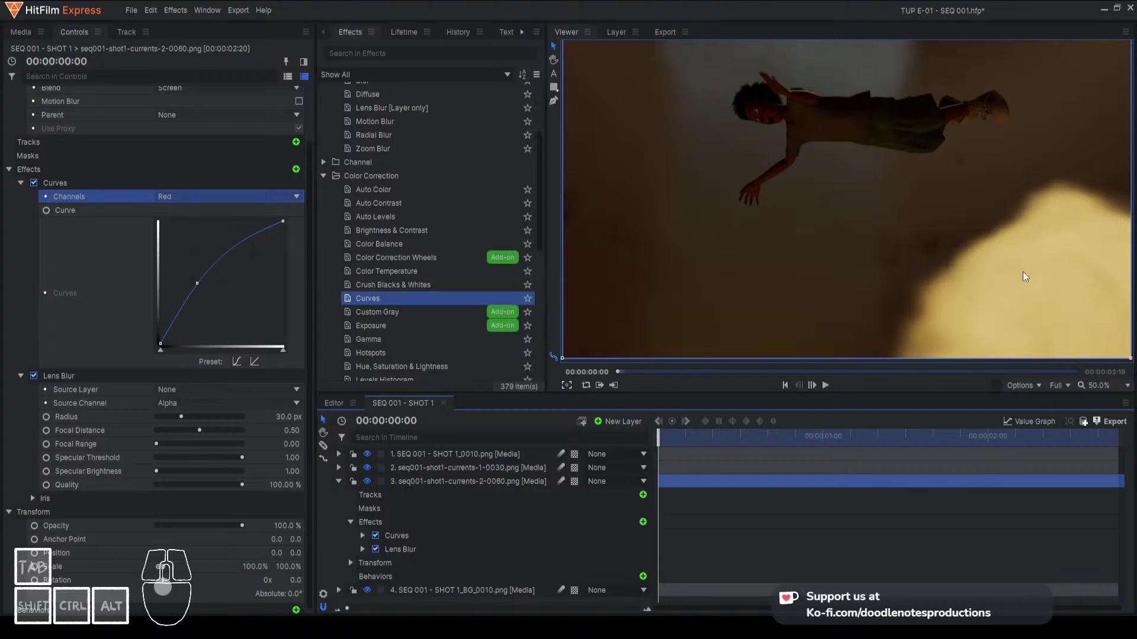
pyautogui.click(339, 483)
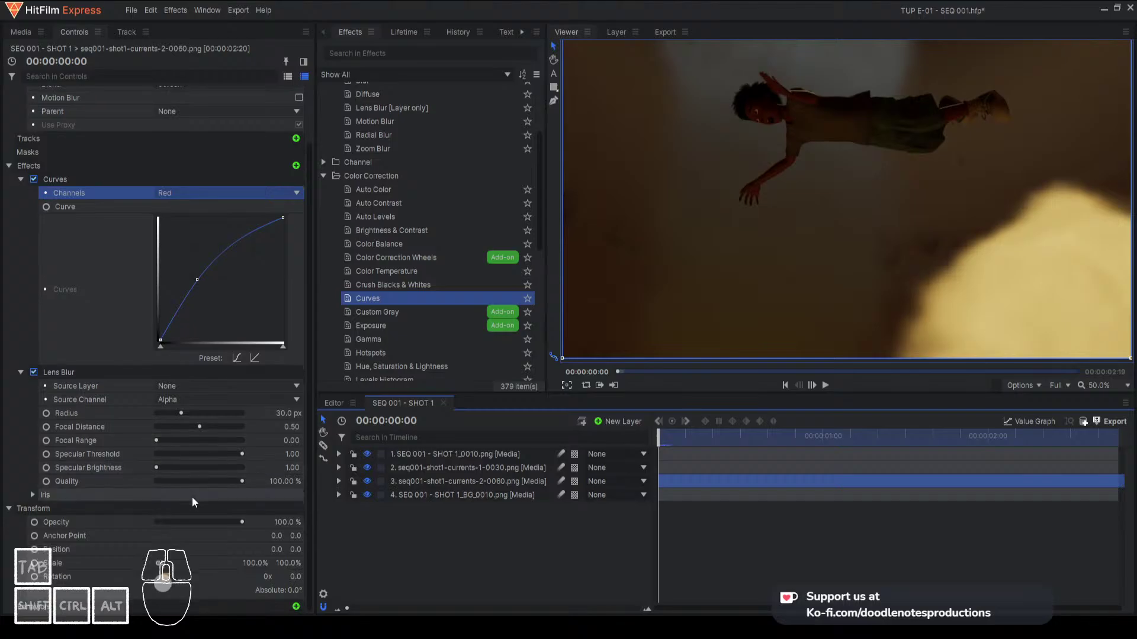
pyautogui.moveTo(215, 522); pyautogui.dragTo(198, 523)
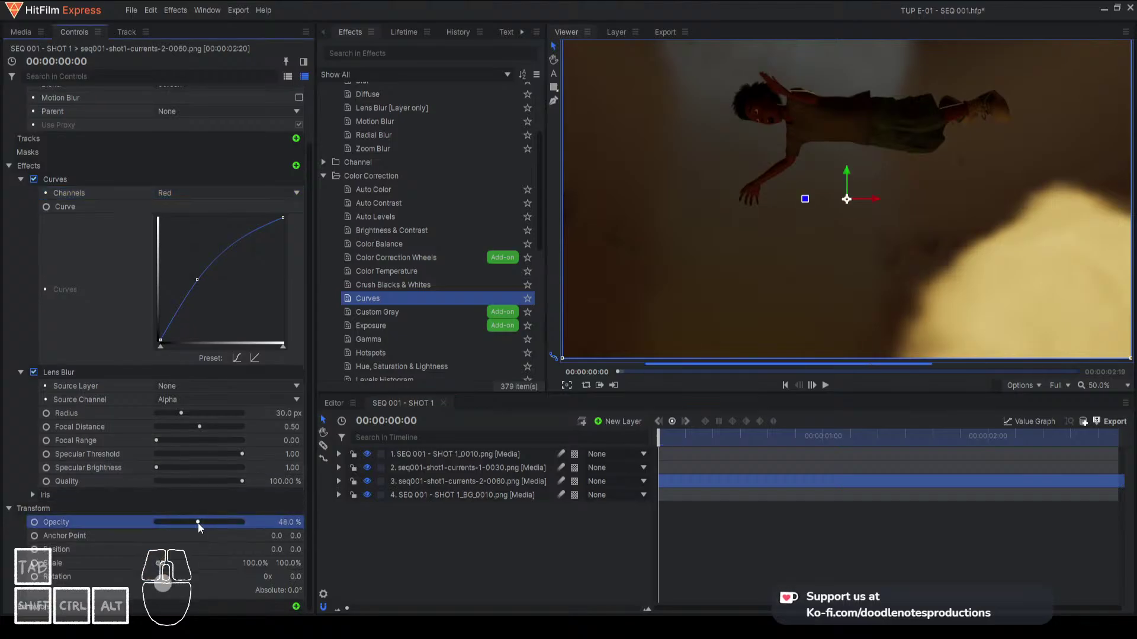
# Set the currents-2 layer's opacity to 45%, checking it at a few frames and returning to the first frame
pyautogui.click(865, 439)
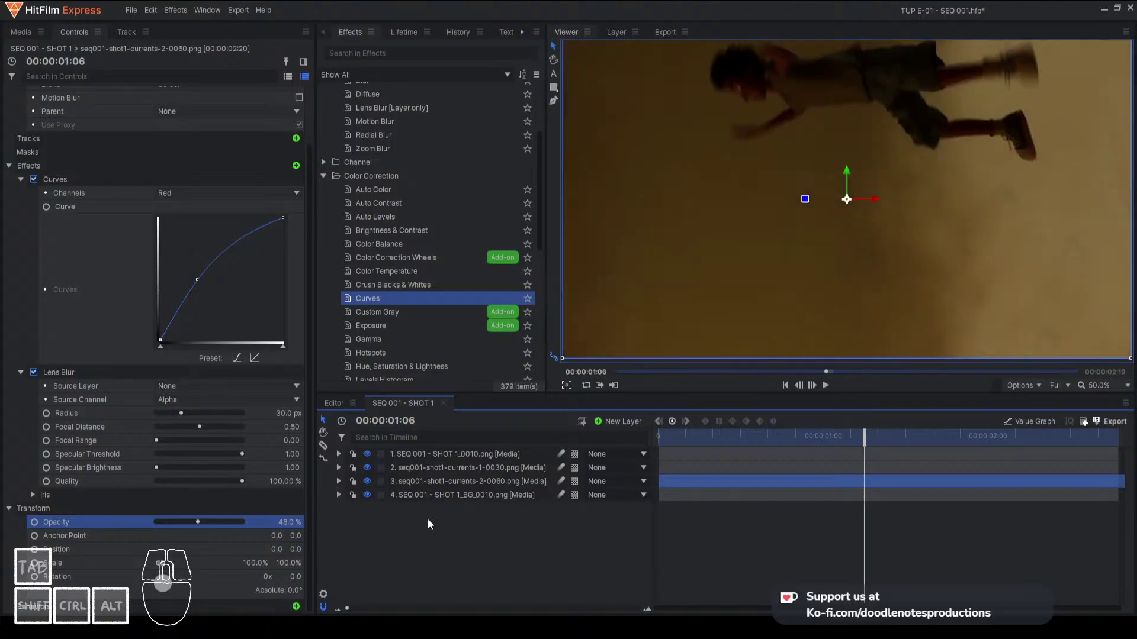
pyautogui.click(288, 521)
pyautogui.write('45')
pyautogui.press('Return')
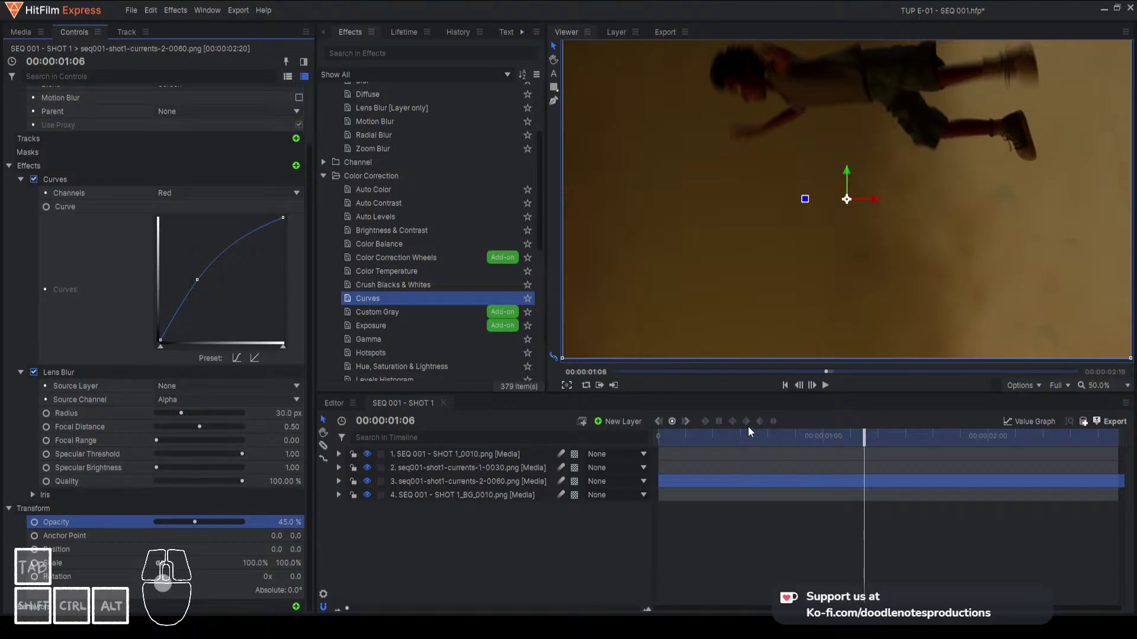
pyautogui.click(725, 435)
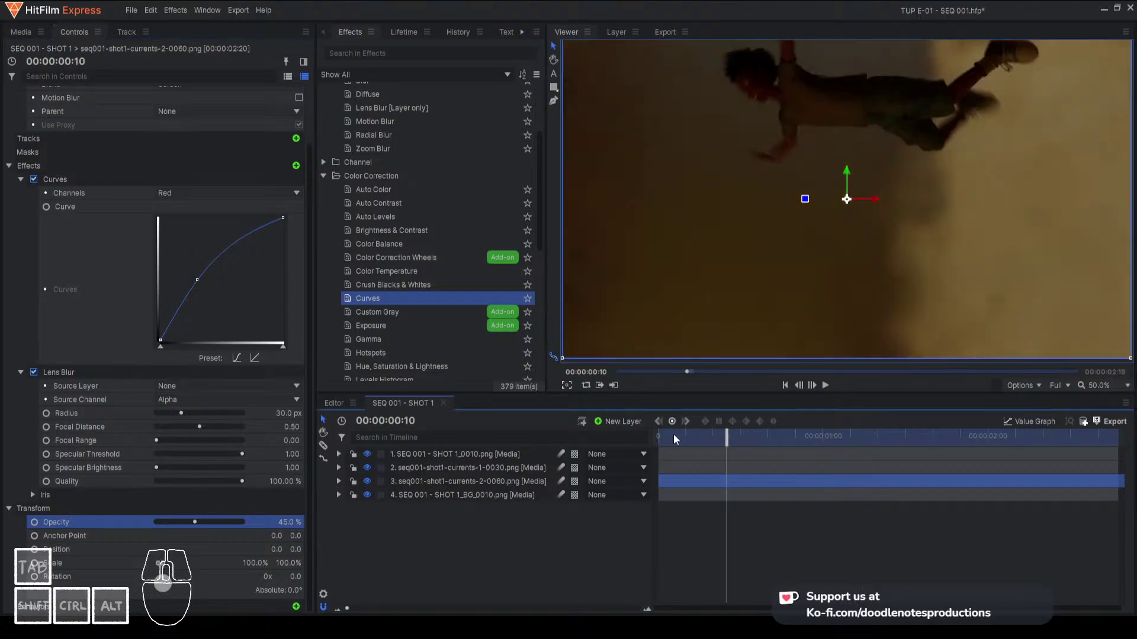
pyautogui.click(657, 436)
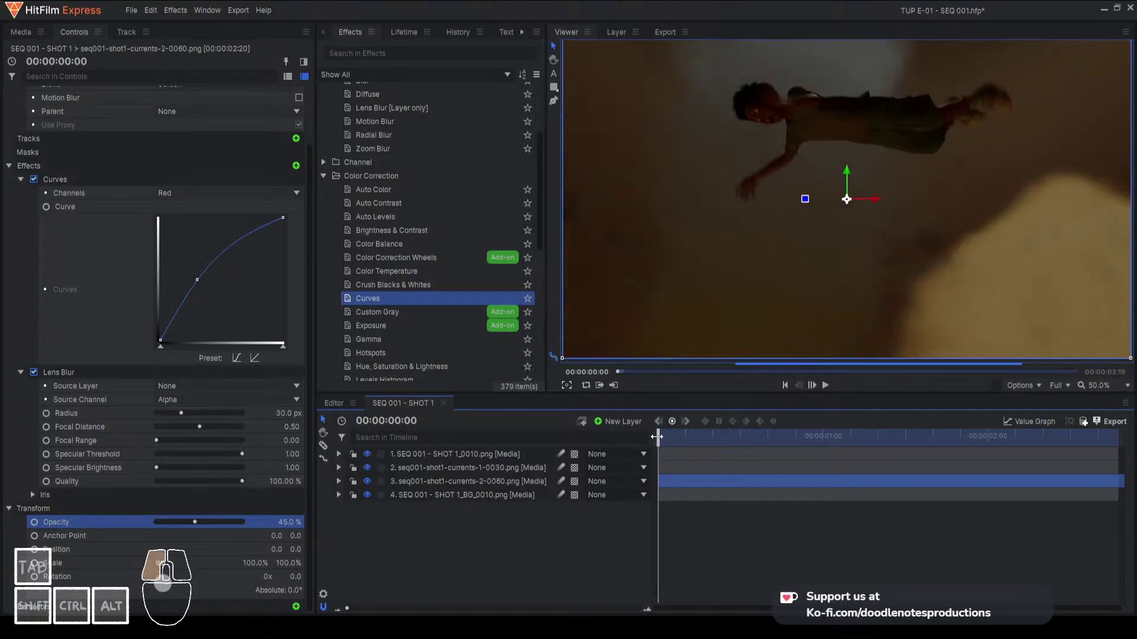
# Duplicate the currents-2 layer and draw a rectangular mask on the copy, covering nearly all of the frame except its left strip
pyautogui.click(445, 484)
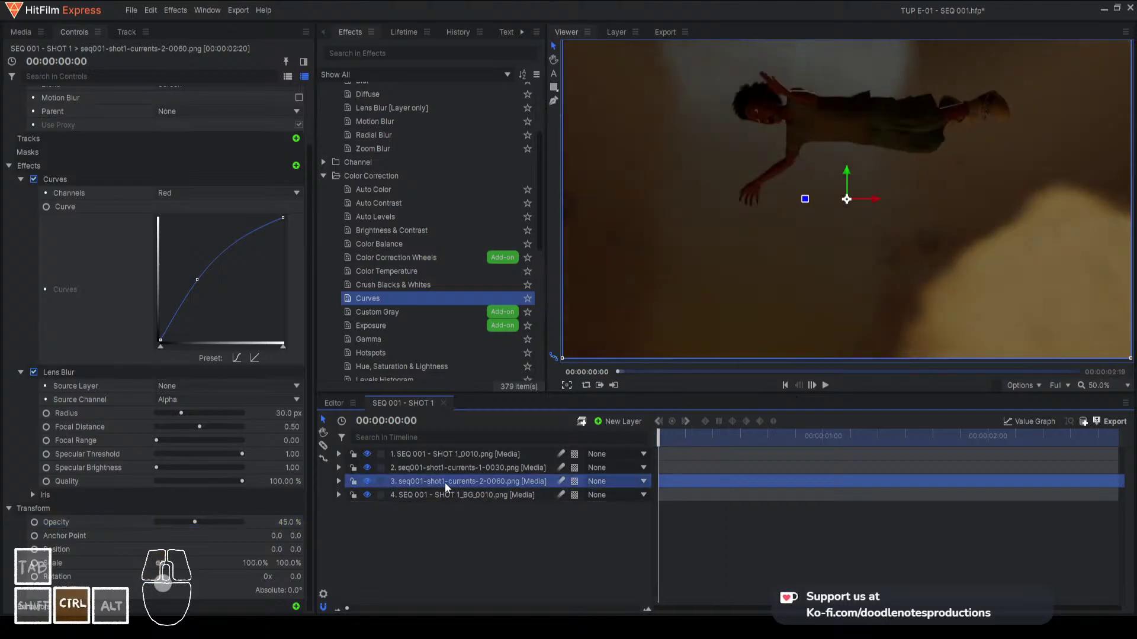
pyautogui.hotkey('ctrl', 'd')
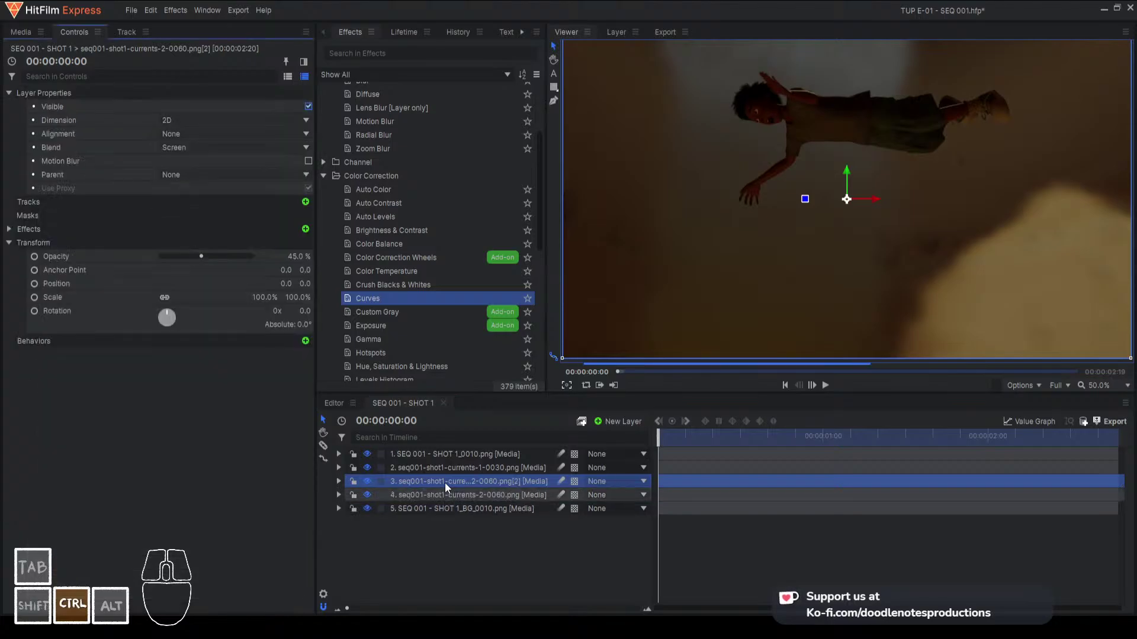
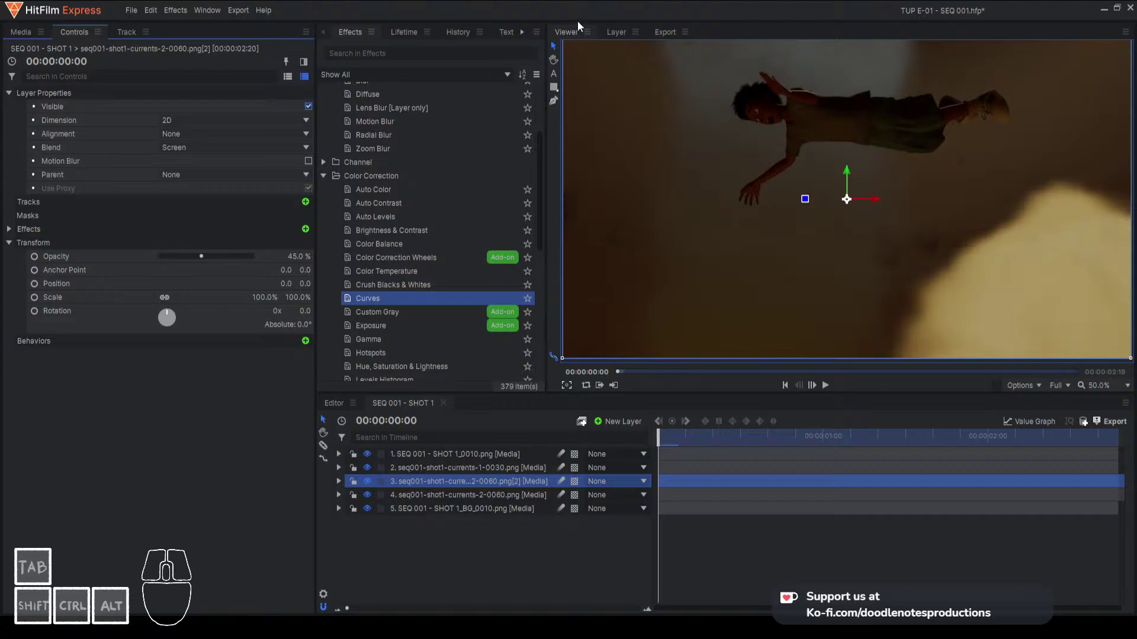
pyautogui.click(554, 87)
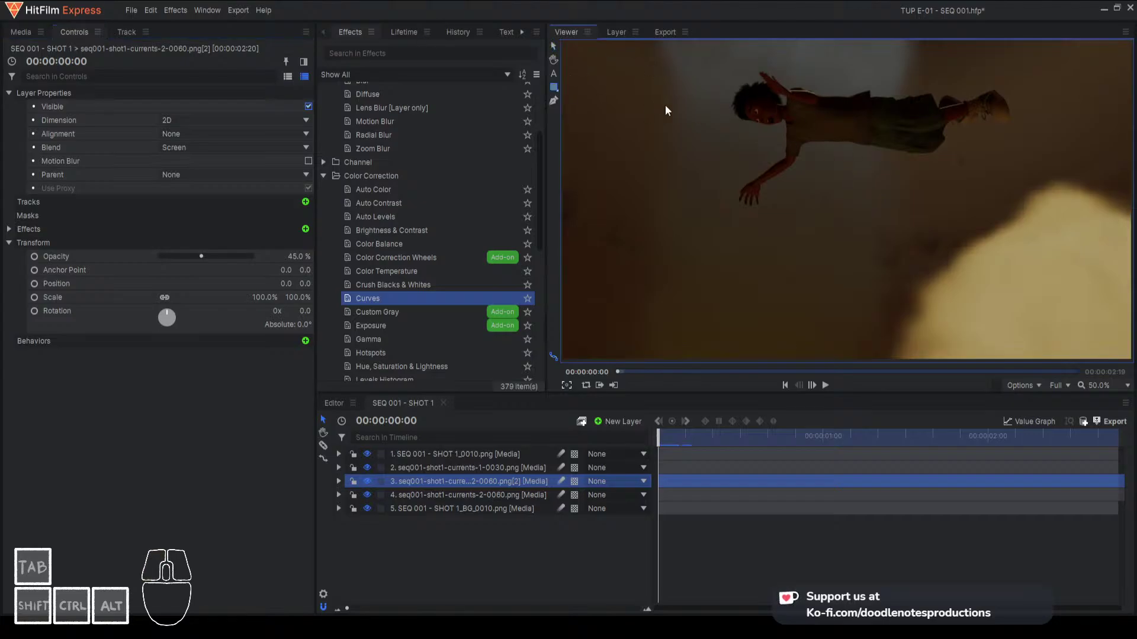
pyautogui.moveTo(631, 49); pyautogui.dragTo(1135, 345)
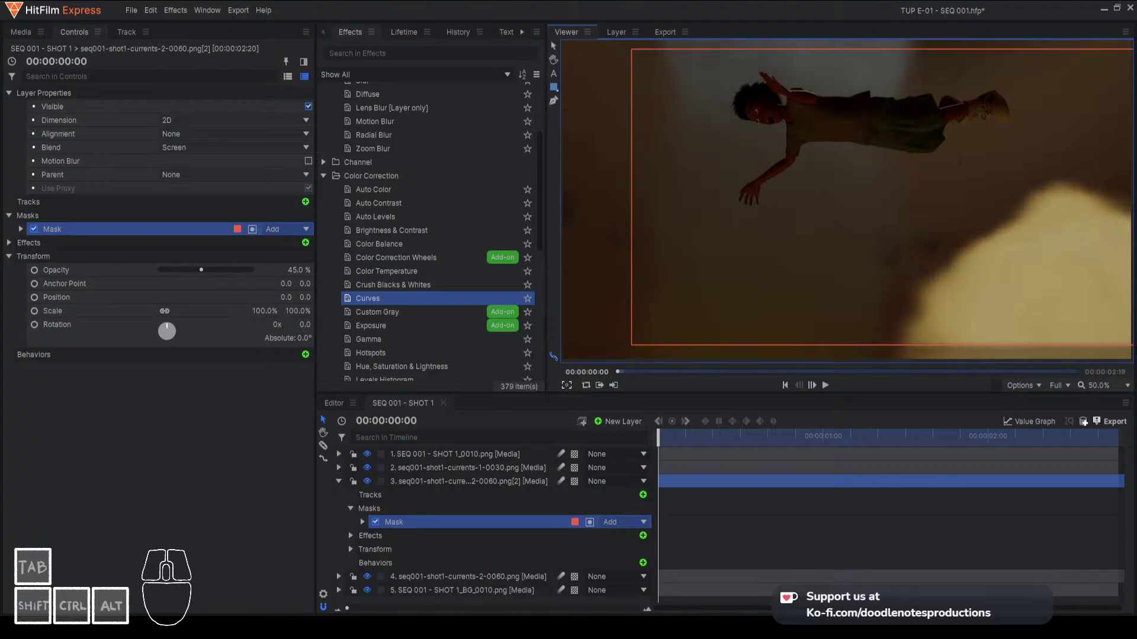
# Expand the new mask's Shape properties and set its Feather Strength to 150 px
pyautogui.click(362, 521)
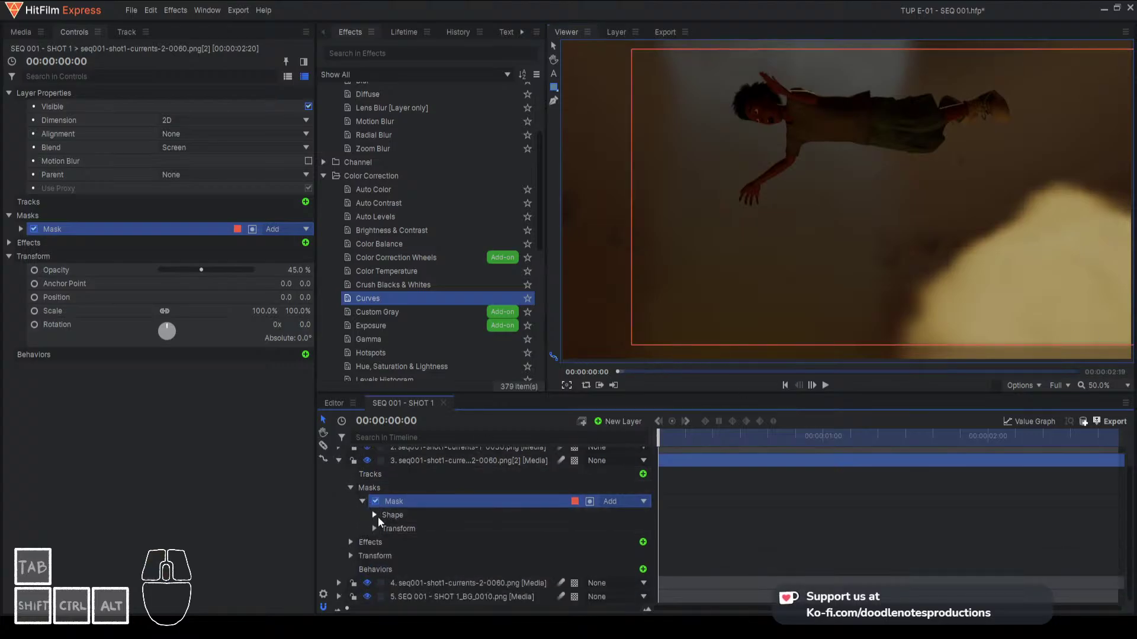
pyautogui.click(375, 515)
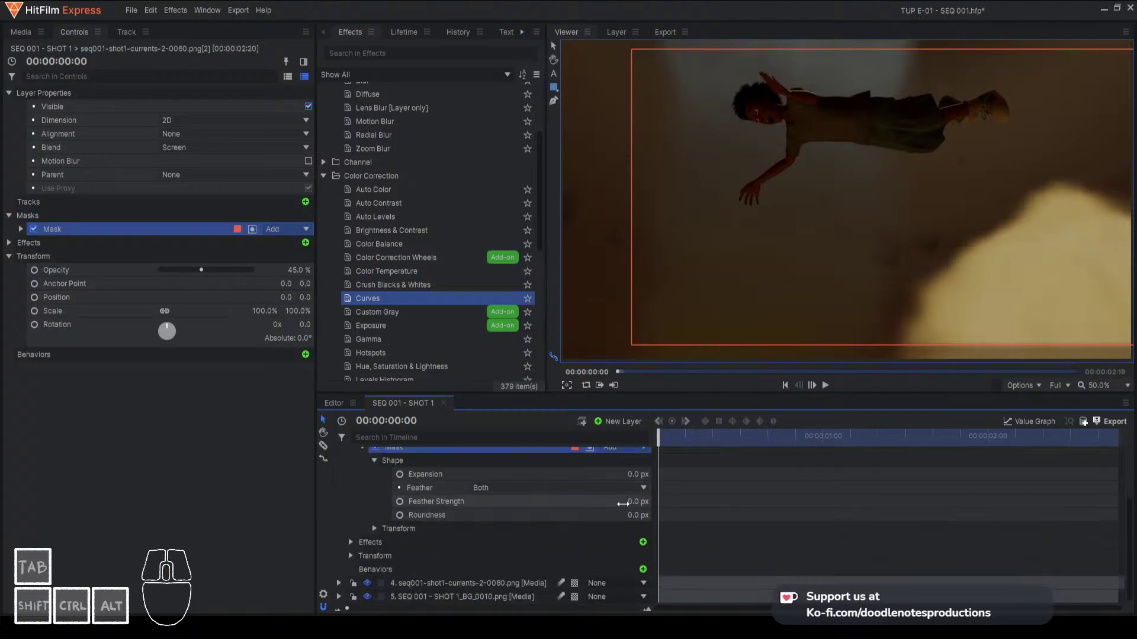
pyautogui.moveTo(636, 505); pyautogui.dragTo(809, 505)
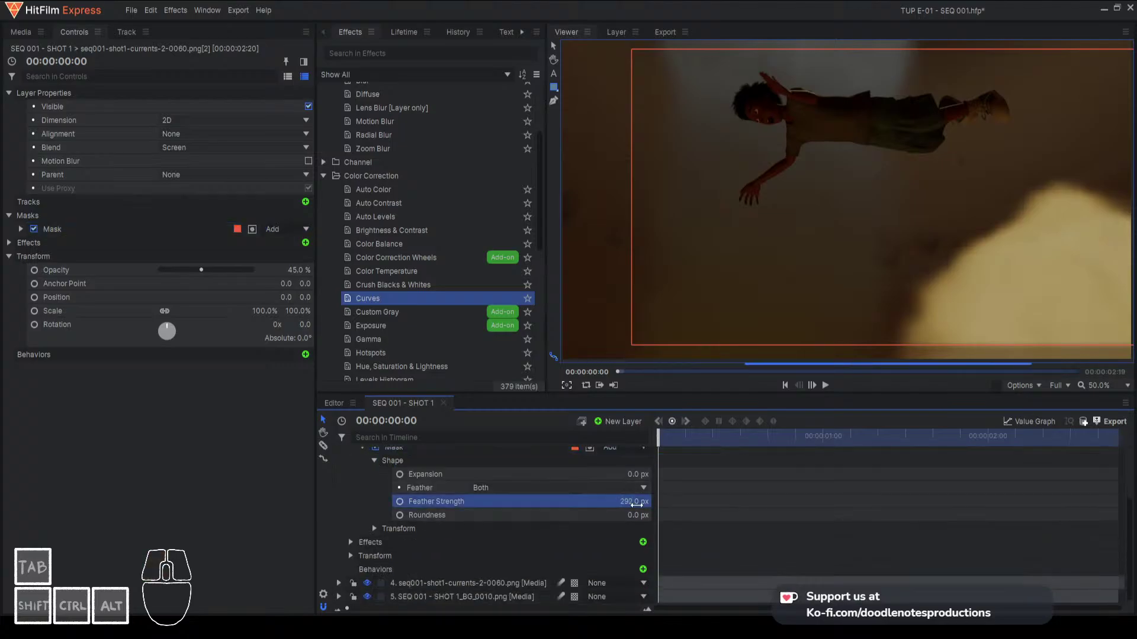
pyautogui.click(632, 502)
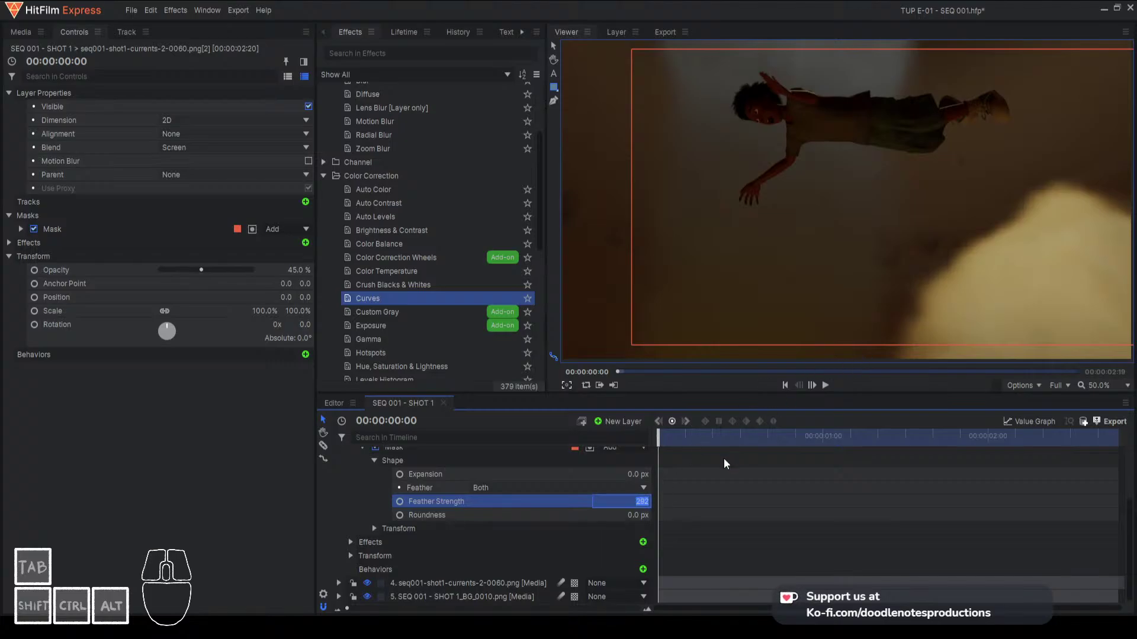
pyautogui.write('150')
pyautogui.press('Return')
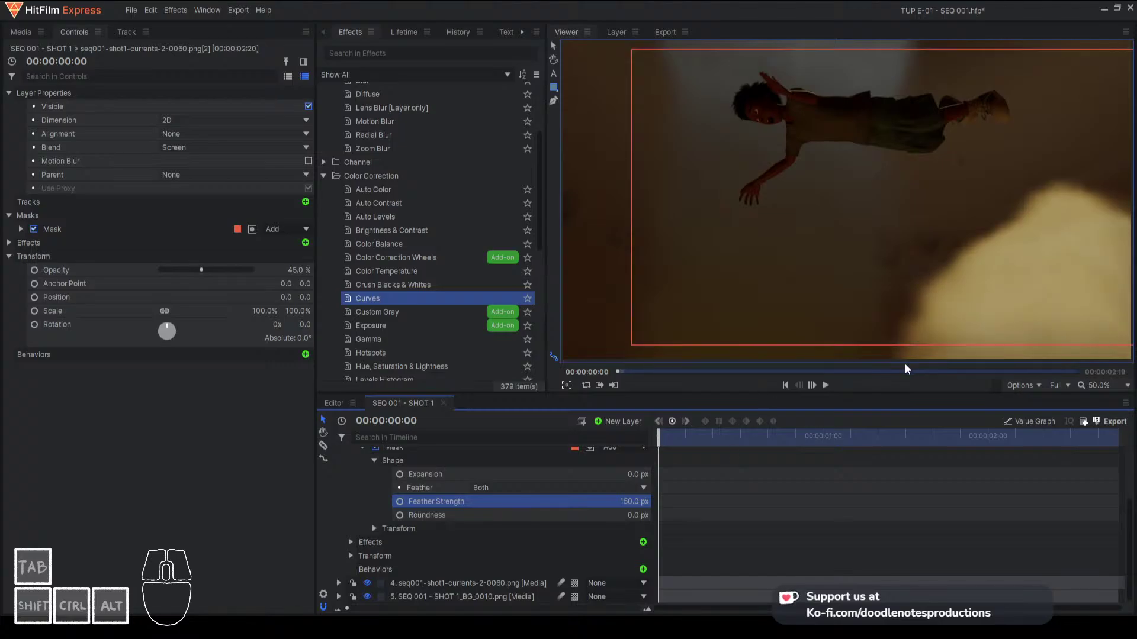
# Stretch the mask's right edge well beyond the right side of the frame
pyautogui.click(899, 218)
pyautogui.moveTo(899, 219); pyautogui.dragTo(772, 213)
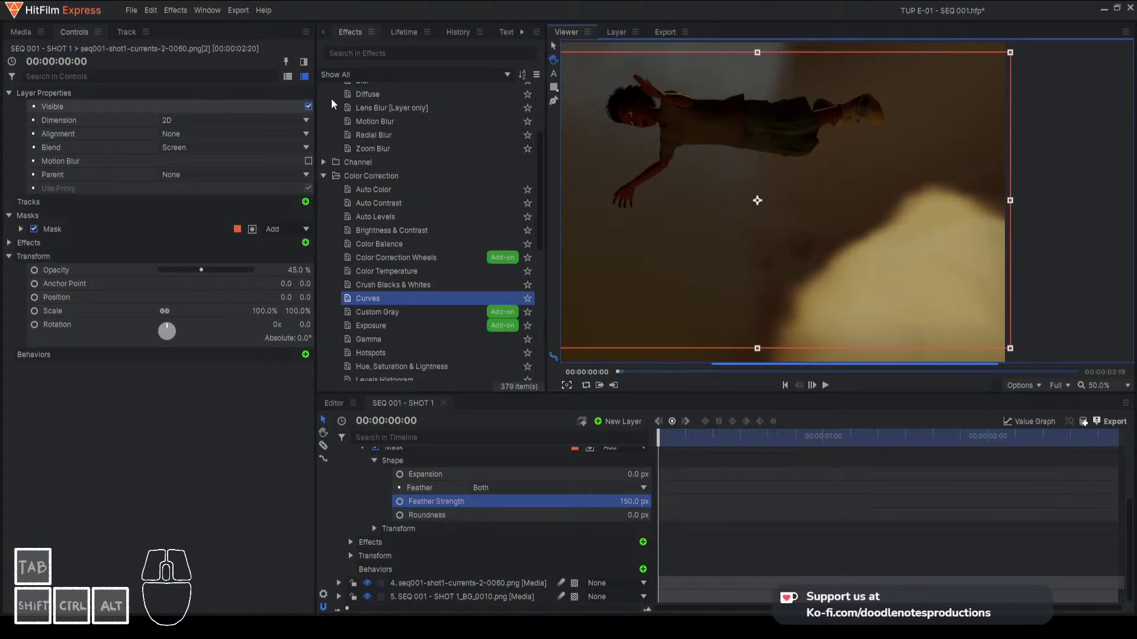
pyautogui.click(552, 87)
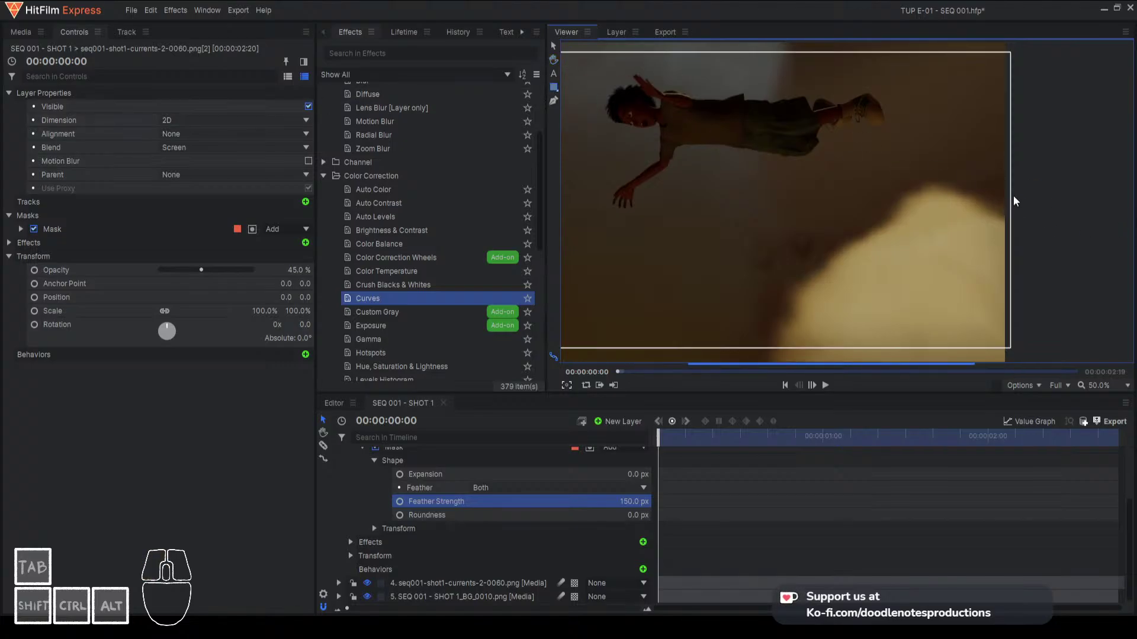
pyautogui.click(553, 46)
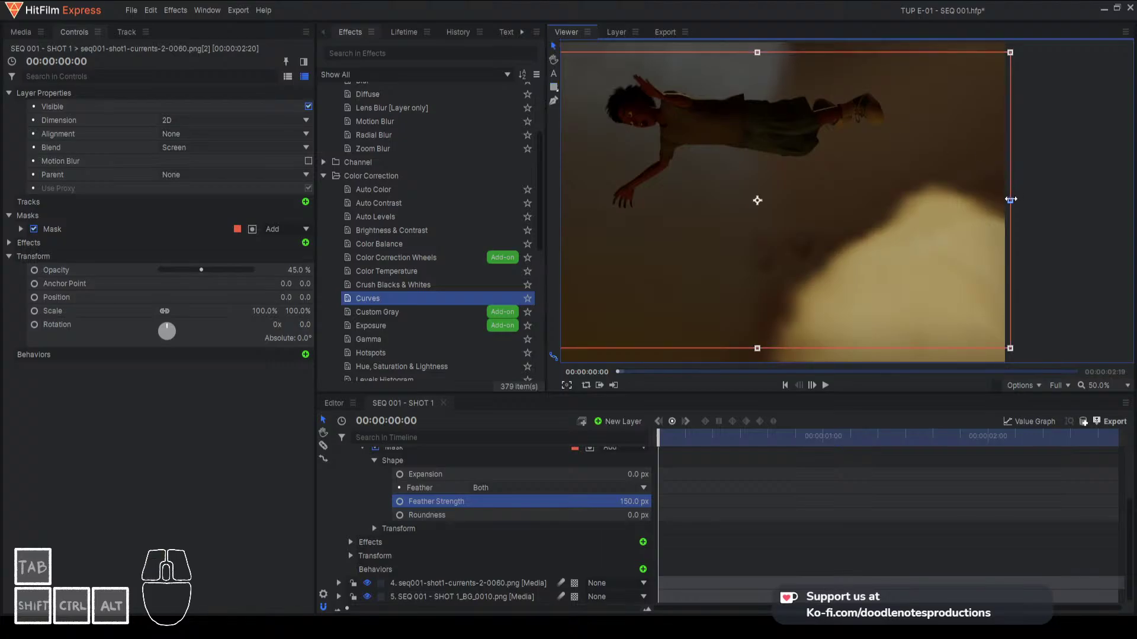
pyautogui.moveTo(1010, 200); pyautogui.dragTo(1129, 202)
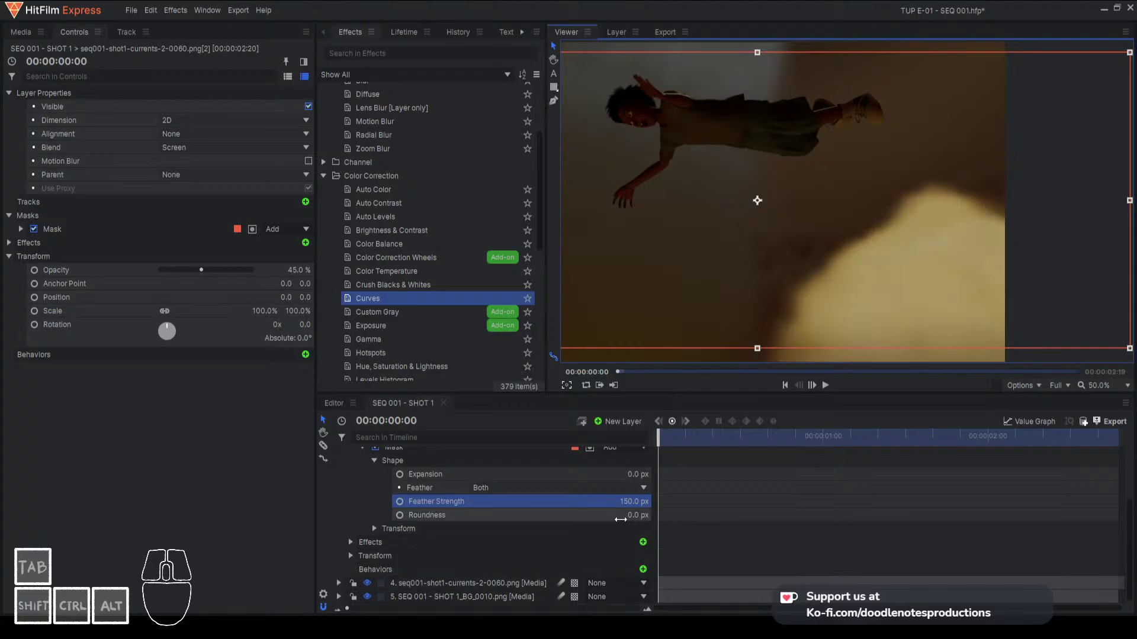
# Set the mask's Feather Strength to 250 px and shift the mask slightly to the right and up
pyautogui.click(624, 501)
pyautogui.write('250')
pyautogui.press('Return')
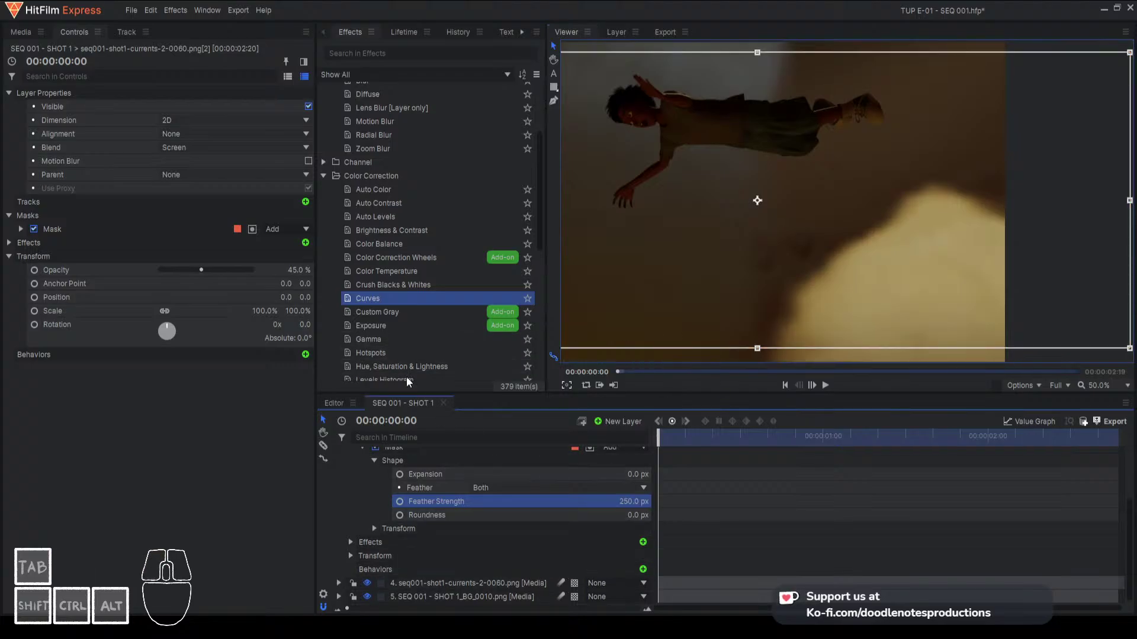
pyautogui.moveTo(624, 140)
pyautogui.mouseDown()
pyautogui.moveTo(677, 154)
pyautogui.moveTo(641, 129)
pyautogui.moveTo(638, 140)
pyautogui.mouseUp()
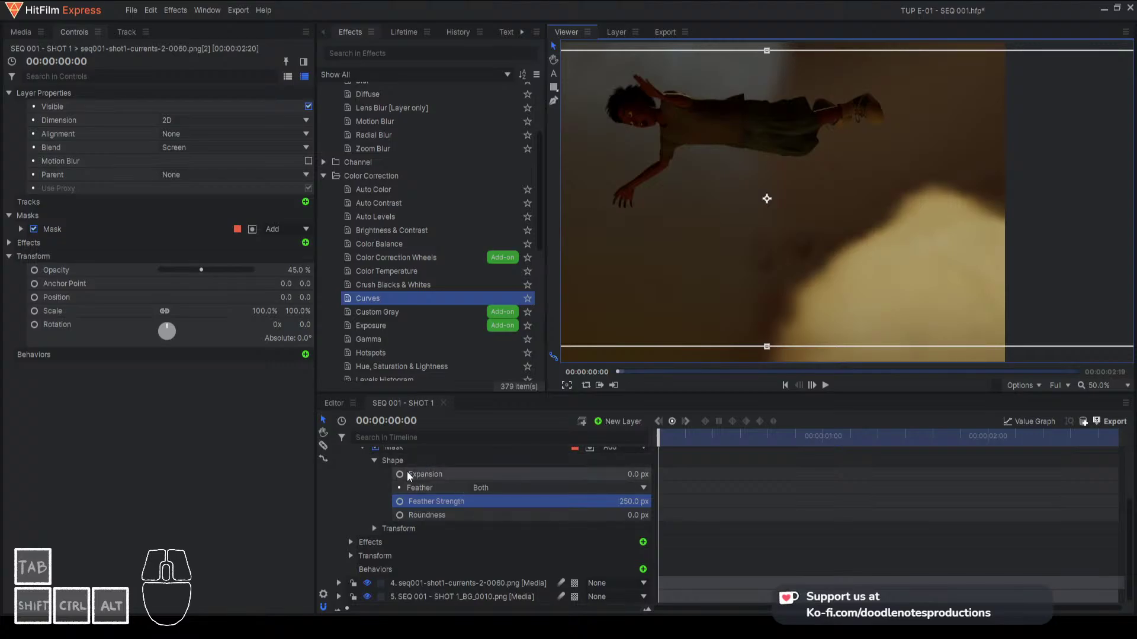
# Reset the Curves effect on the duplicated currents-2 layer to its default
pyautogui.scroll(3, 467, 457)
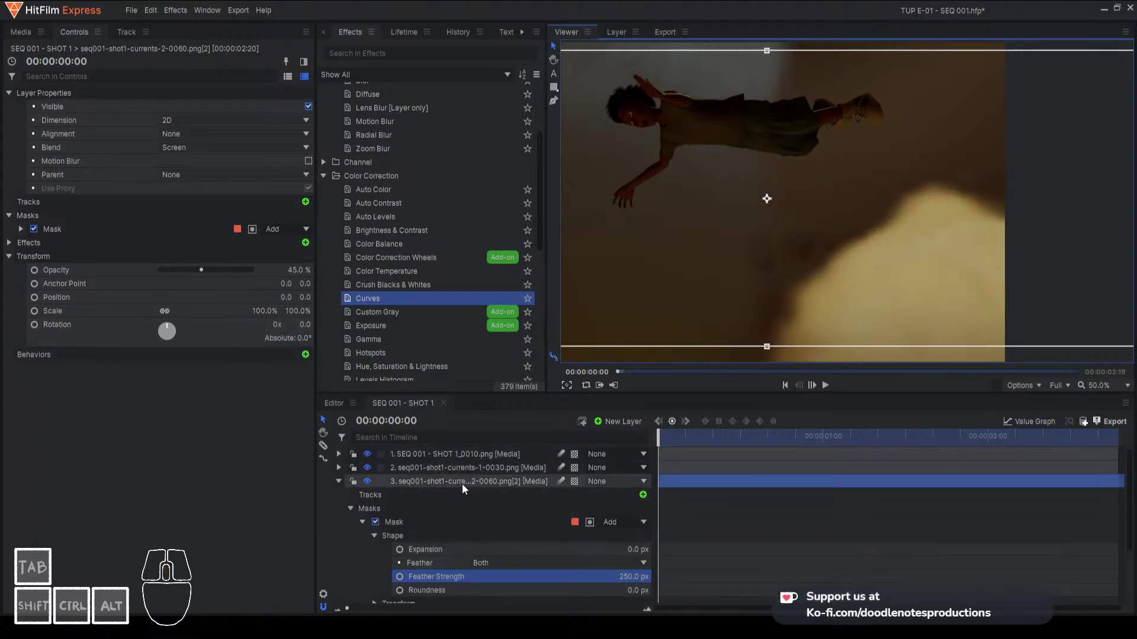
pyautogui.click(462, 484)
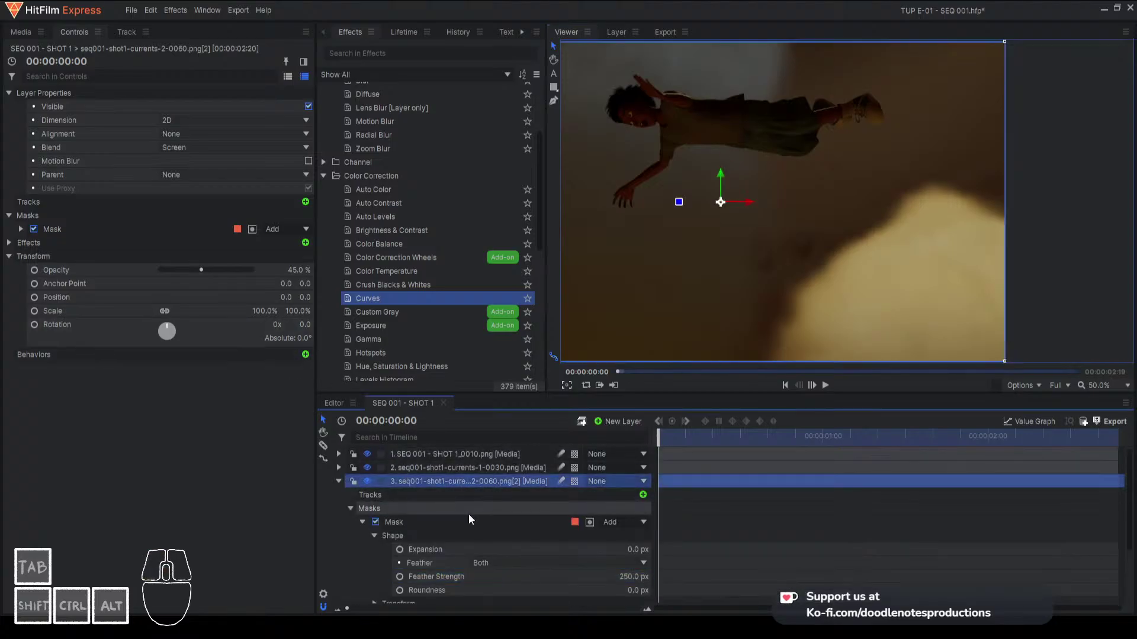
pyautogui.scroll(-2, 468, 516)
pyautogui.scroll(2, 452, 516)
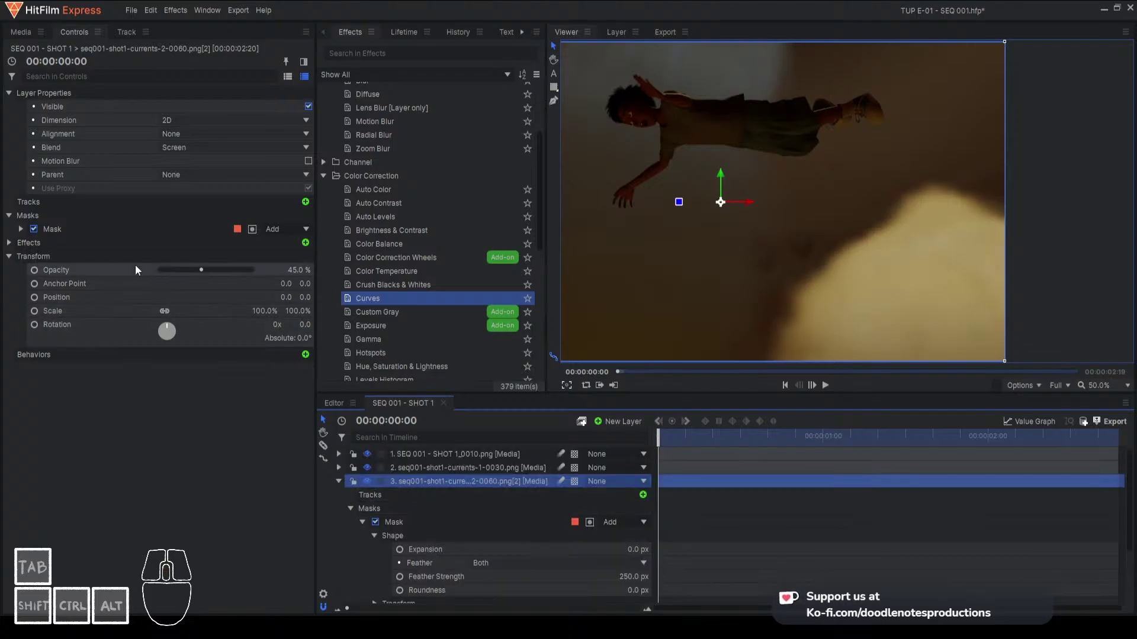
pyautogui.click(9, 243)
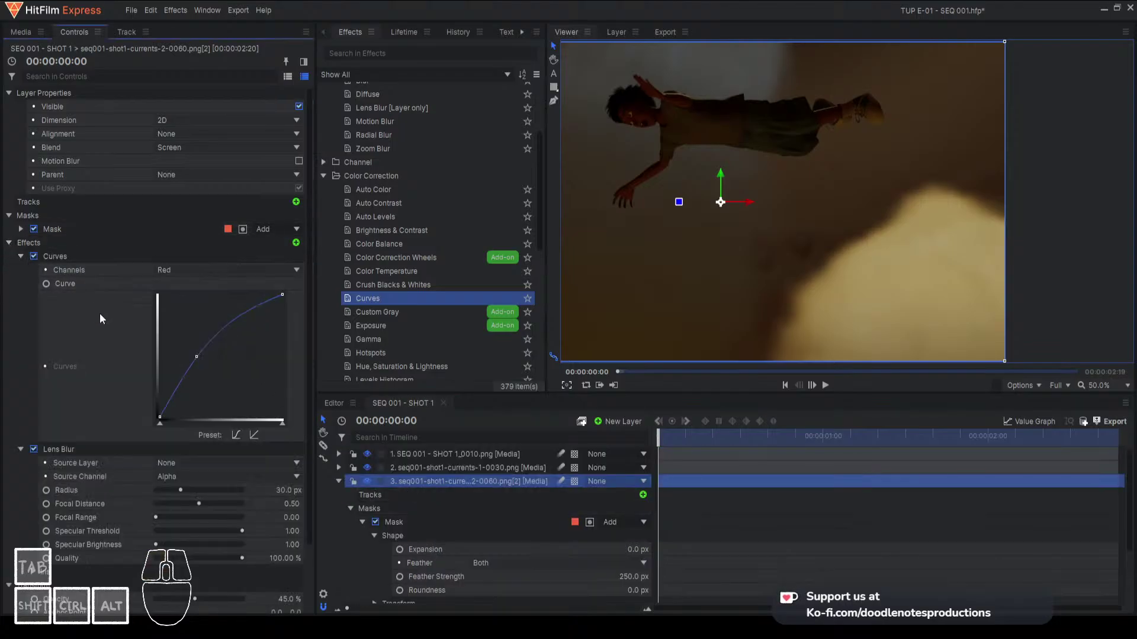
pyautogui.click(171, 270)
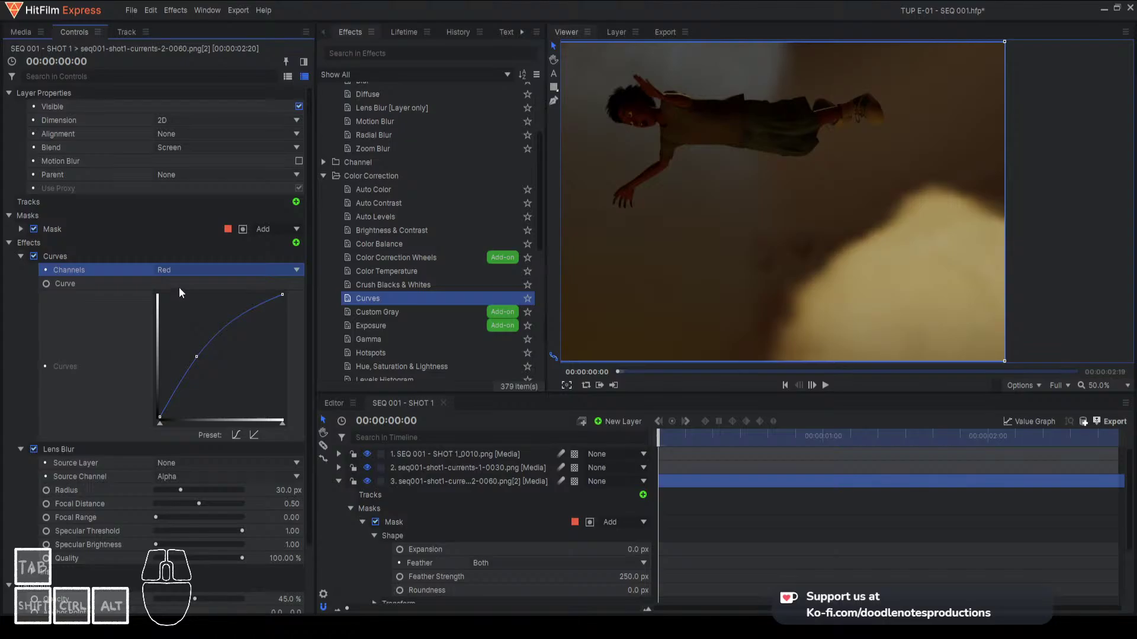
pyautogui.click(90, 261)
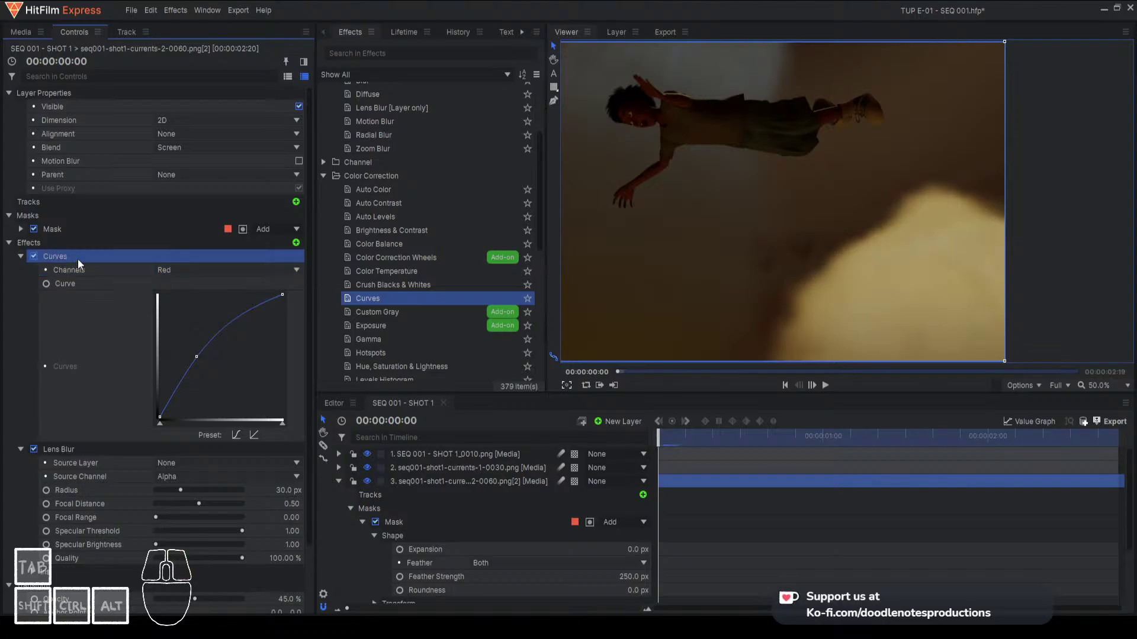
pyautogui.click(148, 332)
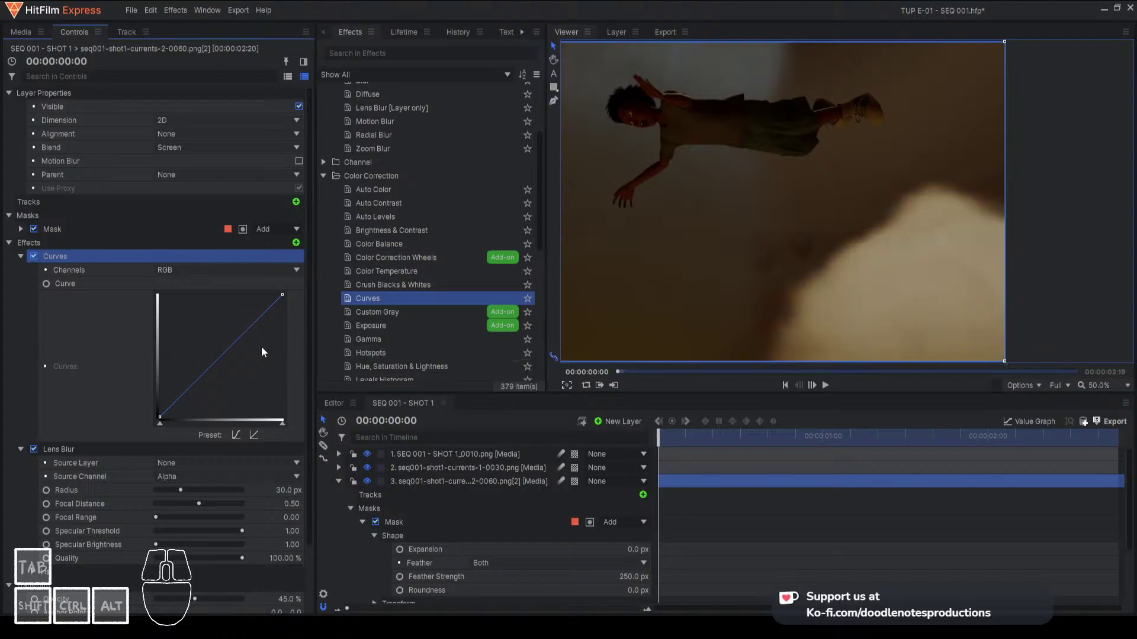
# Raise the midtones of the Blue curve on the duplicated currents-2 layer
pyautogui.click(208, 272)
pyautogui.click(194, 321)
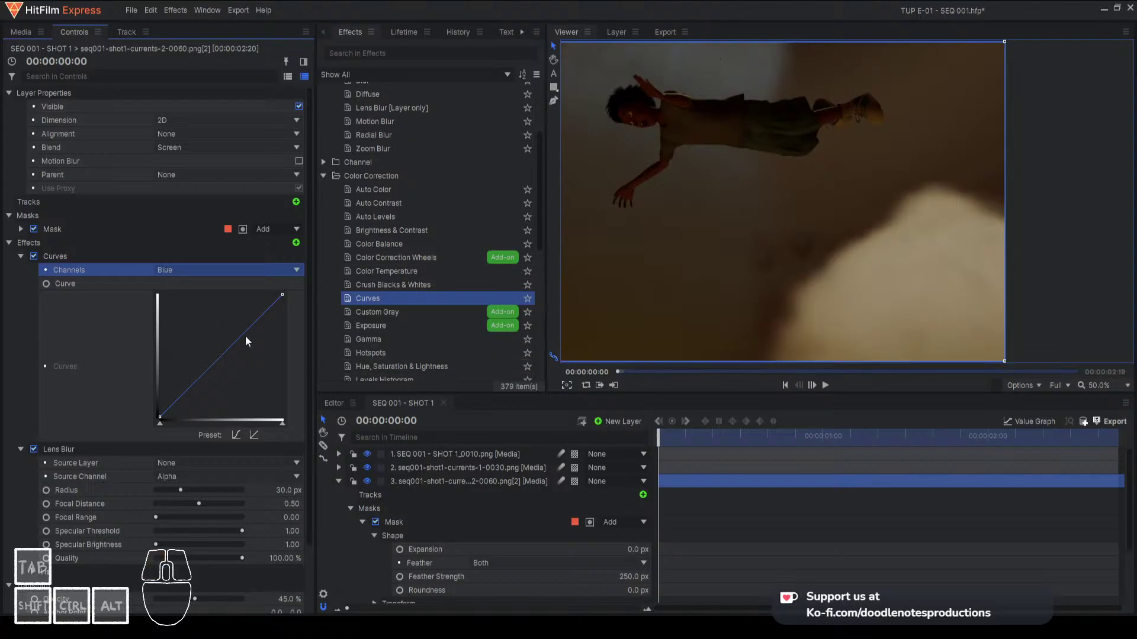
pyautogui.moveTo(225, 353); pyautogui.dragTo(214, 342)
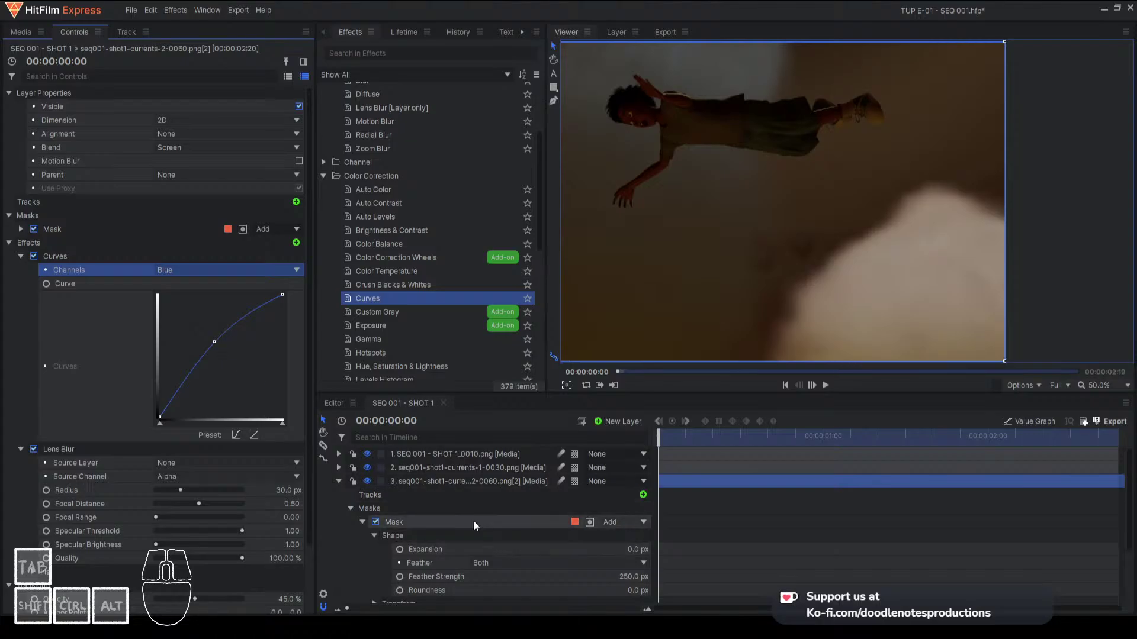
# Try a copy of the duplicate's mask on the original currents-2 layer in Subtract mode and delete it from that layer
pyautogui.click(401, 512)
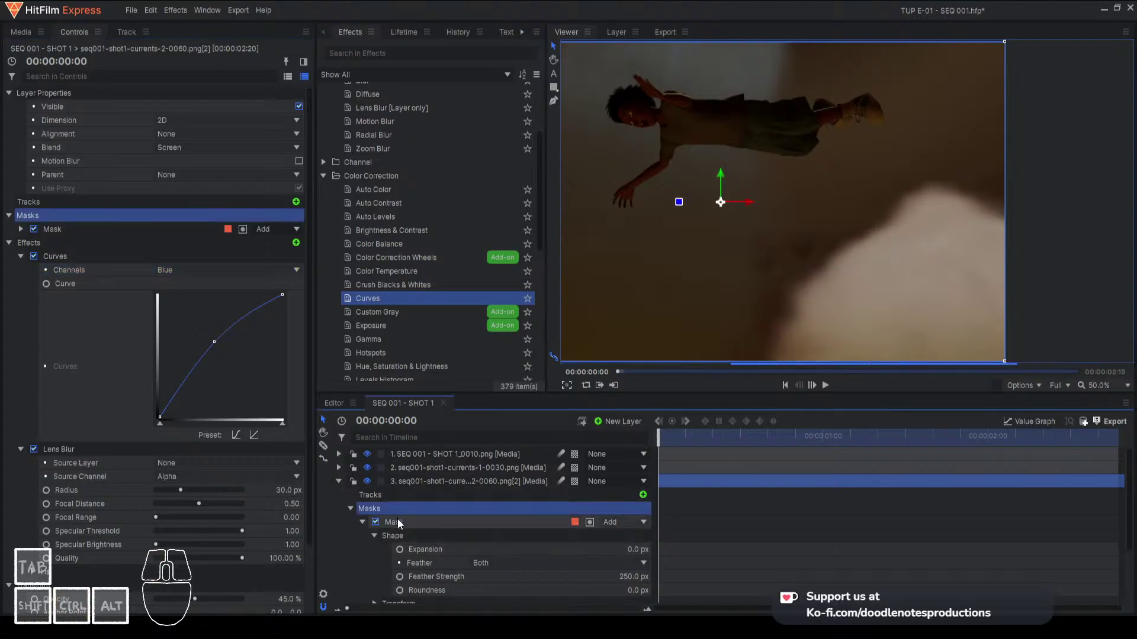
pyautogui.click(399, 520)
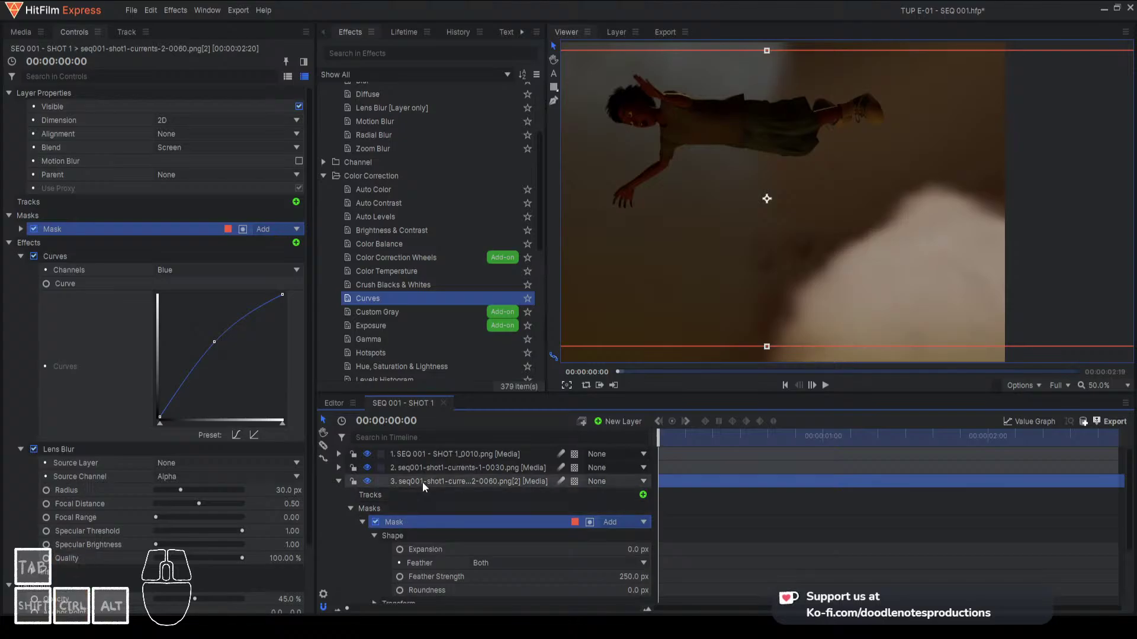
pyautogui.click(339, 481)
pyautogui.click(409, 496)
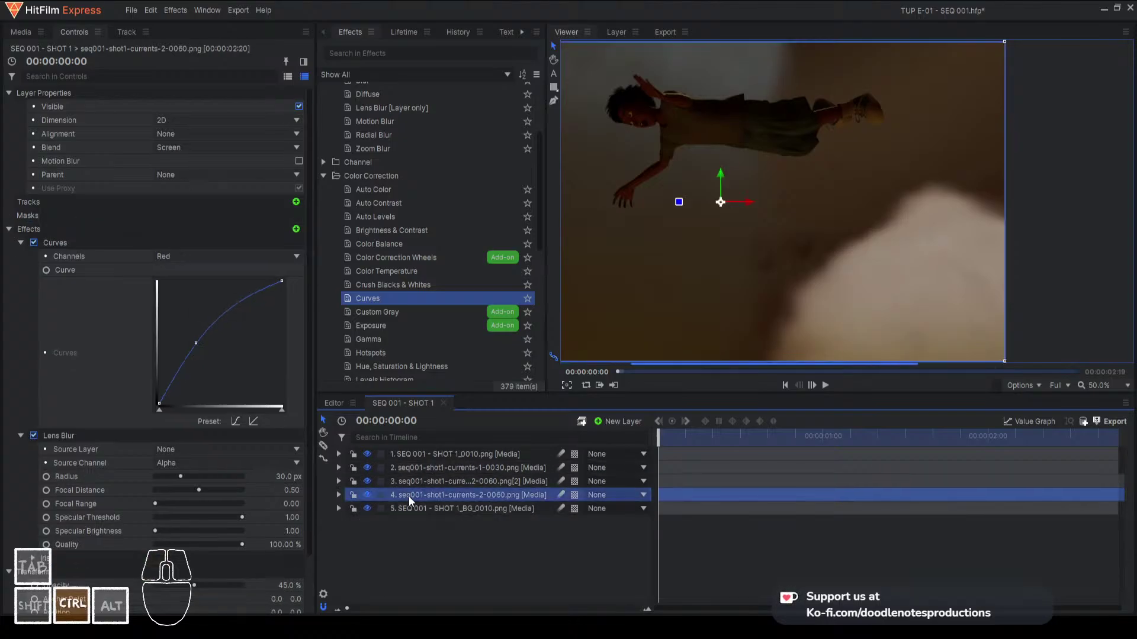
pyautogui.hotkey('ctrl', 'v')
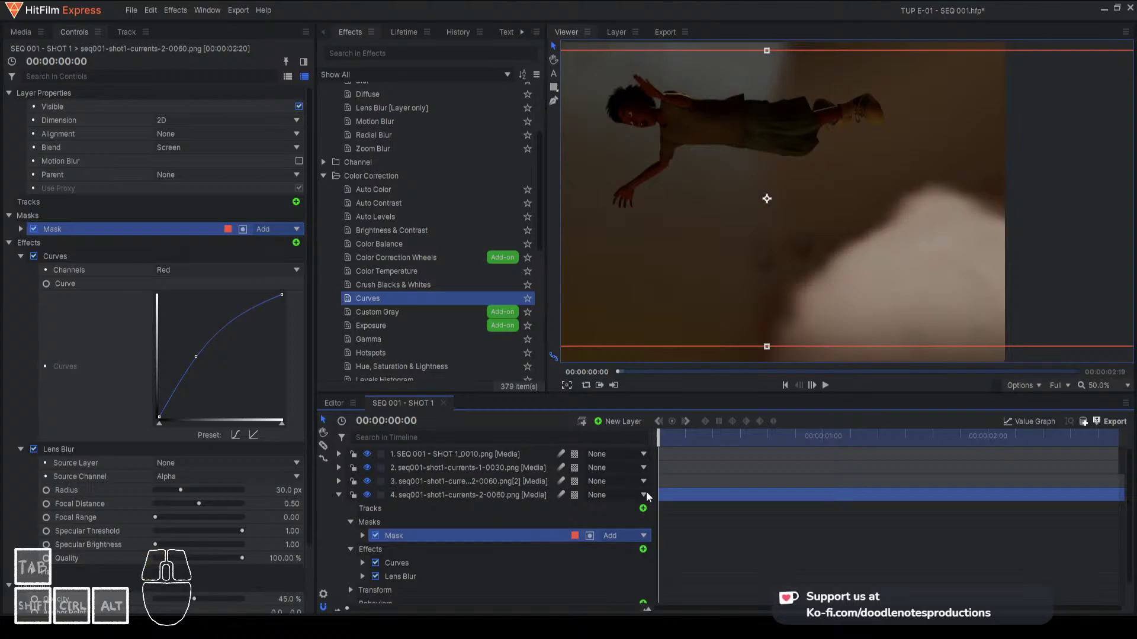
pyautogui.click(641, 517)
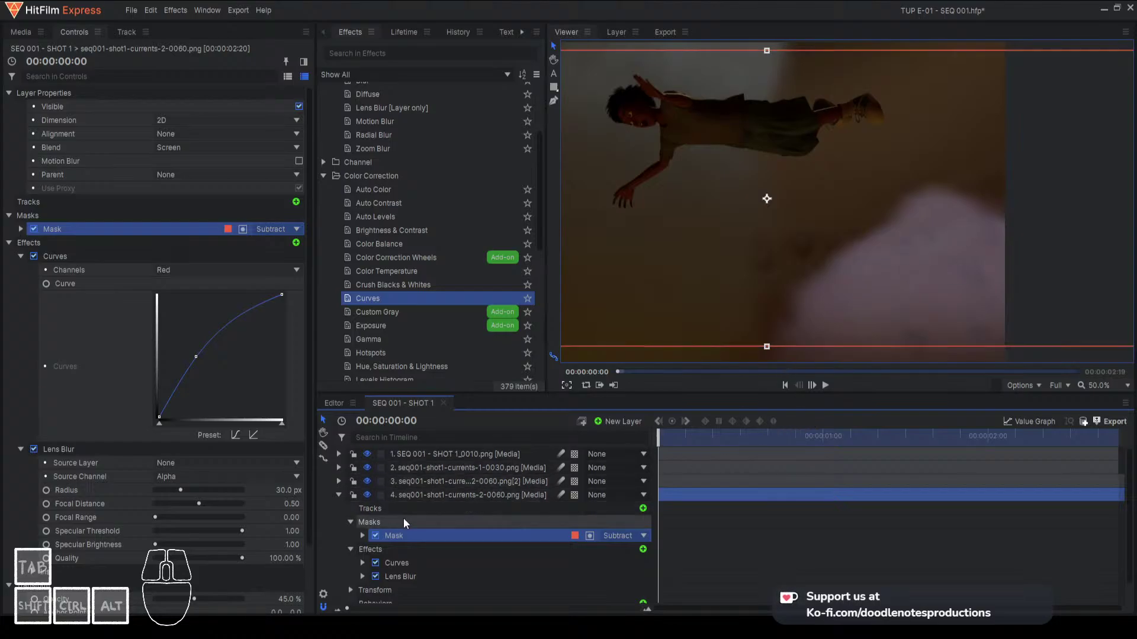
pyautogui.press('Delete')
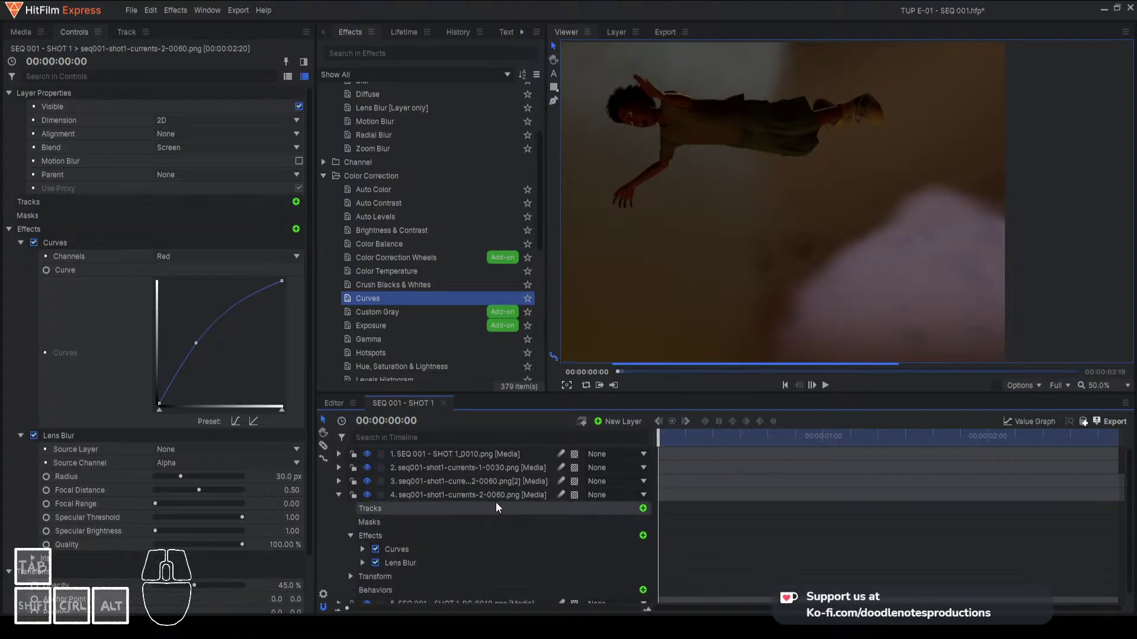
# Enable keyframing for the Expansion of the duplicated currents-2 layer's mask at 00:00:00:00
pyautogui.click(410, 482)
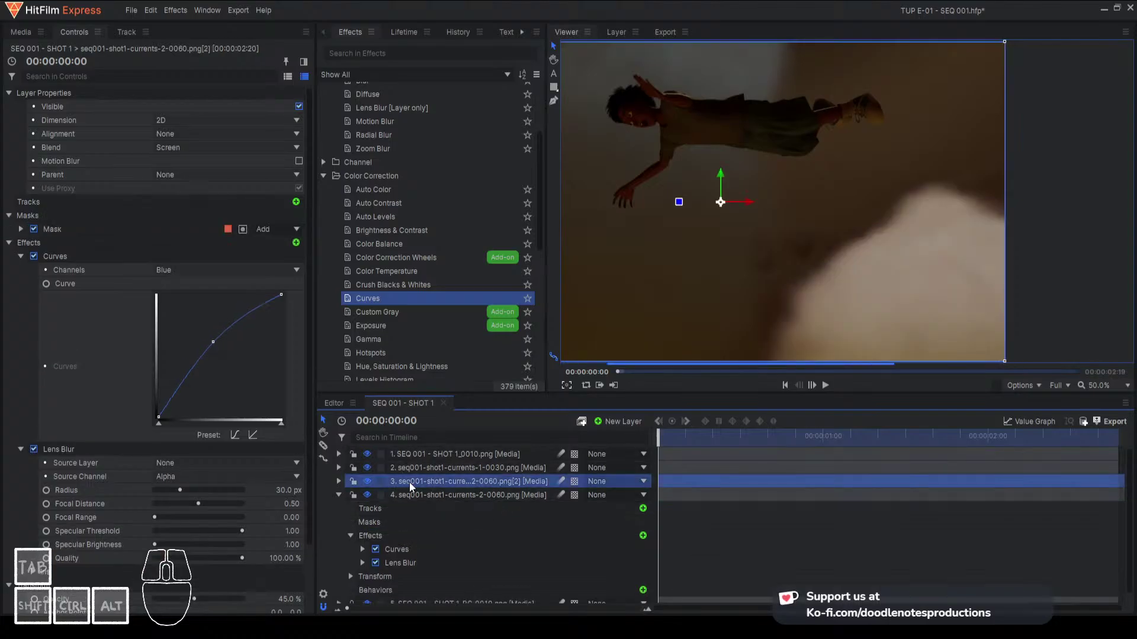
pyautogui.click(339, 494)
pyautogui.click(339, 481)
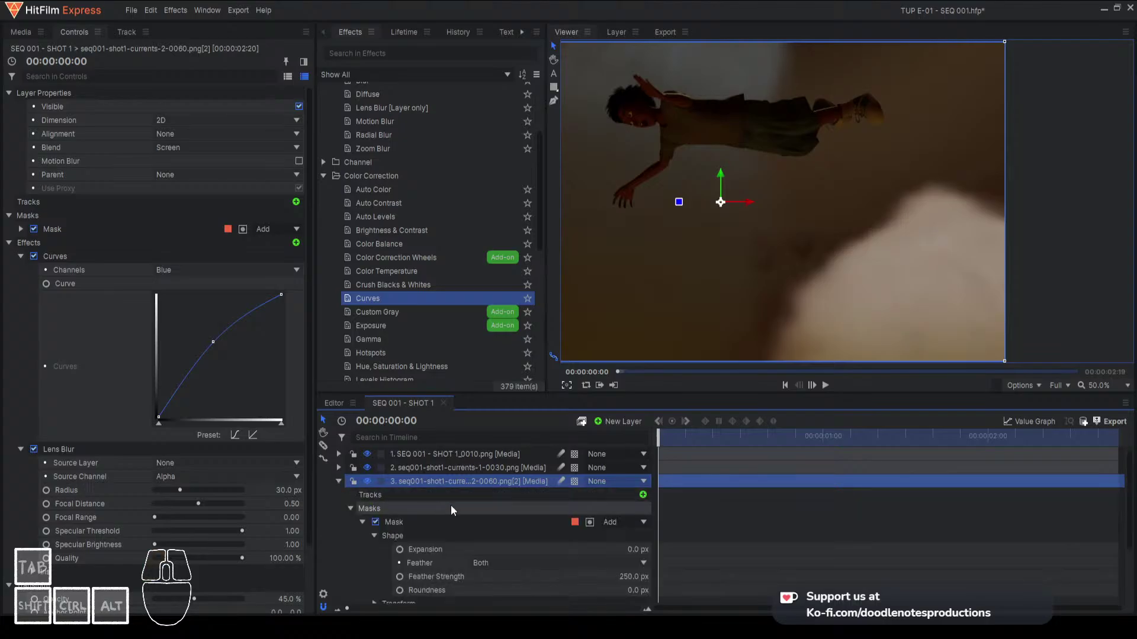
pyautogui.click(474, 522)
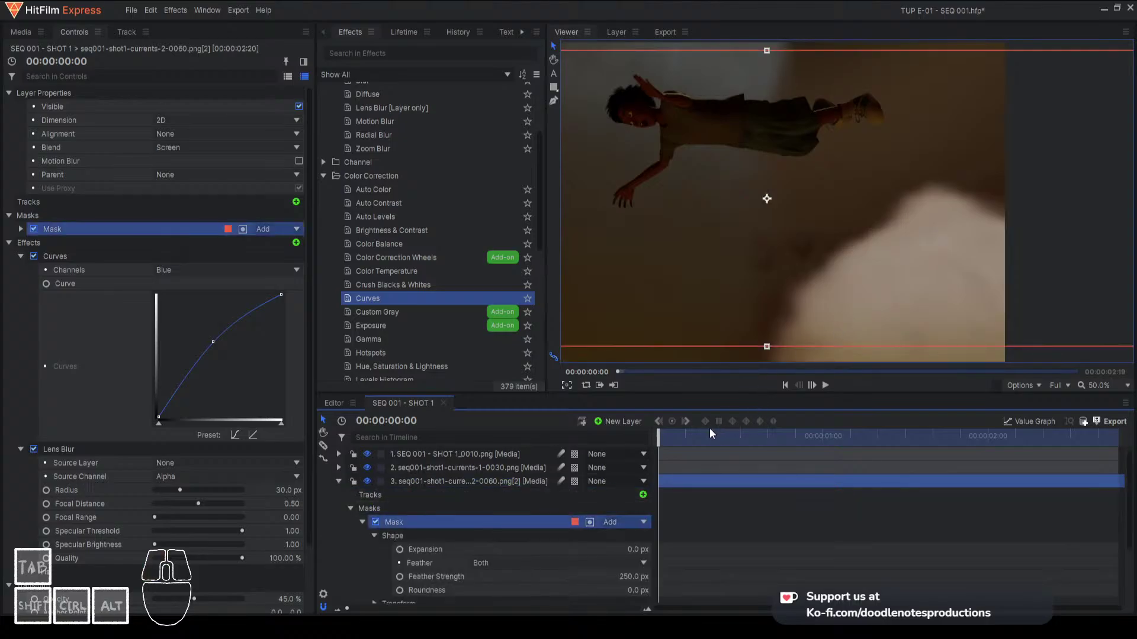
pyautogui.click(400, 549)
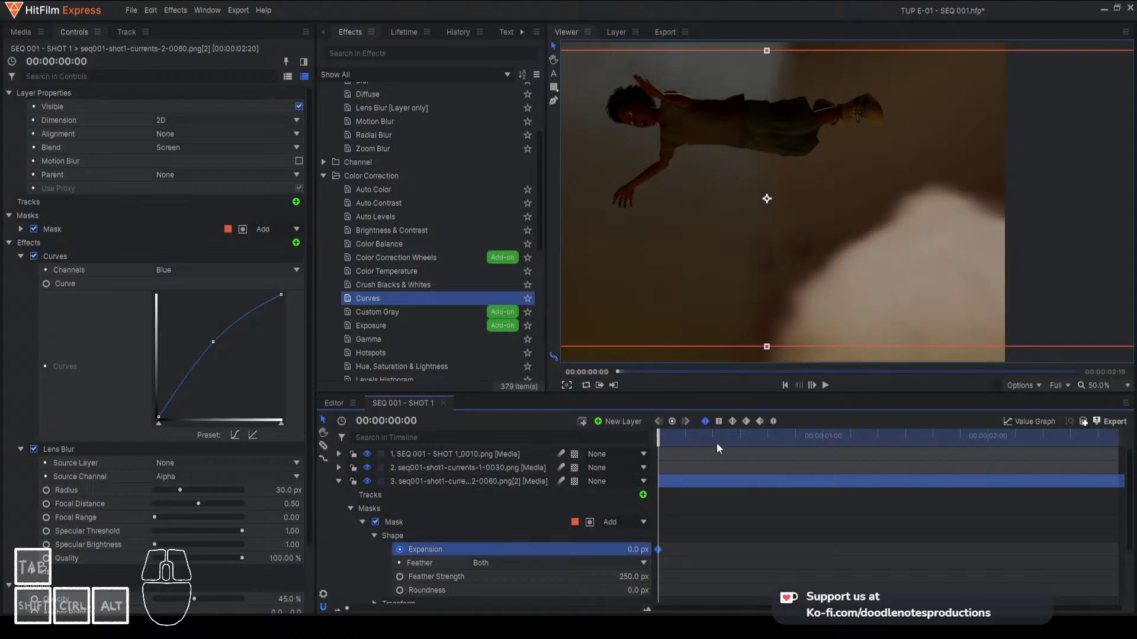
# Try moving the duplicate's mask upward out of the frame at 00:00:00:14, then undo the move
pyautogui.moveTo(716, 443); pyautogui.dragTo(751, 441)
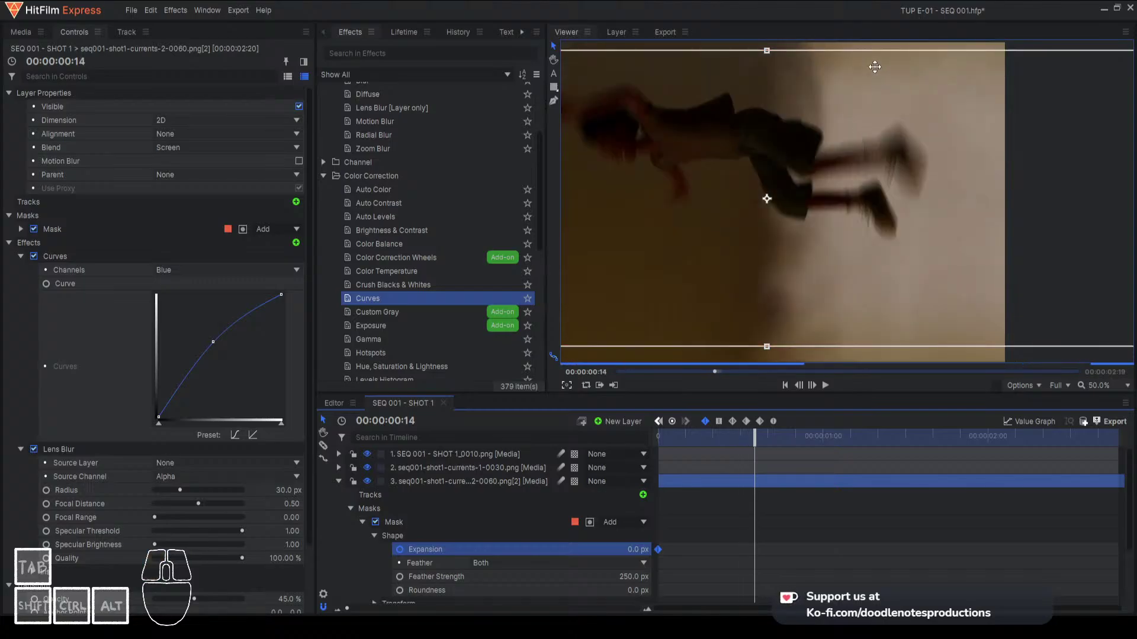
pyautogui.scroll(-2, 832, 117)
pyautogui.moveTo(805, 119); pyautogui.dragTo(797, 3)
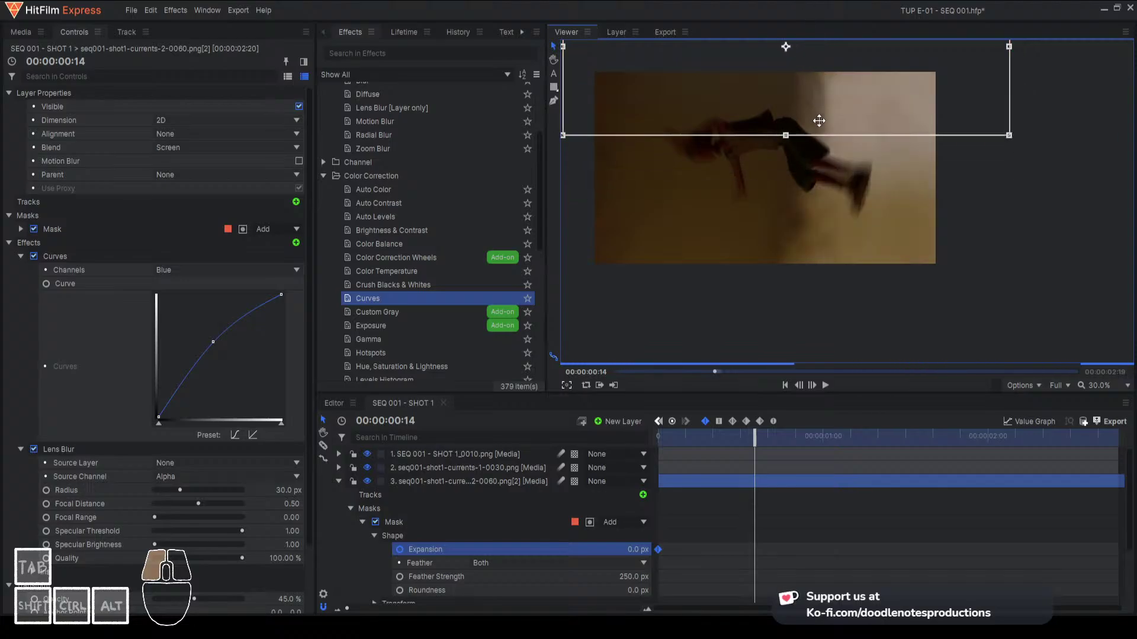
pyautogui.moveTo(817, 122); pyautogui.dragTo(821, 49)
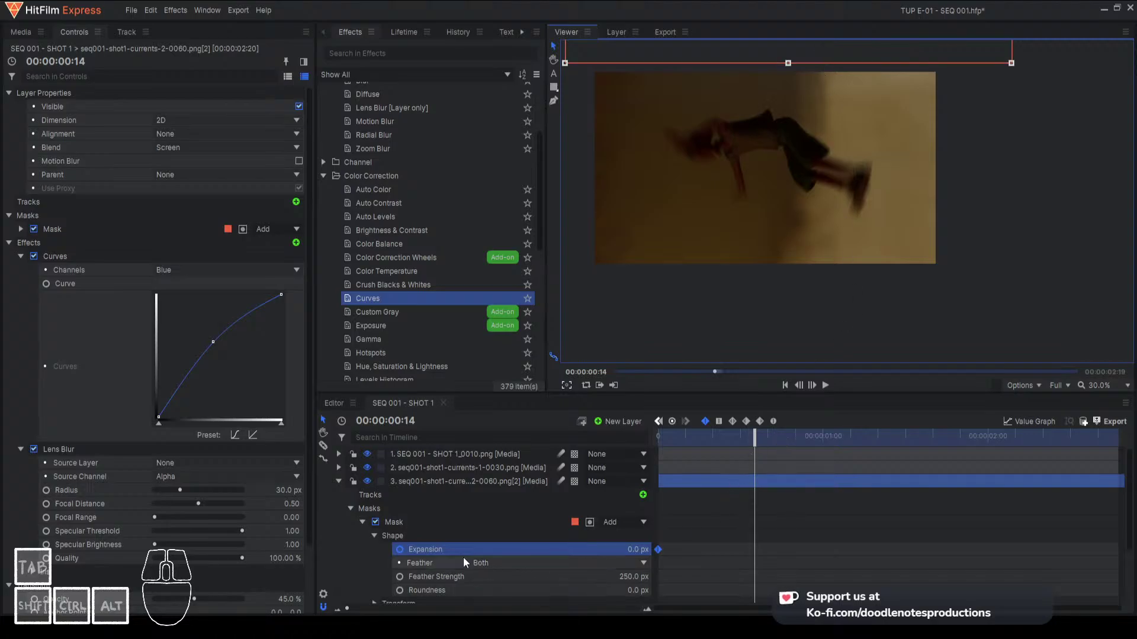
pyautogui.scroll(-3, 379, 559)
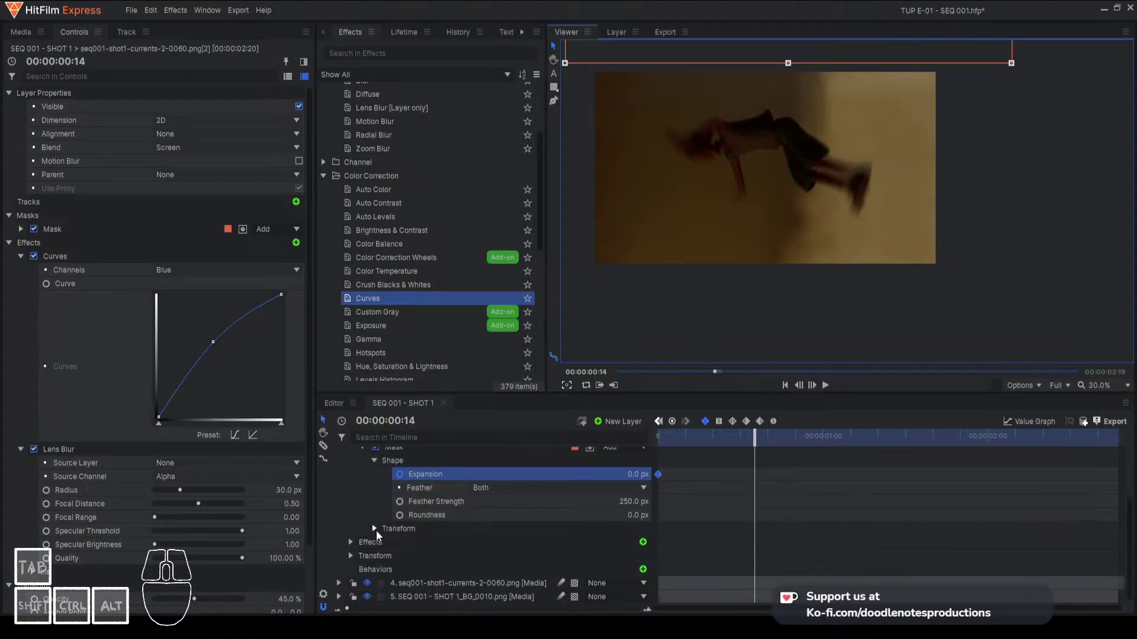
pyautogui.click(376, 530)
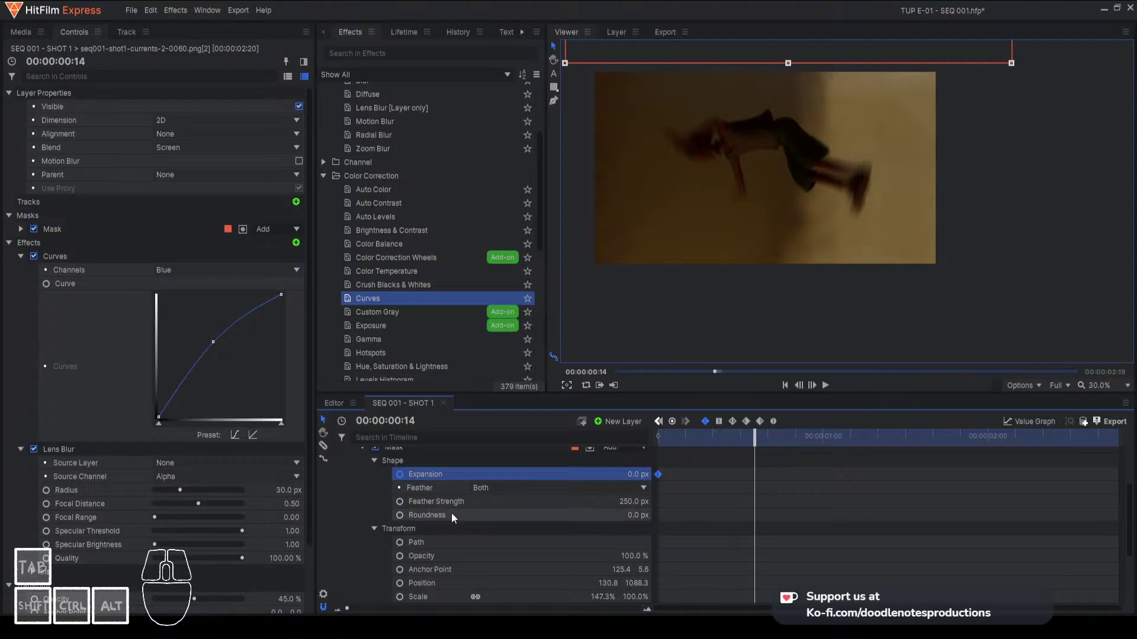
pyautogui.hotkey('ctrl', 'z')
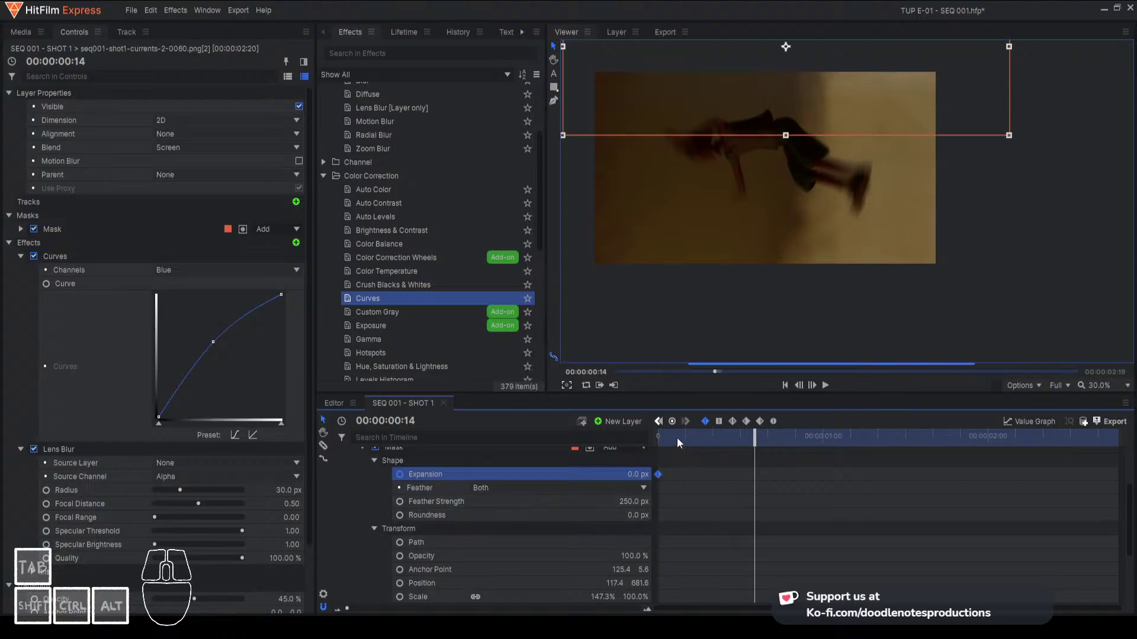
# Enable keyframing for the mask's Path and Position at 00:00:00:00
pyautogui.moveTo(676, 438); pyautogui.dragTo(638, 445)
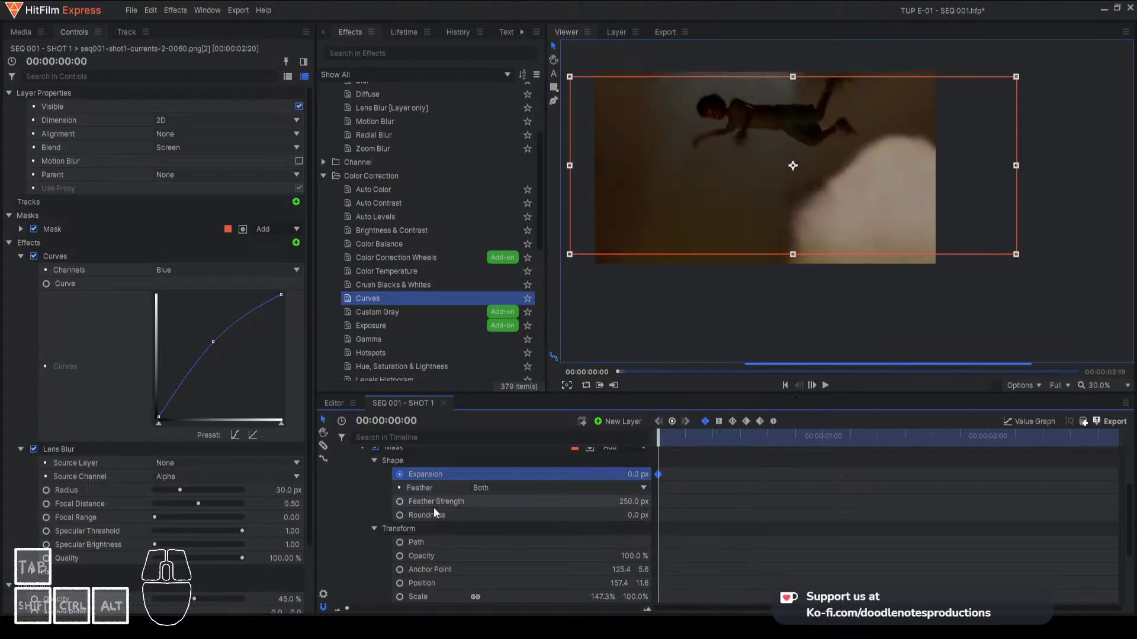
pyautogui.click(399, 544)
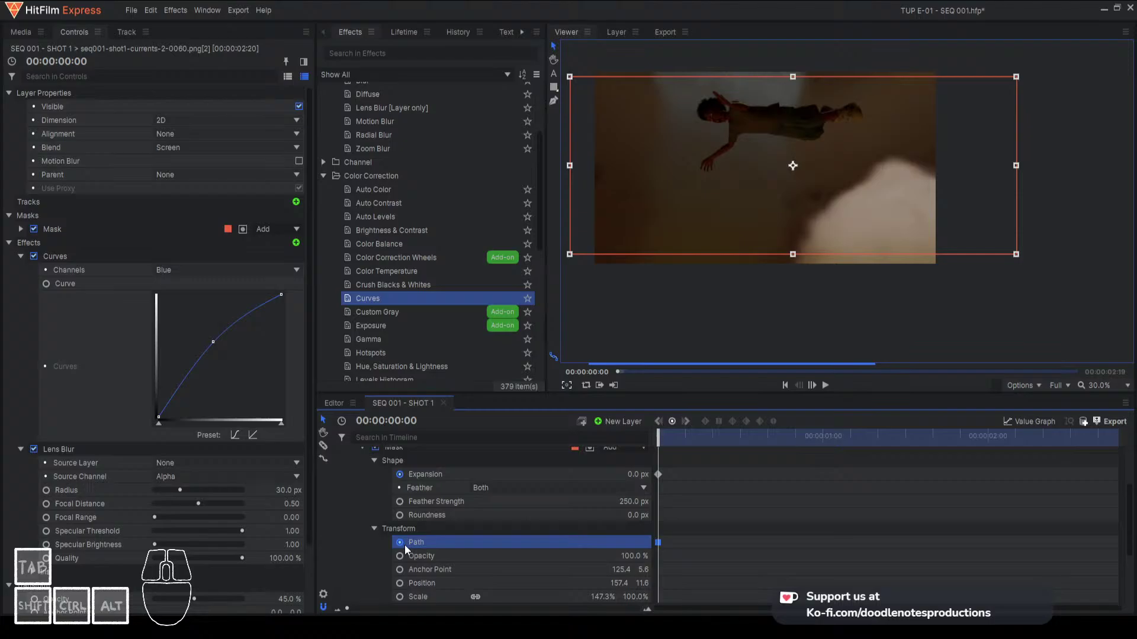
pyautogui.click(400, 584)
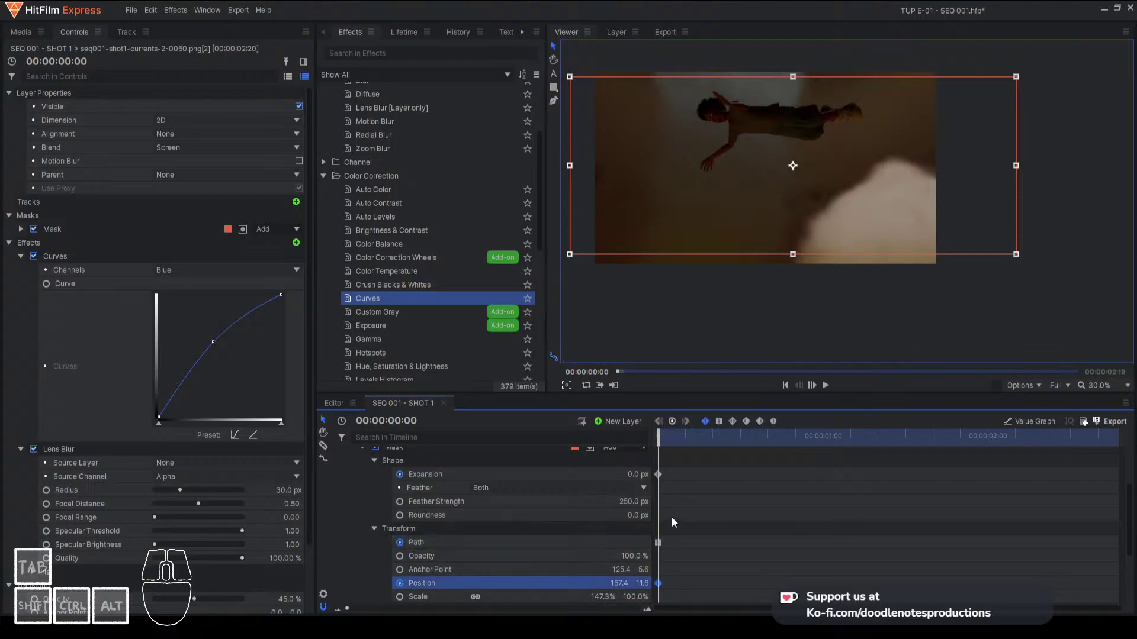
# At 00:00:00:10, move the mask up to a Position of about 164, 985 so it sits mostly above the image
pyautogui.click(709, 439)
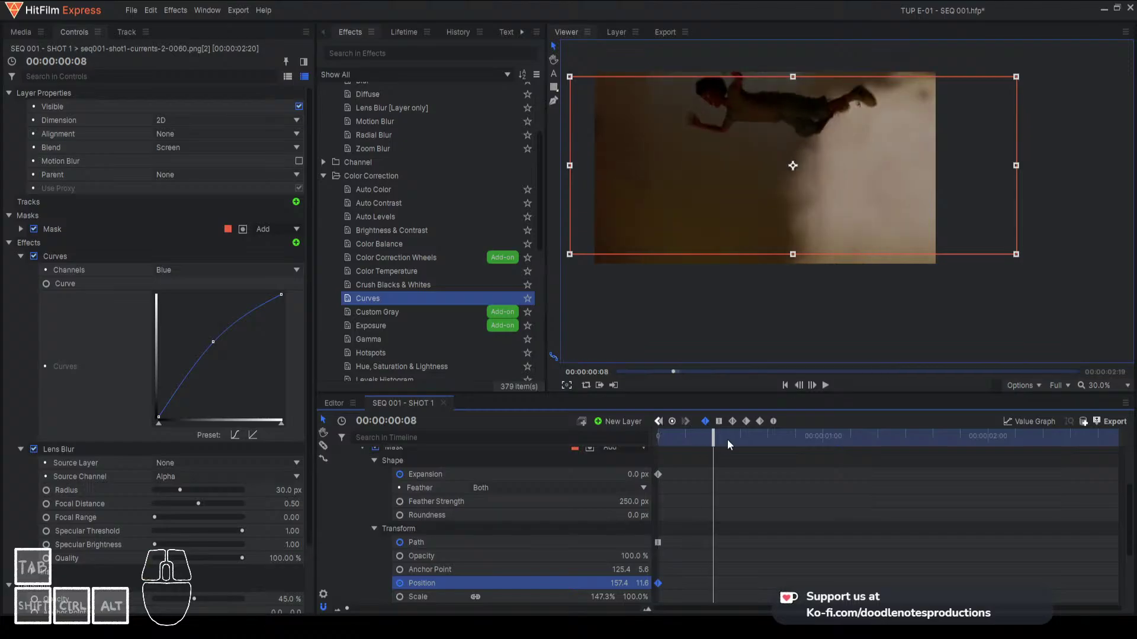
pyautogui.click(728, 441)
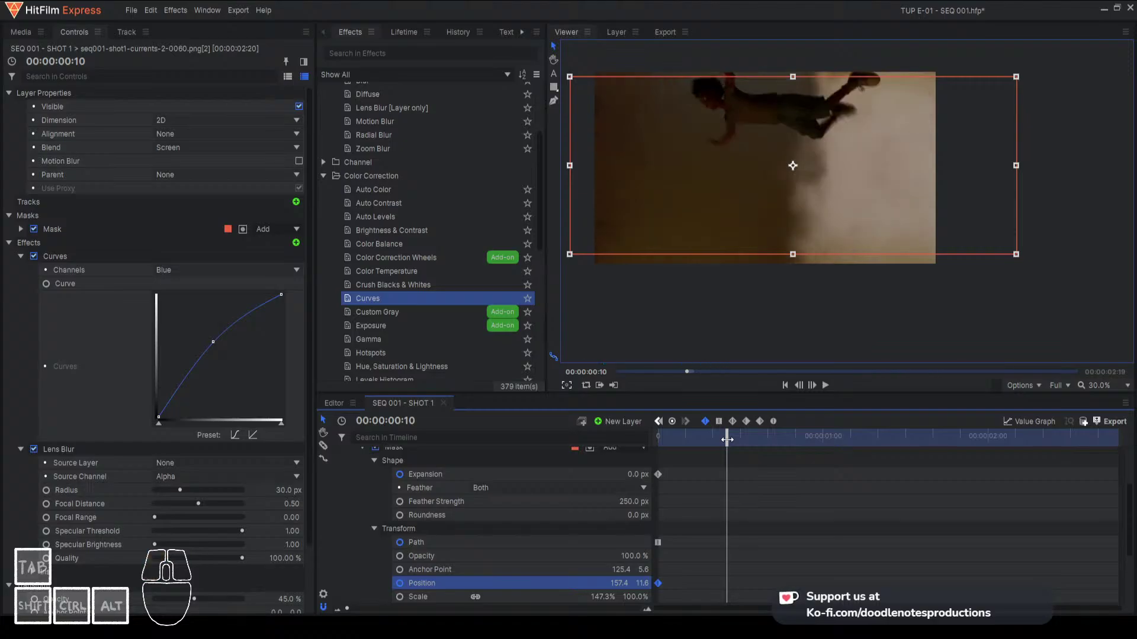
pyautogui.moveTo(842, 180); pyautogui.dragTo(876, 64)
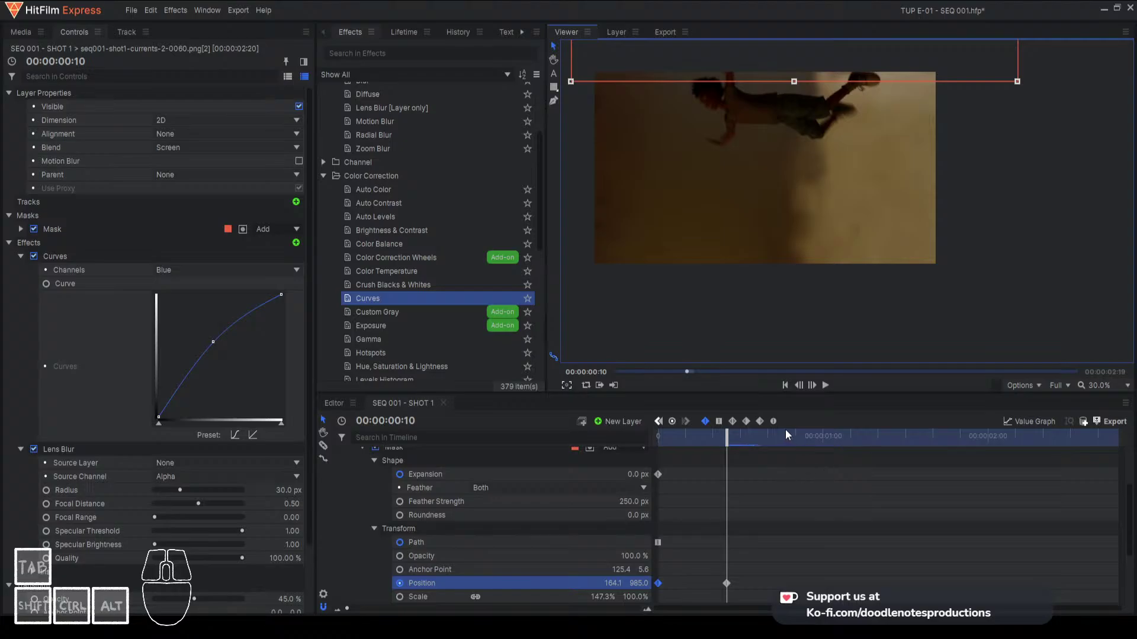
# At 00:00:00:18, move the mask farther up until it lies completely above the image
pyautogui.moveTo(736, 442); pyautogui.dragTo(762, 438)
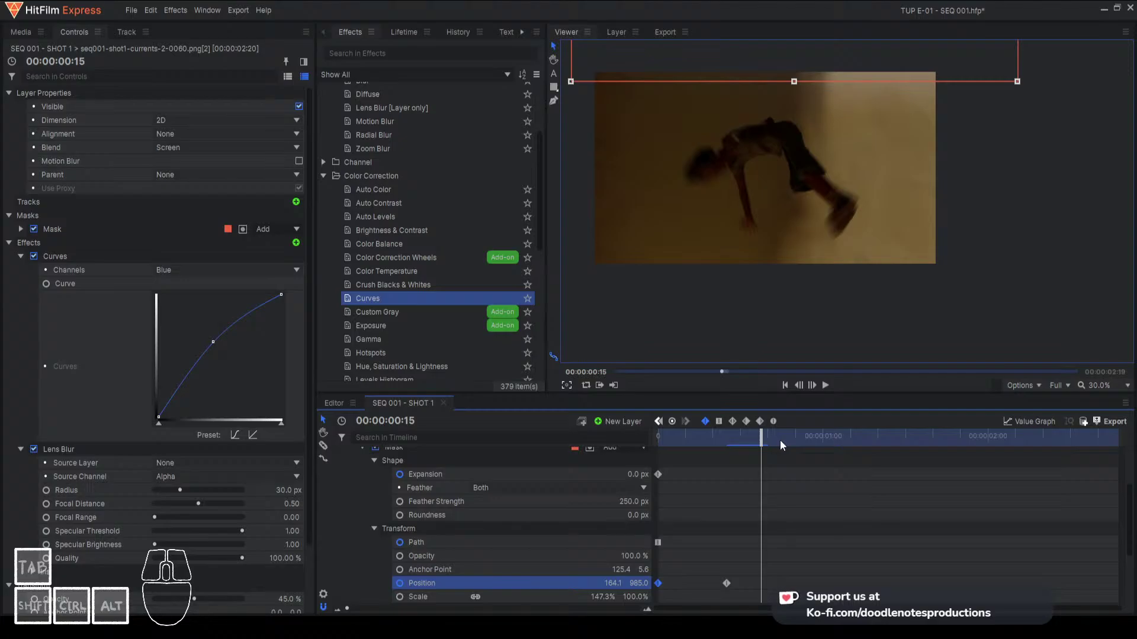
pyautogui.click(781, 439)
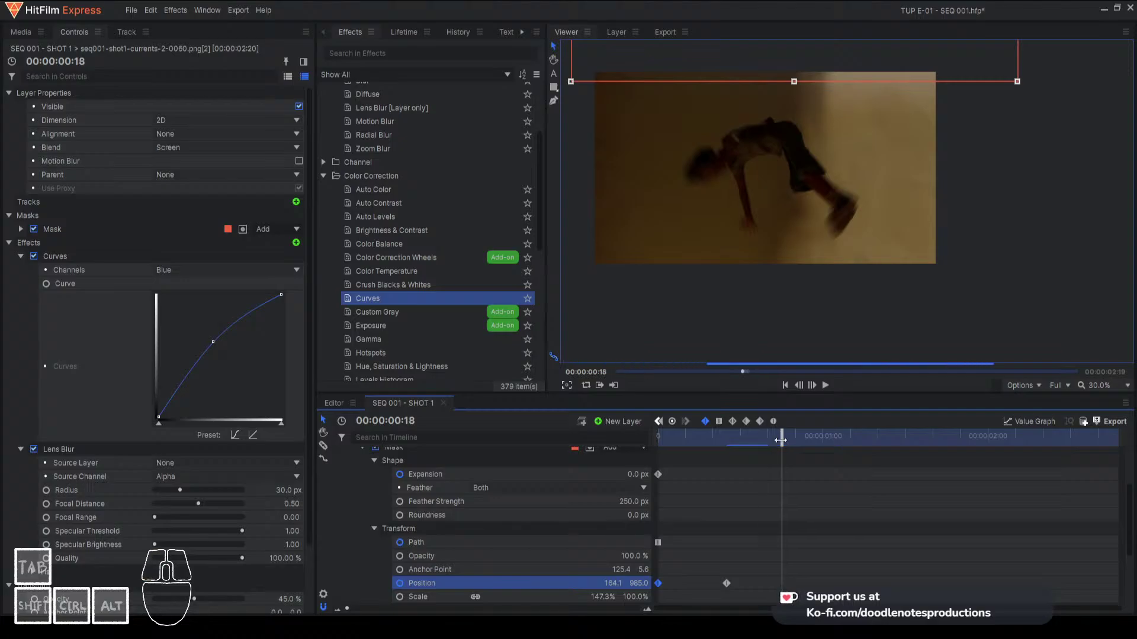
pyautogui.scroll(1, 910, 127)
pyautogui.scroll(-2, 910, 127)
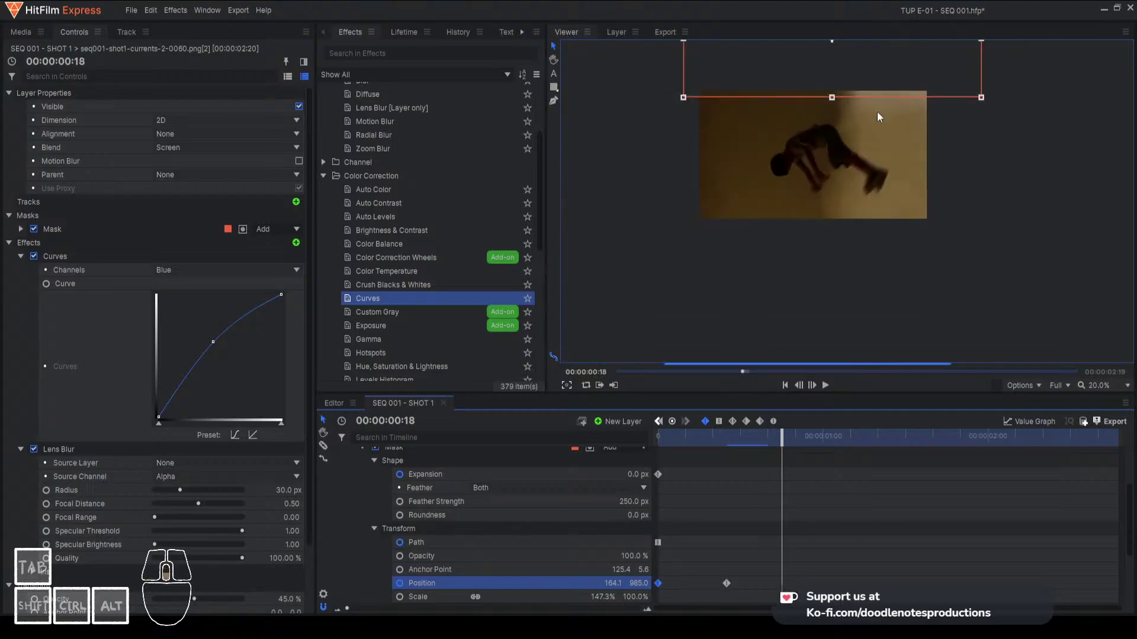
pyautogui.moveTo(846, 52); pyautogui.dragTo(845, 8)
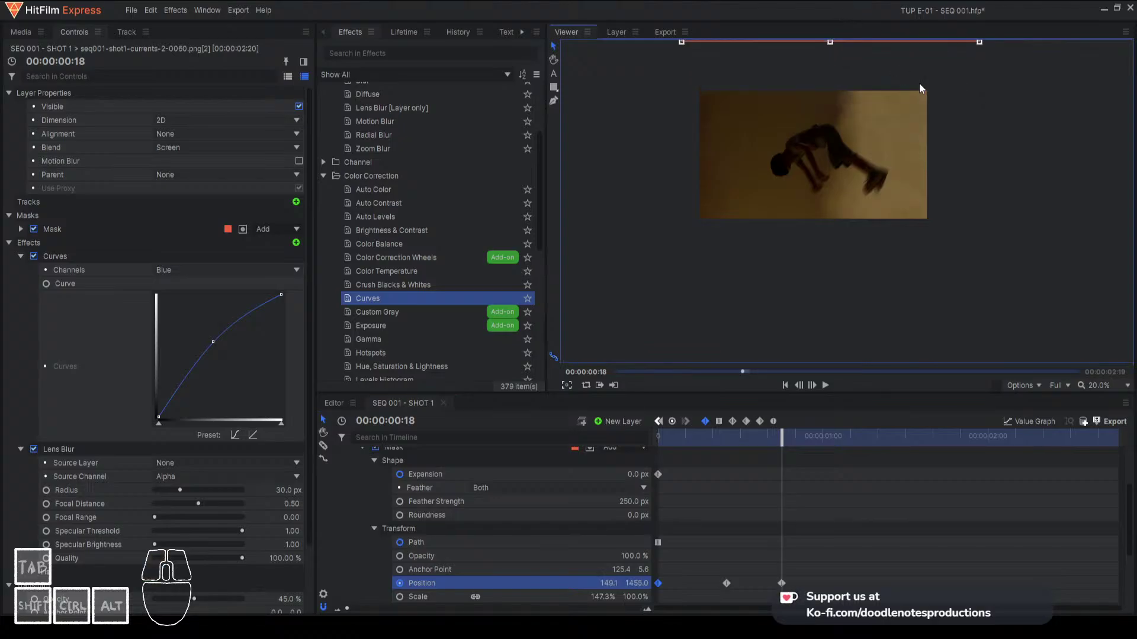
# Copy the animated mask from the duplicated currents-2 layer onto the original currents-2 layer at 00:00:00:00
pyautogui.moveTo(670, 439); pyautogui.dragTo(654, 440)
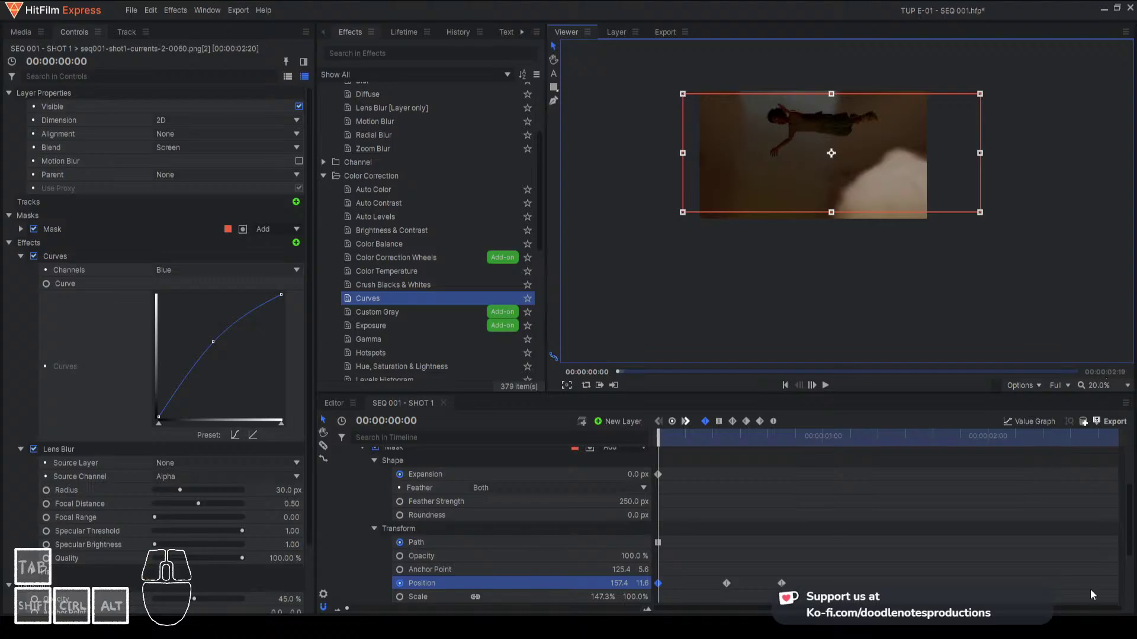
pyautogui.click(1104, 577)
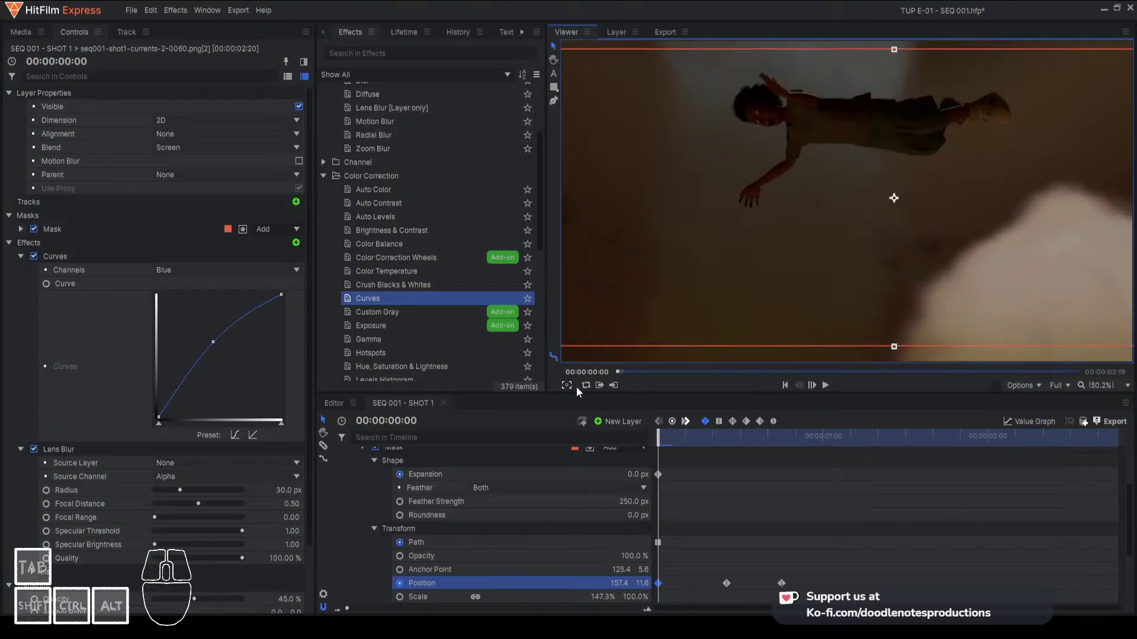
pyautogui.click(420, 463)
pyautogui.scroll(1, 421, 467)
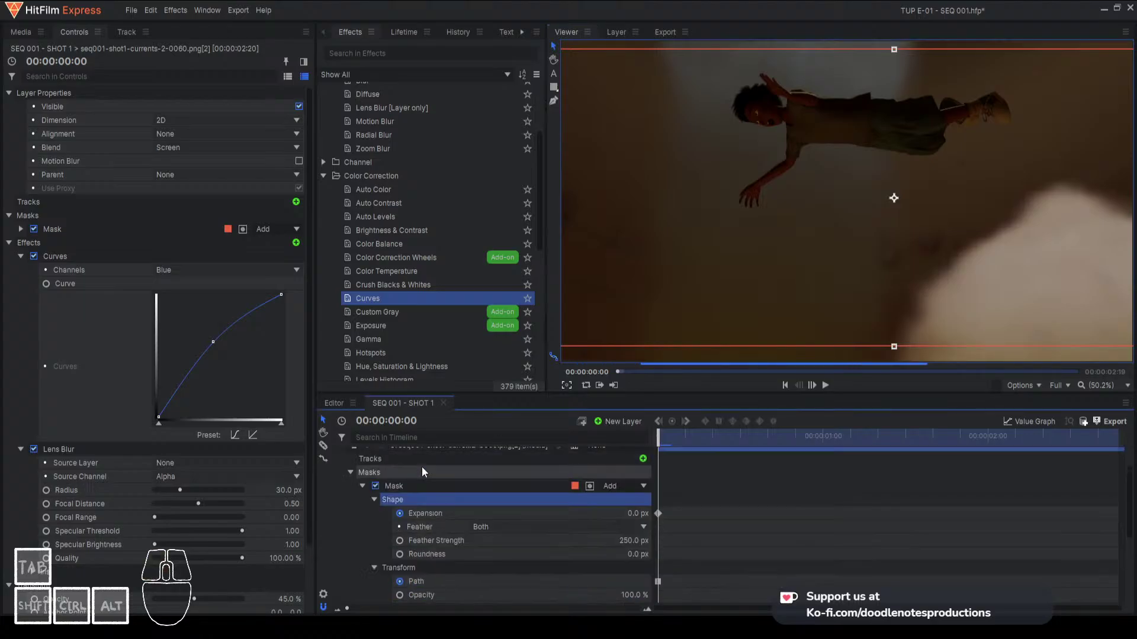
pyautogui.click(416, 485)
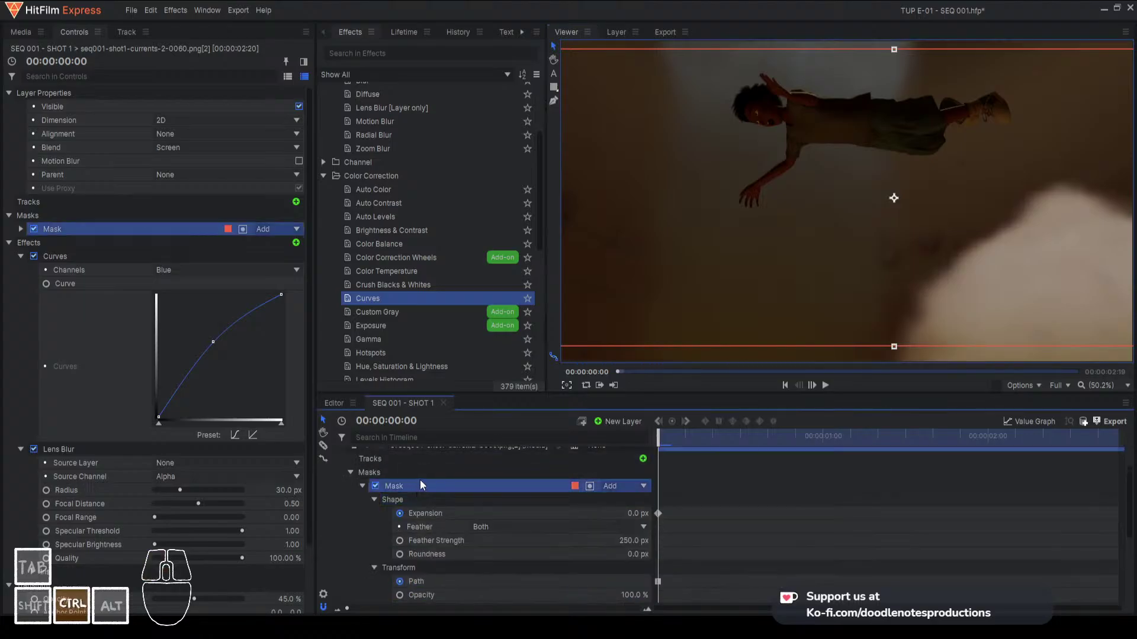
pyautogui.scroll(2, 373, 488)
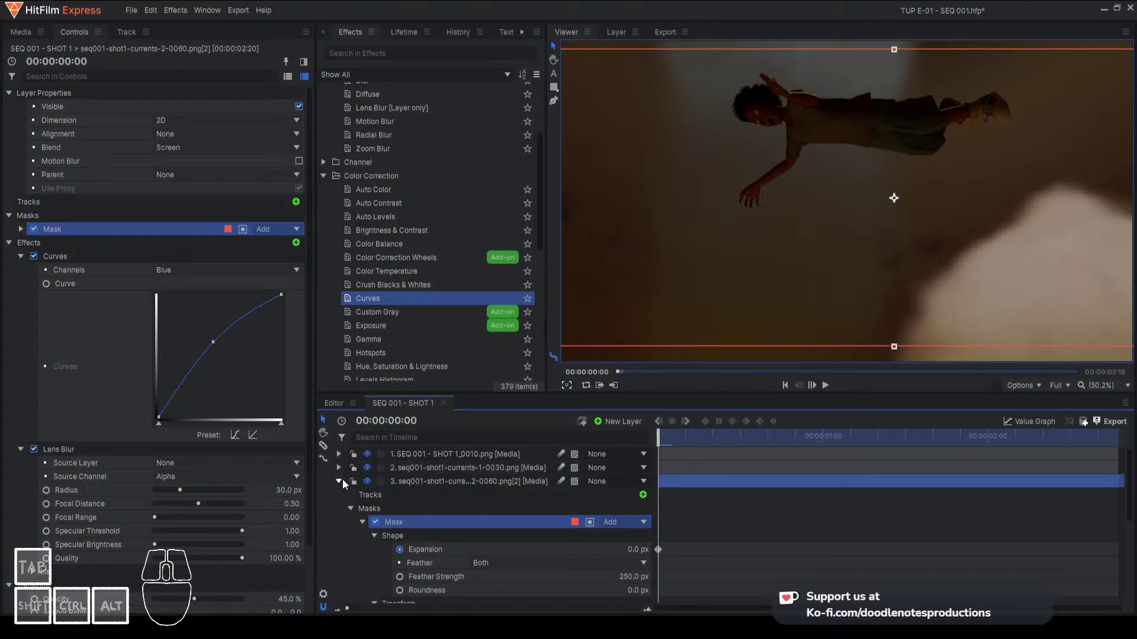
pyautogui.click(341, 480)
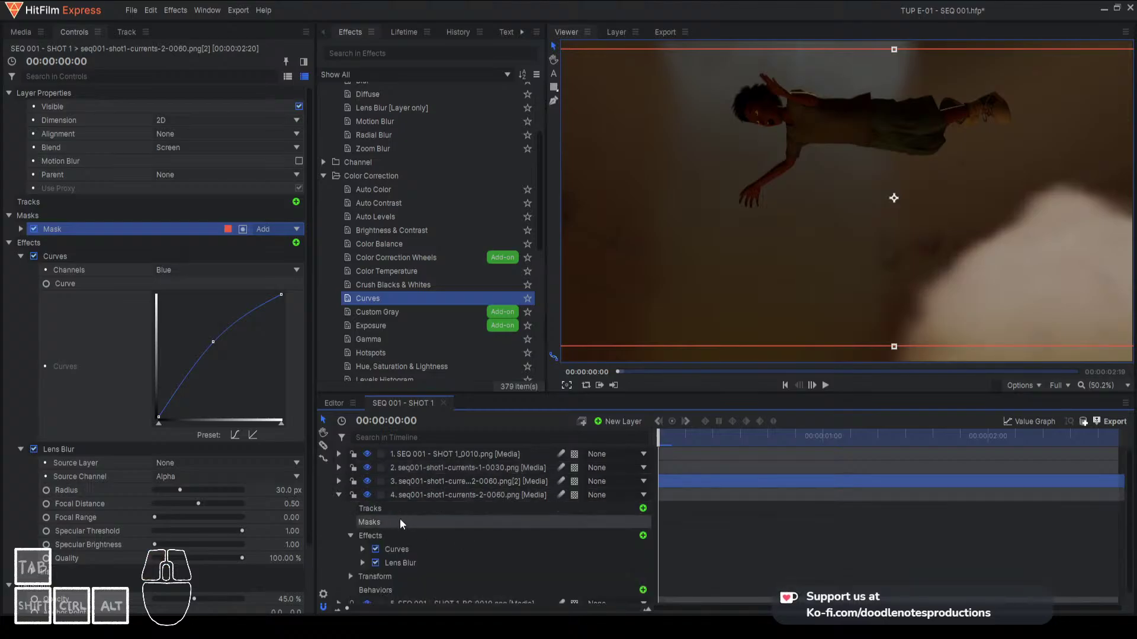
pyautogui.click(422, 495)
pyautogui.hotkey('ctrl', 'v')
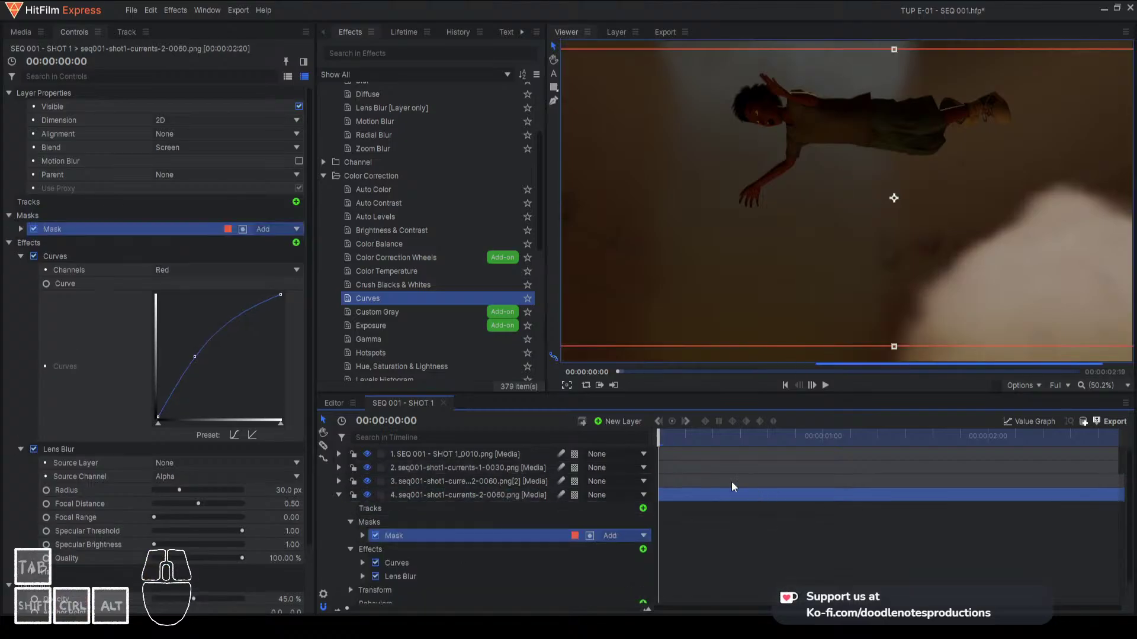
# Set the pasted mask's mode to Subtract and check the composite at 00:00:00:10
pyautogui.click(628, 534)
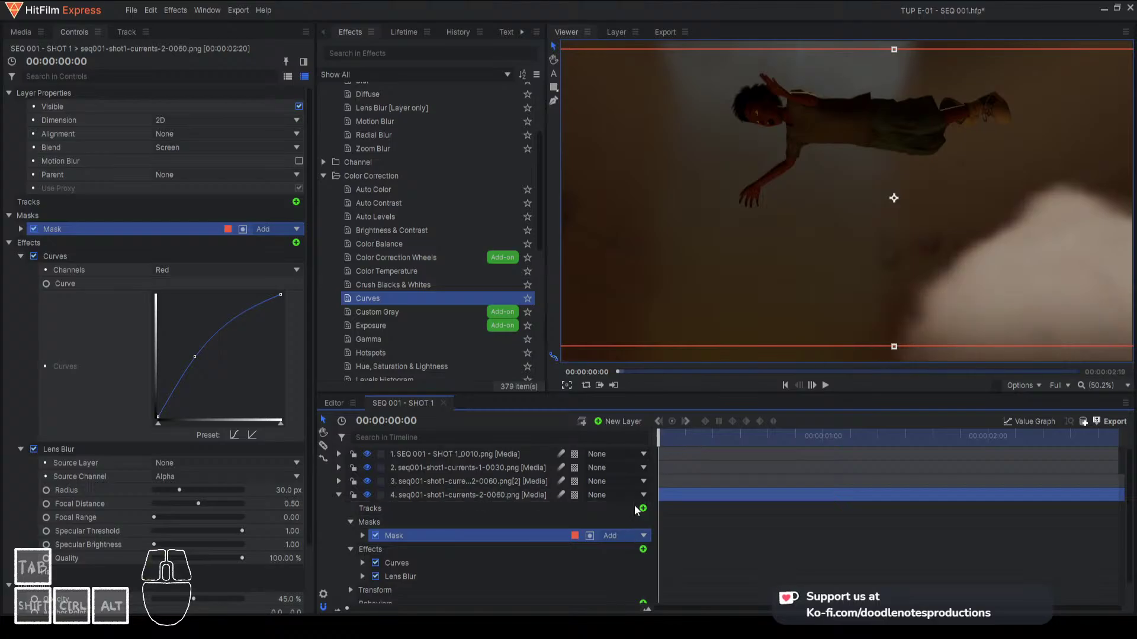
pyautogui.click(635, 507)
pyautogui.click(727, 436)
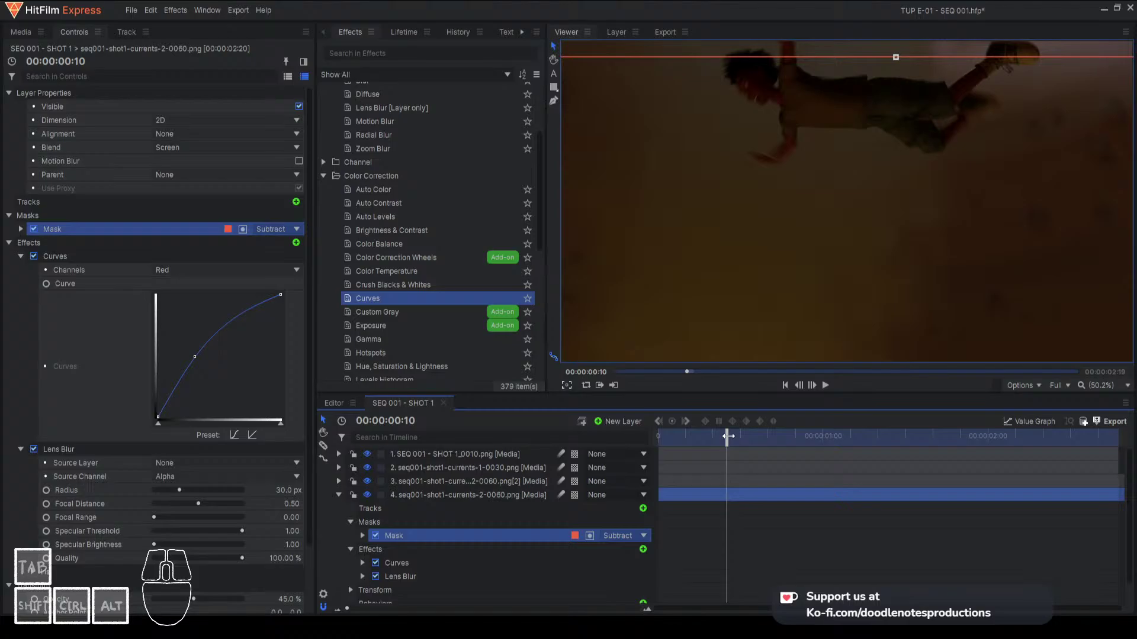
# Examine the transform keyframes of the pasted mask on the original currents-2 layer
pyautogui.click(487, 496)
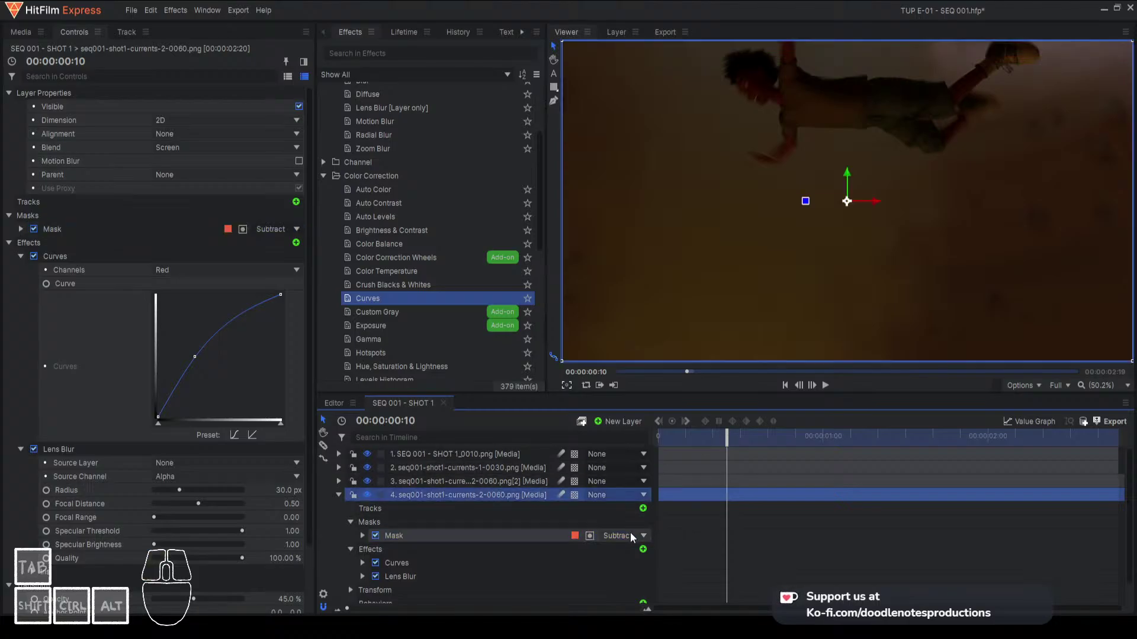
pyautogui.click(517, 531)
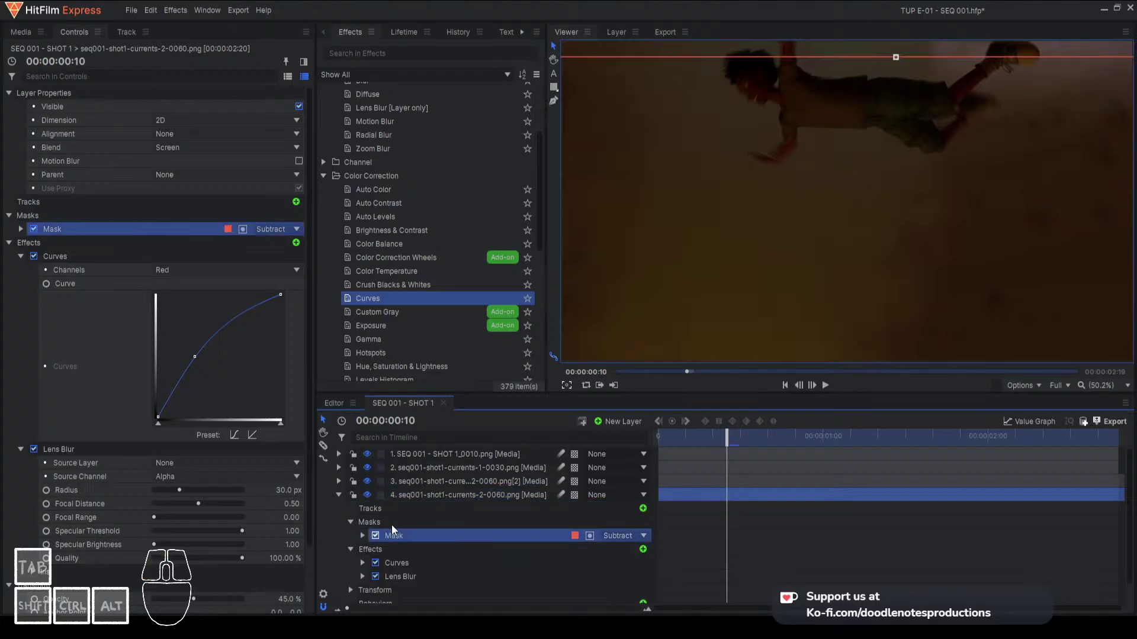
pyautogui.click(362, 536)
pyautogui.scroll(-3, 493, 542)
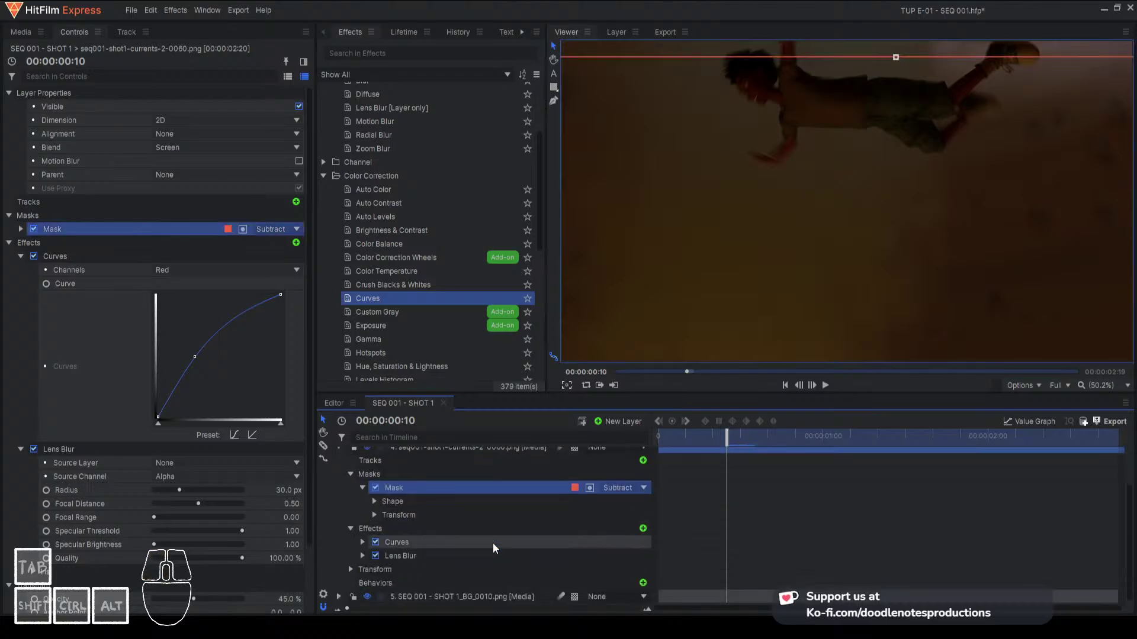
pyautogui.click(373, 516)
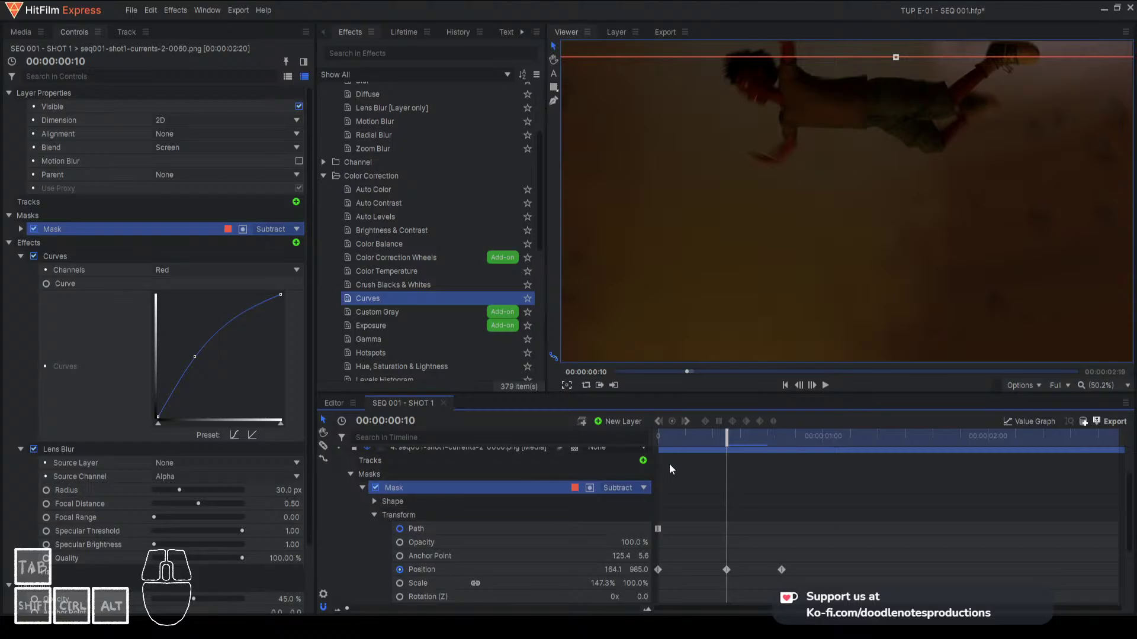
pyautogui.scroll(3, 491, 472)
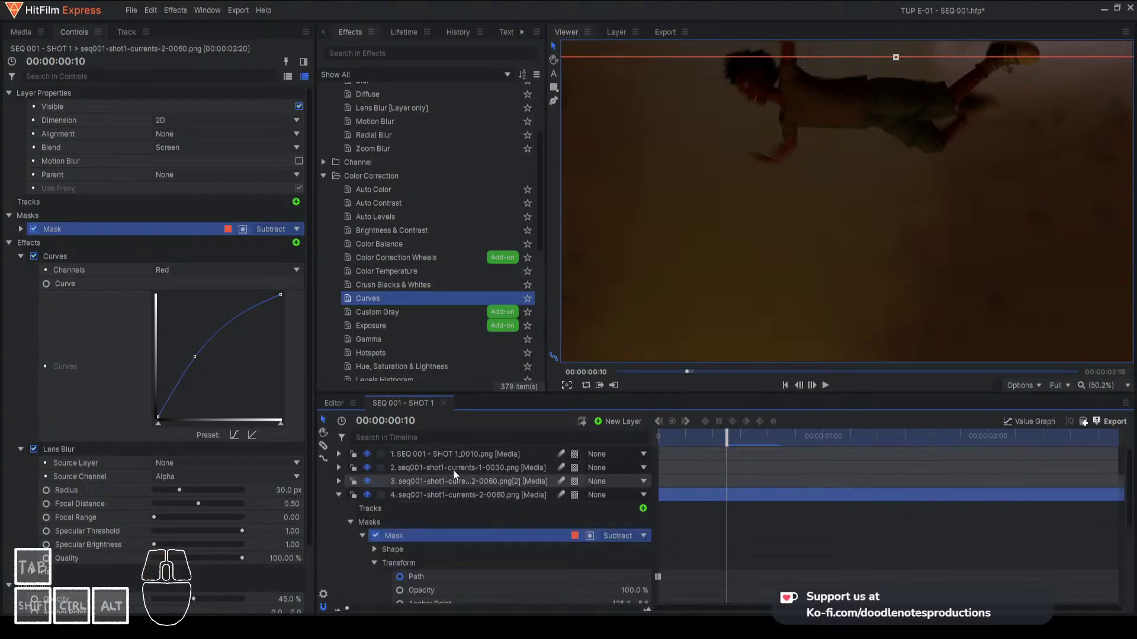
pyautogui.click(422, 494)
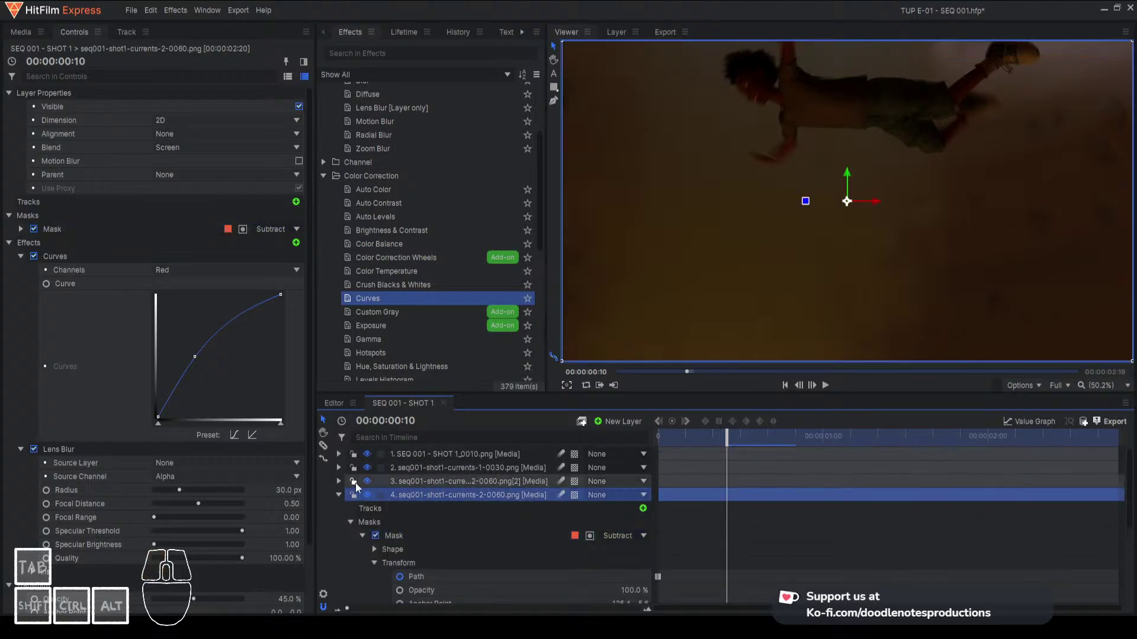
# Set the mask on the original currents-2 layer to Add mode and invert it
pyautogui.click(399, 483)
pyautogui.click(337, 480)
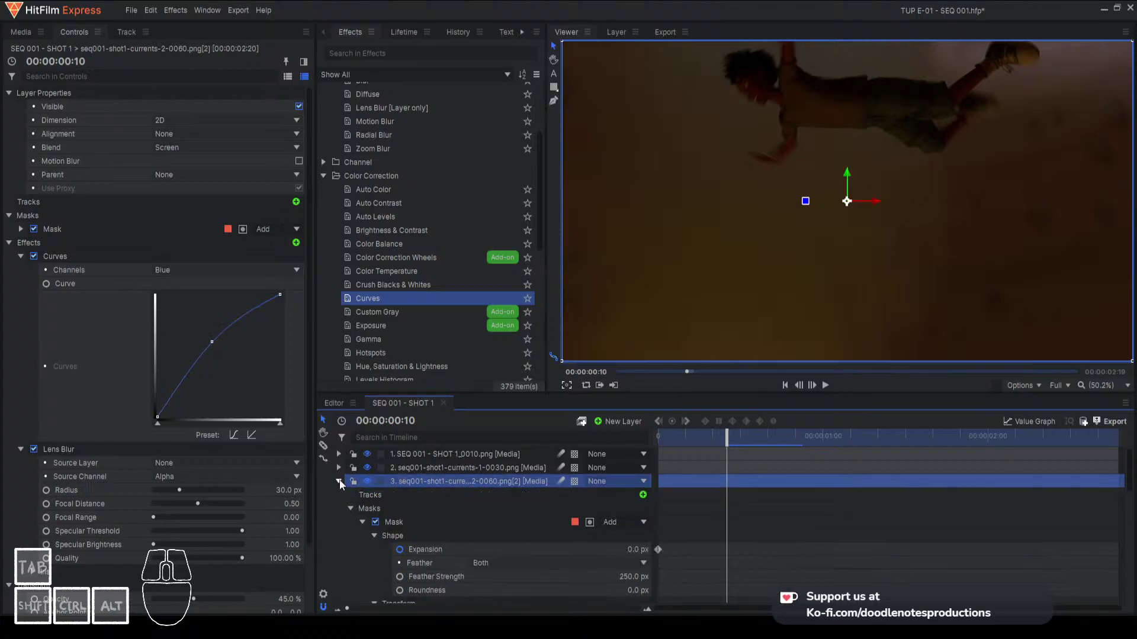
pyautogui.click(339, 481)
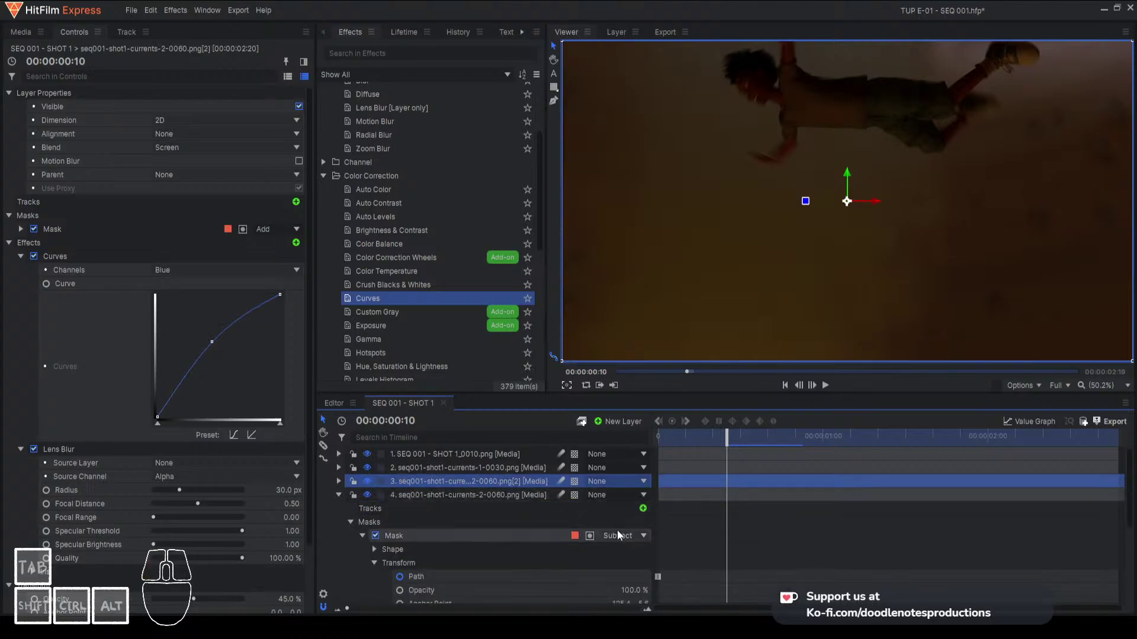
pyautogui.click(626, 438)
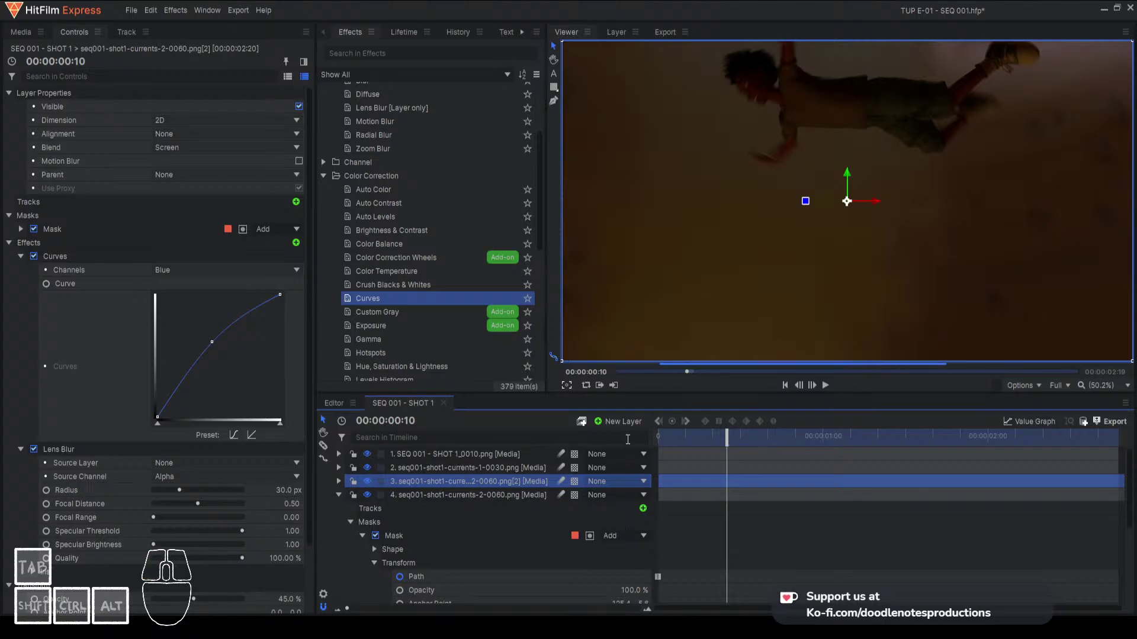
pyautogui.click(622, 535)
pyautogui.click(638, 518)
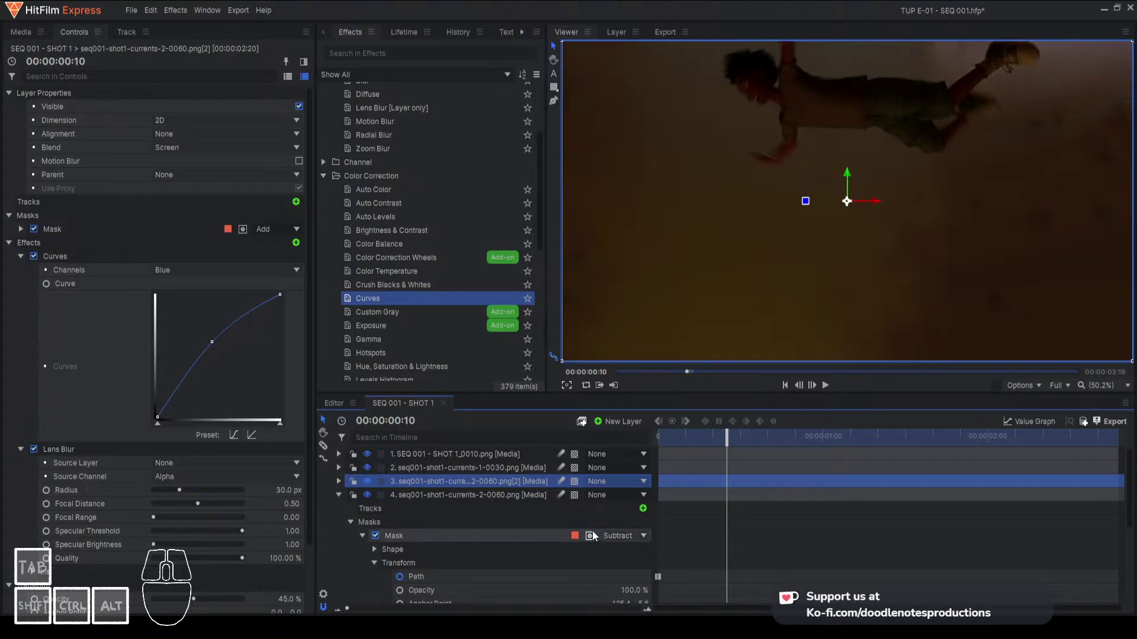
pyautogui.click(616, 537)
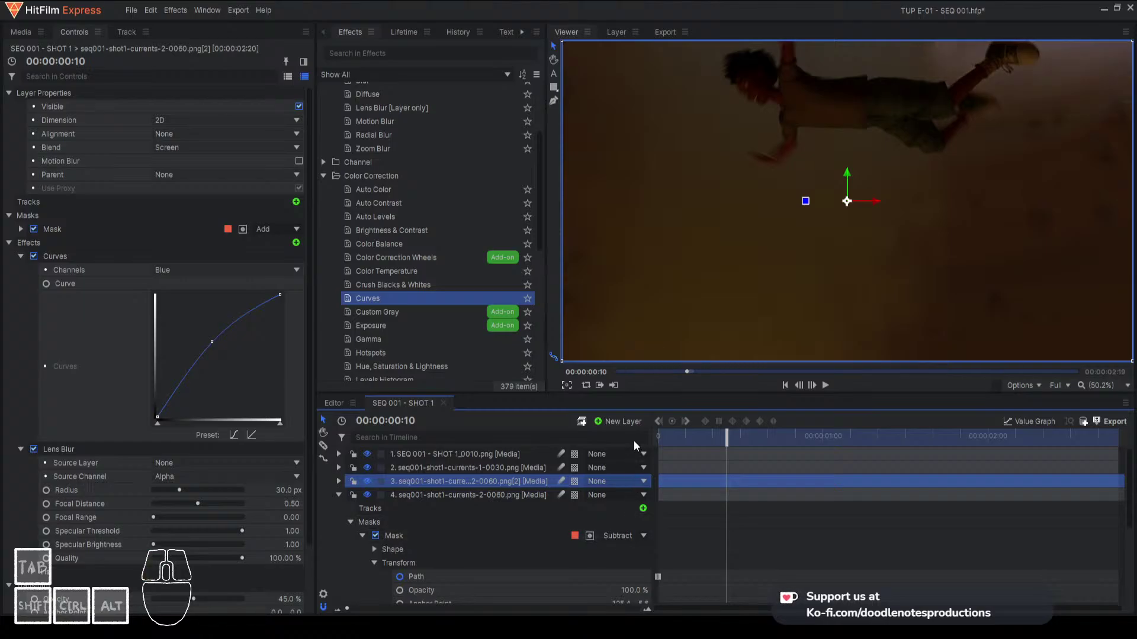
pyautogui.click(591, 538)
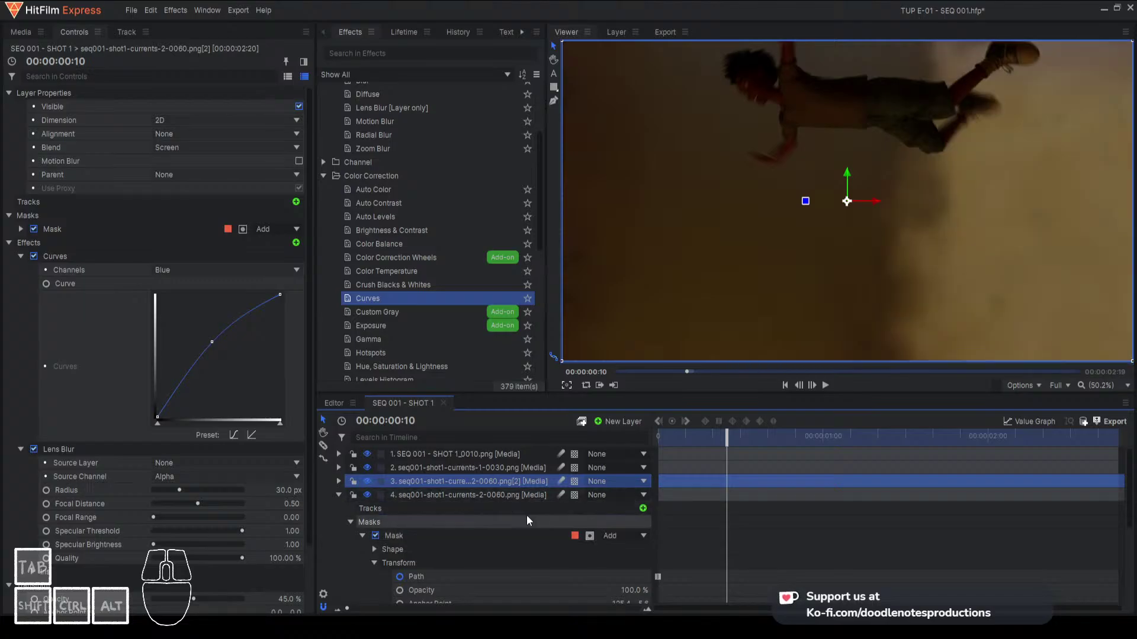
pyautogui.scroll(-3, 508, 519)
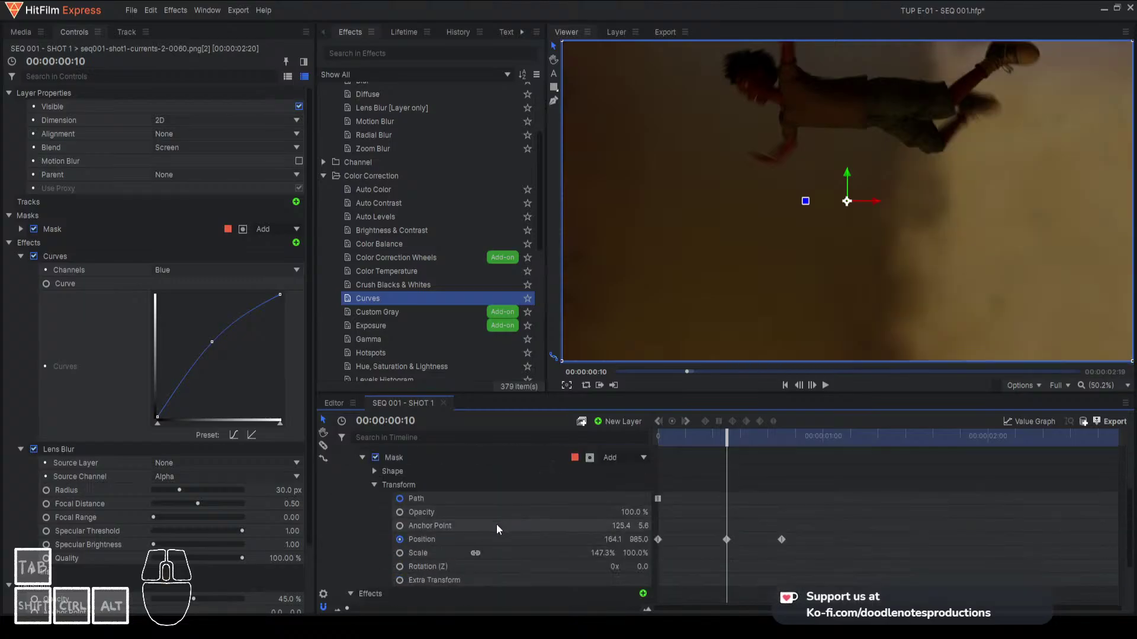
pyautogui.scroll(3, 363, 468)
pyautogui.click(338, 482)
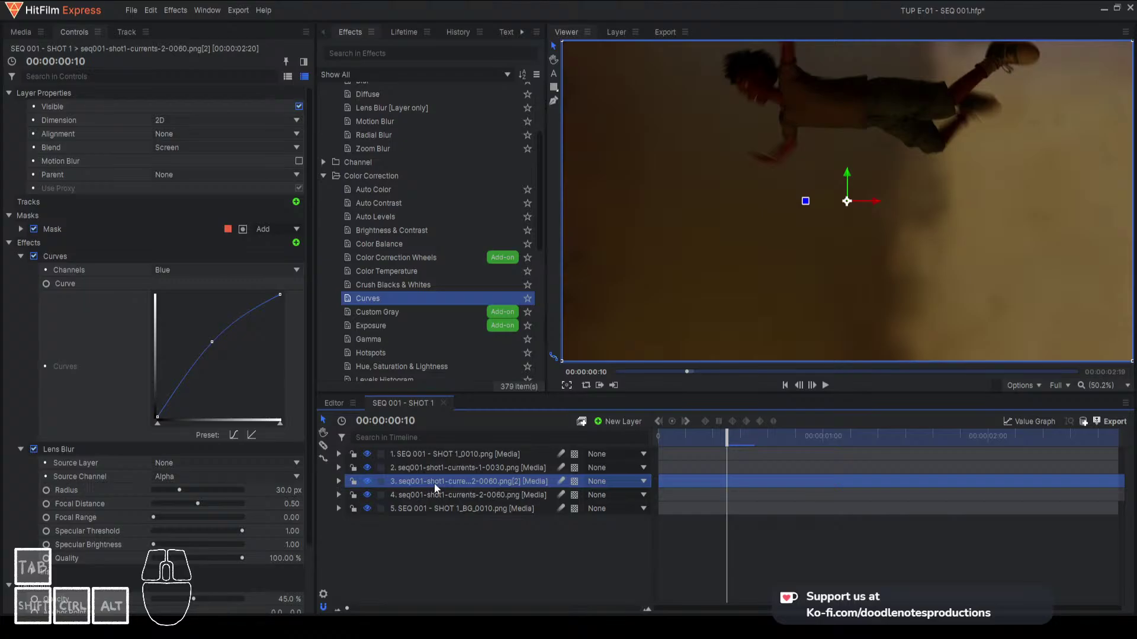
# On the duplicated currents-2 layer at 00:00:00:04, pull the Red channel's curve slightly below the diagonal and set the layer's opacity to 30%
pyautogui.click(524, 472)
pyautogui.click(686, 436)
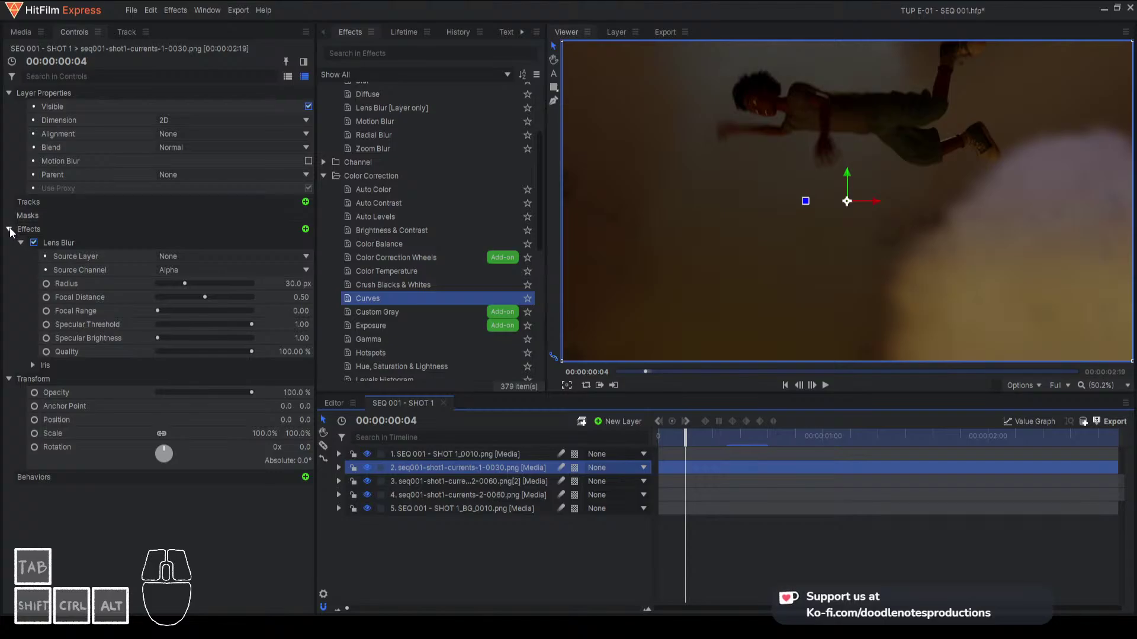
pyautogui.click(481, 485)
pyautogui.click(468, 467)
pyautogui.click(479, 485)
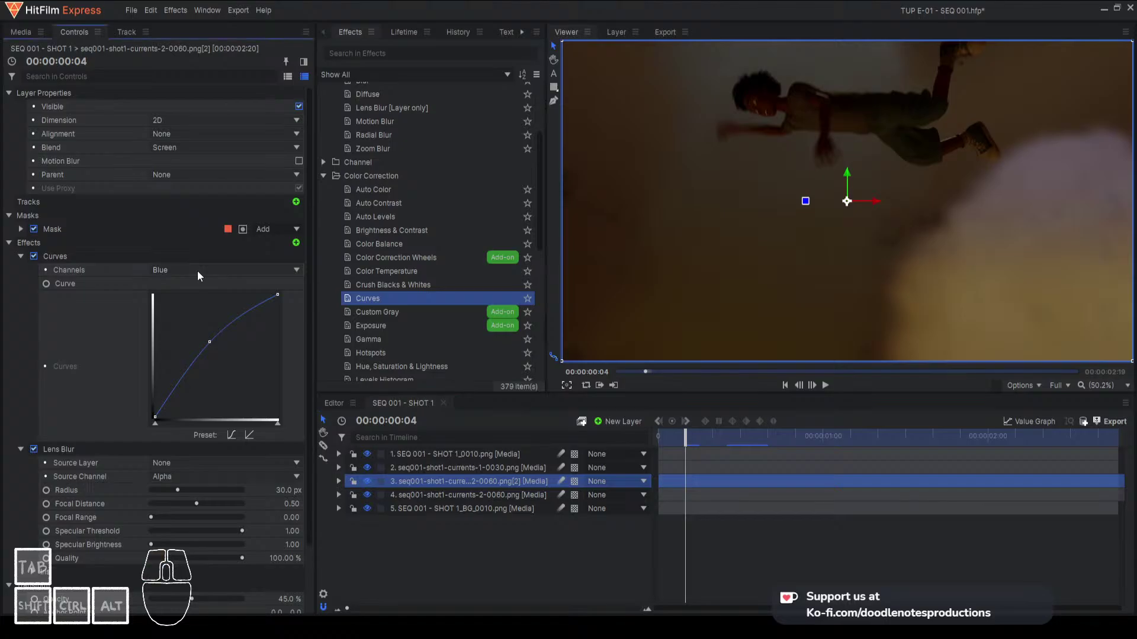
pyautogui.click(190, 303)
pyautogui.moveTo(213, 358); pyautogui.dragTo(217, 372)
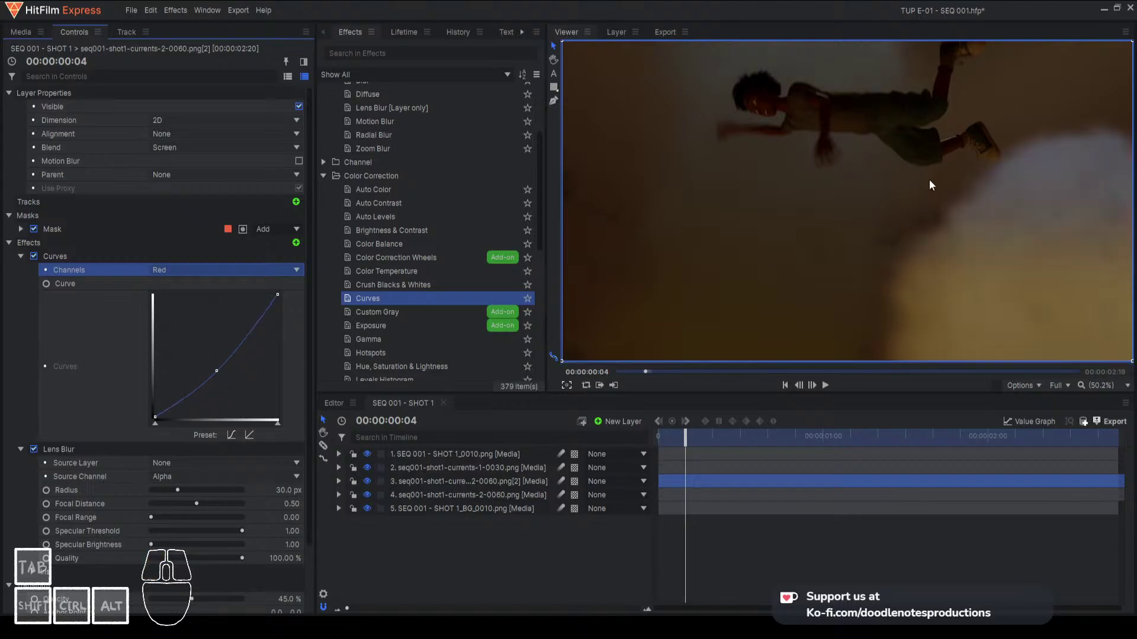
pyautogui.click(284, 599)
pyautogui.press('Return')
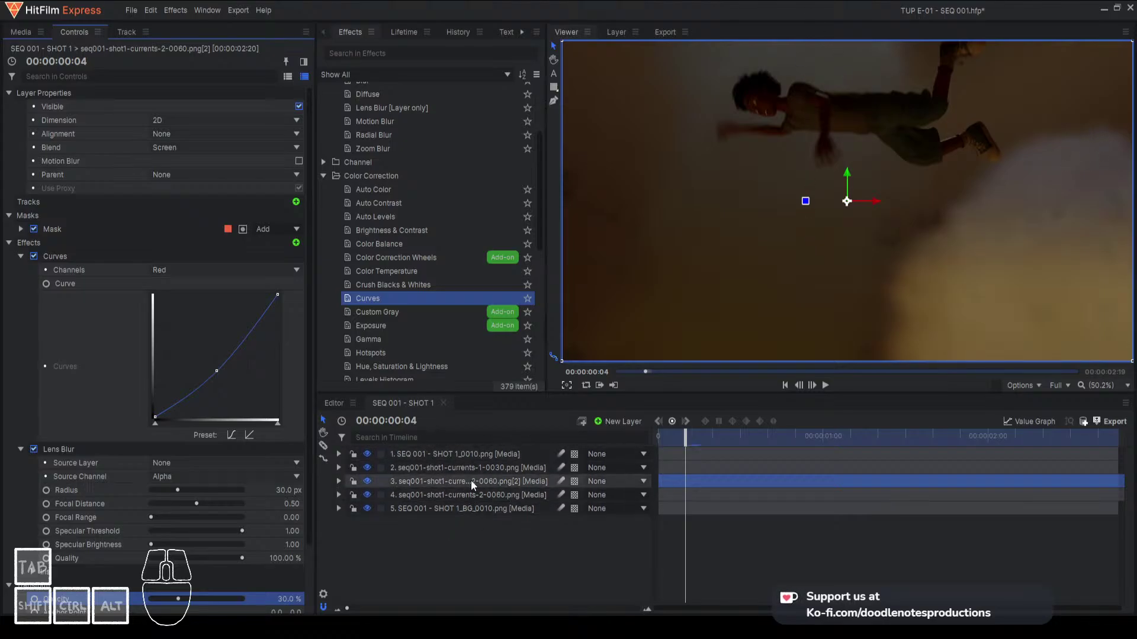
# Set the original currents-2 layer's opacity to 30% and check the composite at 00:00:00:02, 00:00:00:11 and 00:00:00:16
pyautogui.click(458, 493)
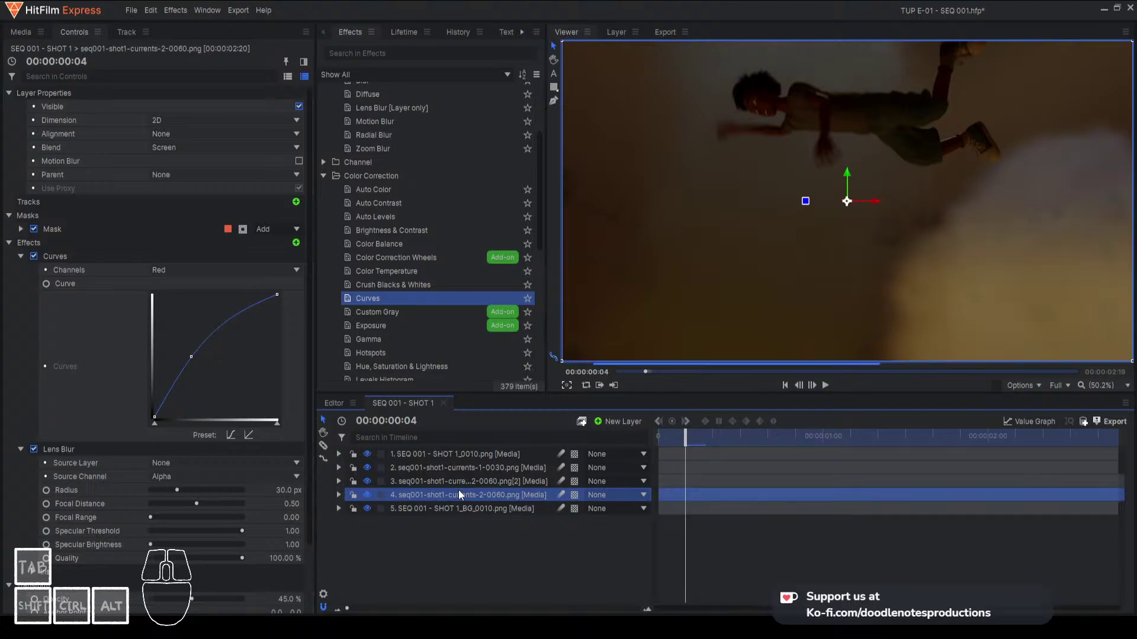
pyautogui.click(733, 435)
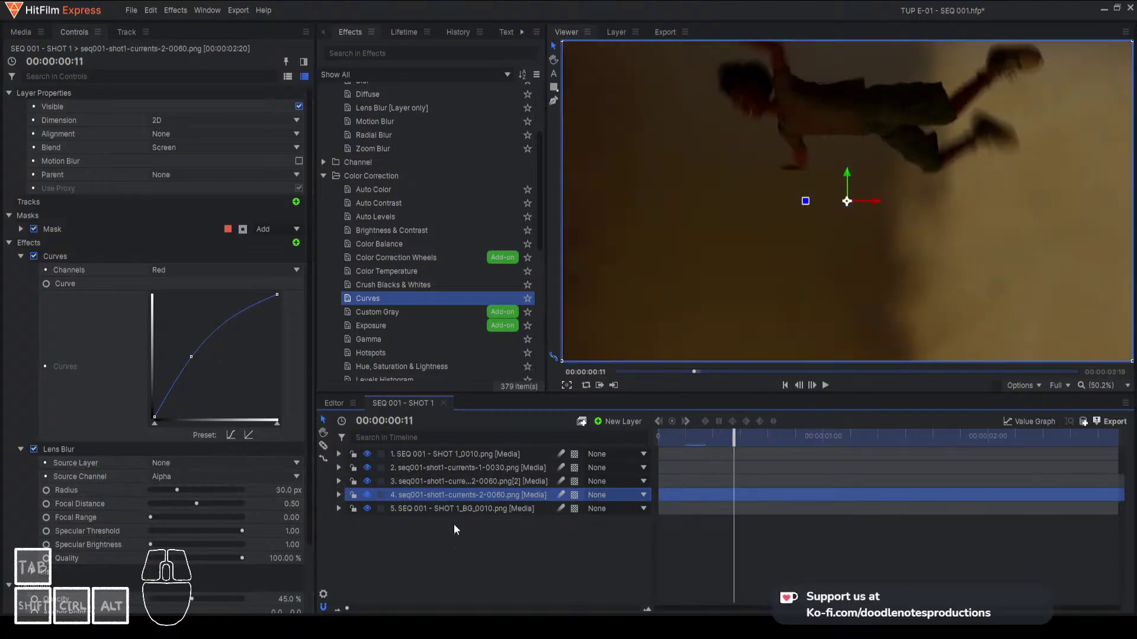
pyautogui.scroll(-1, 245, 531)
pyautogui.click(291, 545)
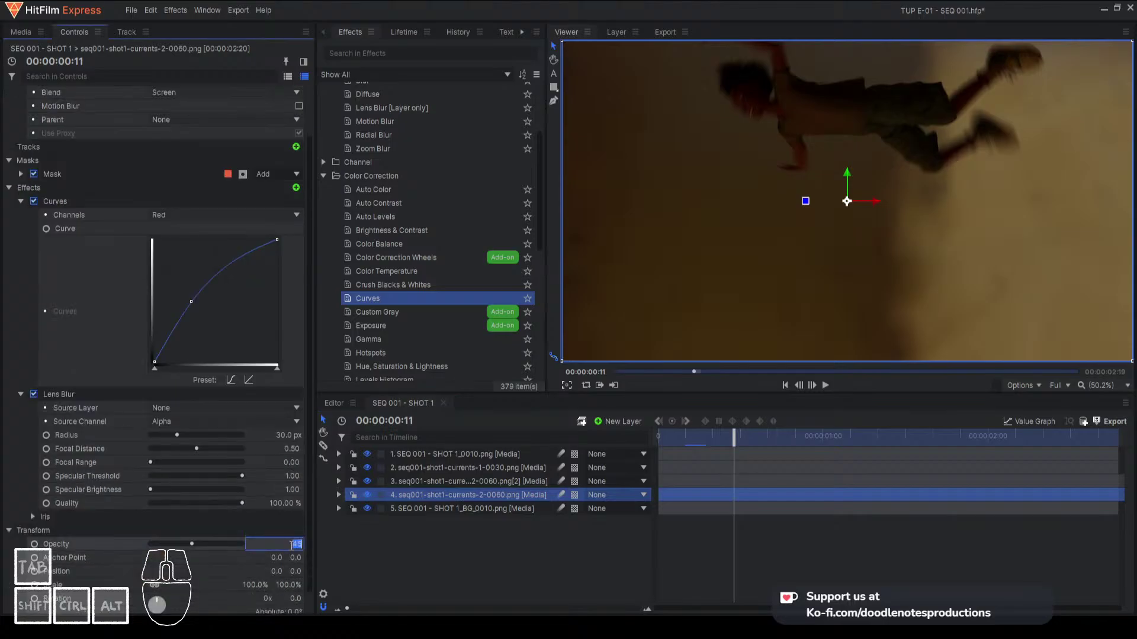
pyautogui.write('30')
pyautogui.press('Return')
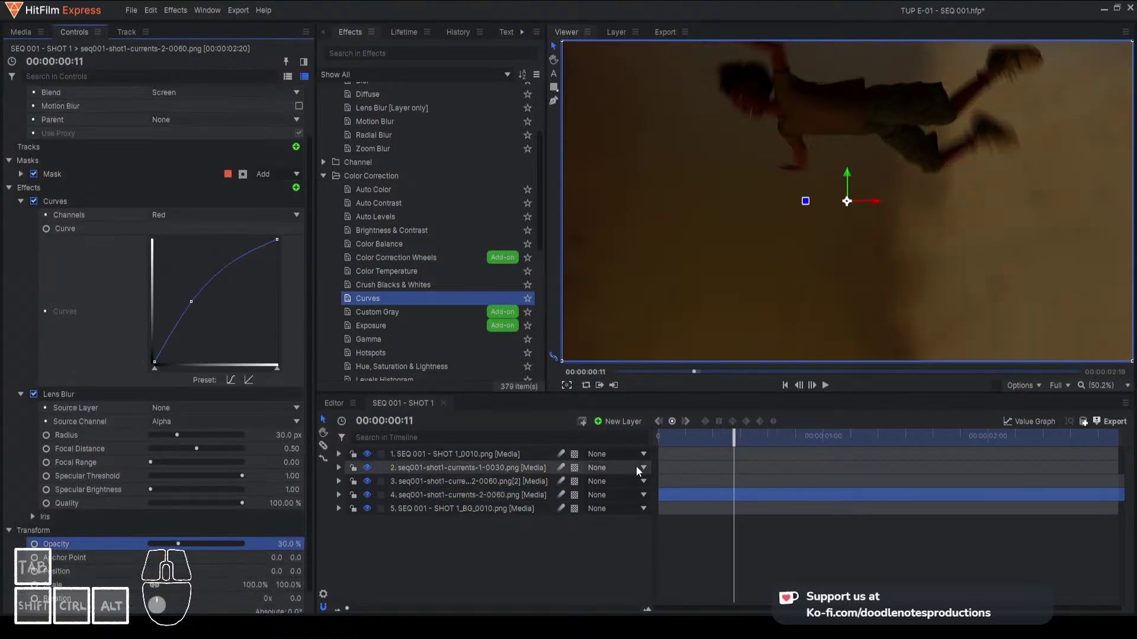
pyautogui.click(672, 441)
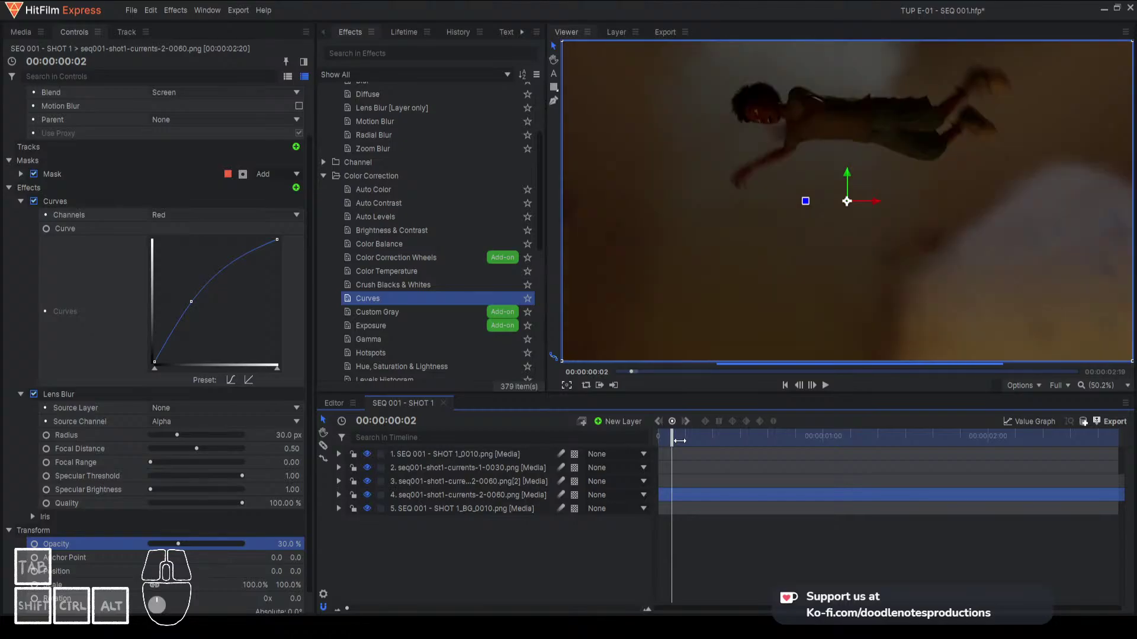
pyautogui.click(735, 442)
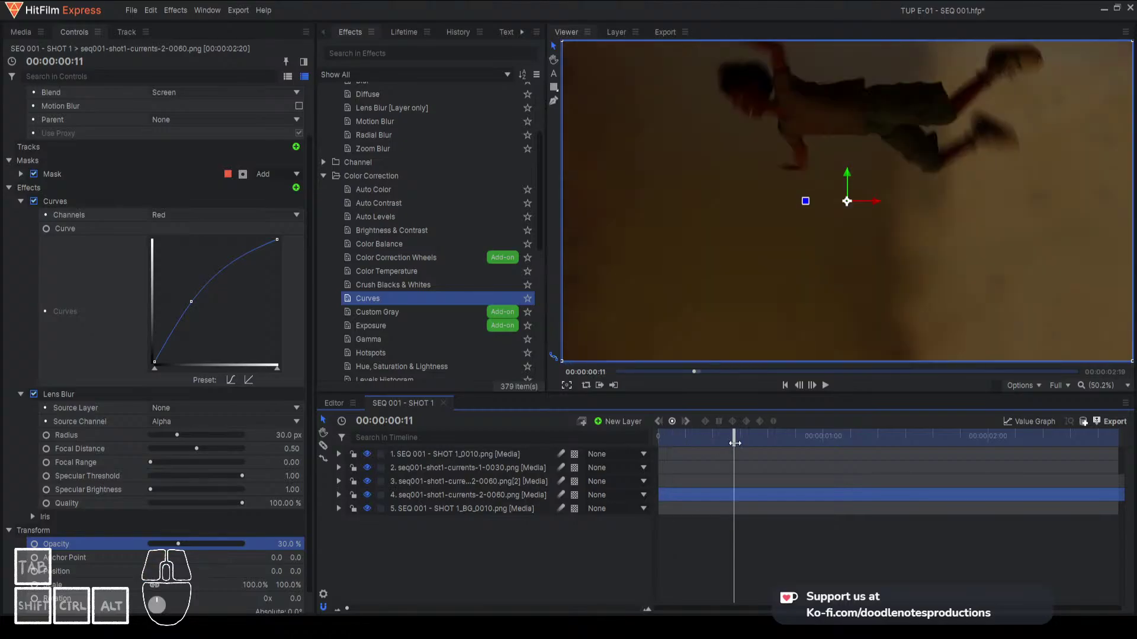
pyautogui.click(769, 438)
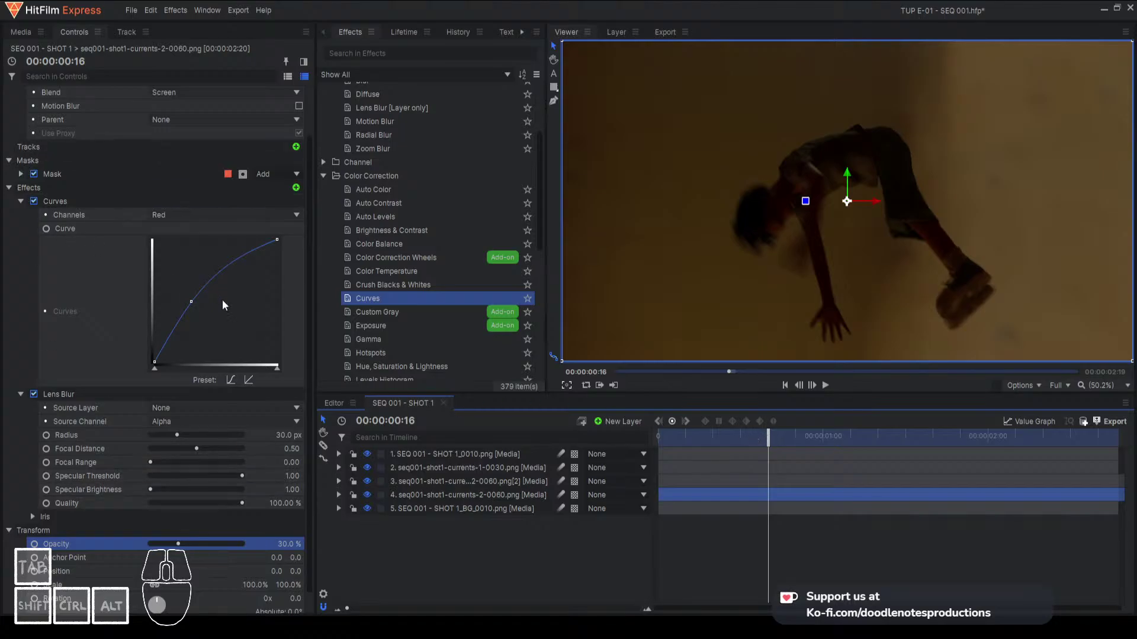
# Add seq001-shot1-currents-3-0120.png to the timeline directly below the SEQ 001 - SHOT 1_0010 character layer
pyautogui.click(451, 569)
pyautogui.click(21, 32)
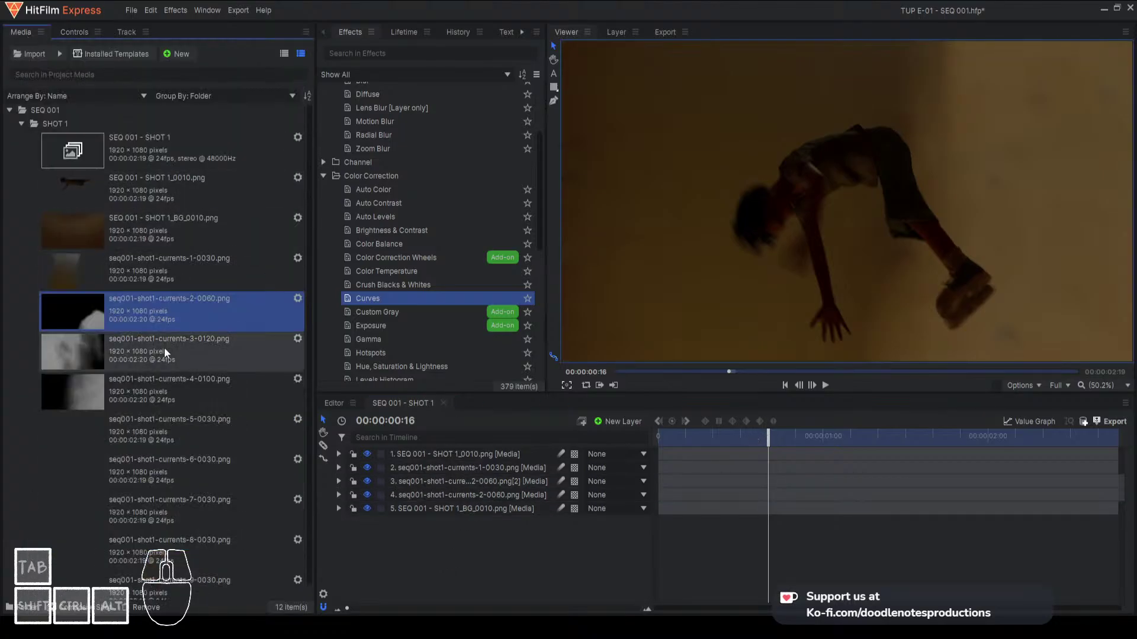
pyautogui.click(88, 350)
pyautogui.moveTo(87, 351); pyautogui.dragTo(502, 463)
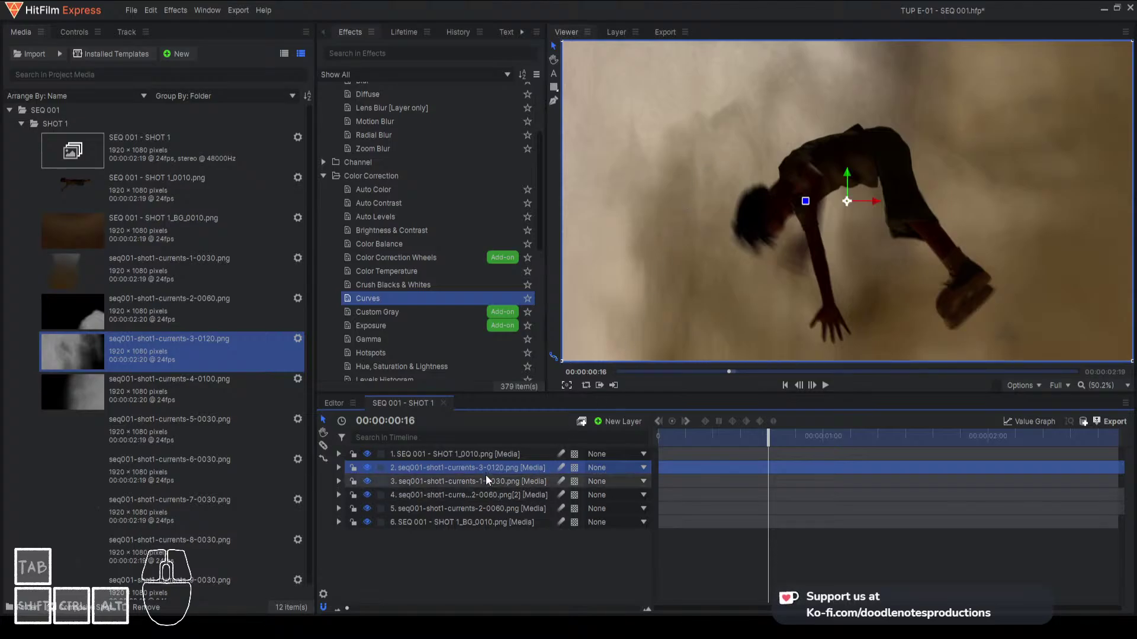
# Try the duplicated currents-2 layer's Curves effect on the currents-3 layer and delete it again
pyautogui.click(499, 505)
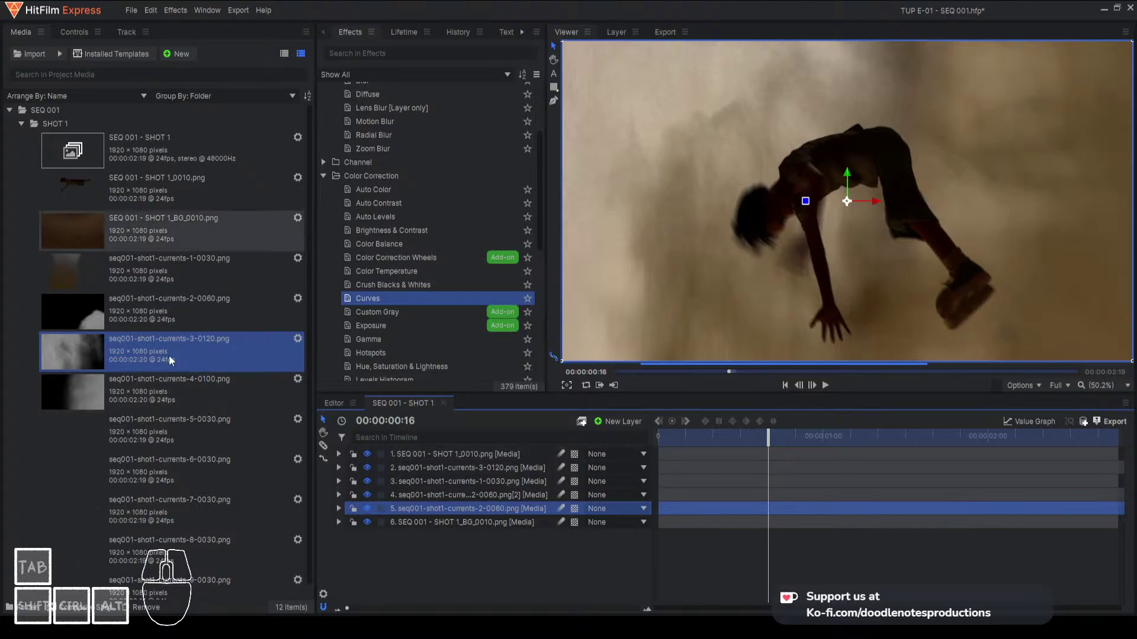
pyautogui.click(77, 31)
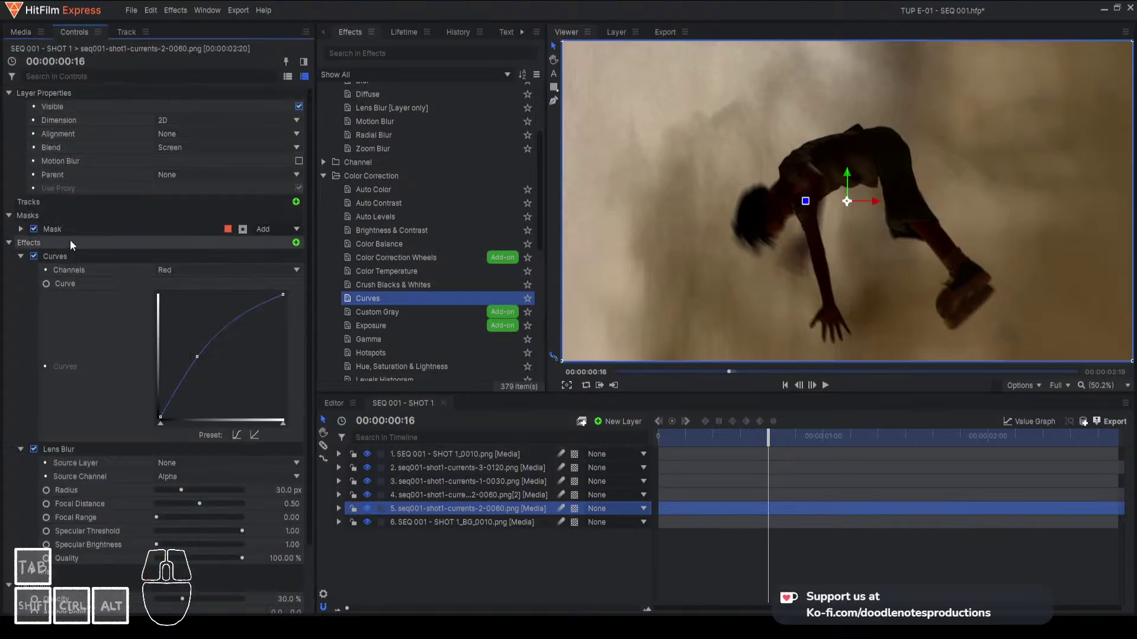
pyautogui.click(70, 257)
pyautogui.click(455, 495)
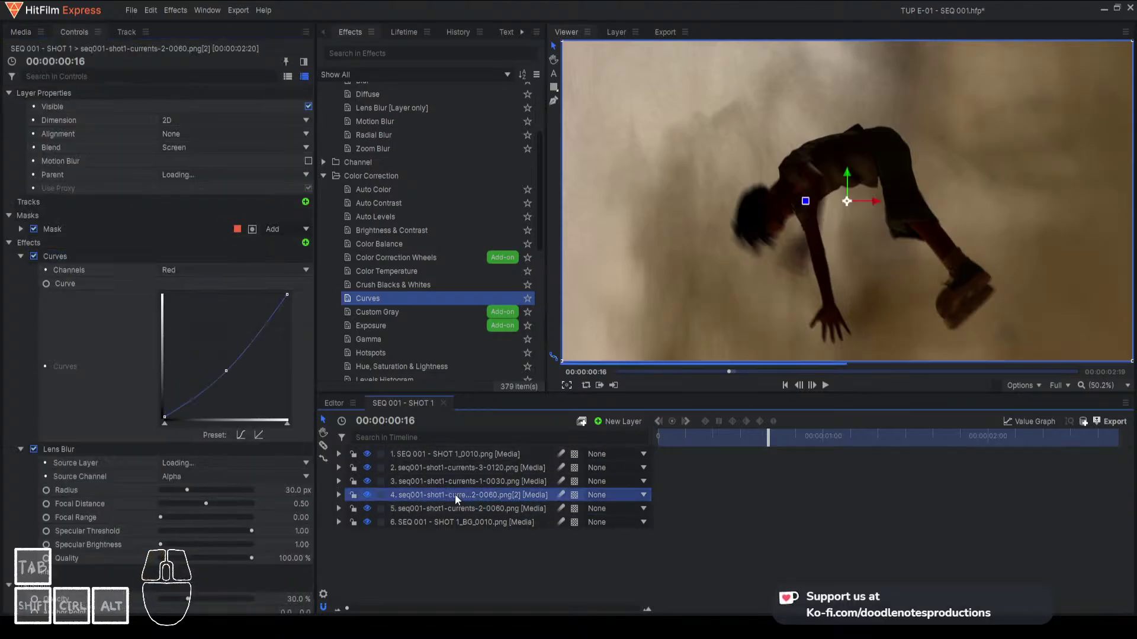
pyautogui.click(99, 257)
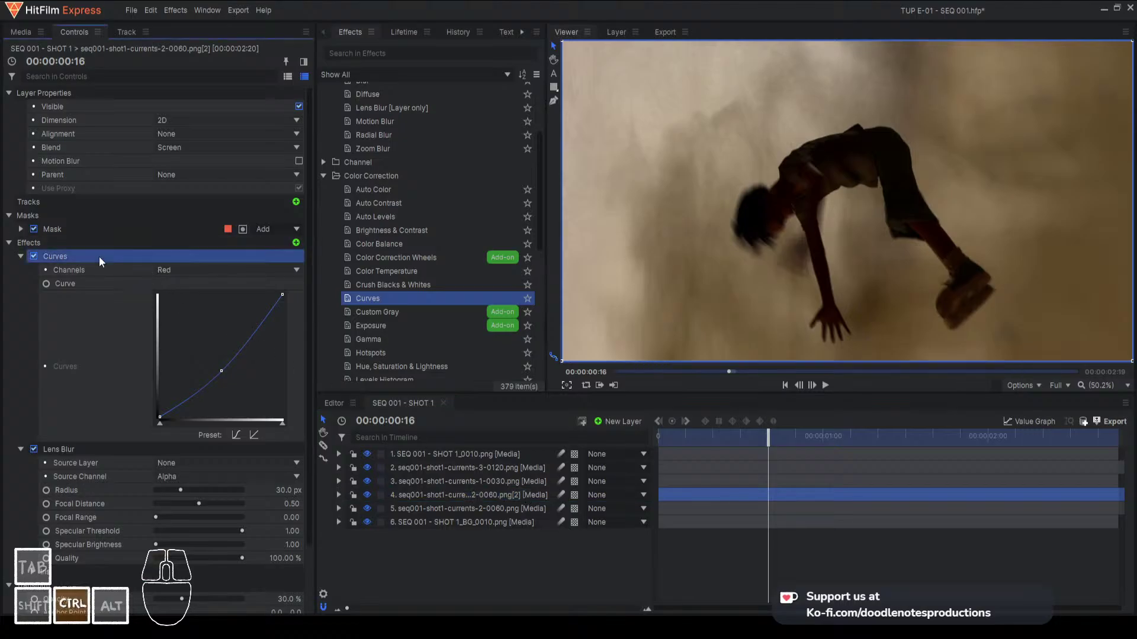
pyautogui.hotkey('ctrl', 'c')
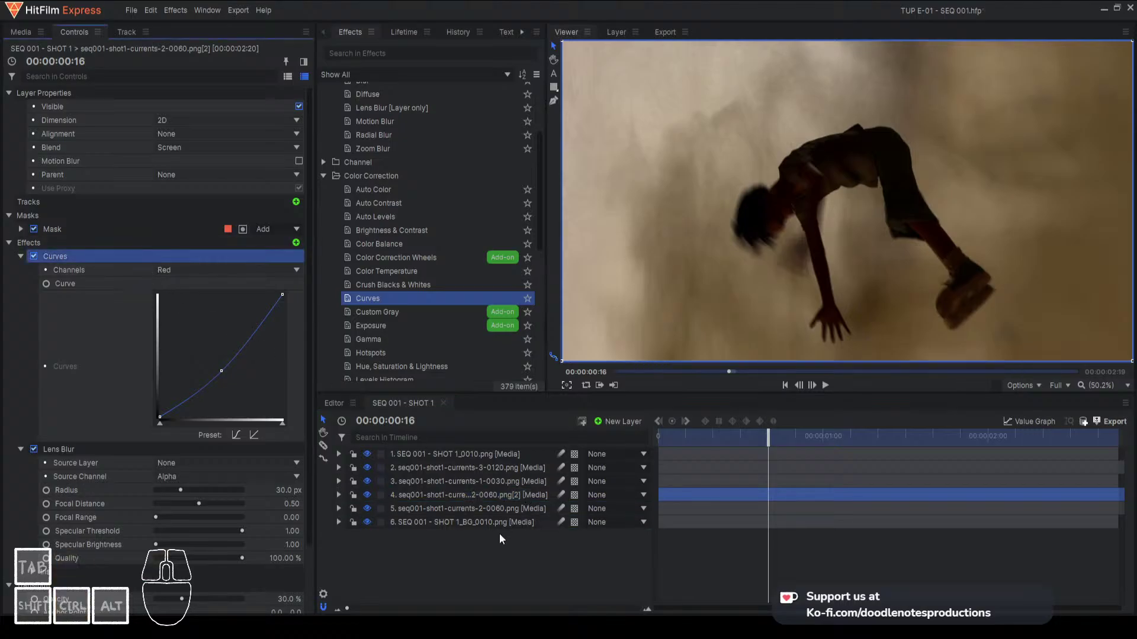
pyautogui.click(505, 509)
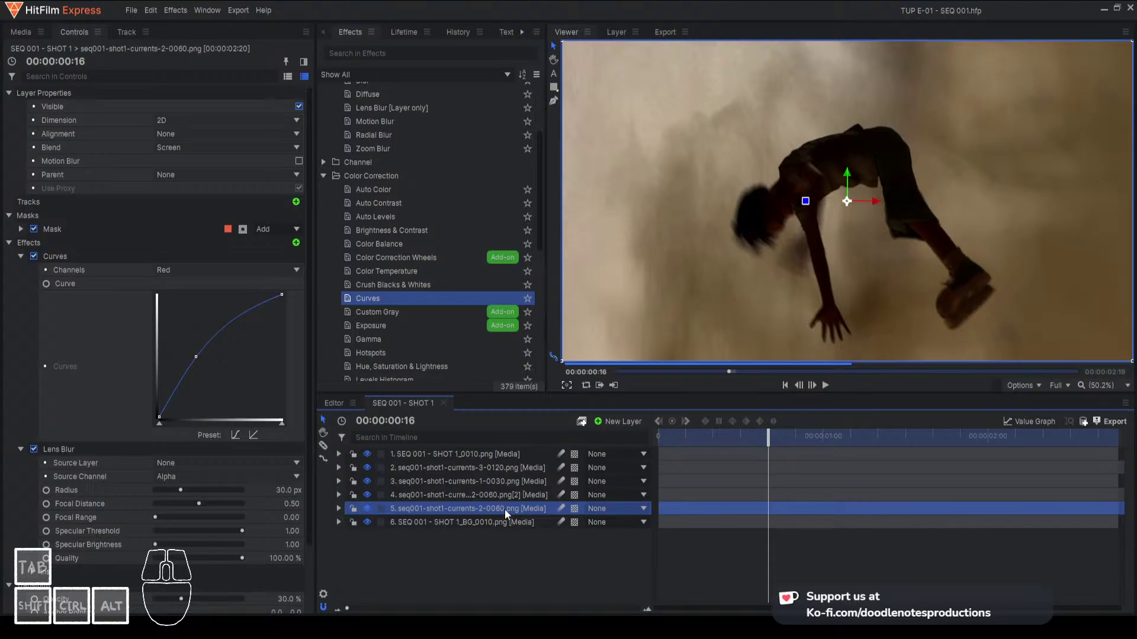
pyautogui.click(491, 474)
pyautogui.click(472, 546)
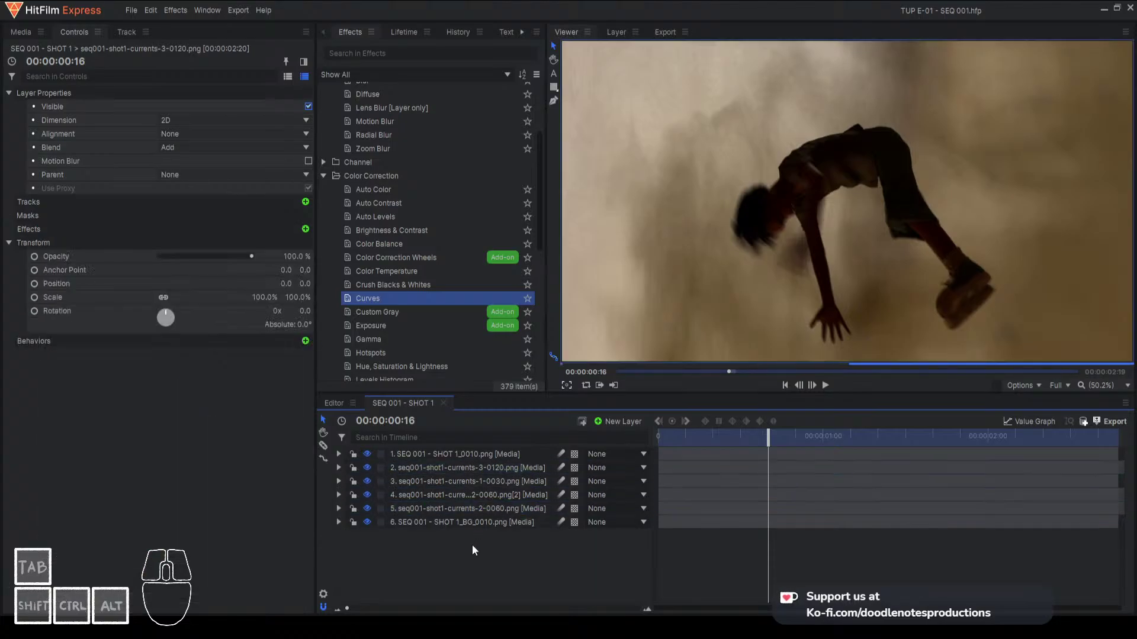
pyautogui.click(481, 468)
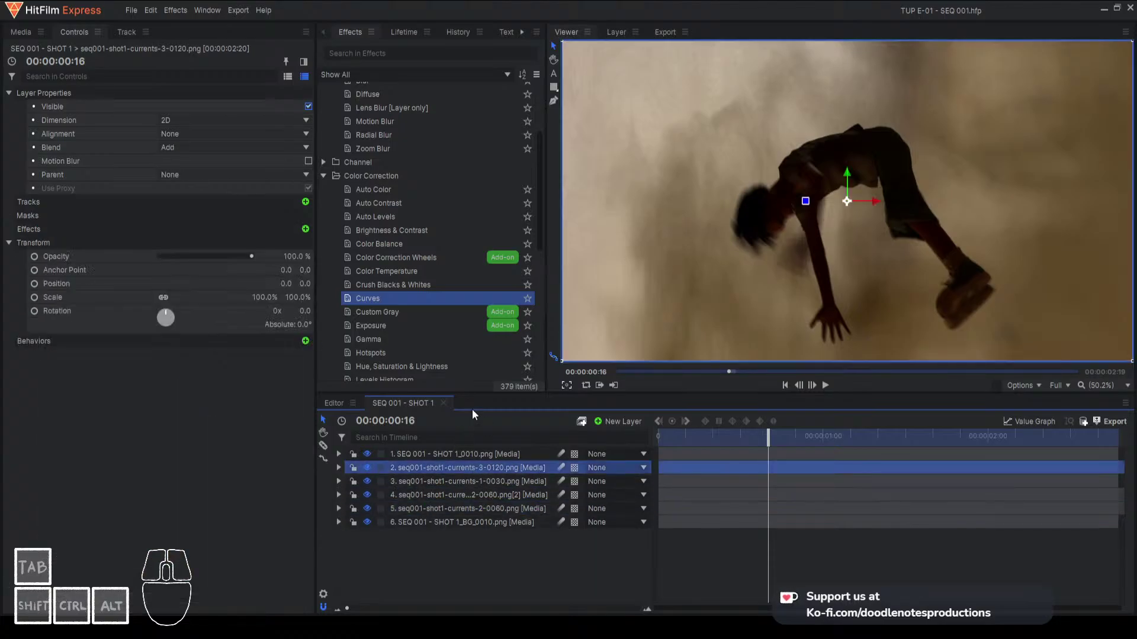
pyautogui.hotkey('ctrl', 'v')
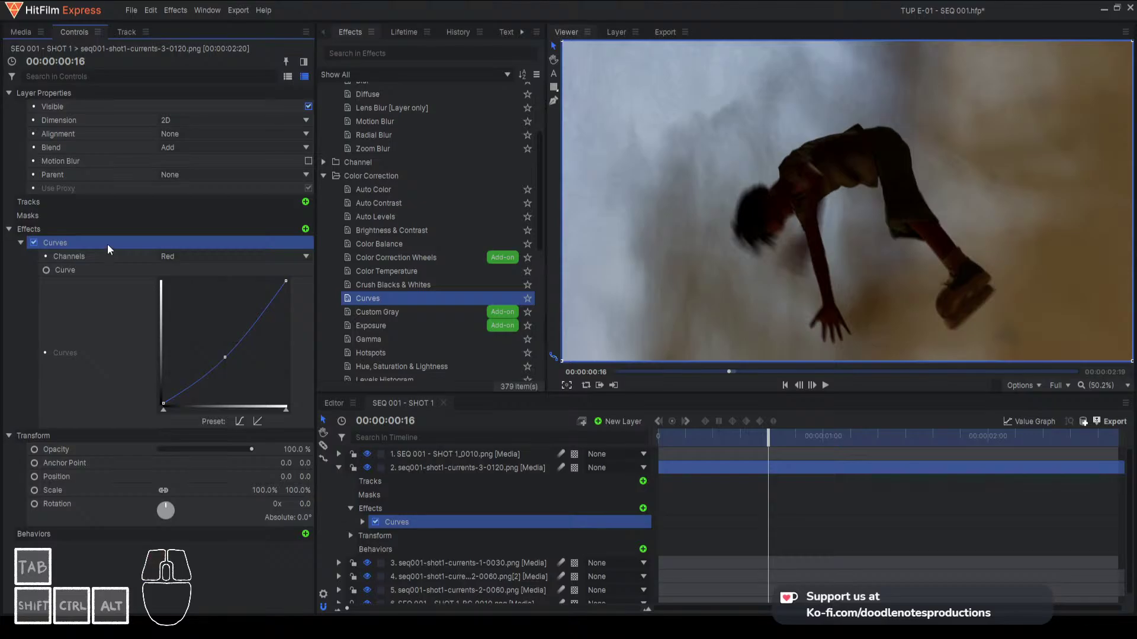
pyautogui.press('Delete')
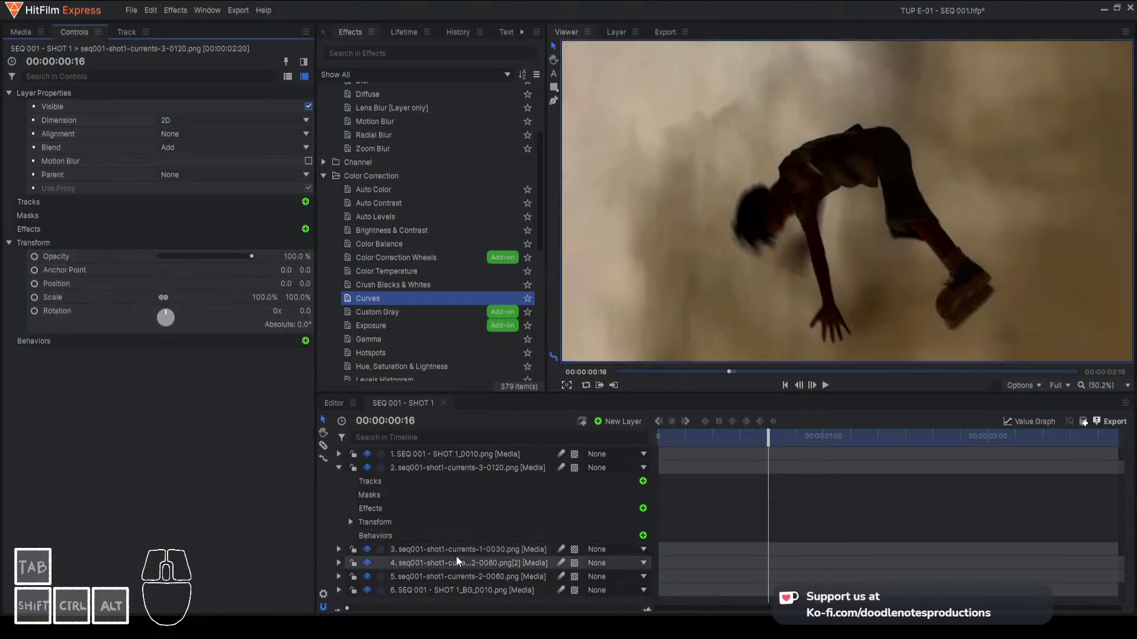
# Copy the Curves effect from the original currents-2 layer onto the seq001-shot1-currents-3-0120.png layer
pyautogui.click(456, 557)
pyautogui.click(479, 577)
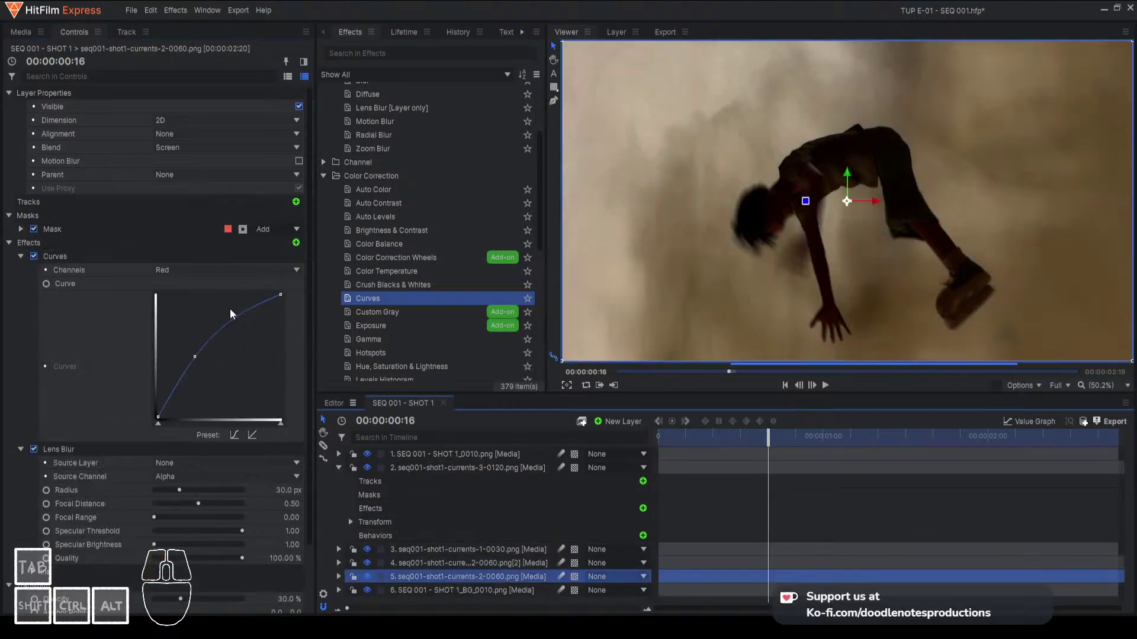
pyautogui.click(67, 252)
pyautogui.hotkey('ctrl', 'c')
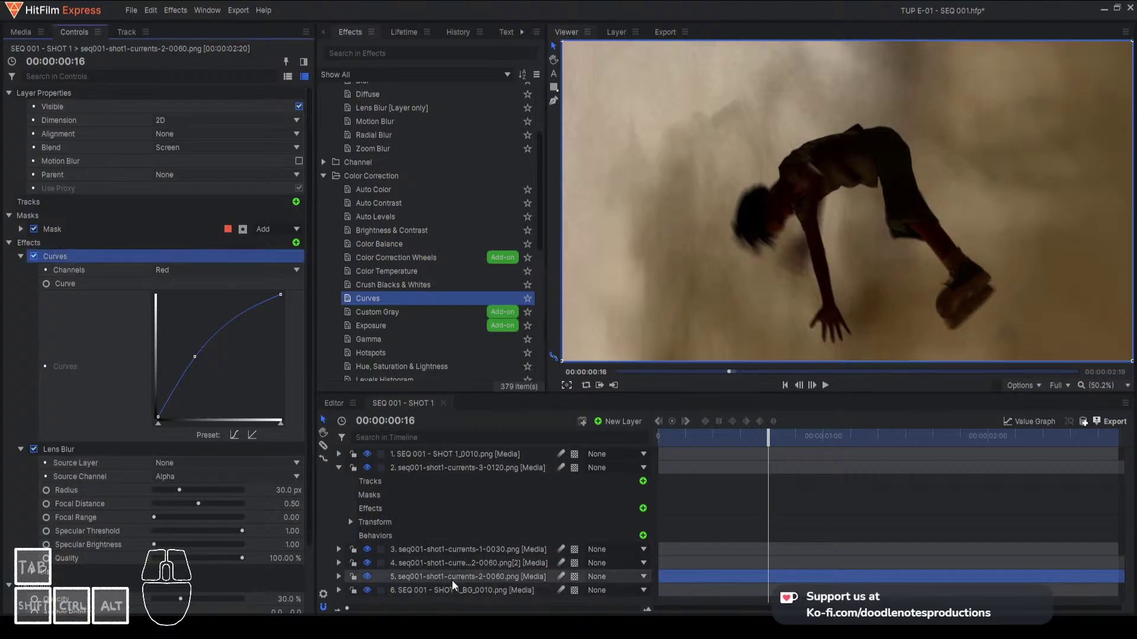
pyautogui.click(457, 468)
pyautogui.click(166, 446)
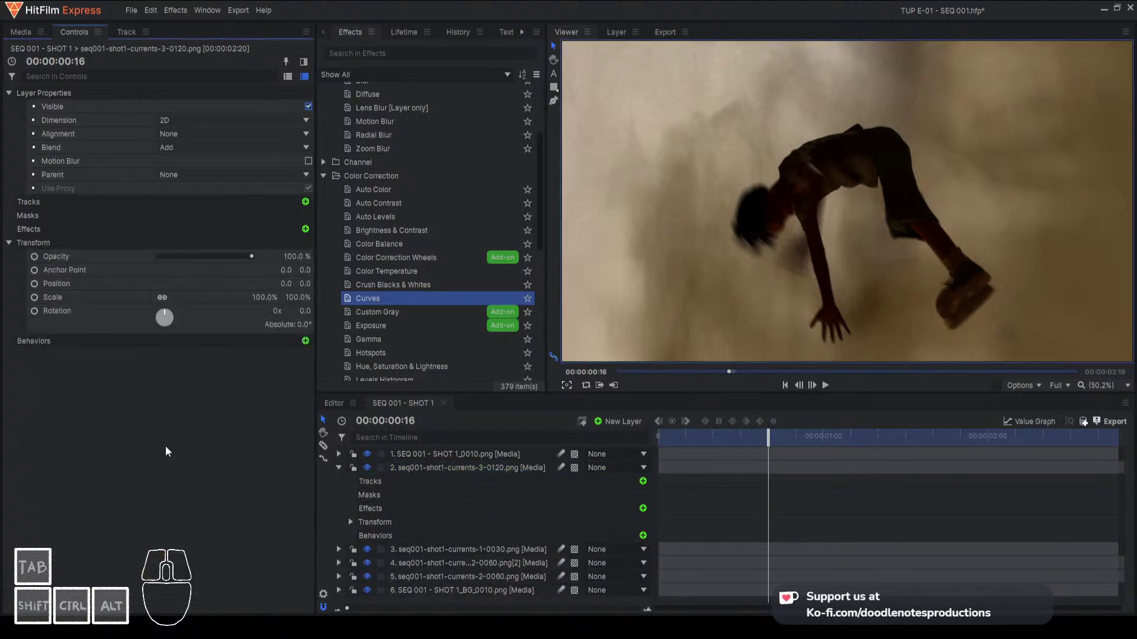
pyautogui.click(486, 468)
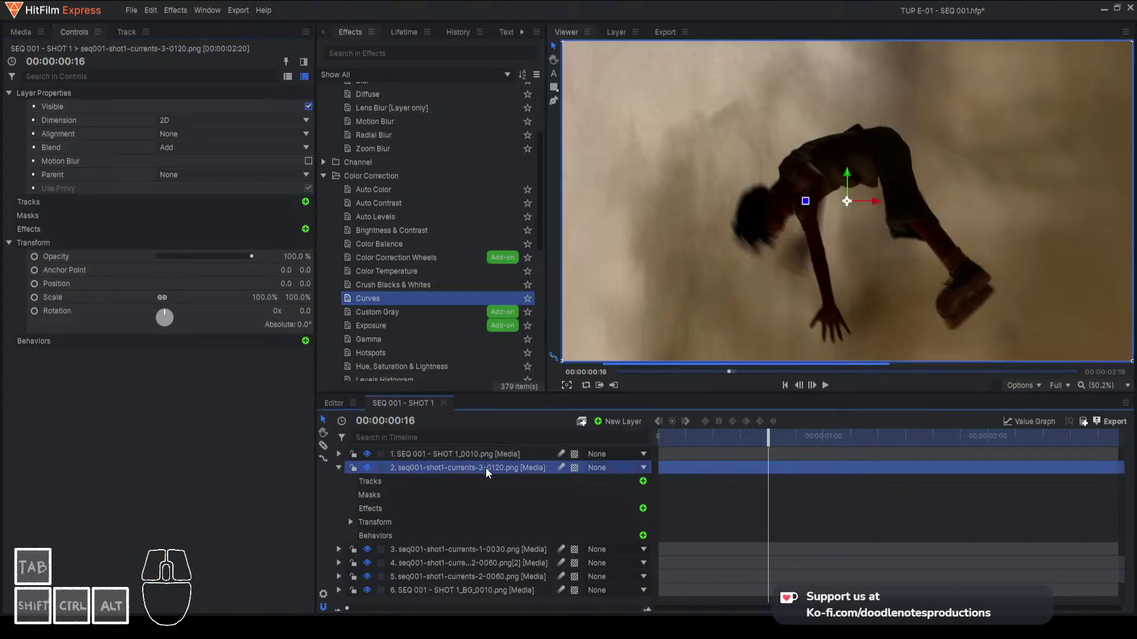
pyautogui.hotkey('ctrl', 'v')
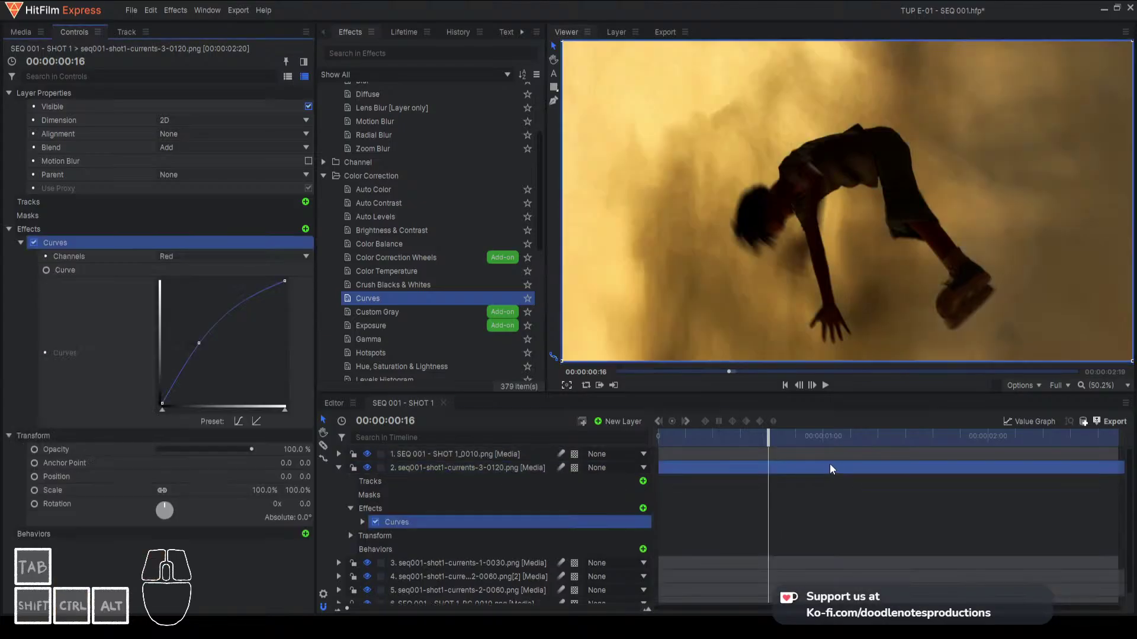
# Set the currents-3 layer's blend mode to Screen and its opacity to 40%
pyautogui.rightClick(475, 467)
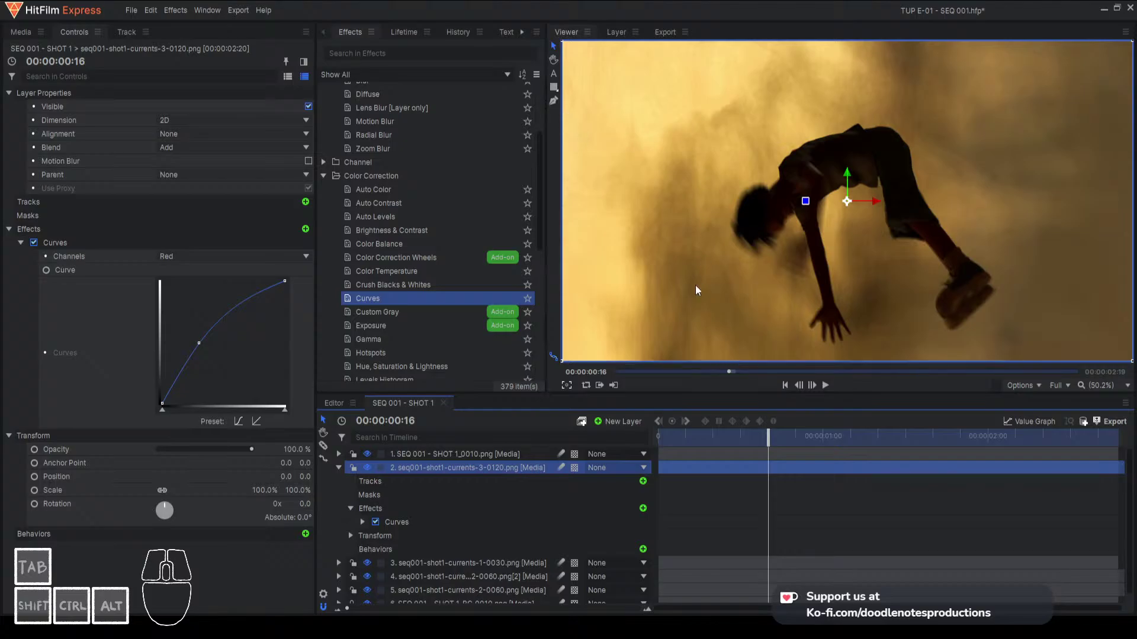
pyautogui.click(660, 343)
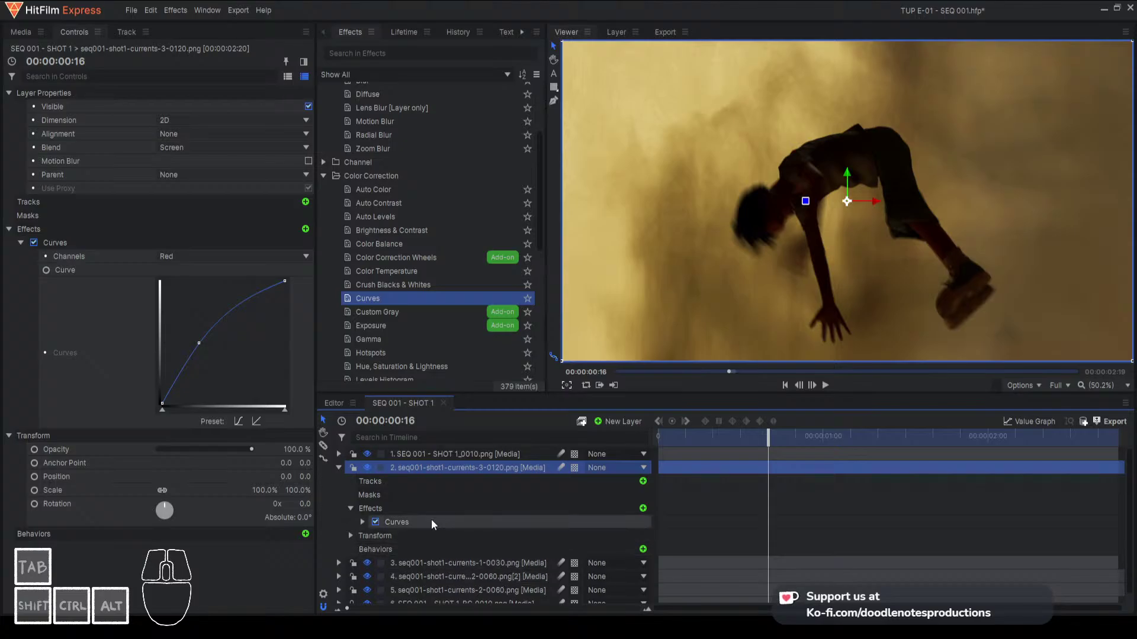
pyautogui.click(209, 449)
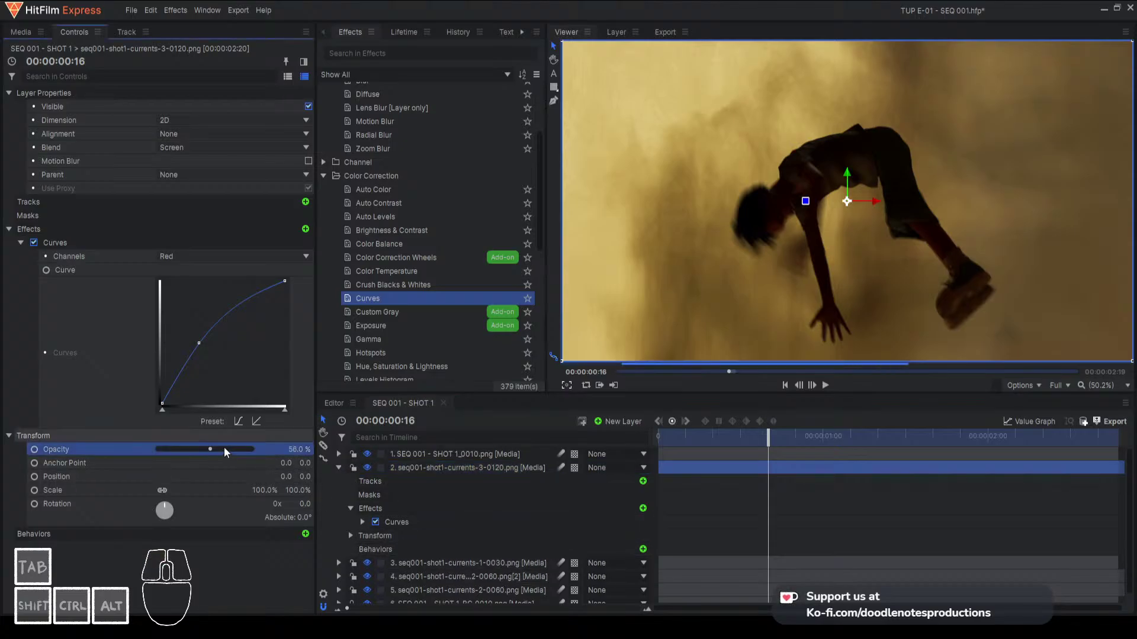
pyautogui.click(290, 449)
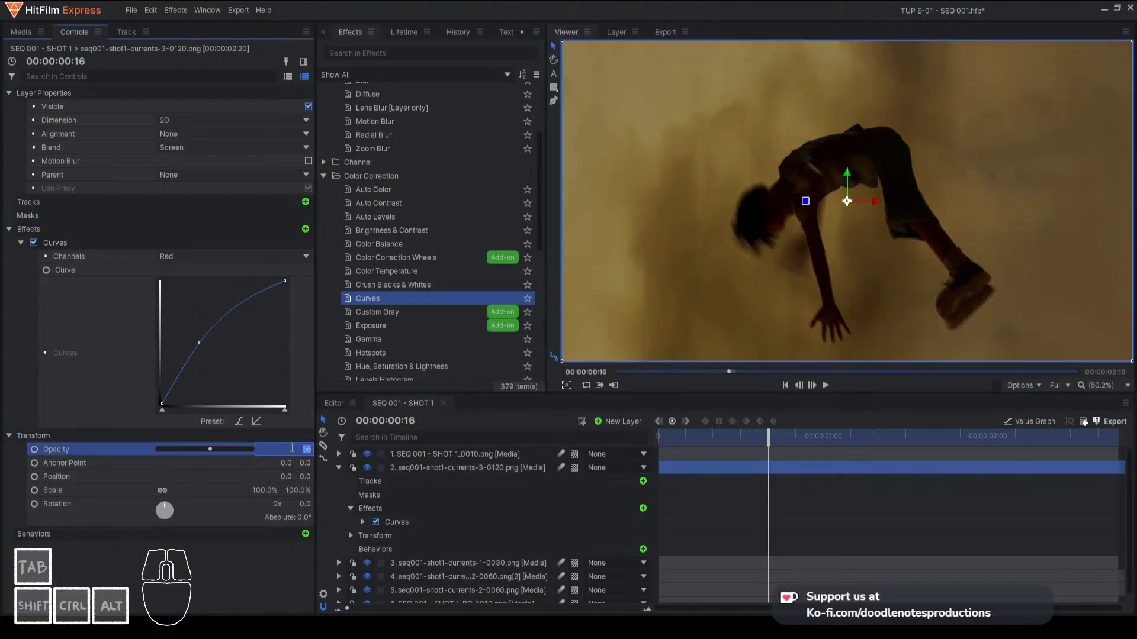
pyautogui.write('40')
pyautogui.press('Return')
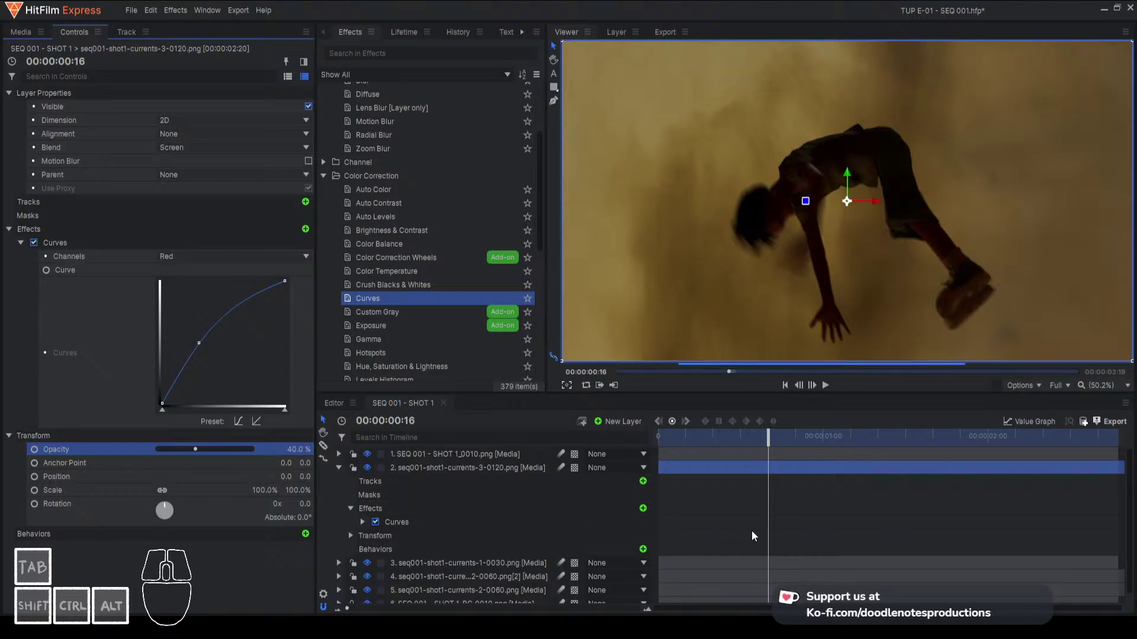
# Check the composite at 00:00:00:01, 00:00:00:09, 00:00:00:04 and 00:00:00:14, and play it back briefly
pyautogui.moveTo(682, 438); pyautogui.dragTo(665, 438)
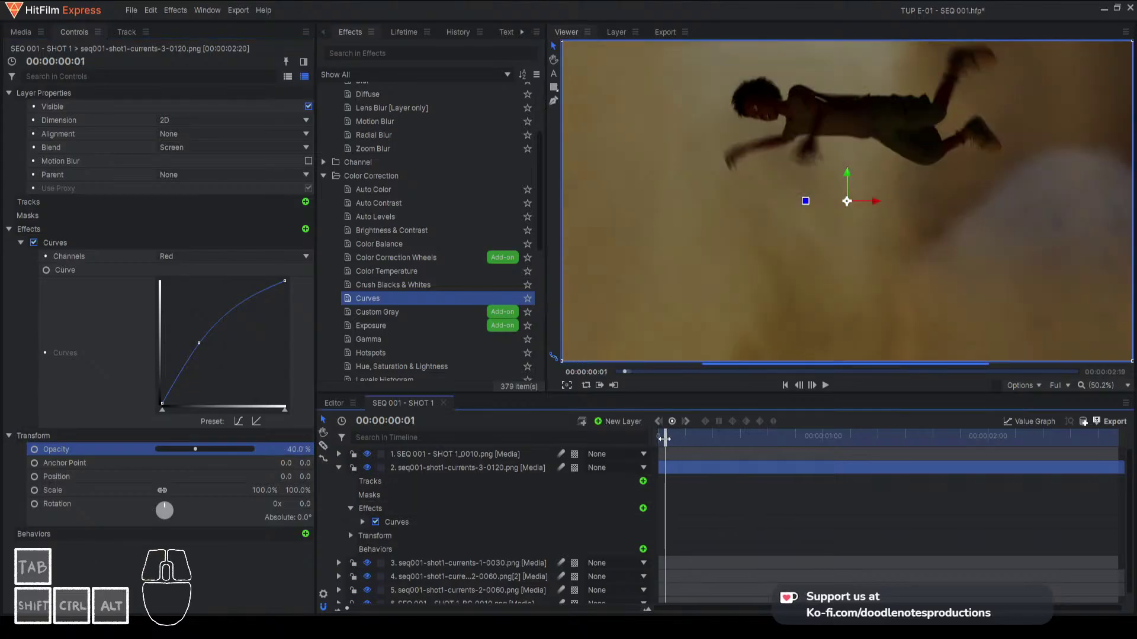
pyautogui.click(717, 436)
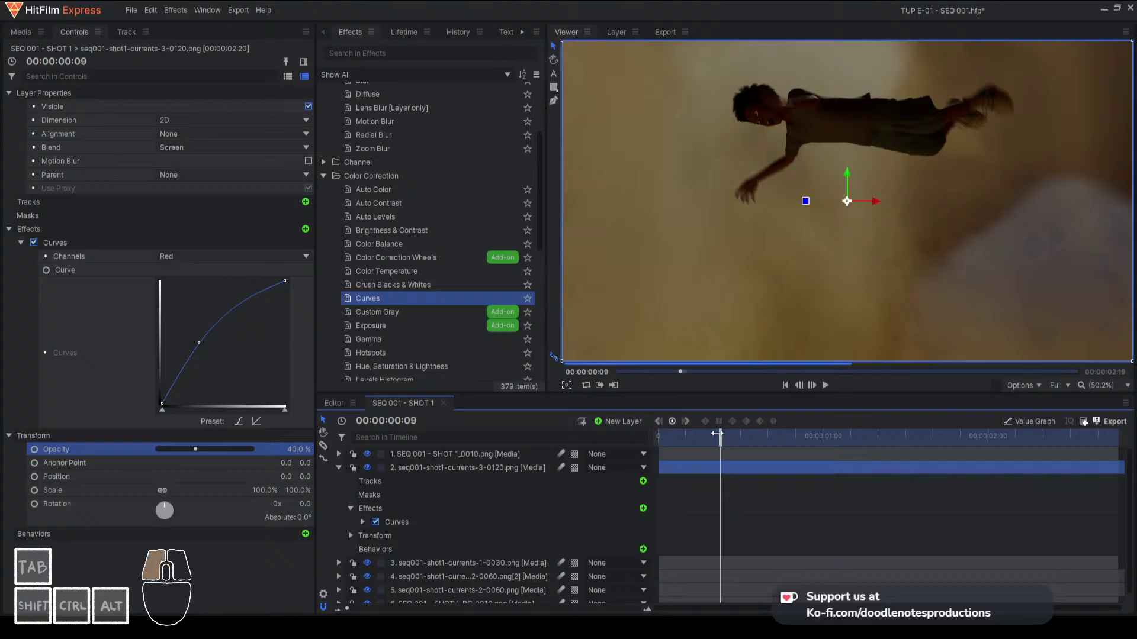
pyautogui.click(687, 437)
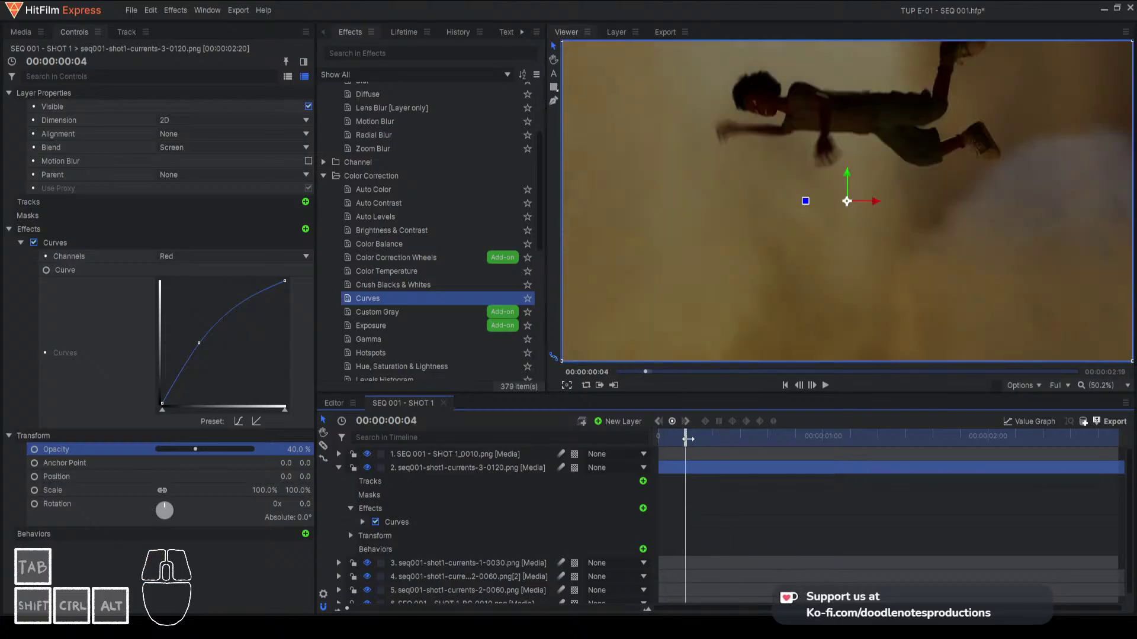
pyautogui.click(425, 472)
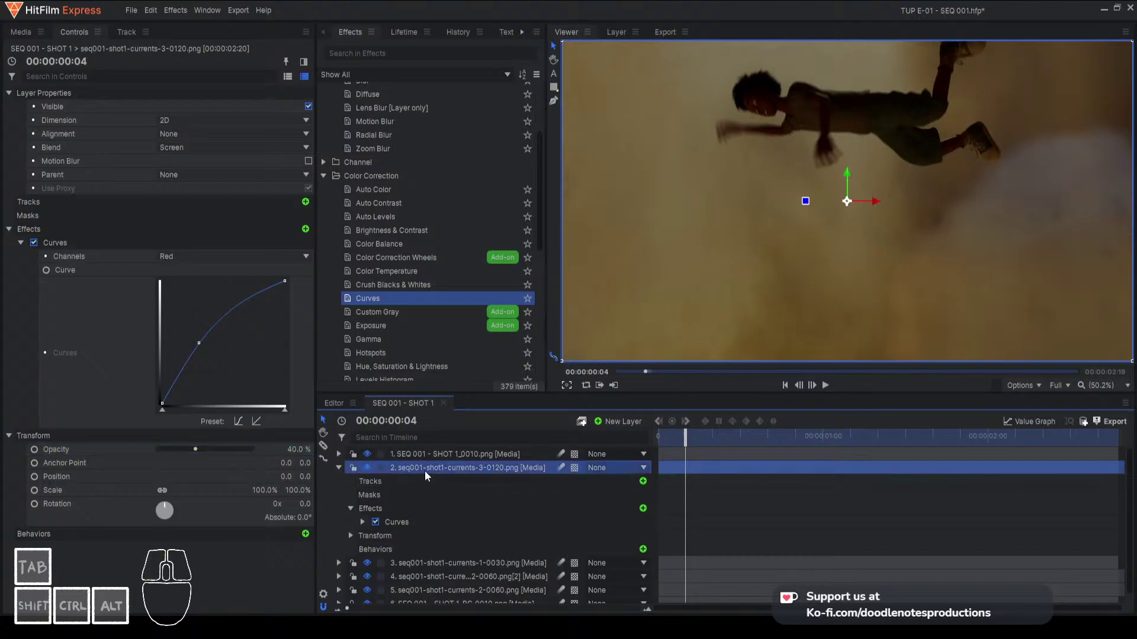
pyautogui.click(754, 436)
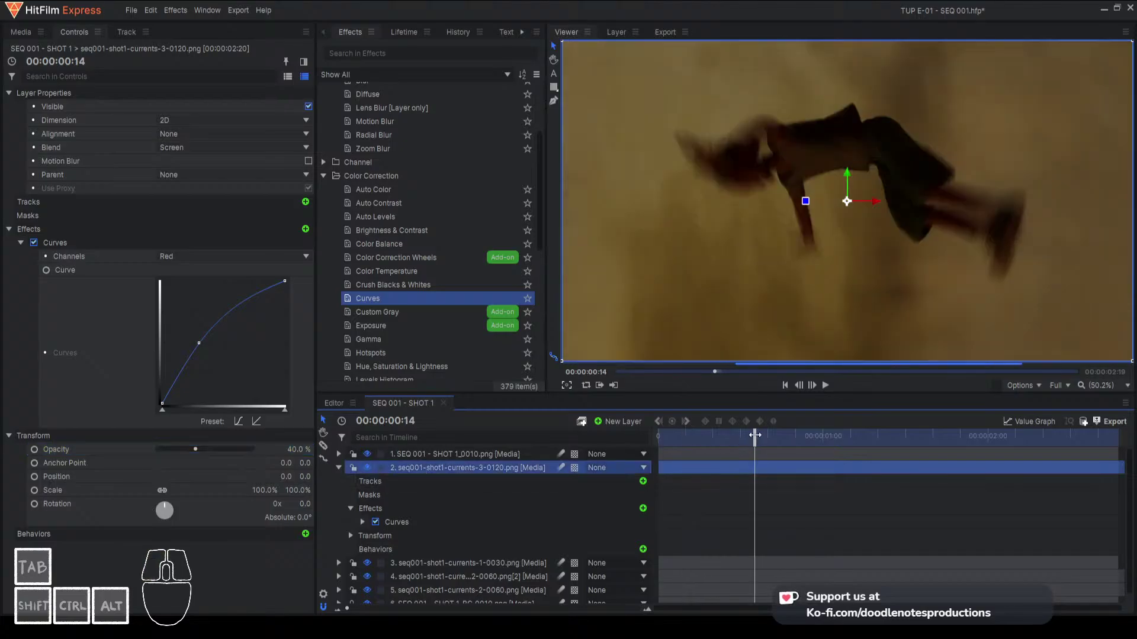
pyautogui.press('space')
pyautogui.press('space')
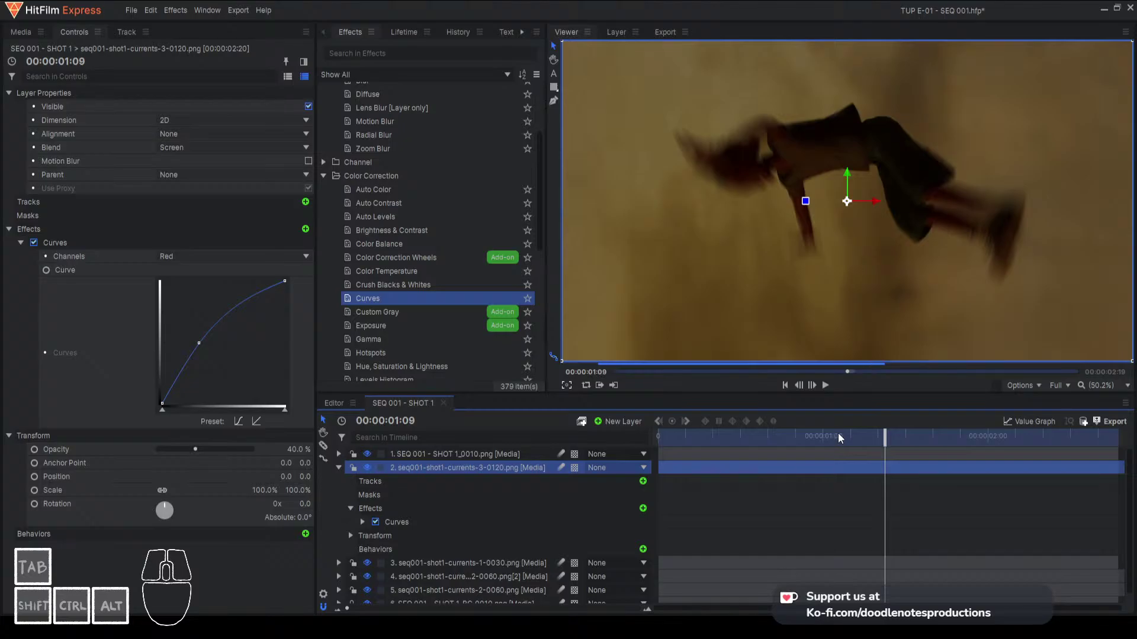
# At 00:00:01:14, bend the currents-3 layer's RGB curve below the diagonal with two points and check the composite between 00:00:00:13 and 00:00:02:00
pyautogui.click(918, 439)
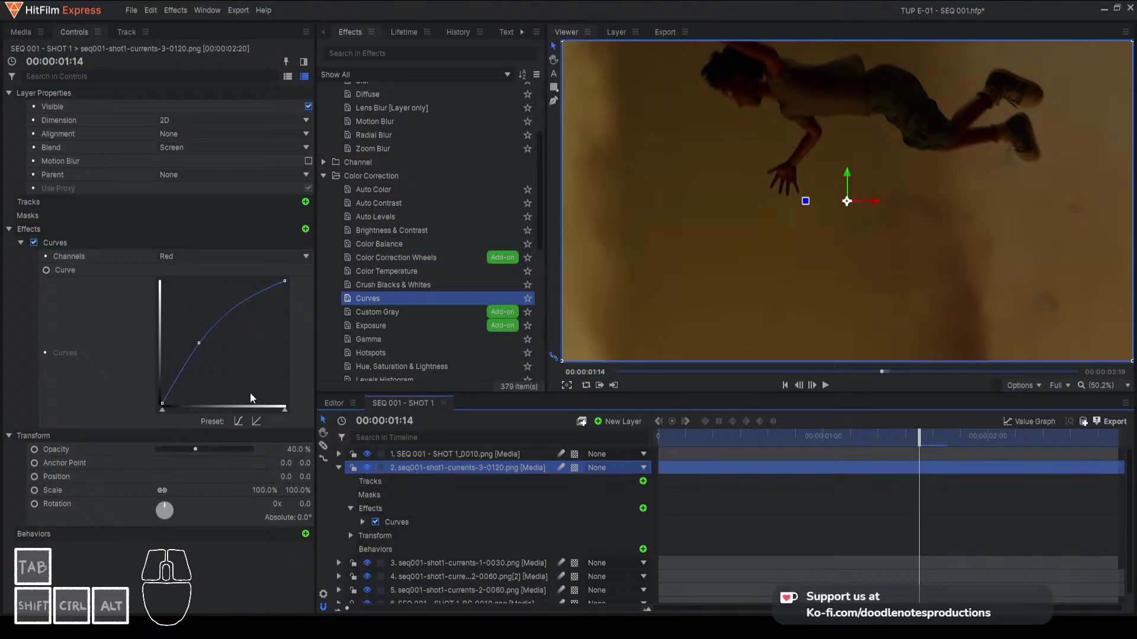
pyautogui.click(193, 275)
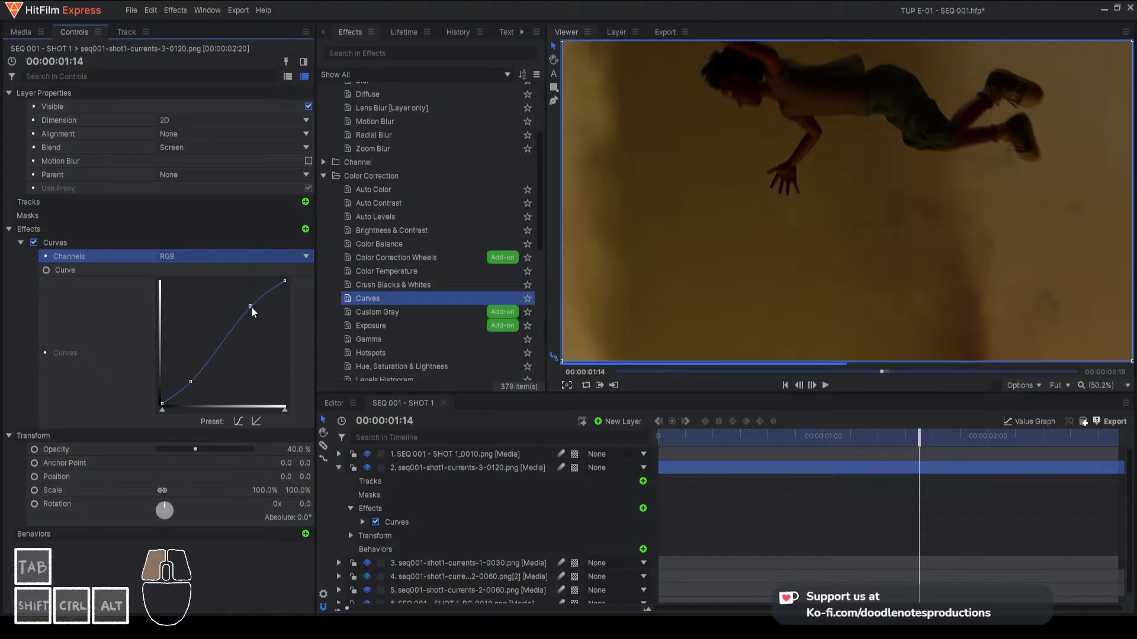
pyautogui.moveTo(251, 305); pyautogui.dragTo(257, 322)
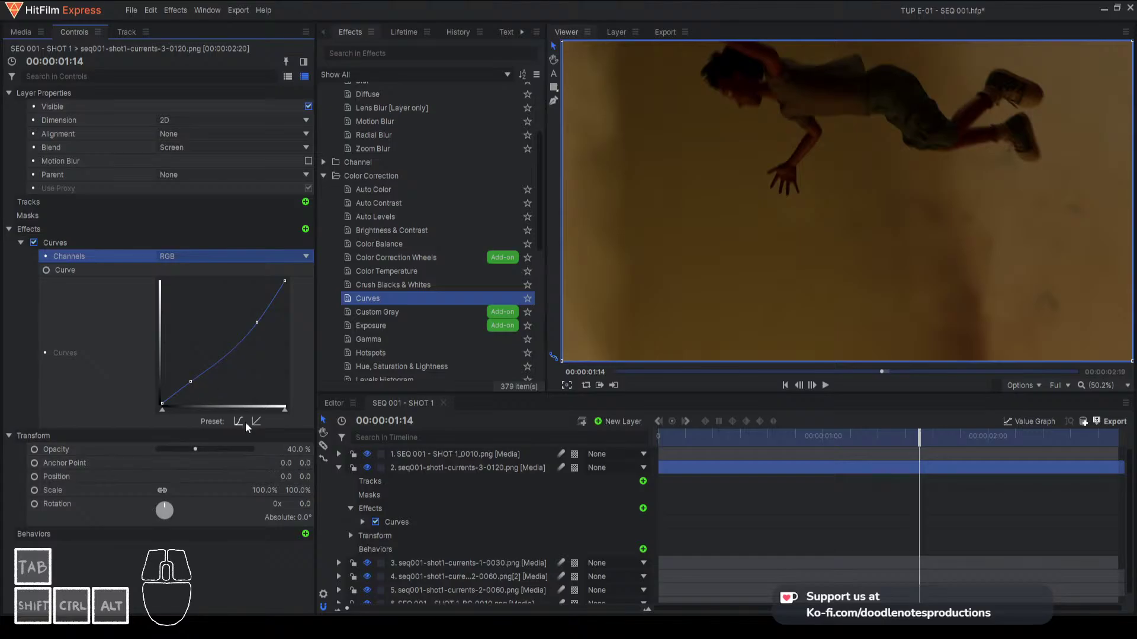
pyautogui.moveTo(193, 385); pyautogui.dragTo(190, 389)
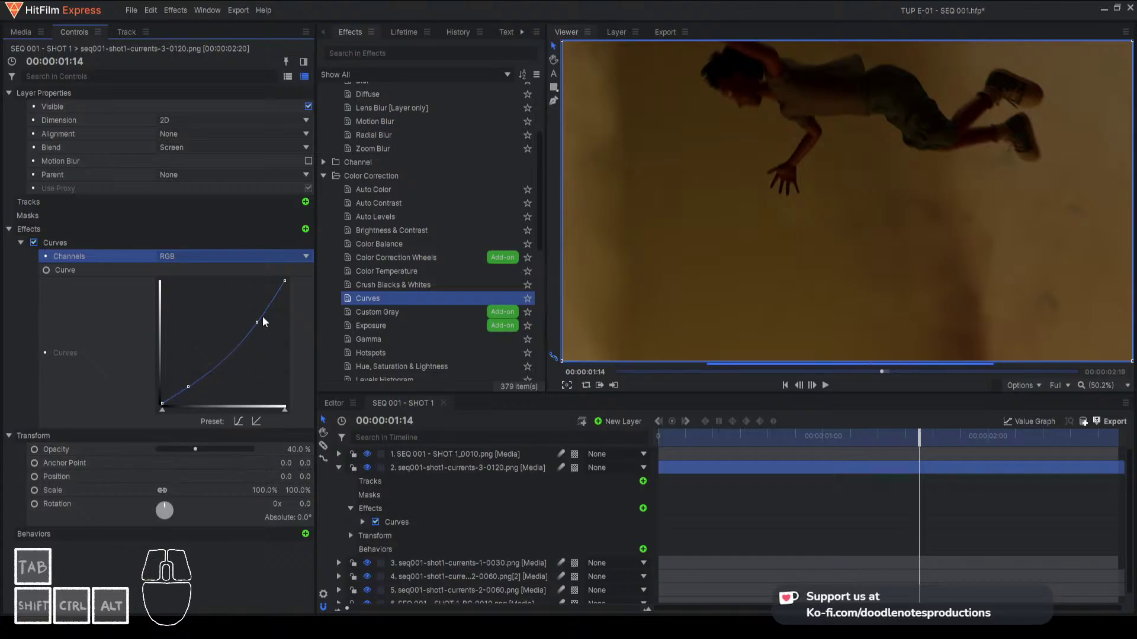
pyautogui.moveTo(263, 317); pyautogui.dragTo(261, 314)
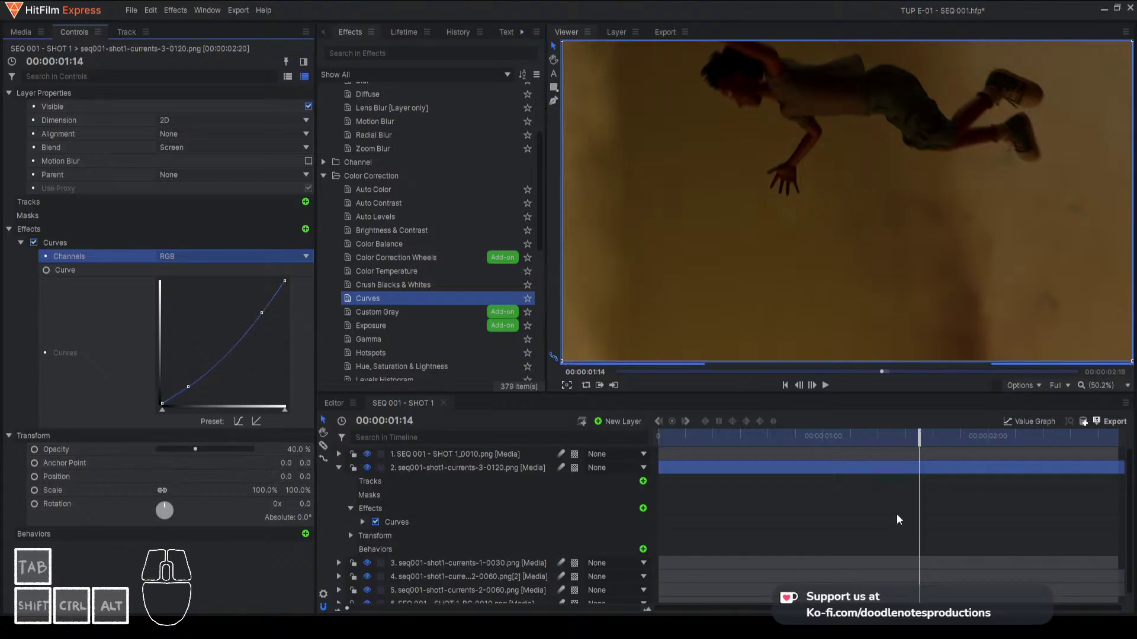
pyautogui.click(746, 440)
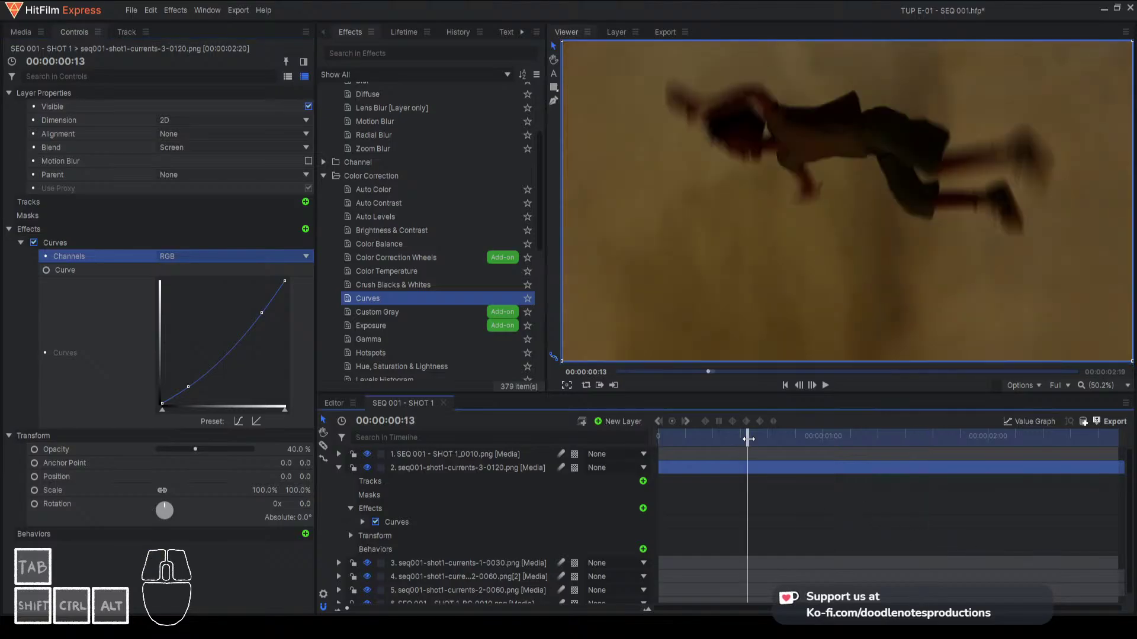
pyautogui.click(803, 441)
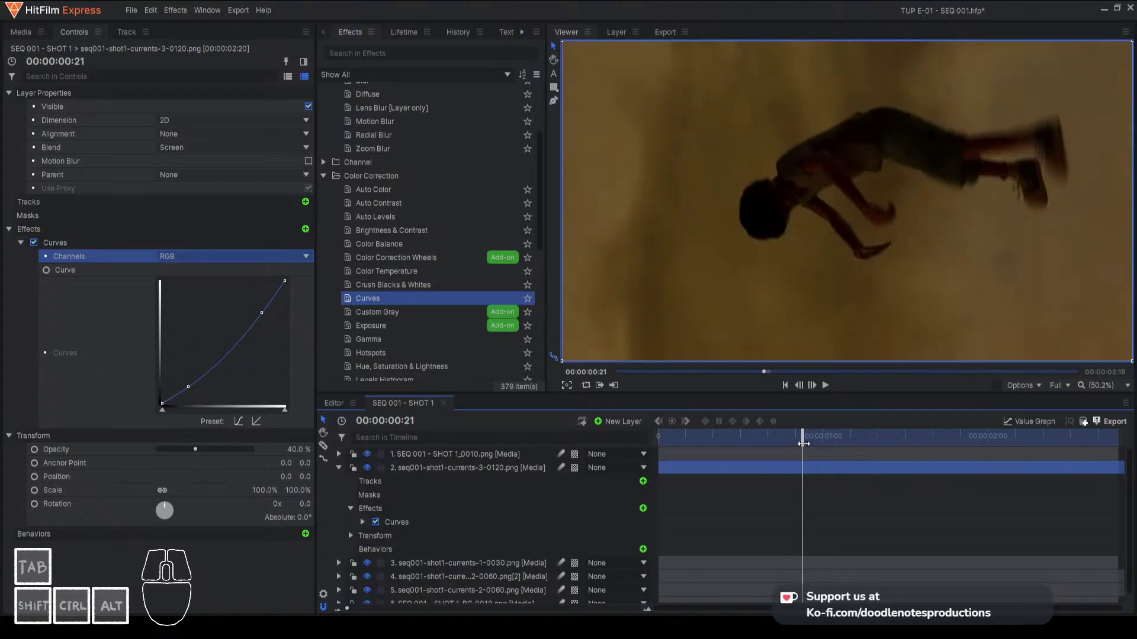
pyautogui.click(878, 444)
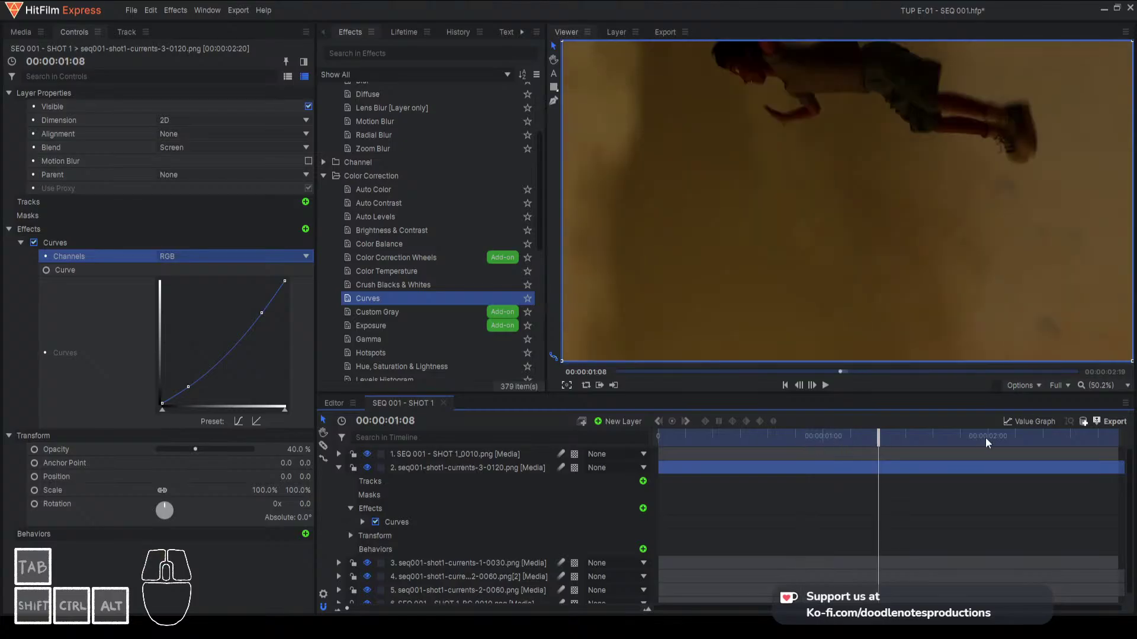
pyautogui.click(986, 438)
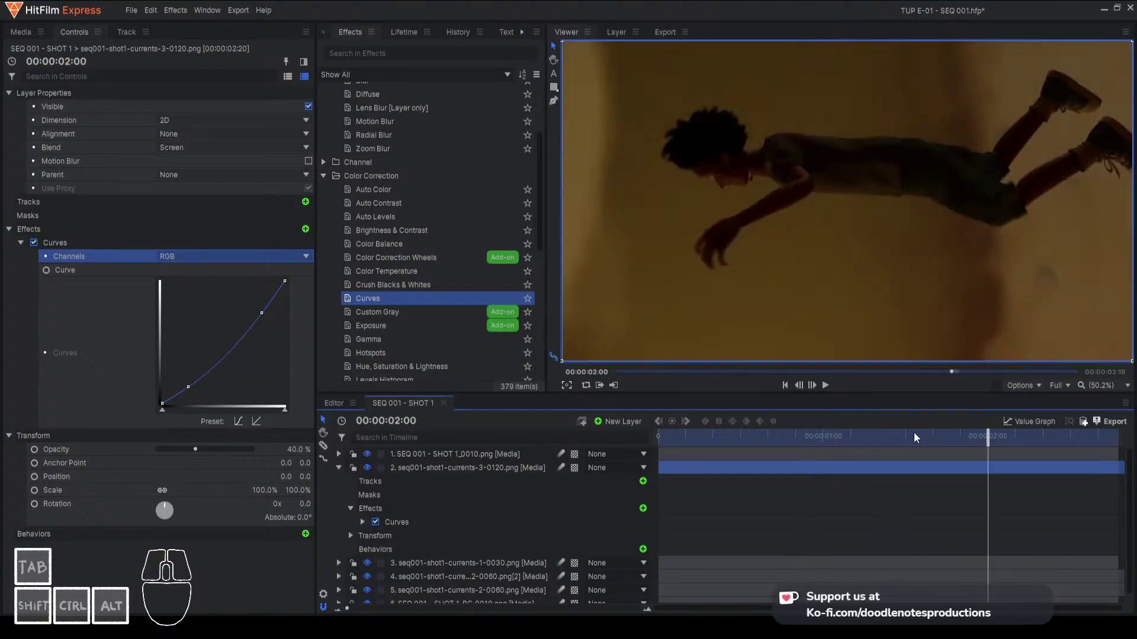
# Add a Lens Blur effect to the currents-3 layer at 00:00:01:13 and check the composite at 00:00:00:11 and 00:00:00:23
pyautogui.click(914, 433)
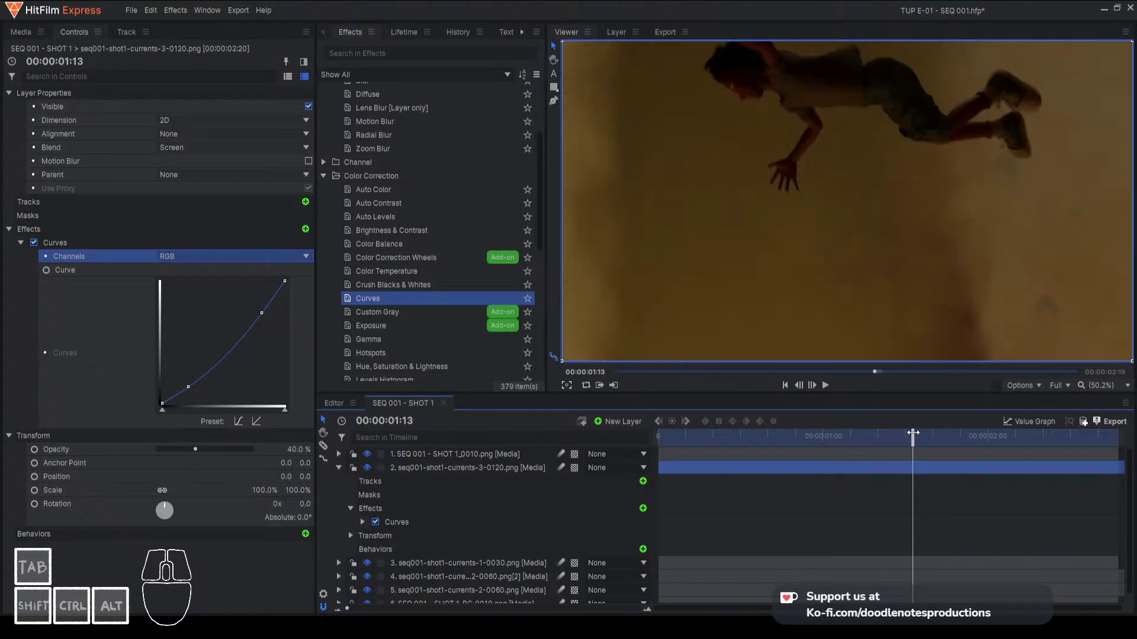
pyautogui.click(454, 468)
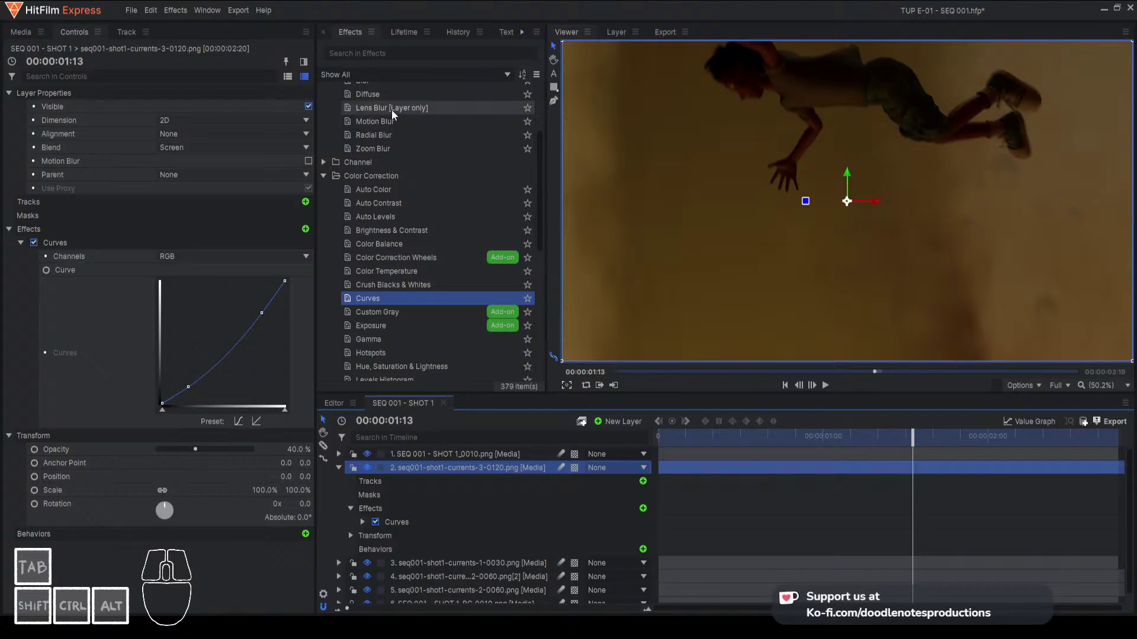
pyautogui.moveTo(392, 109); pyautogui.dragTo(562, 259)
pyautogui.moveTo(424, 468); pyautogui.dragTo(450, 467)
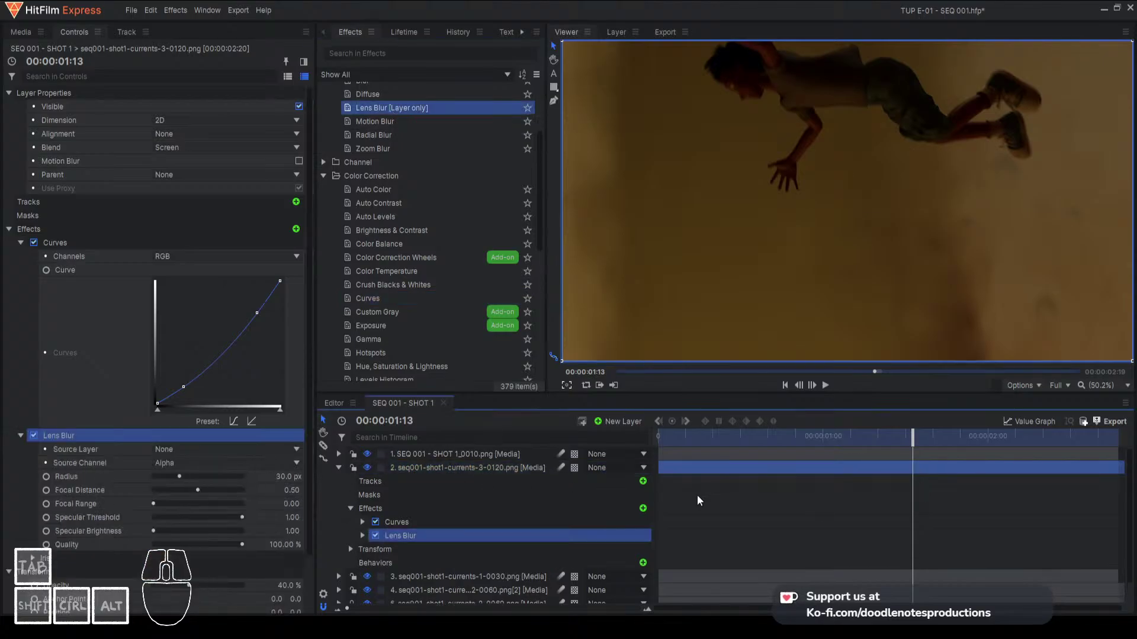
pyautogui.click(735, 440)
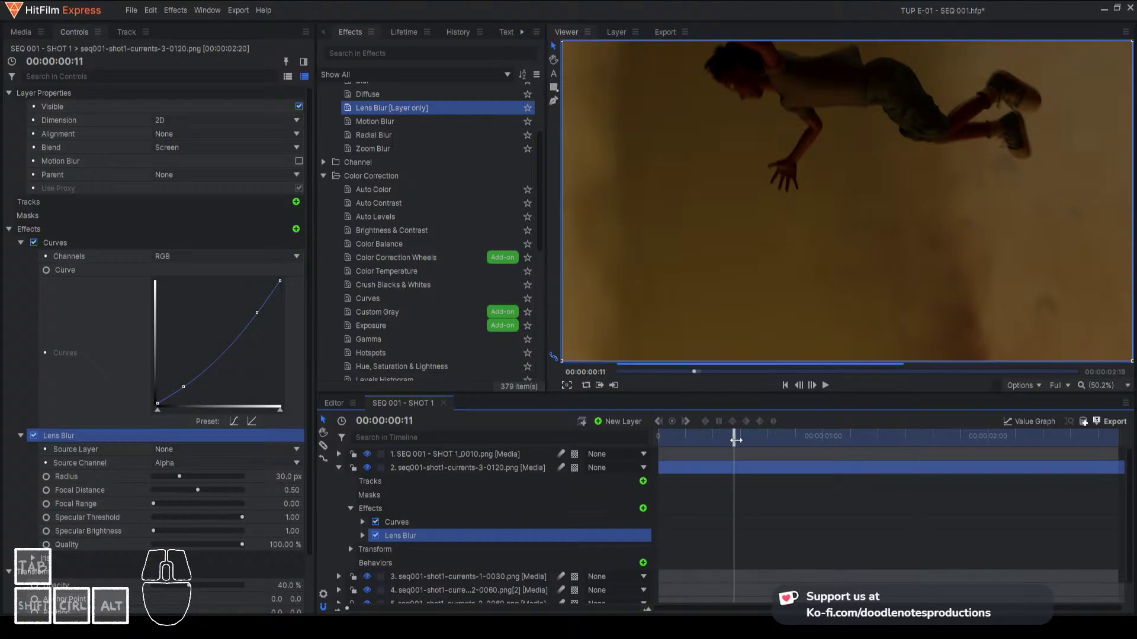
pyautogui.click(816, 438)
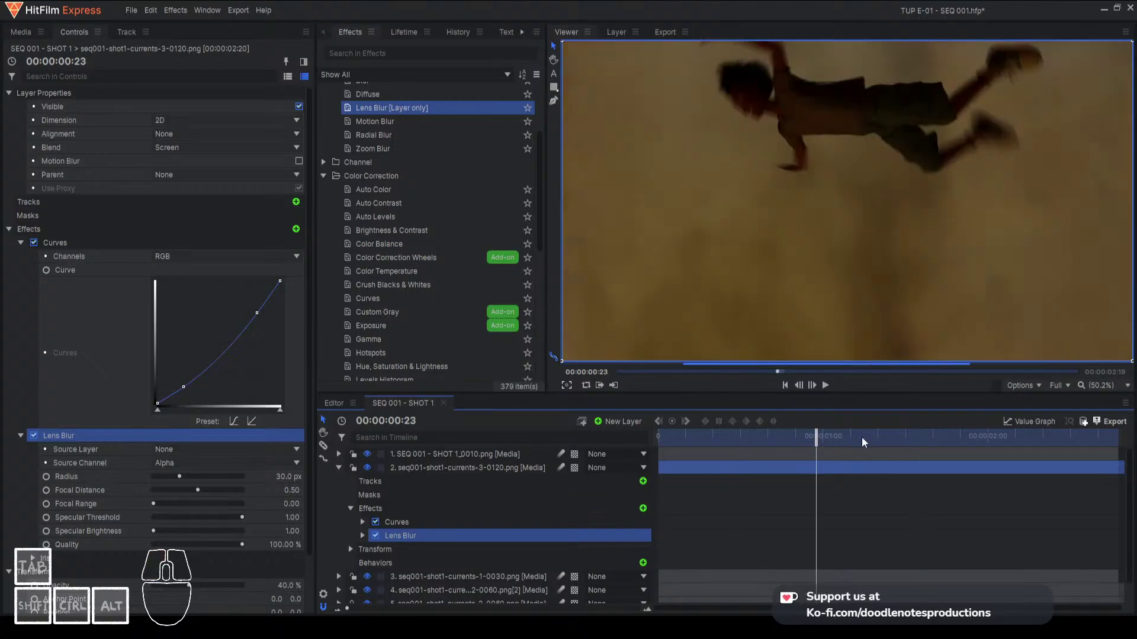
# At 00:00:01:14, set the currents-3 layer's Lens Blur radius to 64.3 px and focal distance to 0.31
pyautogui.click(919, 435)
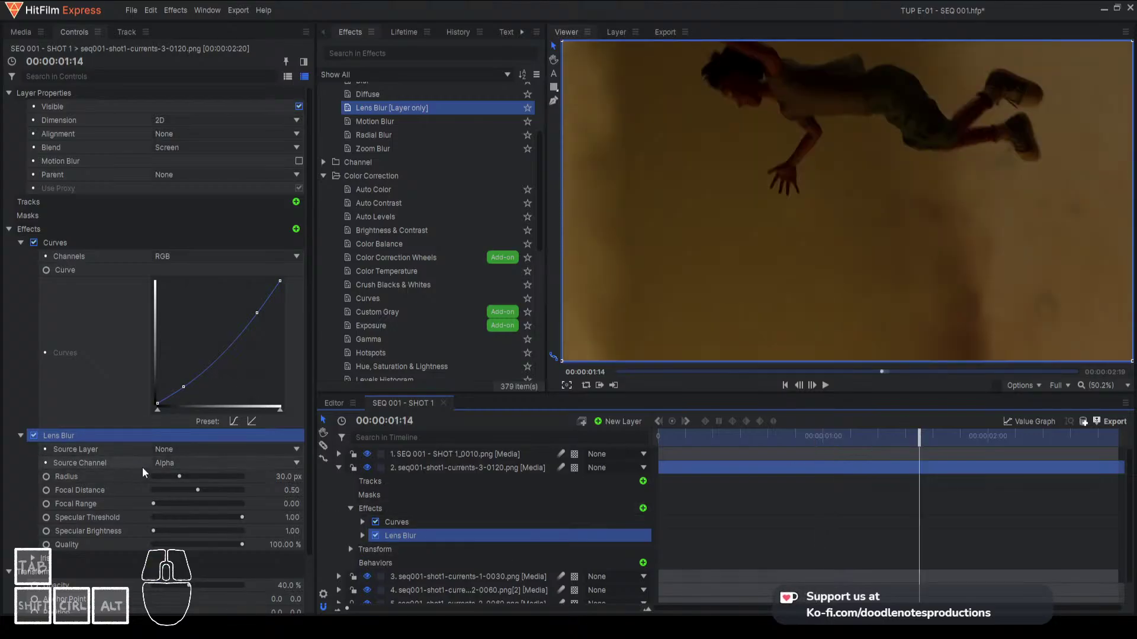
pyautogui.moveTo(182, 474); pyautogui.dragTo(209, 474)
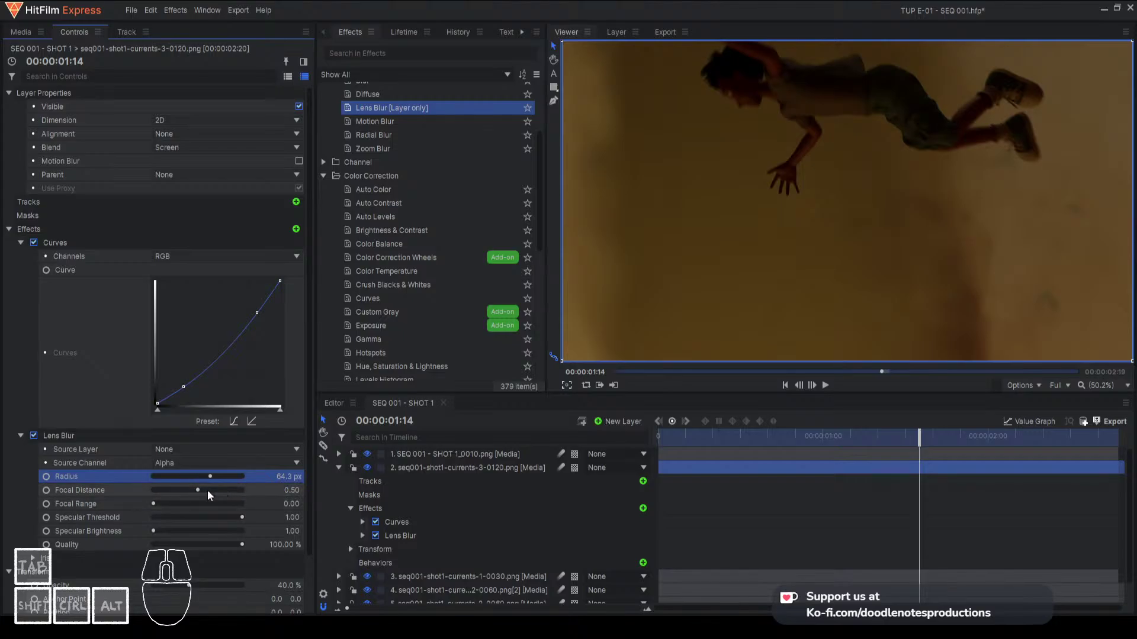
pyautogui.click(214, 491)
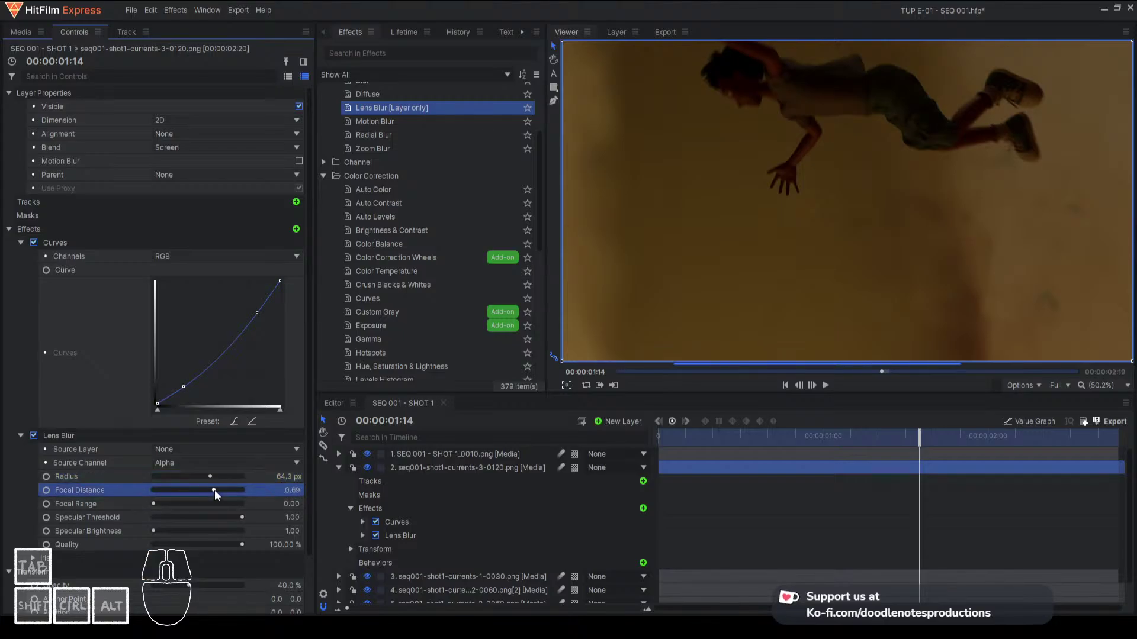
pyautogui.click(169, 489)
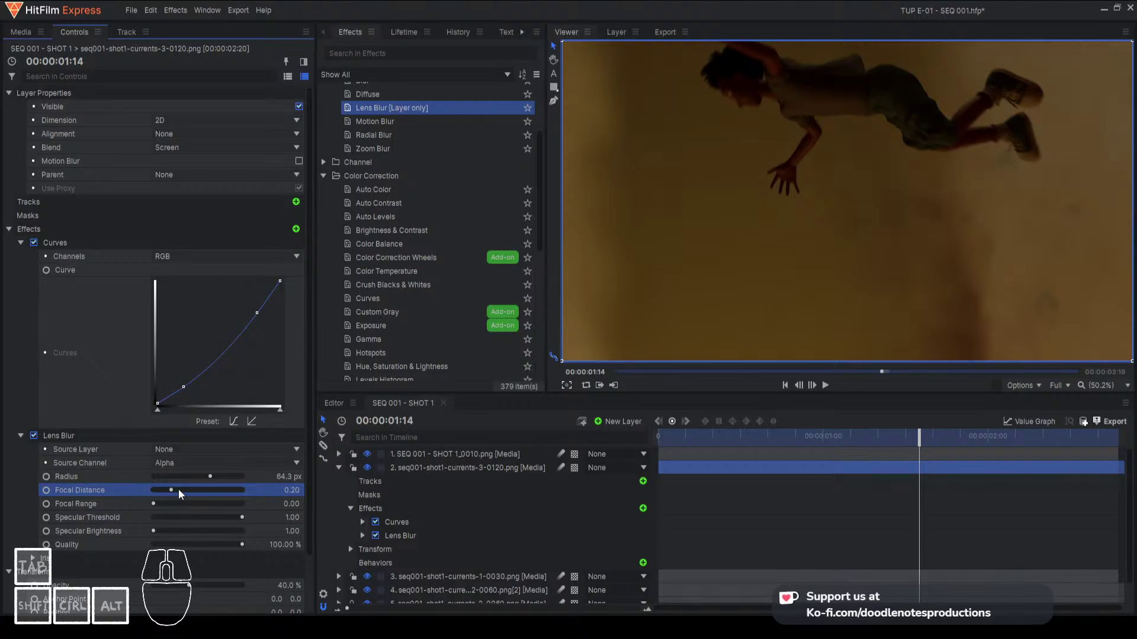
pyautogui.click(178, 489)
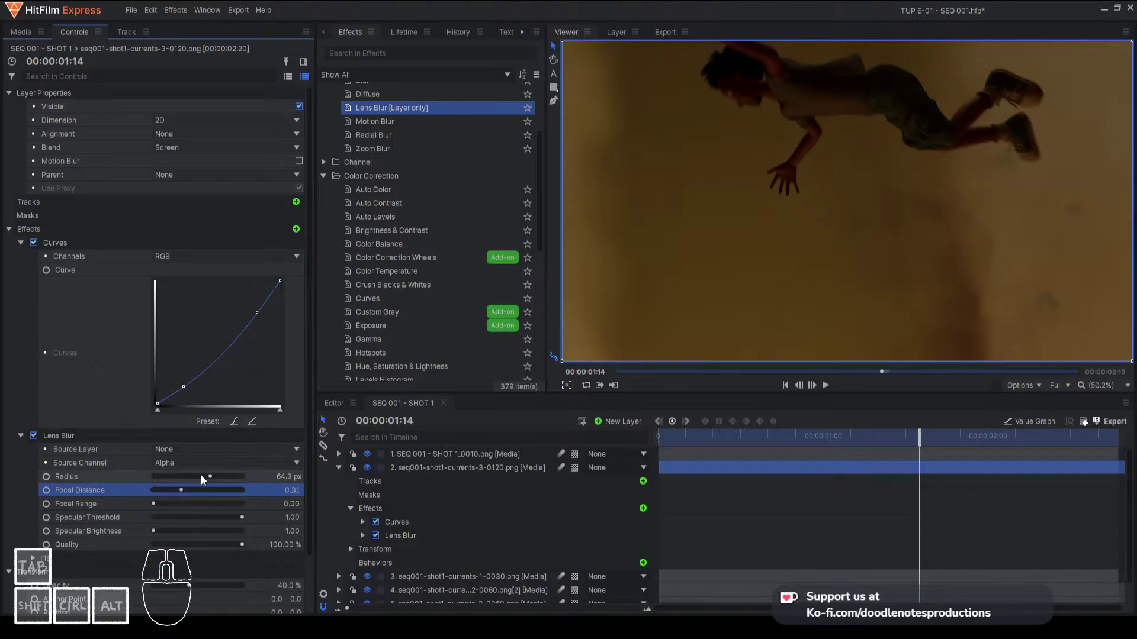
# Save the project and check the composite at 00:00:00:07 and 00:00:00:13
pyautogui.hotkey('ctrl', 's')
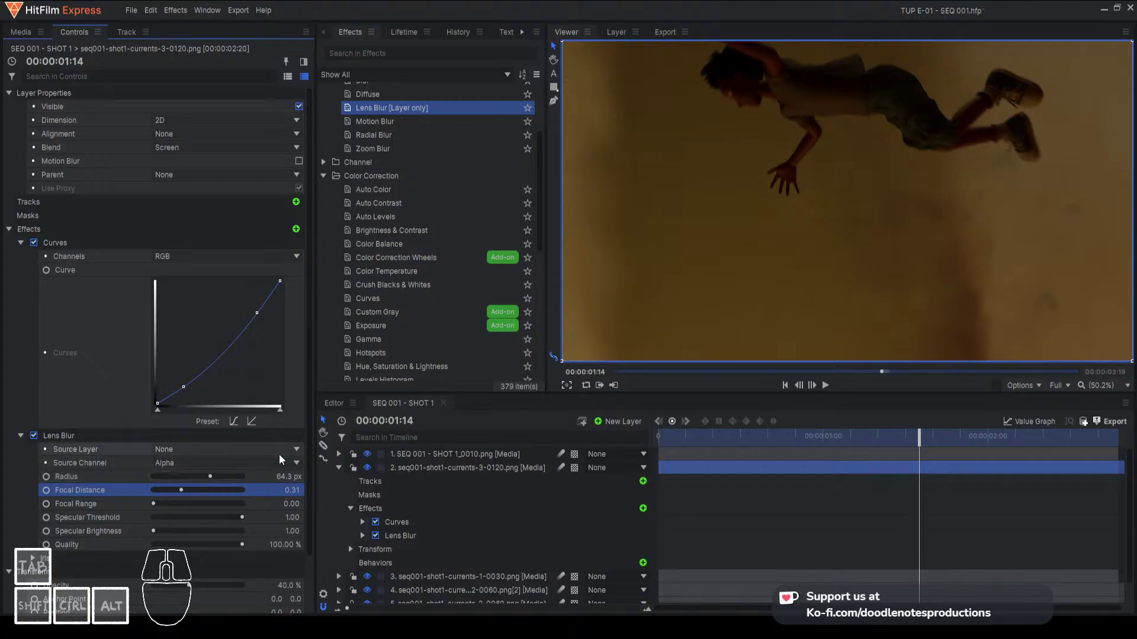
pyautogui.click(706, 436)
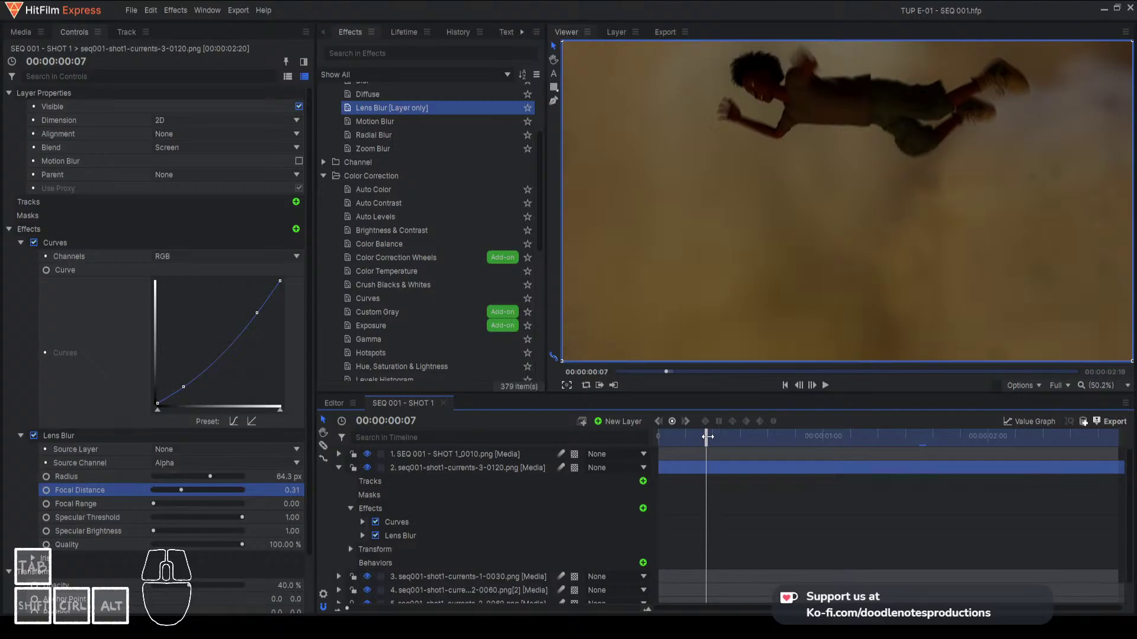
pyautogui.click(746, 437)
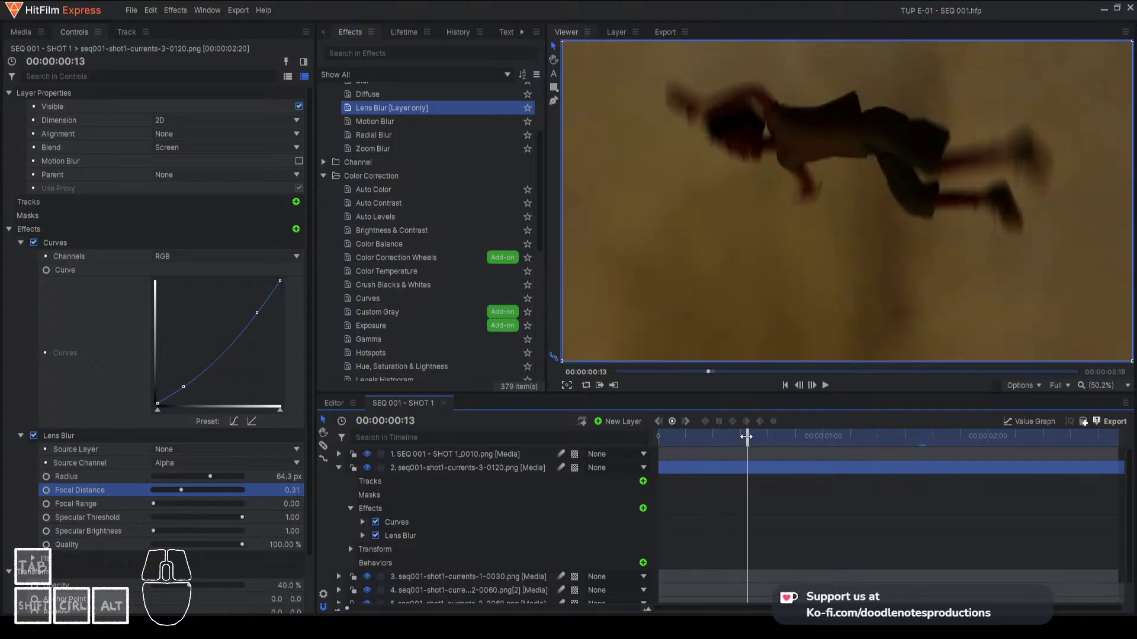
# Add seq001-shot1-currents-4-0100.png to the timeline between the character and currents-3 layers, with Screen blending
pyautogui.click(10, 230)
pyautogui.click(23, 33)
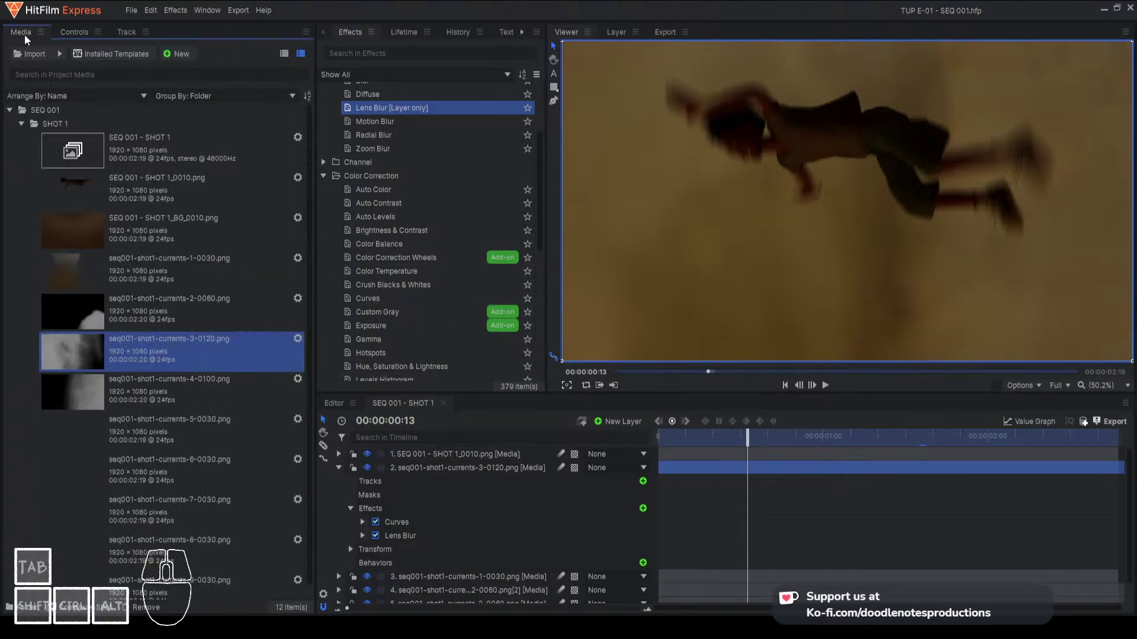
pyautogui.click(164, 390)
pyautogui.moveTo(66, 393); pyautogui.dragTo(505, 507)
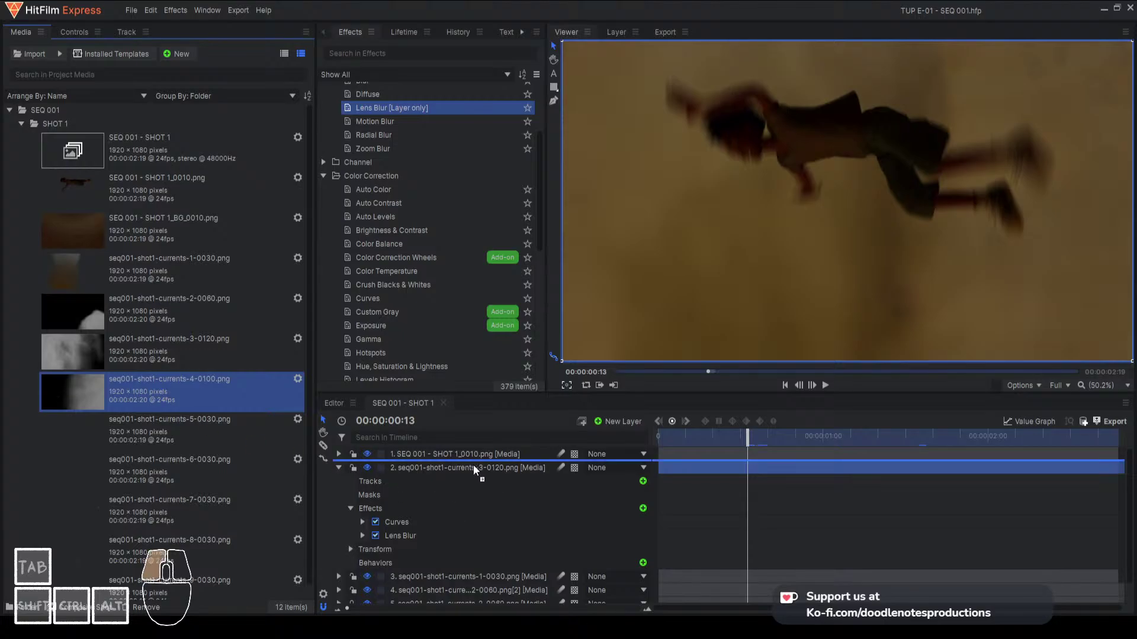
pyautogui.moveTo(474, 466); pyautogui.dragTo(474, 466)
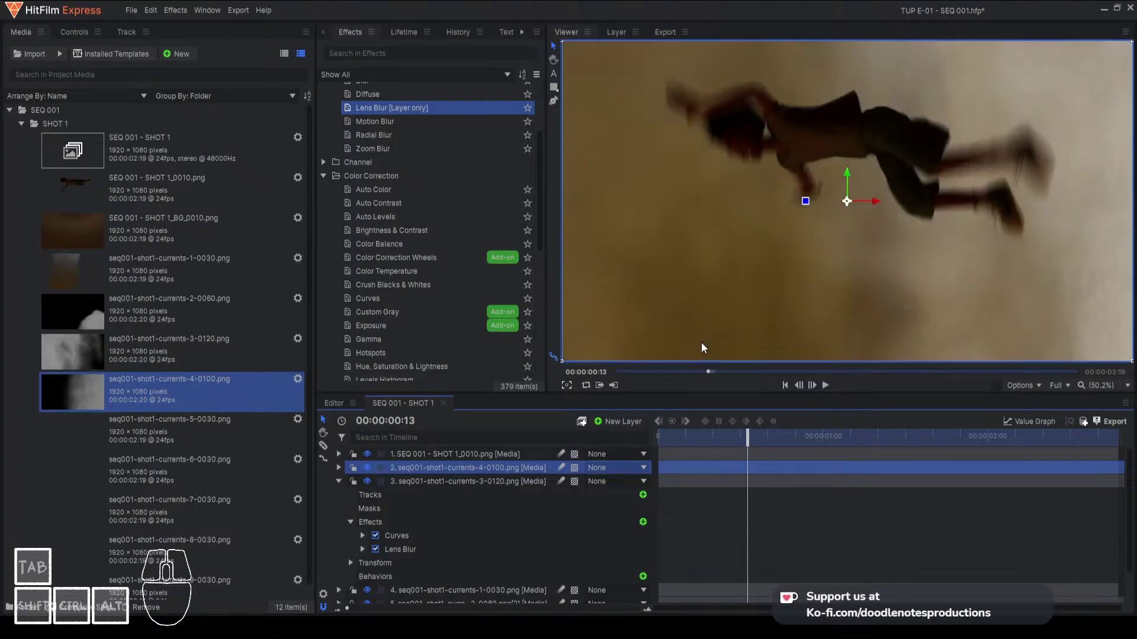
# Paste the copied Curves effect onto the currents-4 layer and add a Lens Blur with a 50.5 px radius and 0.27 focal distance
pyautogui.click(508, 471)
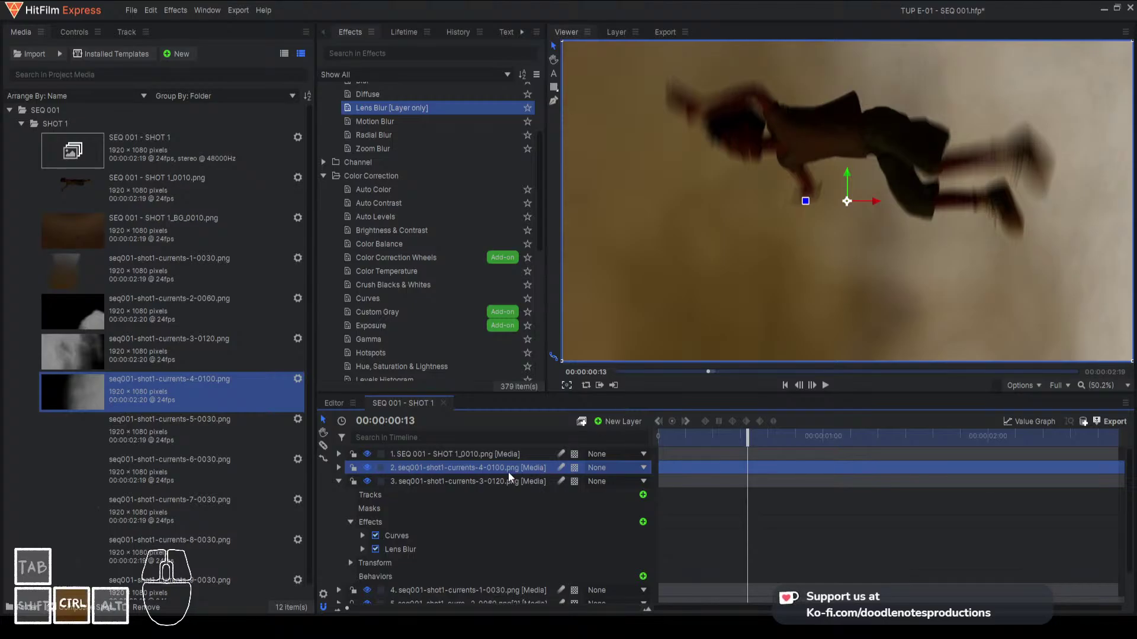
pyautogui.hotkey('ctrl', 'v')
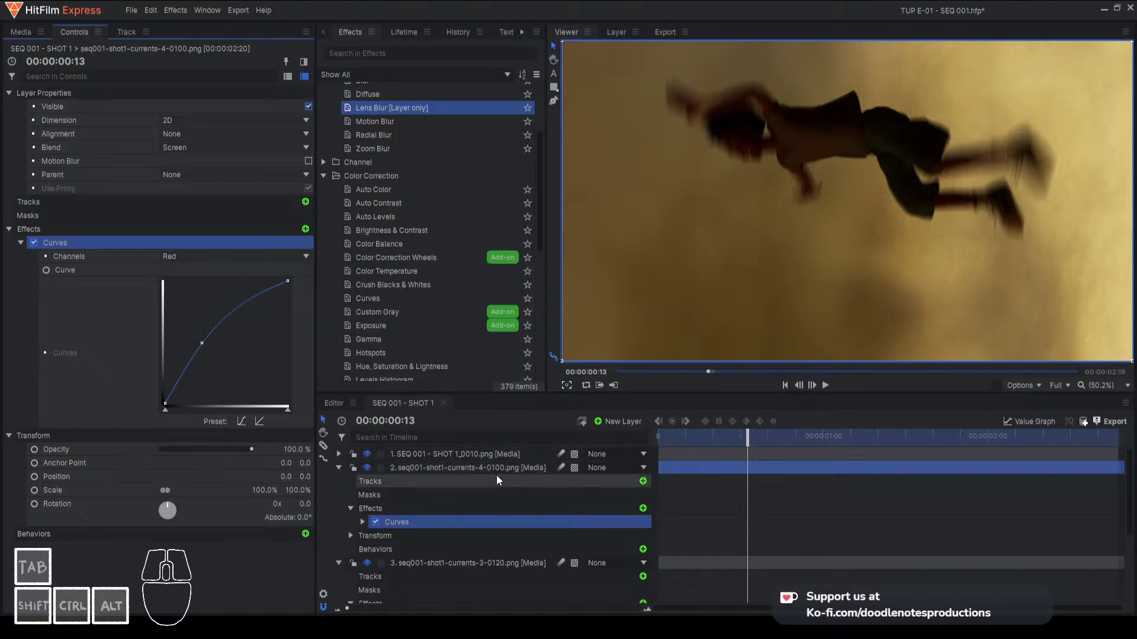
pyautogui.moveTo(424, 109); pyautogui.dragTo(463, 468)
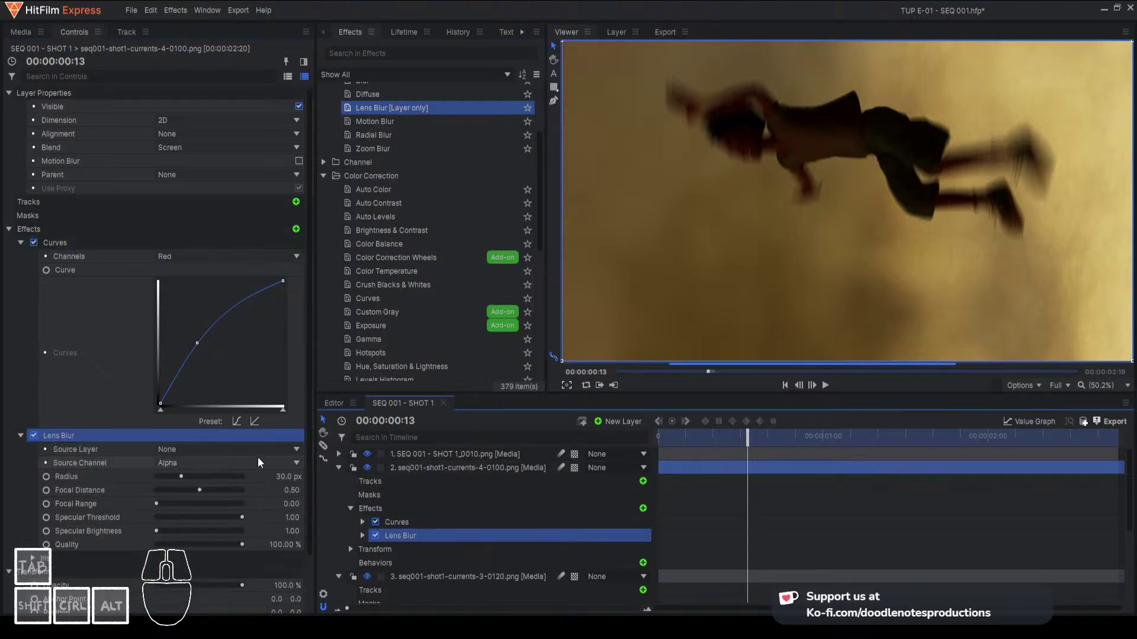
pyautogui.click(200, 477)
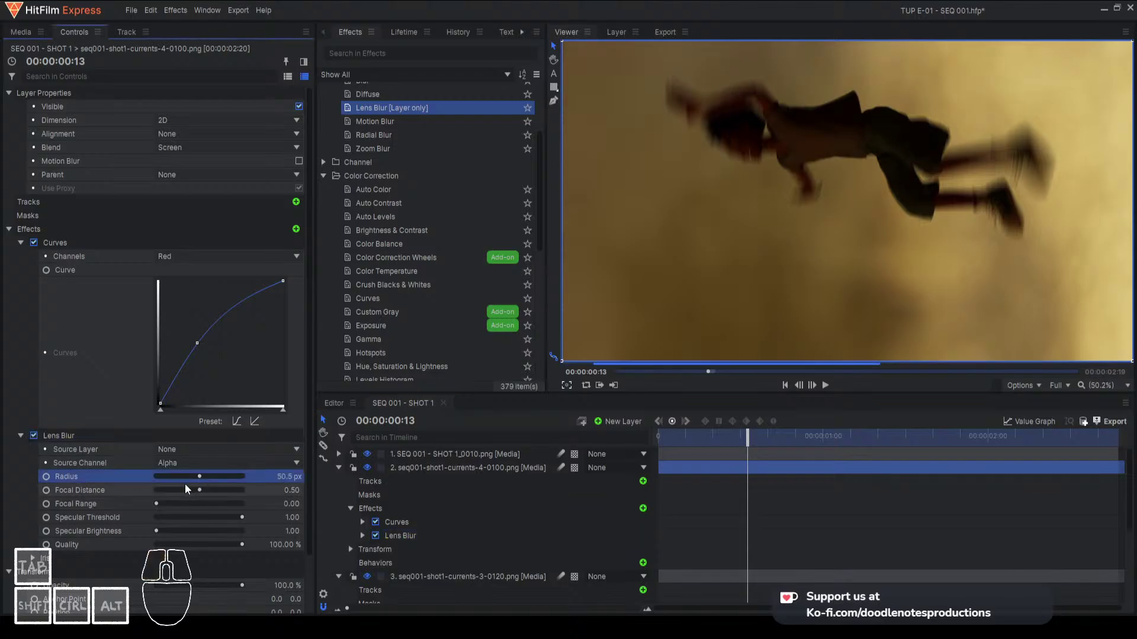
pyautogui.click(174, 490)
pyautogui.click(179, 490)
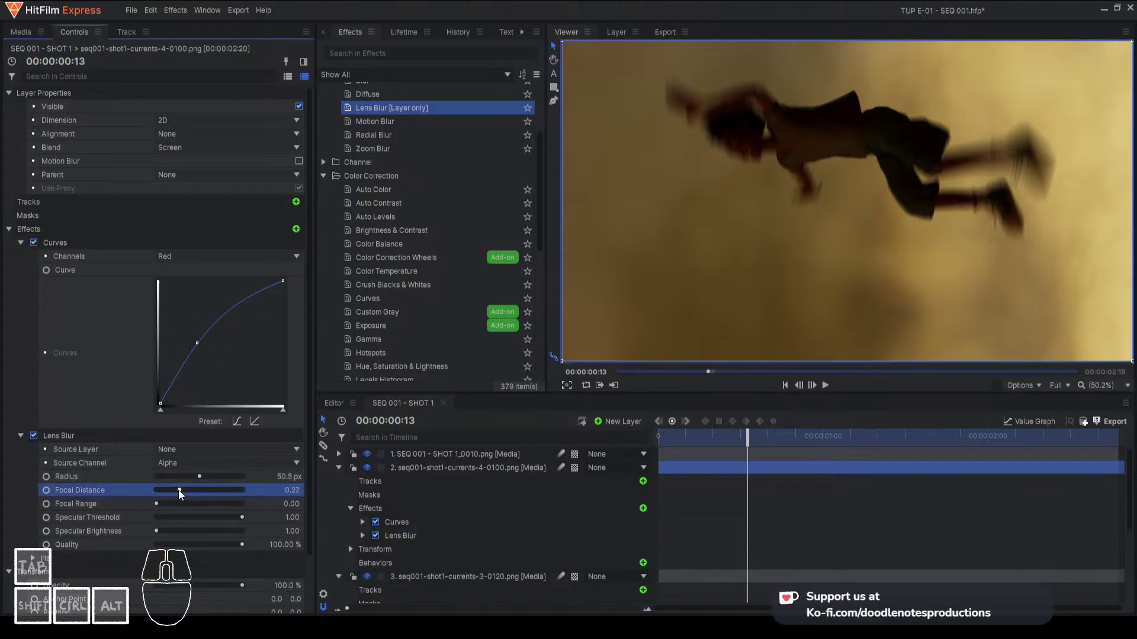
# Set the currents-4 layer's opacity to 30% and check the composite between 00:00:01:01 and 00:00:01:23
pyautogui.click(490, 467)
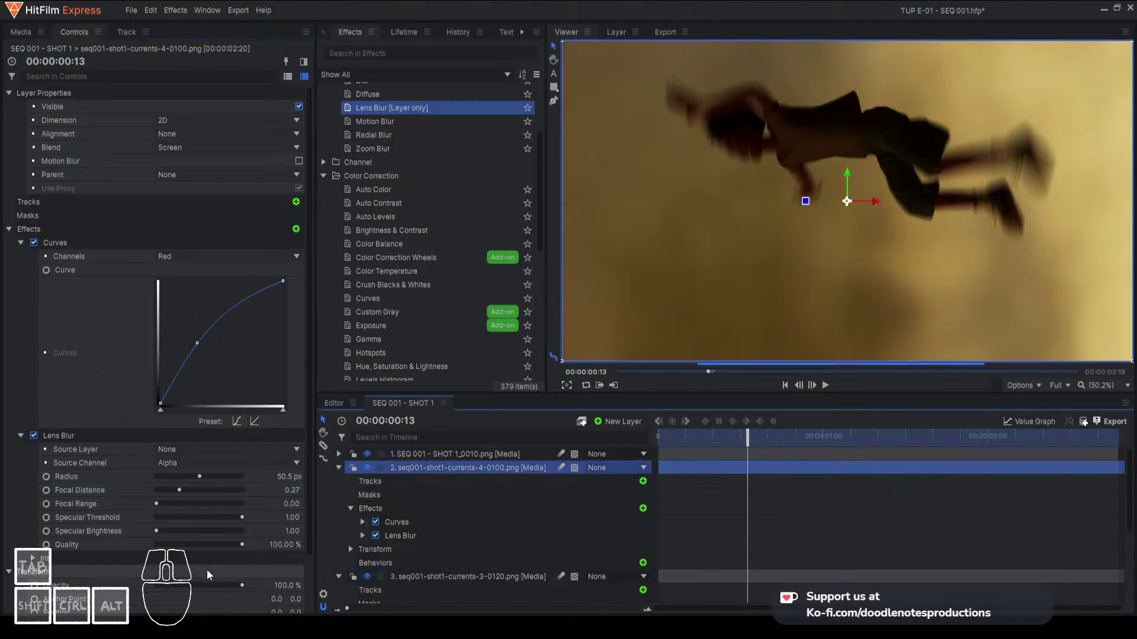
pyautogui.click(286, 585)
pyautogui.write('30')
pyautogui.press('Return')
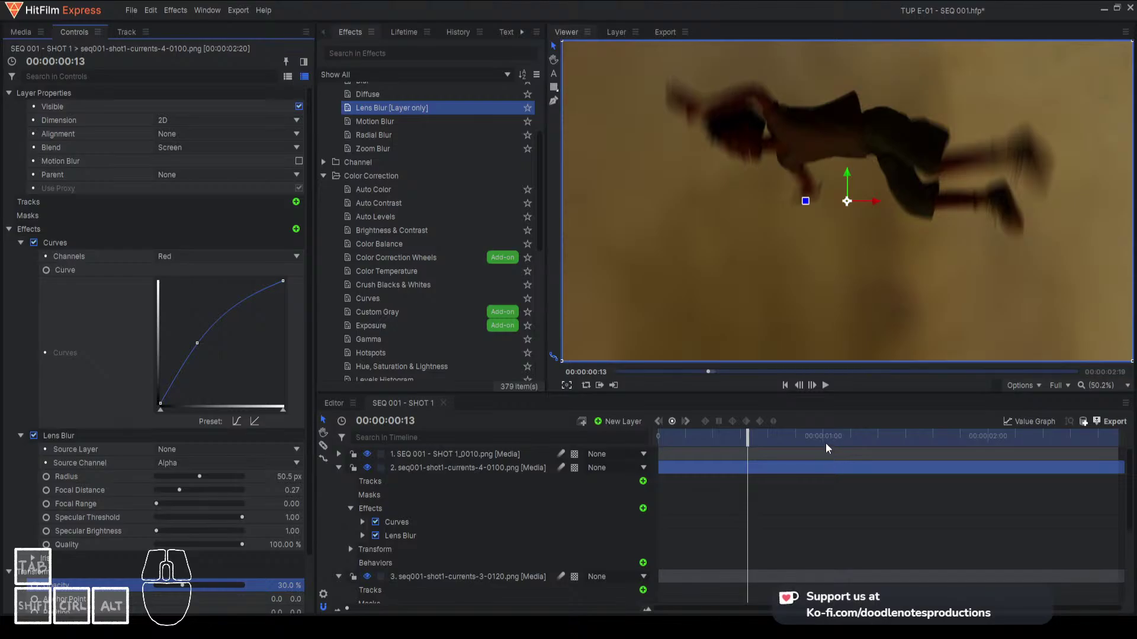
pyautogui.click(830, 441)
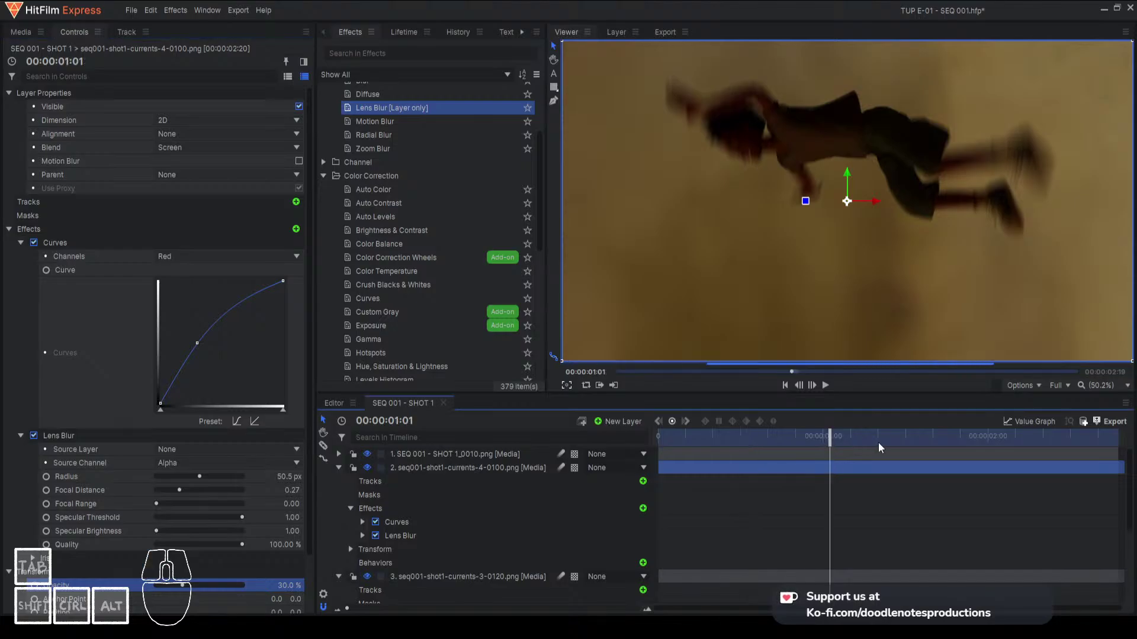
pyautogui.click(926, 441)
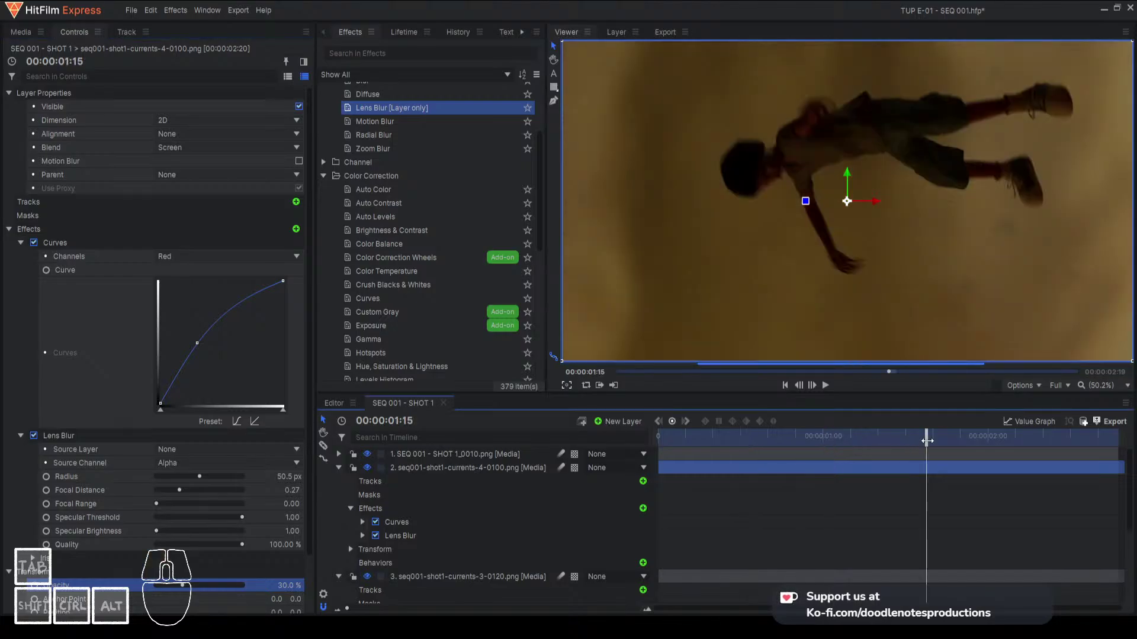
pyautogui.click(981, 438)
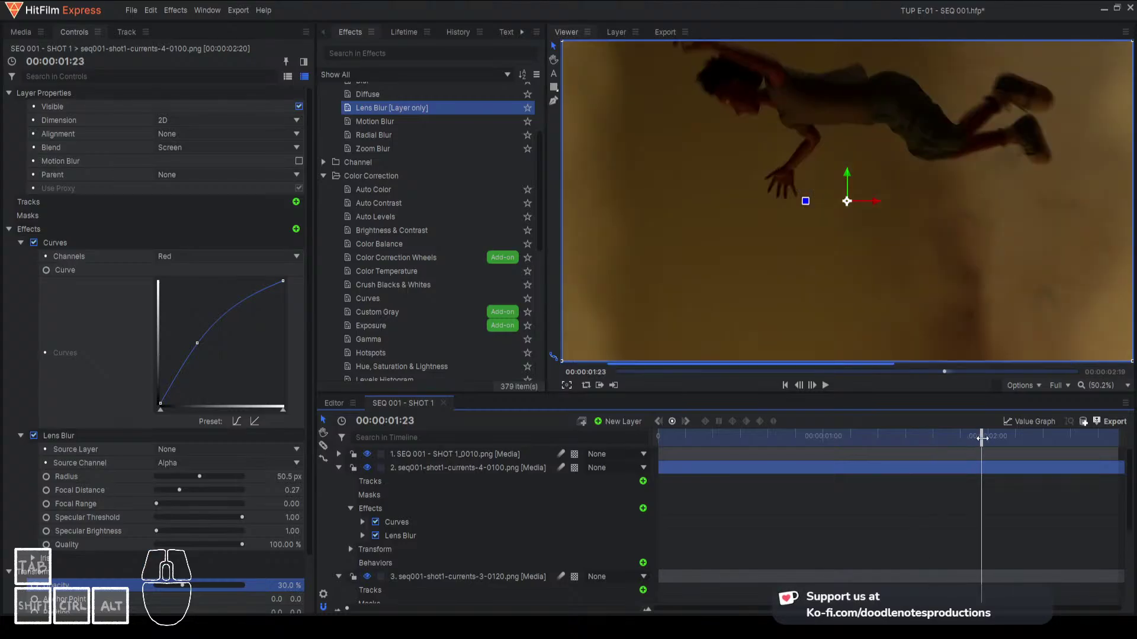
pyautogui.click(932, 437)
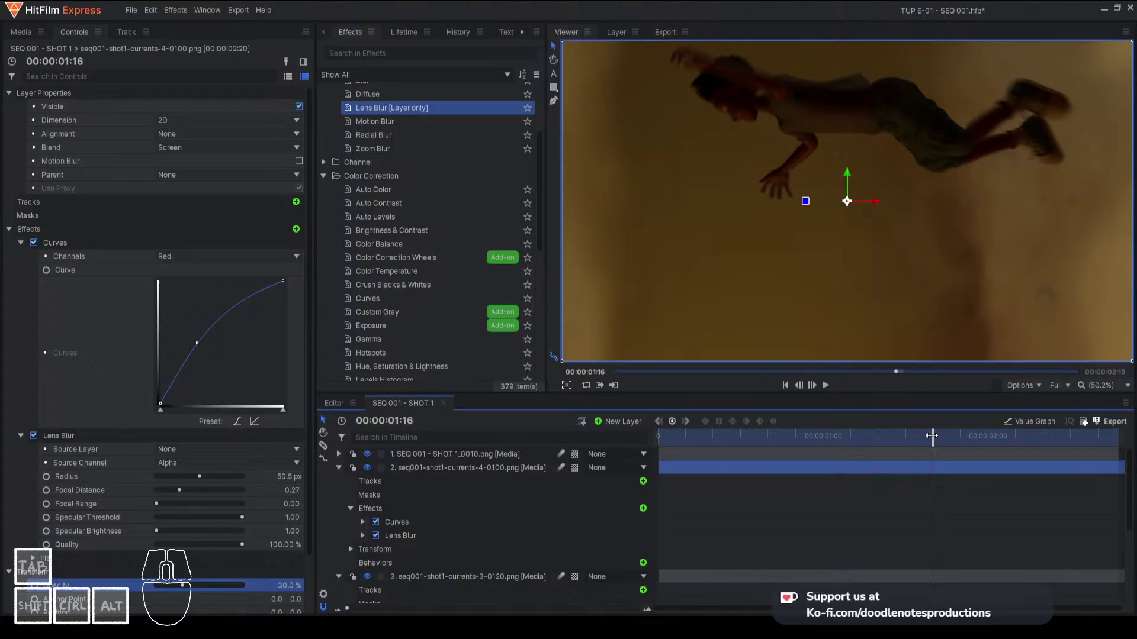
# Move the currents-4 layer above the character layer and check the composite between 00:00:00:08 and 00:00:01:13
pyautogui.click(435, 468)
pyautogui.moveTo(433, 463); pyautogui.dragTo(450, 450)
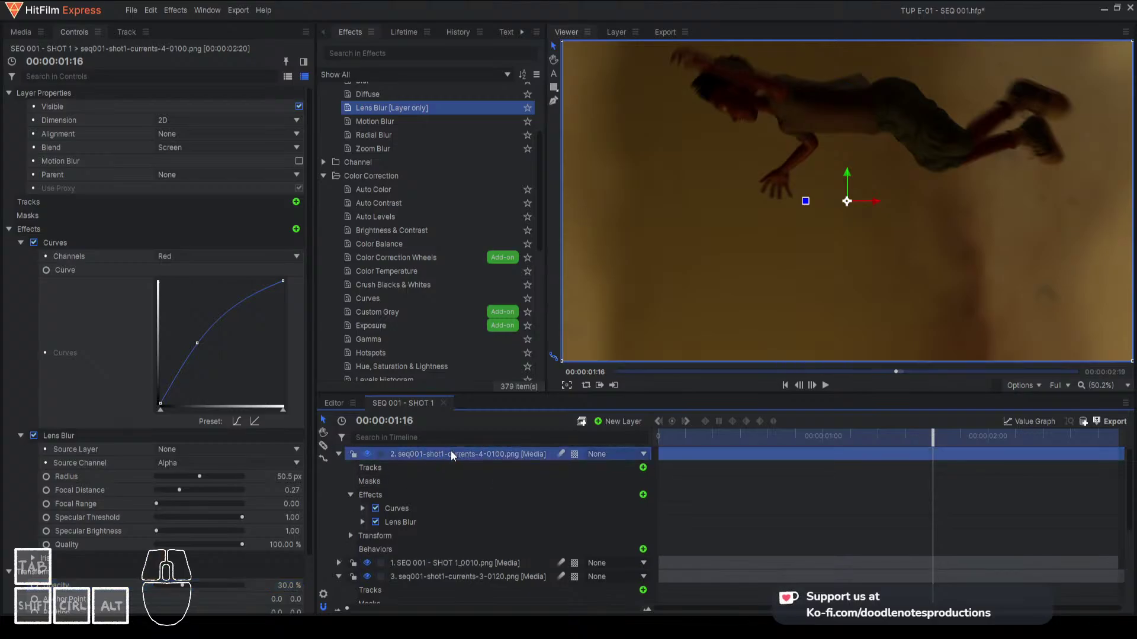
pyautogui.click(794, 437)
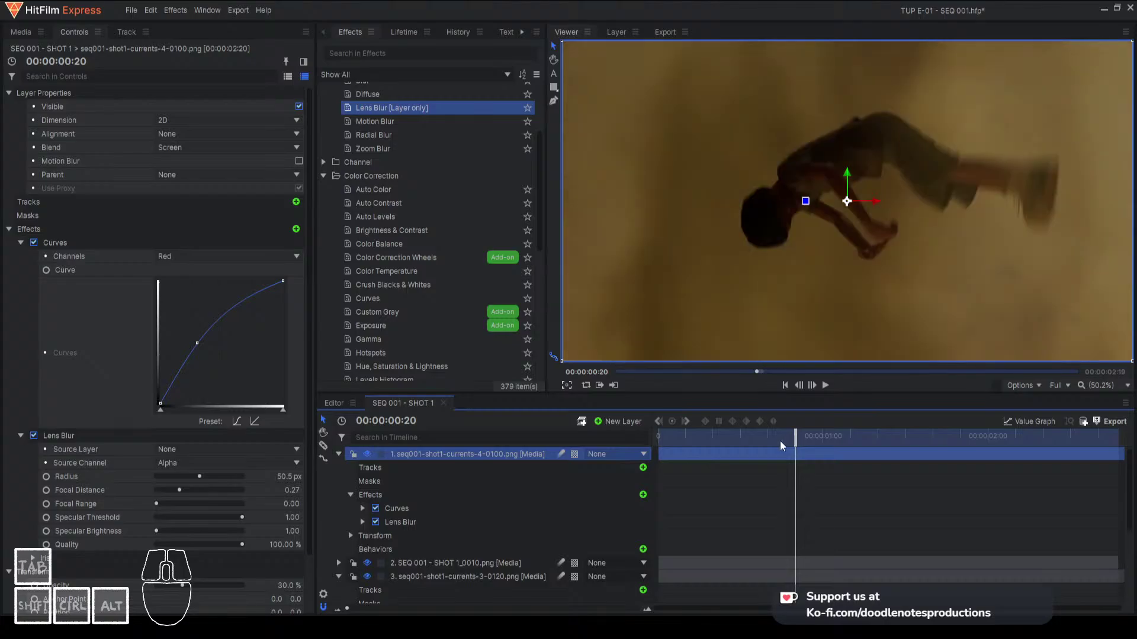
pyautogui.click(713, 441)
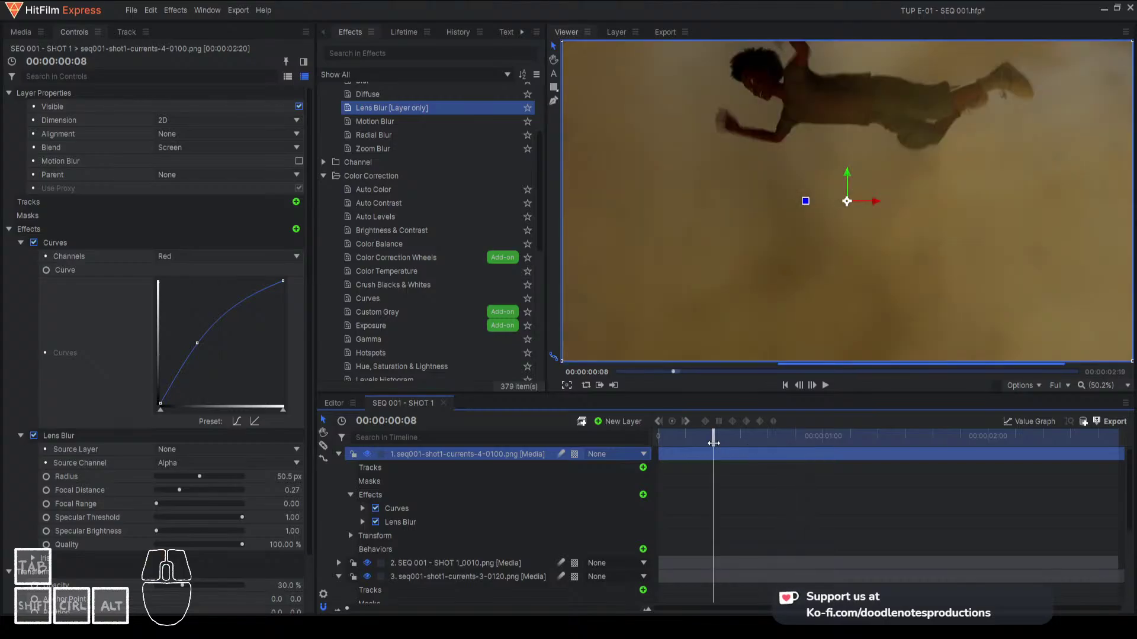
pyautogui.click(816, 443)
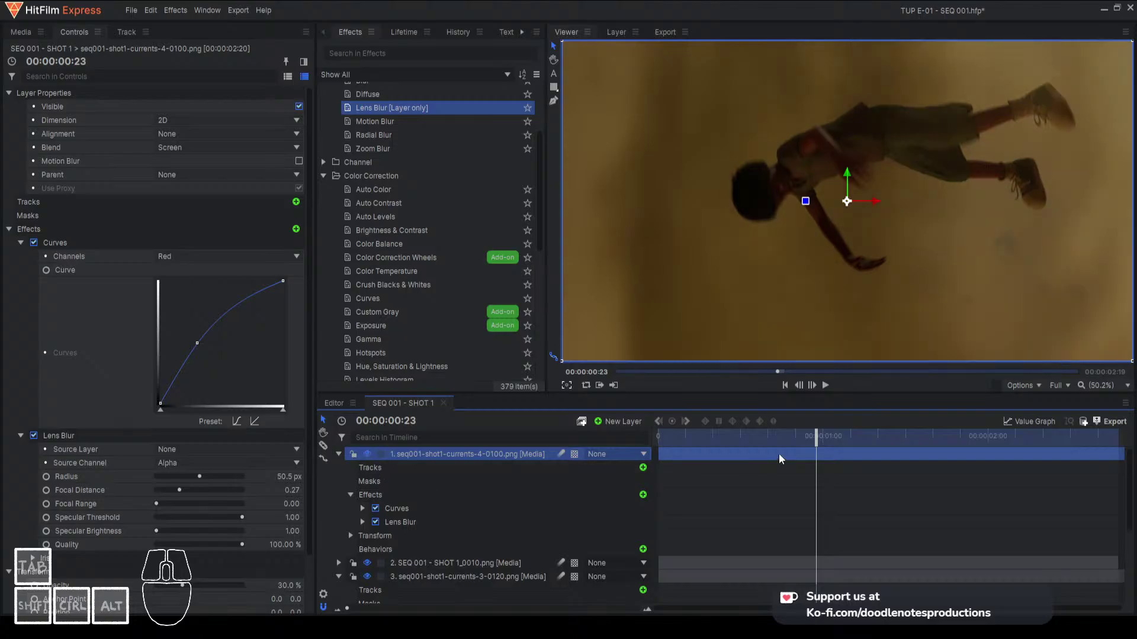
pyautogui.click(912, 441)
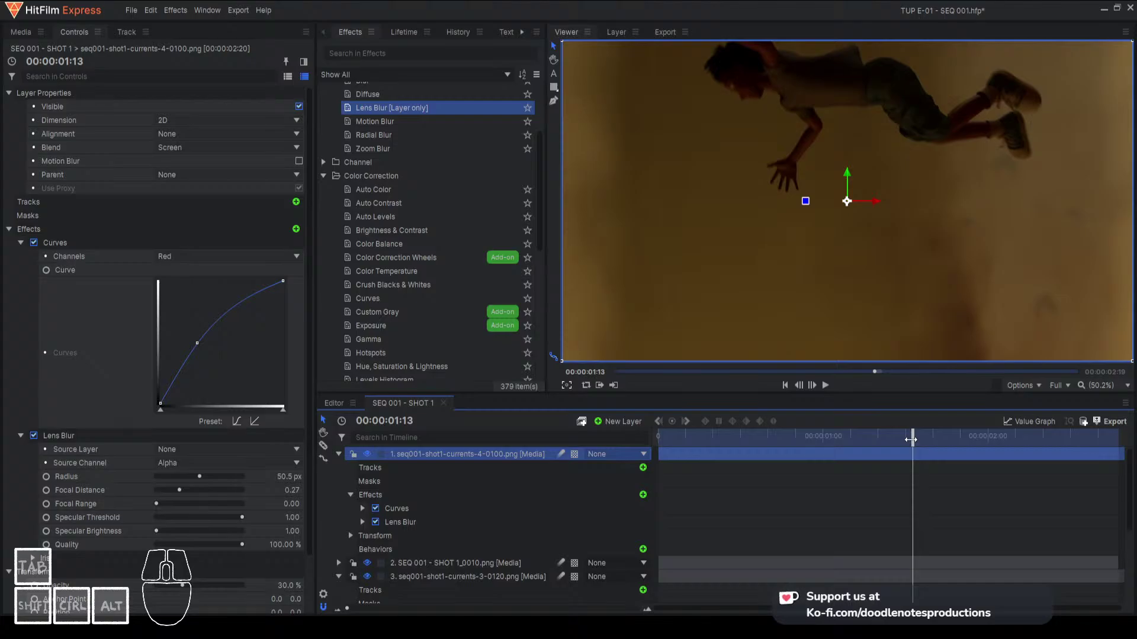
# Save the project and add seq001-shot1-currents-5-0030.png to the timeline above the currents-4 layer
pyautogui.hotkey('ctrl', 's')
pyautogui.click(30, 32)
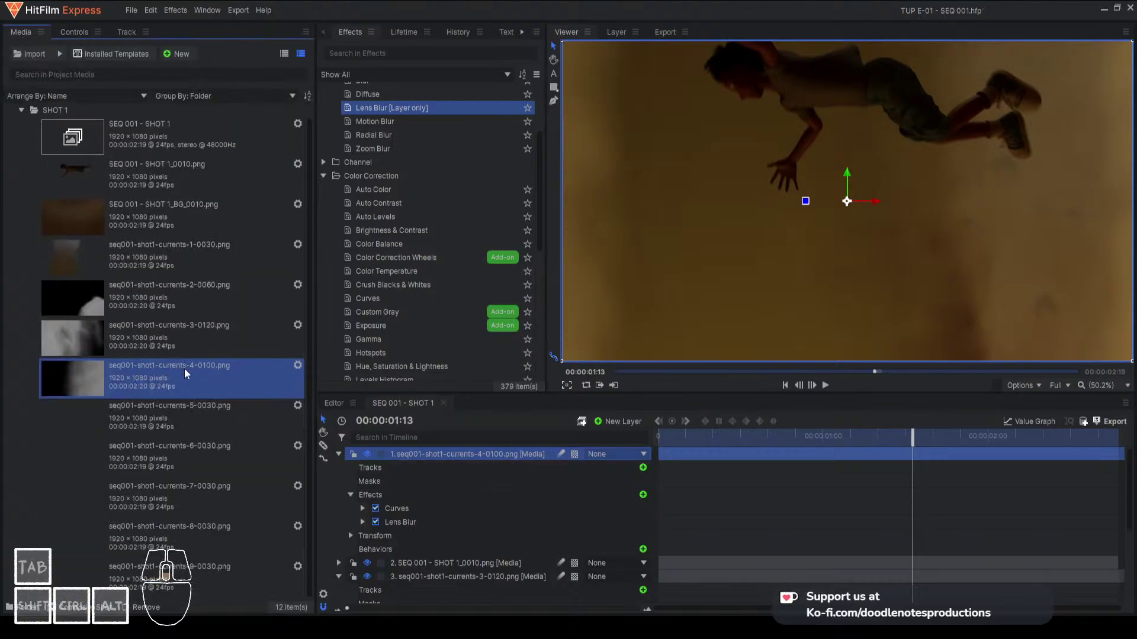
pyautogui.click(133, 412)
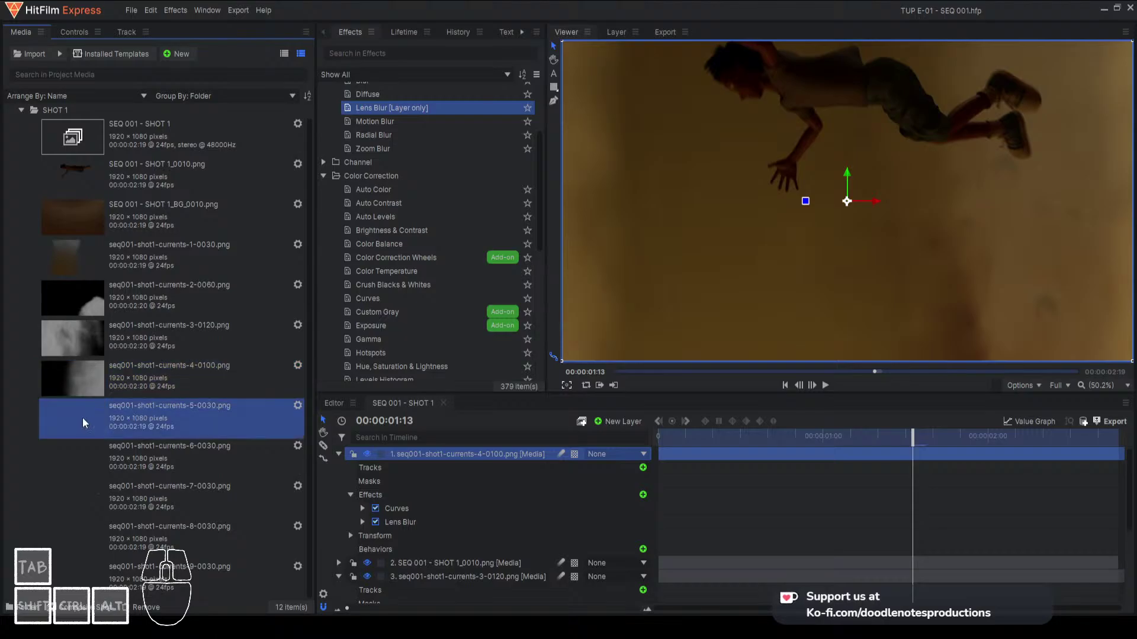
pyautogui.moveTo(83, 418); pyautogui.dragTo(332, 459)
pyautogui.moveTo(407, 450); pyautogui.dragTo(408, 453)
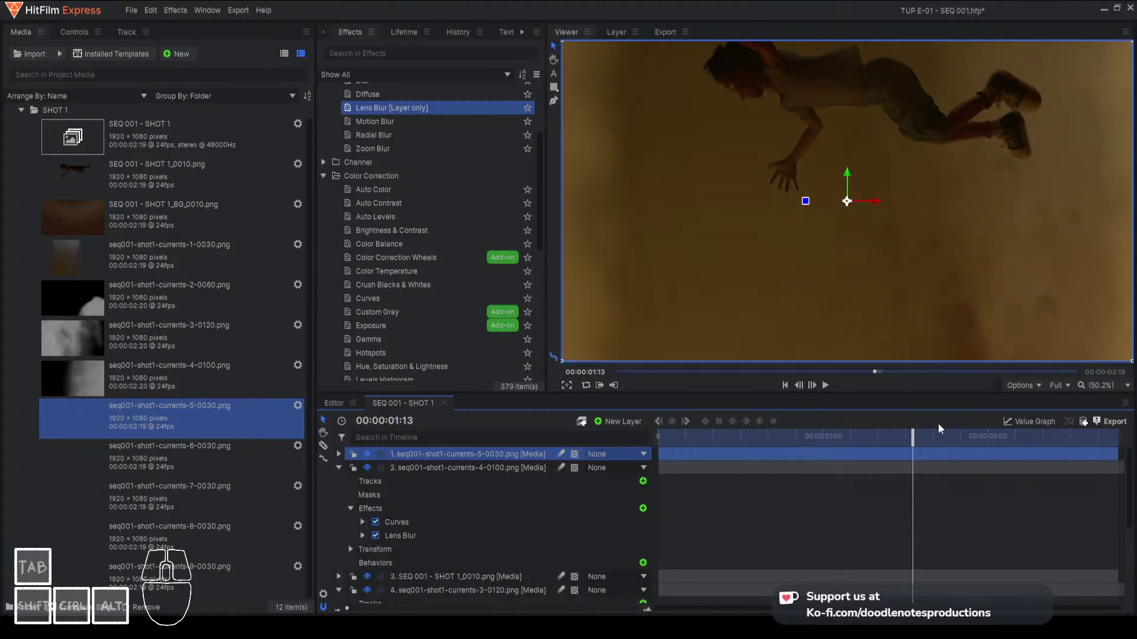
# Check the composite with the currents-5 layer at 00:00:01:19, 00:00:02:05 and 00:00:00:01
pyautogui.click(953, 436)
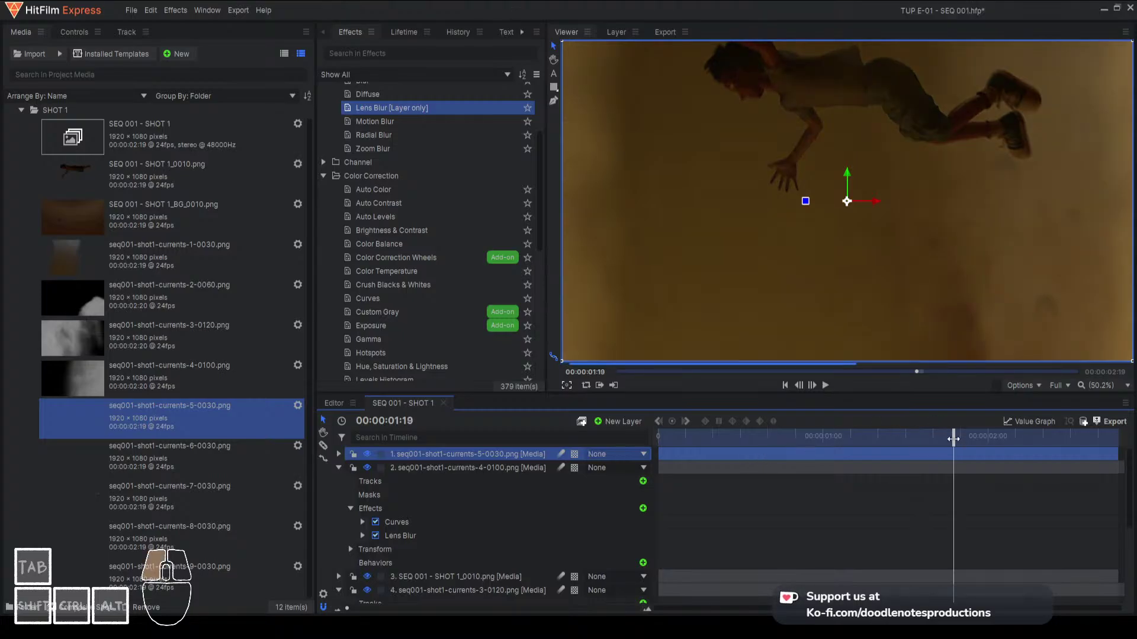
pyautogui.click(1020, 433)
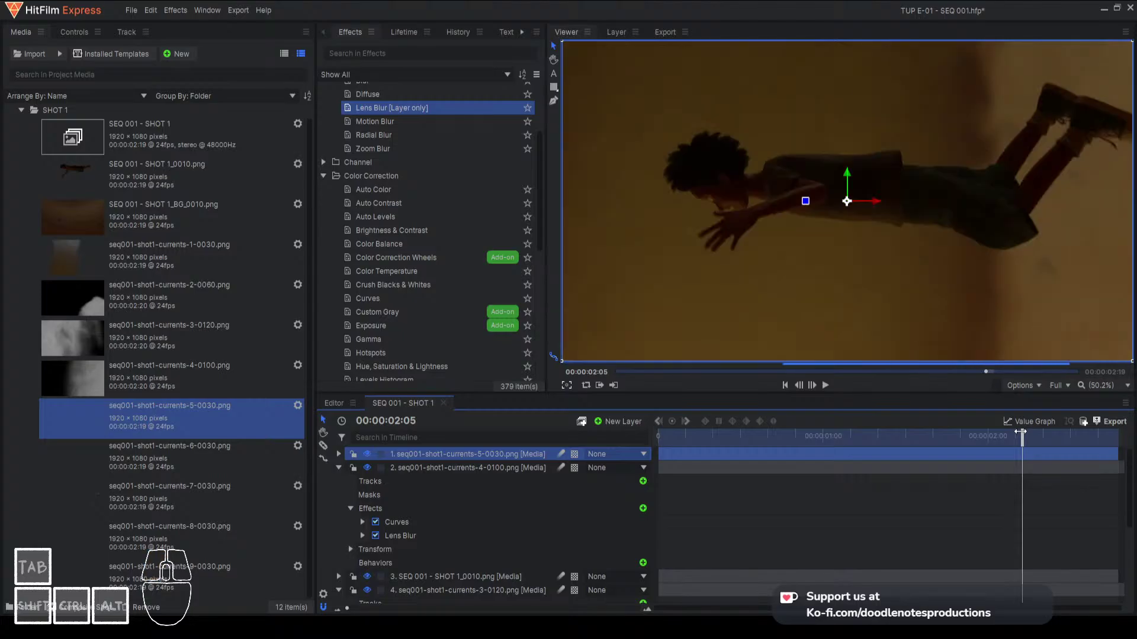
pyautogui.click(664, 435)
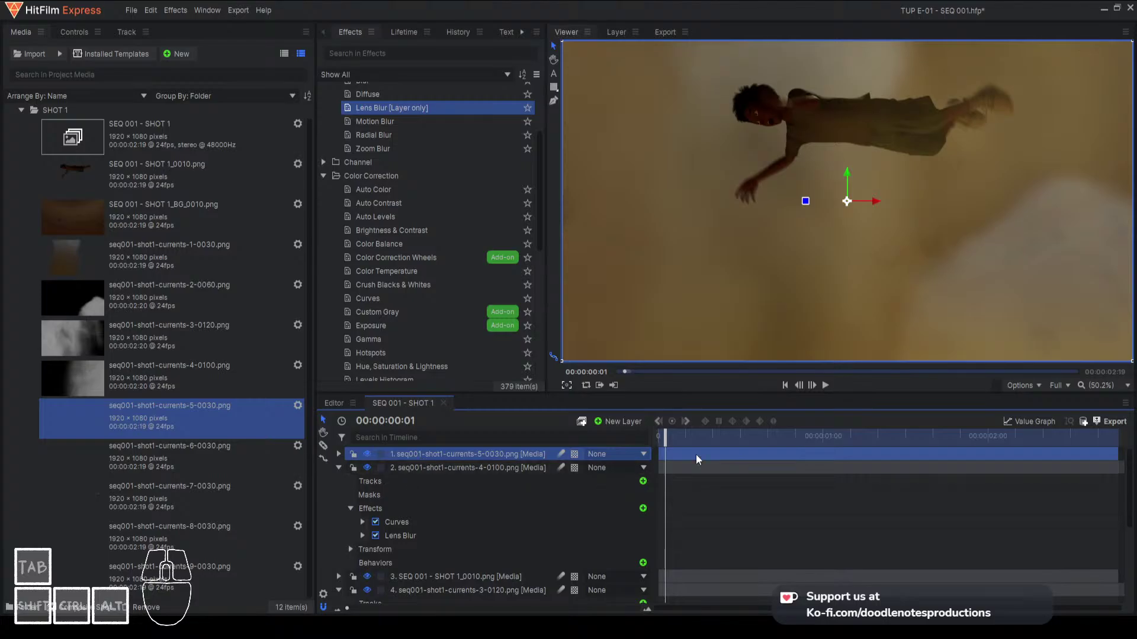
# Preview the seq001-shot1-currents-5-0030.png clip on its own in the Trimmer, return to the composite view, and save the project
pyautogui.click(697, 436)
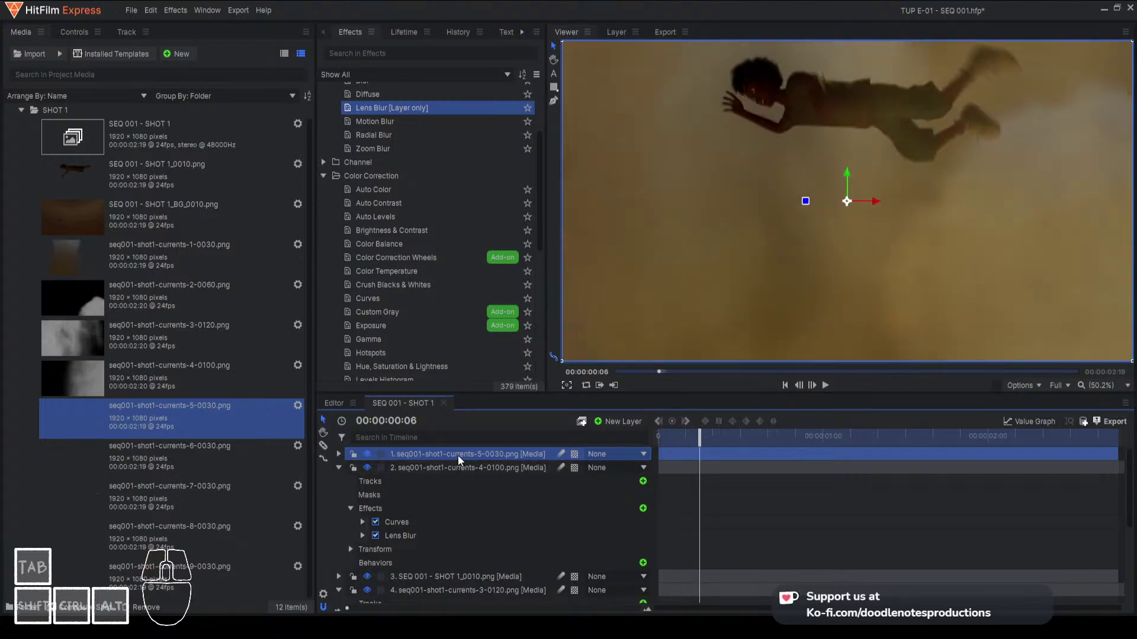
pyautogui.doubleClick(98, 417)
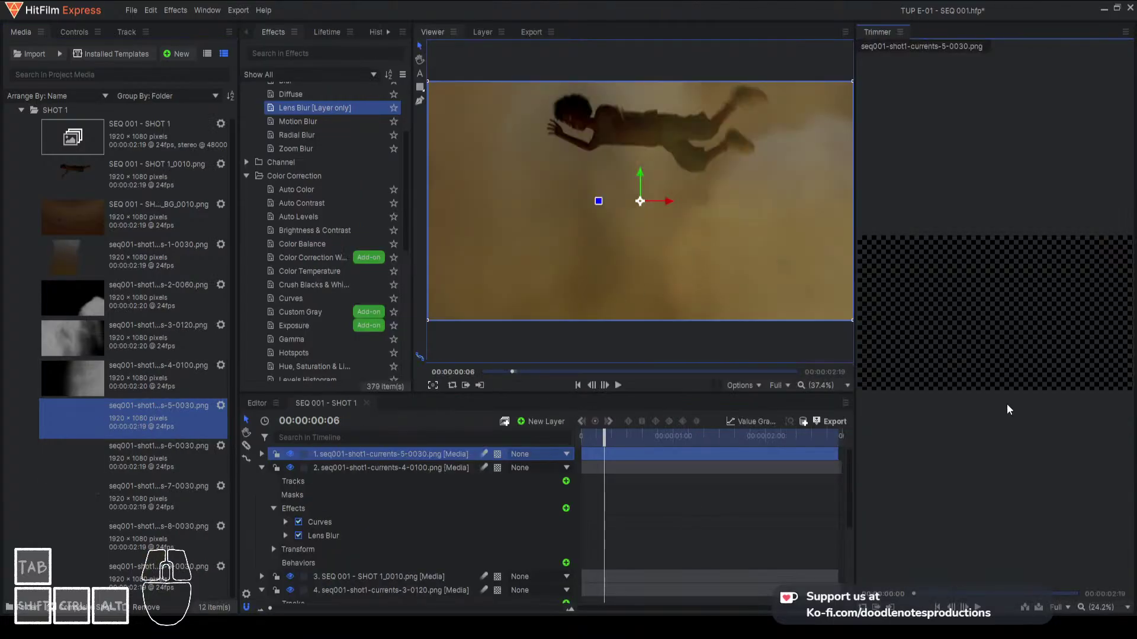
pyautogui.moveTo(927, 594); pyautogui.dragTo(1001, 598)
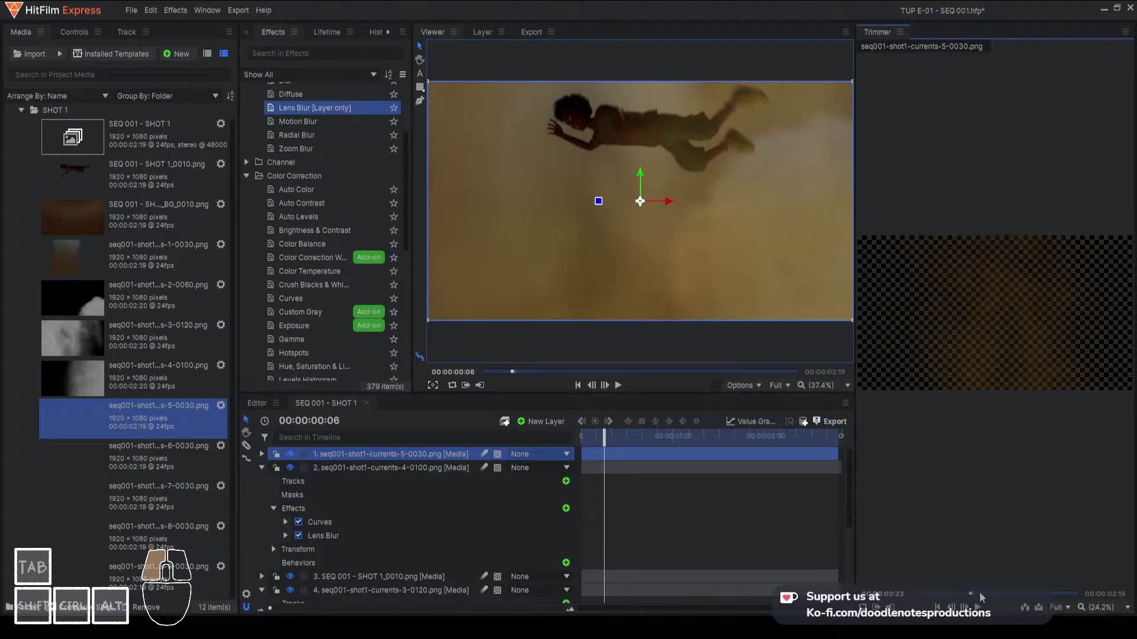
pyautogui.moveTo(980, 597)
pyautogui.mouseDown()
pyautogui.moveTo(946, 594)
pyautogui.moveTo(980, 596)
pyautogui.mouseUp()
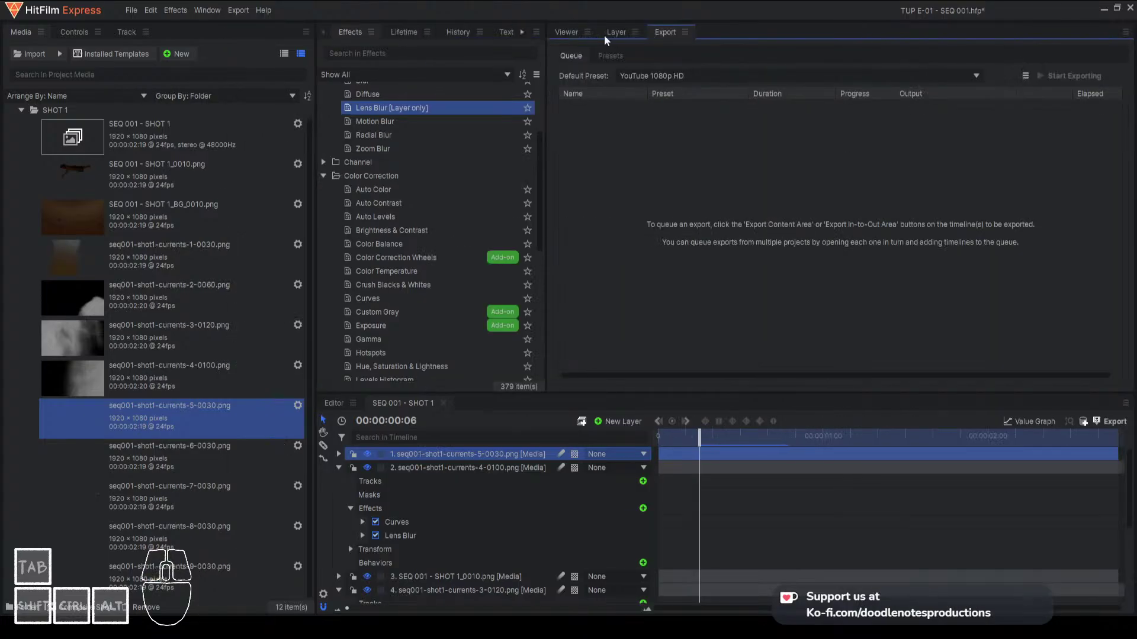
pyautogui.click(567, 33)
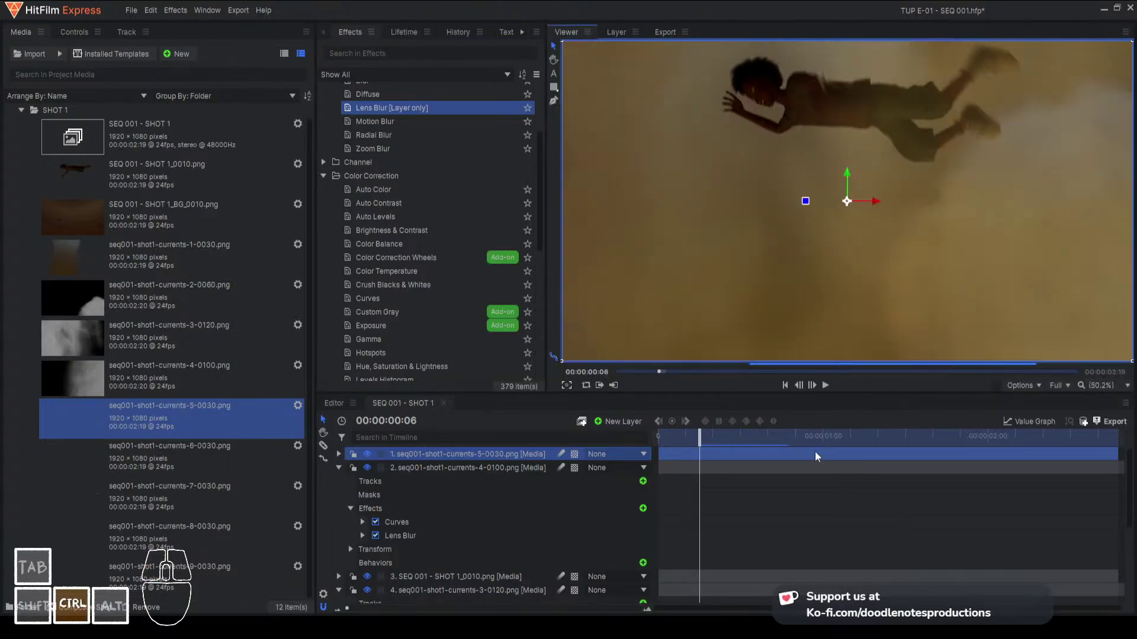
pyautogui.hotkey('ctrl', 's')
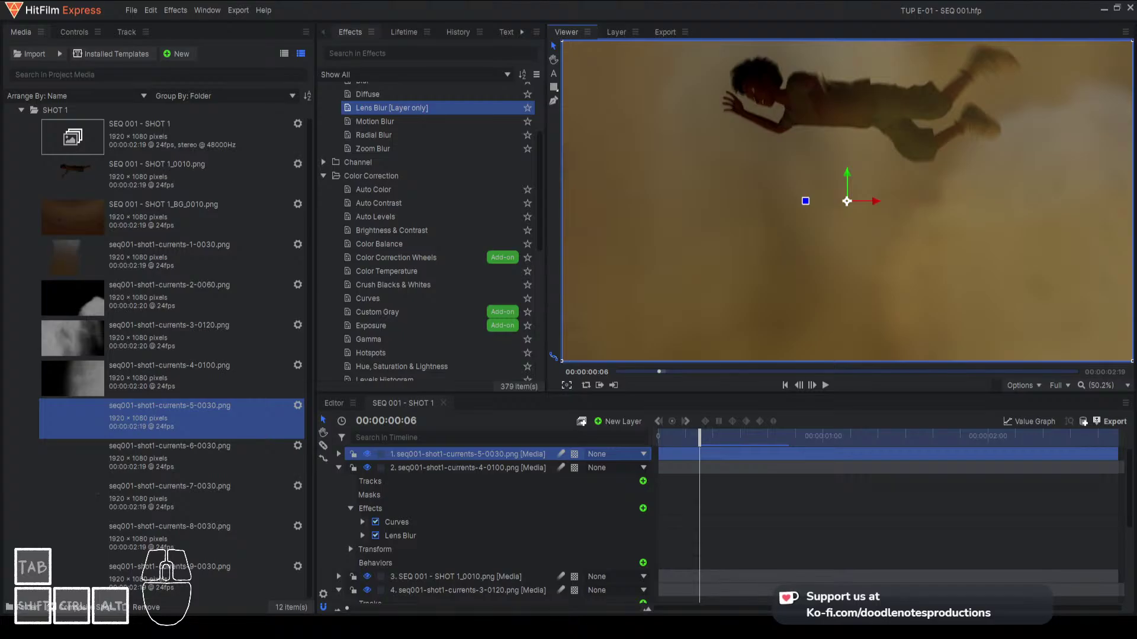
# Paste the copied Curves effect onto the seq001-shot1-currents-5-0030.png layer and raise its RGB curve to brighten the shadows and highlights
pyautogui.click(767, 436)
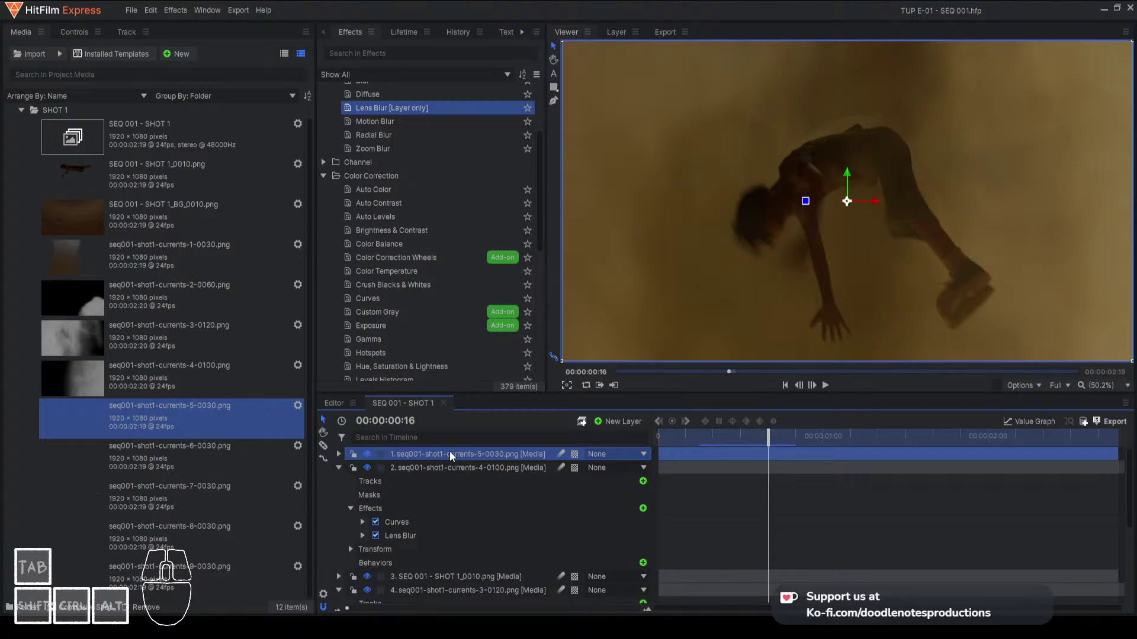
pyautogui.hotkey('ctrl', 'v')
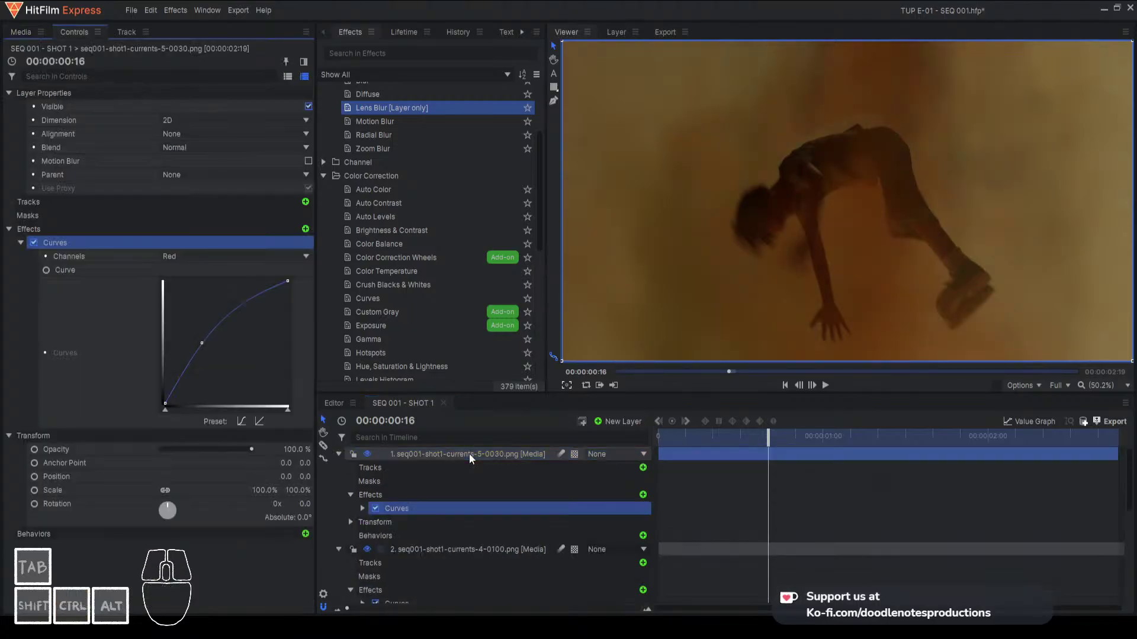
pyautogui.click(197, 257)
pyautogui.click(197, 271)
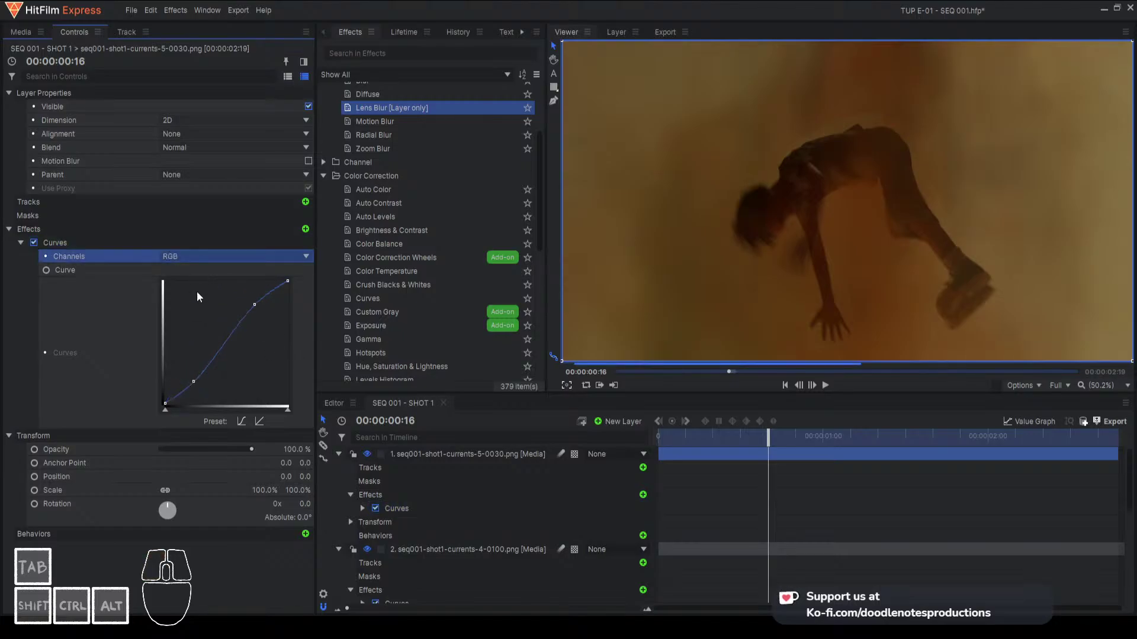
pyautogui.moveTo(191, 382); pyautogui.dragTo(187, 368)
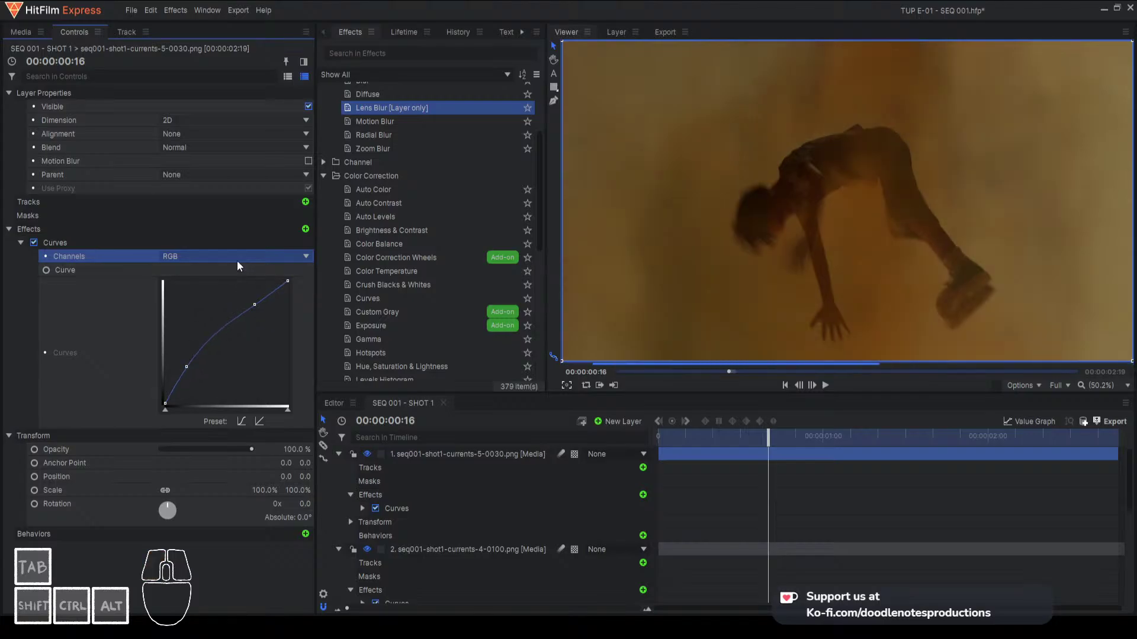
pyautogui.moveTo(254, 302); pyautogui.dragTo(255, 302)
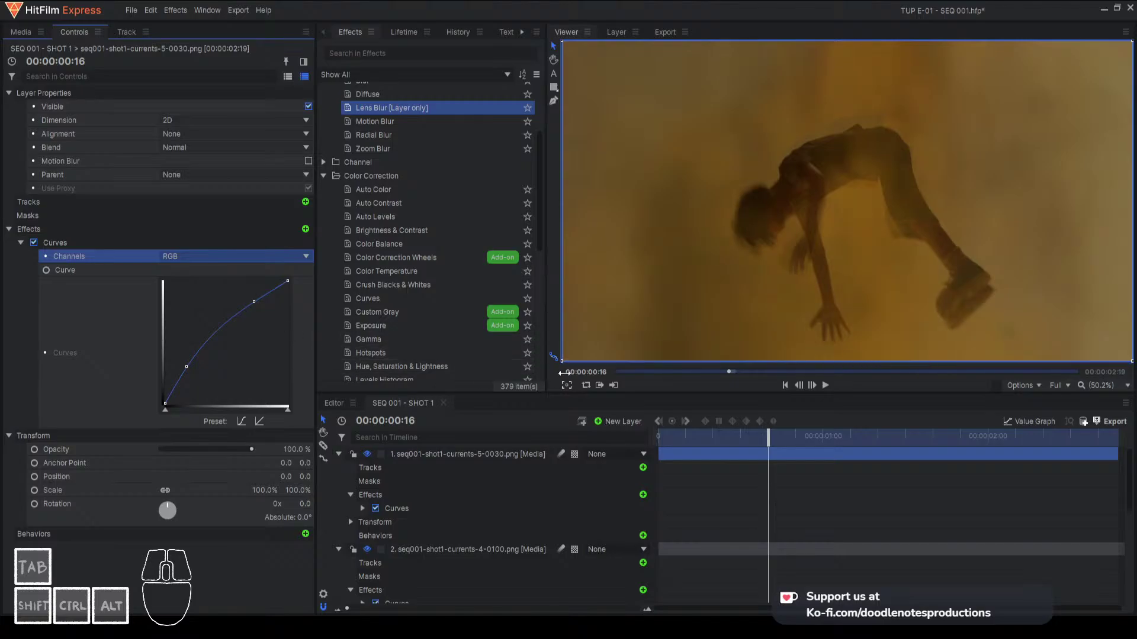
pyautogui.click(508, 454)
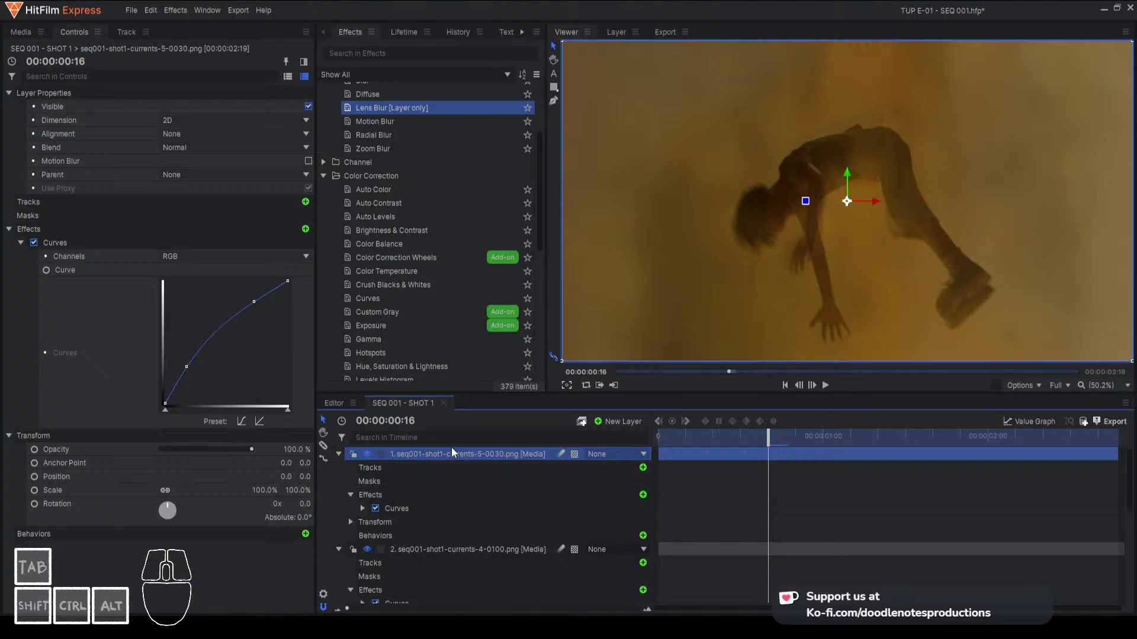
pyautogui.click(438, 456)
pyautogui.moveTo(419, 108); pyautogui.dragTo(464, 293)
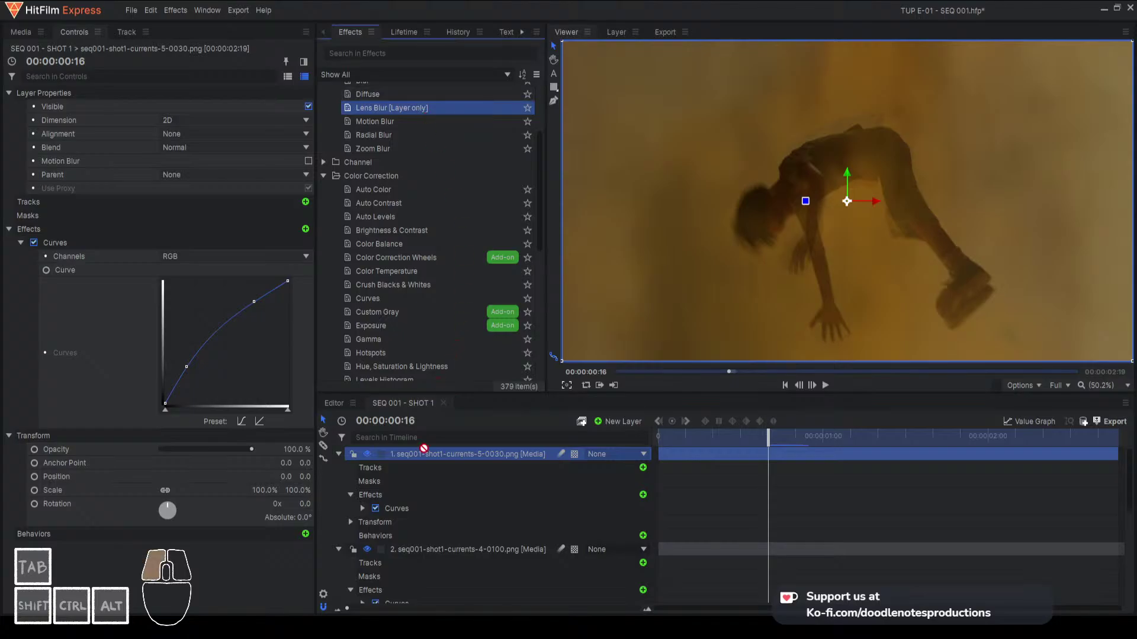
pyautogui.moveTo(424, 449); pyautogui.dragTo(420, 449)
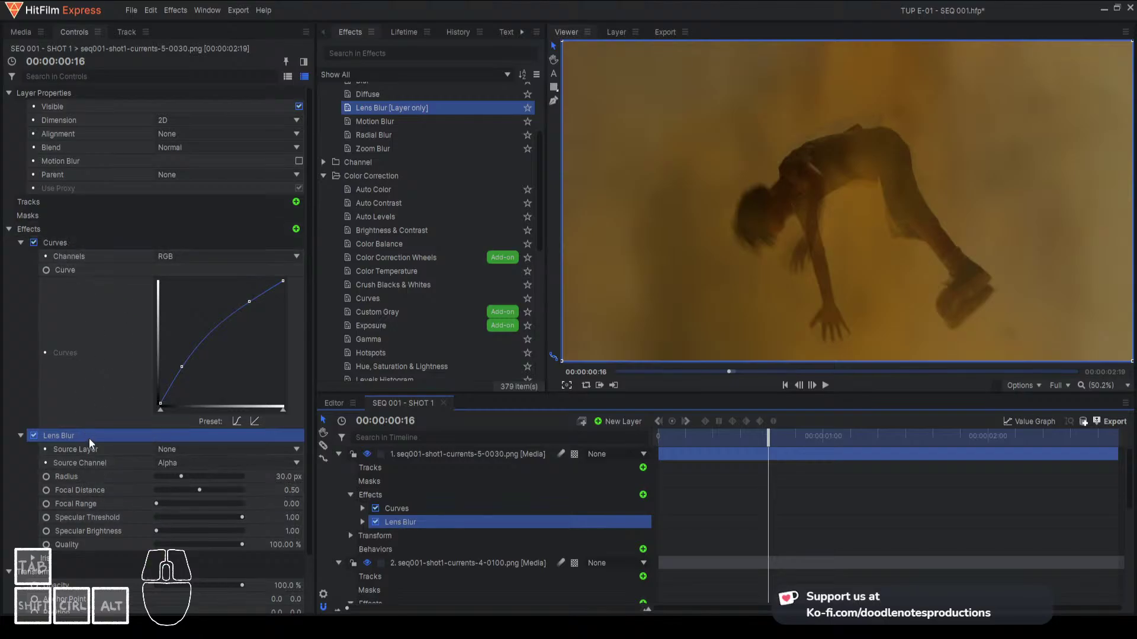
pyautogui.press('Delete')
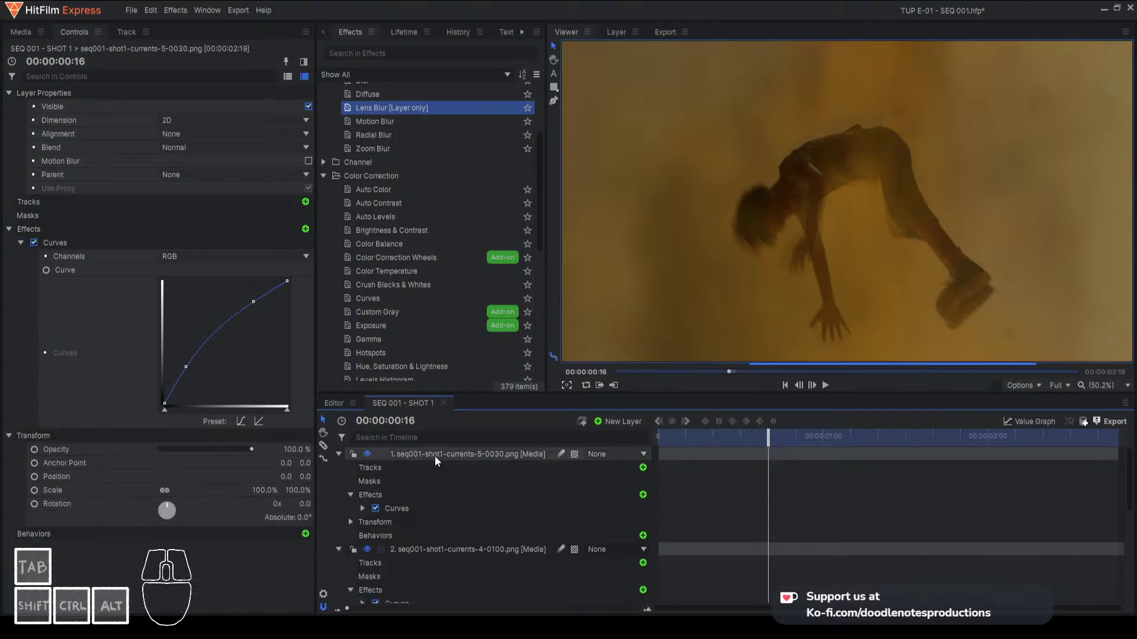
# Apply the standard Blur effect to the seq001-shot1-currents-5-0030.png layer
pyautogui.click(434, 454)
pyautogui.scroll(2, 372, 105)
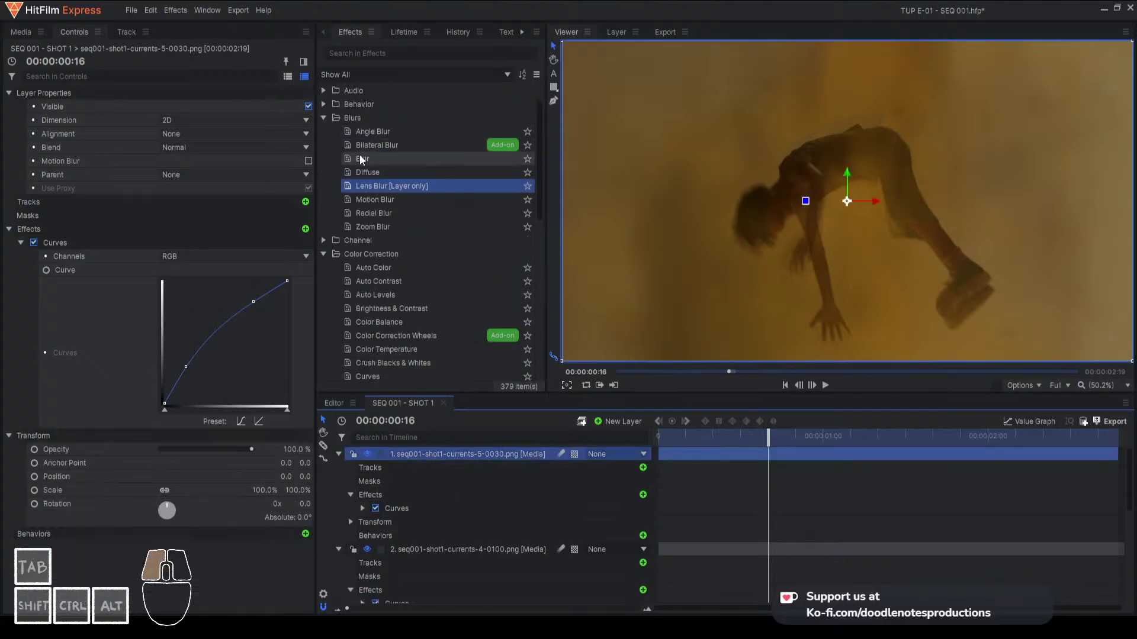
pyautogui.moveTo(361, 158); pyautogui.dragTo(440, 390)
pyautogui.moveTo(404, 452); pyautogui.dragTo(407, 450)
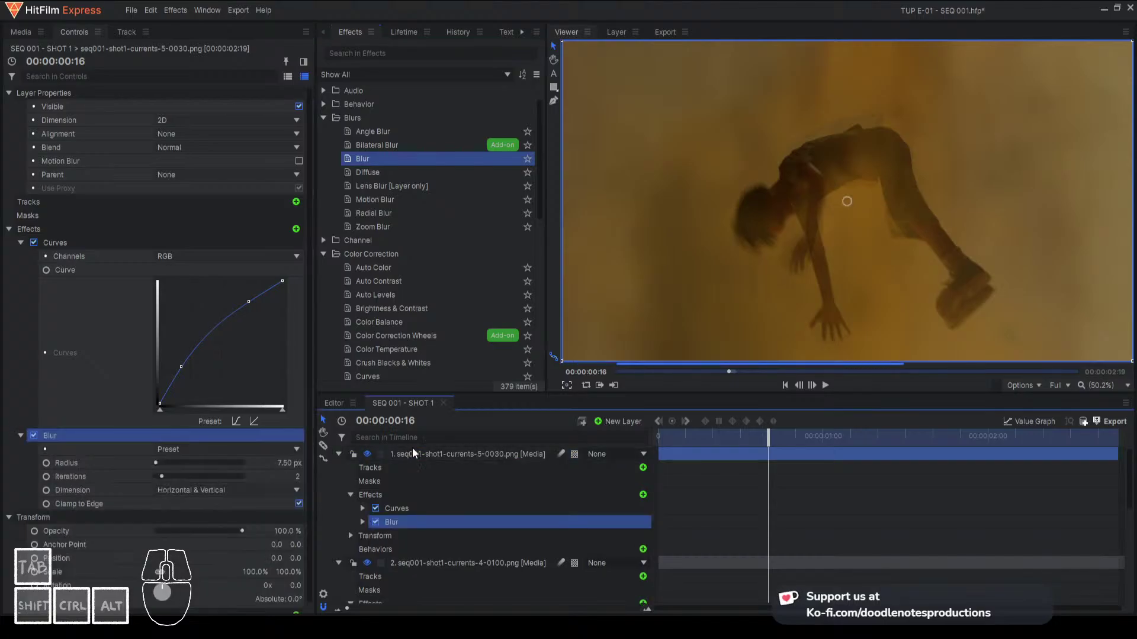
# Try larger radii including 50 px for the Blur effect on the currents-5 layer, and settle on 30 px
pyautogui.scroll(-1, 124, 362)
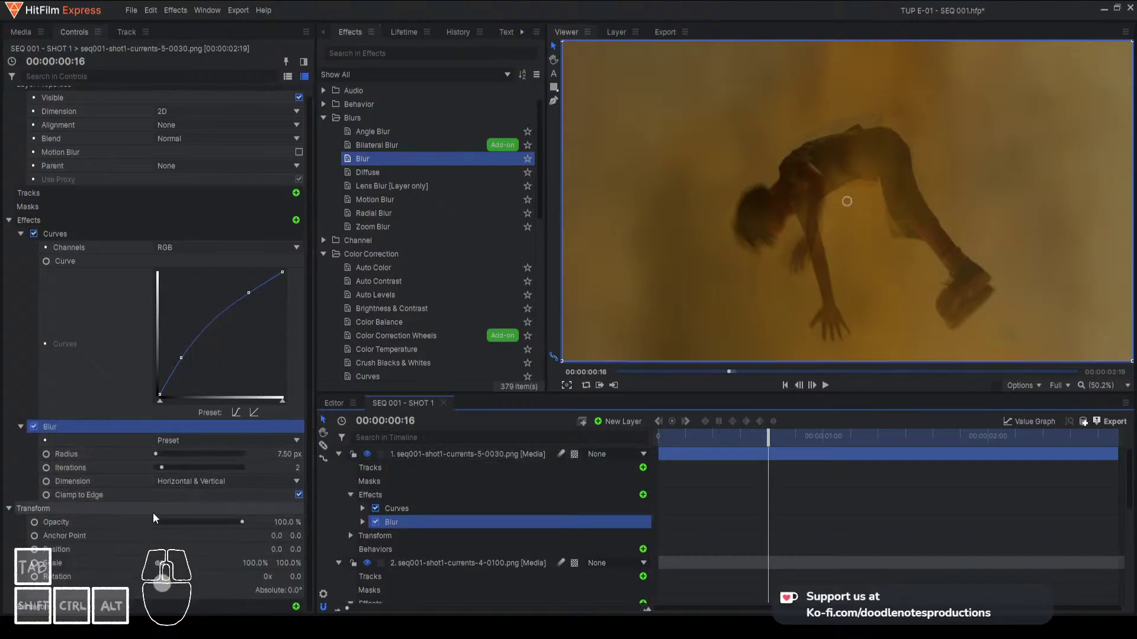
pyautogui.click(171, 454)
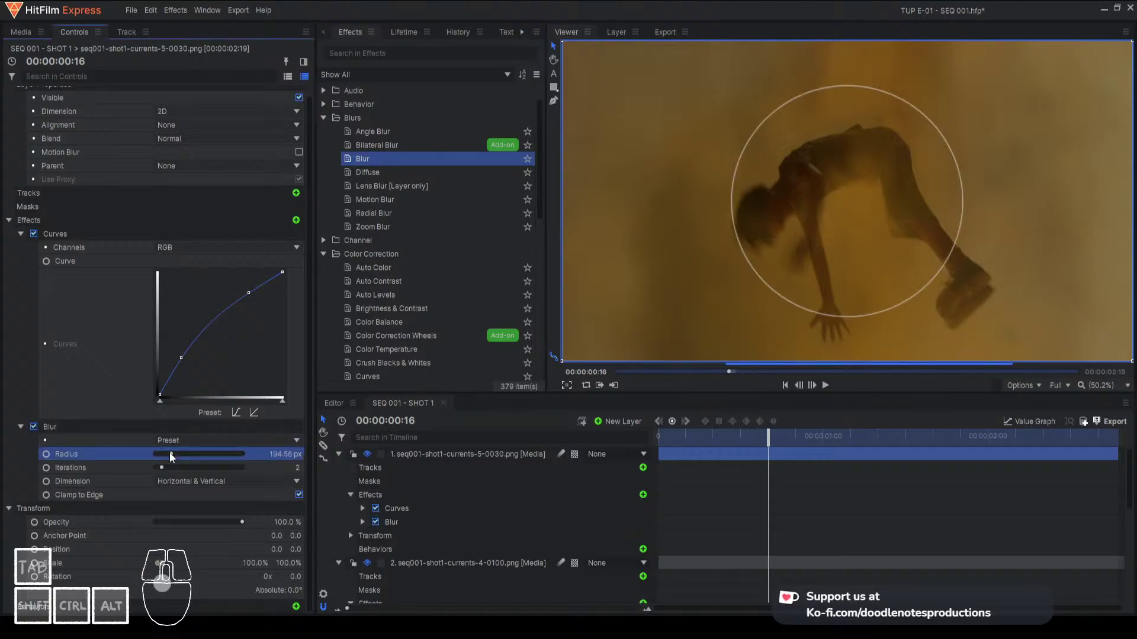
pyautogui.moveTo(172, 454); pyautogui.dragTo(165, 456)
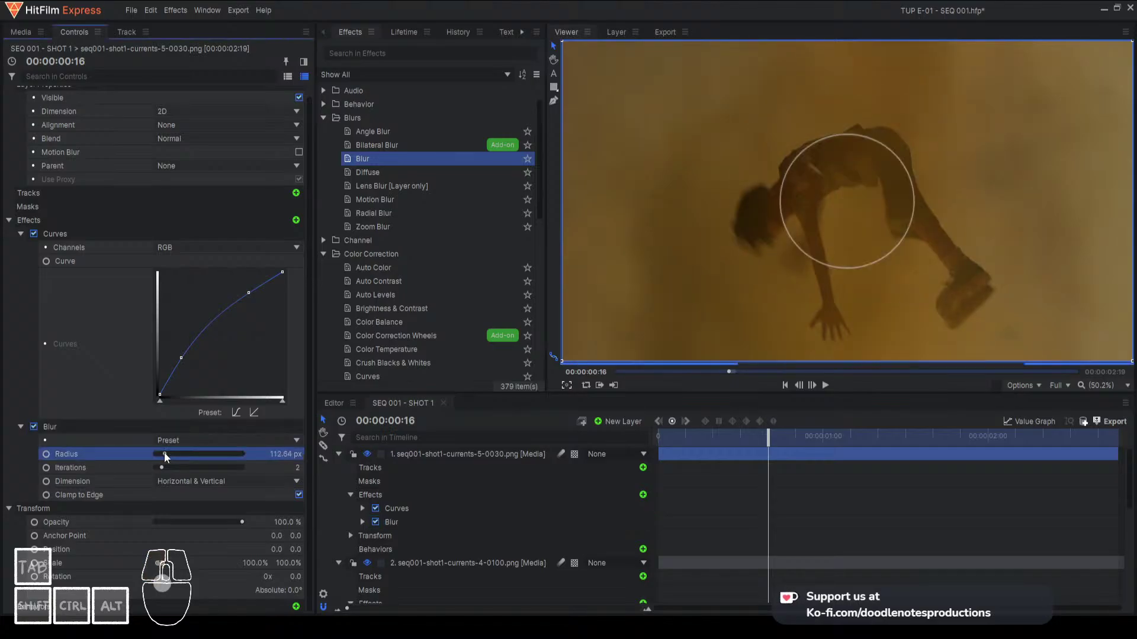
pyautogui.click(285, 456)
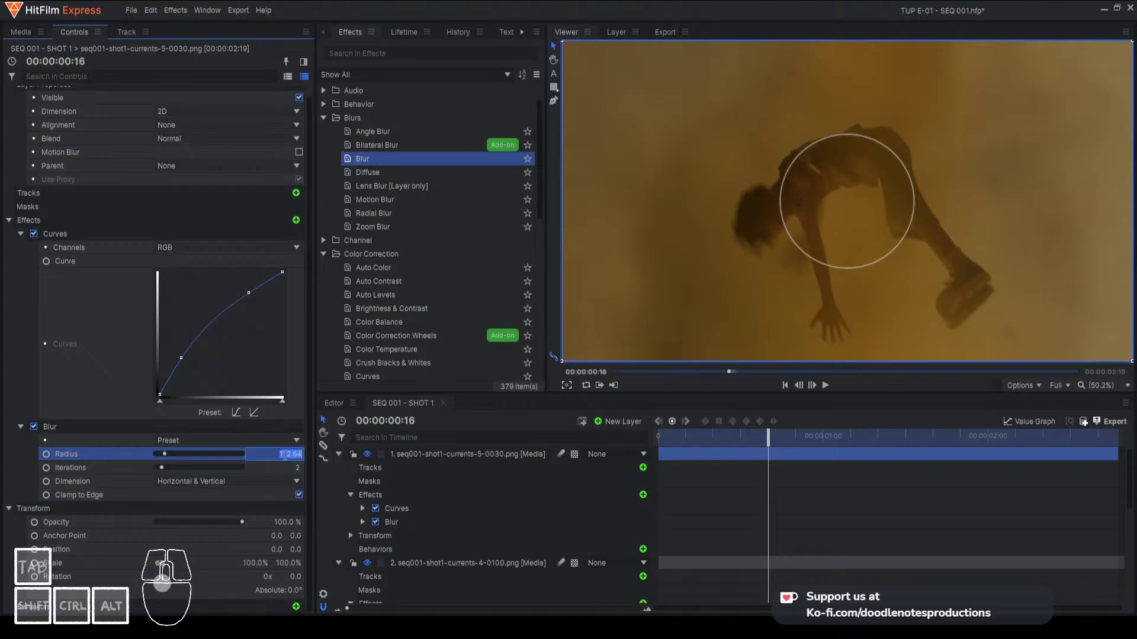
pyautogui.write('50')
pyautogui.press('Return')
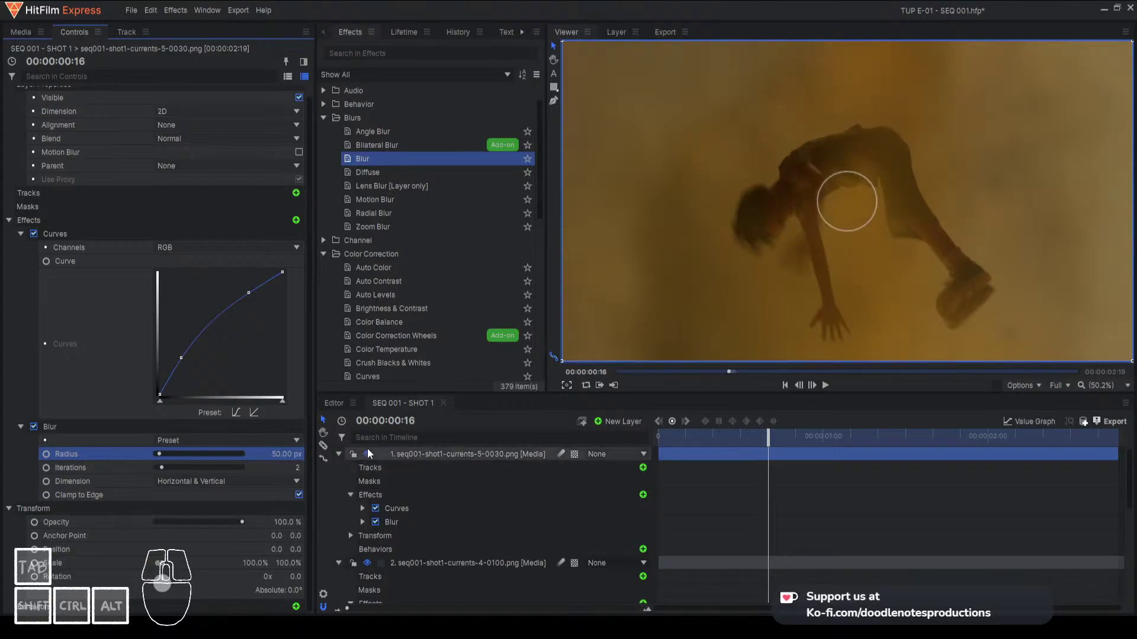
pyautogui.click(279, 454)
pyautogui.press('Return')
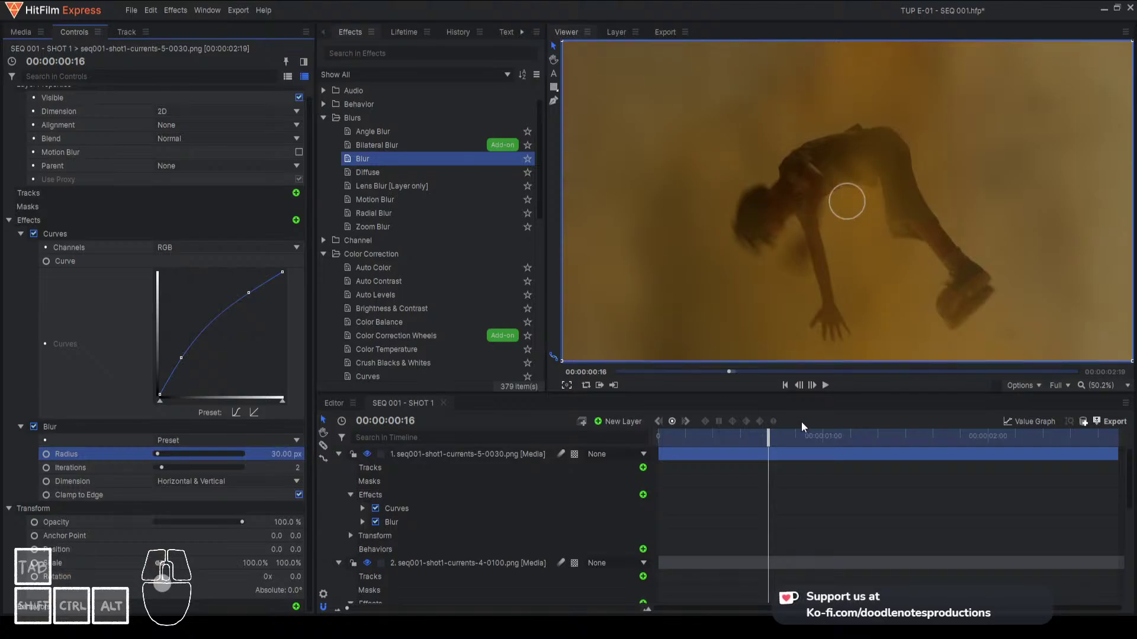
# Scrub through the SEQ 001 - SHOT 1 timeline to examine how the blurred currents-5 layer moves over the falling figure
pyautogui.click(678, 439)
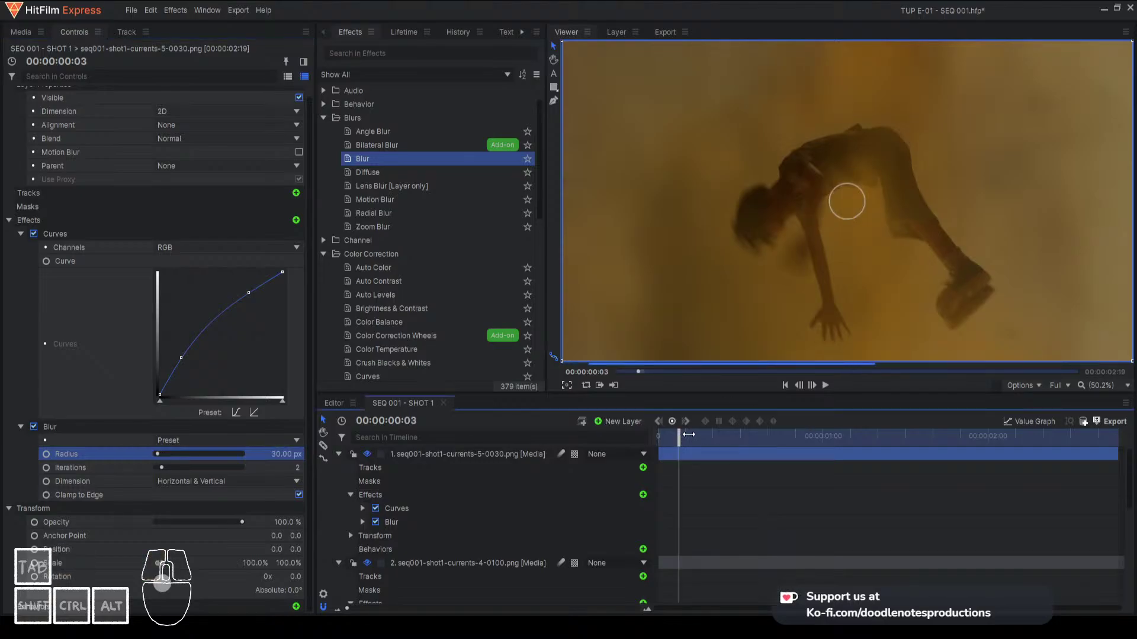
pyautogui.click(761, 436)
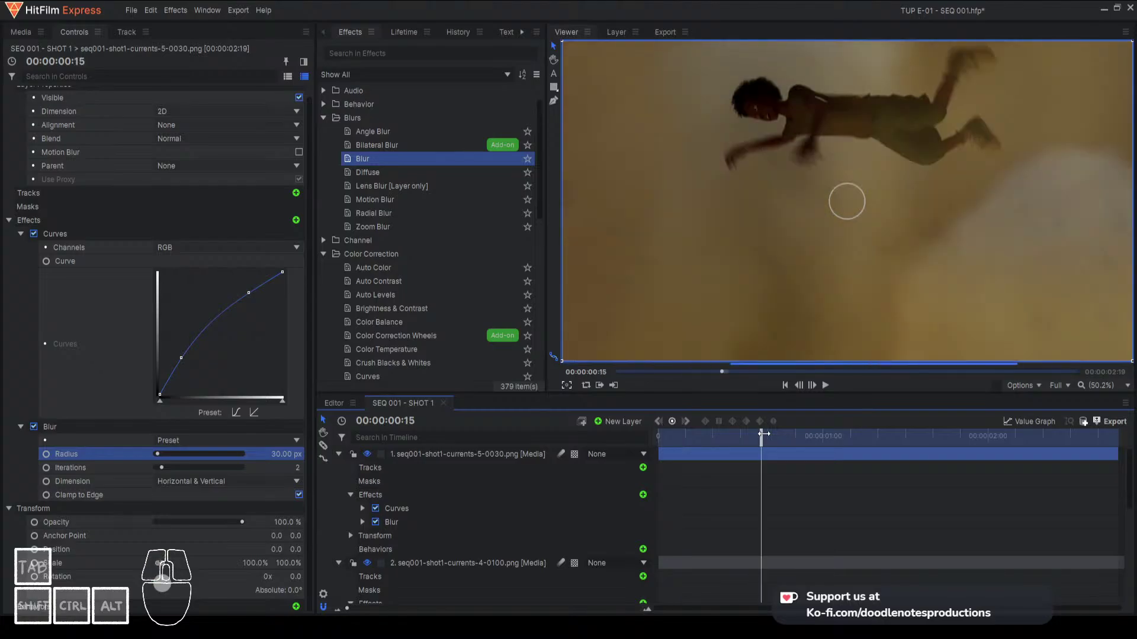
pyautogui.click(733, 436)
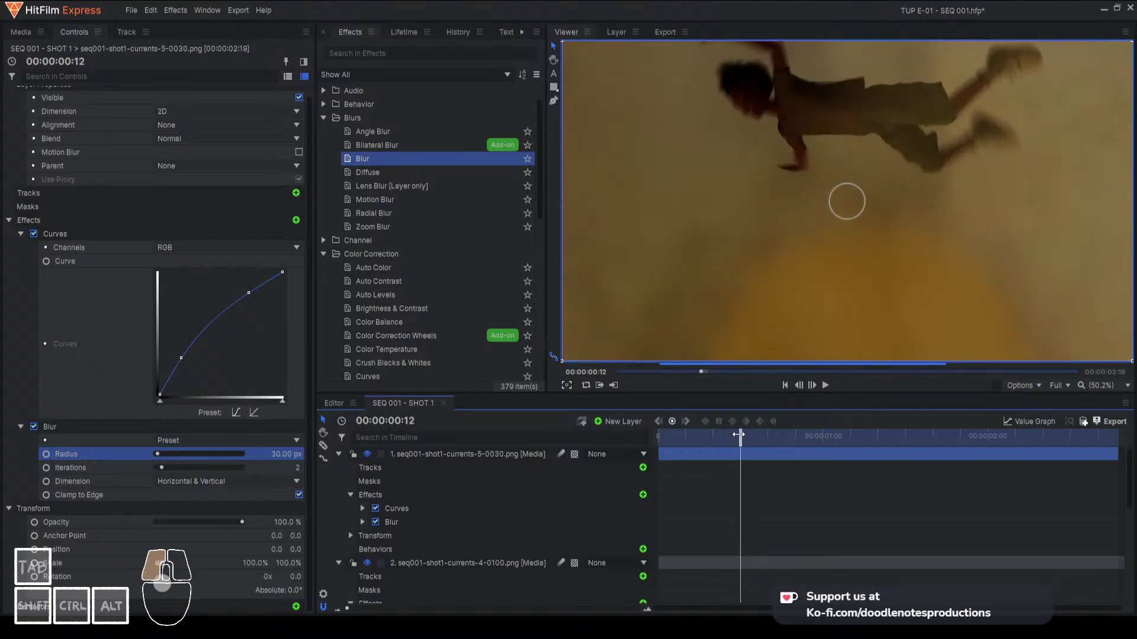
pyautogui.click(742, 435)
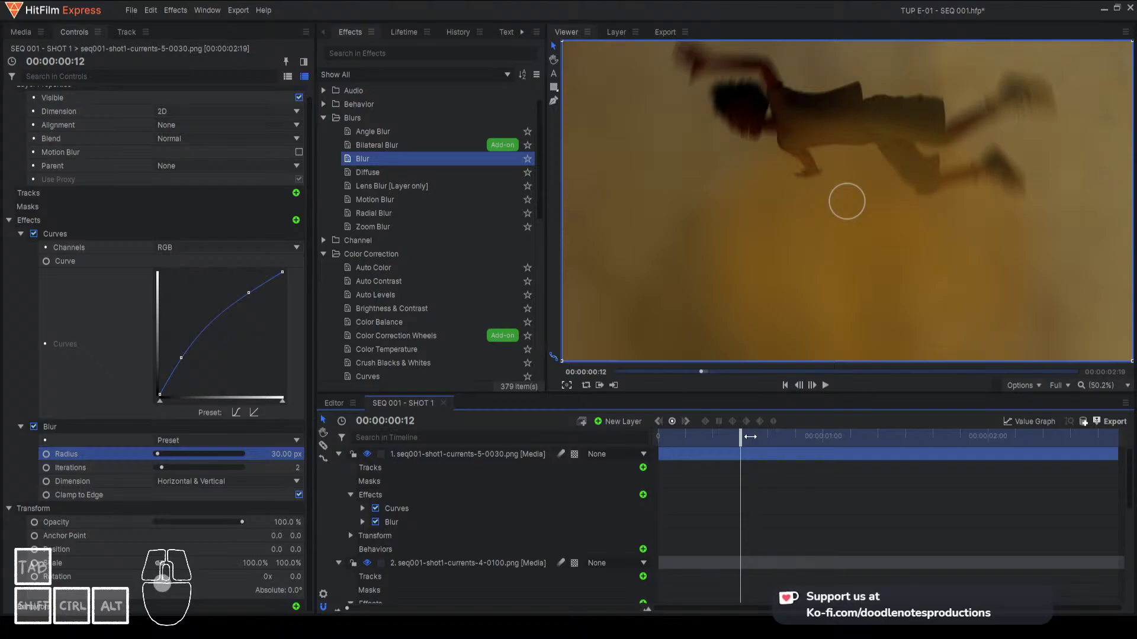
pyautogui.moveTo(742, 438); pyautogui.dragTo(1072, 433)
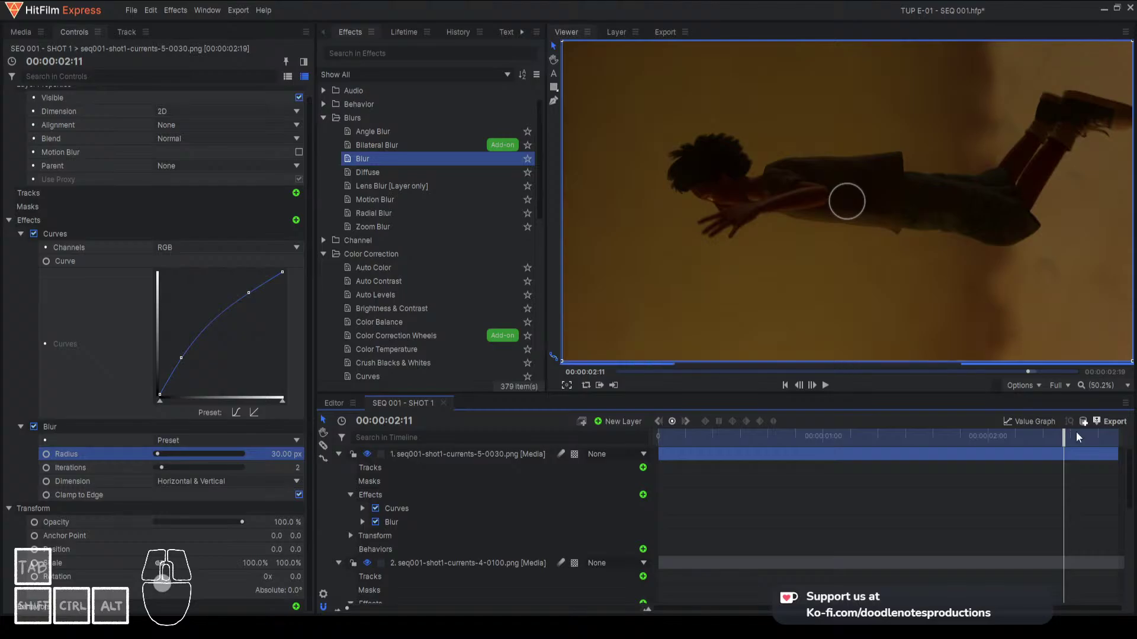
pyautogui.click(937, 451)
pyautogui.click(807, 439)
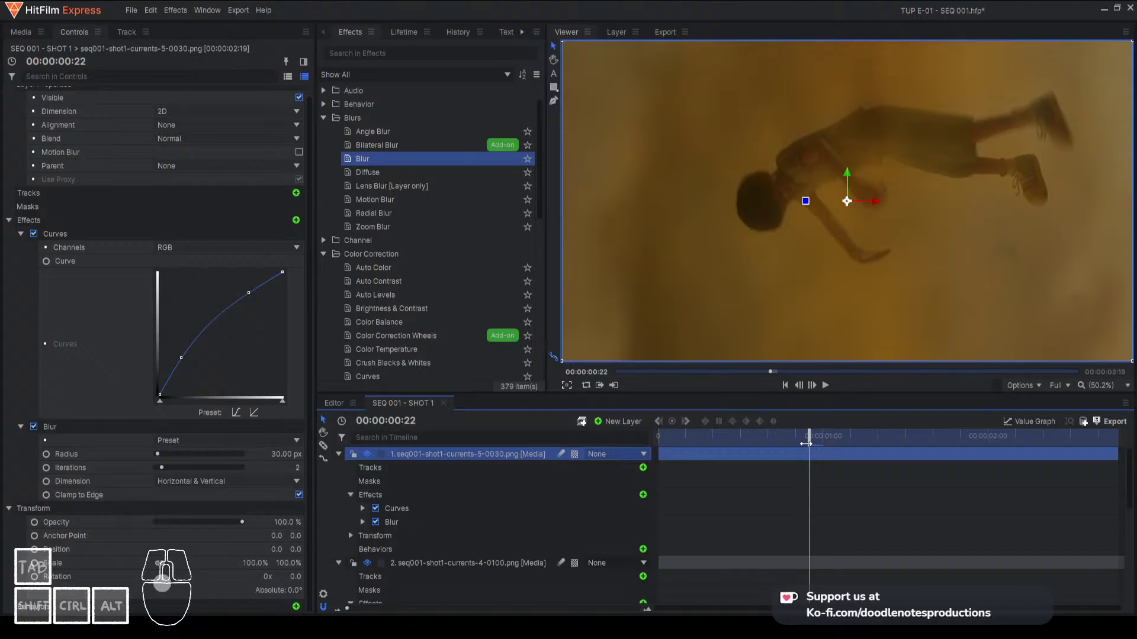
pyautogui.click(21, 32)
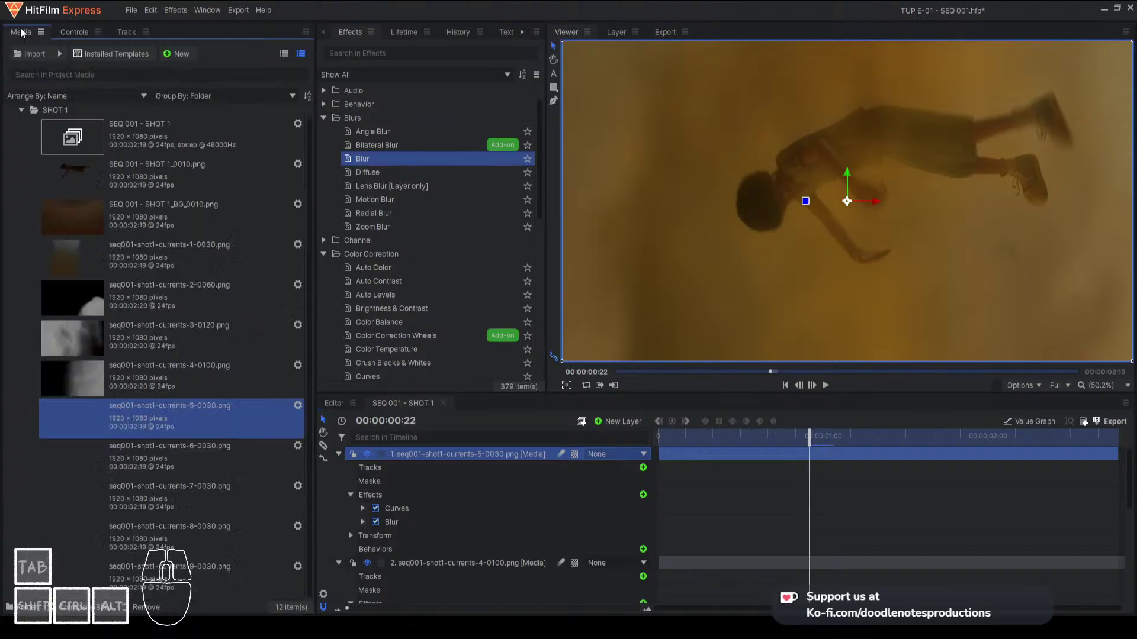
pyautogui.click(823, 437)
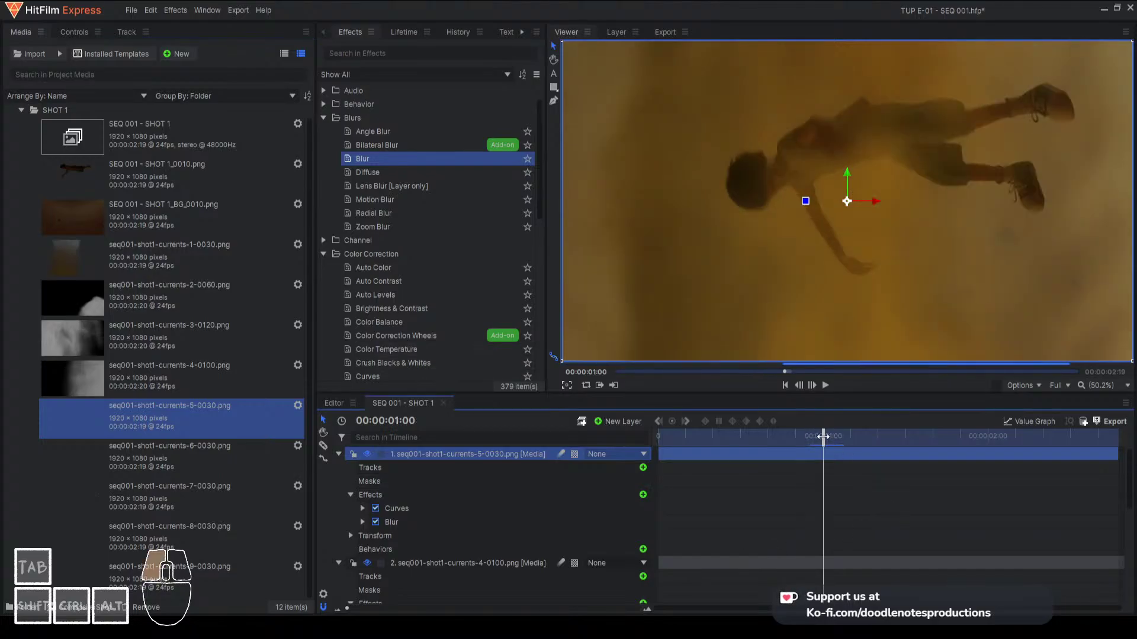
pyautogui.moveTo(825, 437)
pyautogui.mouseDown()
pyautogui.moveTo(841, 436)
pyautogui.moveTo(814, 441)
pyautogui.moveTo(838, 439)
pyautogui.mouseUp()
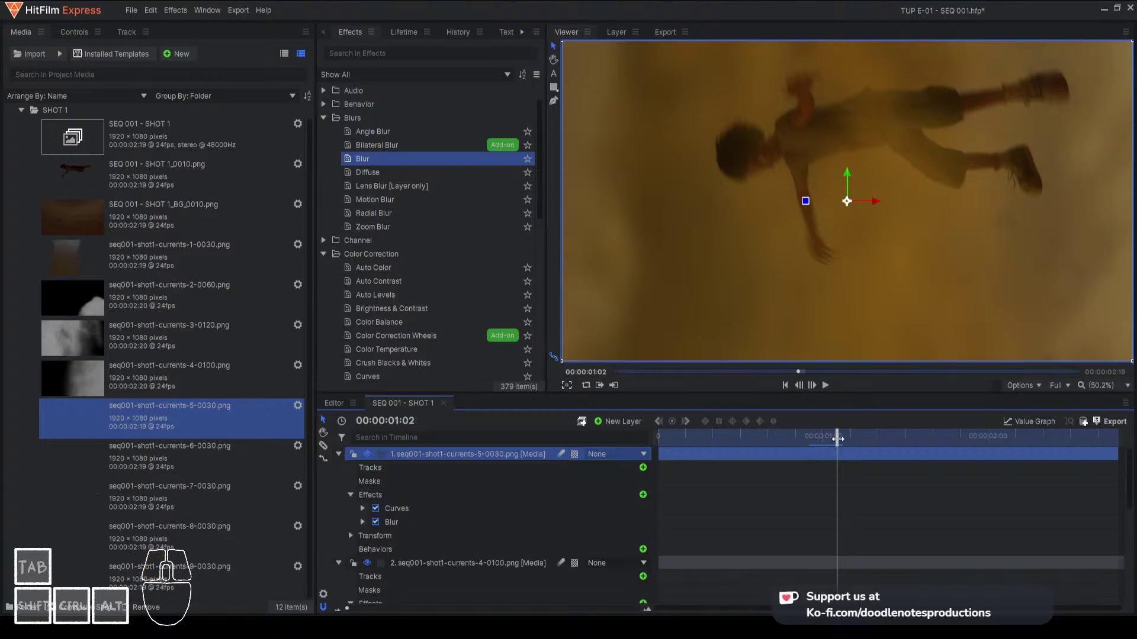
pyautogui.click(864, 437)
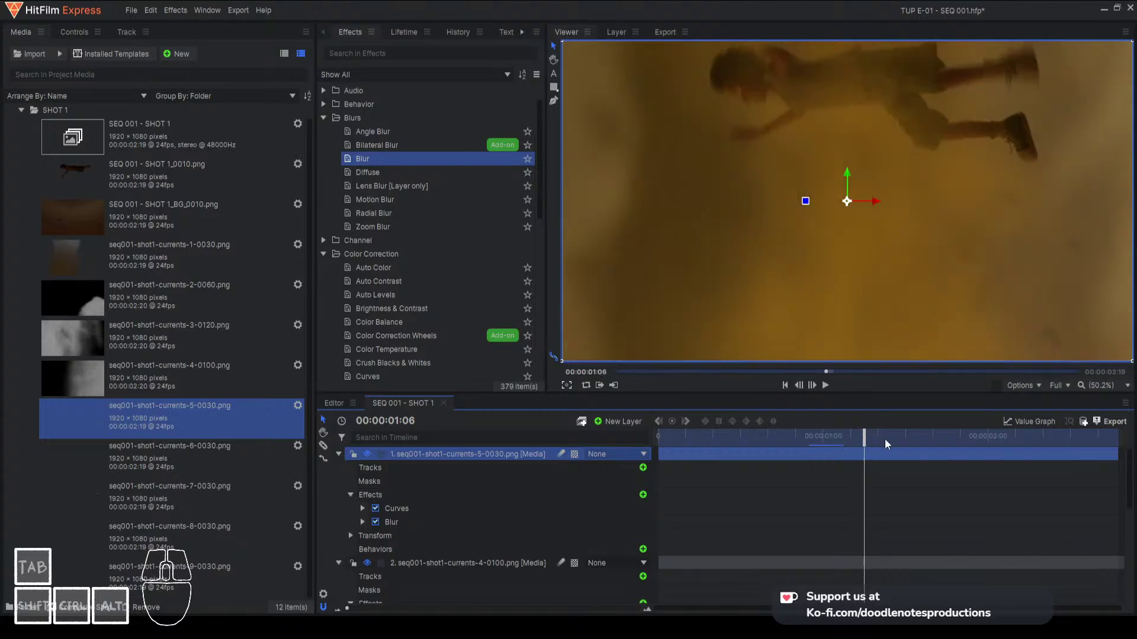
pyautogui.click(884, 437)
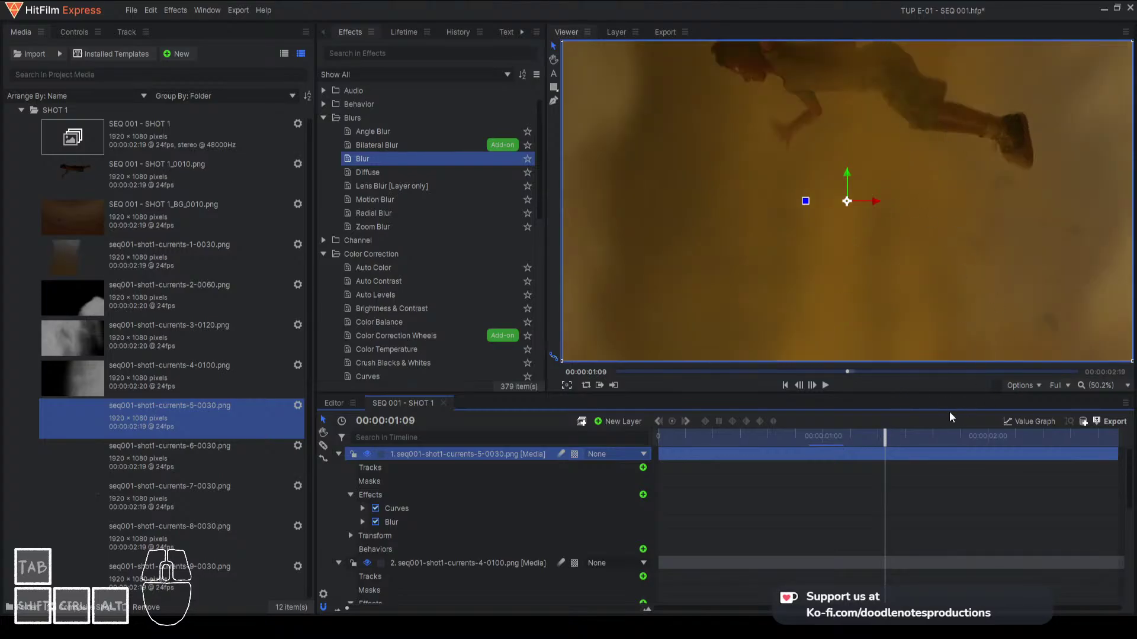
pyautogui.click(898, 437)
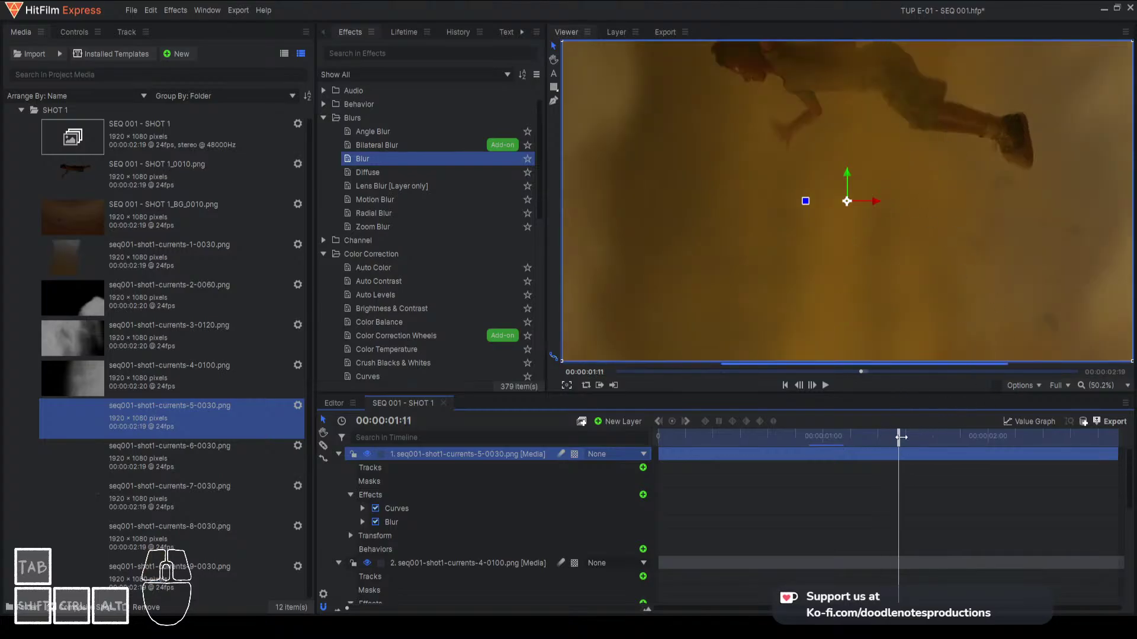
# Scrub the rest of the SEQ 001 - SHOT 1 timeline to 00:00:02:10 to examine the blurred currents near the shot's end
pyautogui.click(939, 436)
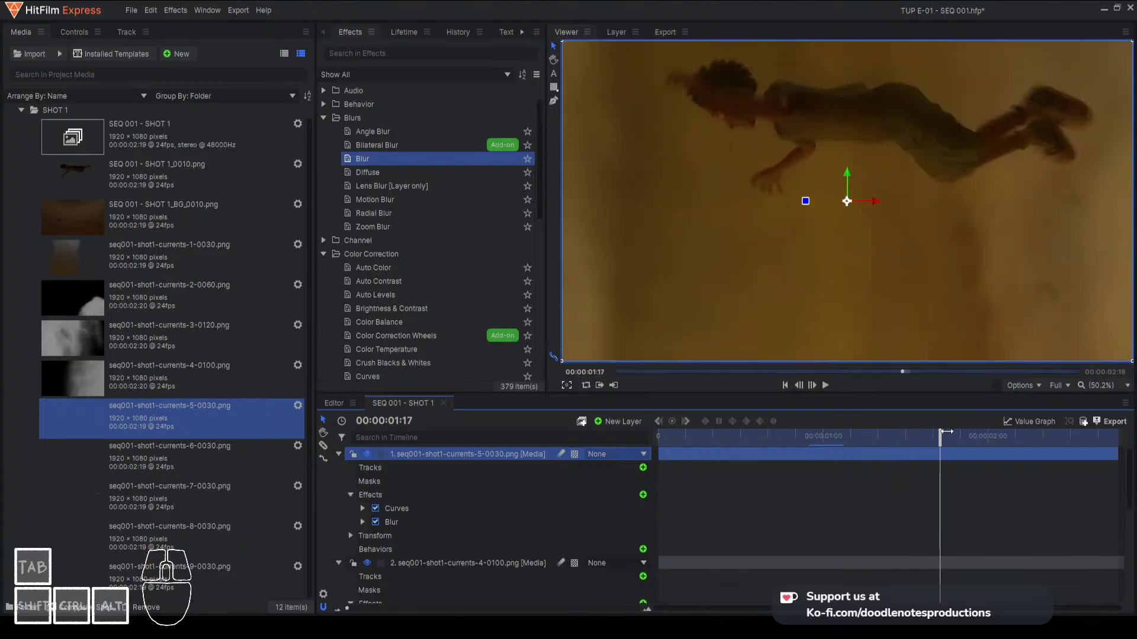
pyautogui.click(975, 436)
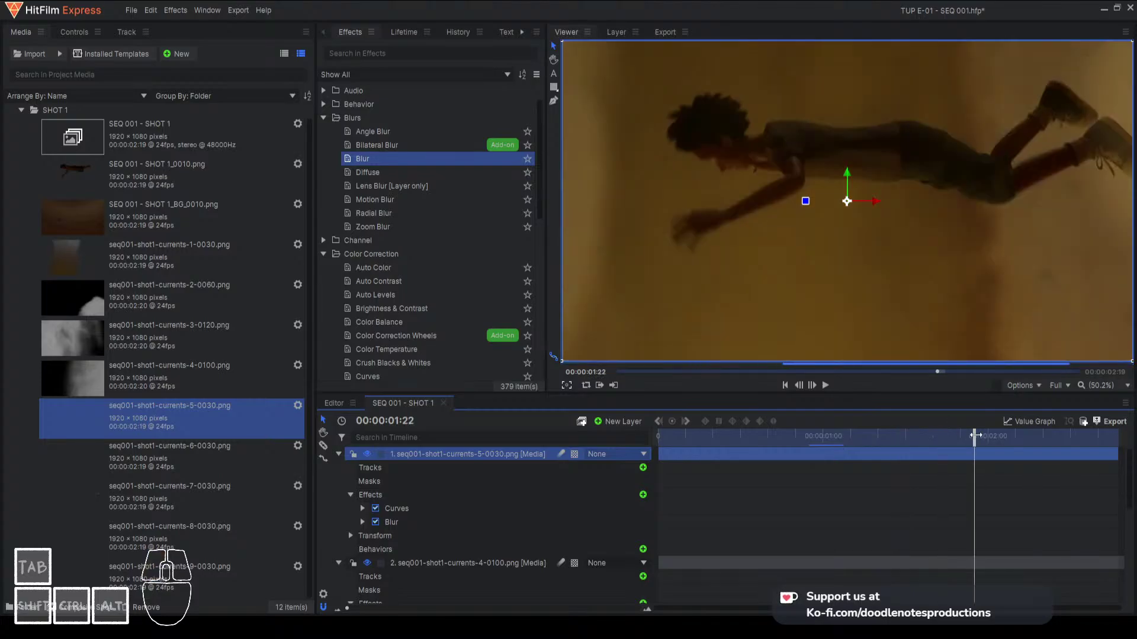
pyautogui.click(1022, 437)
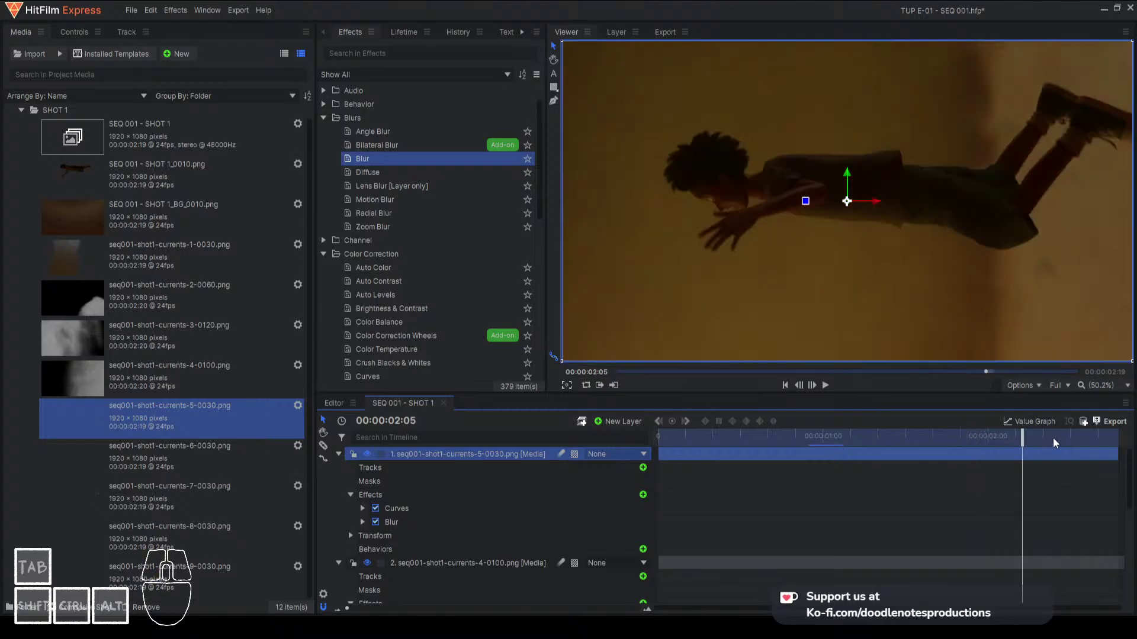
pyautogui.click(1058, 445)
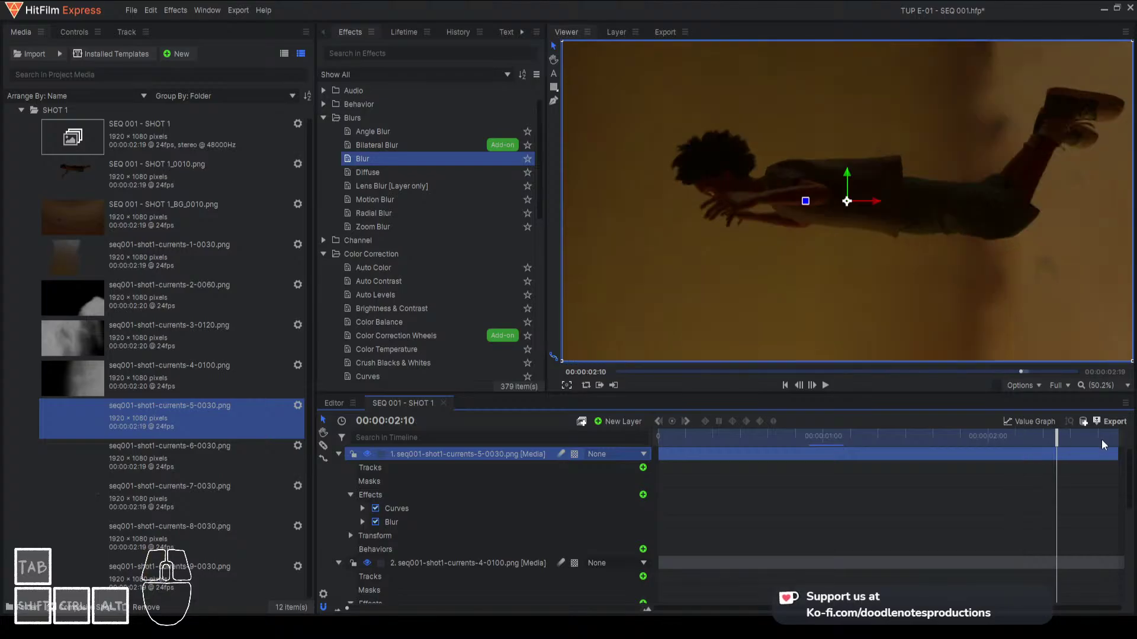
# Collapse the expanded properties of the currents-5, currents-4 and currents-3 layers in the timeline
pyautogui.click(339, 454)
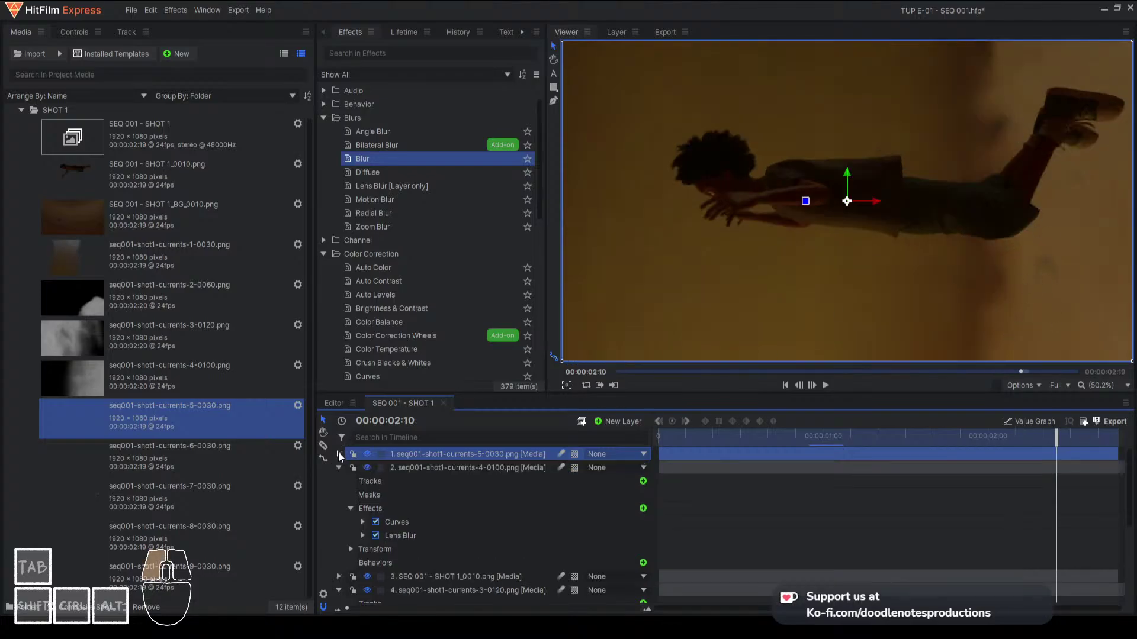
pyautogui.click(339, 468)
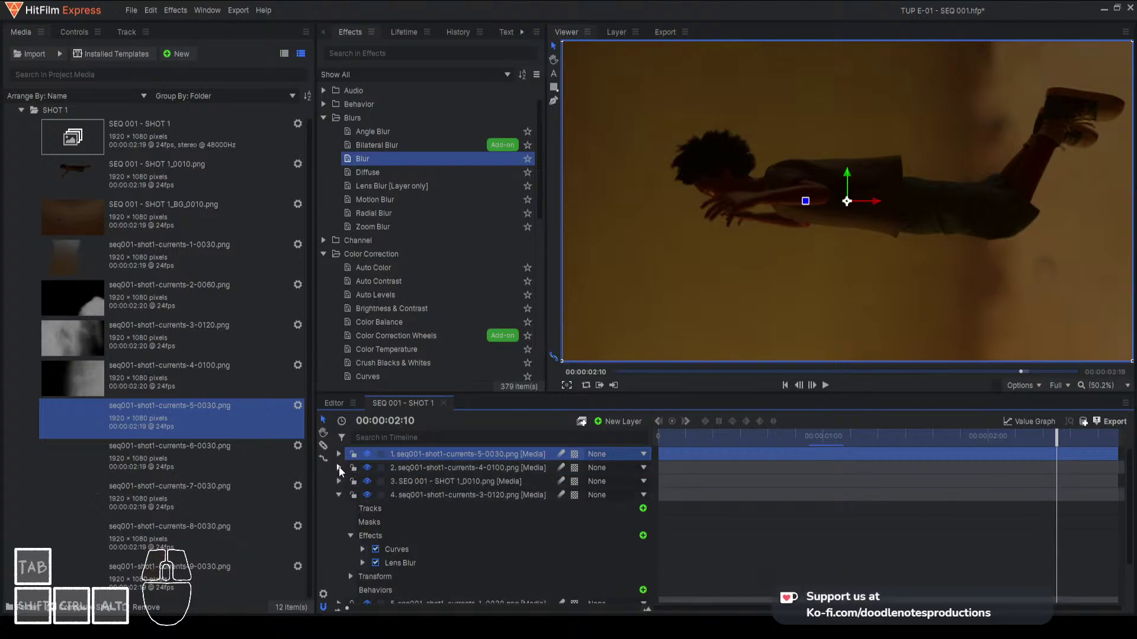
pyautogui.click(338, 495)
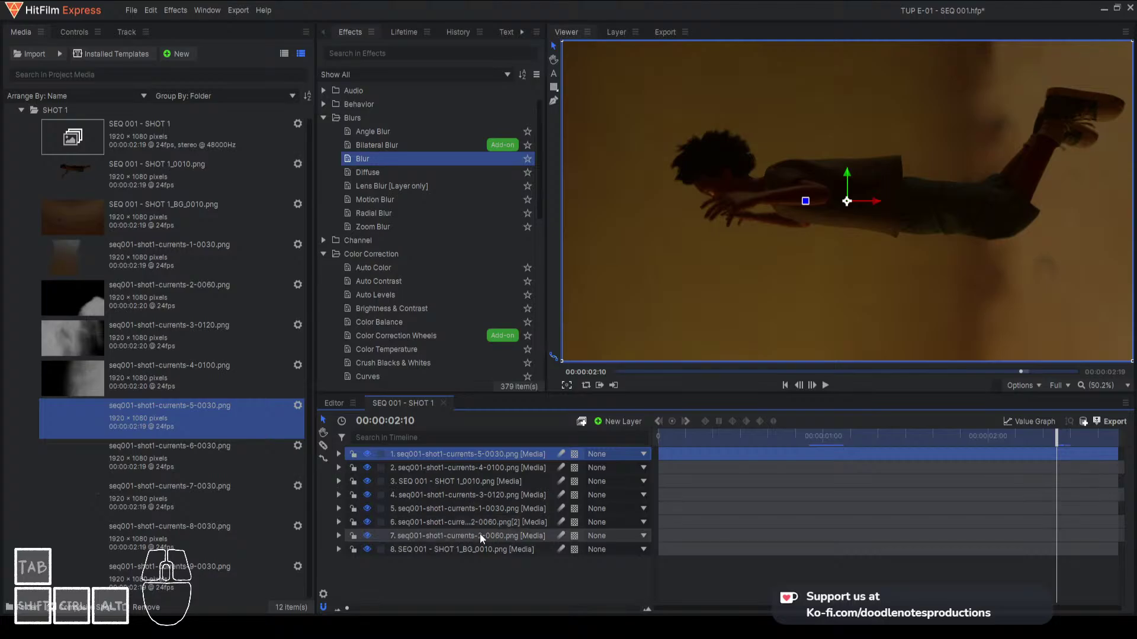
# Set the Lens Blur of the seq001-shot1-currents-2-0060.png layer just above the background to a radius of 59.4 px and a focal distance of 0.19
pyautogui.click(399, 536)
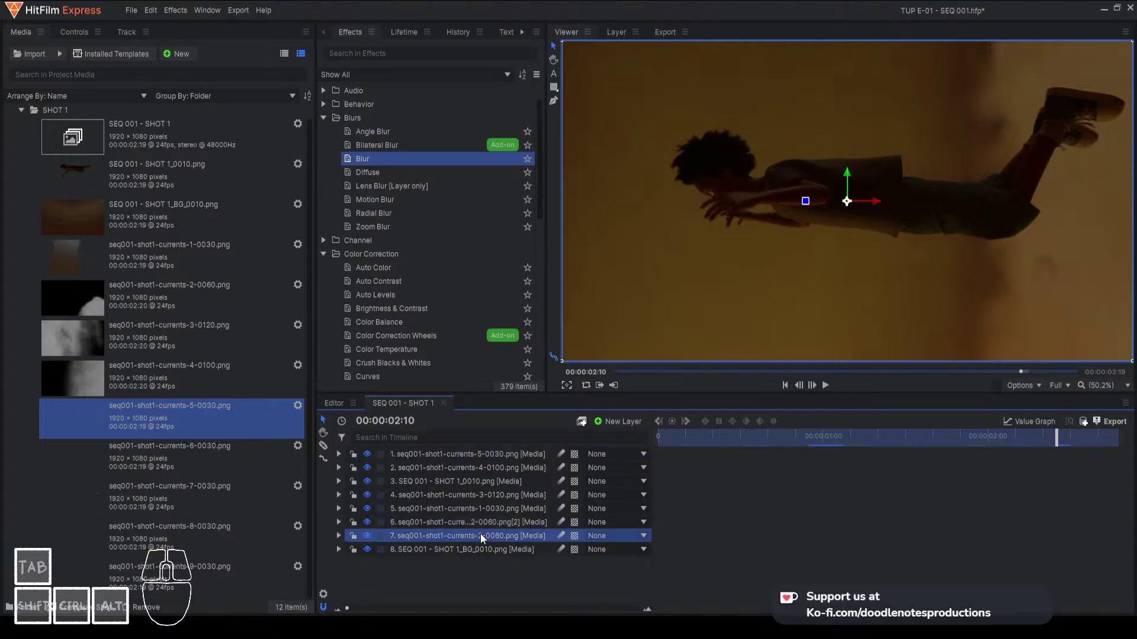
pyautogui.click(368, 536)
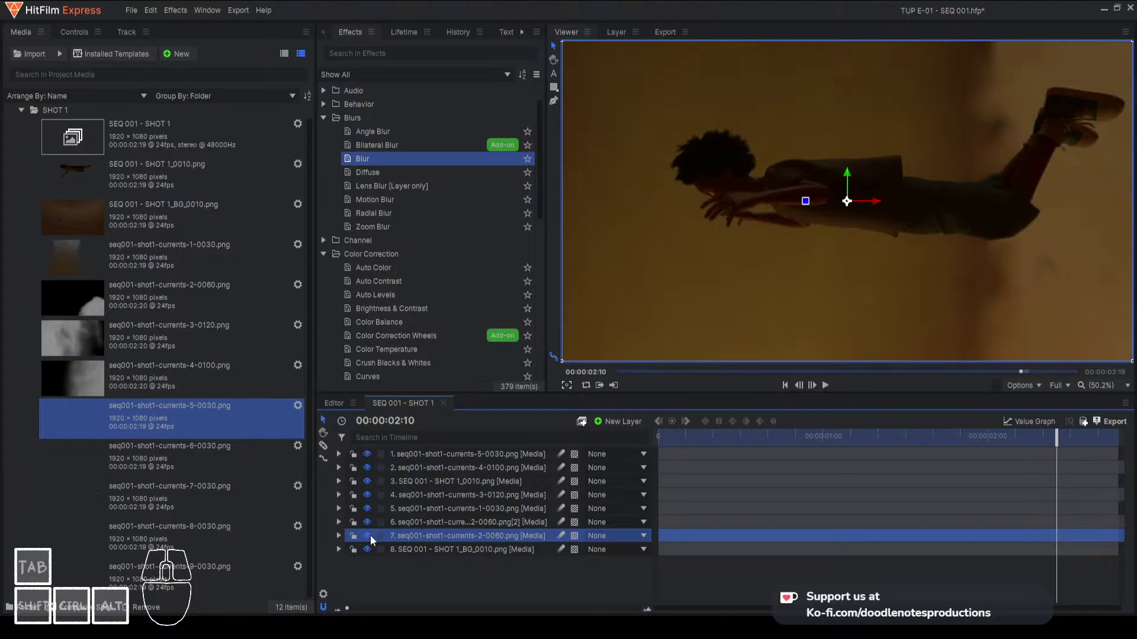
pyautogui.click(74, 32)
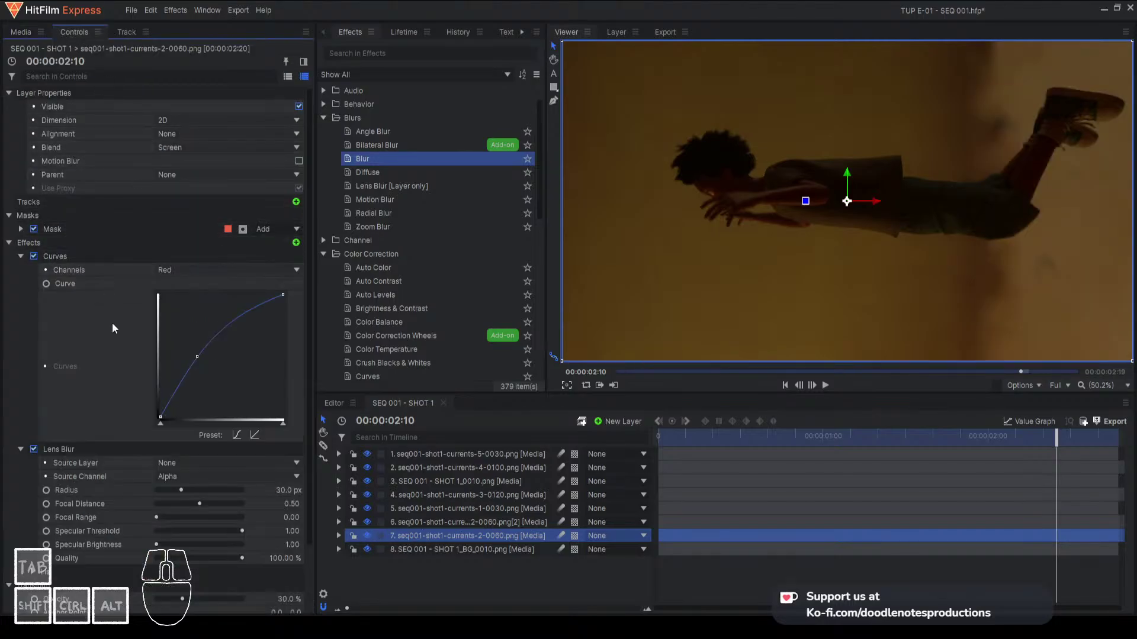
pyautogui.scroll(-2, 48, 414)
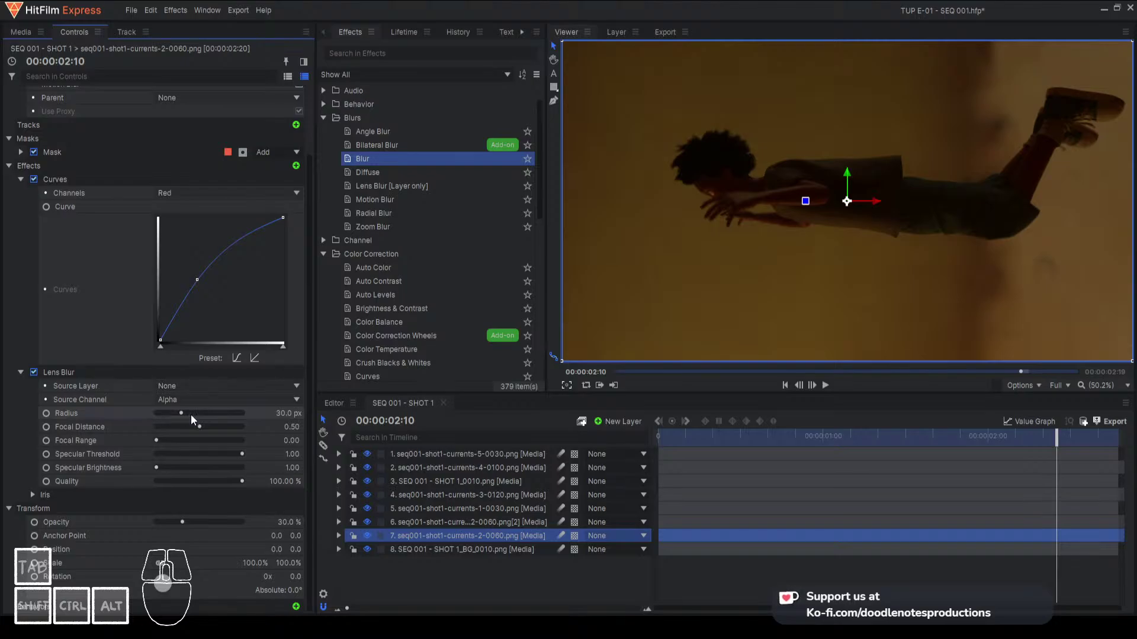
pyautogui.click(181, 427)
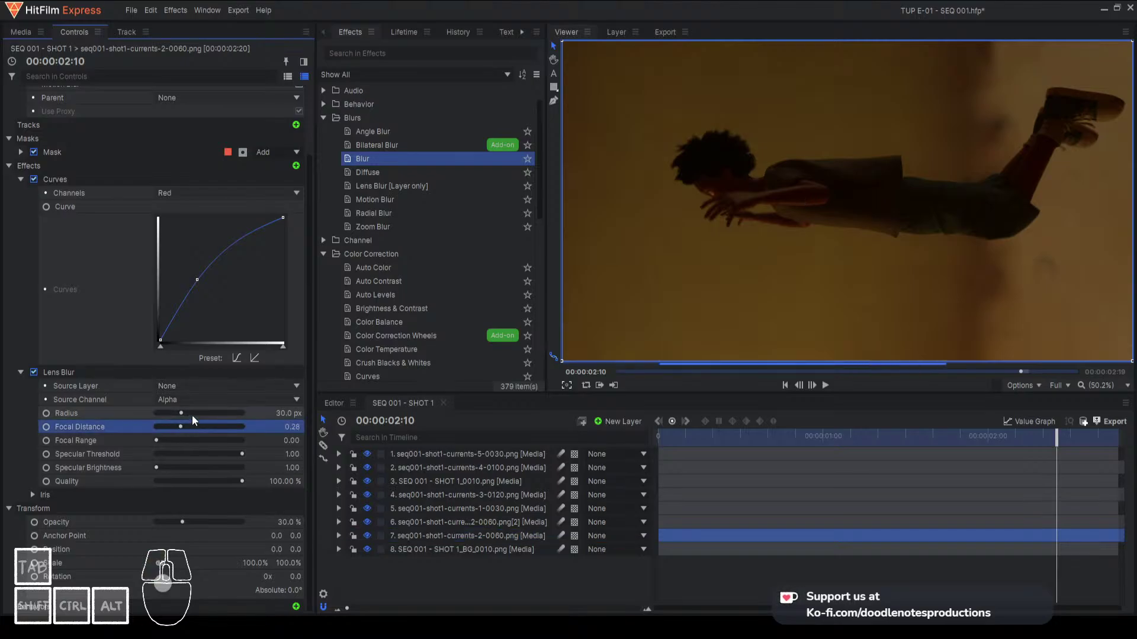
pyautogui.click(194, 414)
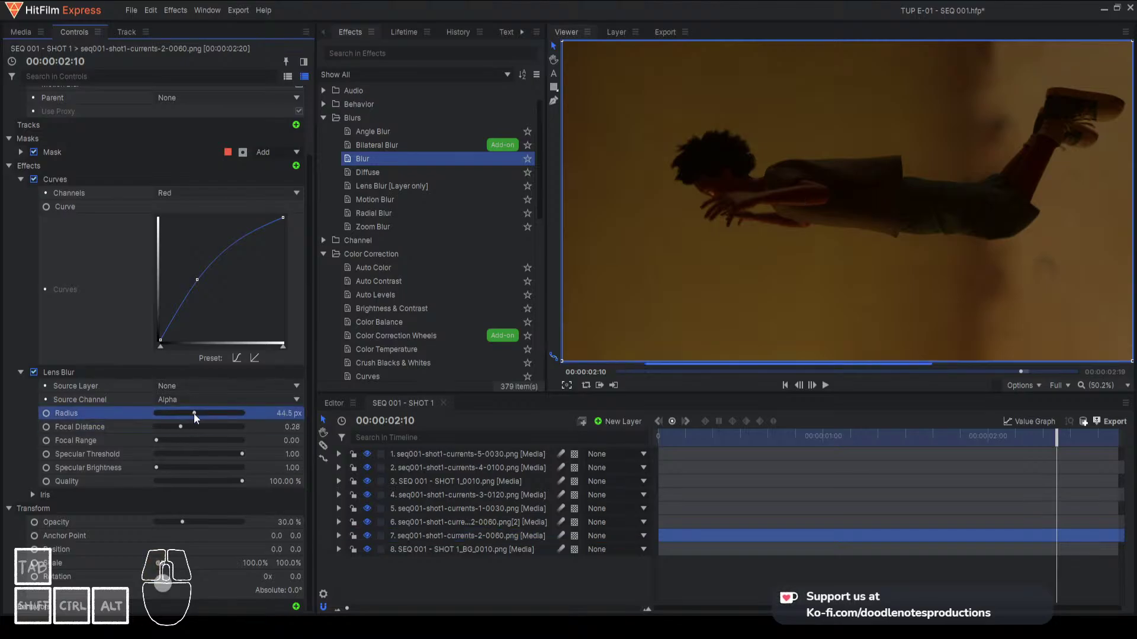
pyautogui.click(208, 411)
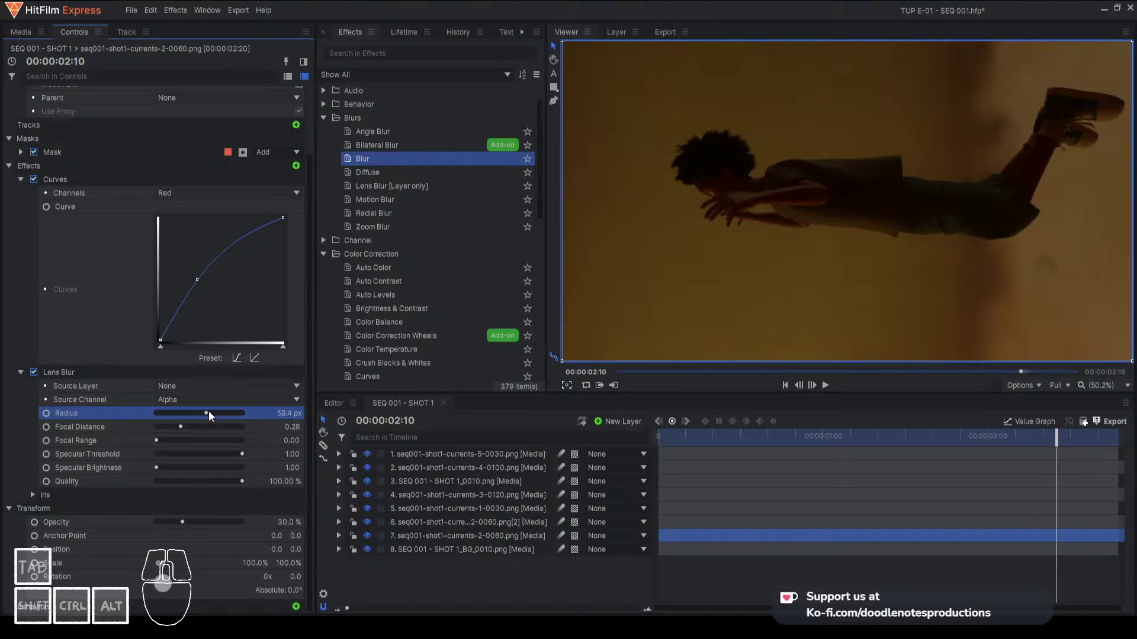
pyautogui.click(172, 429)
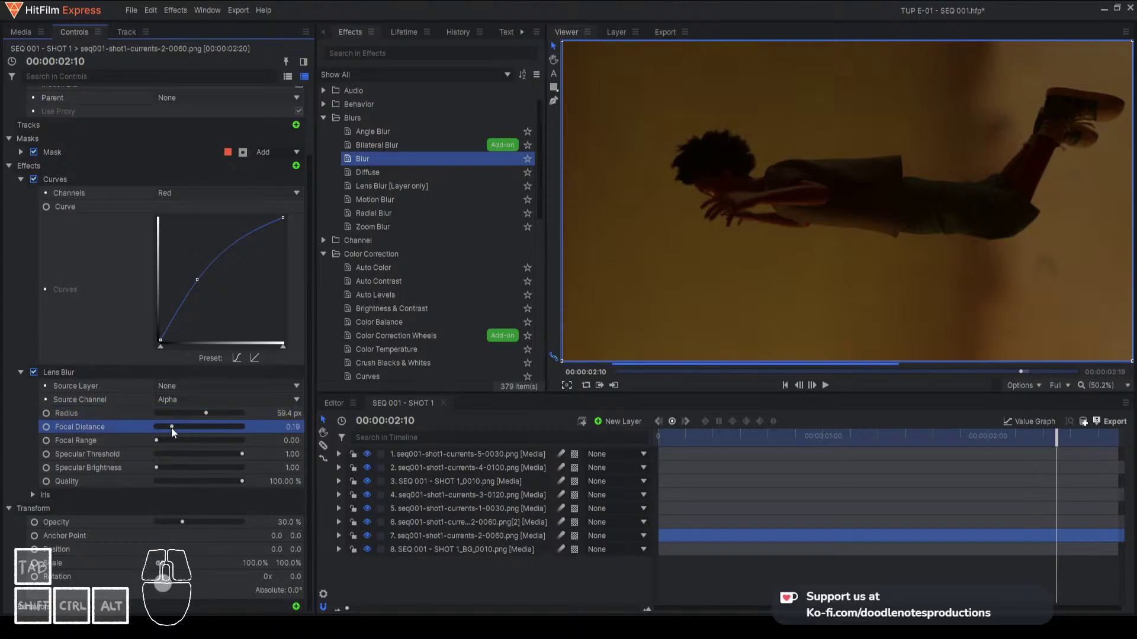
# Scrub through the whole shot from its start to 00:00:02:06 to examine the adjusted currents behind the falling figure
pyautogui.click(878, 438)
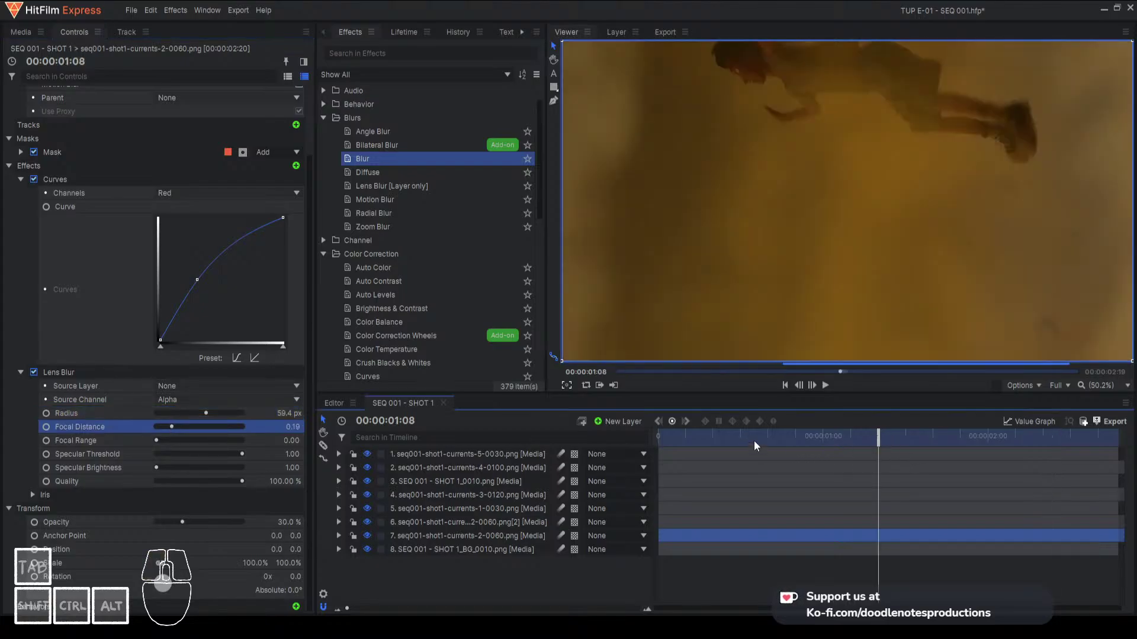
pyautogui.click(676, 437)
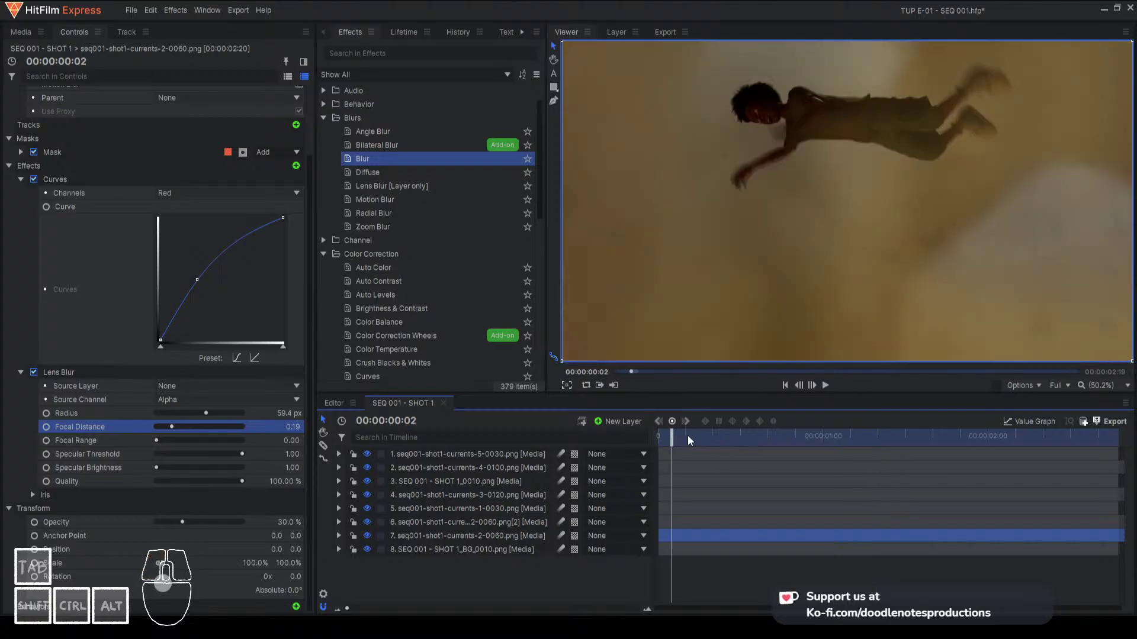
pyautogui.click(691, 436)
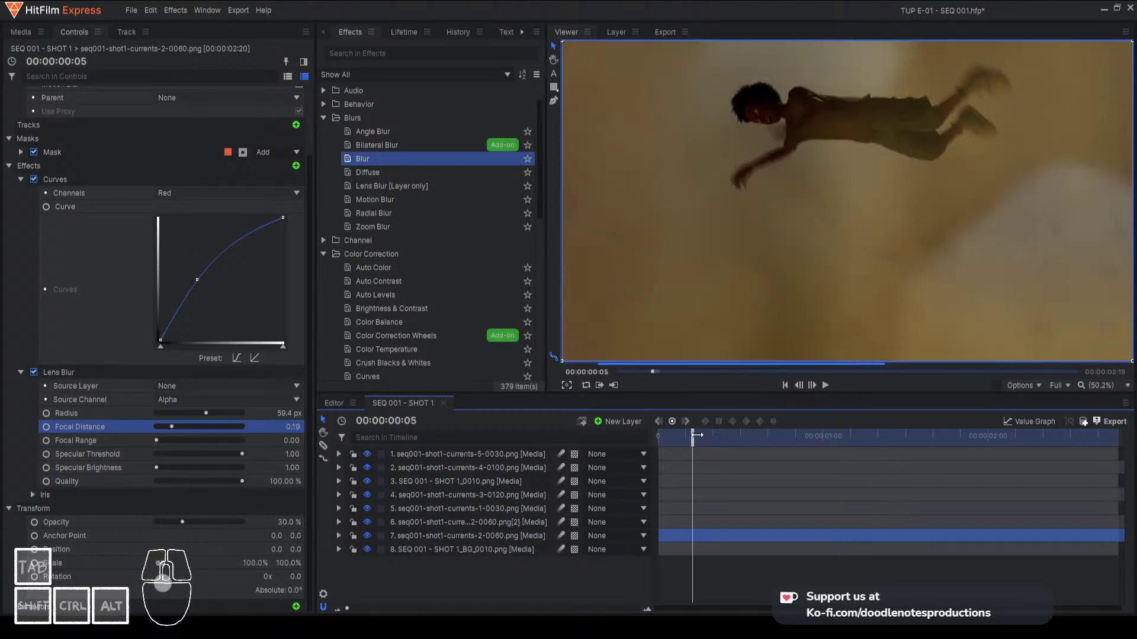
pyautogui.click(735, 436)
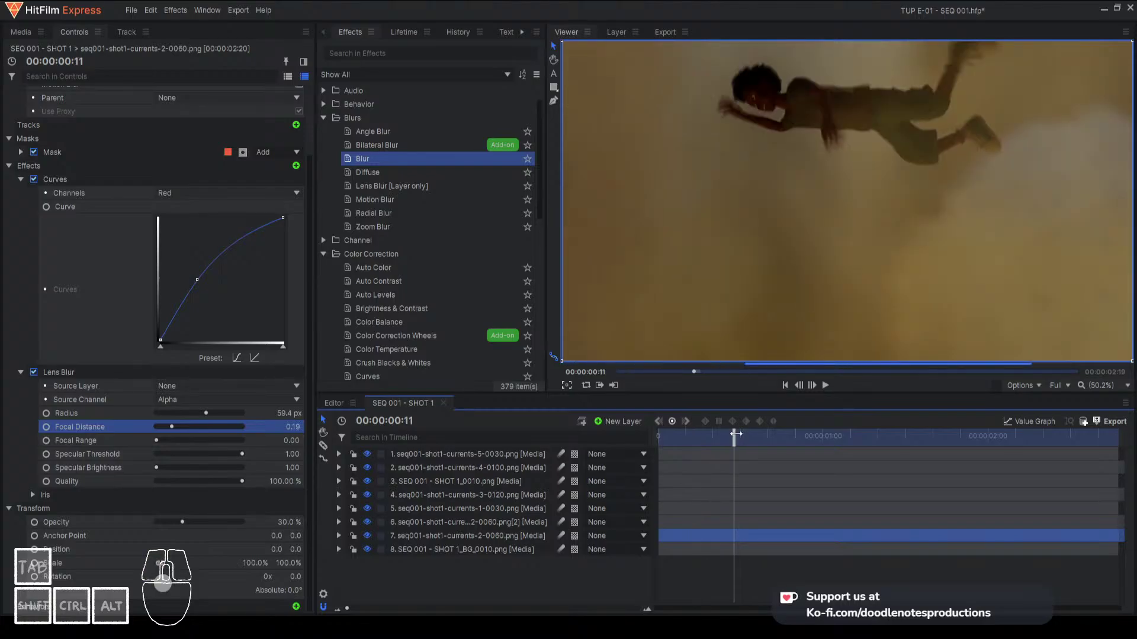
pyautogui.click(768, 435)
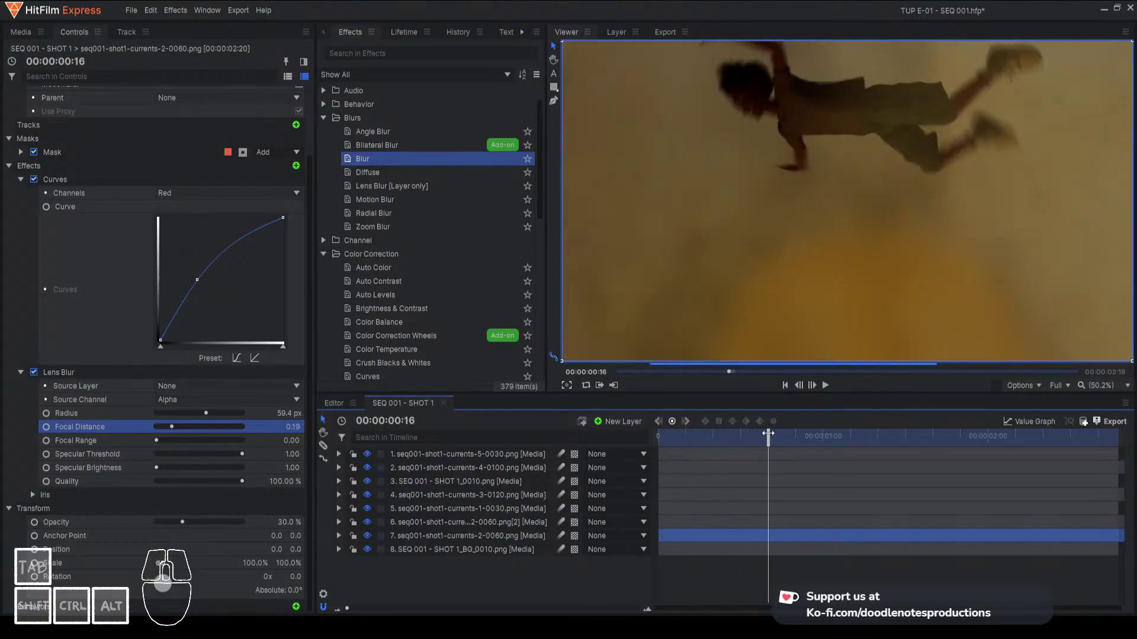
pyautogui.click(818, 437)
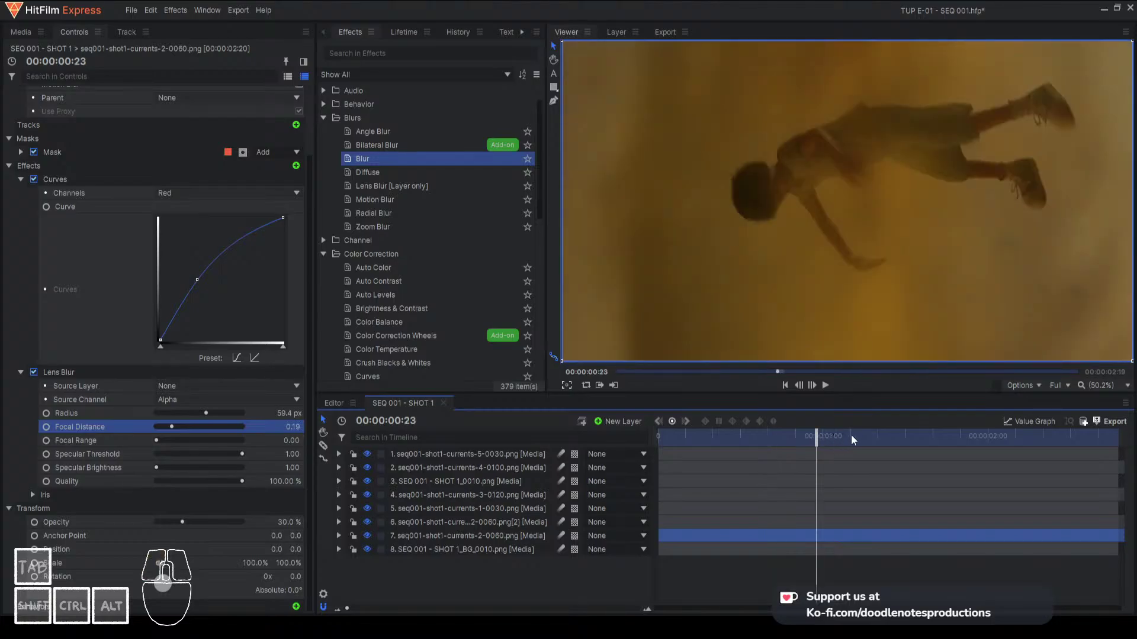
pyautogui.click(857, 436)
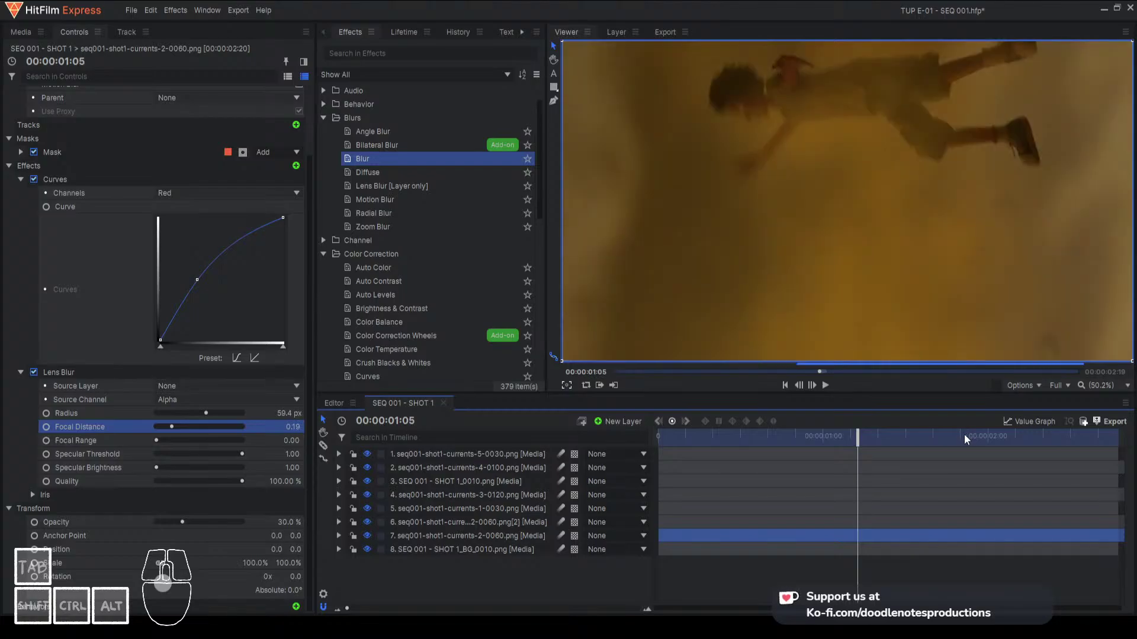
pyautogui.click(918, 441)
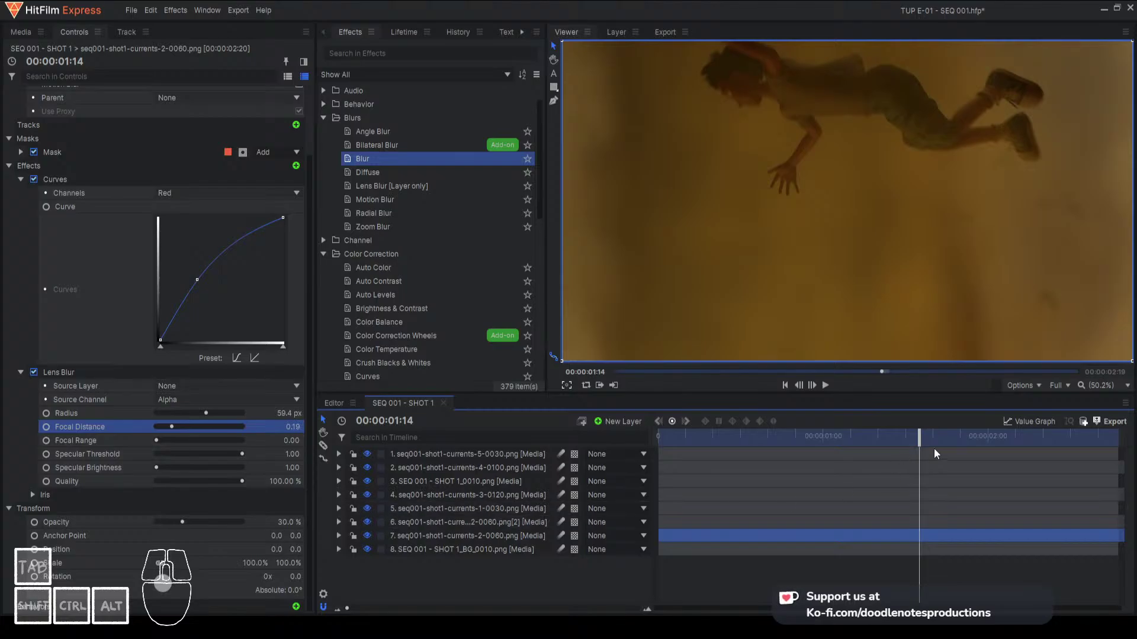
pyautogui.click(1030, 443)
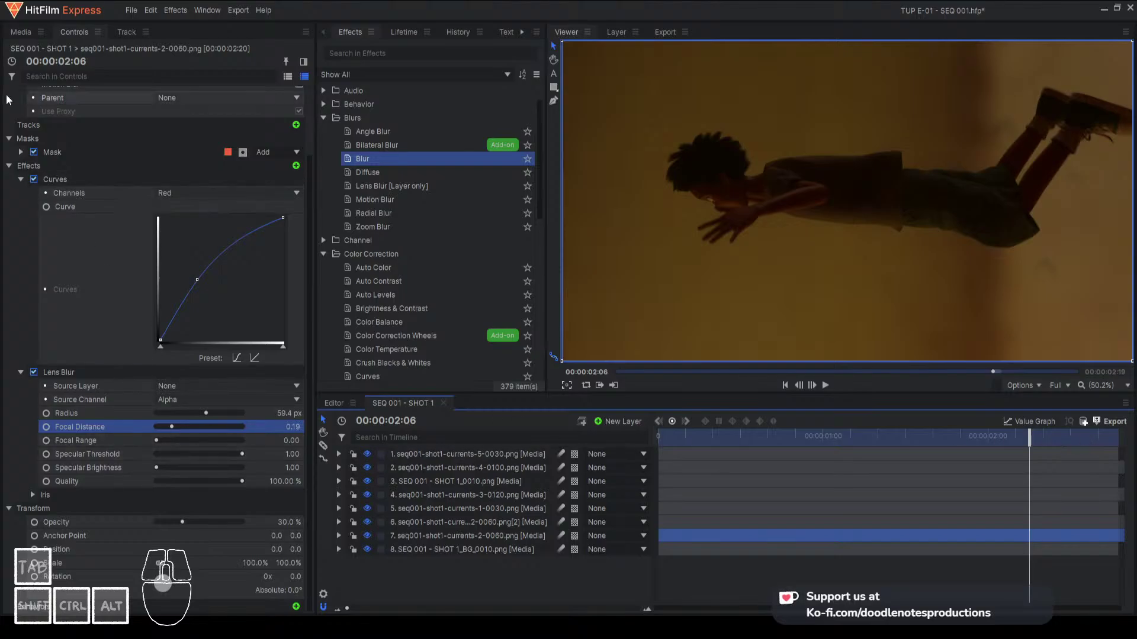
# Add seq001-shot1-currents-6-0030.png to the SEQ 001 - SHOT 1 timeline and place it directly above the SEQ 001 - SHOT 1_0010.png figure layer
pyautogui.click(30, 37)
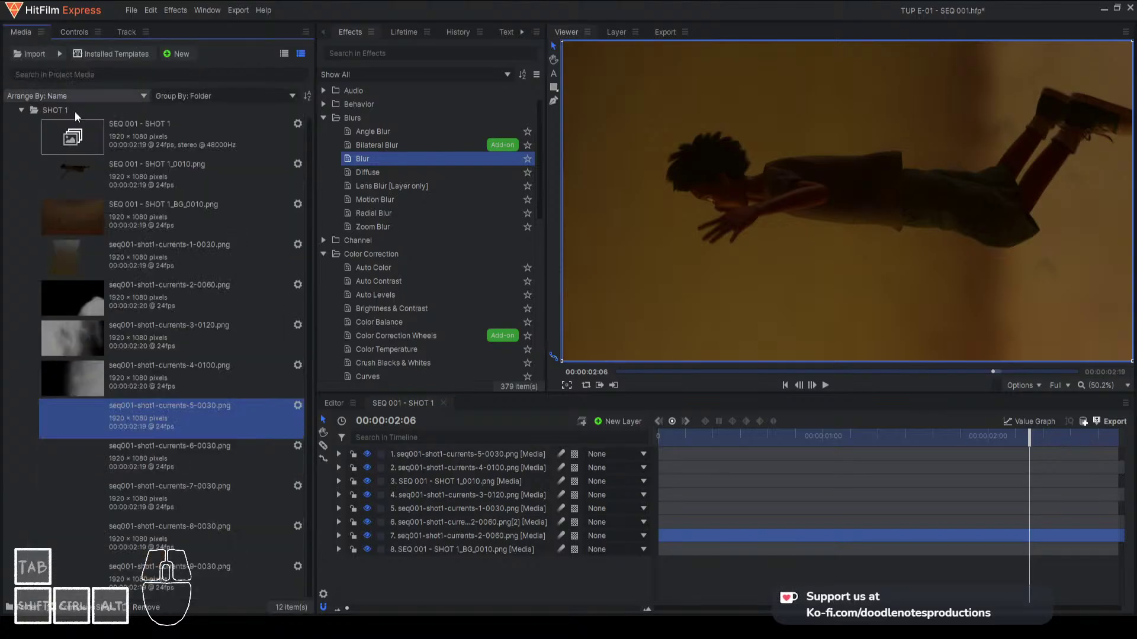
pyautogui.click(158, 457)
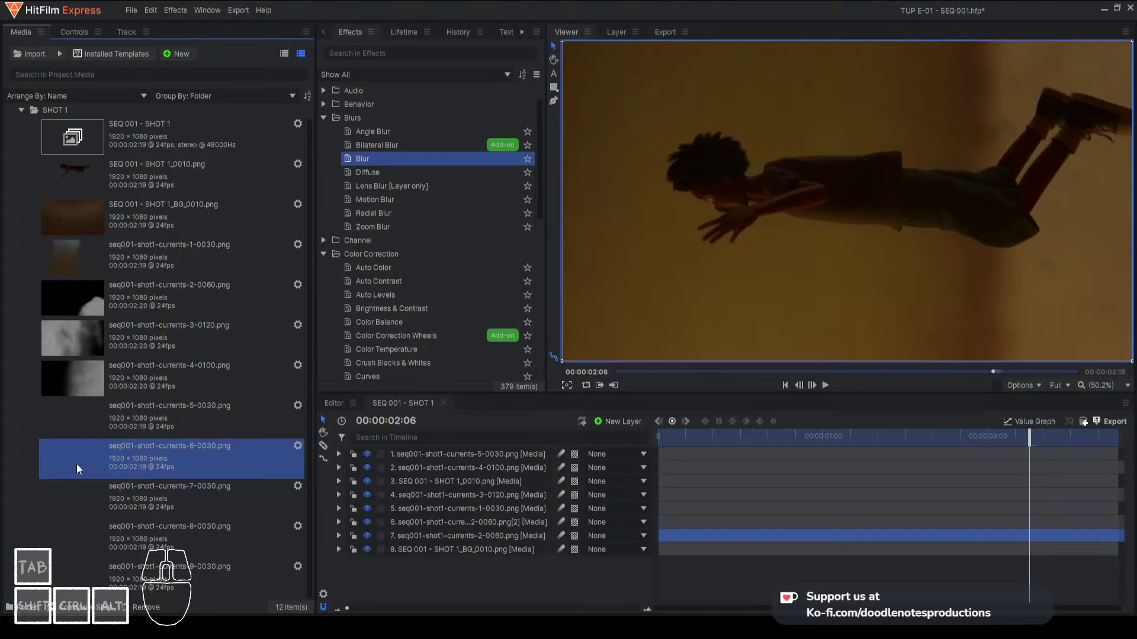
pyautogui.moveTo(76, 463); pyautogui.dragTo(474, 490)
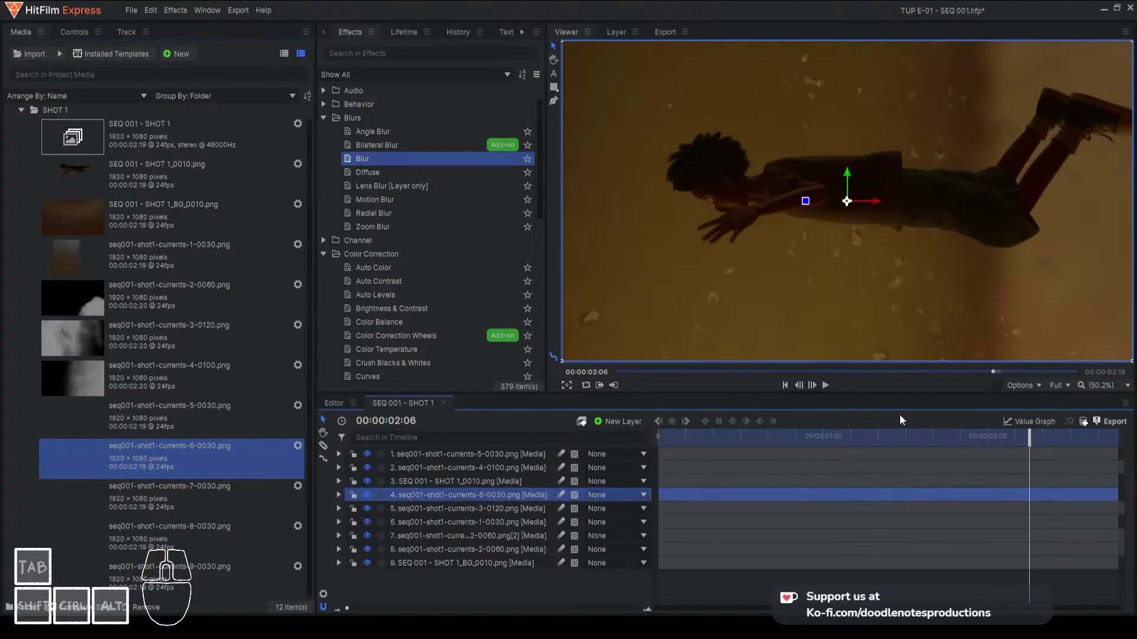
pyautogui.moveTo(490, 494); pyautogui.dragTo(500, 475)
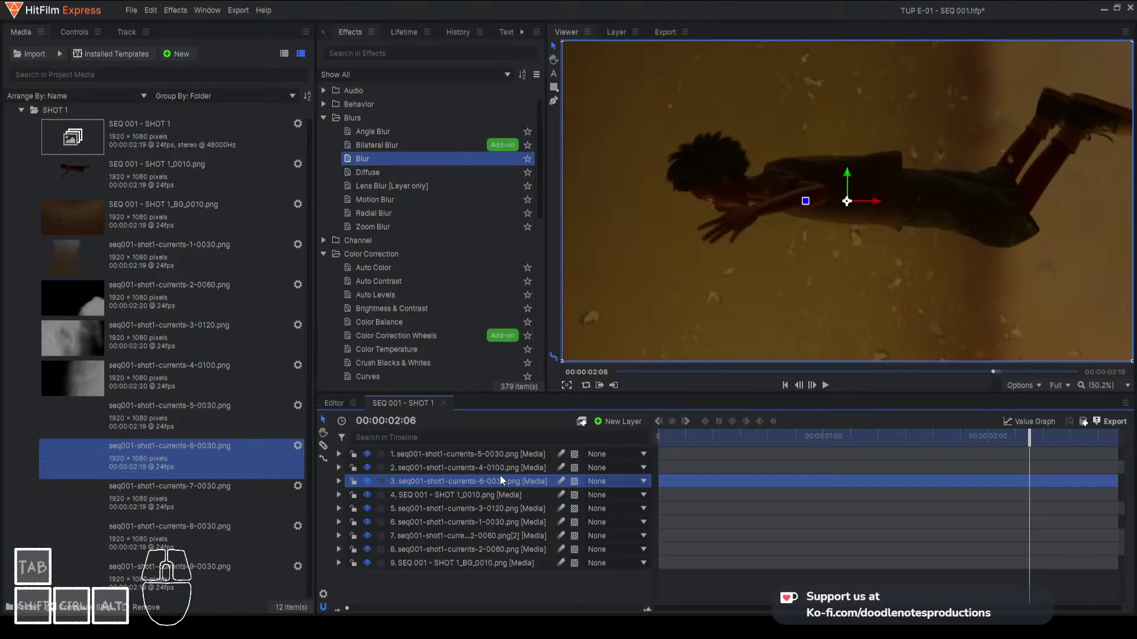
# Change the blend mode of the seq001-shot1-currents-6-0030.png layer and preview its particles over the falling figure at several frames
pyautogui.click(791, 434)
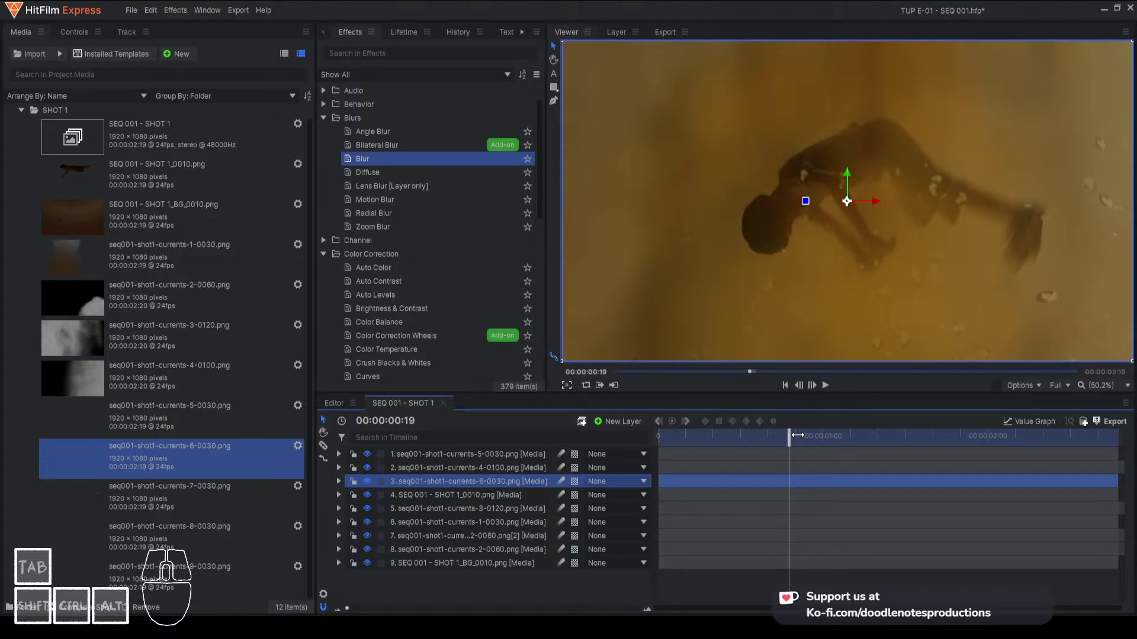
pyautogui.click(822, 435)
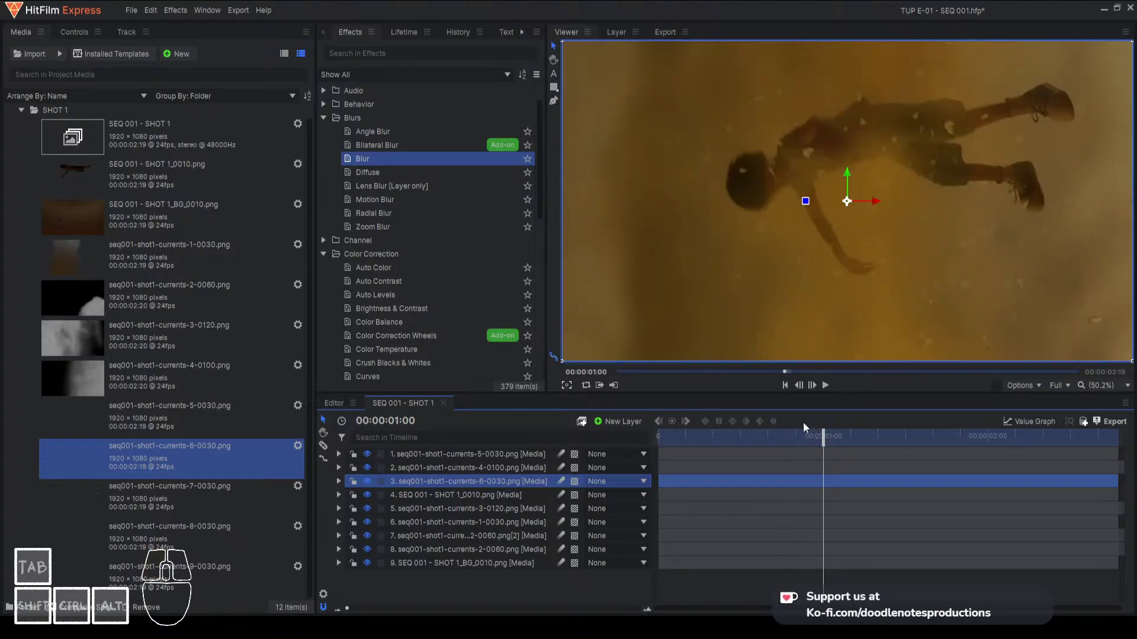
pyautogui.rightClick(528, 484)
pyautogui.click(717, 367)
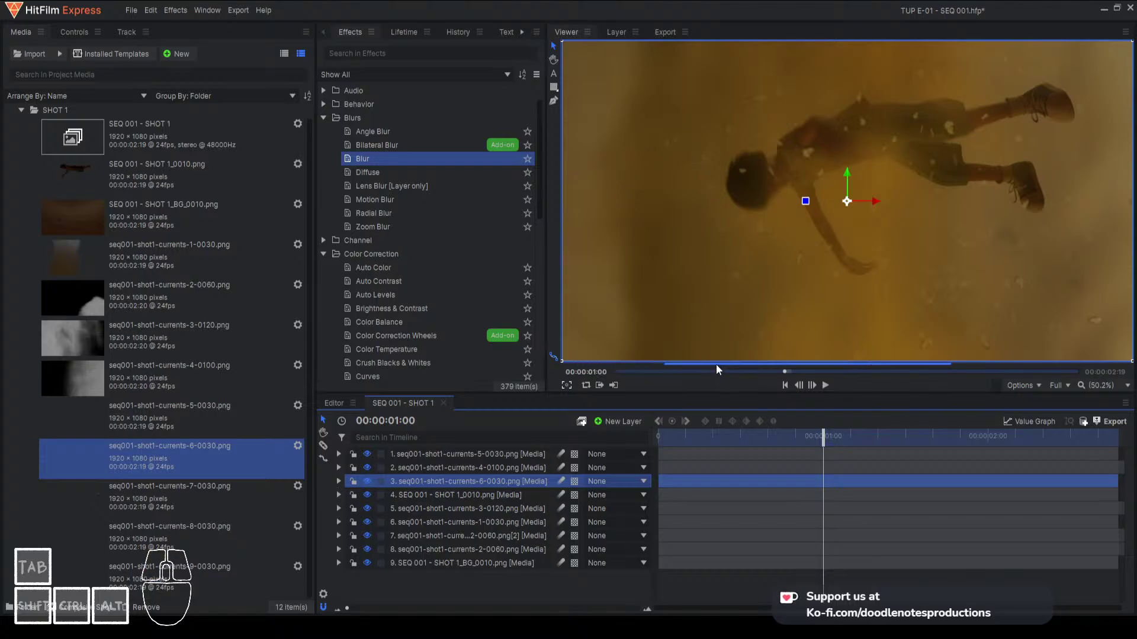
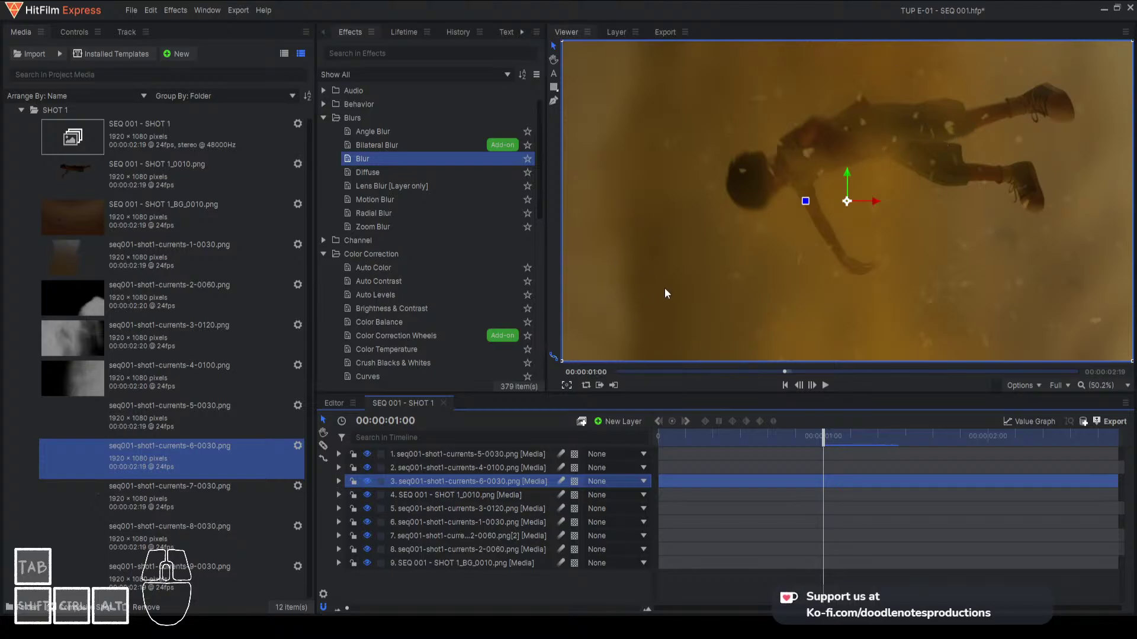
pyautogui.click(856, 438)
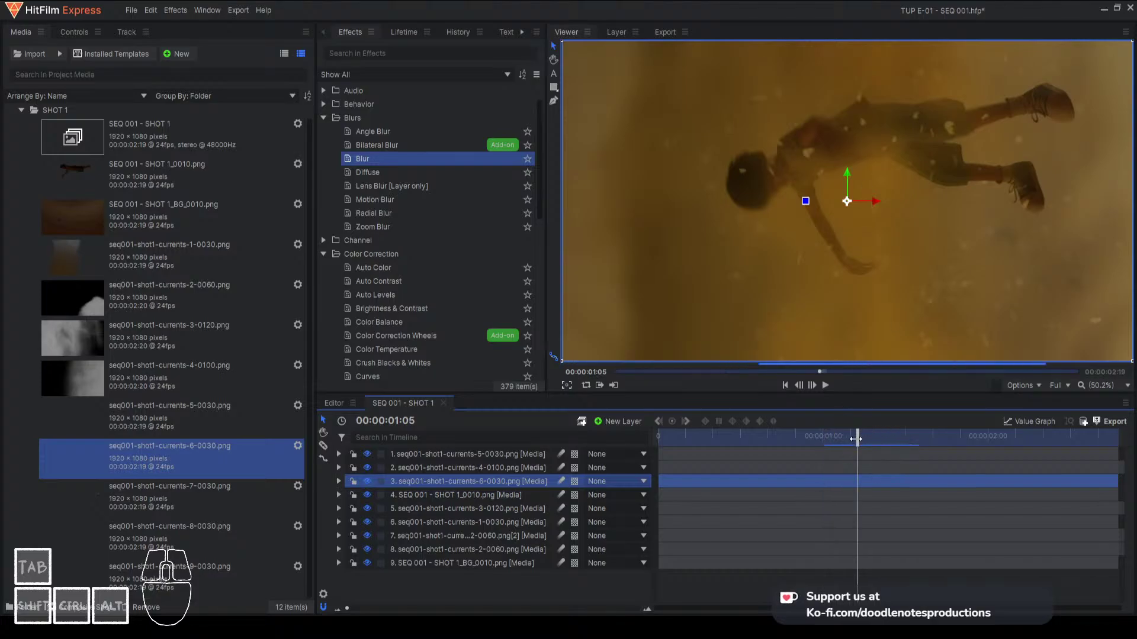
pyautogui.click(748, 441)
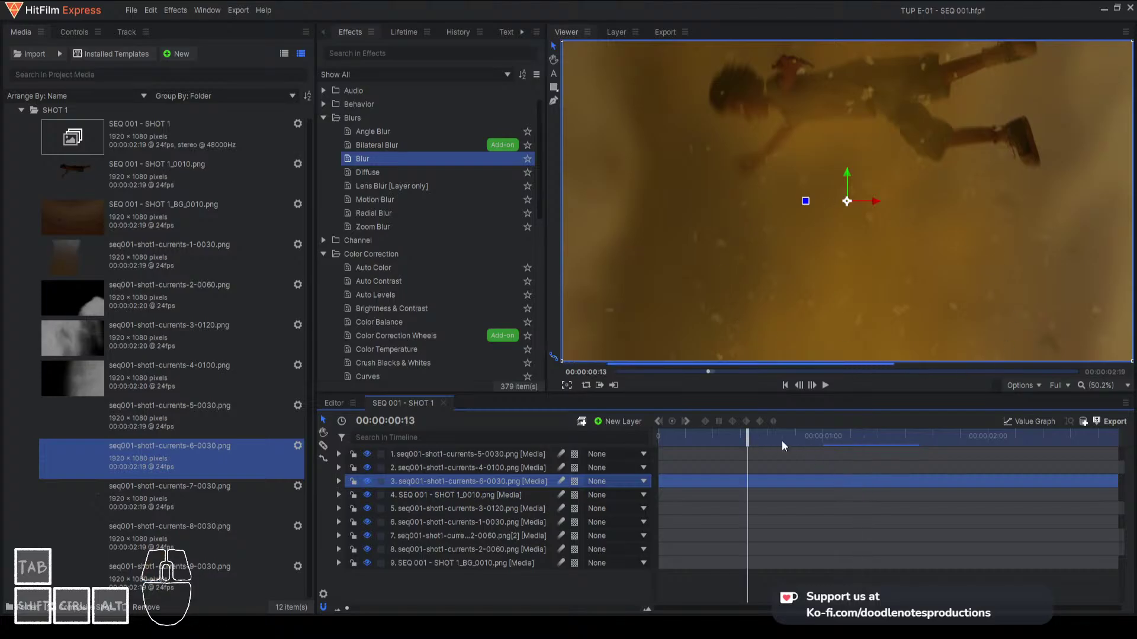
pyautogui.click(844, 437)
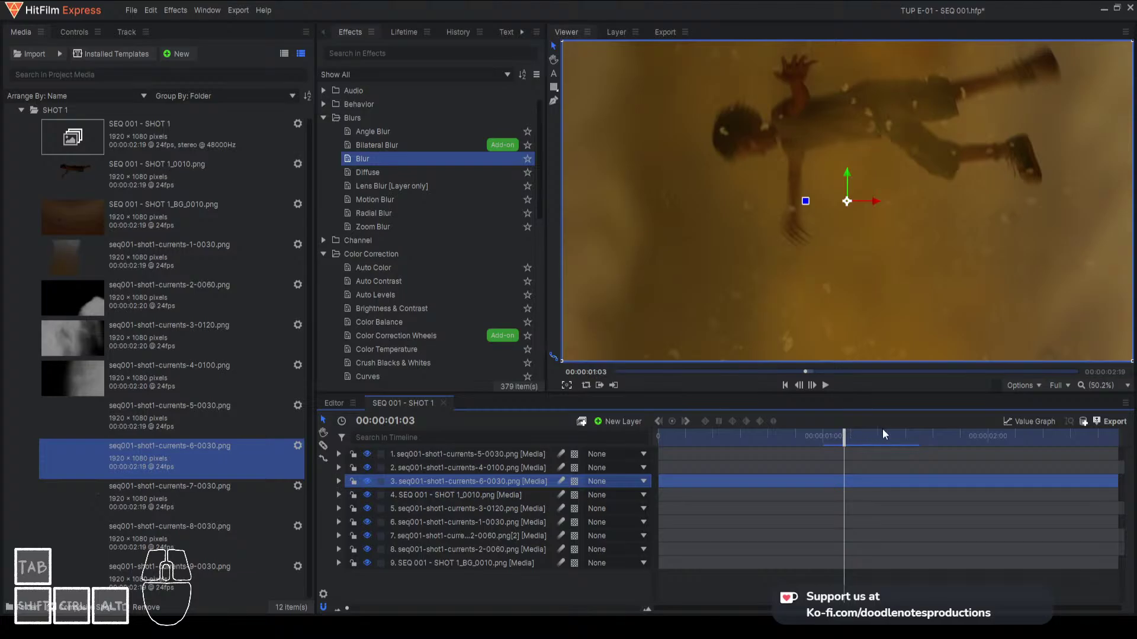
# Move the seq001-shot1-currents-6-0030.png layer to the top of the stack and preview its particles at frames up to 00:00:02:10
pyautogui.click(884, 436)
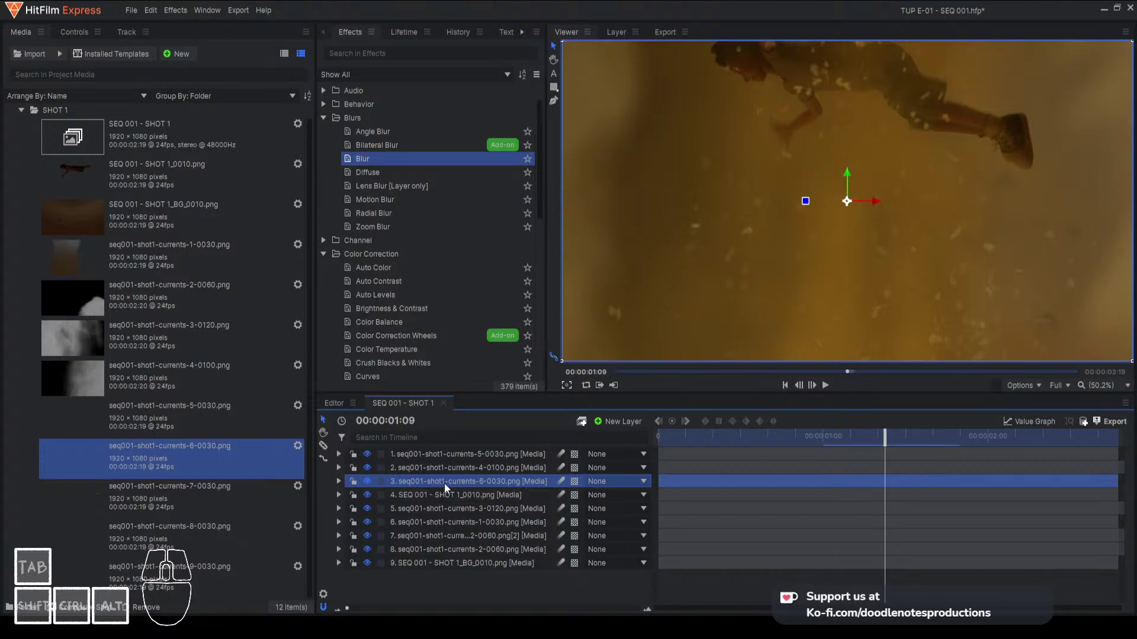
pyautogui.moveTo(444, 483); pyautogui.dragTo(462, 450)
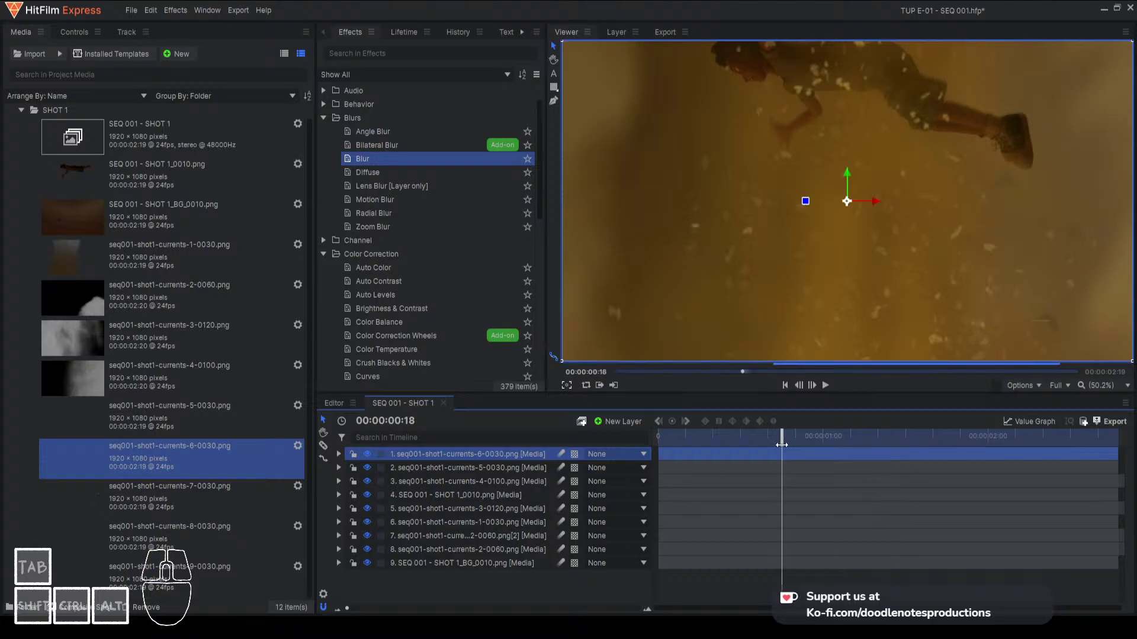
pyautogui.click(782, 442)
pyautogui.click(852, 436)
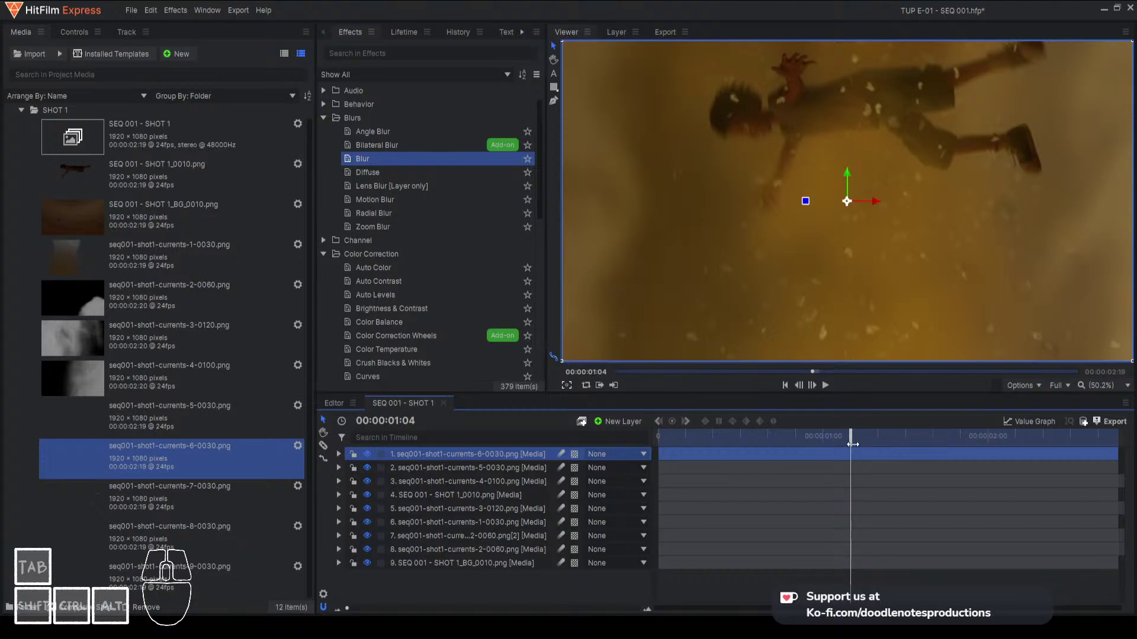
pyautogui.click(929, 434)
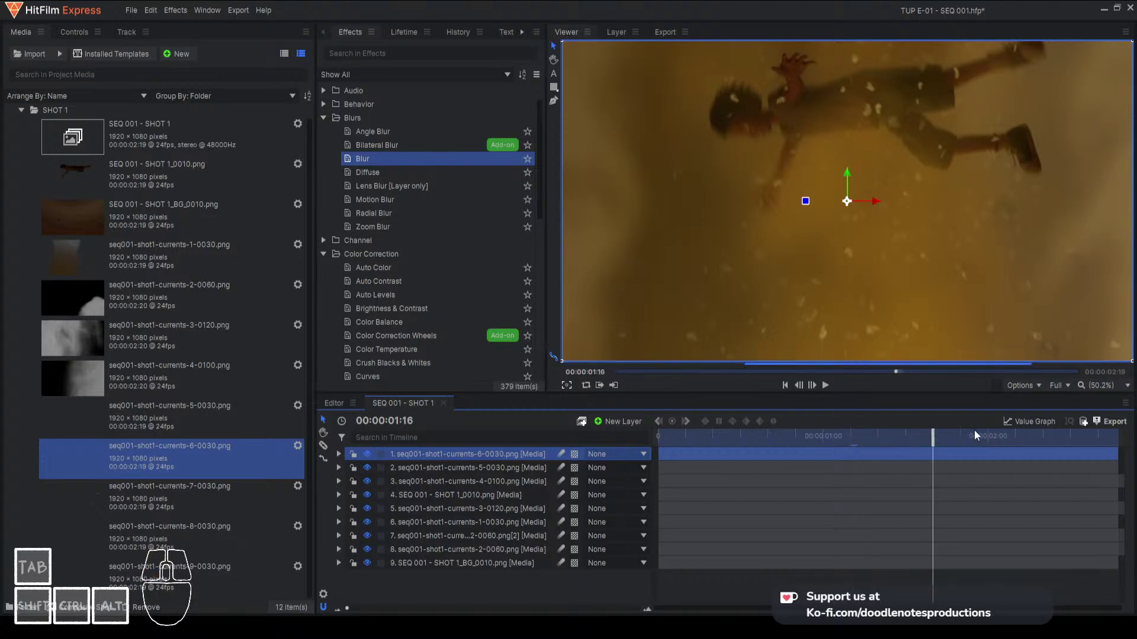
pyautogui.click(1011, 427)
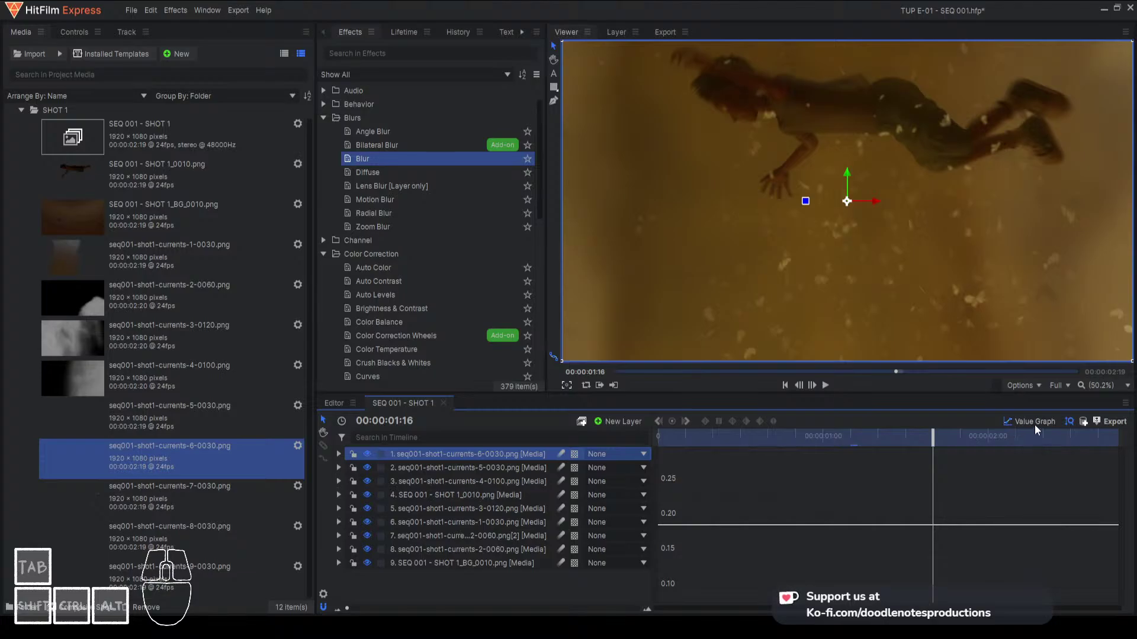
pyautogui.click(1004, 424)
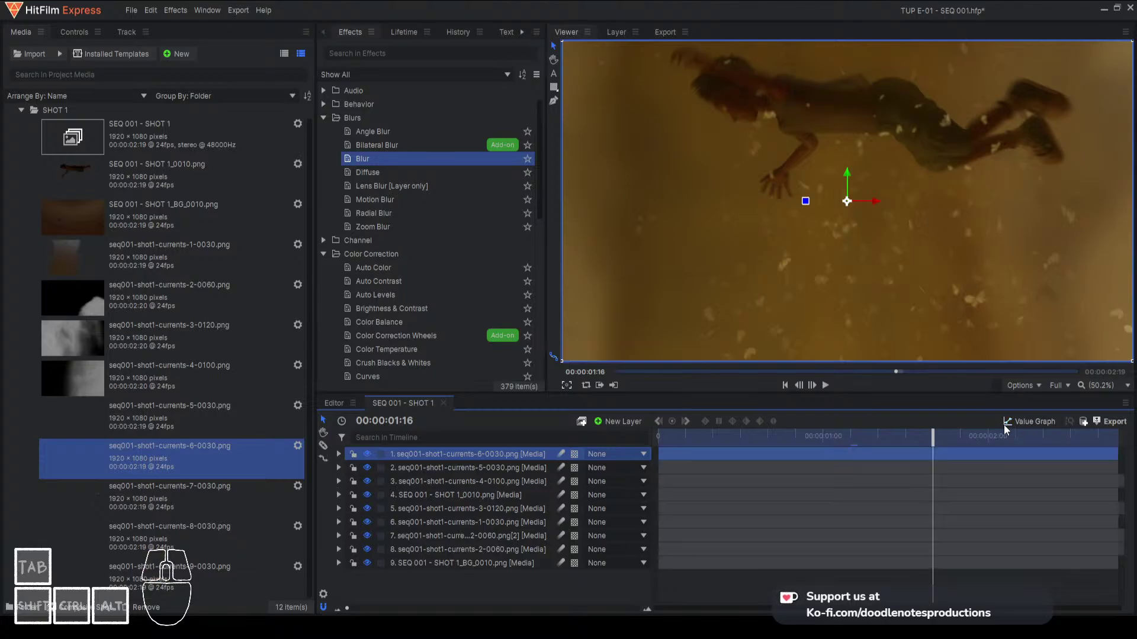
pyautogui.click(975, 435)
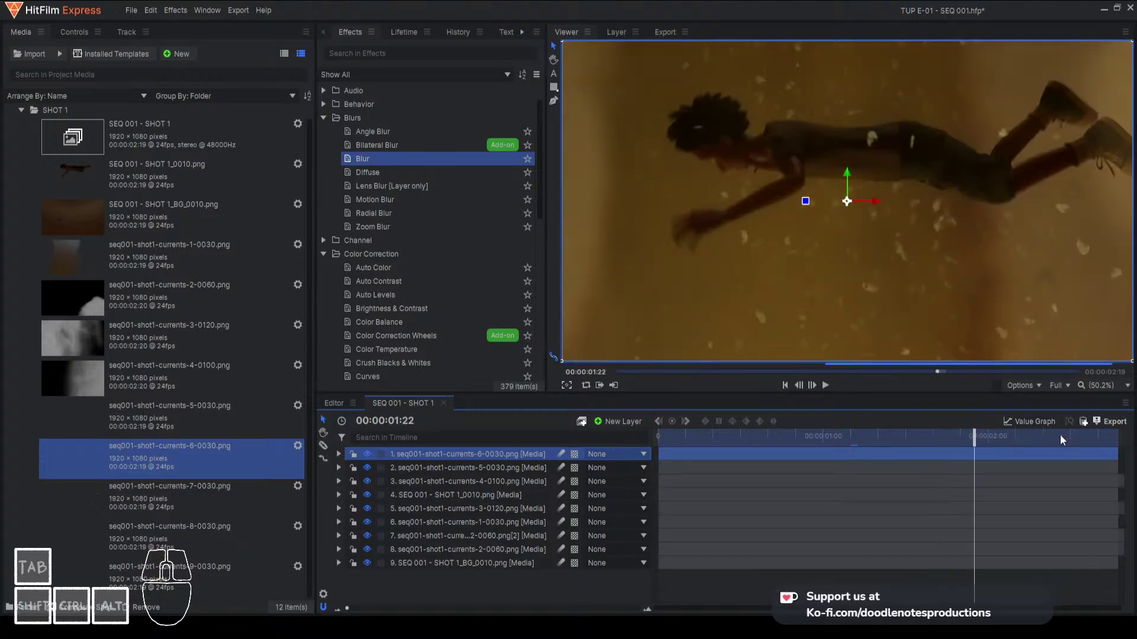
pyautogui.click(1059, 436)
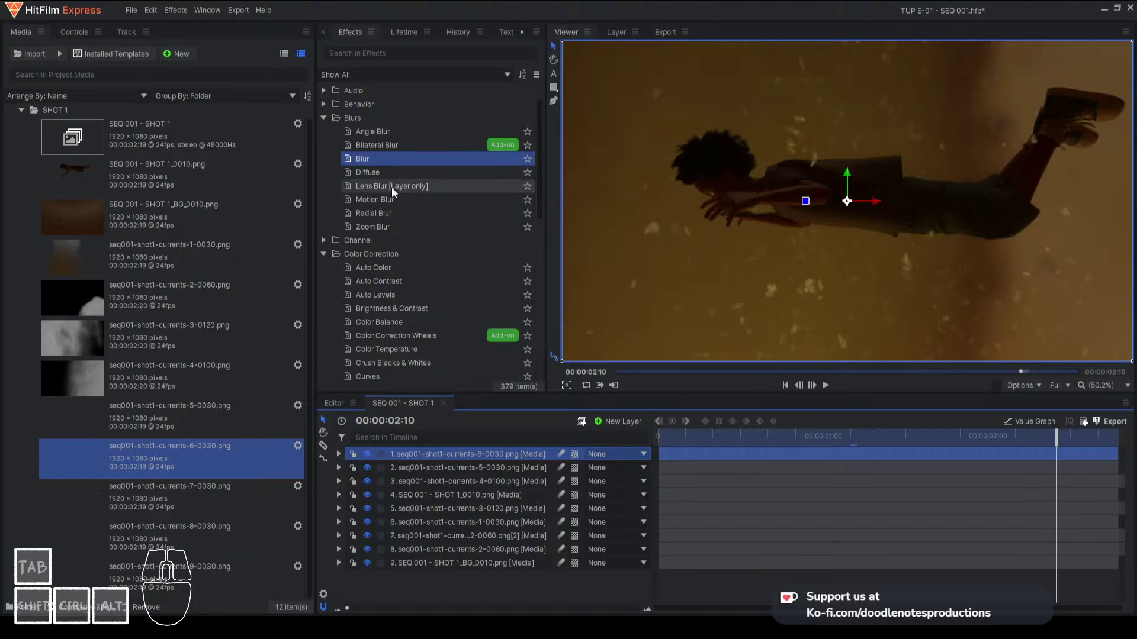
# Apply Lens Blur to the seq001-shot1-currents-6-0030.png layer and preview it at frames from 00:00:00:16 to 00:00:01:13
pyautogui.moveTo(392, 187); pyautogui.dragTo(460, 457)
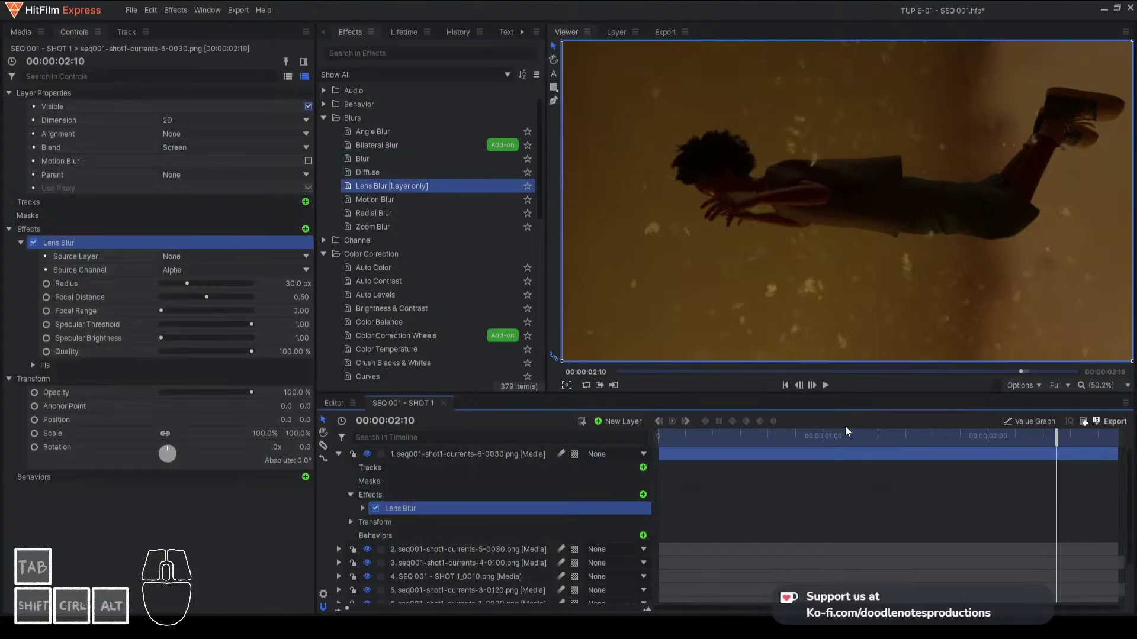
pyautogui.click(769, 438)
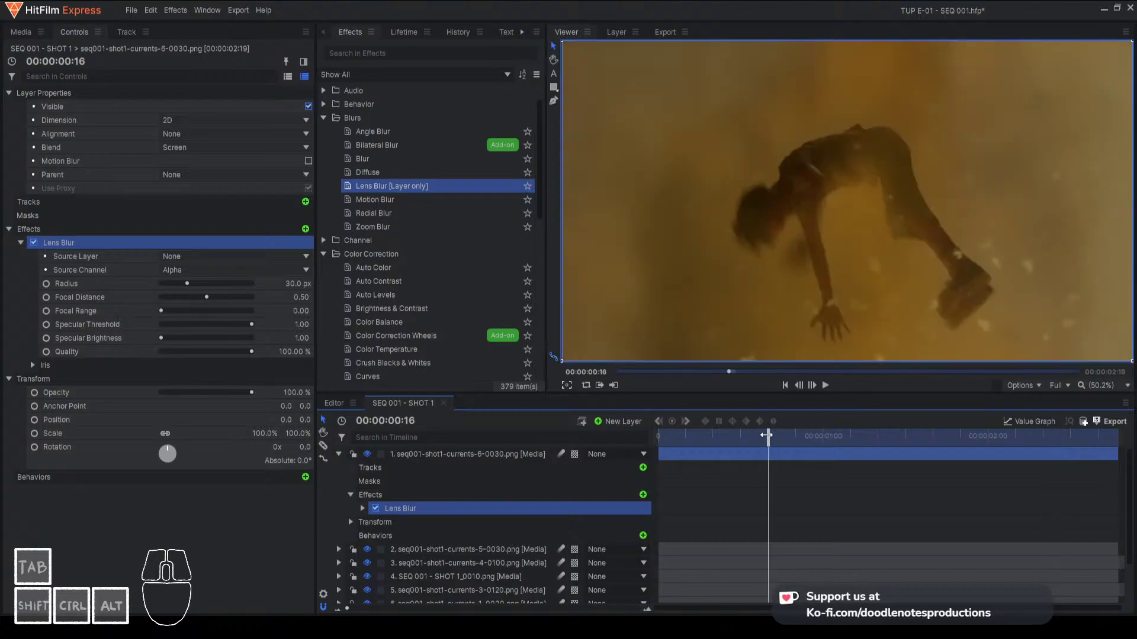
pyautogui.click(810, 439)
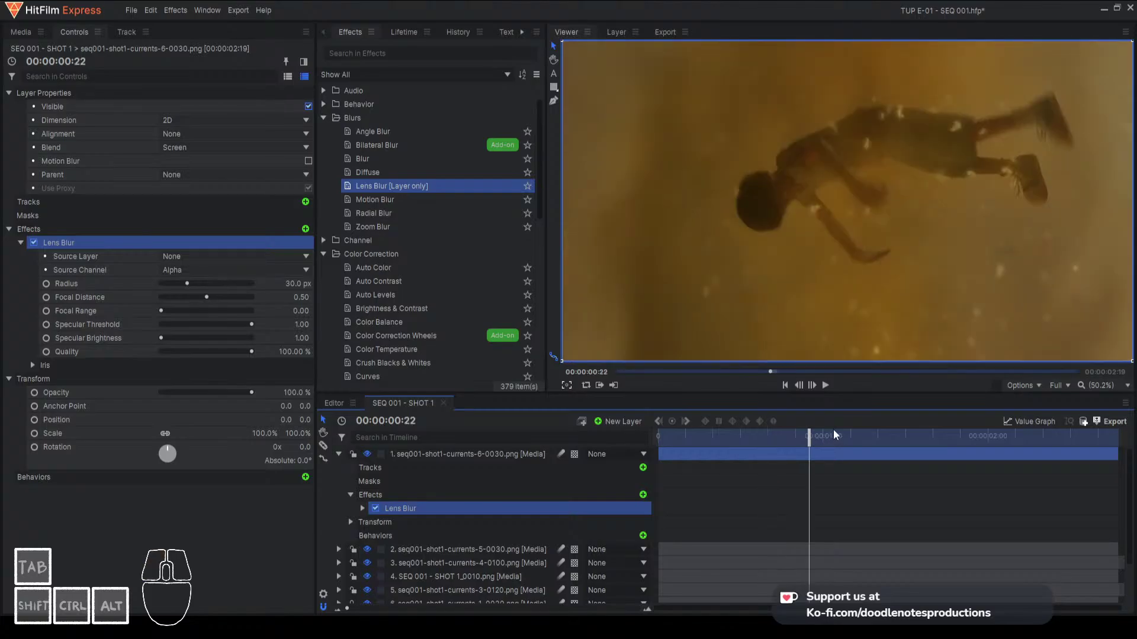
pyautogui.click(857, 433)
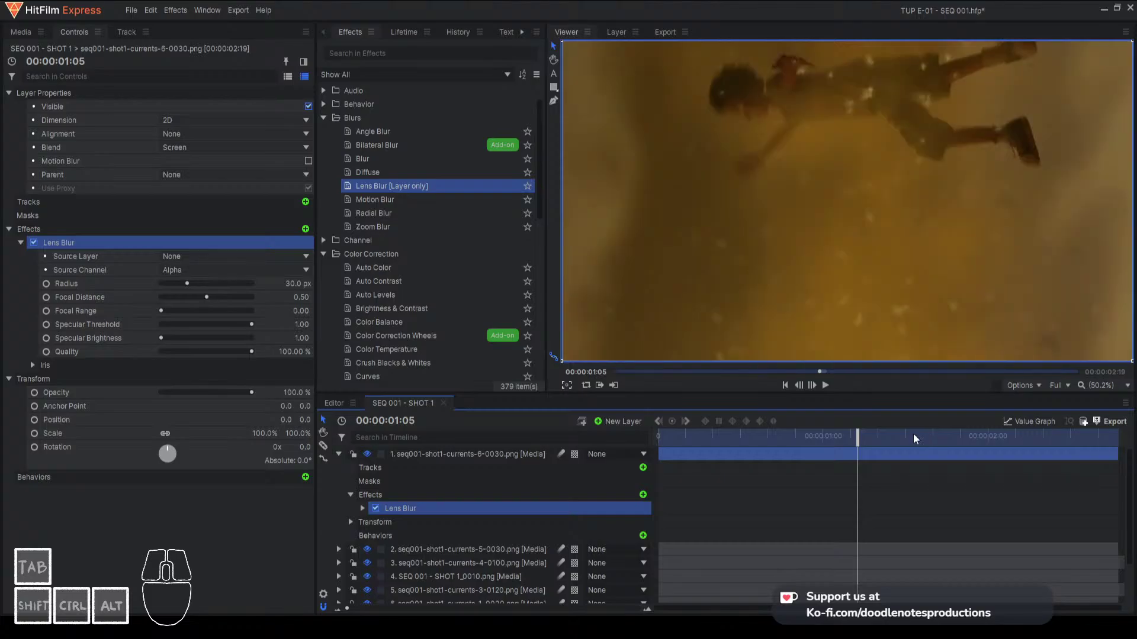
pyautogui.click(913, 436)
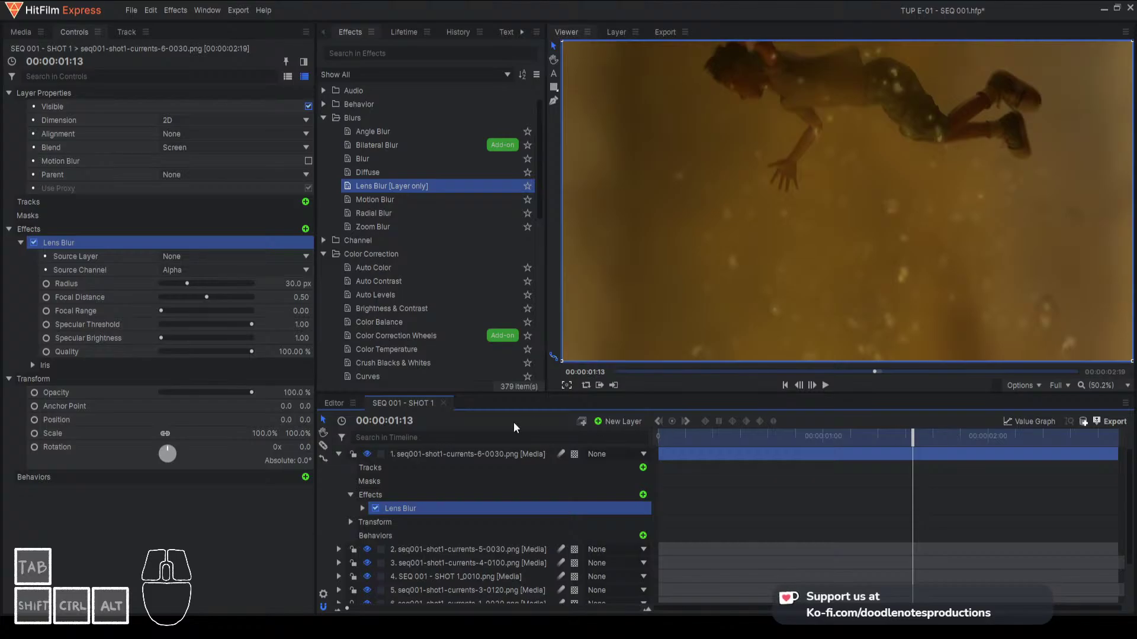
# Add seq001-shot1-currents-7-0030.png to the SEQ 001 - SHOT 1 timeline as the topmost layer, using the Screen blend mode
pyautogui.click(23, 33)
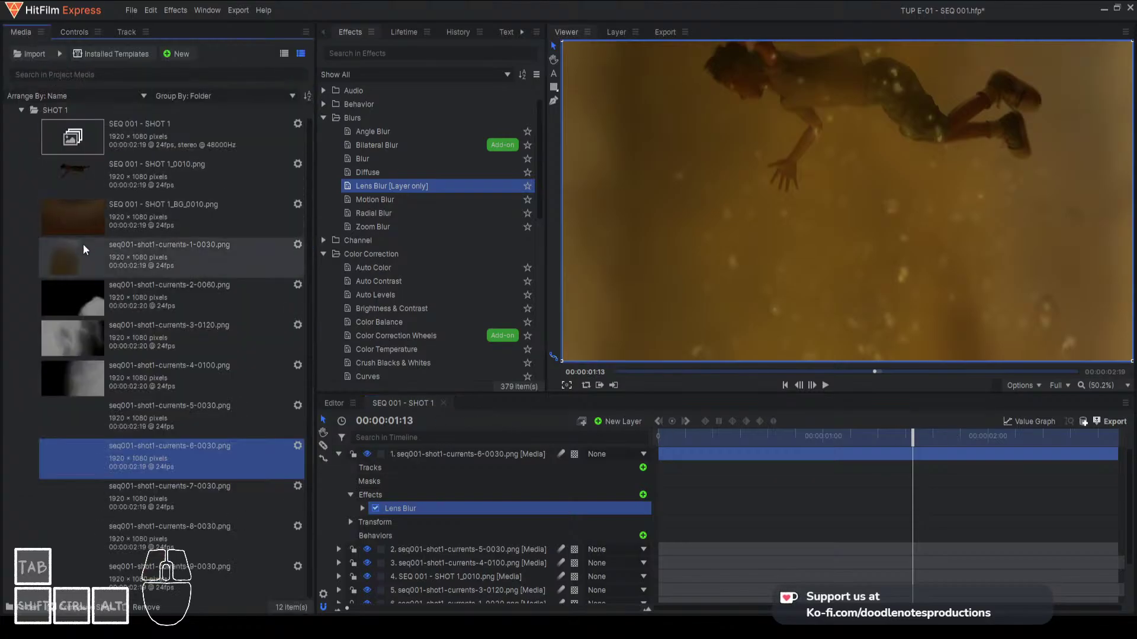
pyautogui.click(157, 499)
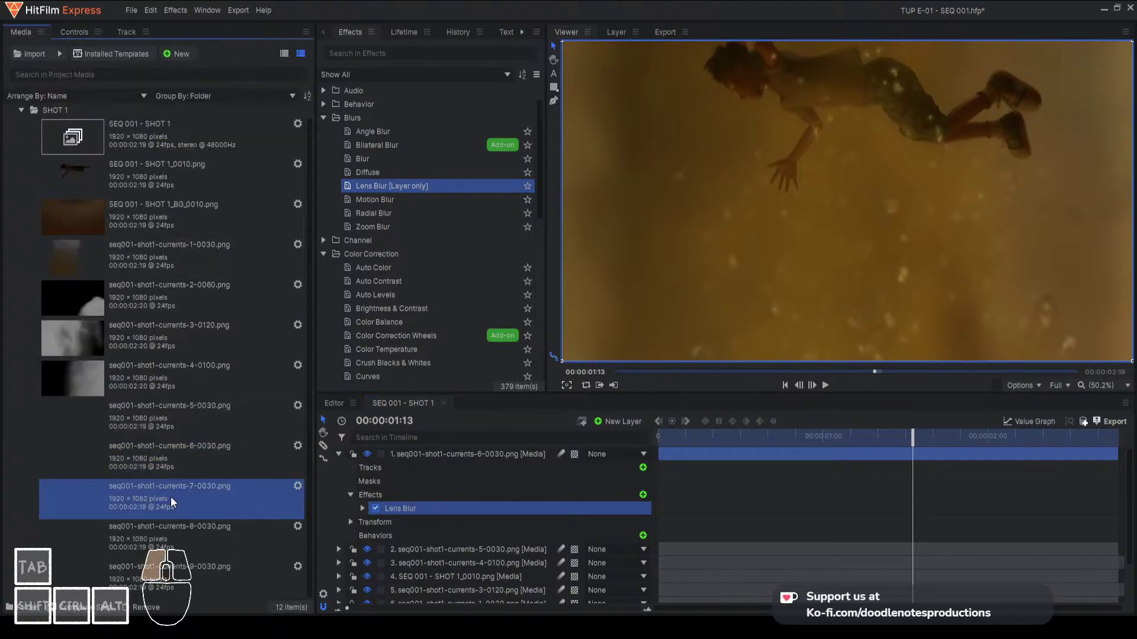
pyautogui.click(339, 455)
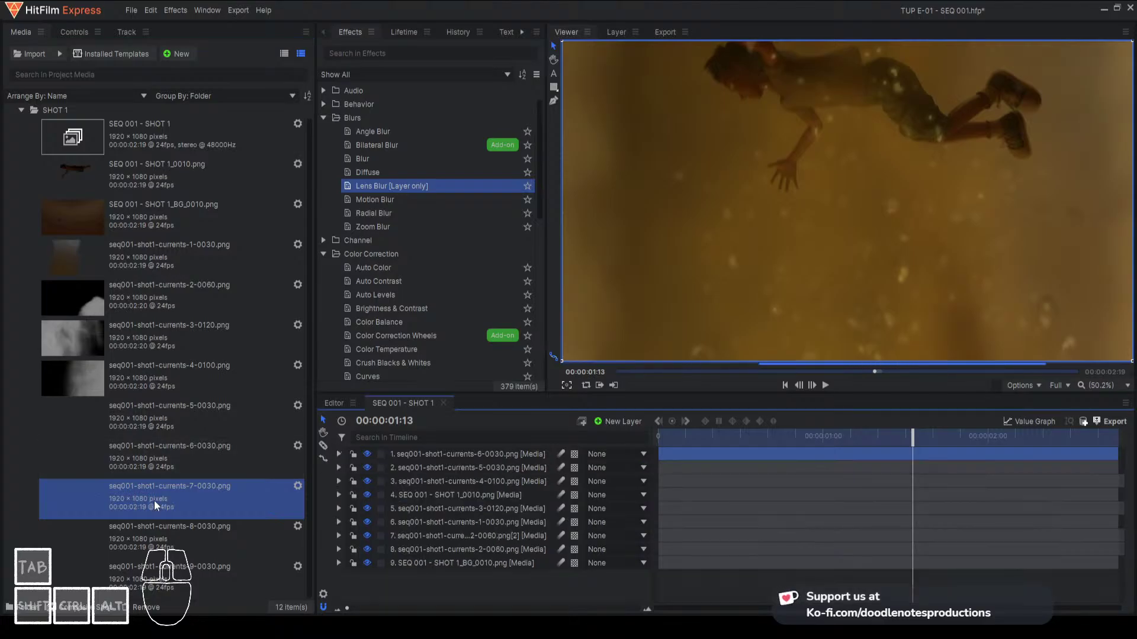
pyautogui.moveTo(151, 493); pyautogui.dragTo(427, 502)
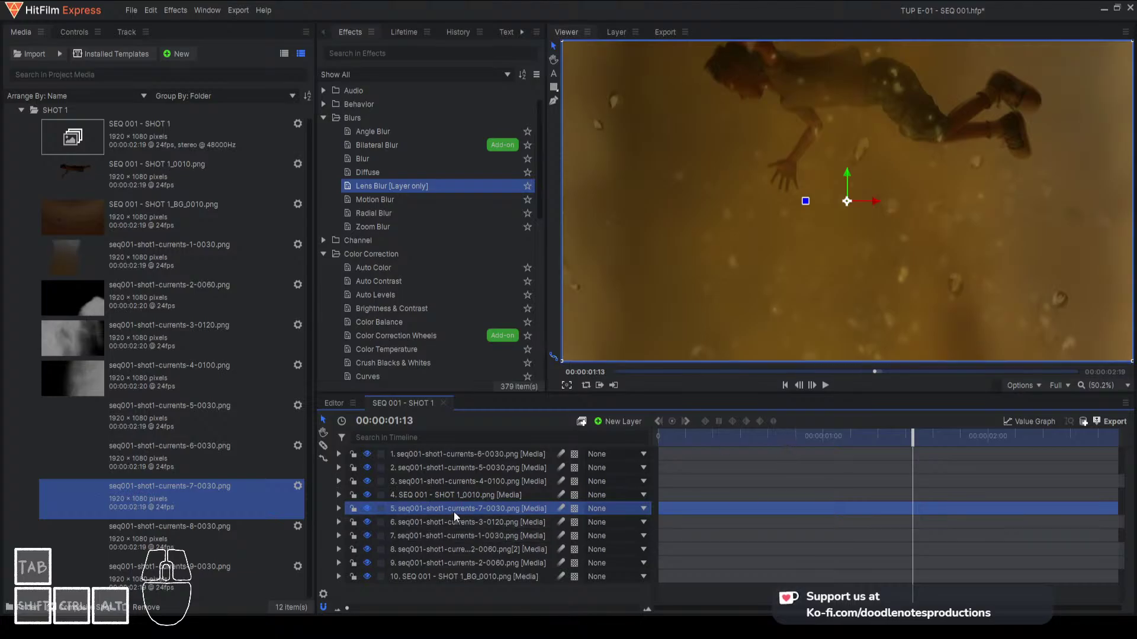
pyautogui.moveTo(457, 512); pyautogui.dragTo(481, 450)
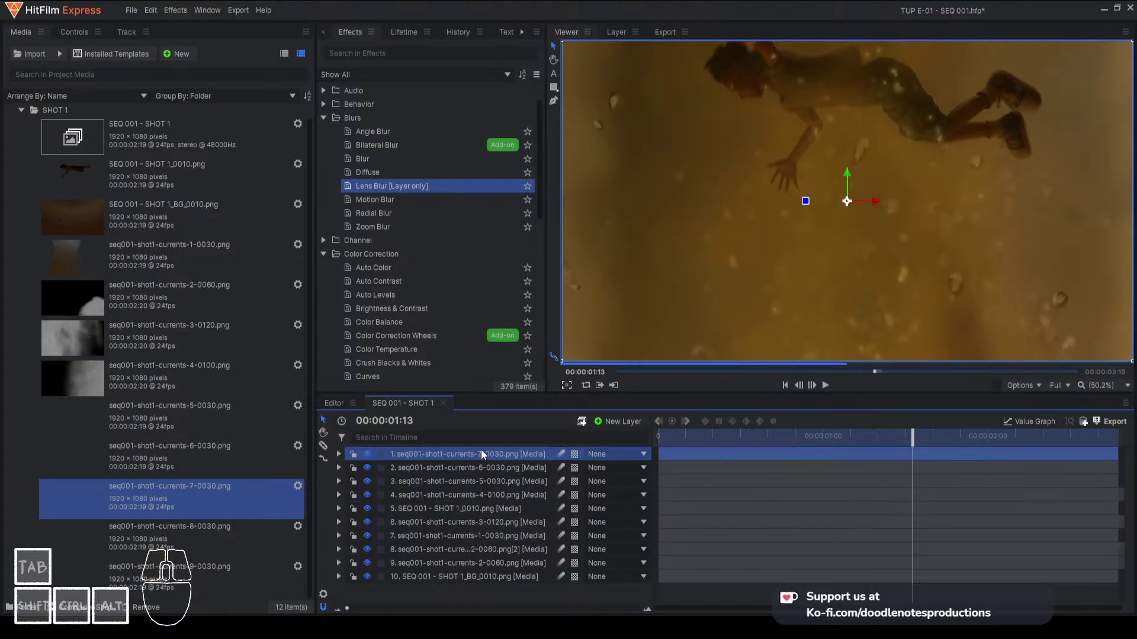
pyautogui.click(954, 439)
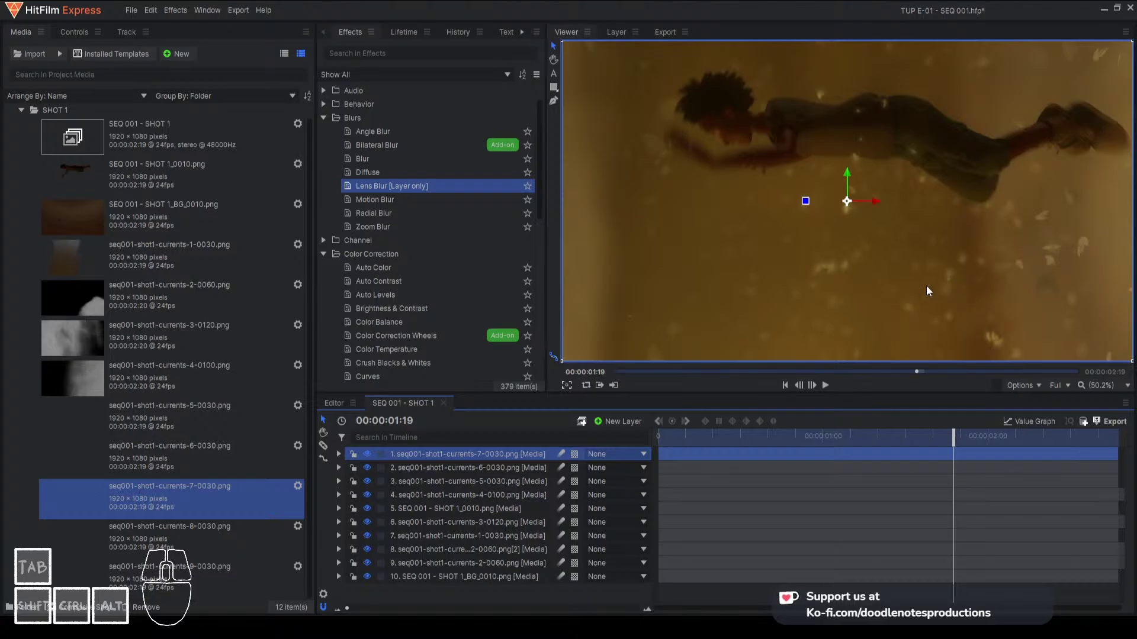
pyautogui.moveTo(402, 187); pyautogui.dragTo(451, 460)
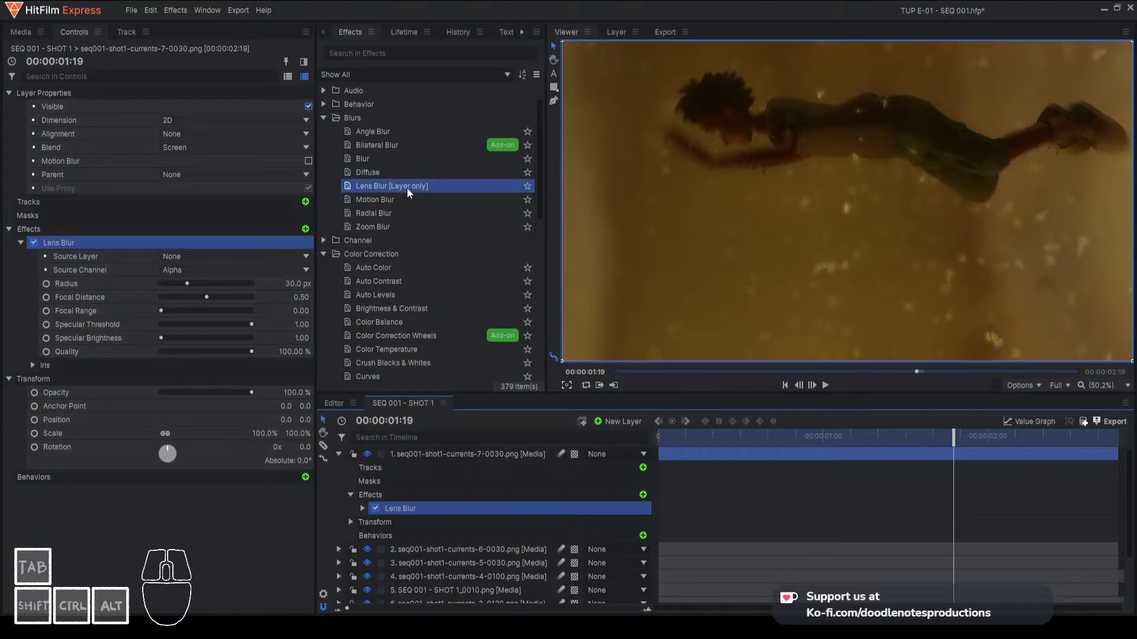
pyautogui.press('Delete')
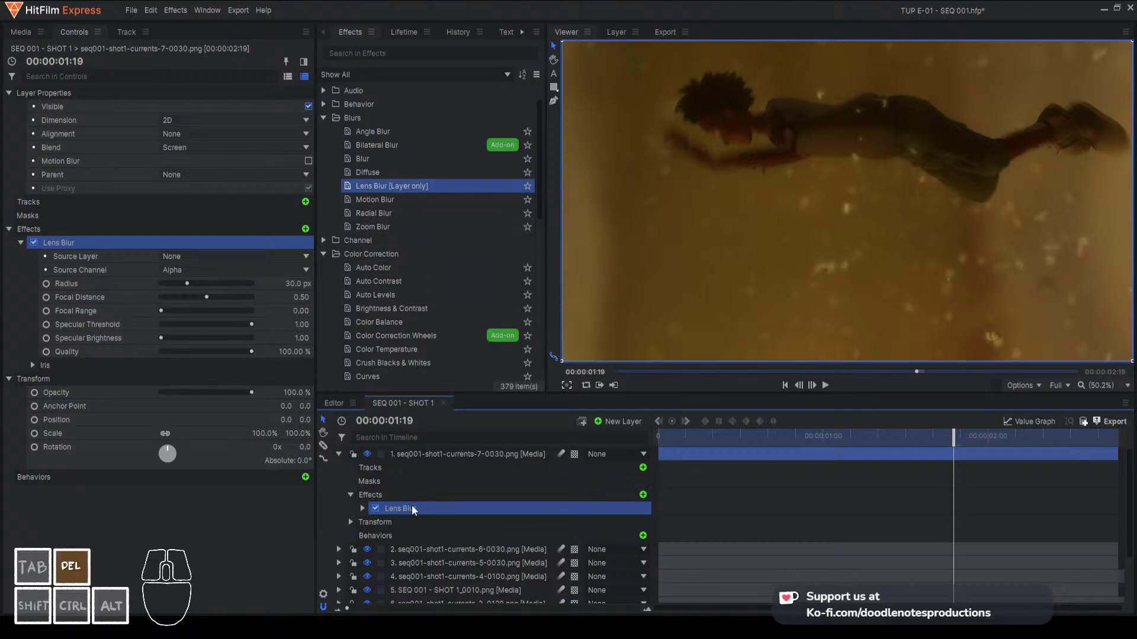
pyautogui.moveTo(372, 160); pyautogui.dragTo(439, 452)
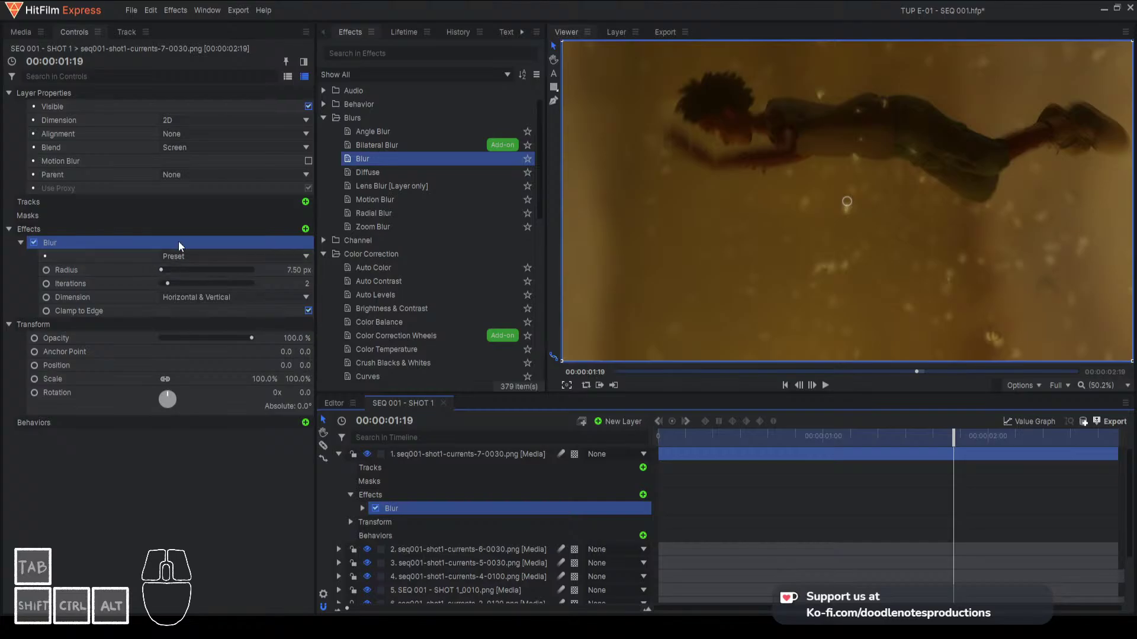
pyautogui.press('Delete')
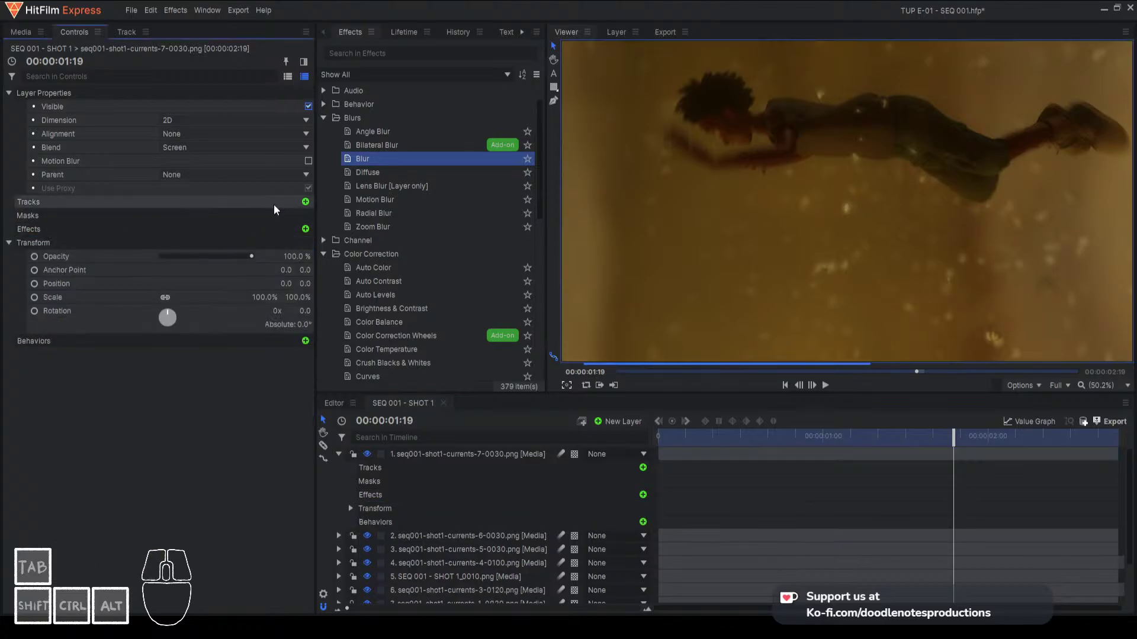
# Apply Lens Blur to the seq001-shot1-currents-7-0030.png layer with a radius of 66.3 px and a focal distance of 0.09
pyautogui.moveTo(384, 184); pyautogui.dragTo(452, 457)
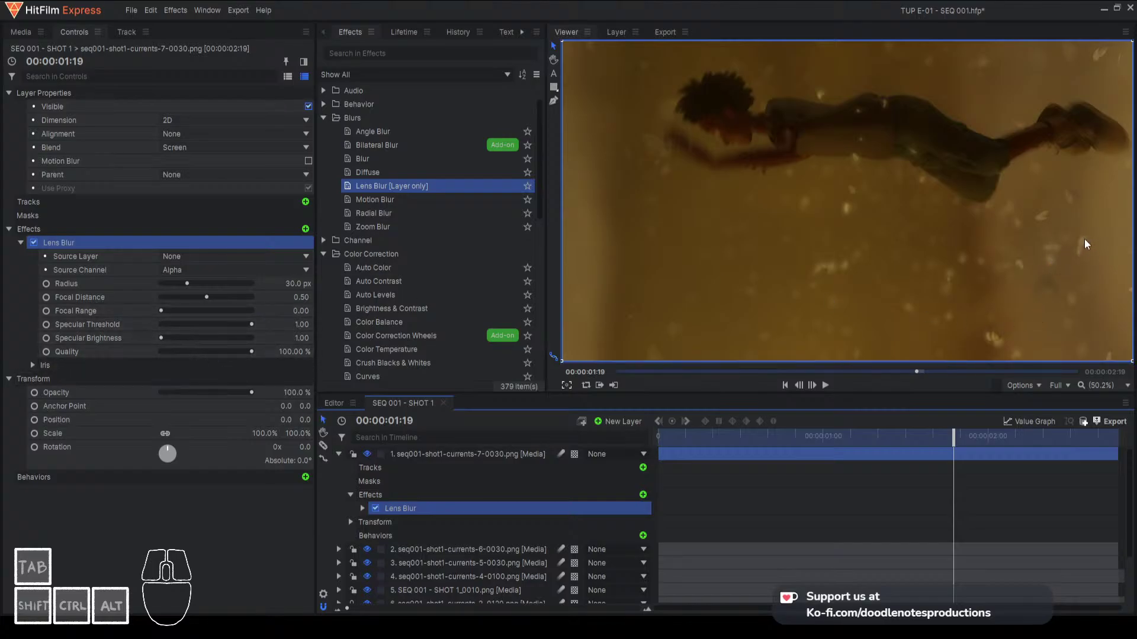
pyautogui.click(376, 508)
pyautogui.click(375, 509)
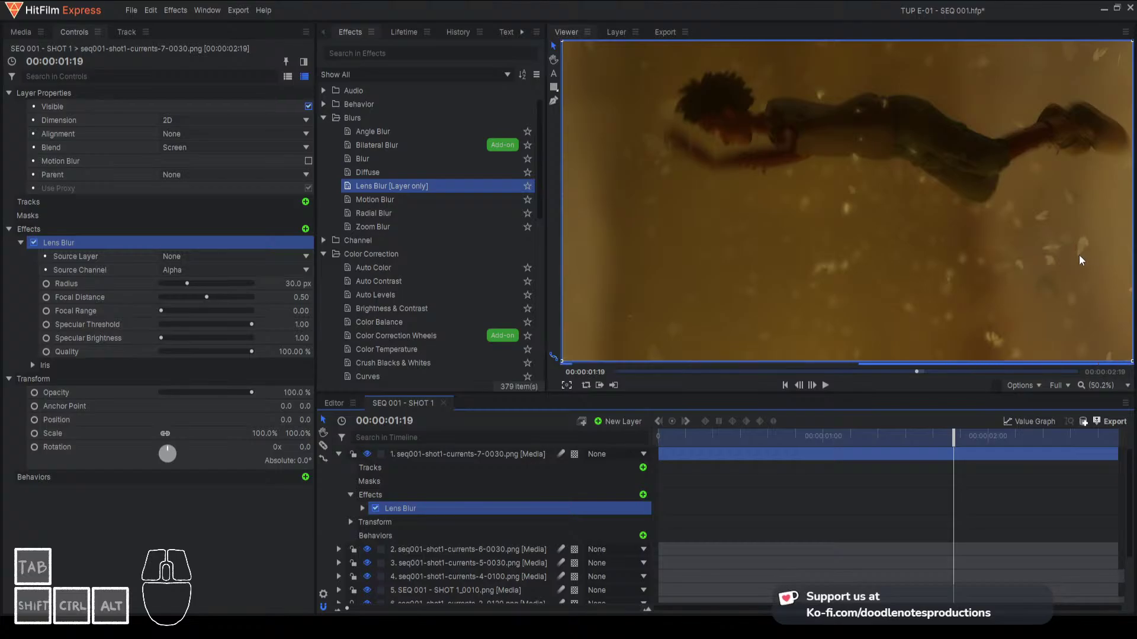
pyautogui.click(184, 297)
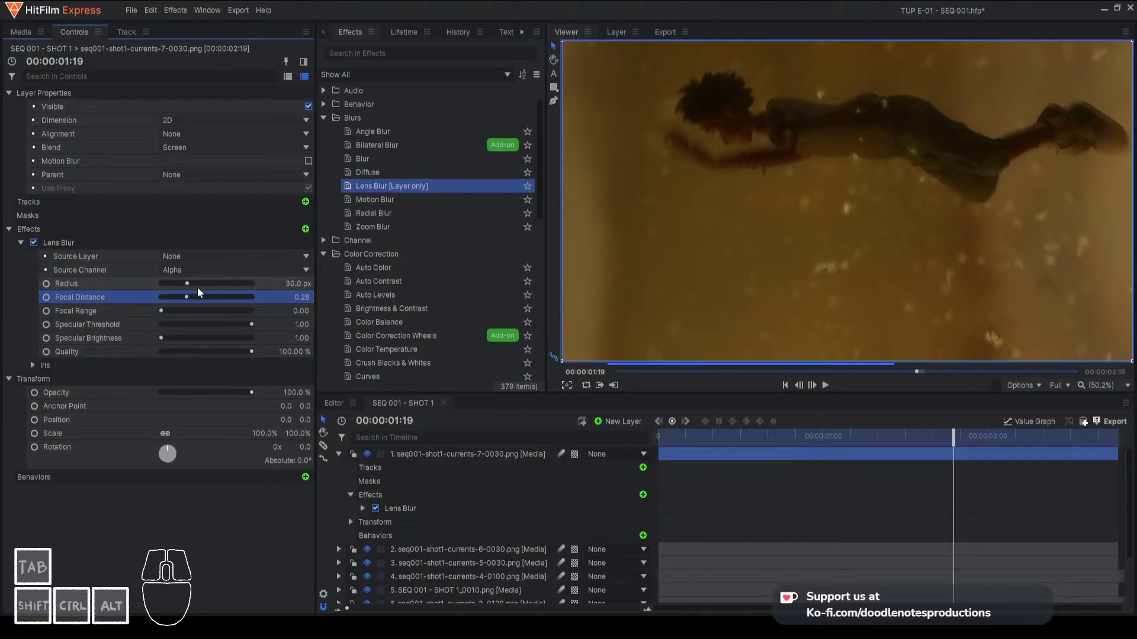
pyautogui.click(211, 284)
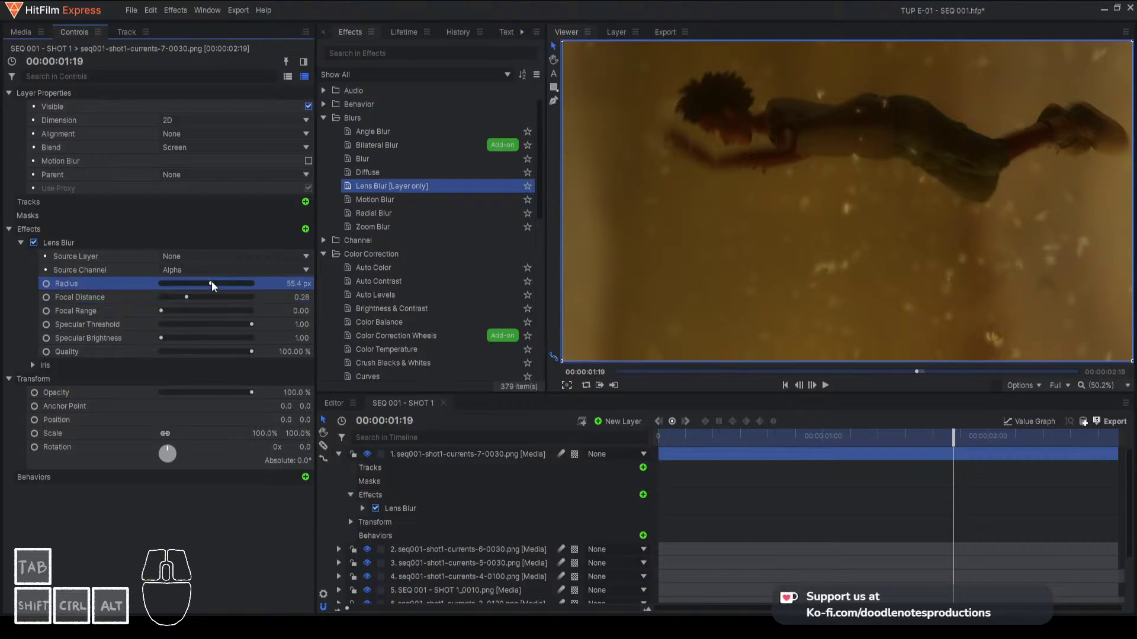
pyautogui.click(175, 302)
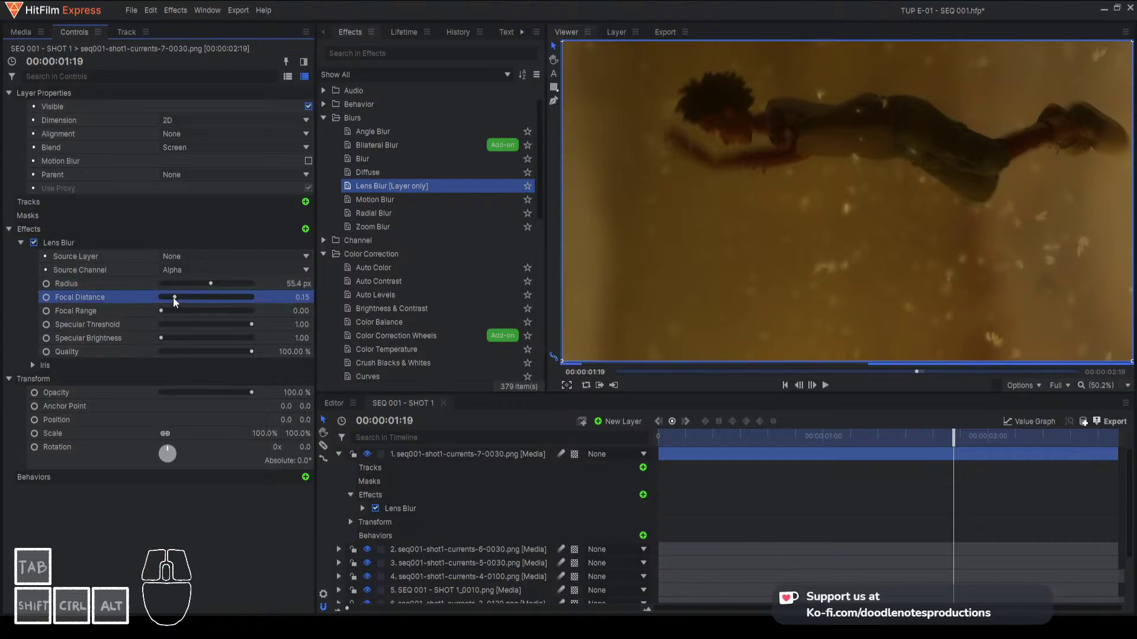
pyautogui.click(183, 284)
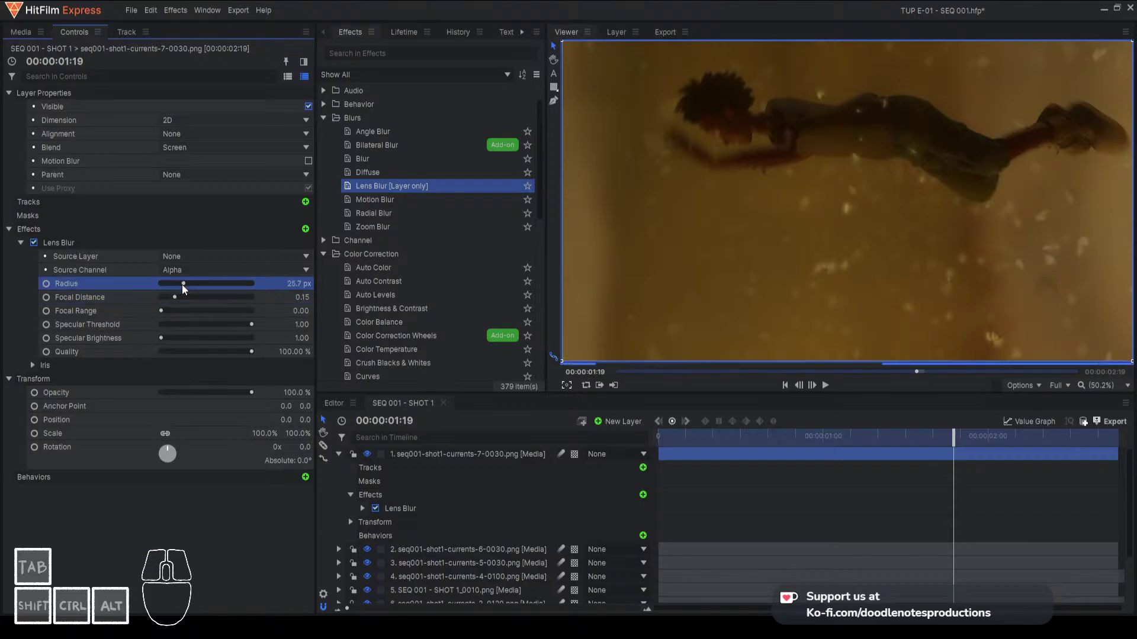
pyautogui.moveTo(184, 289); pyautogui.dragTo(220, 287)
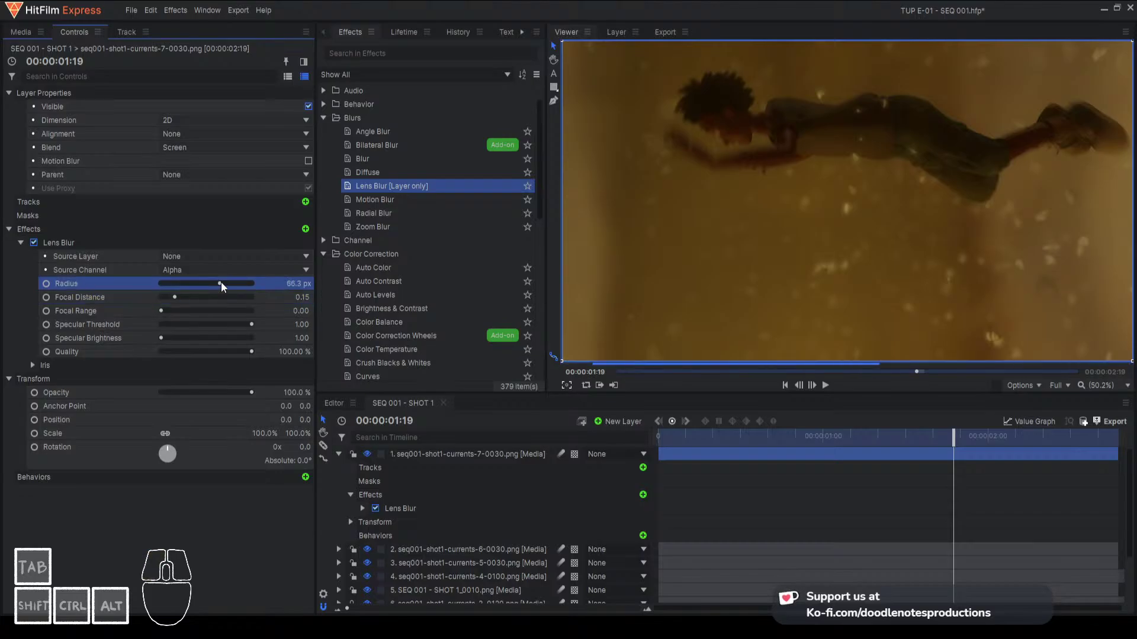
pyautogui.click(168, 296)
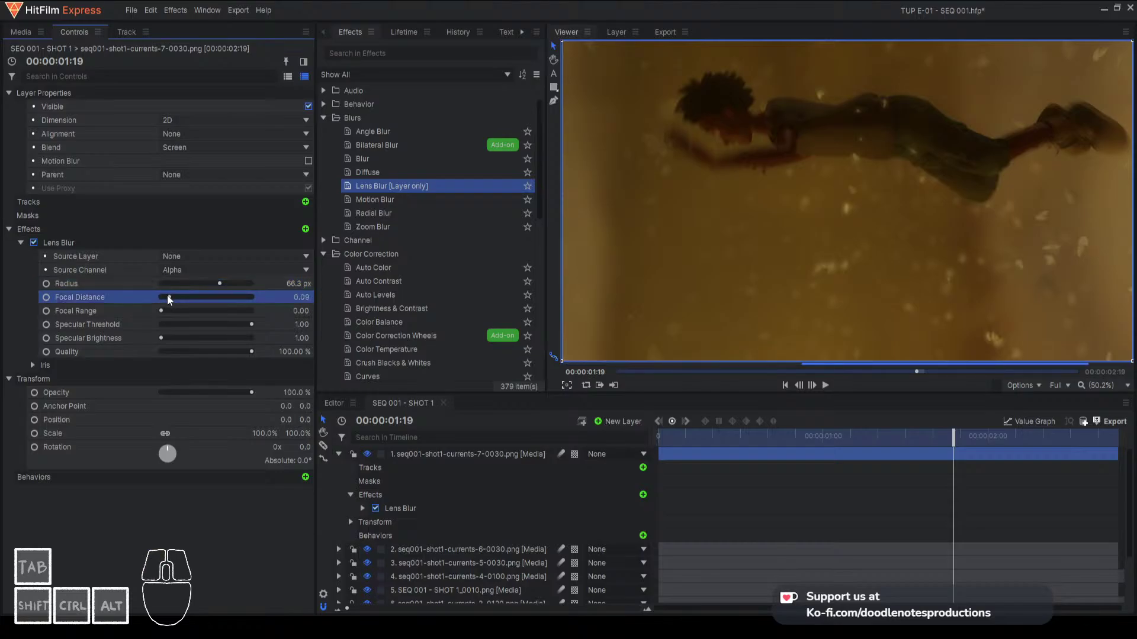
# Preview the blurred foreground particles at several frames between 00:00:01:02 and 00:00:02:14 and save the project
pyautogui.moveTo(955, 433); pyautogui.dragTo(977, 440)
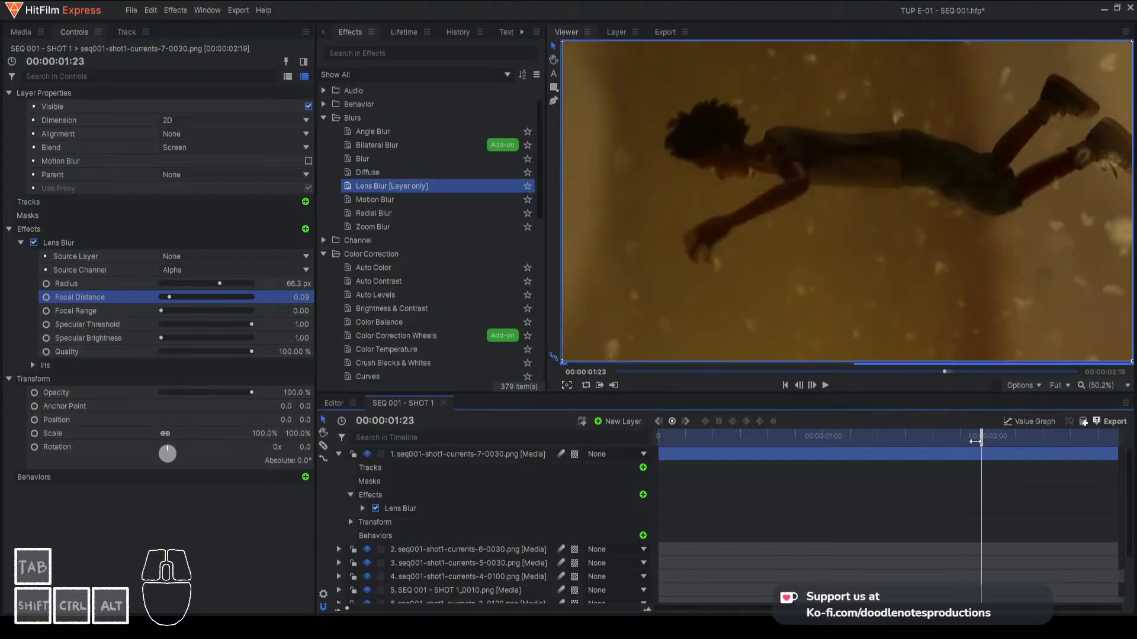
pyautogui.click(1036, 441)
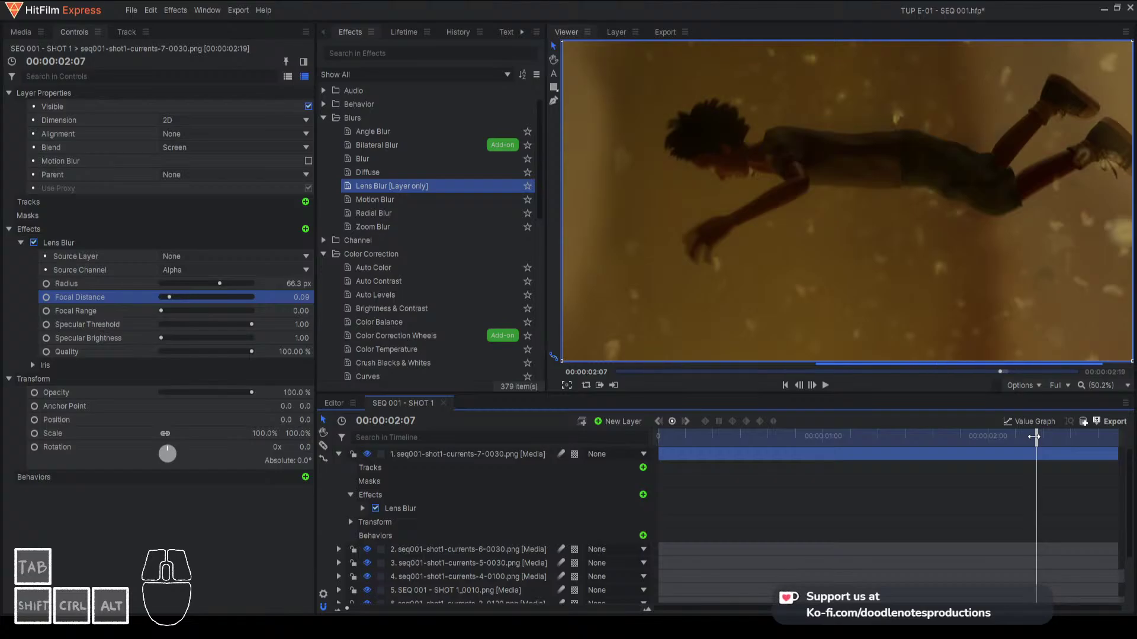
pyautogui.click(1084, 435)
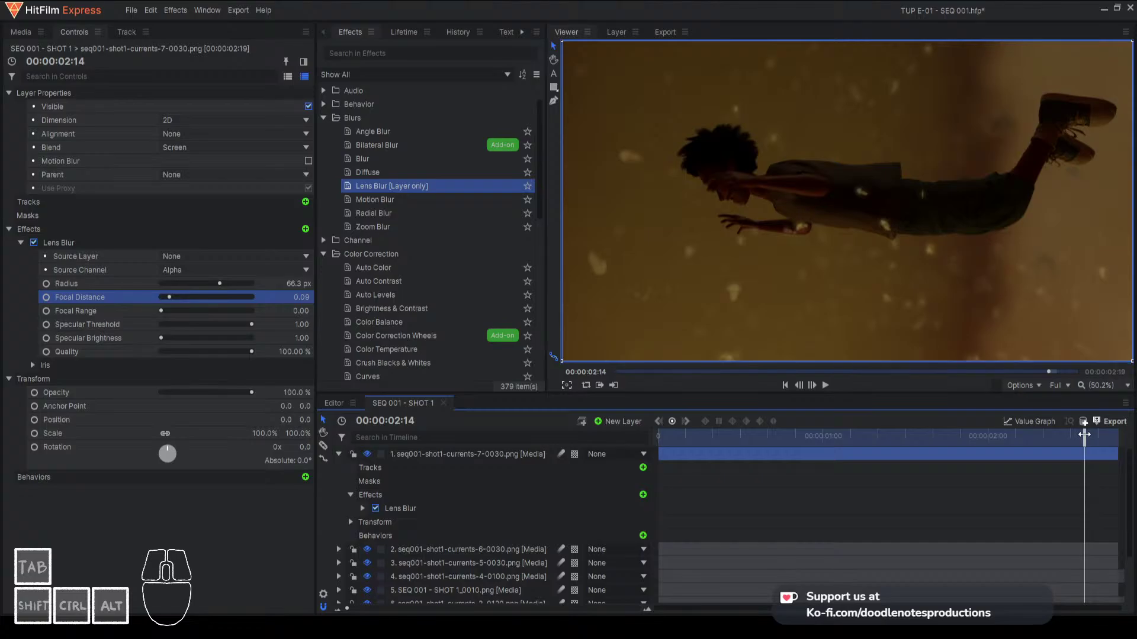
pyautogui.hotkey('ctrl', 's')
pyautogui.click(837, 436)
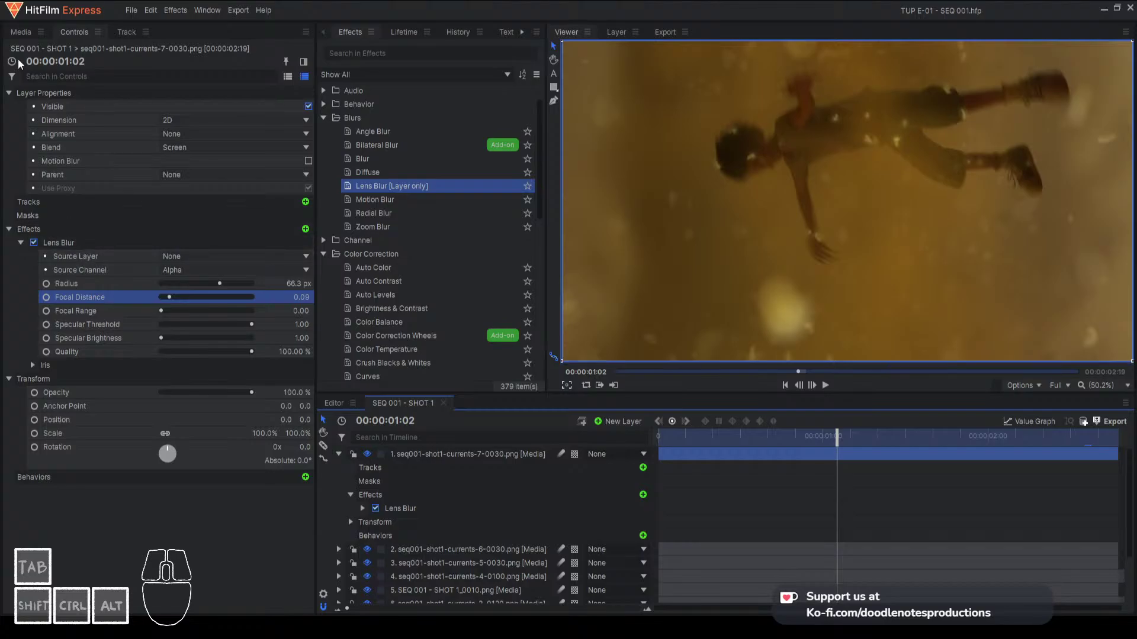
# Preview the seq001-shot1-currents-8-0030.png clip on its own, close the preview, return to the composite view and save the project
pyautogui.click(22, 32)
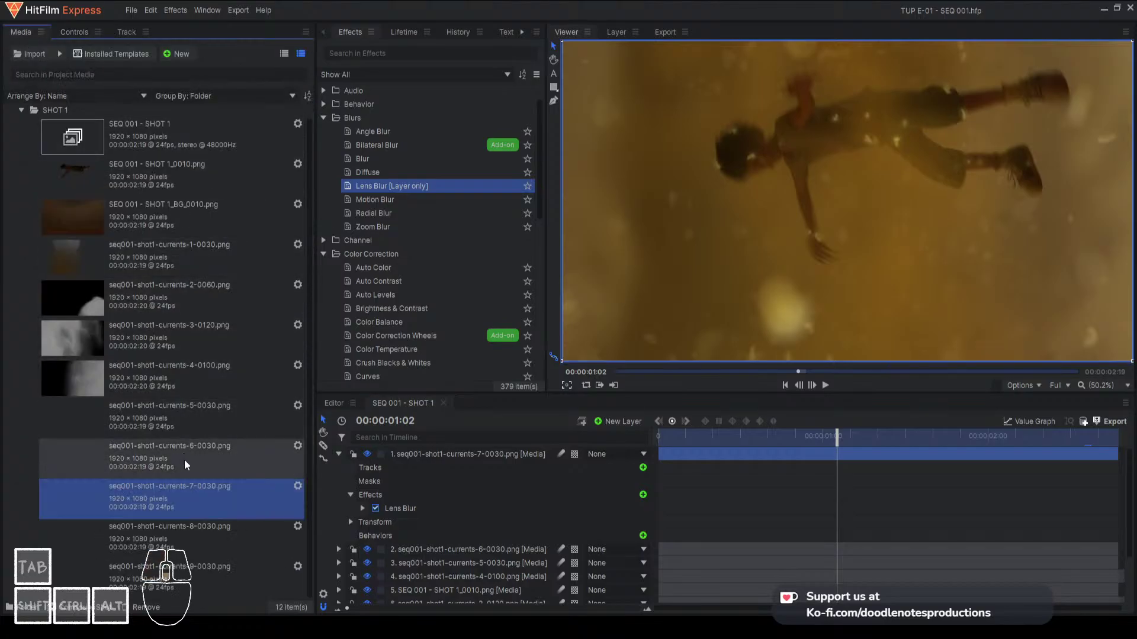
pyautogui.click(152, 536)
pyautogui.doubleClick(97, 538)
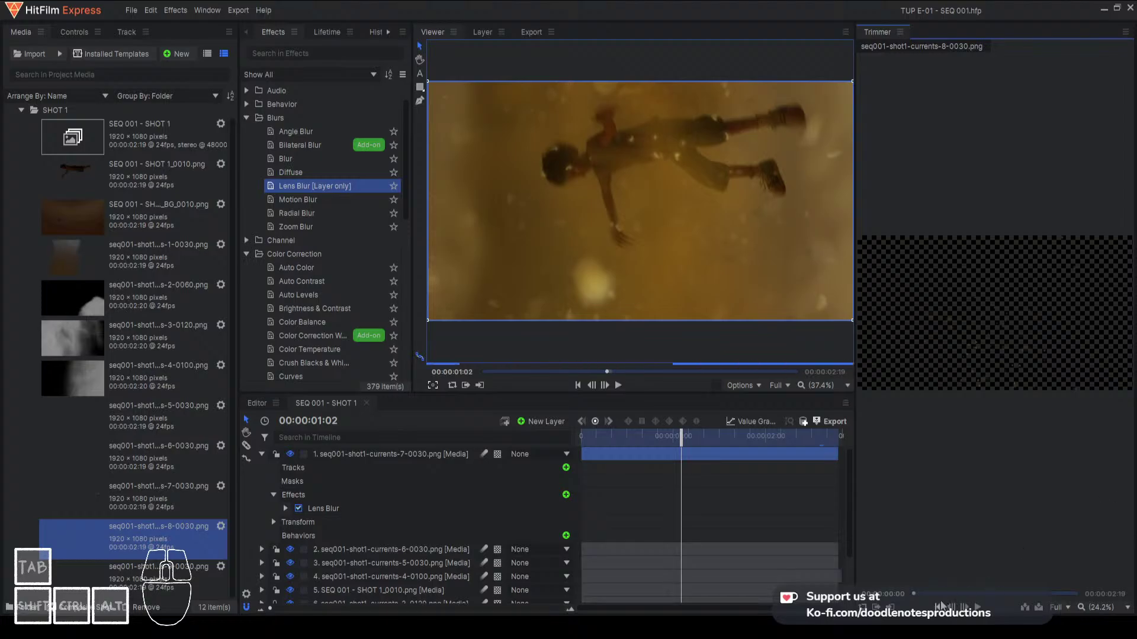
pyautogui.moveTo(943, 593); pyautogui.dragTo(955, 594)
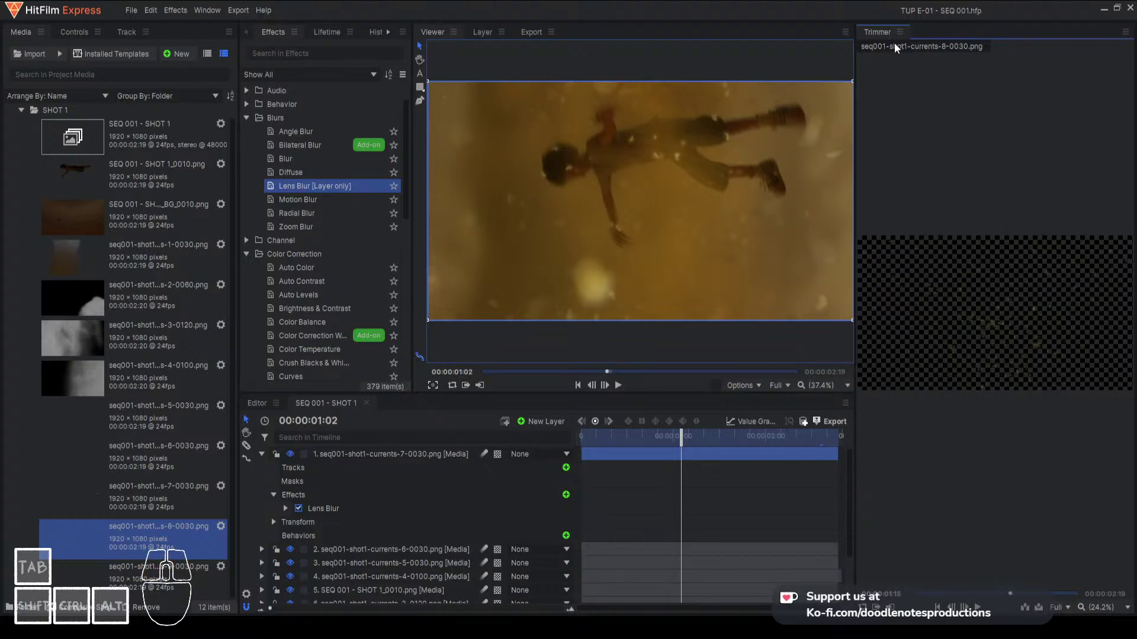
pyautogui.rightClick(878, 30)
pyautogui.click(910, 60)
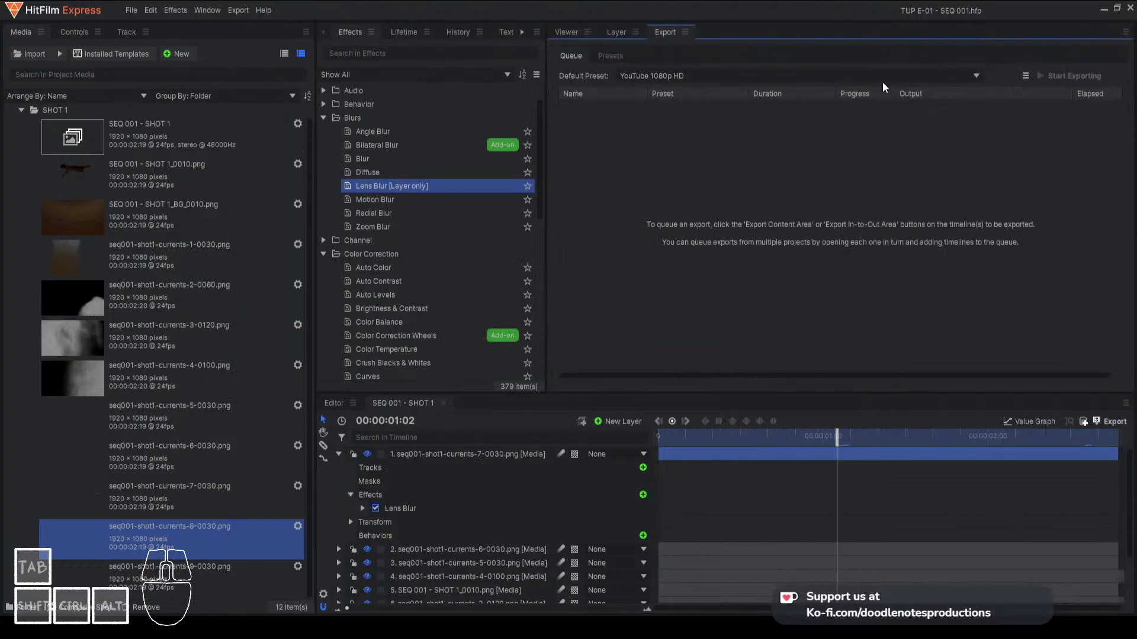
pyautogui.click(561, 30)
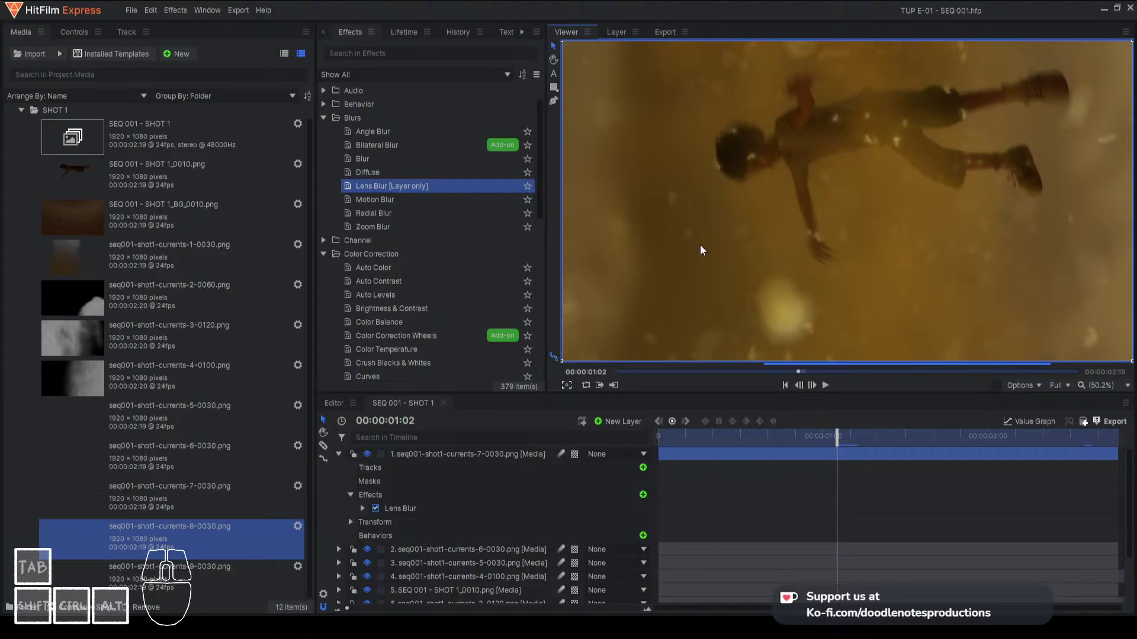
pyautogui.hotkey('ctrl', 's')
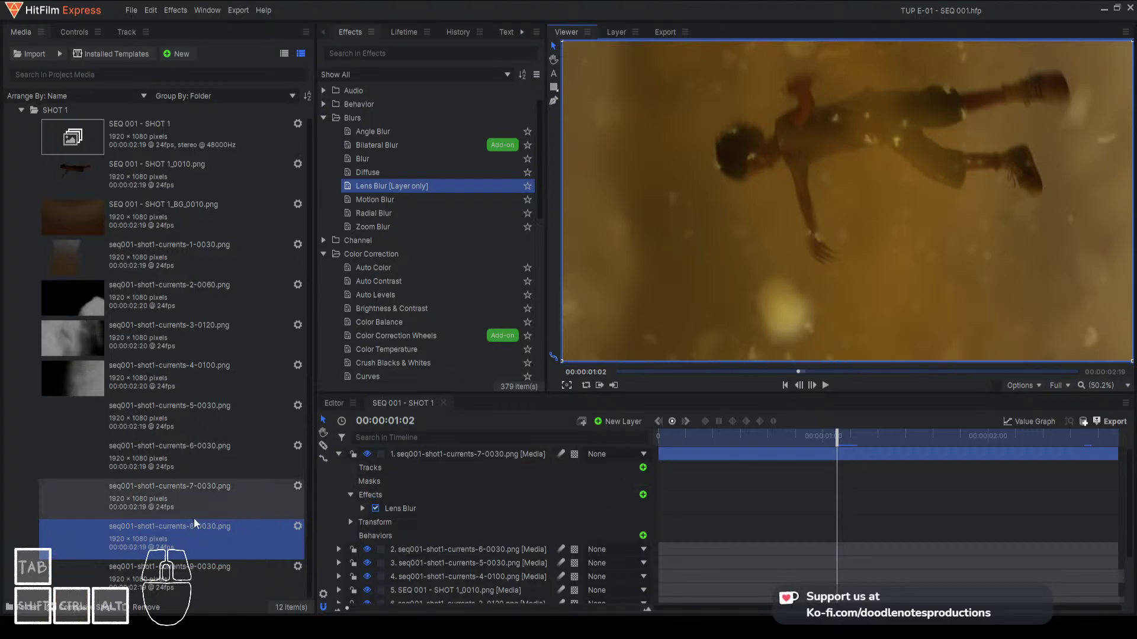
# Add seq001-shot1-currents-8-0030.png directly beneath the SEQ 001 - SHOT 1_0010.png layer with Screen blending and check frames 00:00:00:03 and 00:00:00:22
pyautogui.scroll(-3, 432, 512)
pyautogui.moveTo(190, 540); pyautogui.dragTo(468, 538)
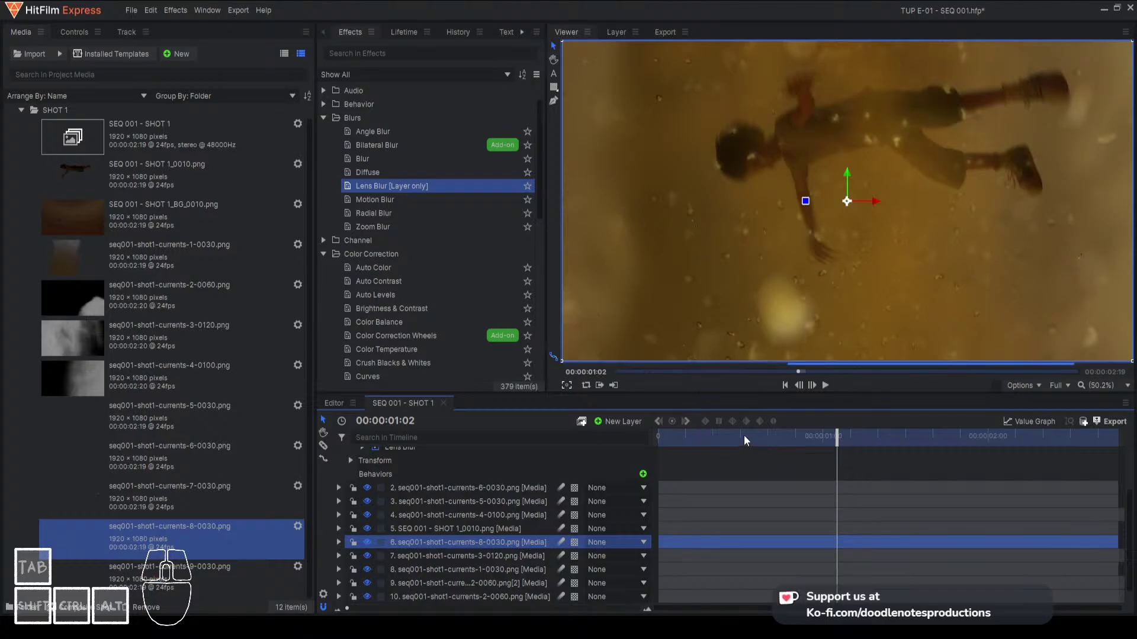
pyautogui.click(677, 436)
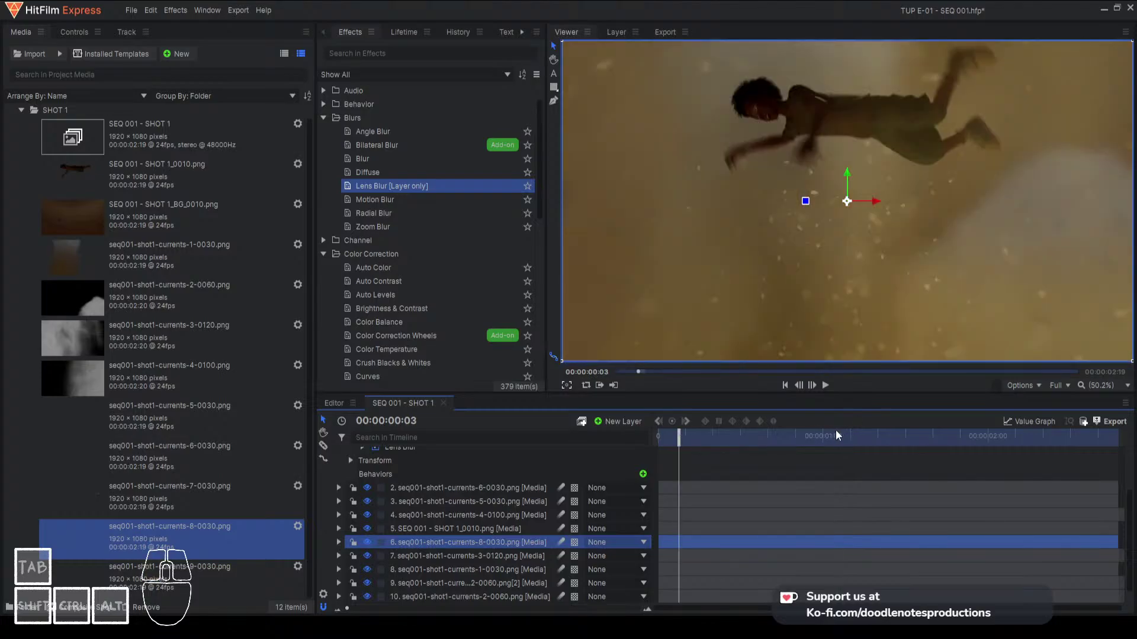
pyautogui.click(808, 438)
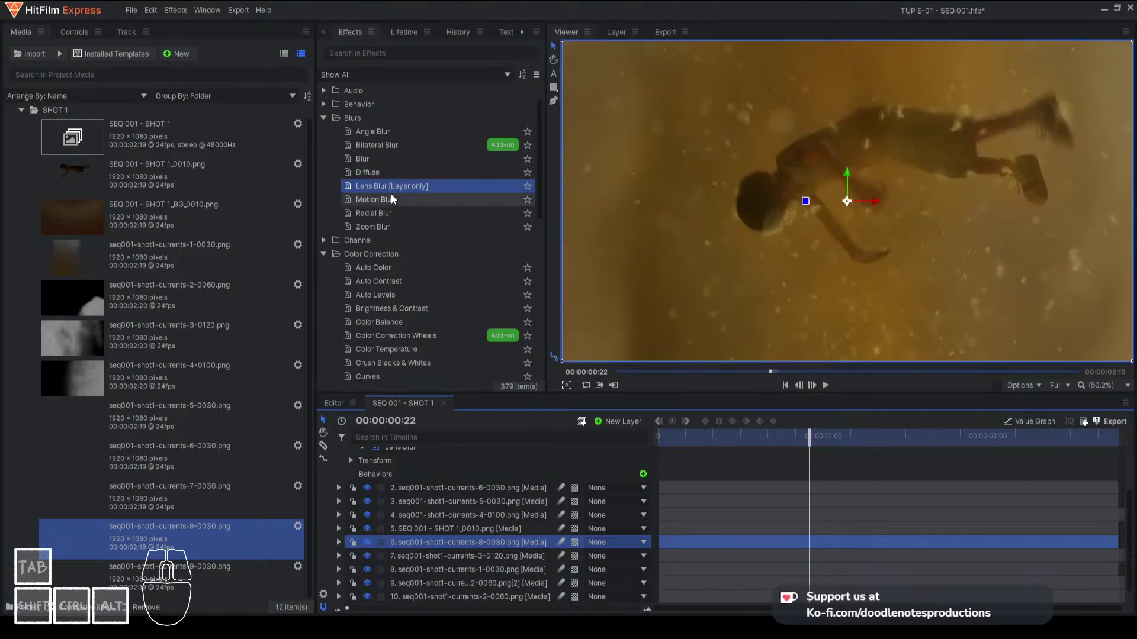
# Try Lens Blur on the seq001-shot1-currents-8-0030.png layer, comparing the layer hidden and shown at 00:00:01:19, and remove the effect
pyautogui.moveTo(391, 188); pyautogui.dragTo(468, 545)
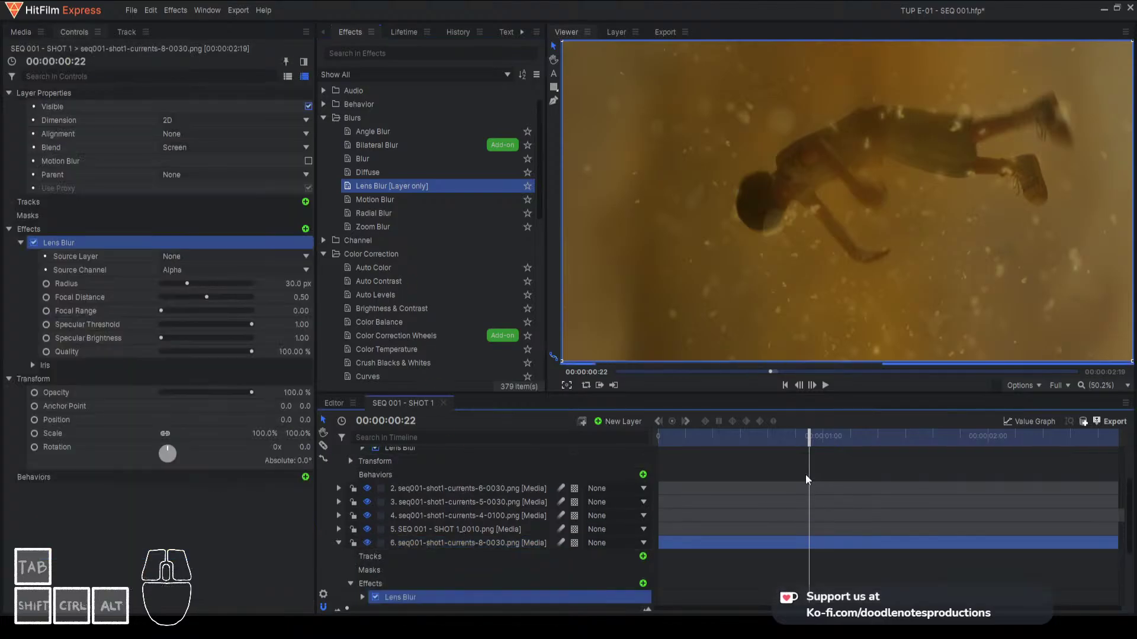
pyautogui.click(858, 448)
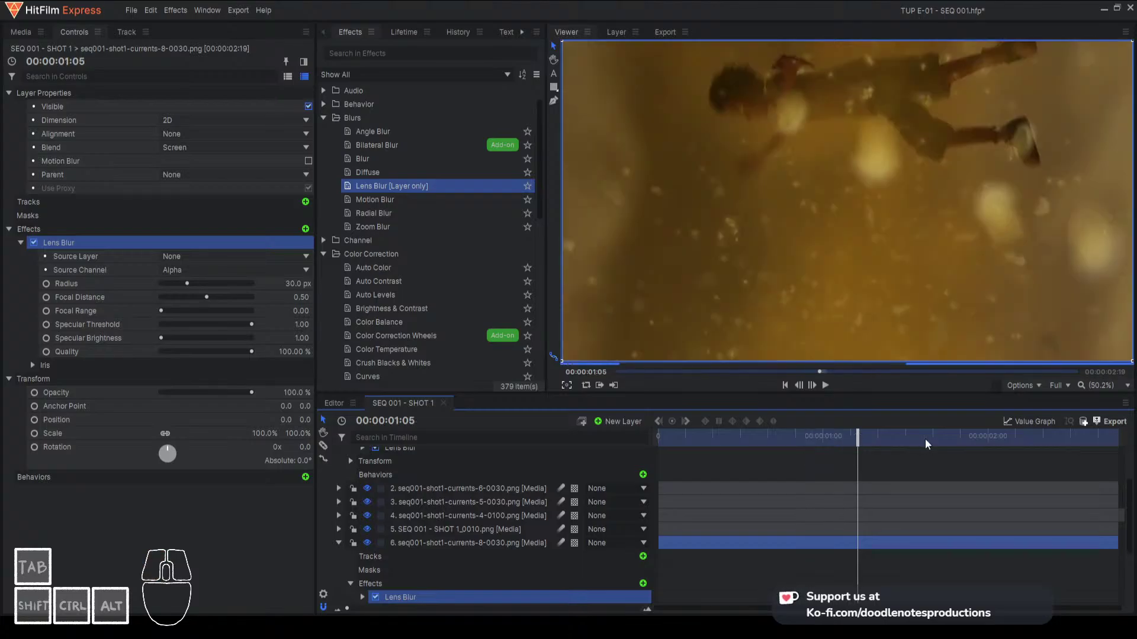
pyautogui.click(952, 441)
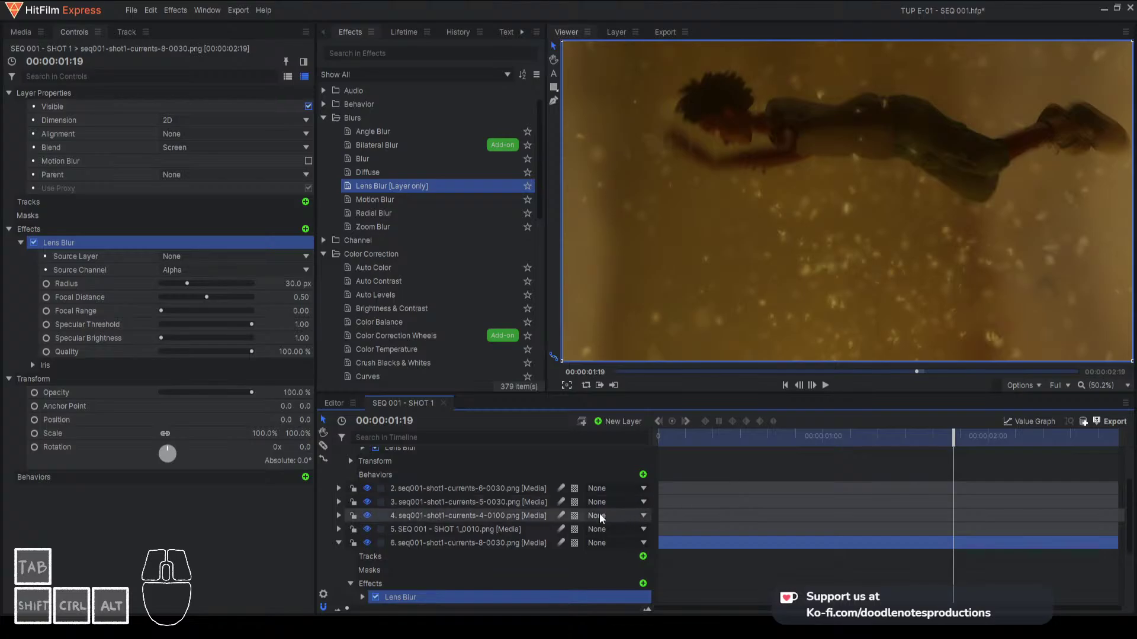
pyautogui.click(368, 543)
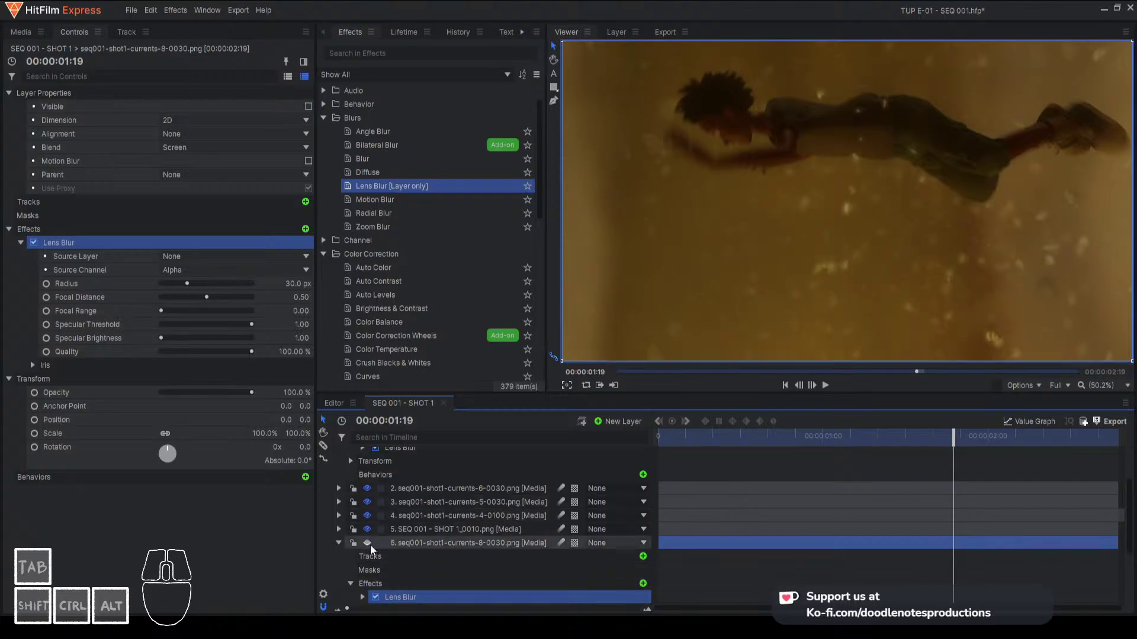
pyautogui.click(368, 543)
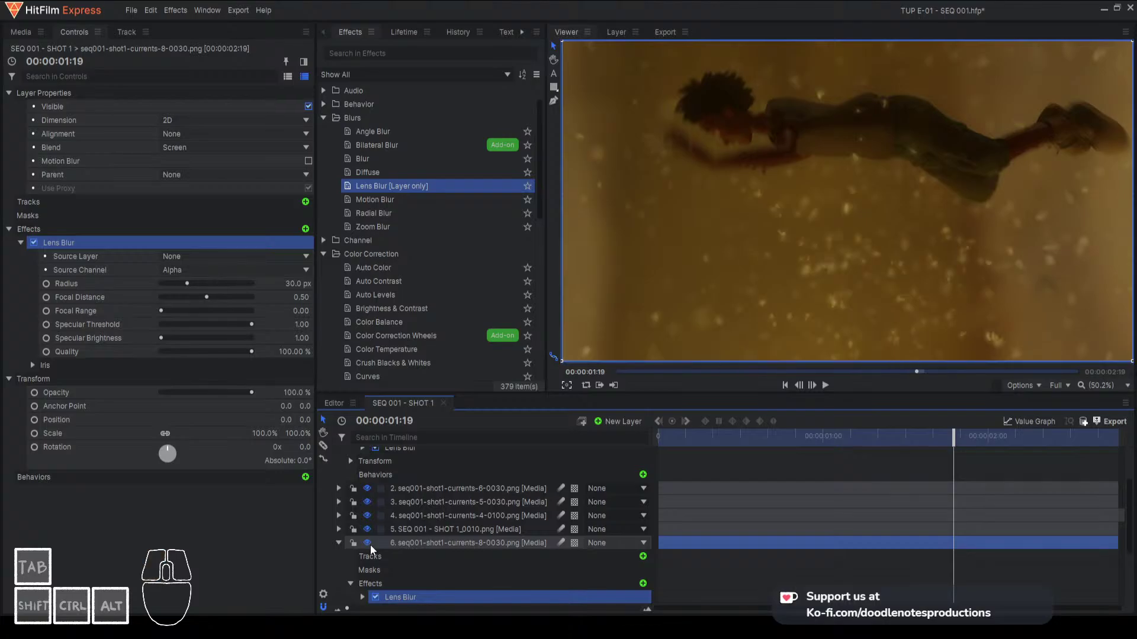
pyautogui.click(368, 543)
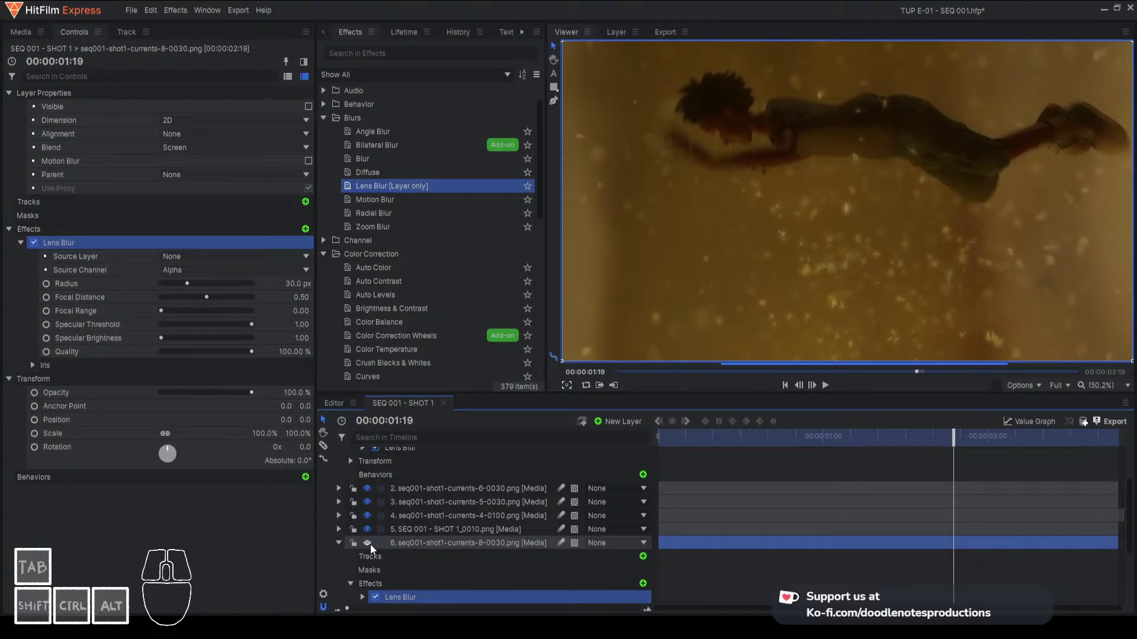
pyautogui.click(370, 544)
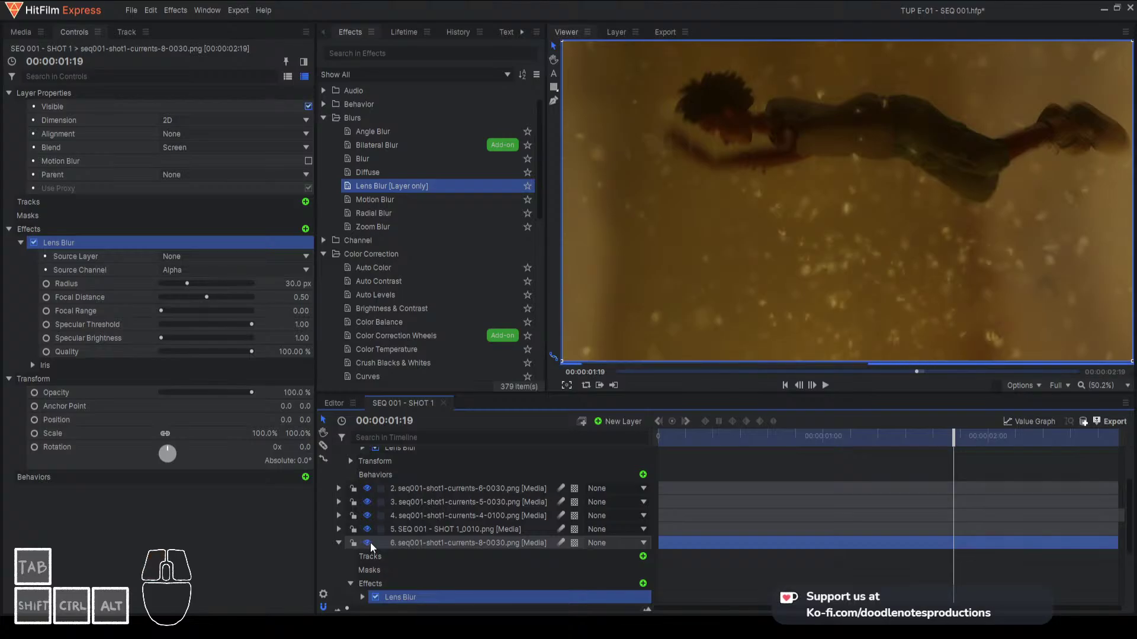
pyautogui.click(437, 598)
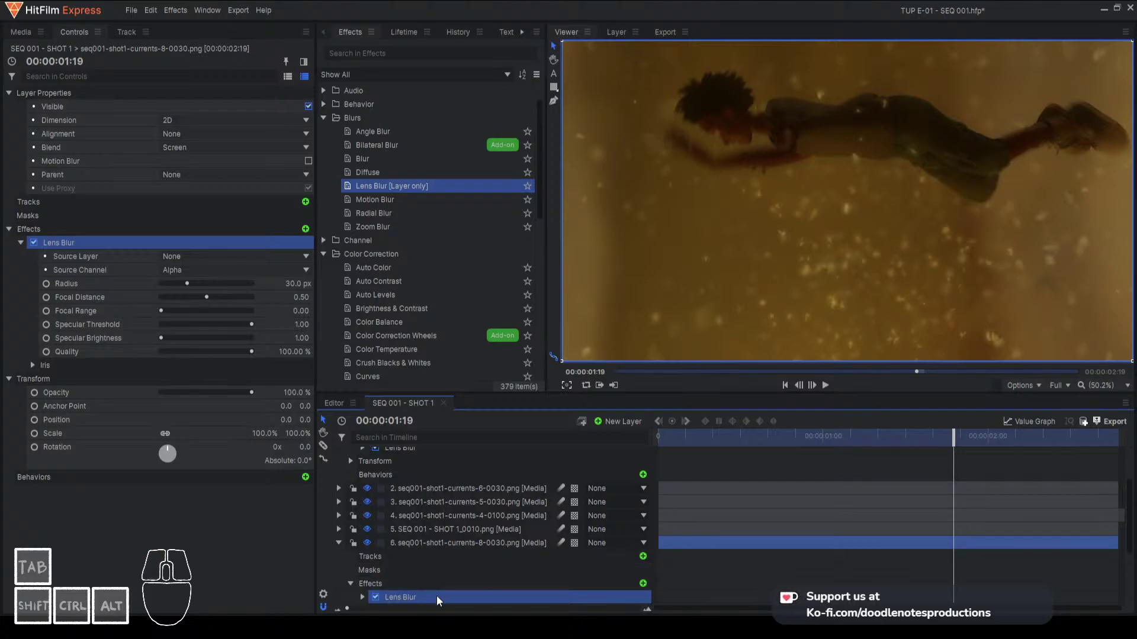
pyautogui.press('Delete')
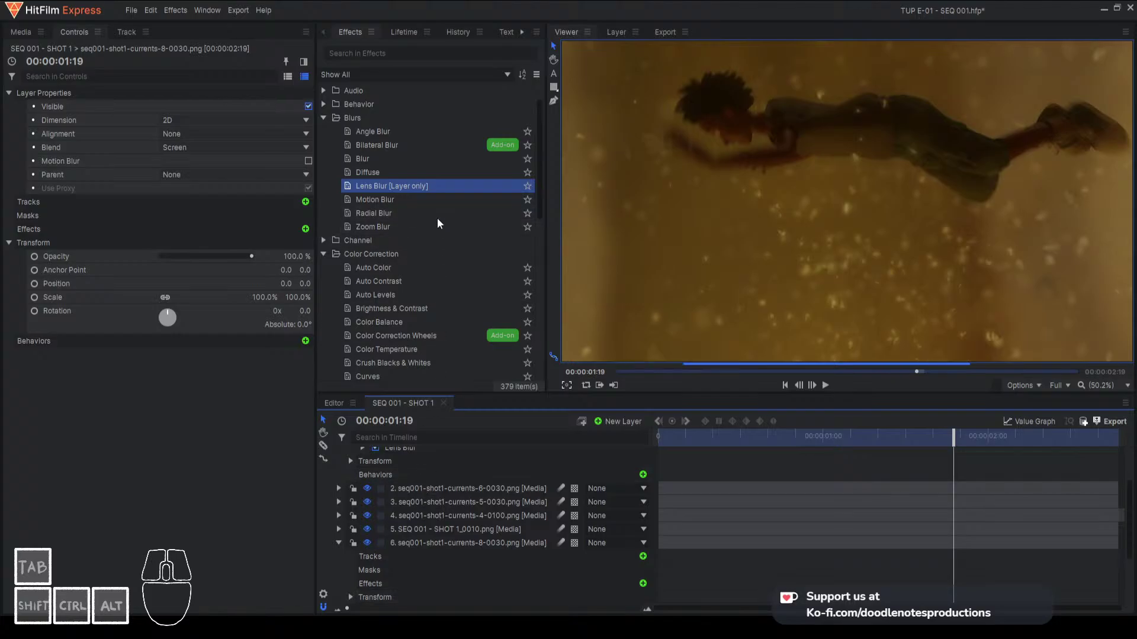
# Apply the Blur effect to the seq001-shot1-currents-8-0030.png layer and set its radius to 20 px
pyautogui.moveTo(364, 163); pyautogui.dragTo(435, 542)
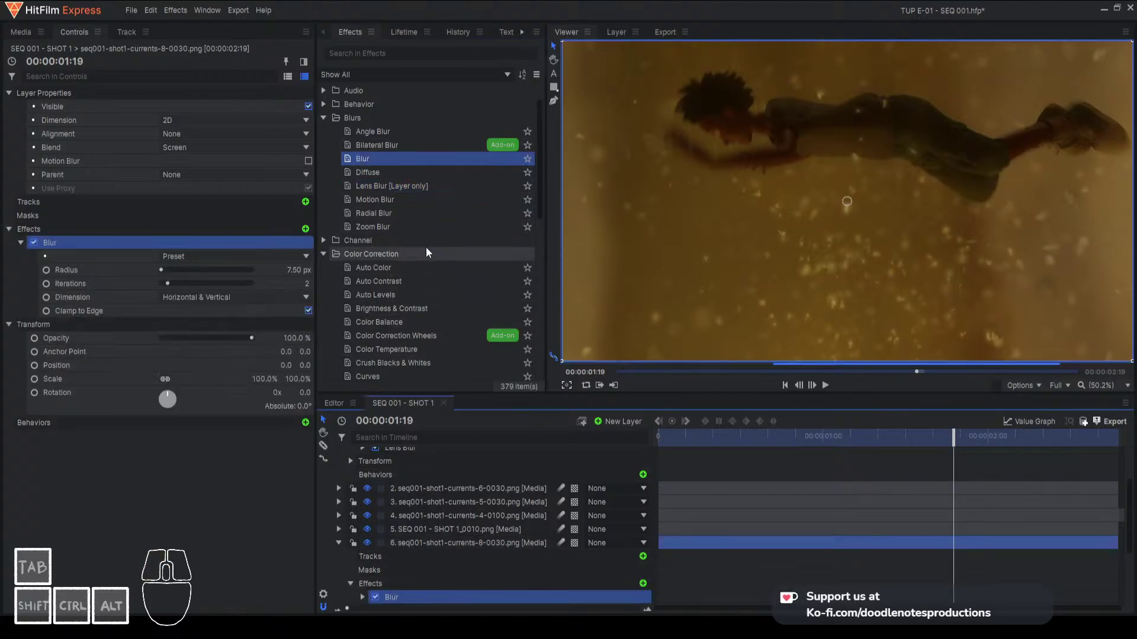
pyautogui.click(177, 270)
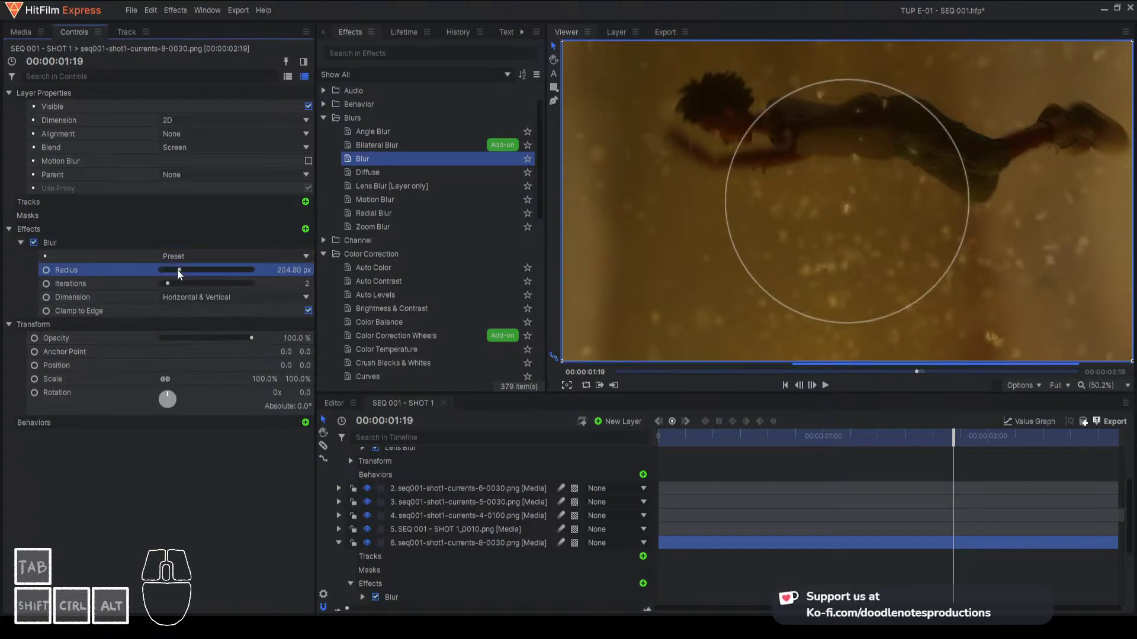
pyautogui.click(160, 270)
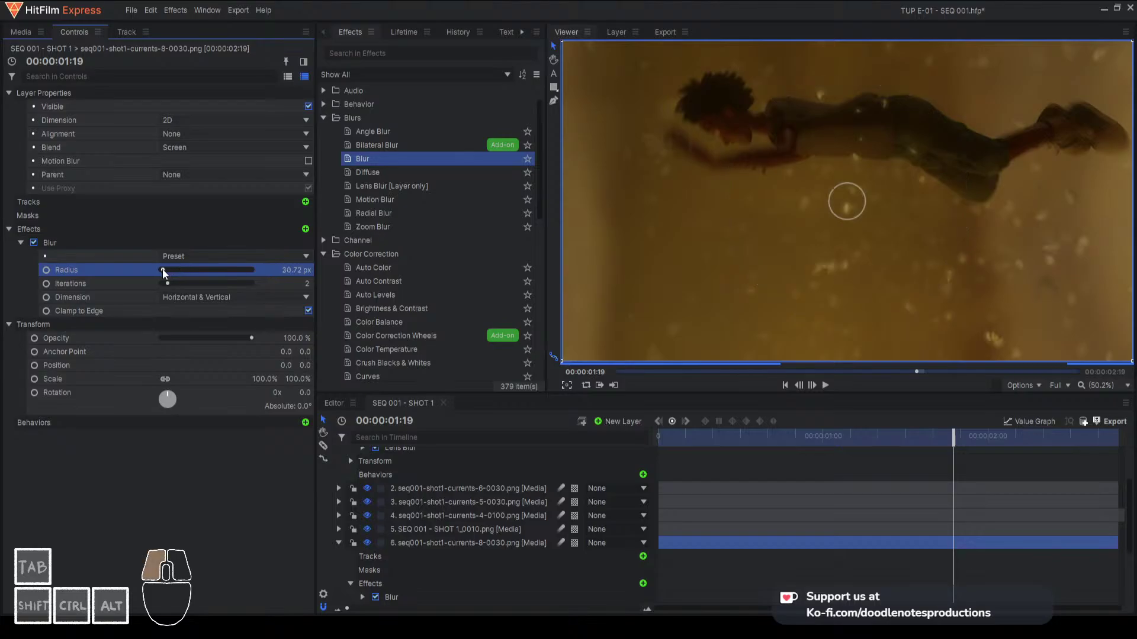
pyautogui.moveTo(161, 269); pyautogui.dragTo(169, 269)
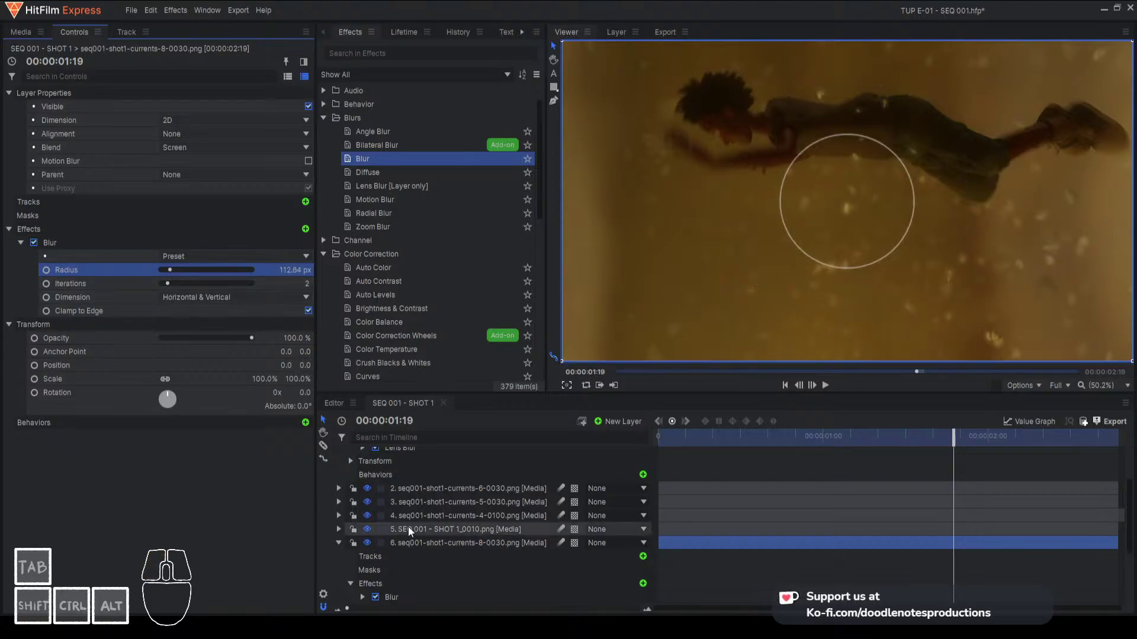
pyautogui.click(368, 543)
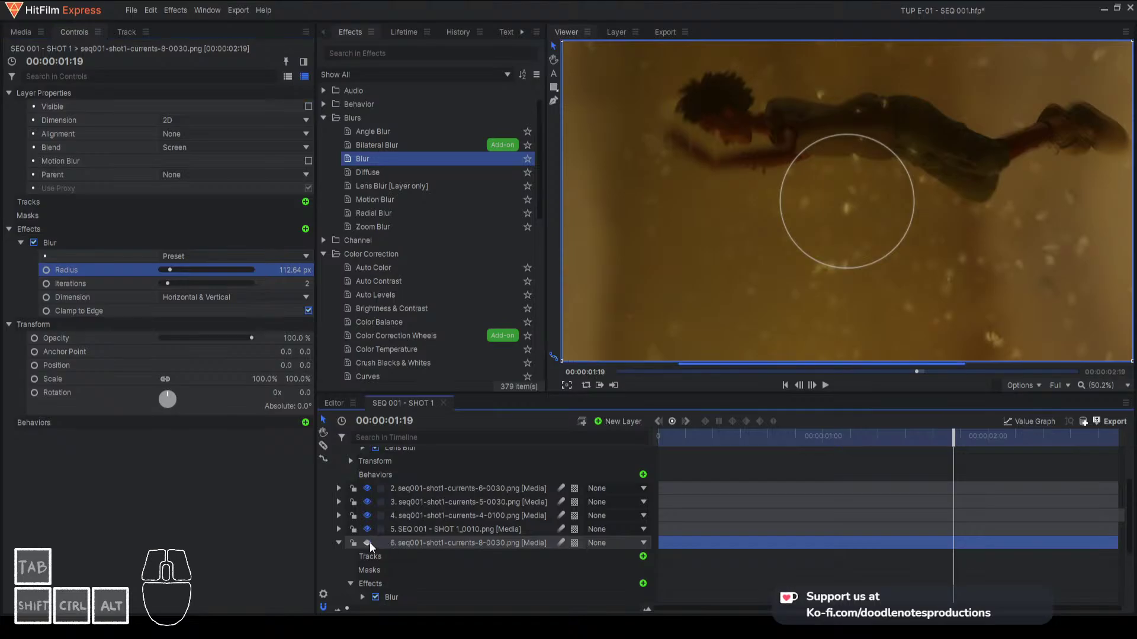
pyautogui.click(370, 543)
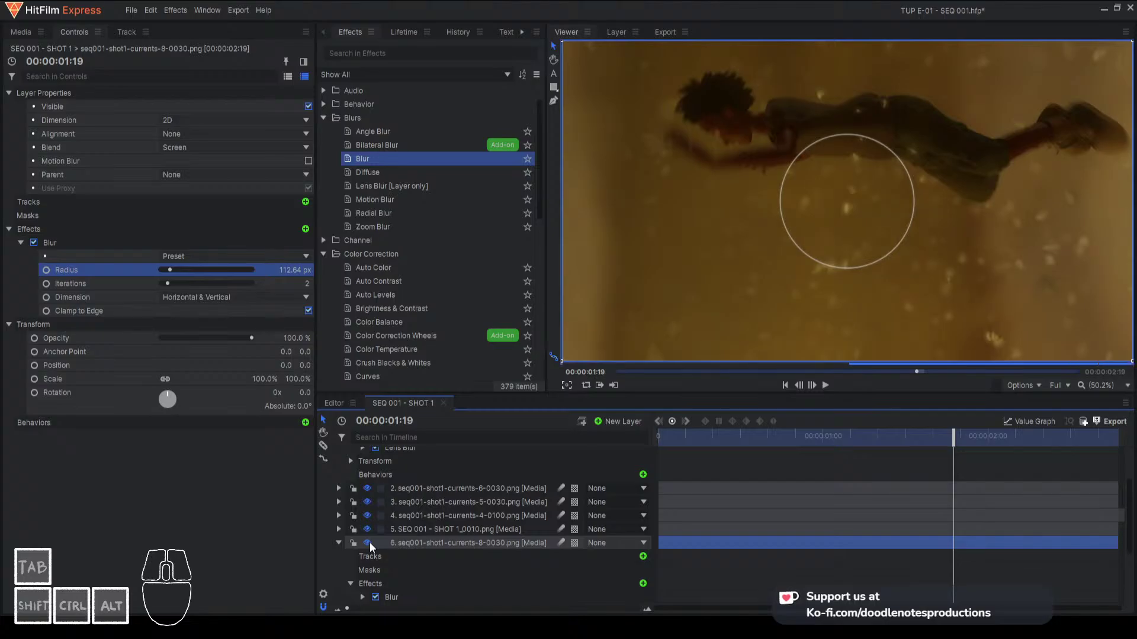
pyautogui.click(294, 270)
pyautogui.write('20')
pyautogui.press('Return')
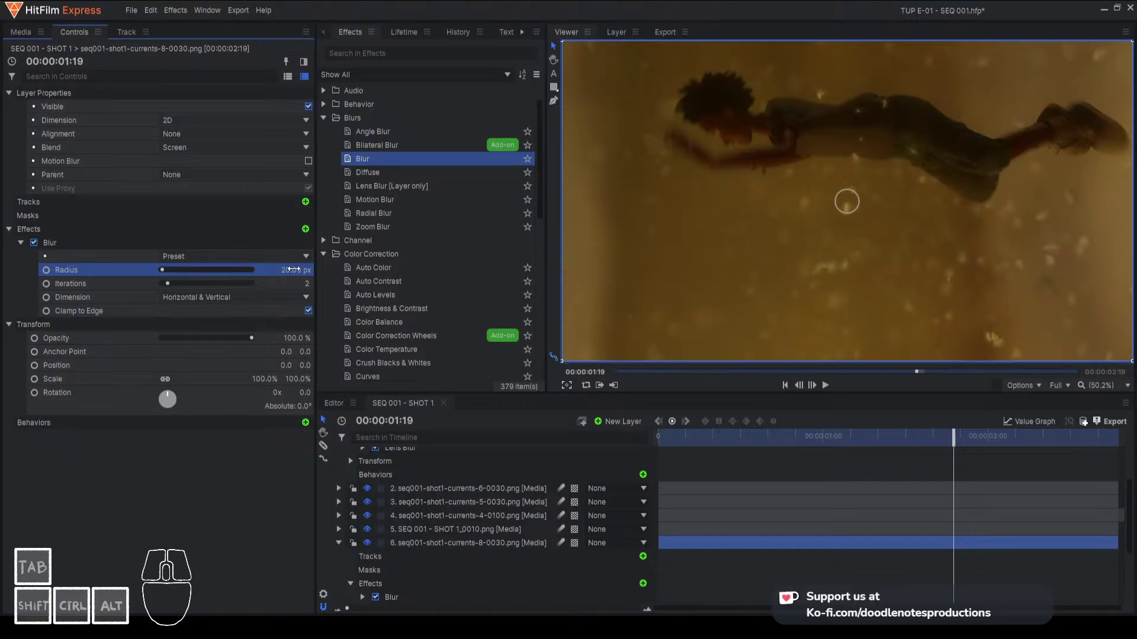
# Compare the blurred seq001-shot1-currents-8-0030.png layer hidden and shown, preview frames 00:00:00:20 to 00:00:01:19, and save the project
pyautogui.click(368, 543)
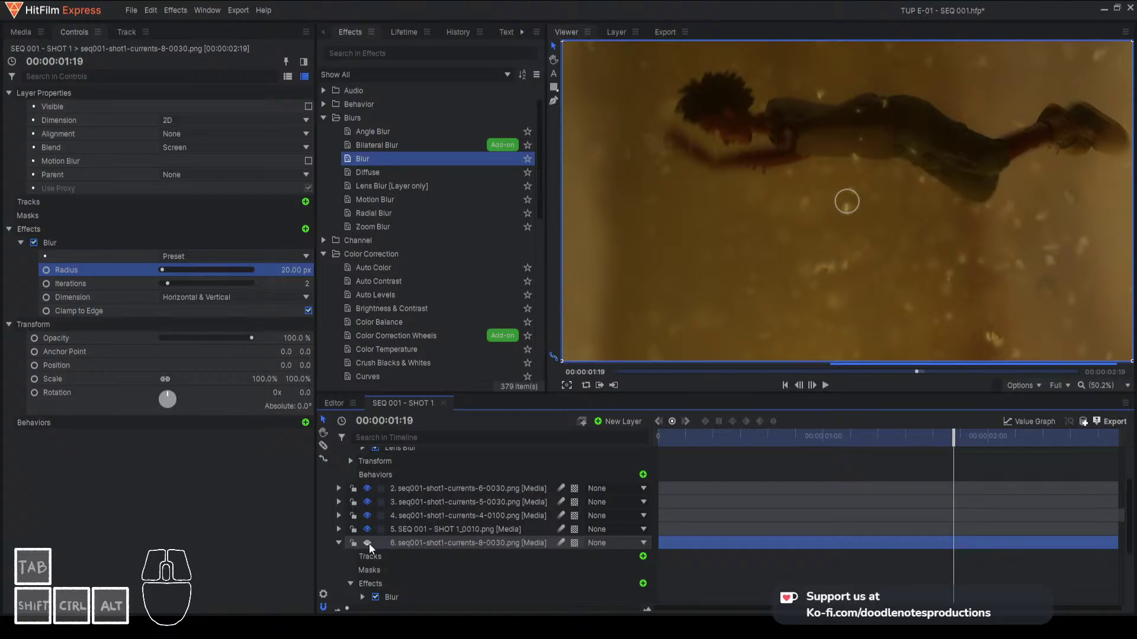
pyautogui.click(368, 542)
pyautogui.click(794, 437)
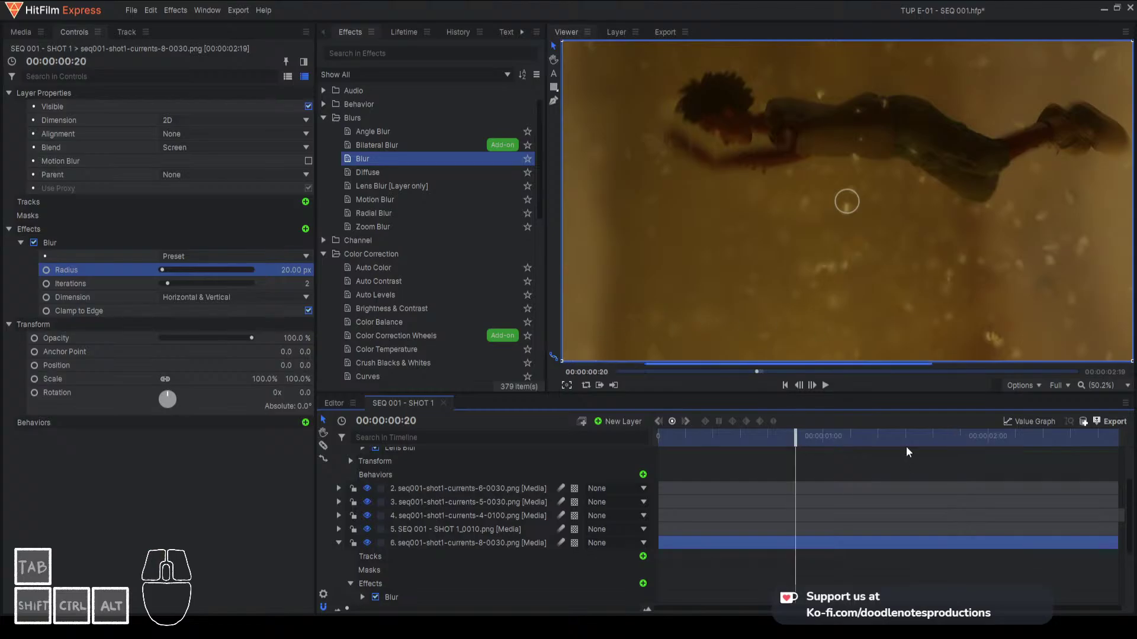
pyautogui.click(859, 443)
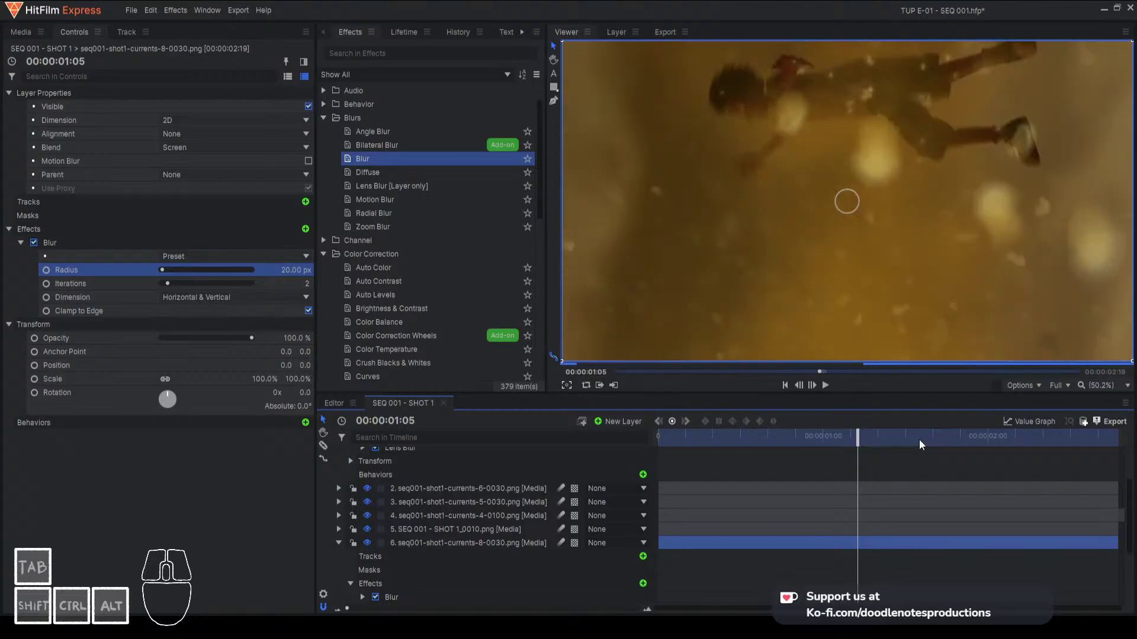
pyautogui.click(955, 438)
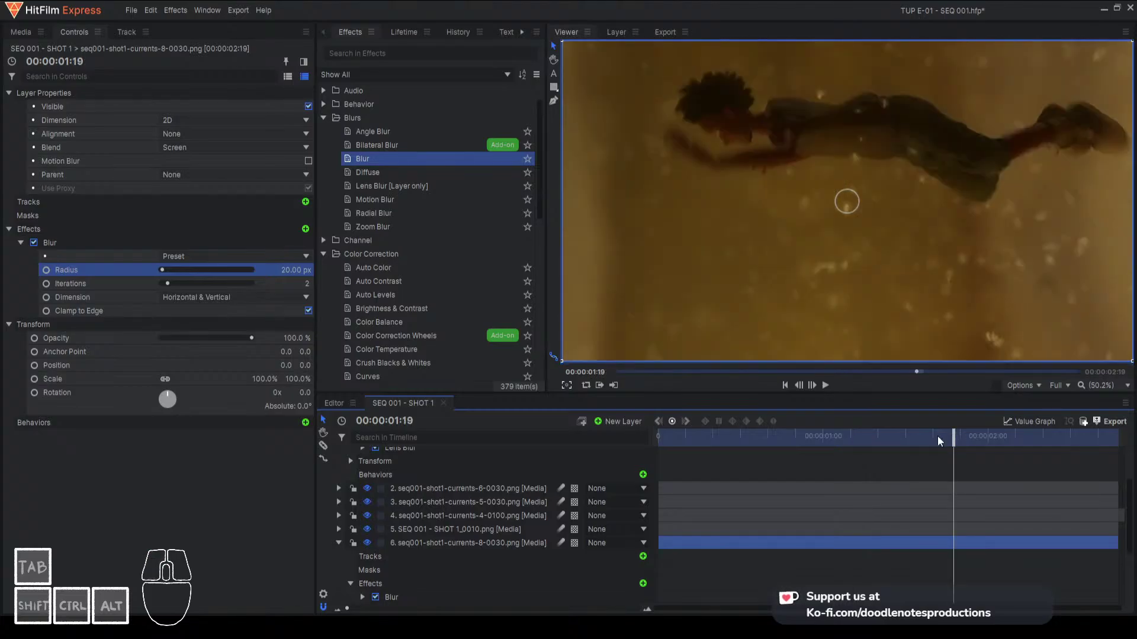
pyautogui.hotkey('ctrl', 's')
# Preview the seq001-shot1-currents-9-0030.png clip on its own through several frames, close the preview and return to the composite view
pyautogui.click(22, 32)
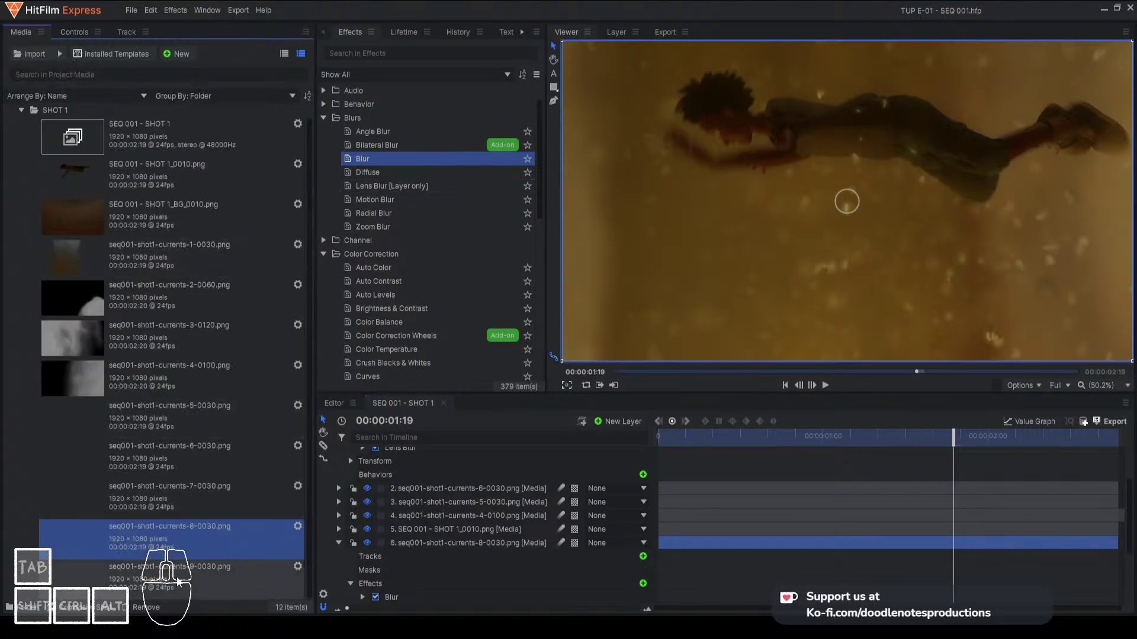
pyautogui.click(94, 584)
pyautogui.doubleClick(78, 585)
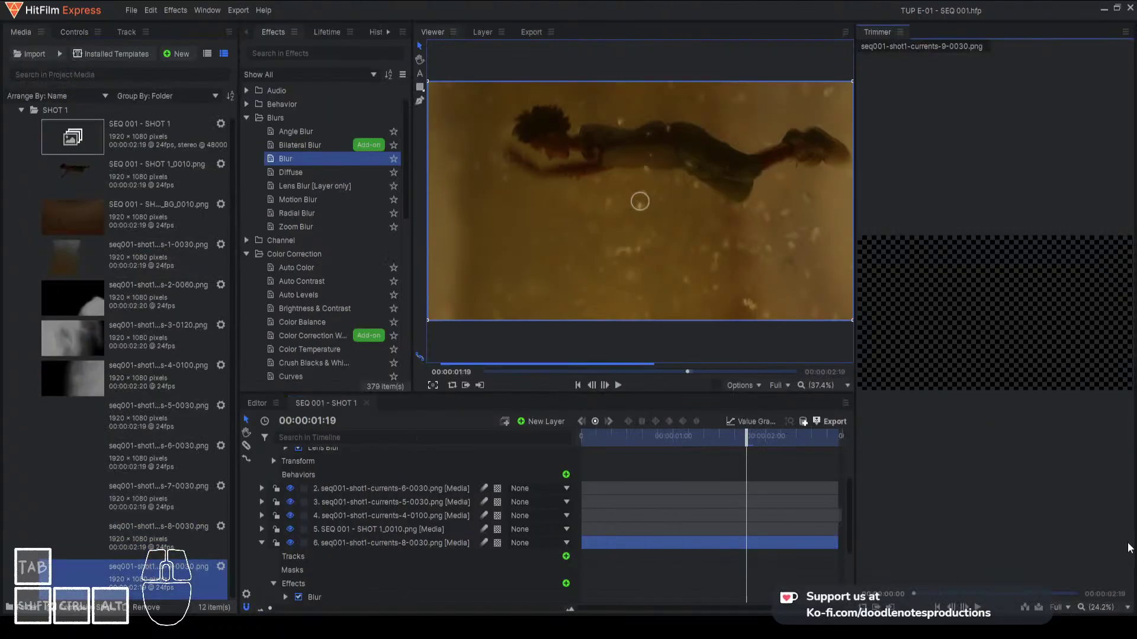
pyautogui.moveTo(955, 599)
pyautogui.mouseDown()
pyautogui.moveTo(974, 598)
pyautogui.moveTo(948, 596)
pyautogui.mouseUp()
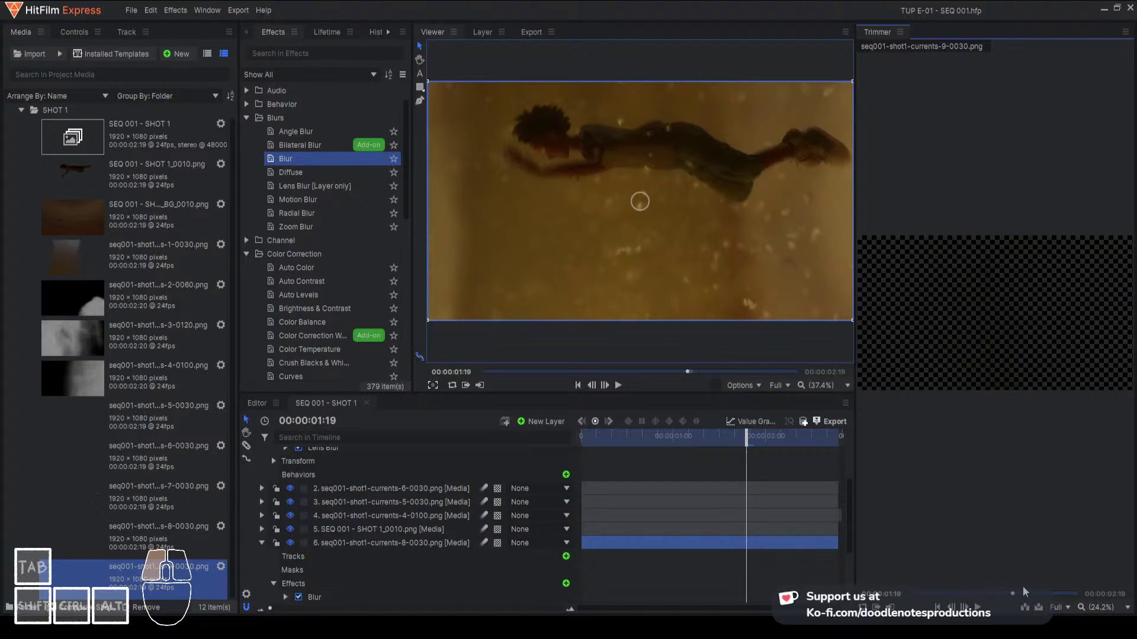
pyautogui.moveTo(1025, 591); pyautogui.dragTo(913, 593)
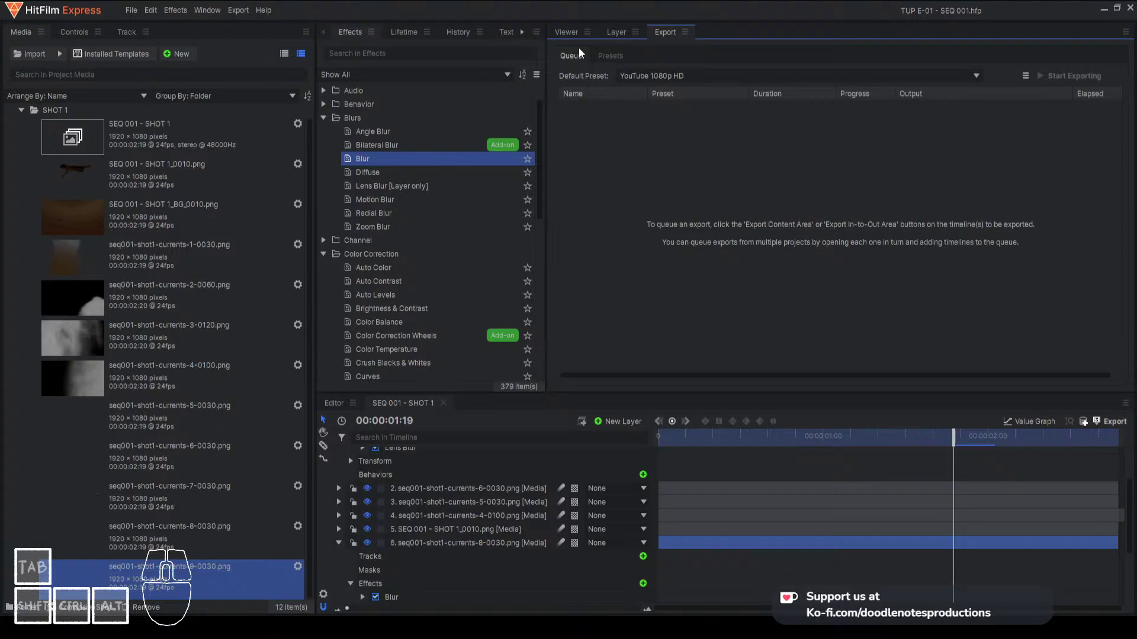
pyautogui.click(566, 32)
# Place the seq001-shot1-currents-9-0030.png clip directly beneath the SEQ 001 - SHOT 1_0010.png figure layer and paste the copied Curves effect onto it
pyautogui.moveTo(171, 559); pyautogui.dragTo(494, 568)
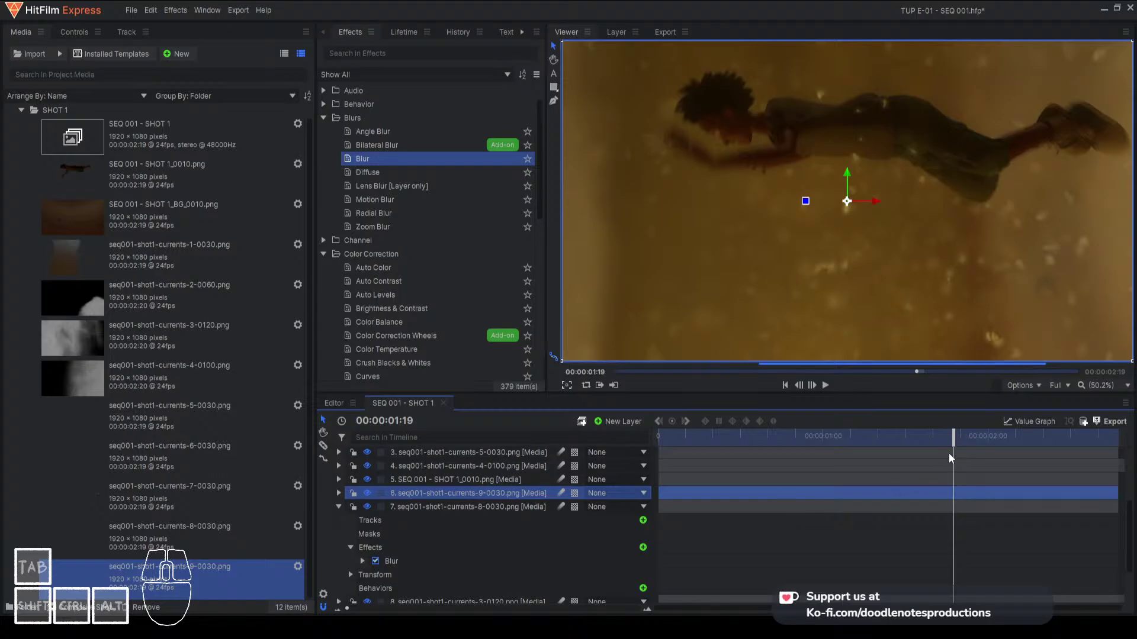
pyautogui.click(509, 497)
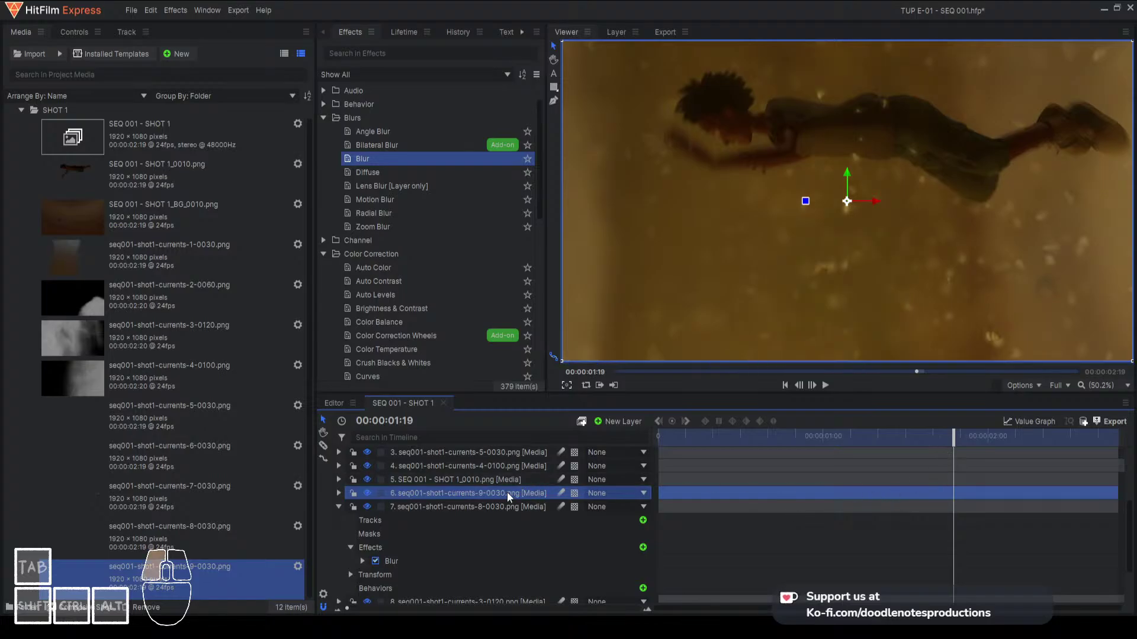
pyautogui.hotkey('ctrl', 'v')
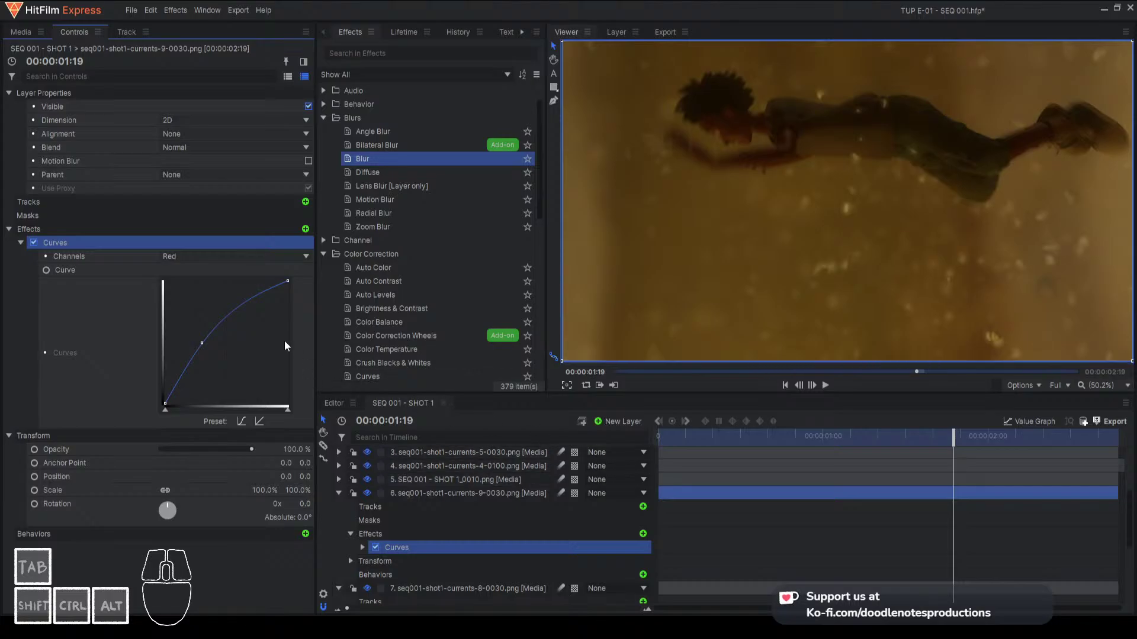
# In the currents-9 layer's Curves, reset the RGB curve to a straight line and bend it upwards with a single midtone point
pyautogui.click(201, 258)
pyautogui.click(199, 272)
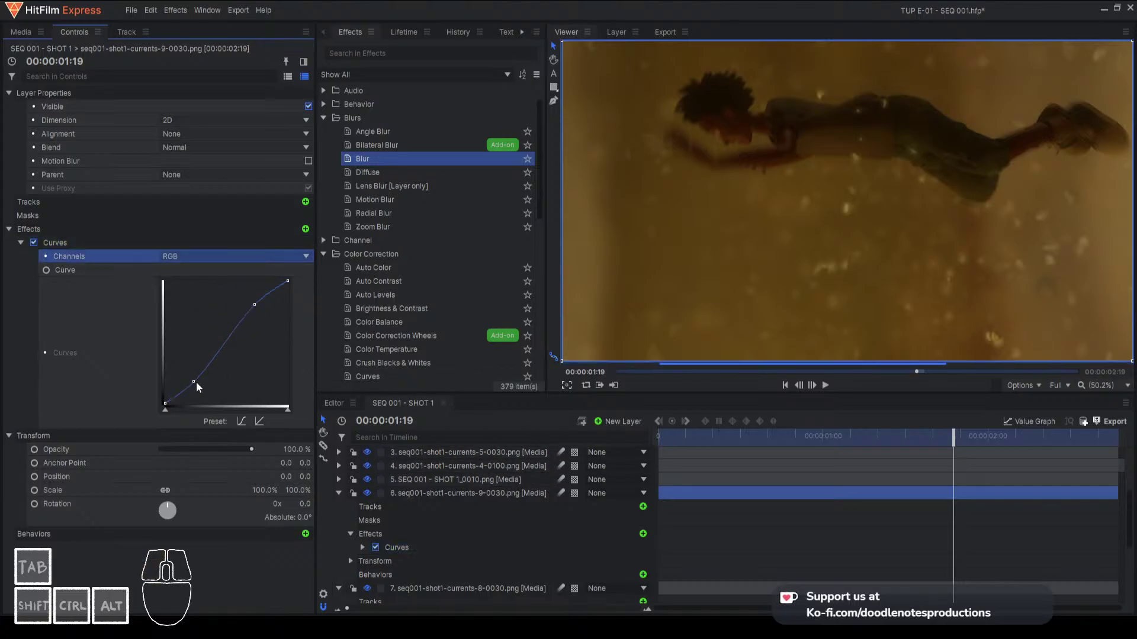
pyautogui.moveTo(195, 382); pyautogui.dragTo(183, 360)
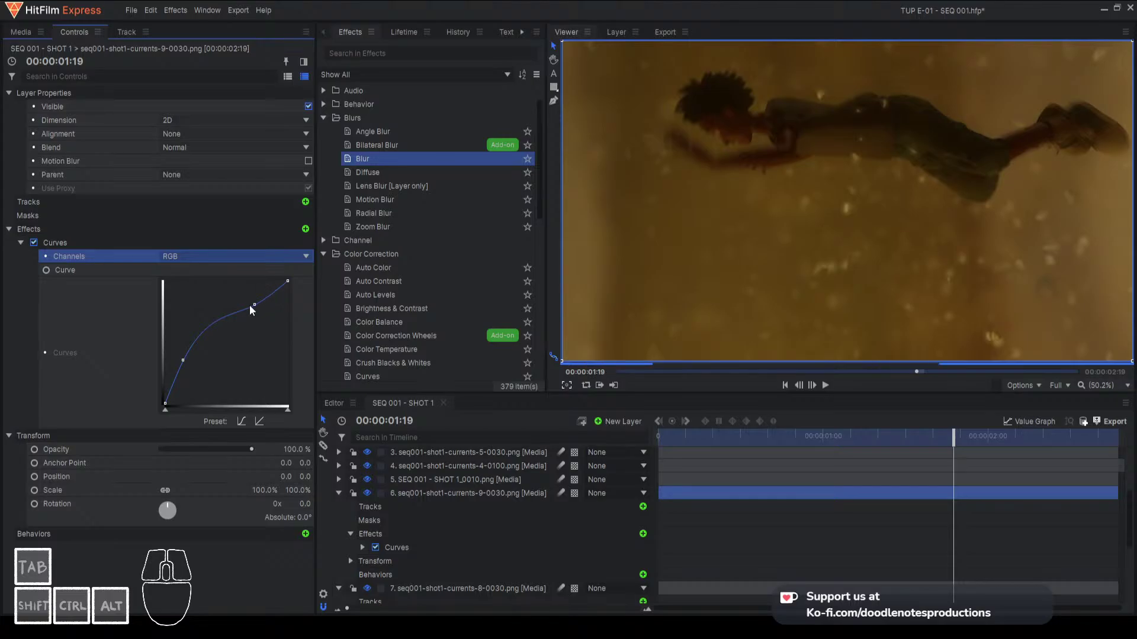
pyautogui.moveTo(250, 304); pyautogui.dragTo(246, 296)
pyautogui.moveTo(183, 360); pyautogui.dragTo(179, 361)
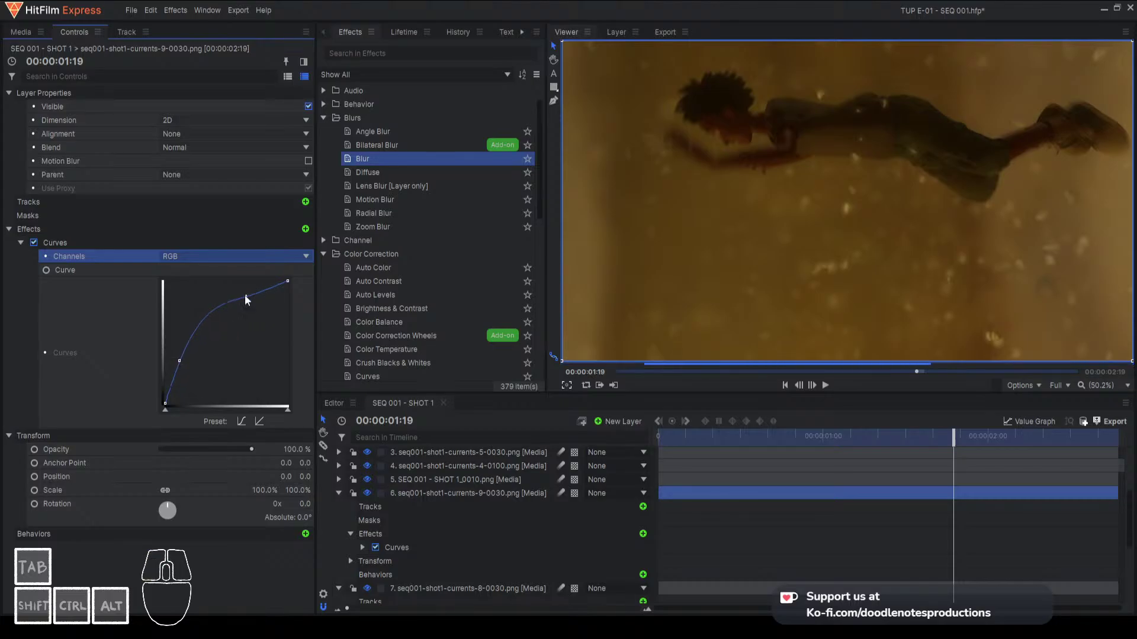
pyautogui.moveTo(246, 297); pyautogui.dragTo(346, 341)
pyautogui.moveTo(179, 362); pyautogui.dragTo(305, 357)
pyautogui.moveTo(221, 340); pyautogui.dragTo(215, 330)
pyautogui.click(243, 422)
pyautogui.click(259, 422)
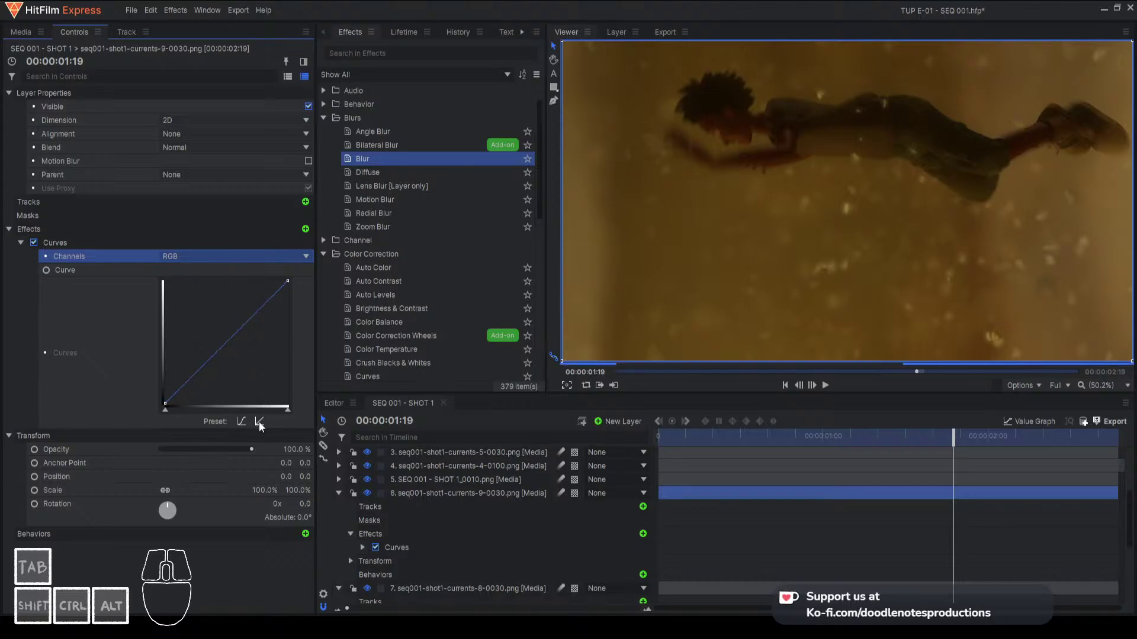
pyautogui.moveTo(225, 344); pyautogui.dragTo(211, 325)
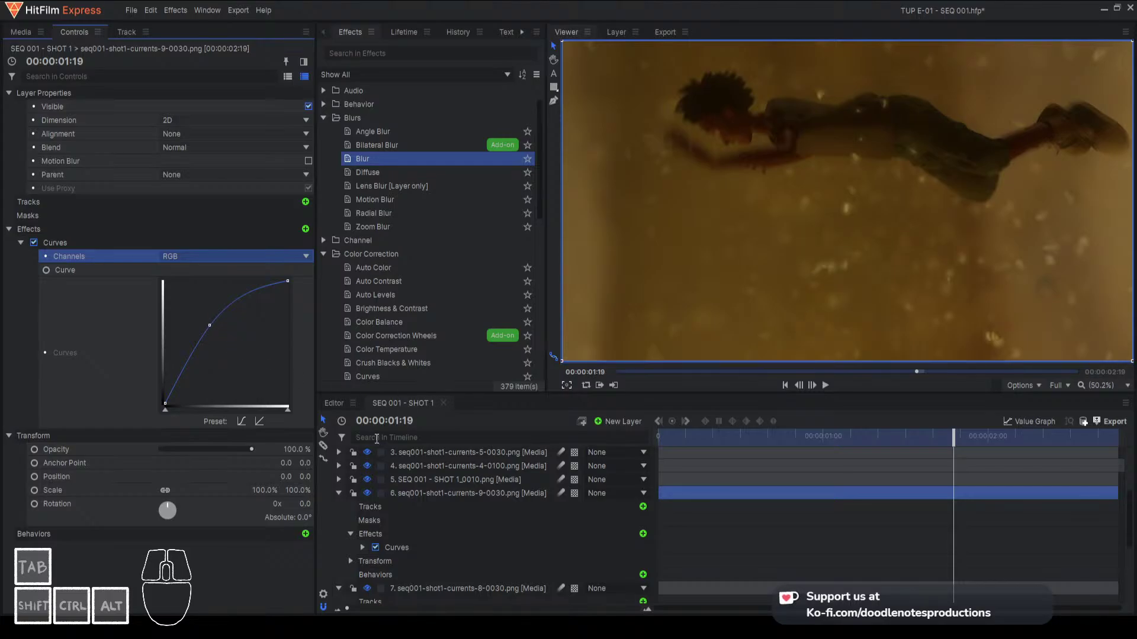
# Compare the seq001-shot1-currents-9-0030.png layer hidden and shown at 00:00:01:19
pyautogui.click(367, 494)
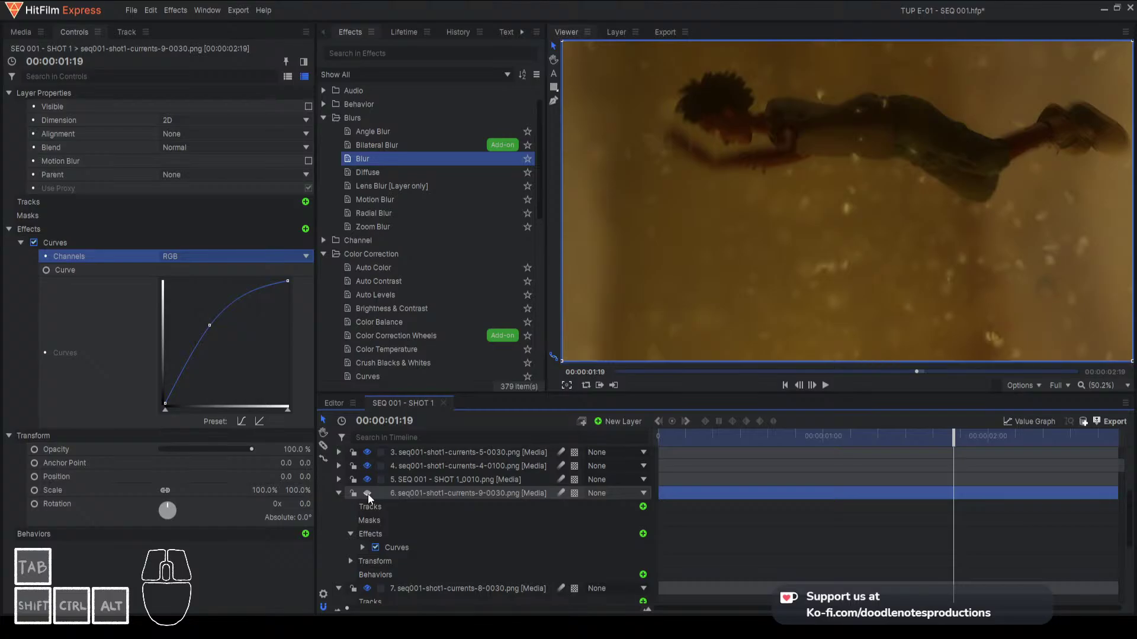
pyautogui.click(367, 494)
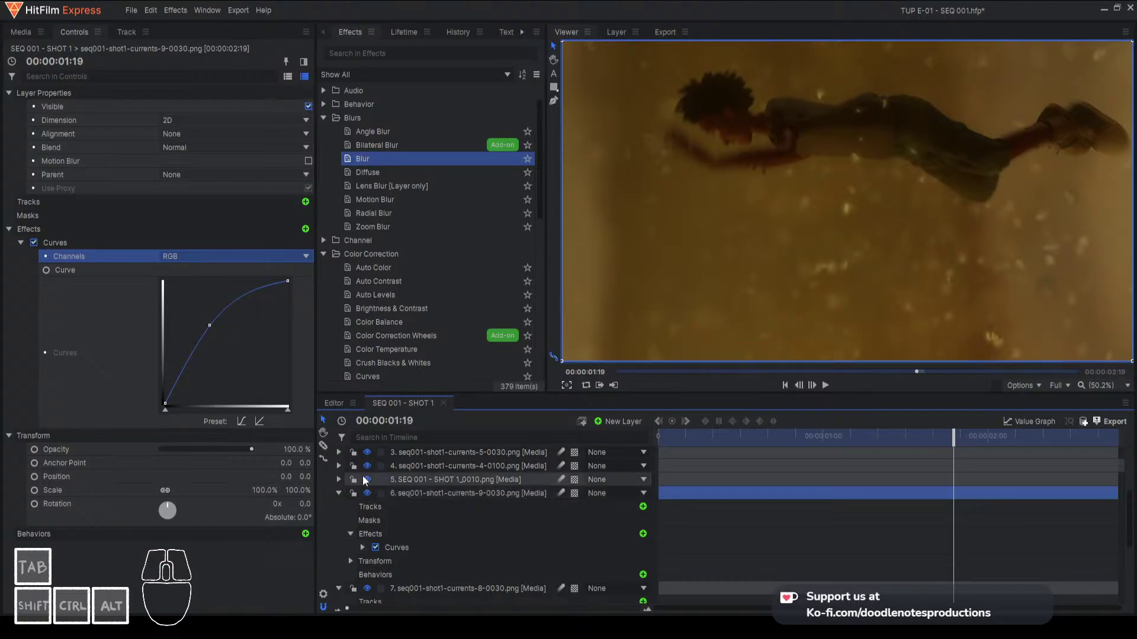
pyautogui.click(210, 259)
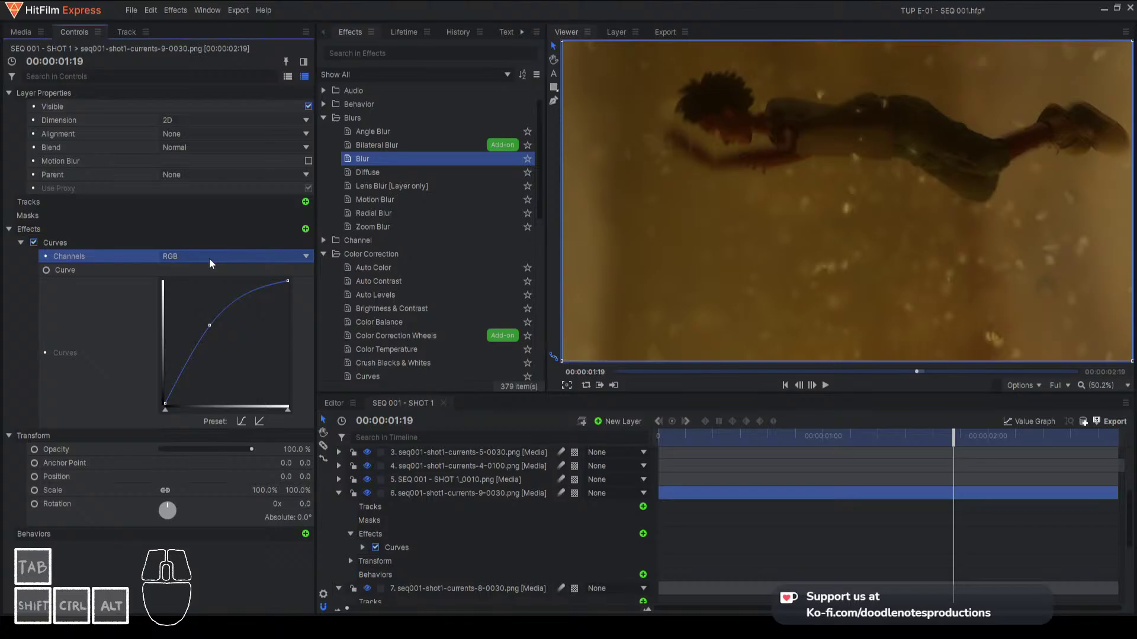
# Cut the adjusted Curves effect from the seq001-shot1-currents-9-0030.png layer
pyautogui.rightClick(100, 256)
pyautogui.click(56, 238)
pyautogui.press('Delete')
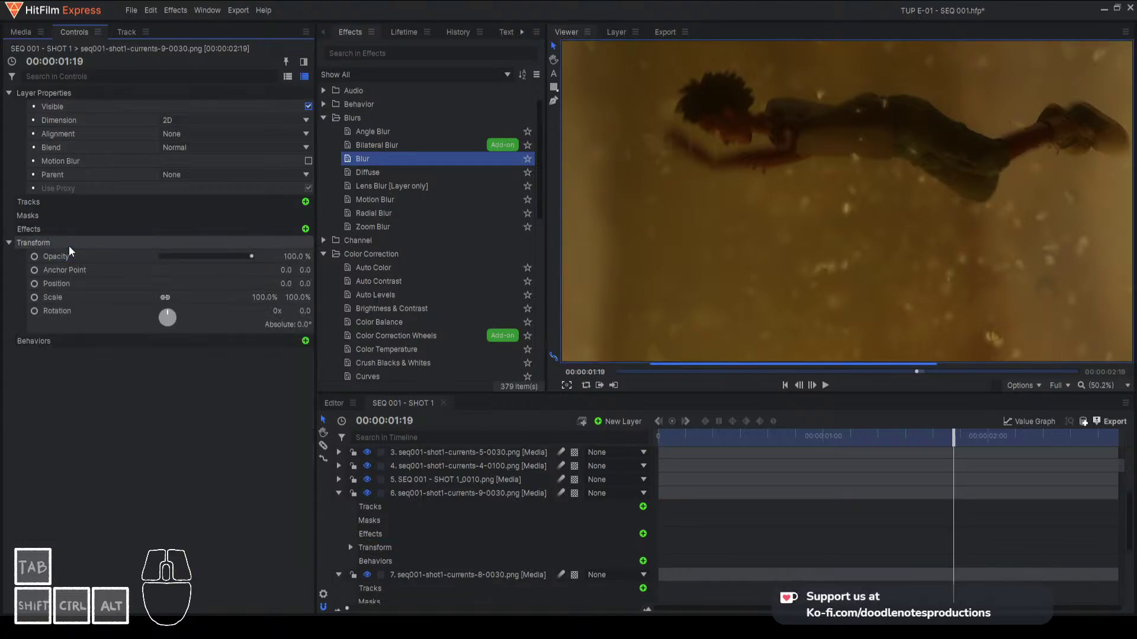
# Undo back to the straight RGB curve, compare the currents-9 layer hidden and shown, and bend the curve upwards again
pyautogui.hotkey('ctrl', 'z')
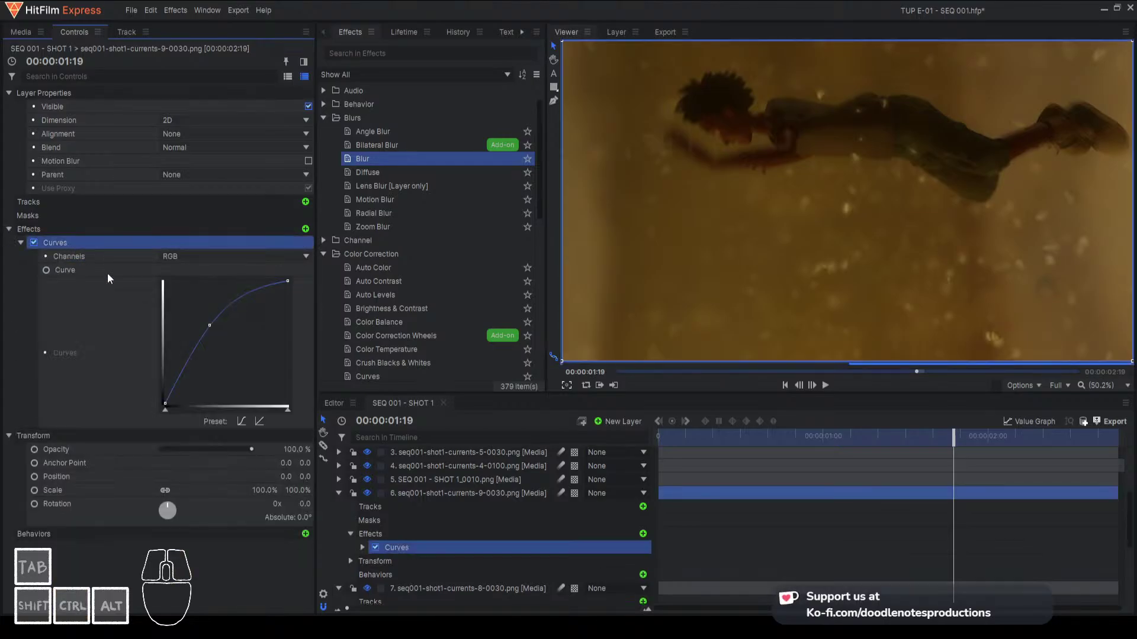
pyautogui.click(115, 313)
pyautogui.hotkey('ctrl', 'z')
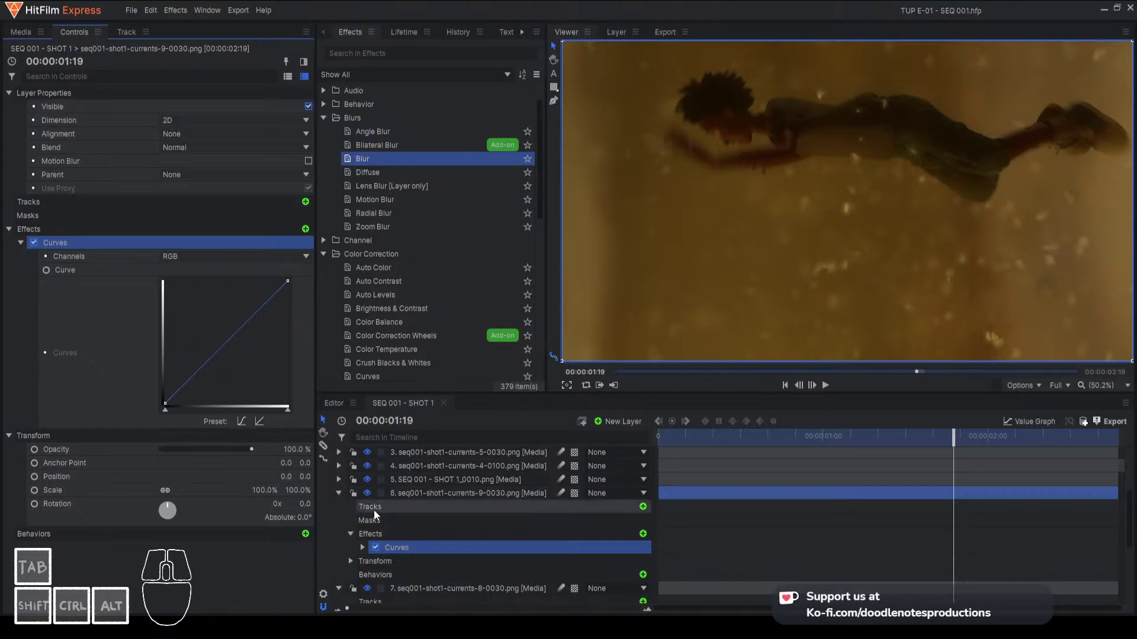
pyautogui.click(365, 495)
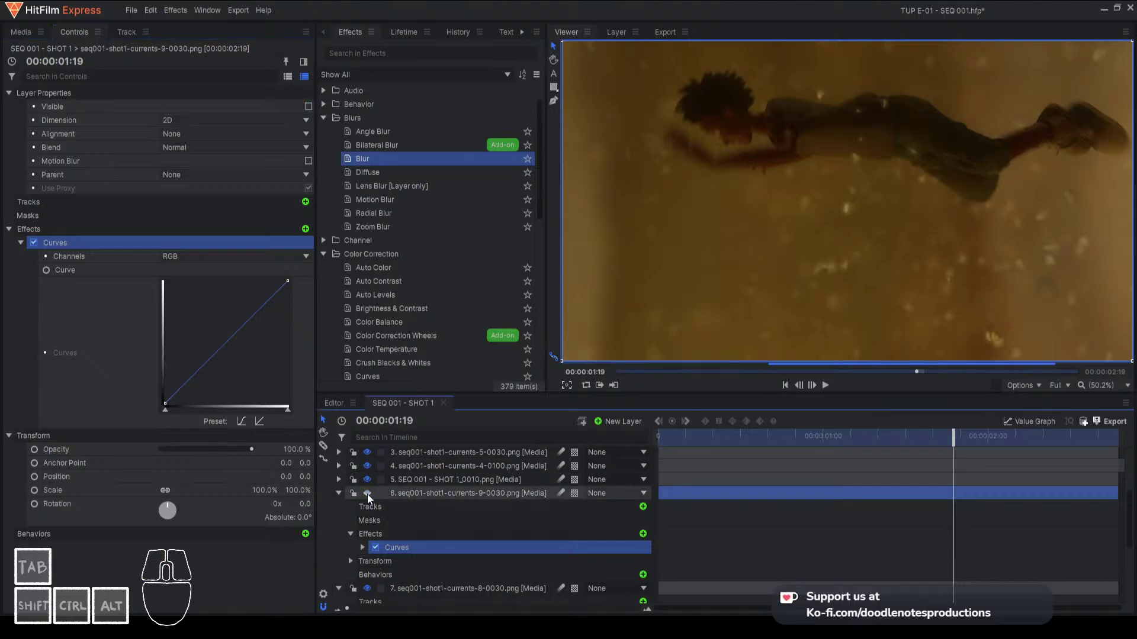
pyautogui.click(367, 494)
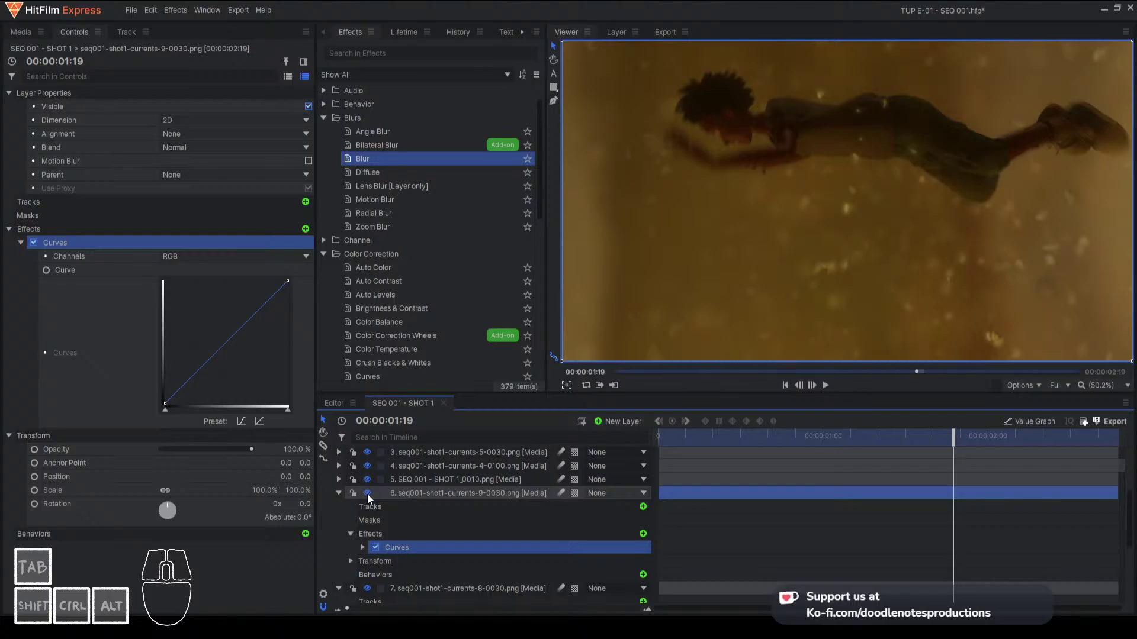
pyautogui.moveTo(221, 348)
pyautogui.mouseDown()
pyautogui.moveTo(199, 322)
pyautogui.moveTo(204, 334)
pyautogui.mouseUp()
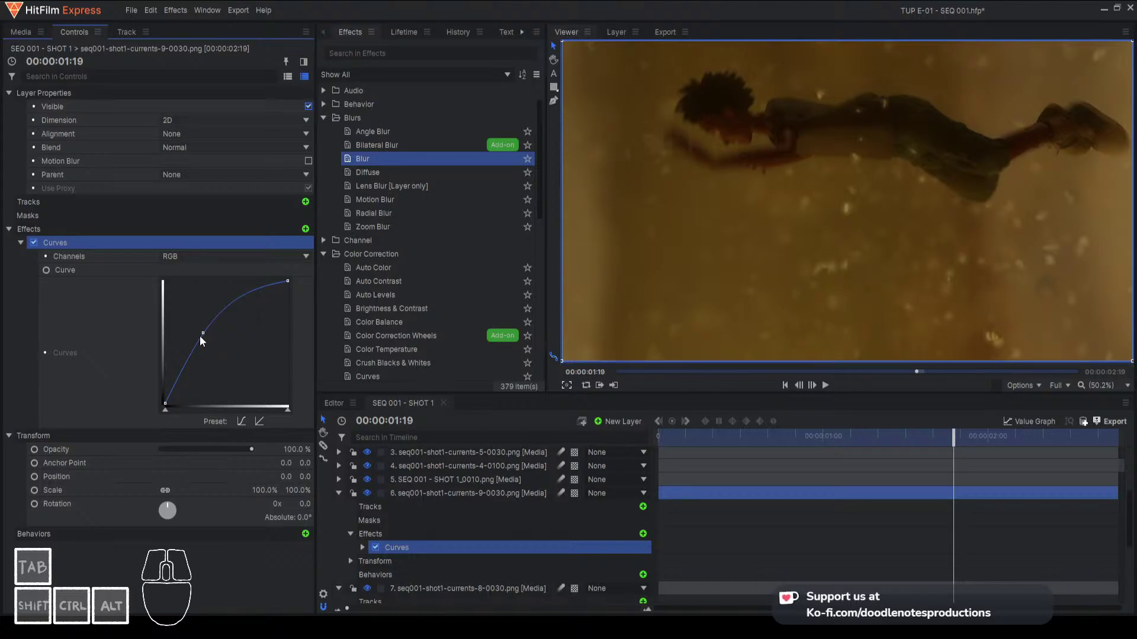
pyautogui.moveTo(203, 335)
pyautogui.mouseDown()
pyautogui.moveTo(190, 343)
pyautogui.moveTo(199, 337)
pyautogui.mouseUp()
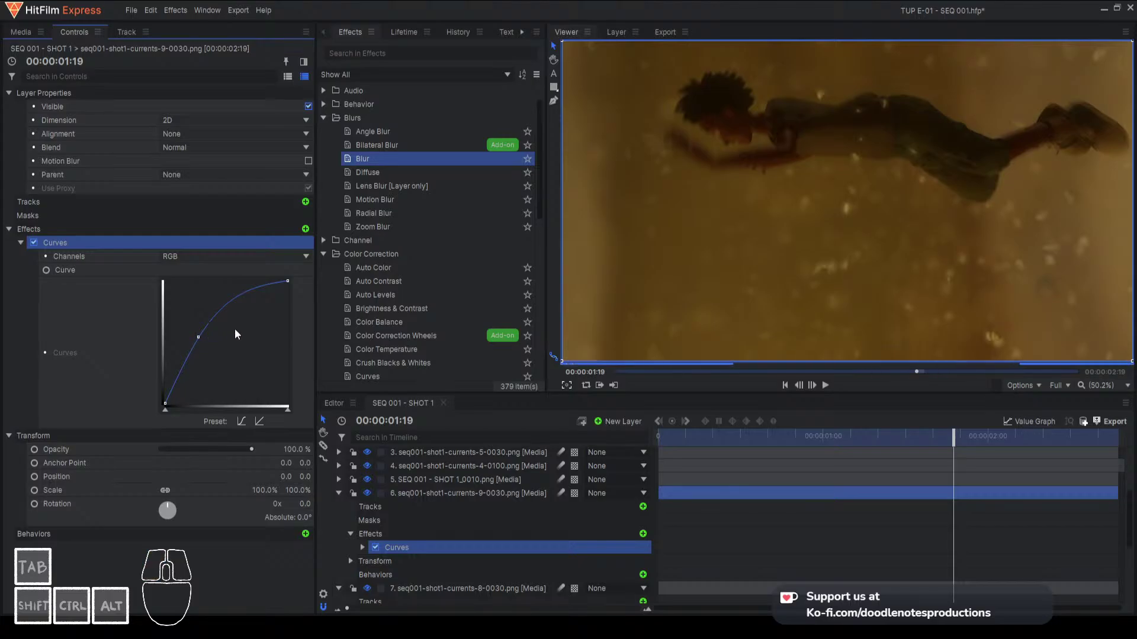
# Go to frame 00:00:02:06 and delete the Curves effect from the seq001-shot1-currents-9-0030.png layer
pyautogui.click(1014, 422)
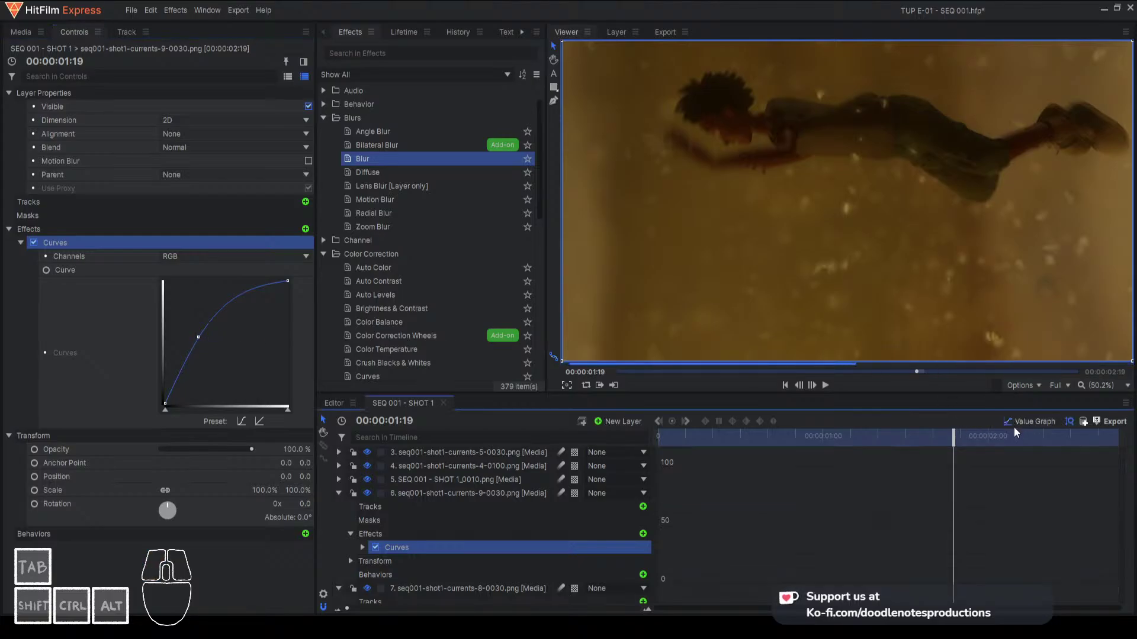
pyautogui.click(1028, 435)
pyautogui.click(1018, 420)
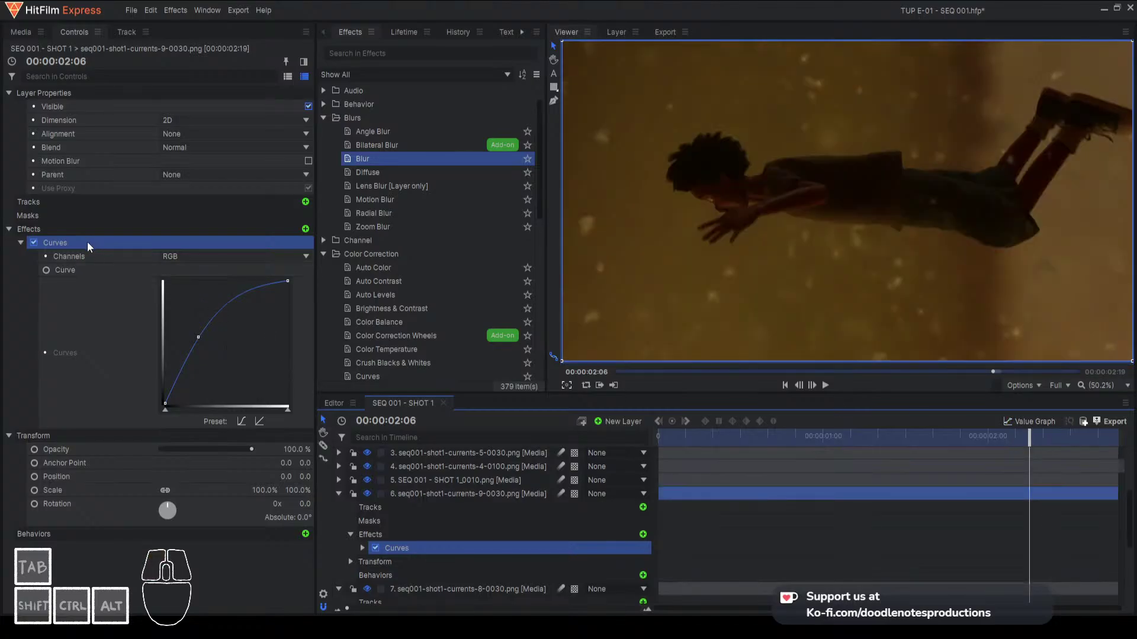
pyautogui.press('Delete')
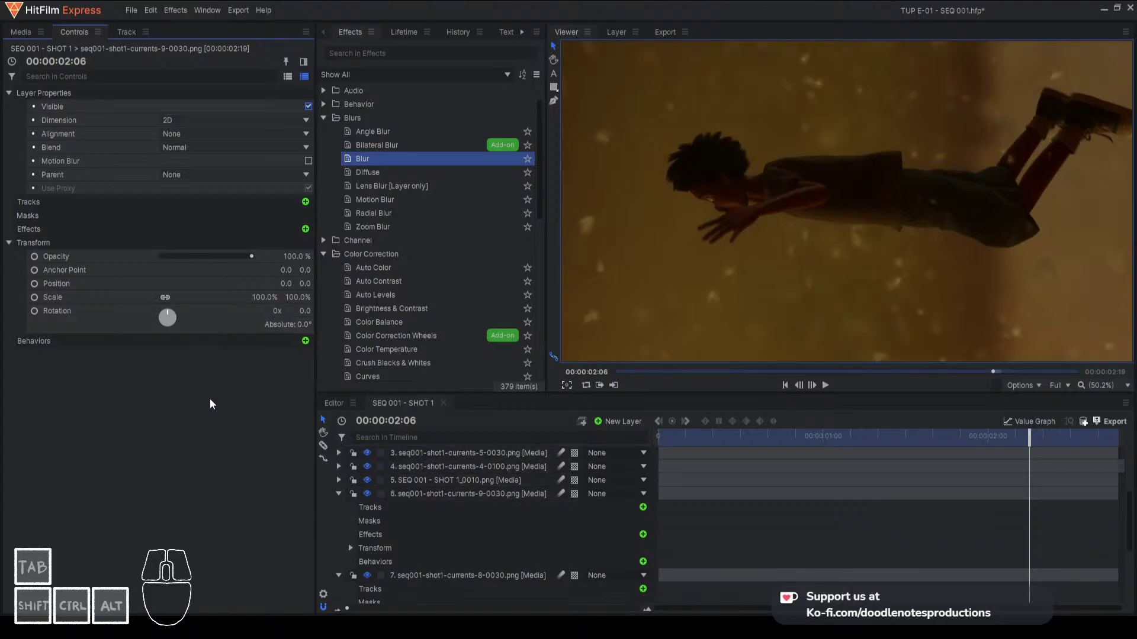
# Search the effects for "tint" and apply the Tint effect to the seq001-shot1-currents-9-0030.png layer
pyautogui.click(374, 54)
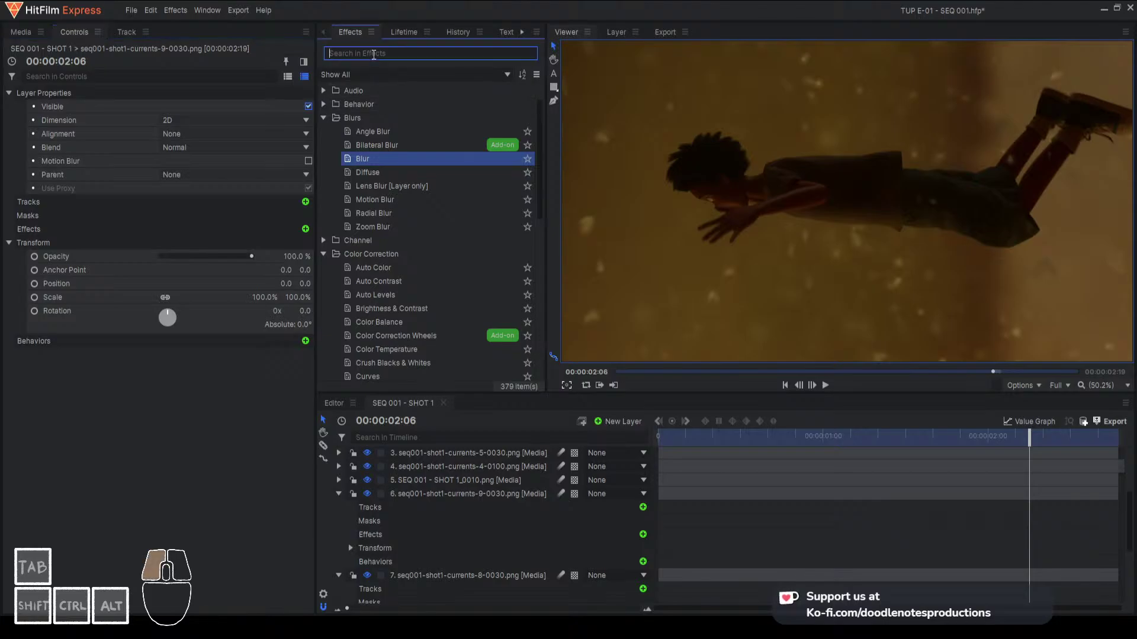
pyautogui.write('t')
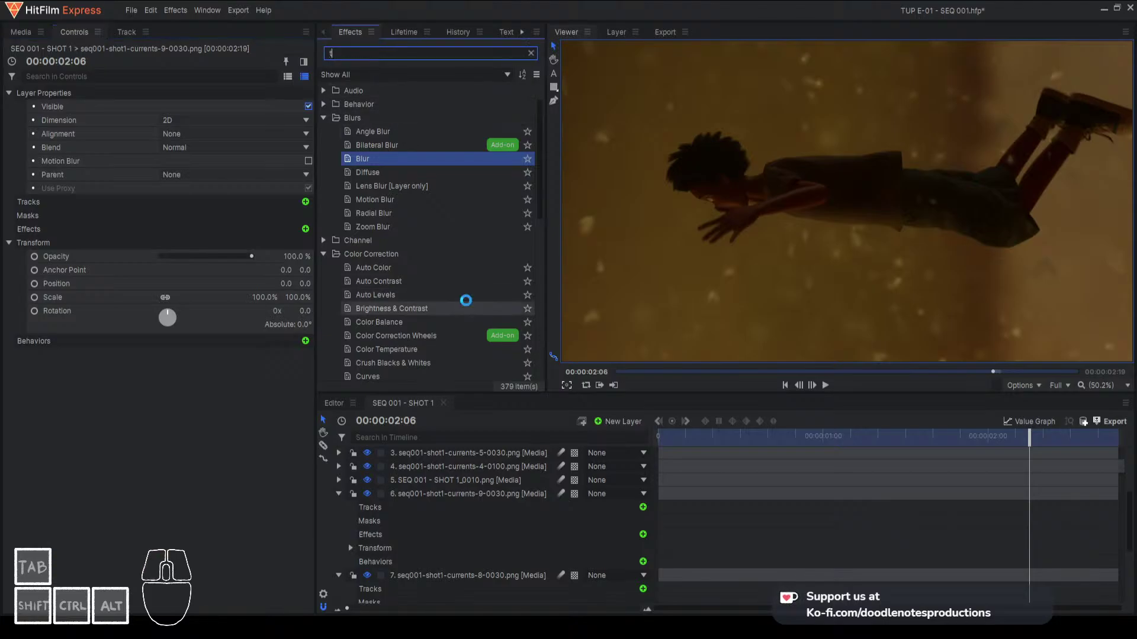
pyautogui.write('int')
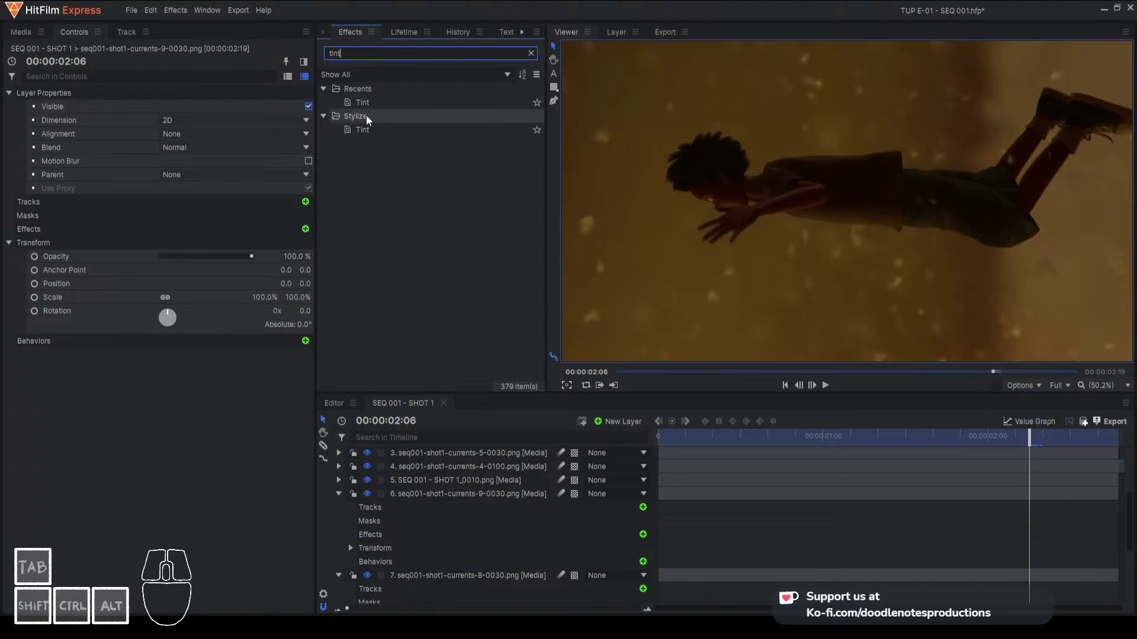
pyautogui.click(364, 132)
pyautogui.moveTo(449, 451); pyautogui.dragTo(492, 504)
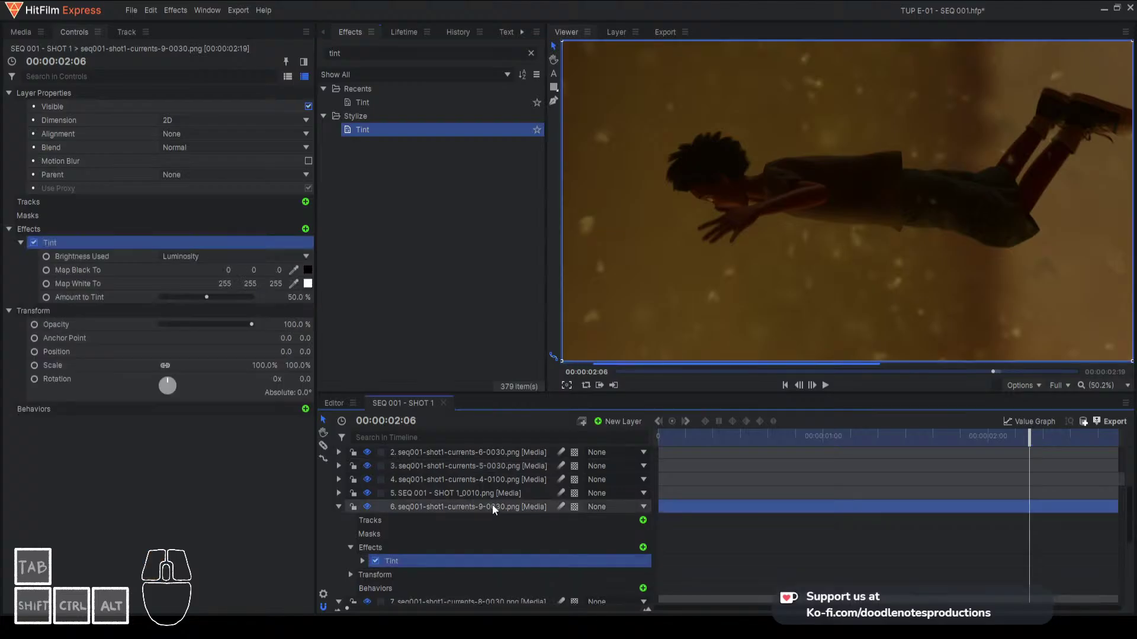
# Set the Tint effect's Map Black To colour to white (255, 255, 255) and preview frames 00:00:00:15 and 00:00:01:13
pyautogui.click(308, 271)
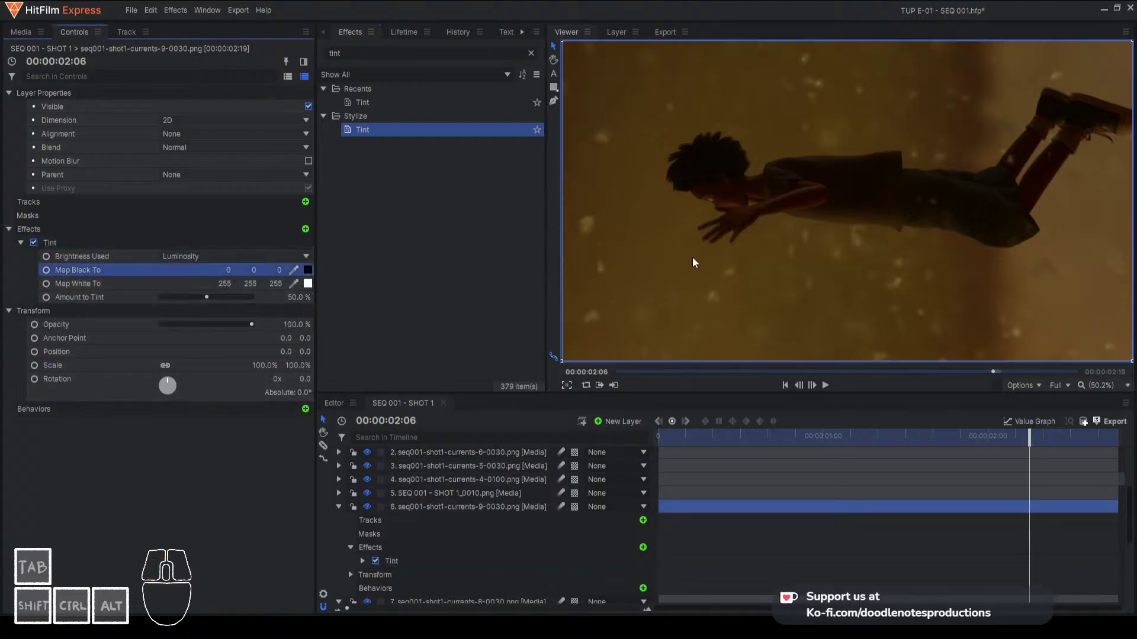
pyautogui.click(662, 432)
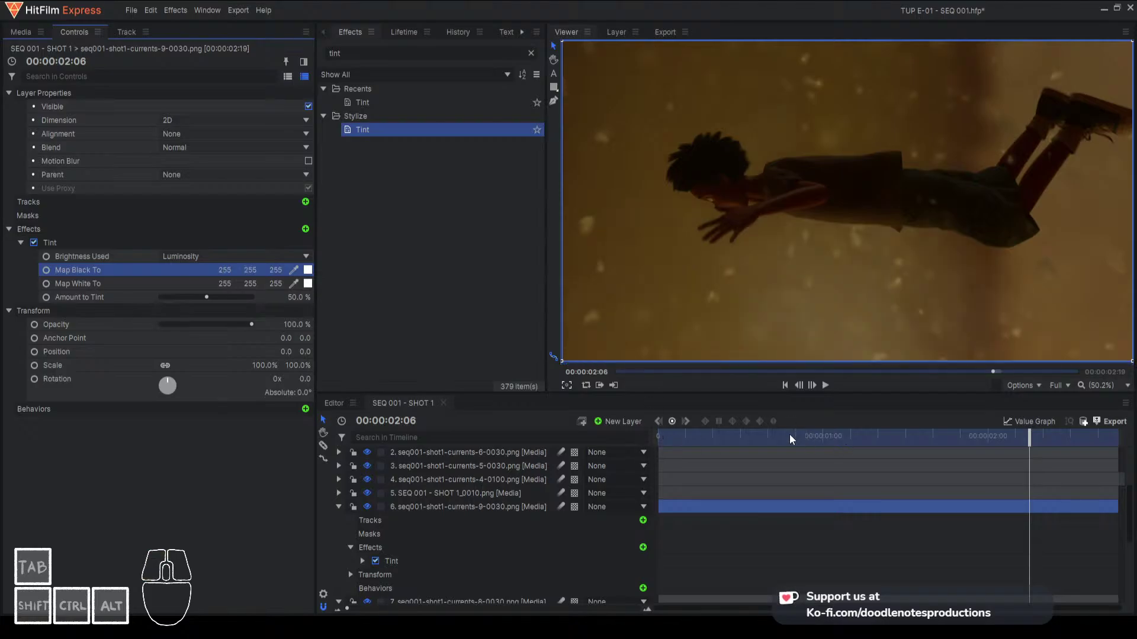
pyautogui.click(762, 437)
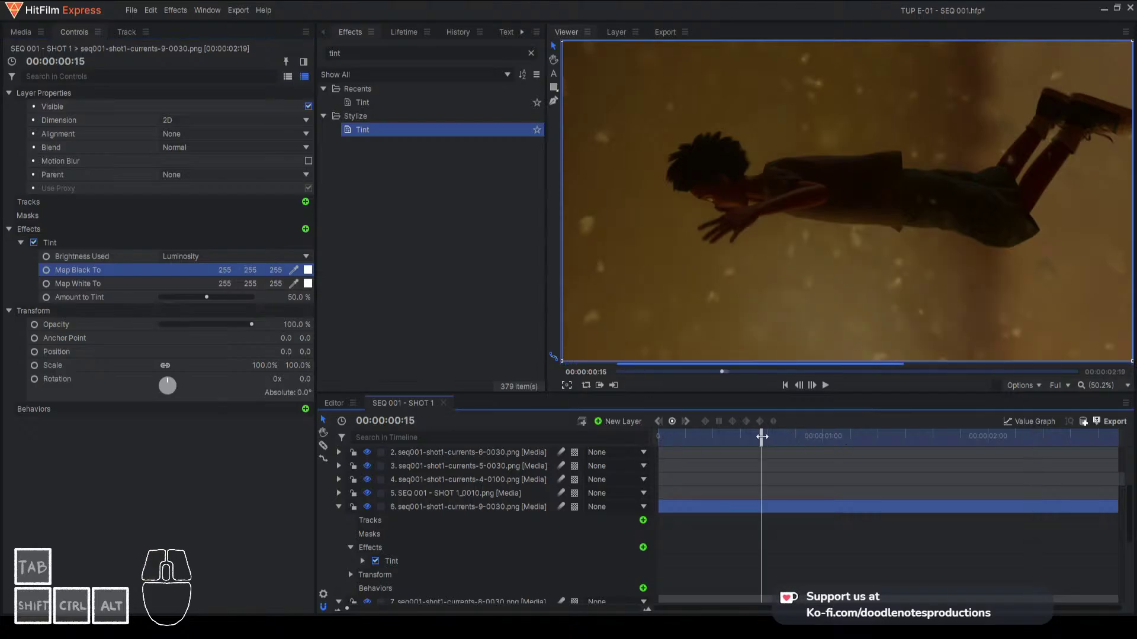
pyautogui.click(911, 436)
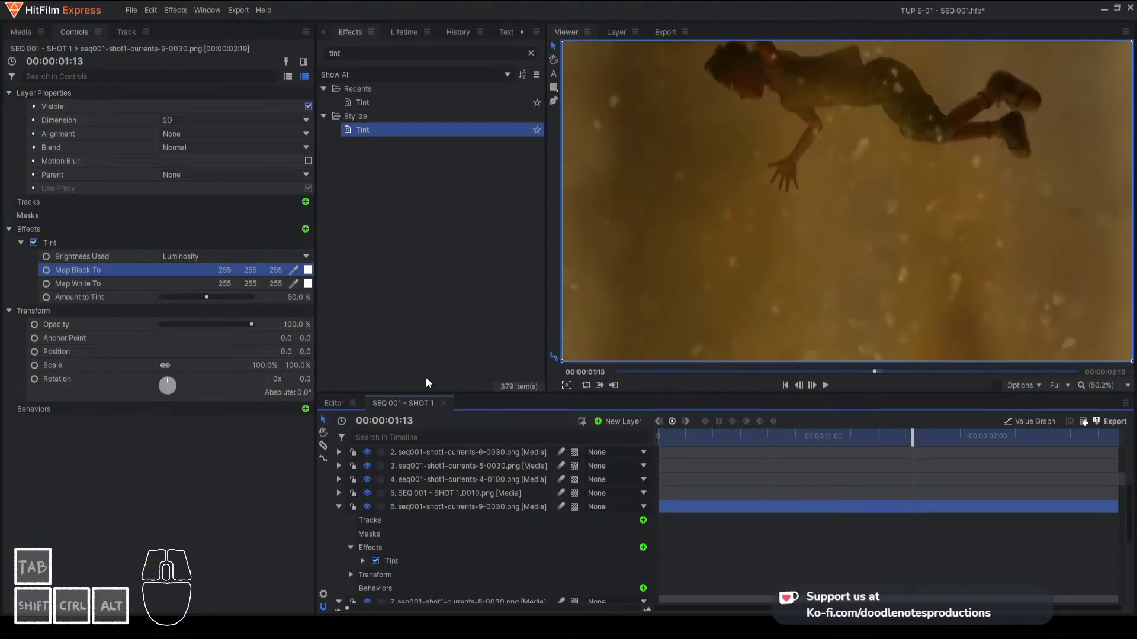
# Paste the Curves effect below Tint on the currents-9 layer and raise the midtone point of its Red channel
pyautogui.click(101, 233)
pyautogui.hotkey('ctrl', 'v')
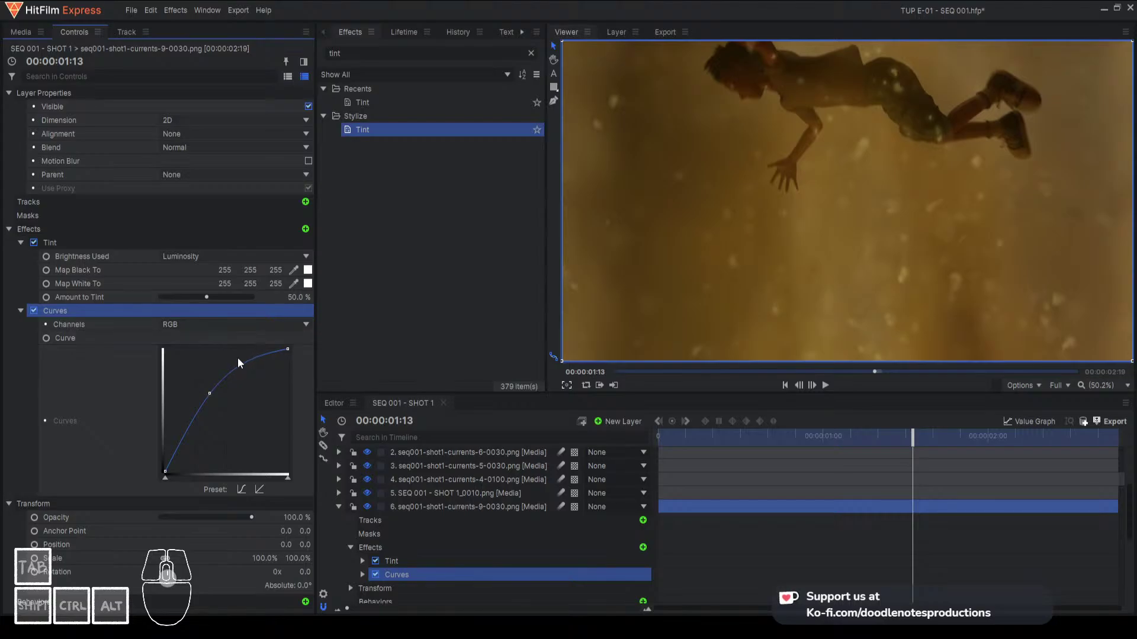
pyautogui.click(193, 328)
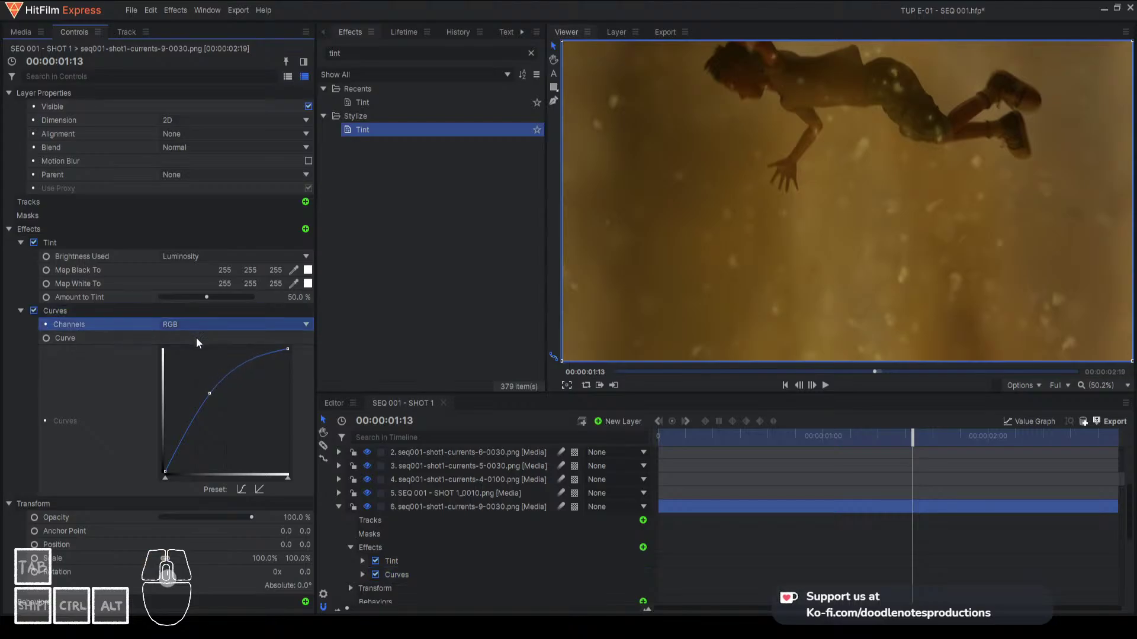
pyautogui.click(187, 360)
pyautogui.moveTo(202, 411); pyautogui.dragTo(193, 410)
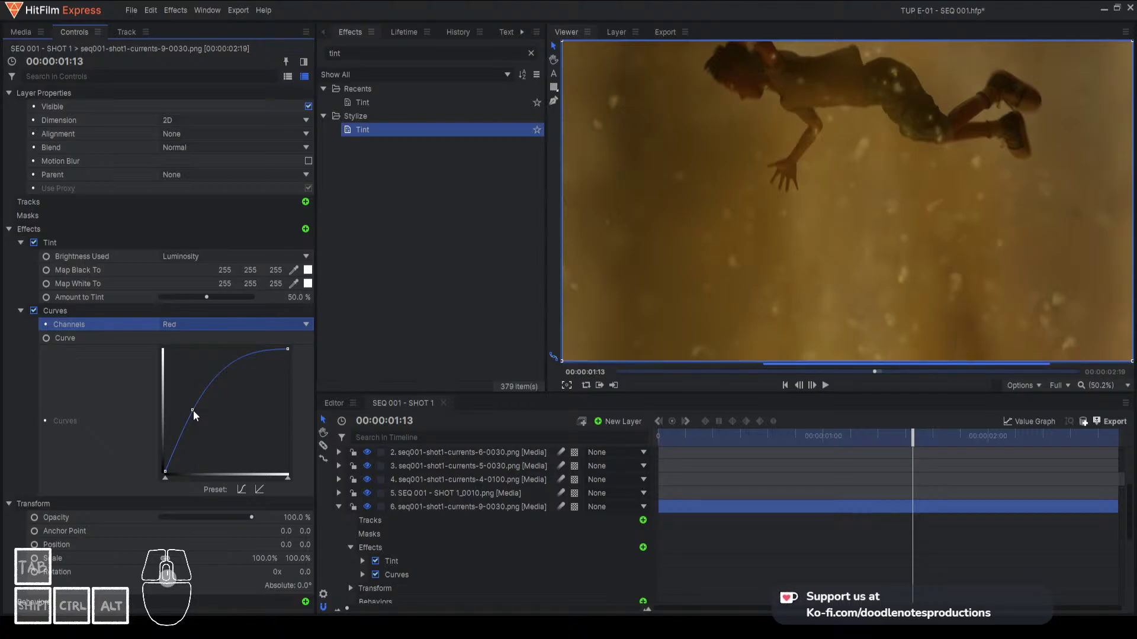
# Switch the currents-9 layer's Curves to the Green channel and fine-tune its raised midtone point
pyautogui.click(214, 326)
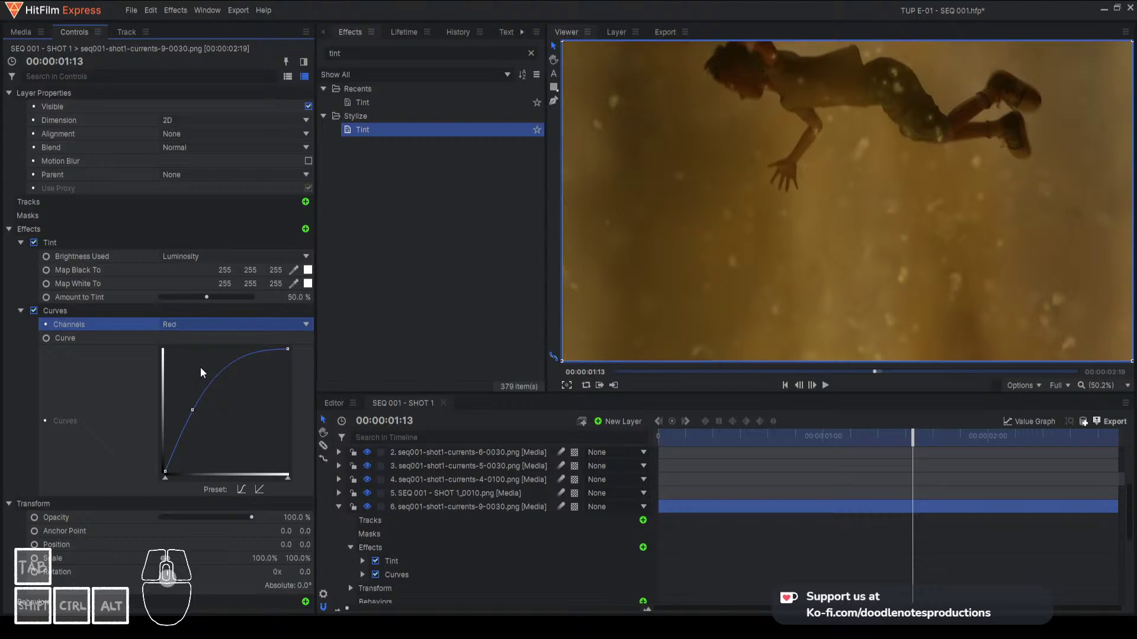
pyautogui.click(200, 367)
pyautogui.moveTo(202, 409); pyautogui.dragTo(201, 407)
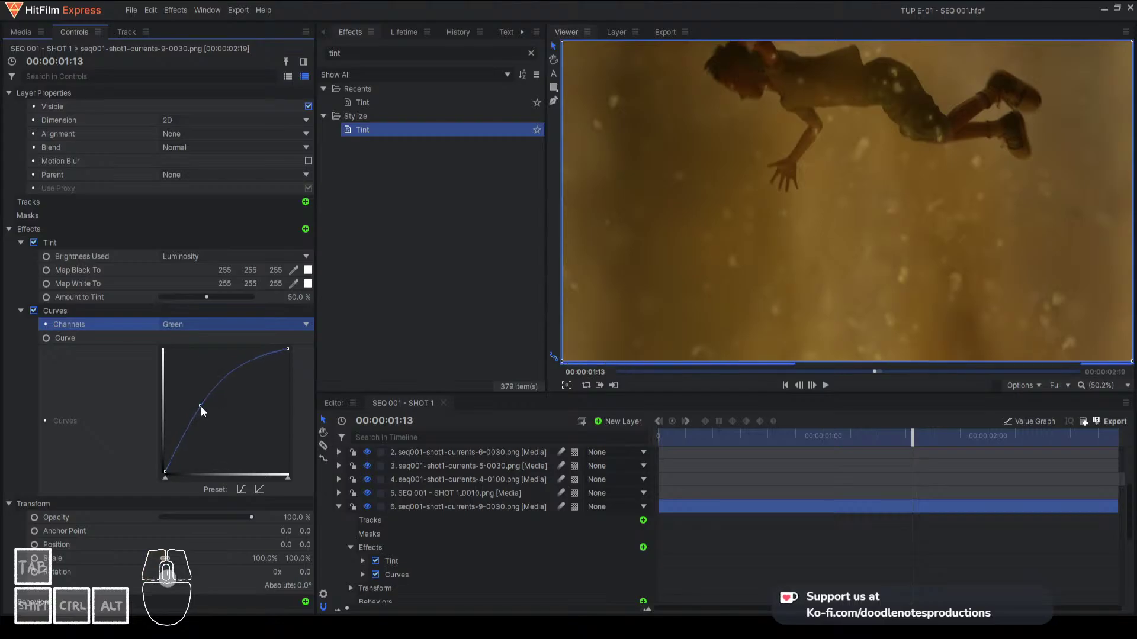
pyautogui.moveTo(201, 406); pyautogui.dragTo(201, 409)
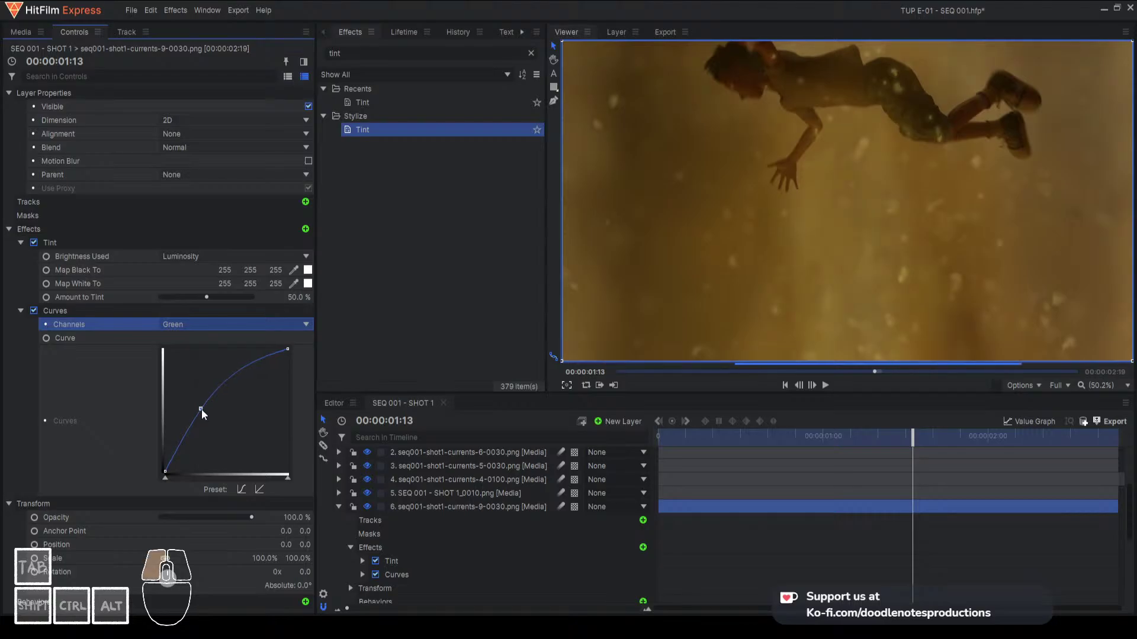
# Switch the currents-9 layer's Curves to RGB, adjust its raised midtone point, and compare frame 00:00:00:16 with Tint off and on
pyautogui.click(200, 345)
pyautogui.moveTo(205, 392); pyautogui.dragTo(203, 396)
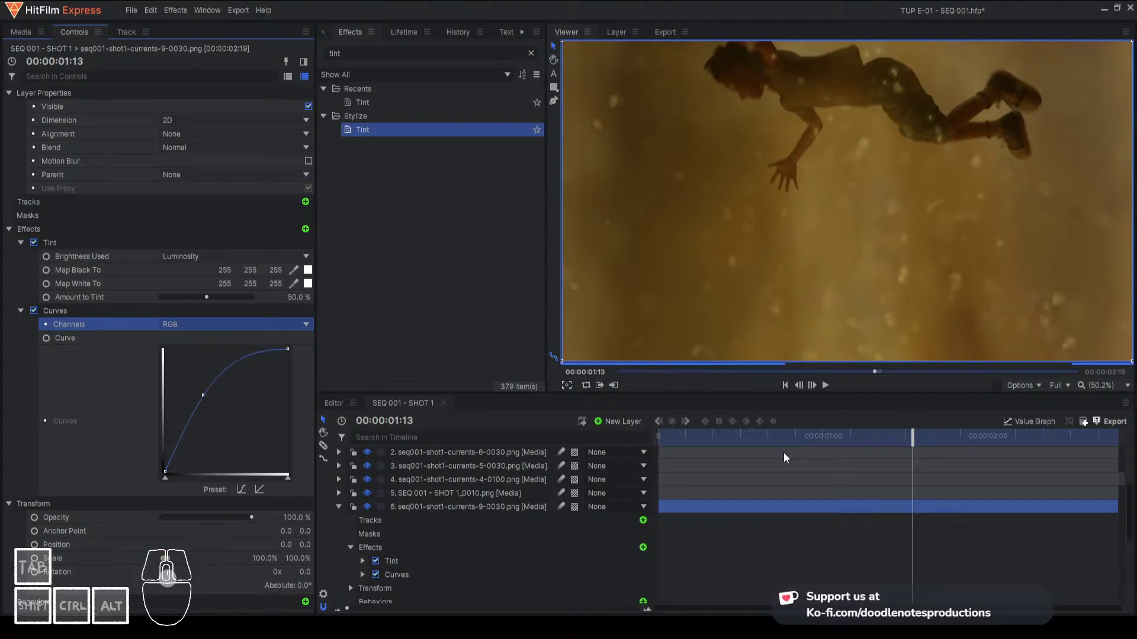
pyautogui.click(765, 436)
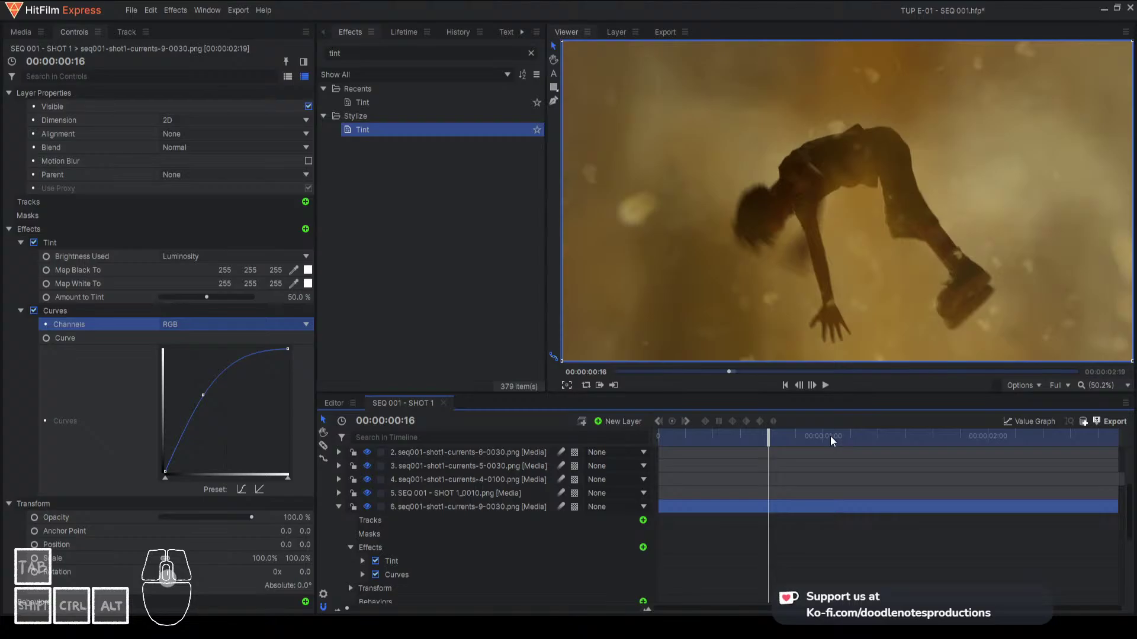
pyautogui.click(33, 243)
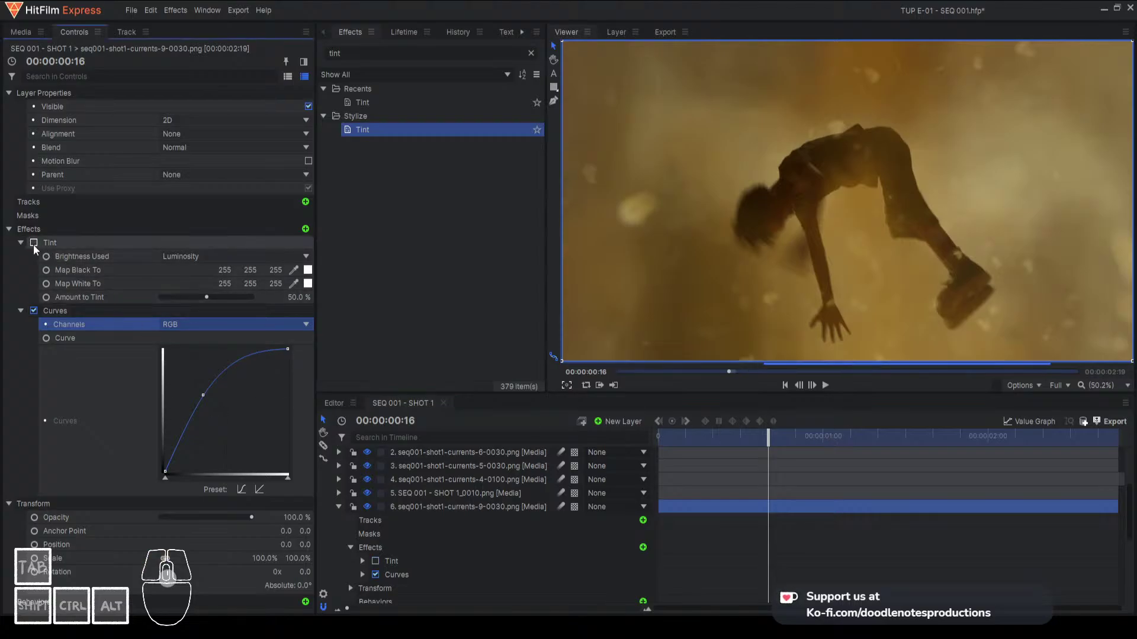
pyautogui.click(33, 243)
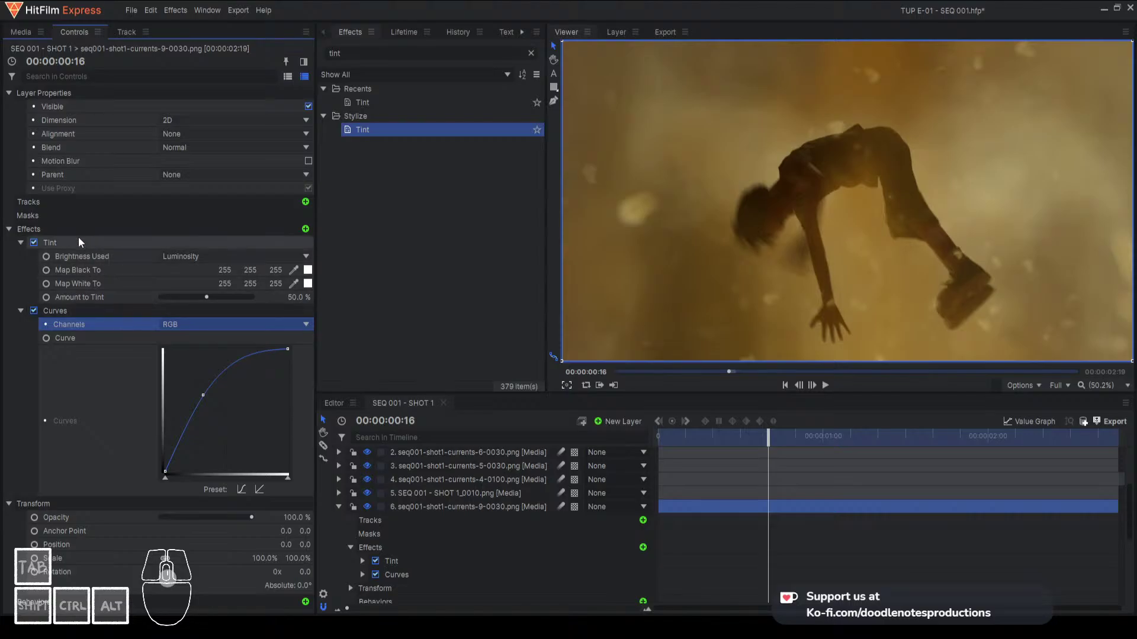
# Set the currents-9 layer's blend mode to Screen and move the raised point of its Curves Red channel toward the highlights
pyautogui.click(463, 505)
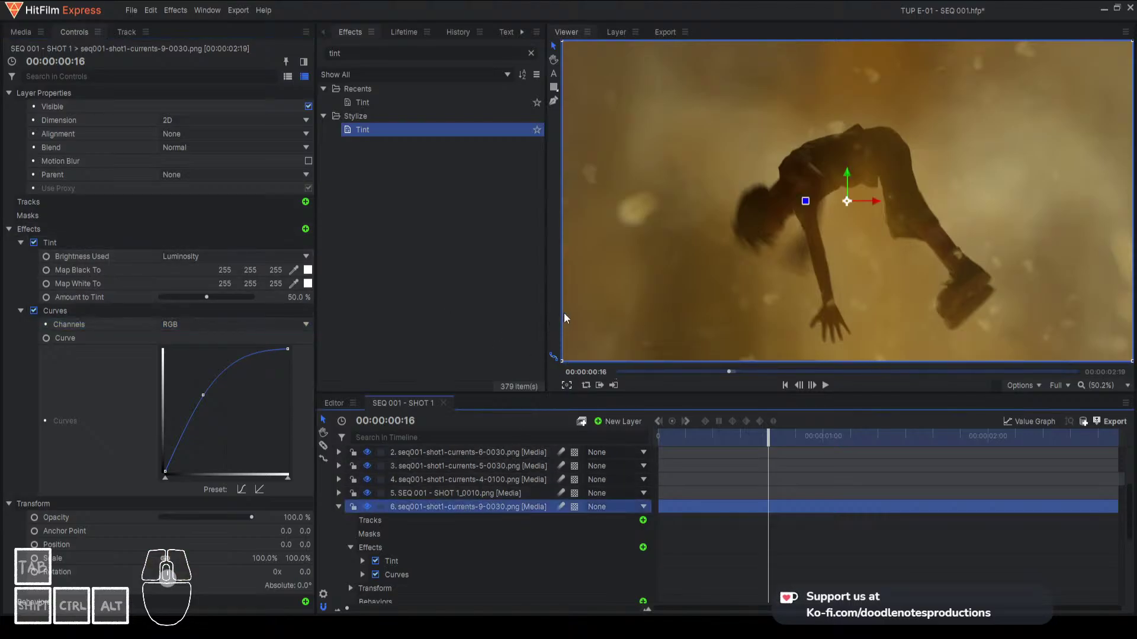
pyautogui.click(642, 519)
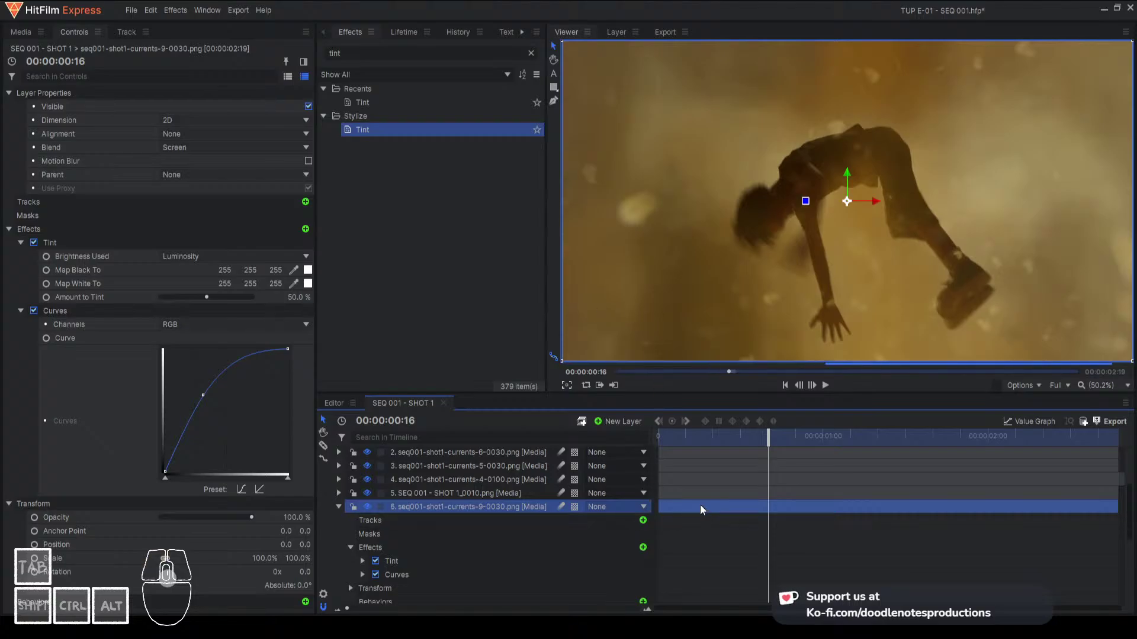
pyautogui.click(198, 326)
pyautogui.click(196, 345)
pyautogui.moveTo(193, 416); pyautogui.dragTo(236, 370)
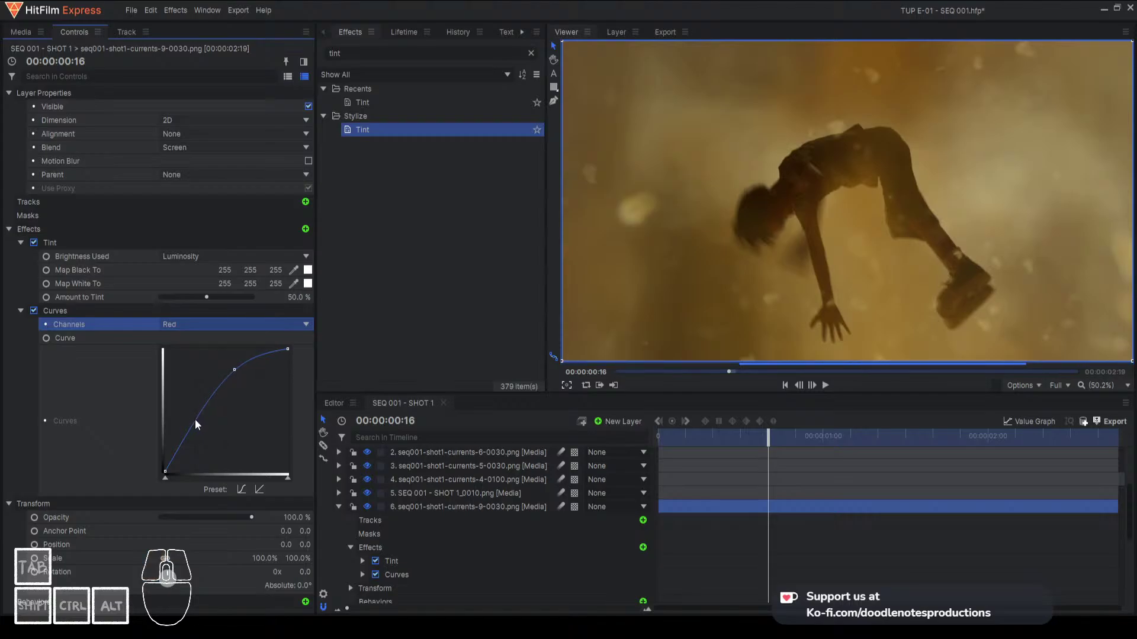
# Try the currents-9 layer without Tint by deleting the effect, and preview frames 00:00:00:06, 00:00:00:16 and 00:00:00:21
pyautogui.click(37, 242)
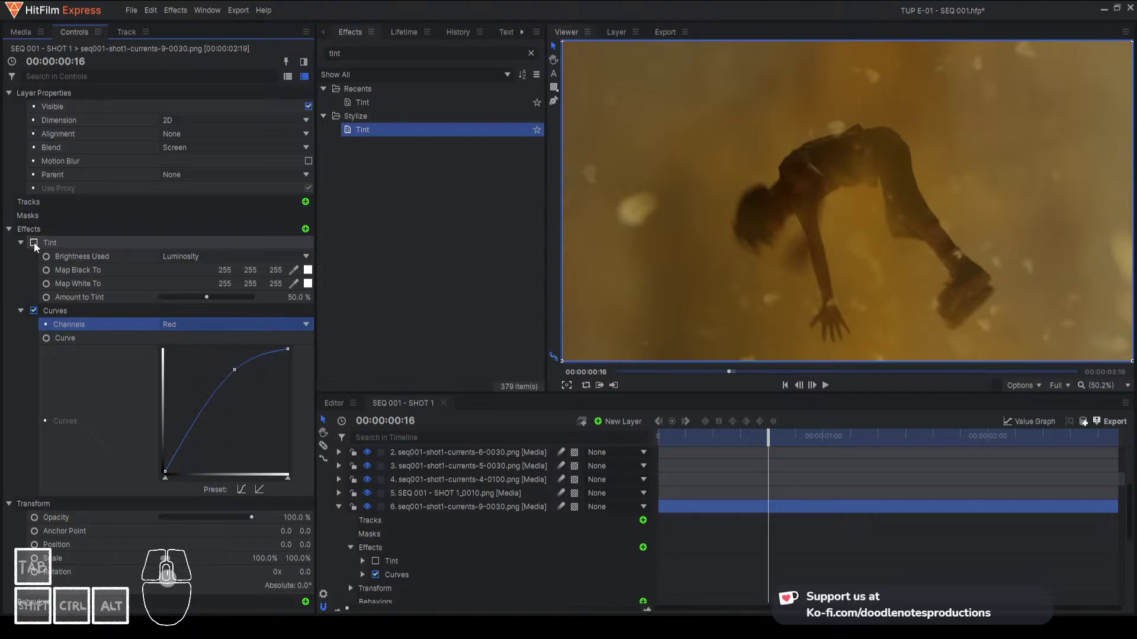
pyautogui.click(51, 245)
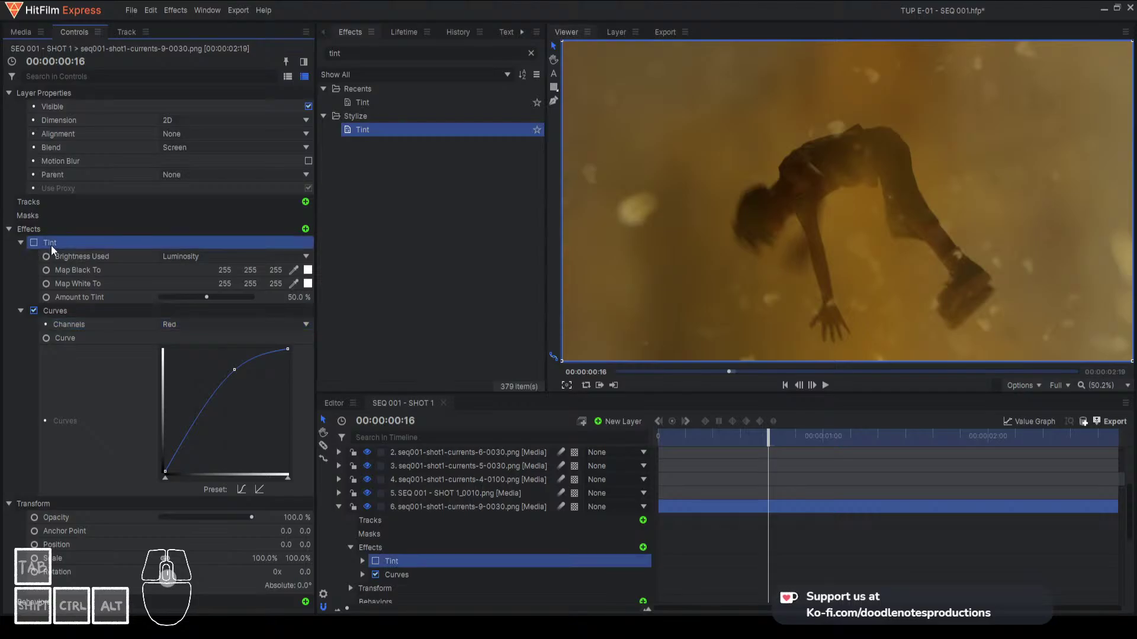
pyautogui.press('Delete')
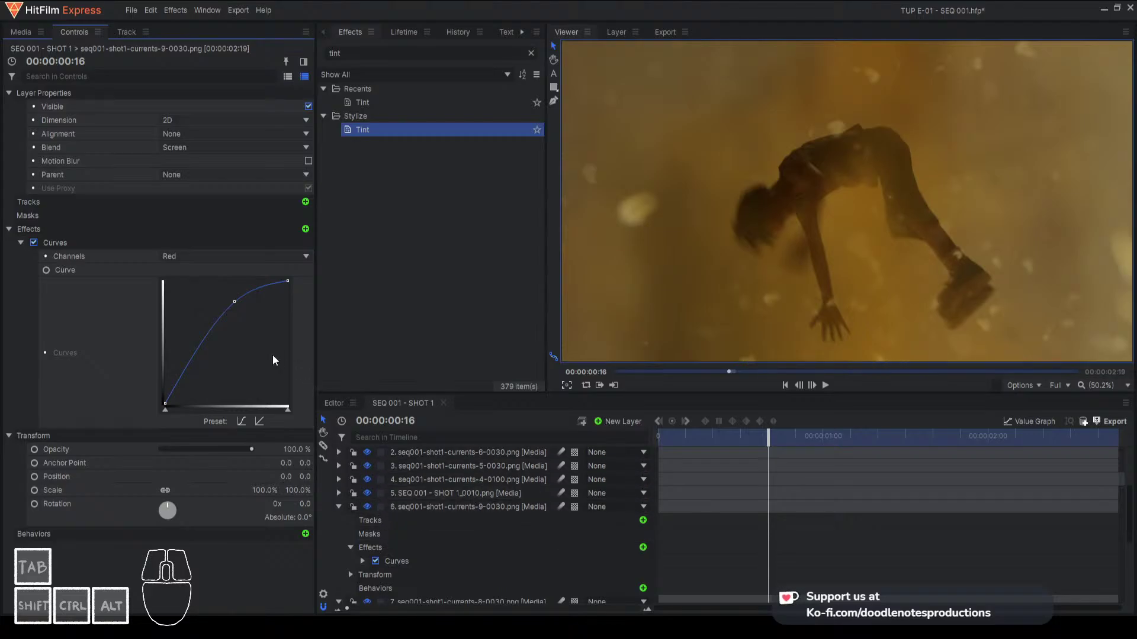
pyautogui.click(700, 437)
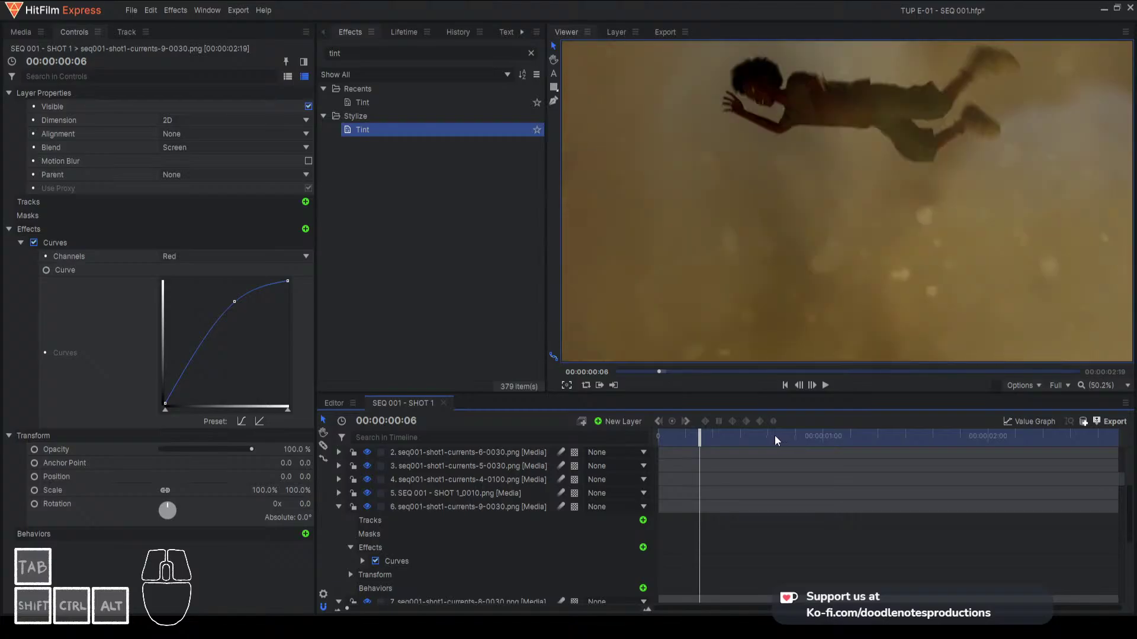
pyautogui.moveTo(770, 436); pyautogui.dragTo(765, 435)
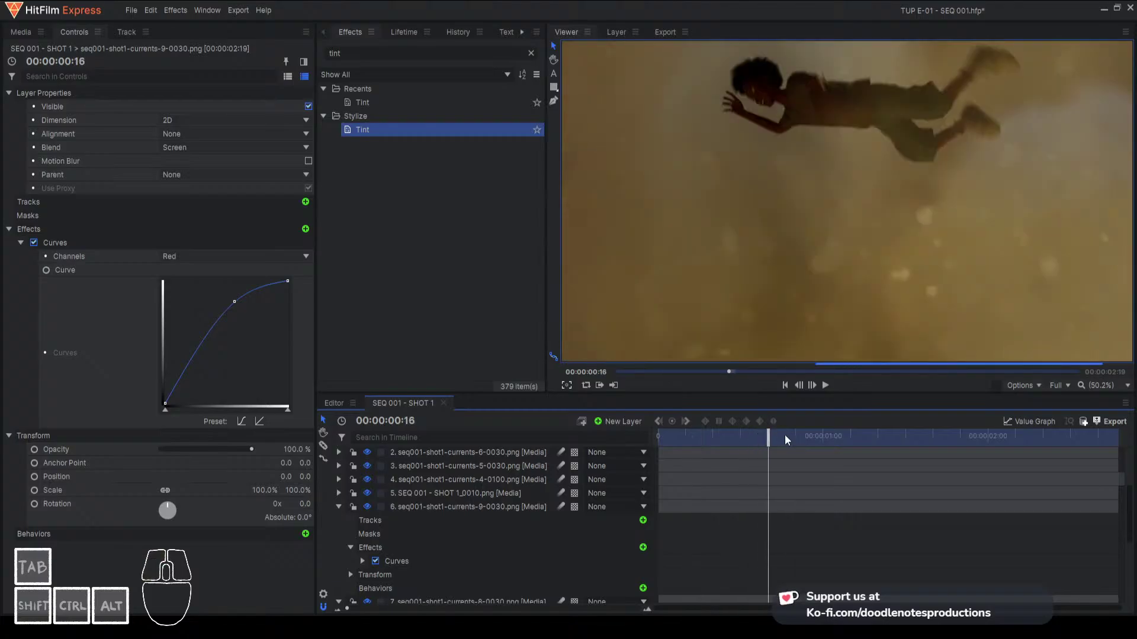
pyautogui.click(799, 439)
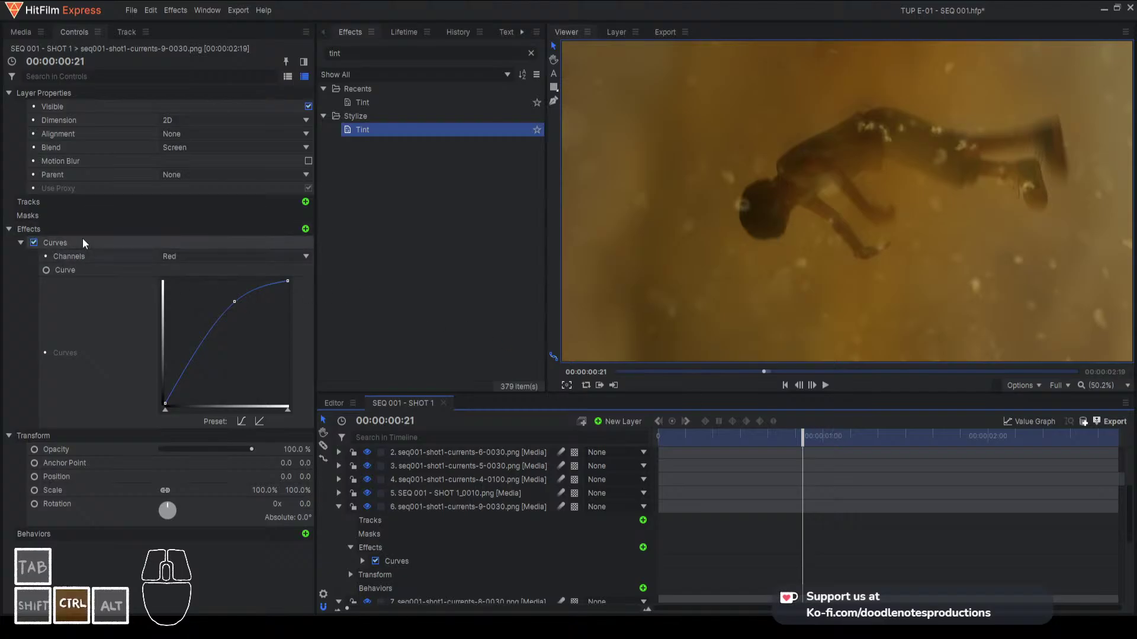
# Undo the Tint deletion, re-enable the effect, and compare frame 00:00:00:15 with Tint off and on
pyautogui.hotkey('ctrl', 'z')
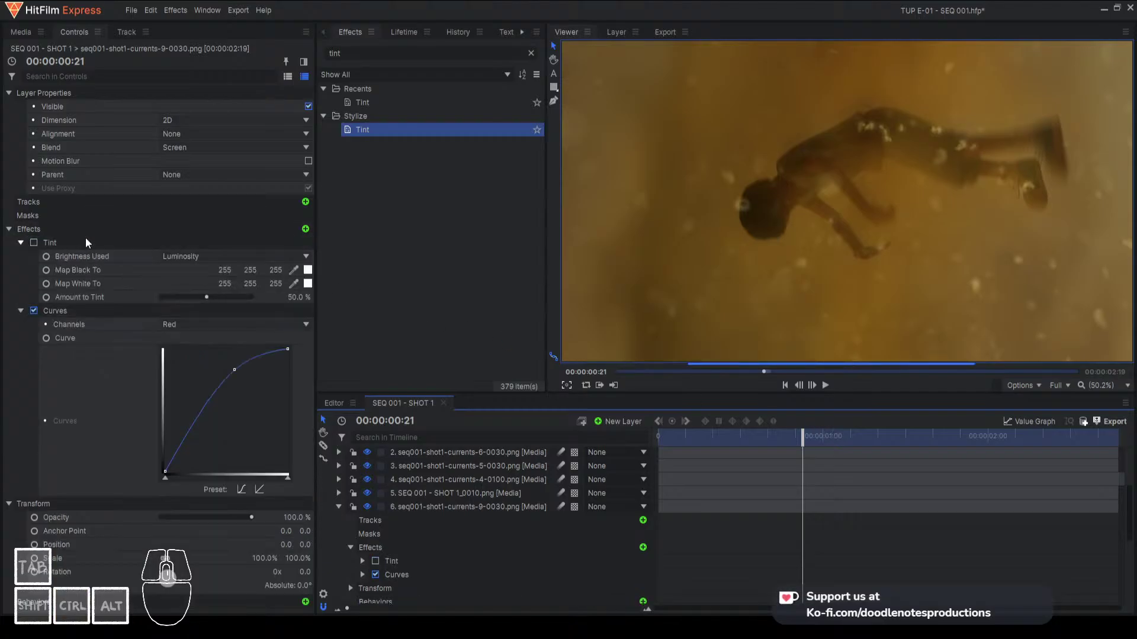
pyautogui.click(33, 243)
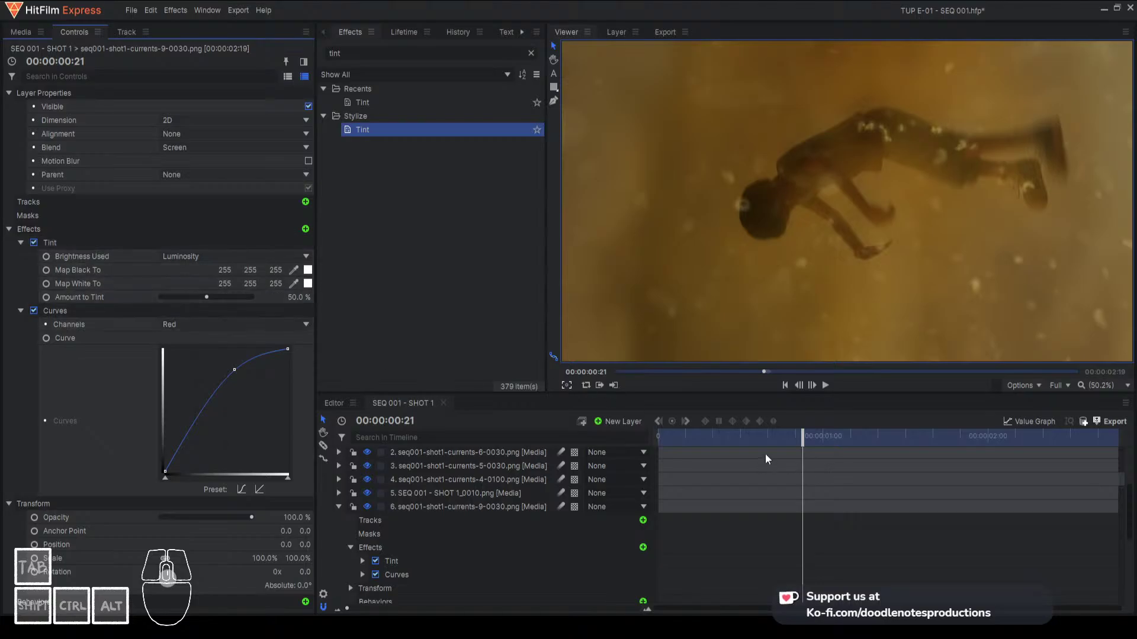
pyautogui.click(754, 438)
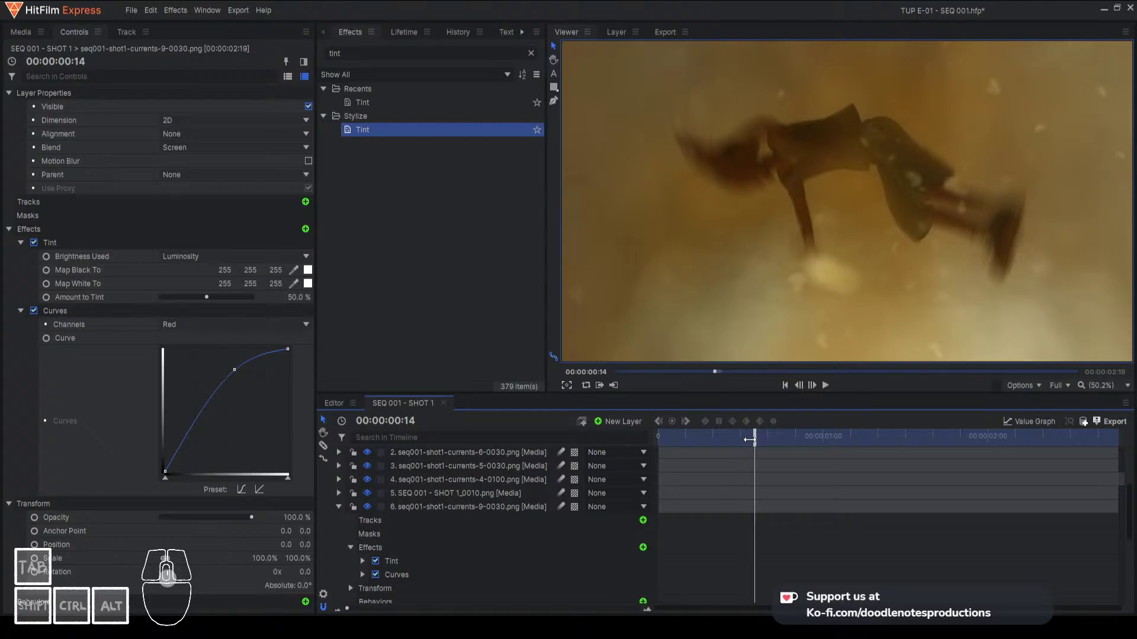
pyautogui.moveTo(758, 438); pyautogui.dragTo(763, 438)
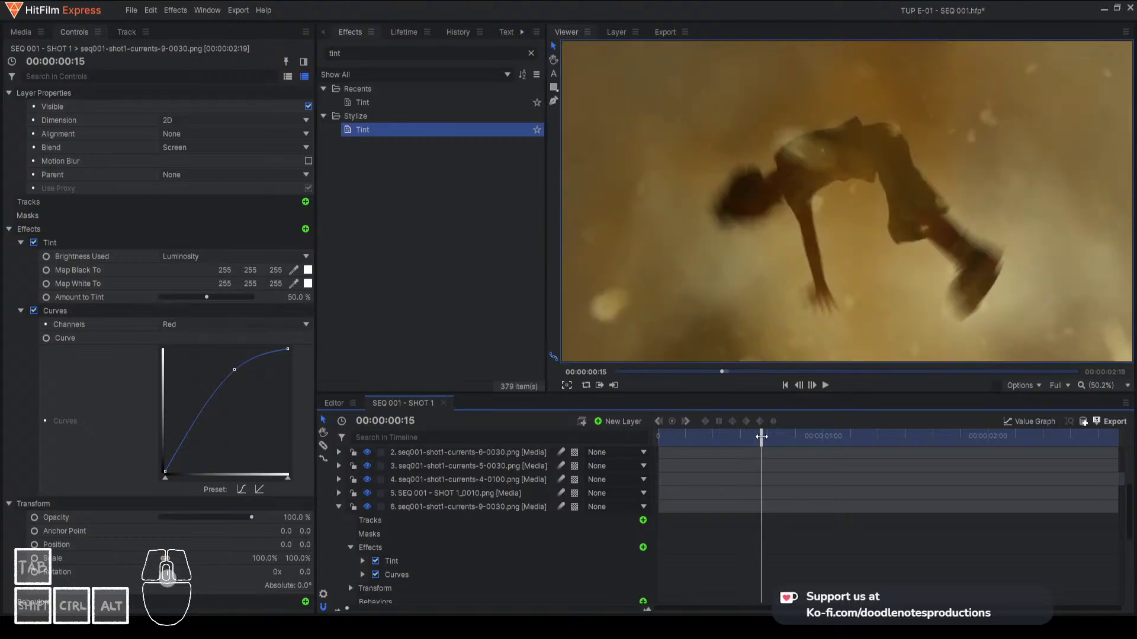
pyautogui.click(35, 244)
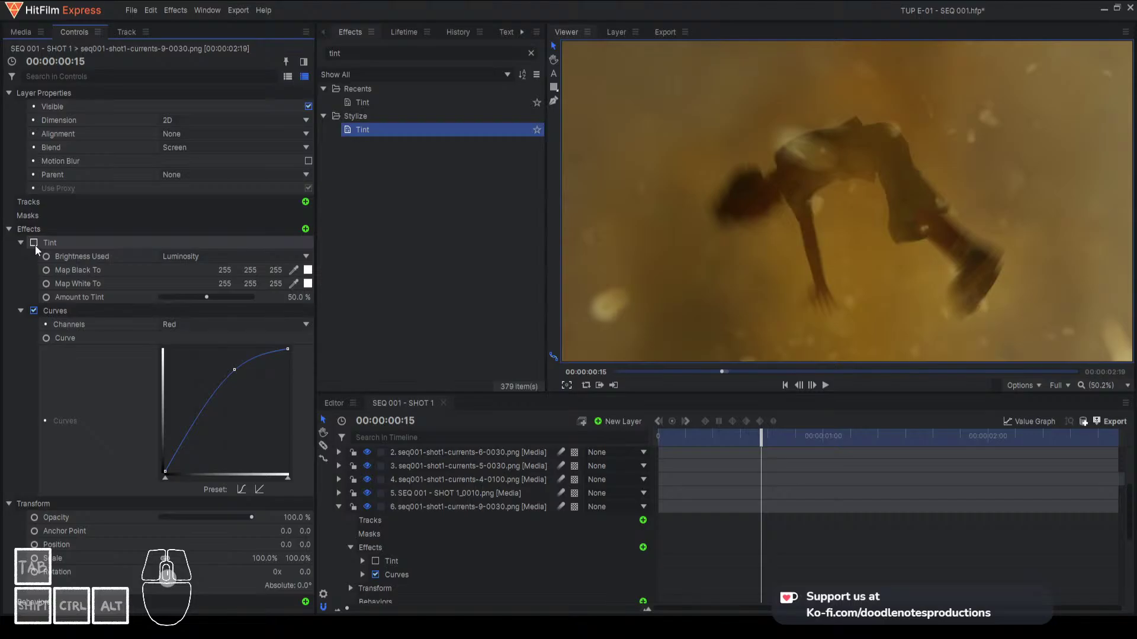
pyautogui.click(34, 244)
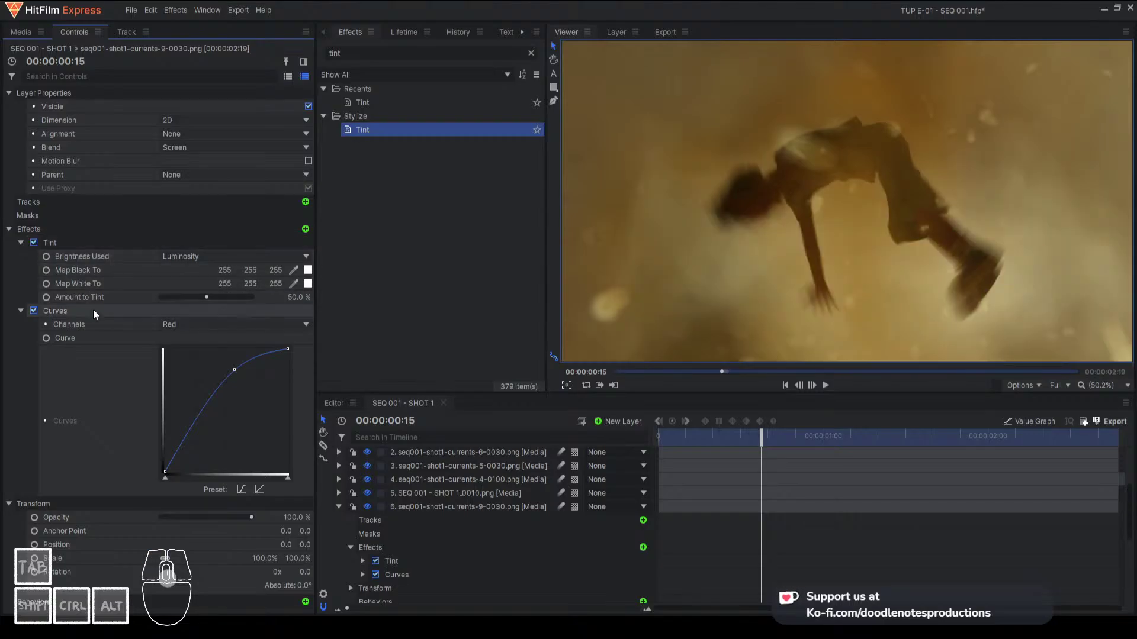
# Try reordering the Curves and Tint effects on the currents-9 layer, and collapse the Tint settings
pyautogui.click(94, 312)
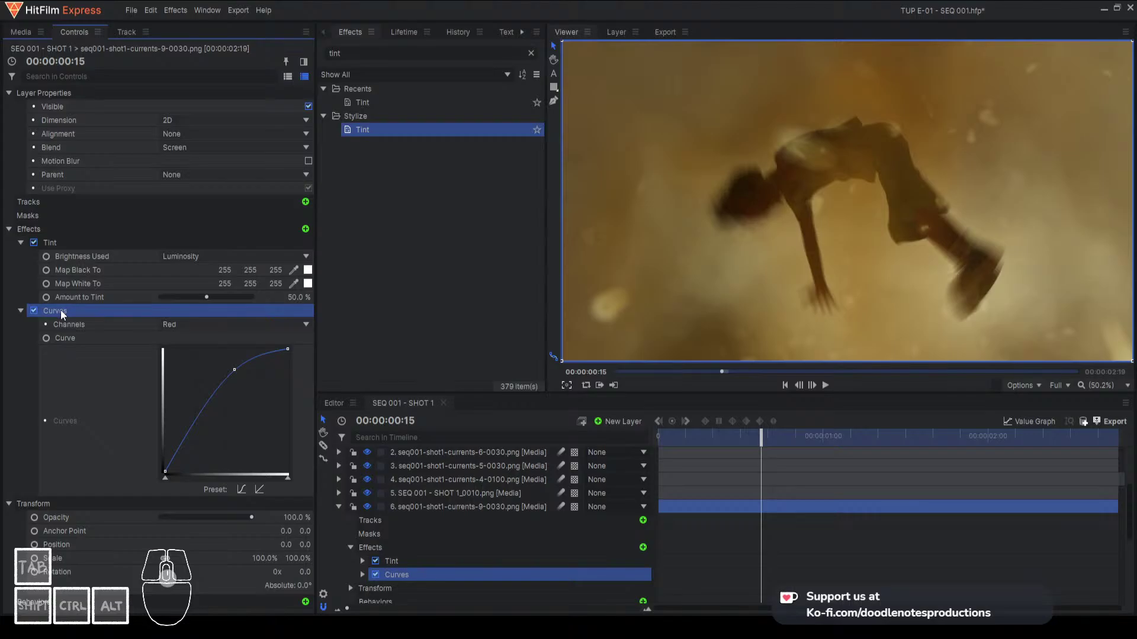
pyautogui.moveTo(60, 310); pyautogui.dragTo(87, 441)
pyautogui.click(21, 436)
pyautogui.click(72, 243)
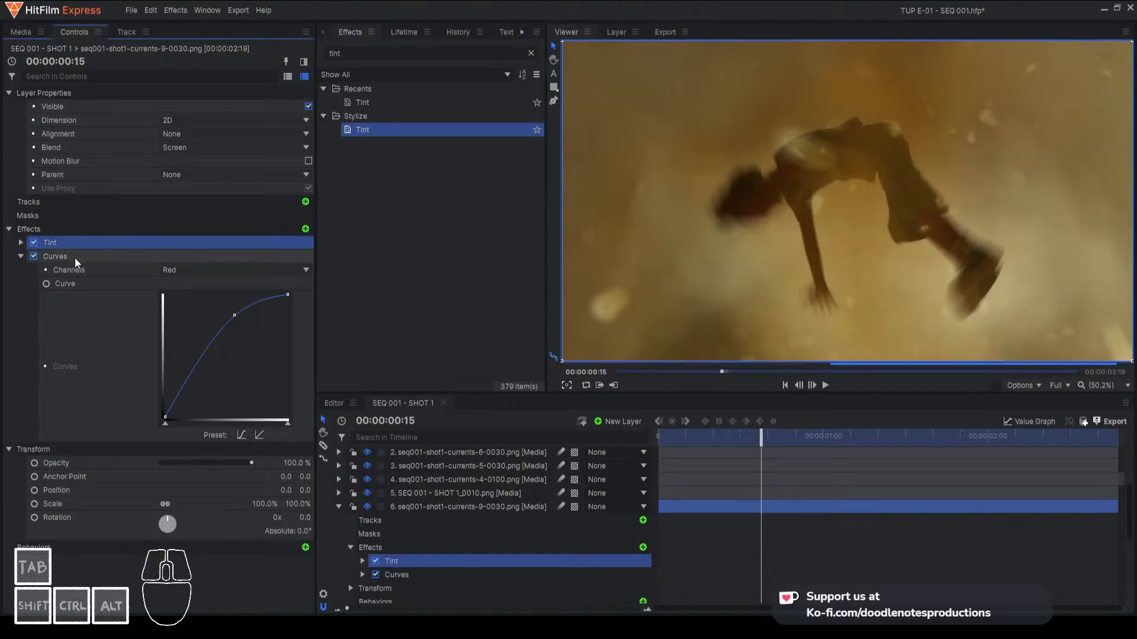
pyautogui.click(77, 259)
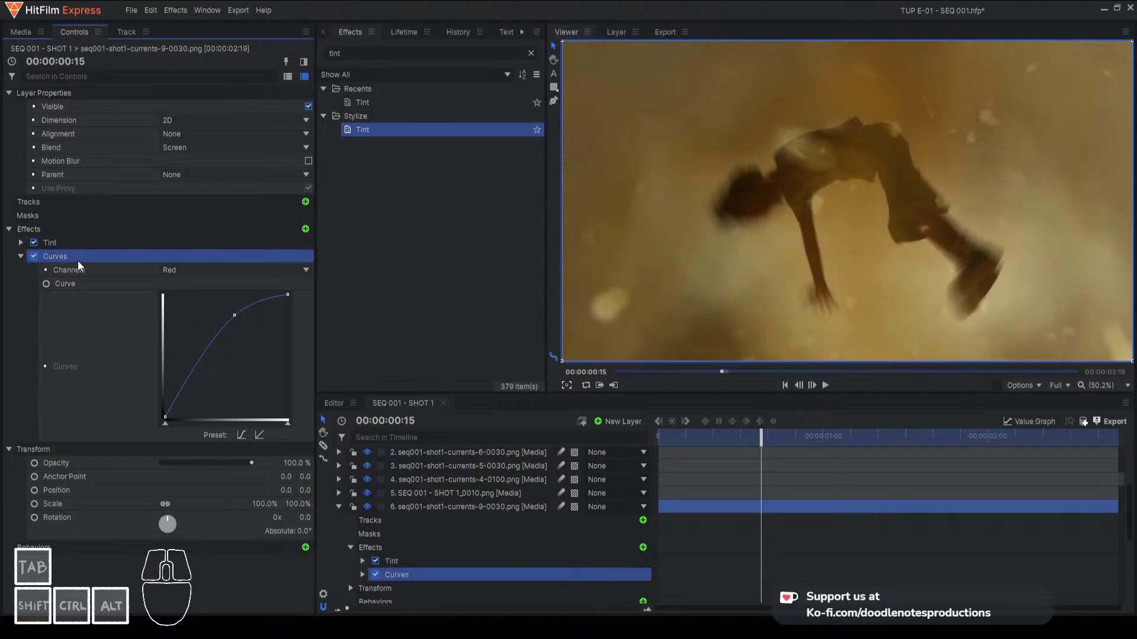
# Switch the currents-9 layer's Curves to the RGB channel and lower its midtone point slightly below the diagonal
pyautogui.click(198, 271)
pyautogui.click(195, 288)
pyautogui.moveTo(205, 341); pyautogui.dragTo(209, 356)
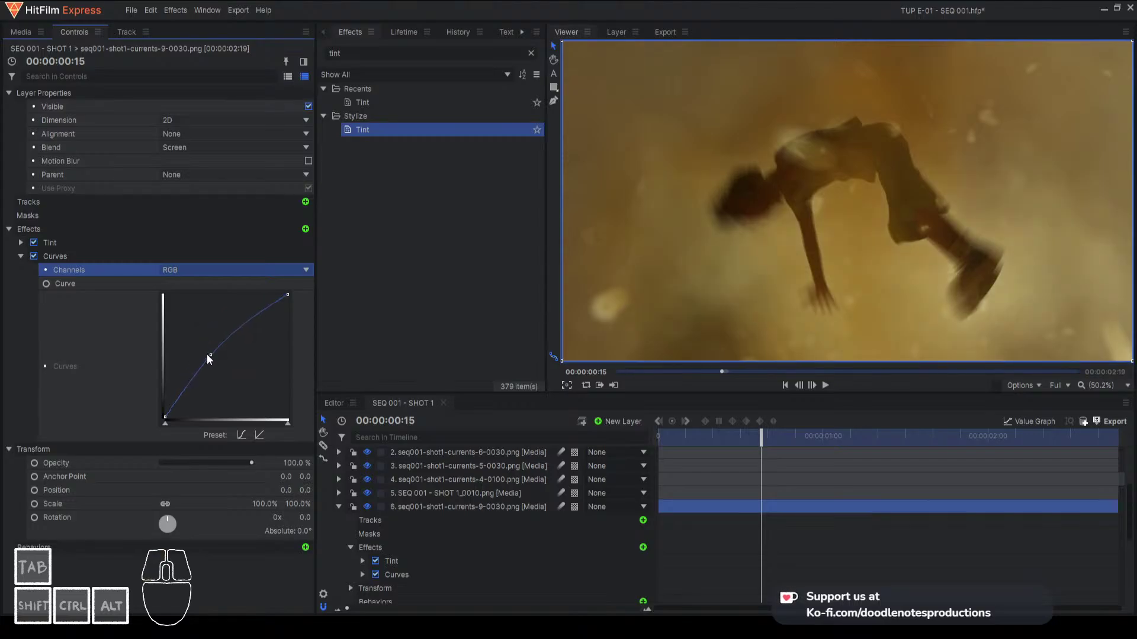
pyautogui.moveTo(210, 355); pyautogui.dragTo(215, 371)
pyautogui.moveTo(212, 368); pyautogui.dragTo(218, 381)
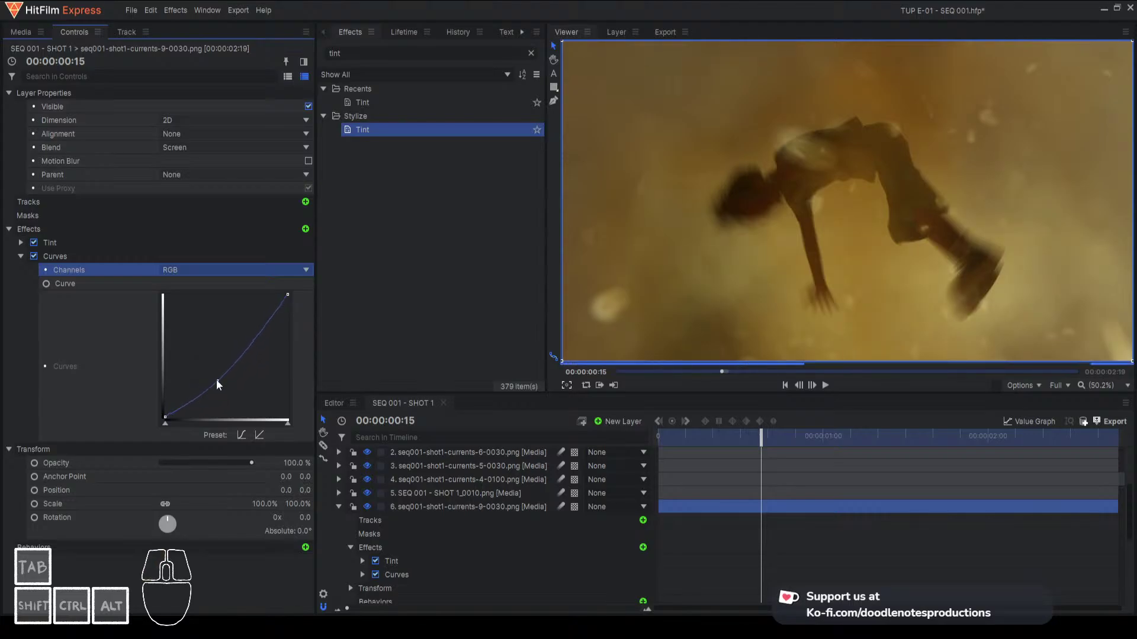
pyautogui.moveTo(217, 380); pyautogui.dragTo(215, 376)
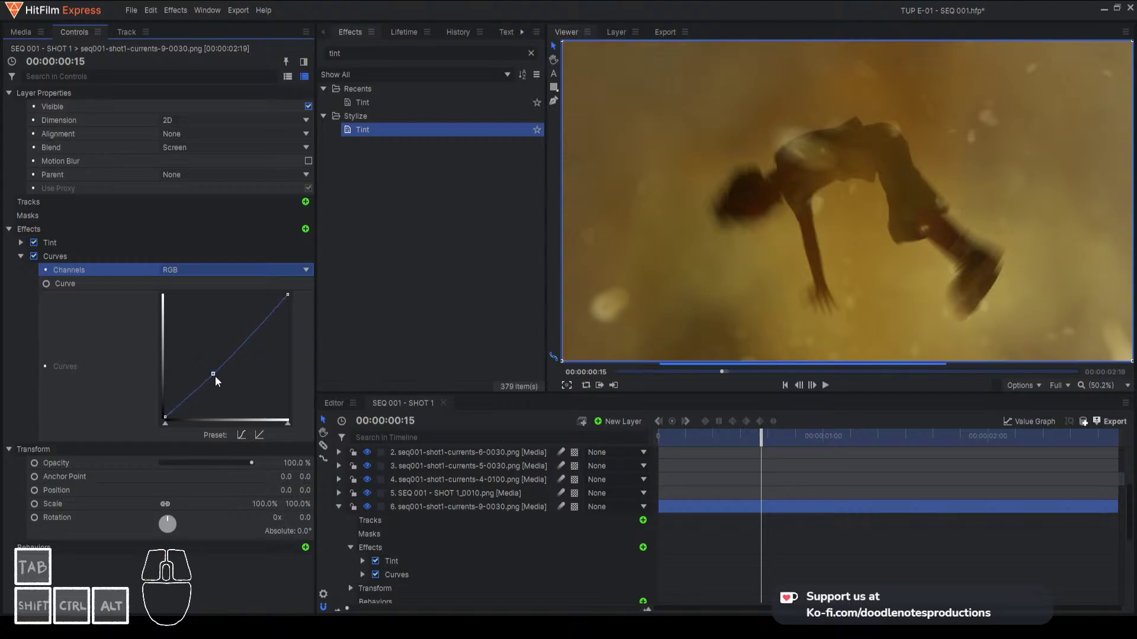
# Switch the Curves to the Red channel and shift its raised point toward the shadows for a steeper lift
pyautogui.click(206, 272)
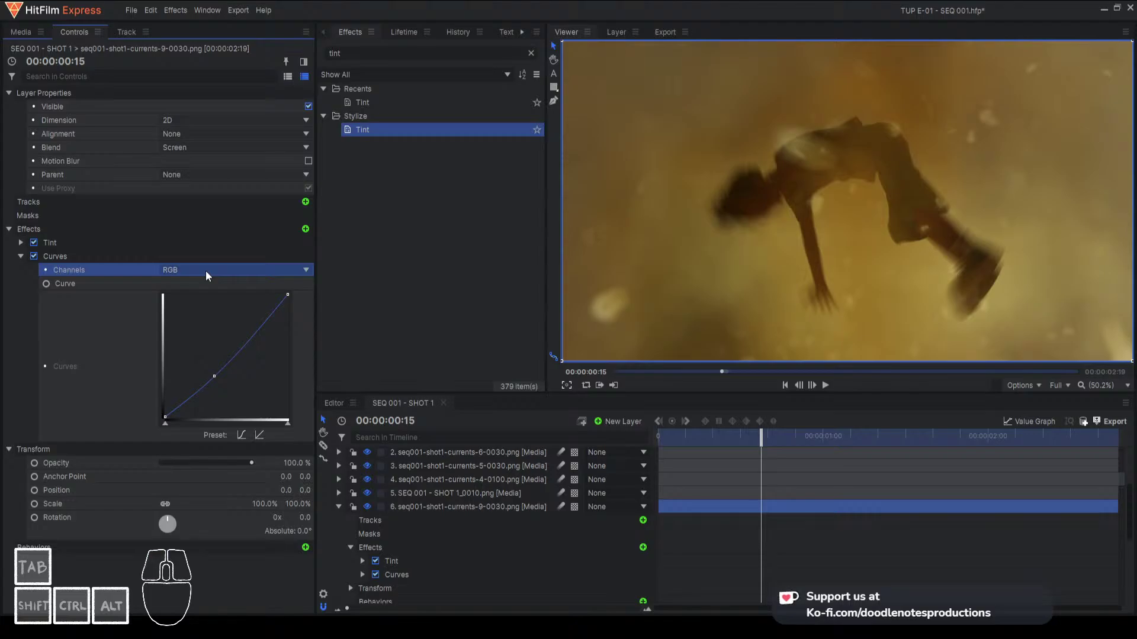
pyautogui.click(193, 311)
pyautogui.moveTo(233, 319); pyautogui.dragTo(201, 339)
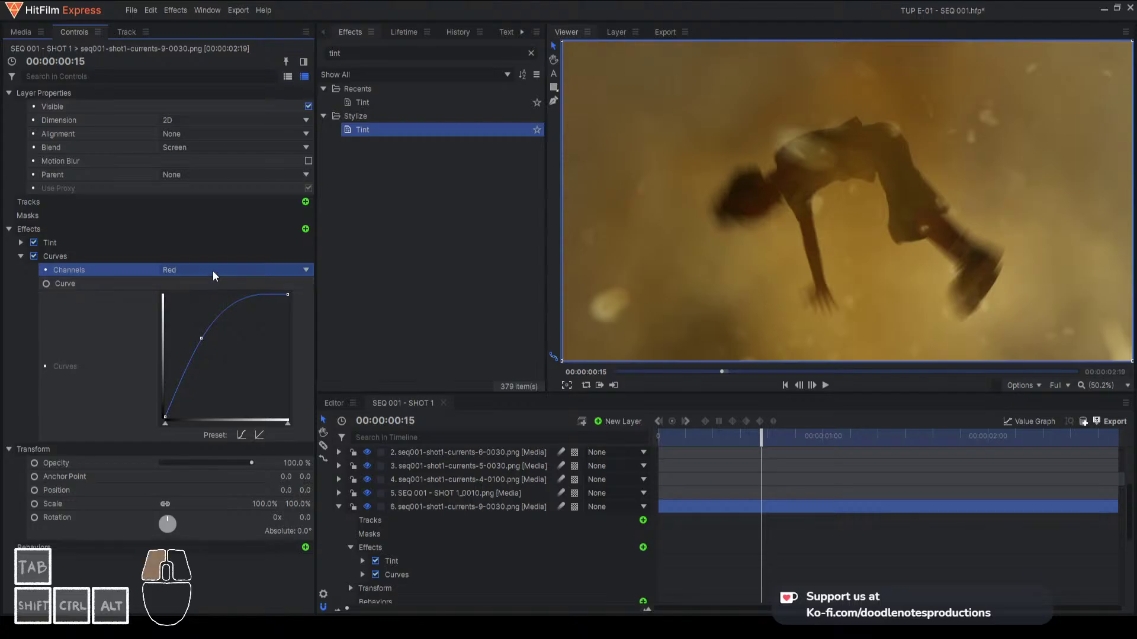
# Lower the midtone point of the Curves Blue channel and preview frames between 00:00:00:05 and 00:00:01:01
pyautogui.click(202, 326)
pyautogui.moveTo(221, 376); pyautogui.dragTo(228, 391)
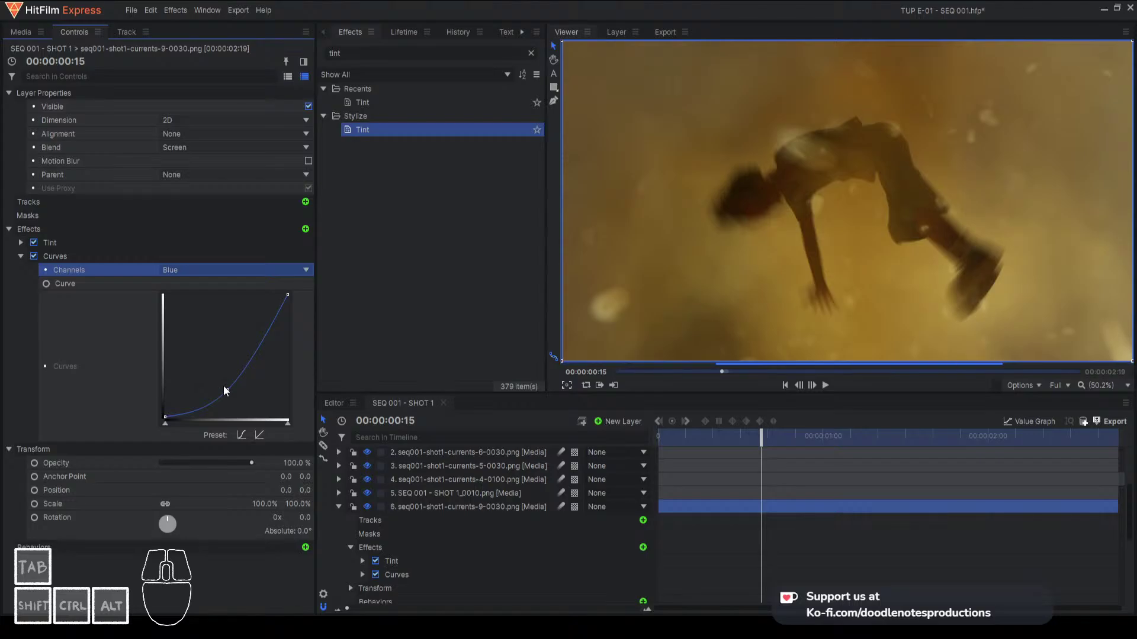
pyautogui.click(830, 434)
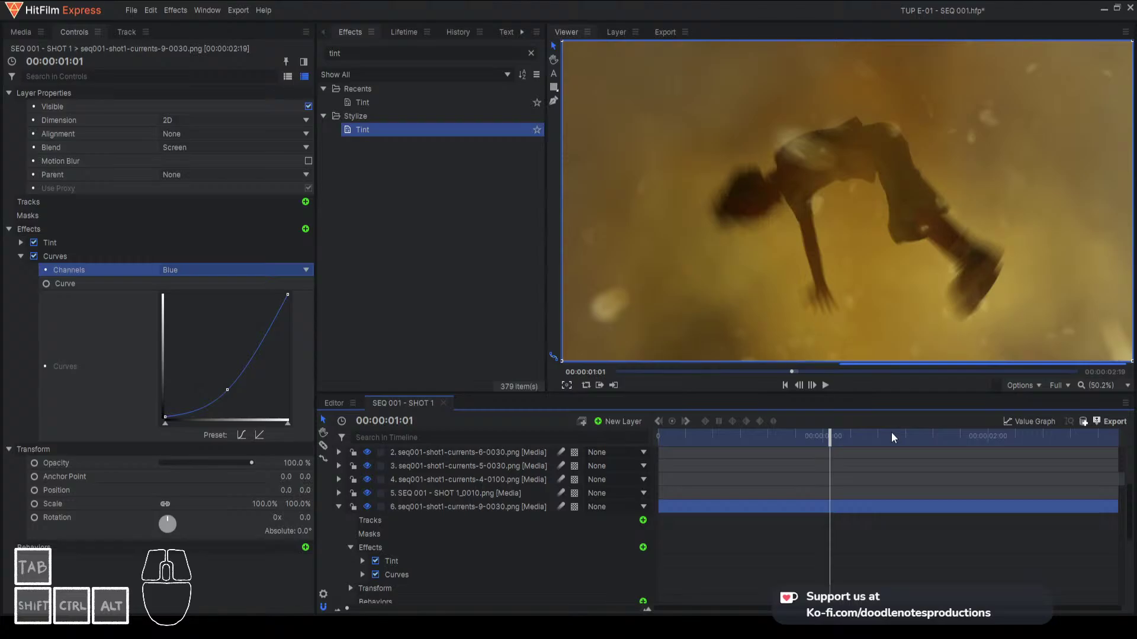
pyautogui.click(693, 436)
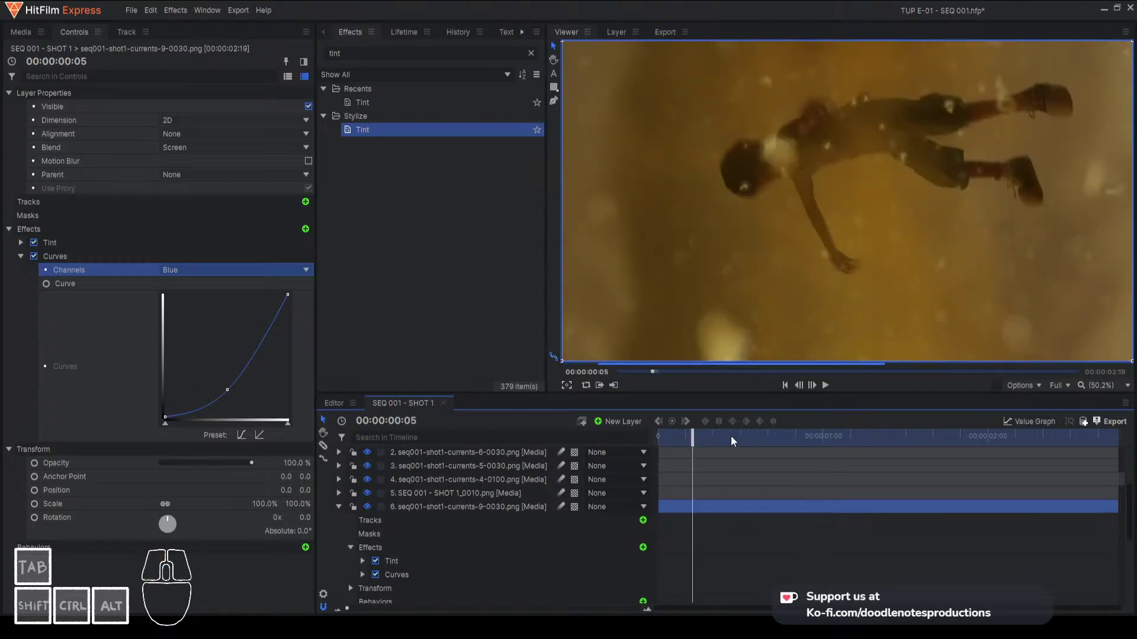
pyautogui.click(732, 436)
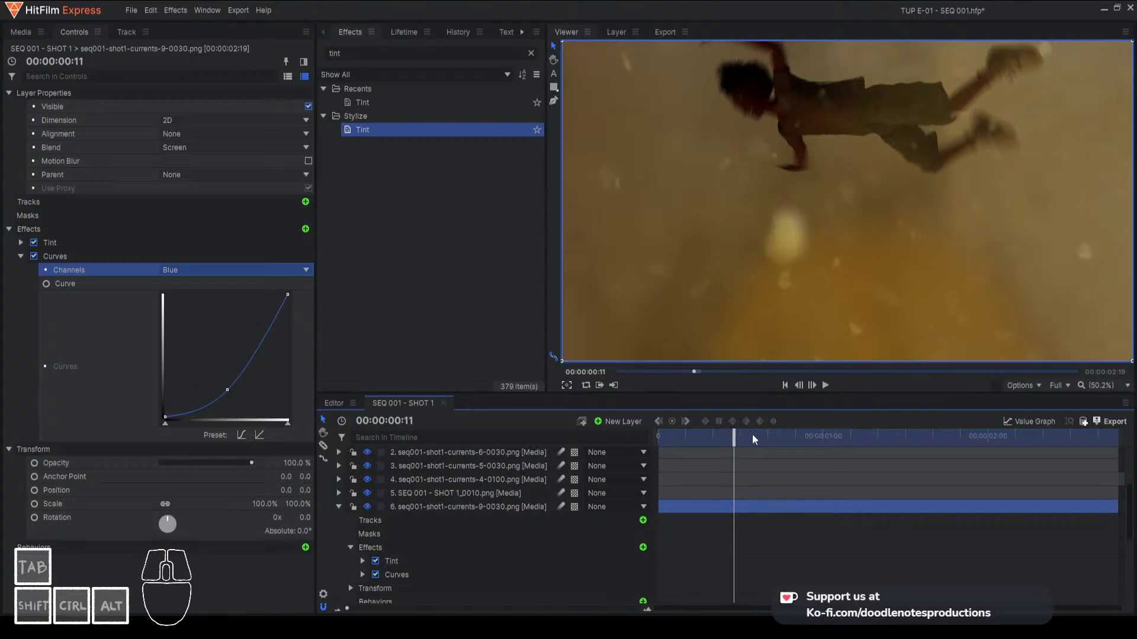
pyautogui.moveTo(735, 438); pyautogui.dragTo(749, 438)
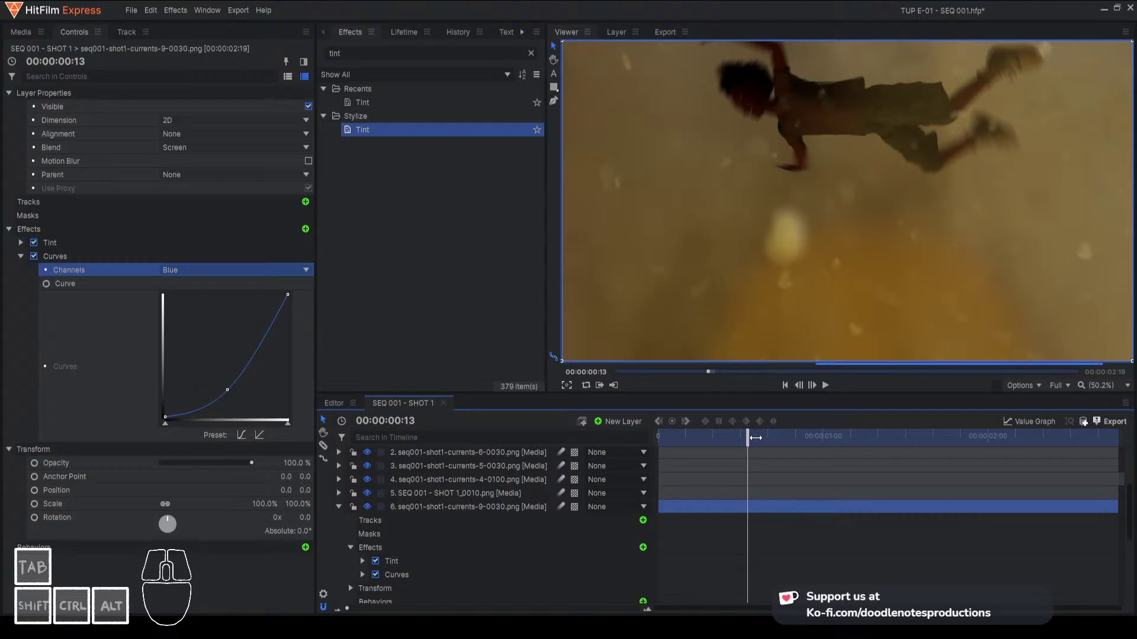
pyautogui.click(759, 437)
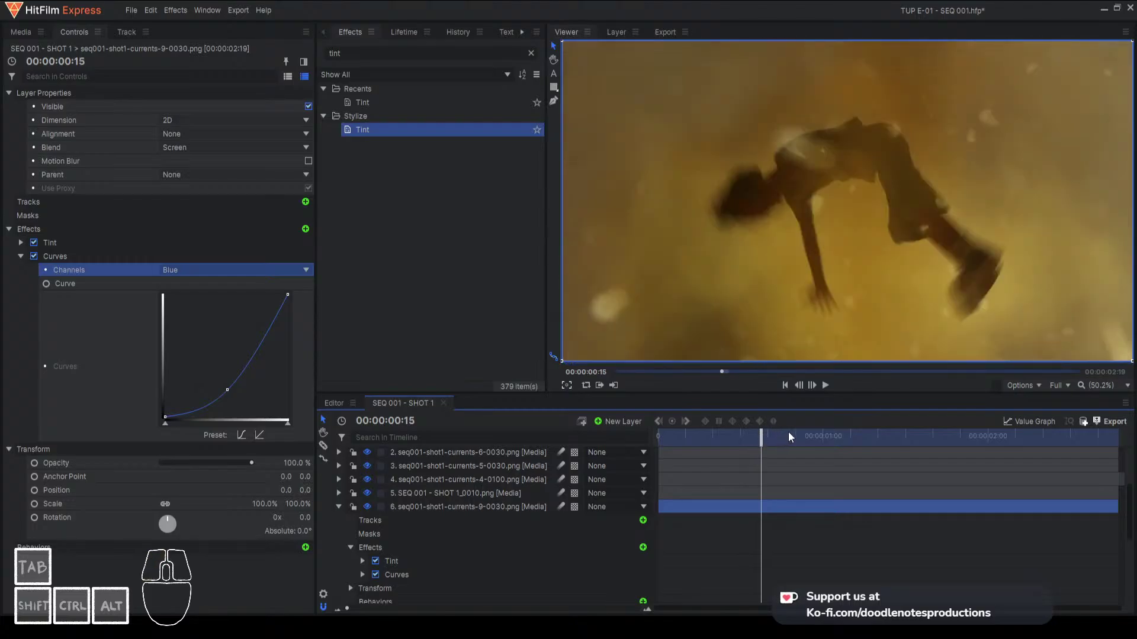
# Apply the Lens Blur effect to the currents-9 layer and check the frame at 00:00:00:21
pyautogui.click(489, 505)
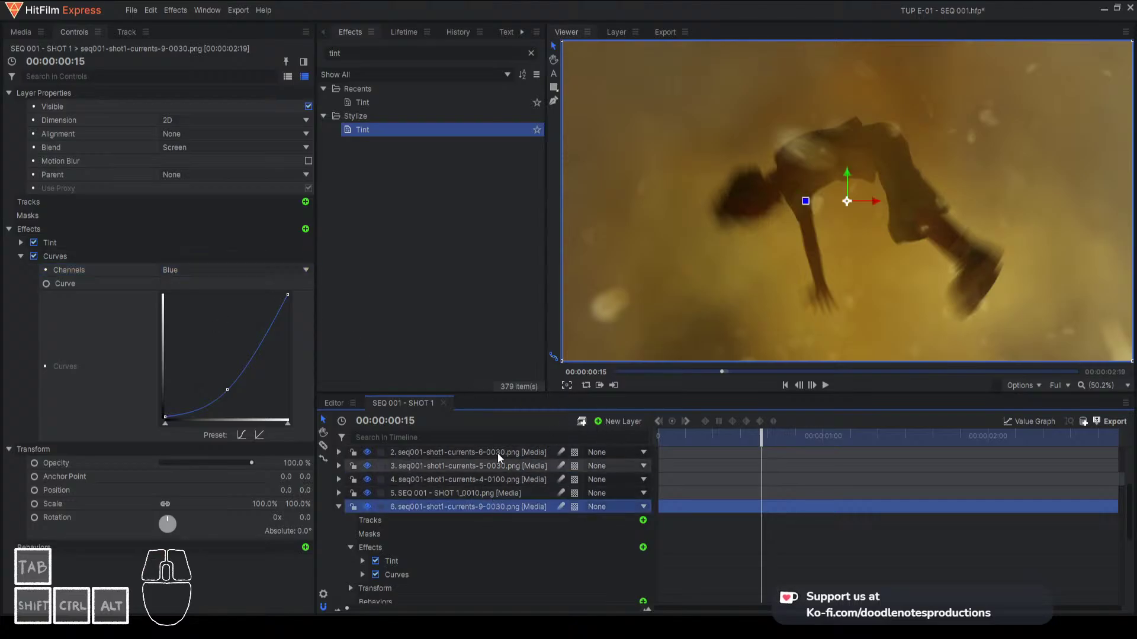
pyautogui.click(368, 53)
pyautogui.hotkey('ctrl', 'a')
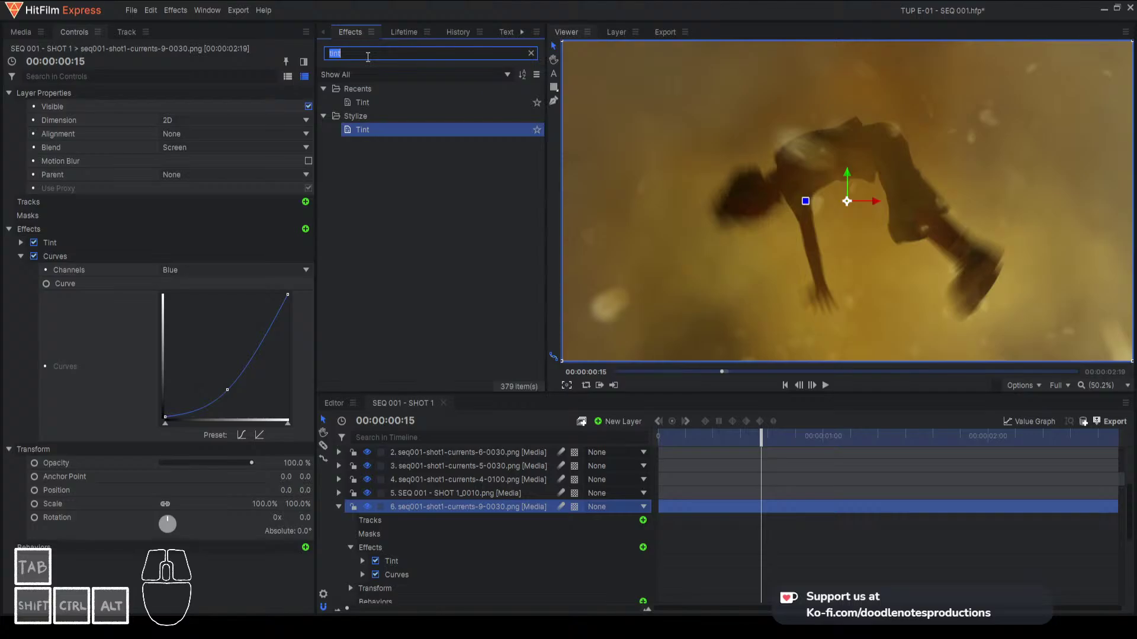
pyautogui.write('lens')
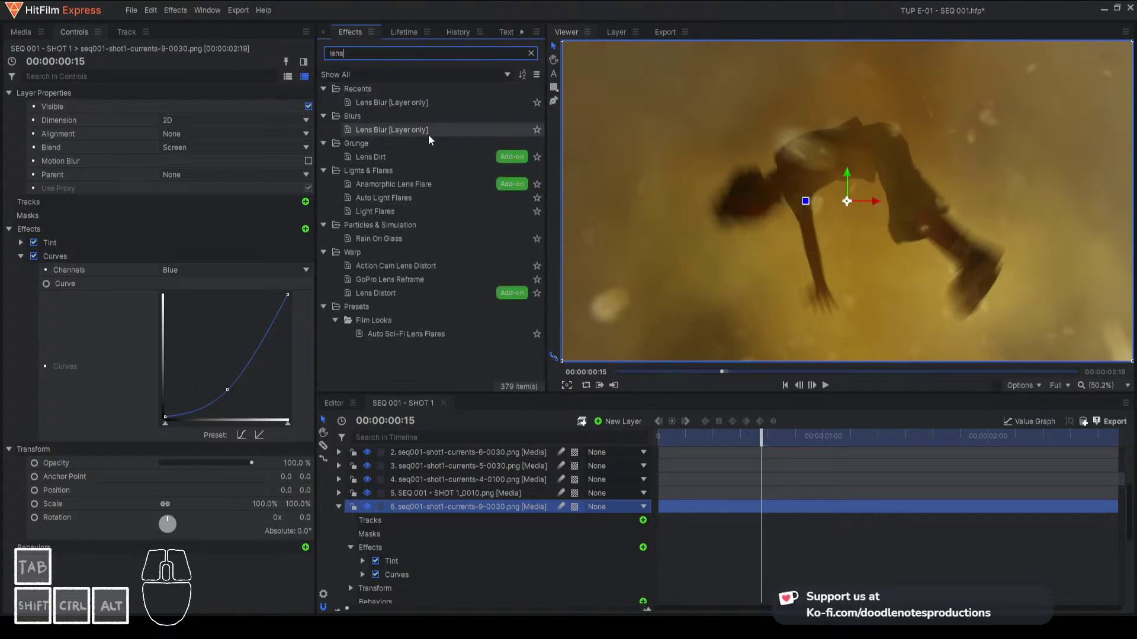
pyautogui.moveTo(390, 102); pyautogui.dragTo(468, 415)
pyautogui.moveTo(484, 515); pyautogui.dragTo(484, 506)
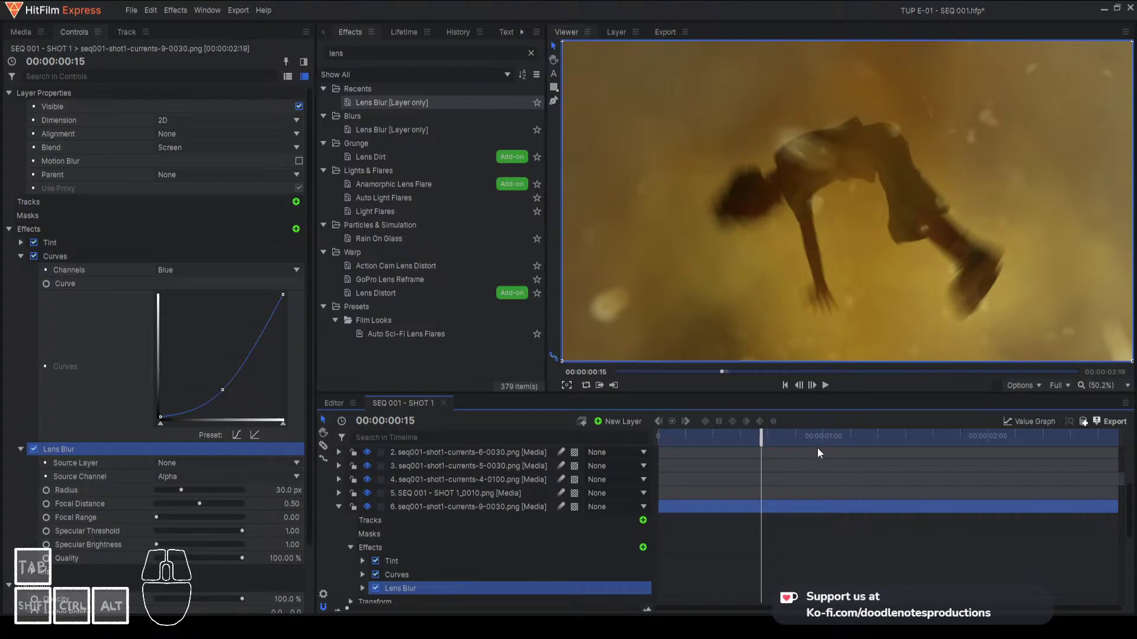
pyautogui.click(803, 442)
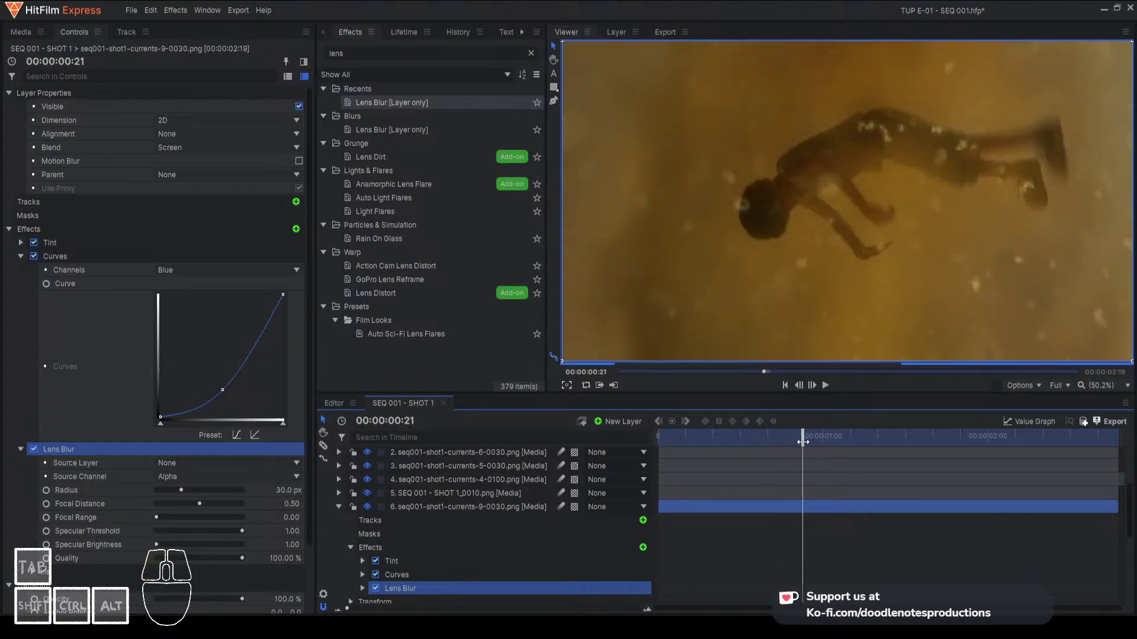
# Collapse the expanded currents-9, currents-8 and currents-7 layers in the timeline
pyautogui.click(339, 505)
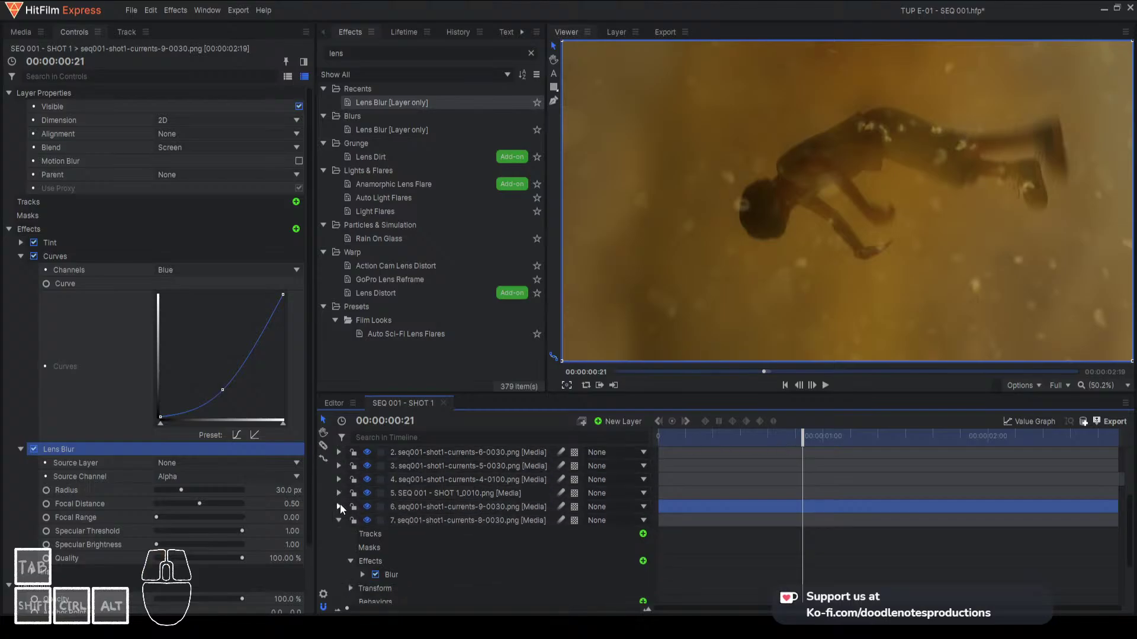
pyautogui.click(340, 521)
pyautogui.scroll(3, 355, 471)
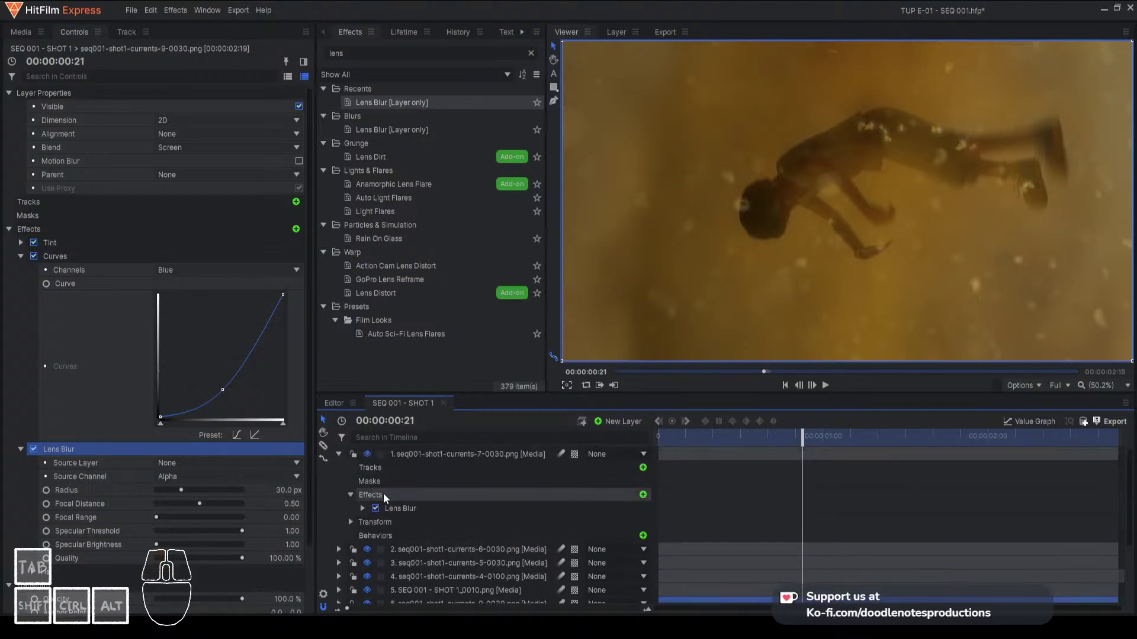
pyautogui.click(339, 455)
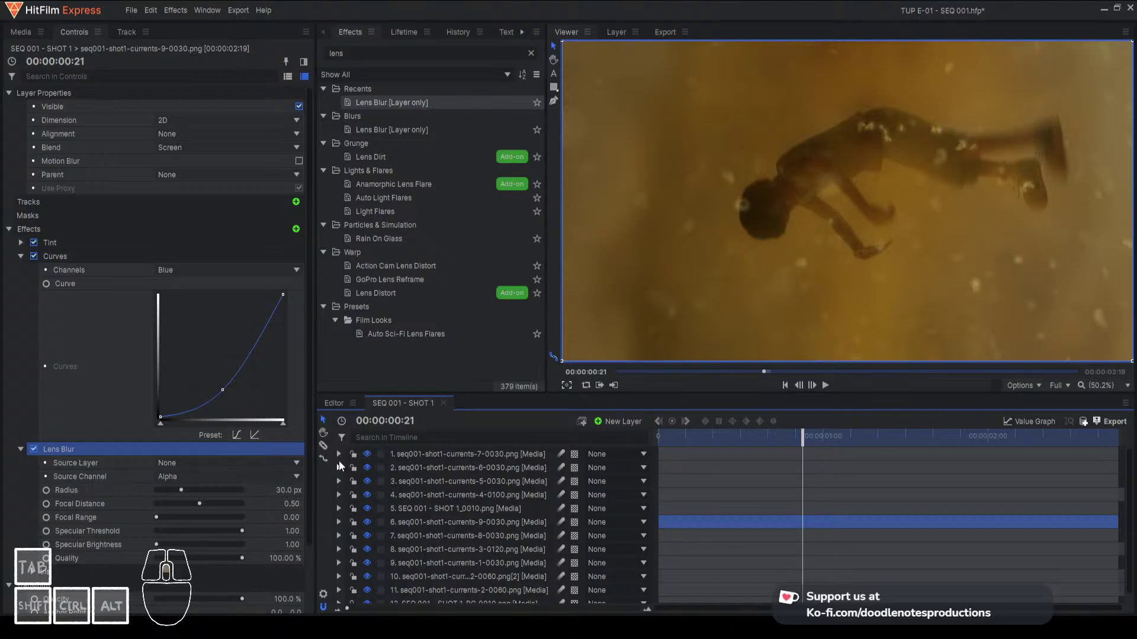
# Collapse the currents-9 layer's property groups, deselect the layer, and collapse the SHOT 1 folder in the project media
pyautogui.click(9, 94)
pyautogui.click(9, 133)
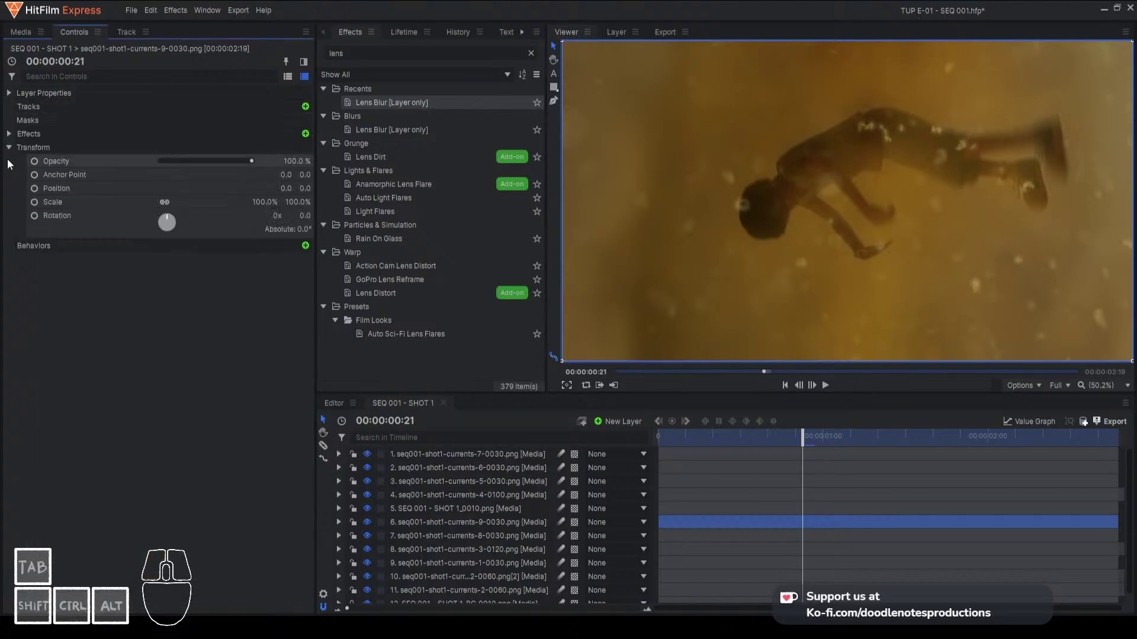
pyautogui.click(9, 148)
pyautogui.click(76, 256)
pyautogui.click(27, 33)
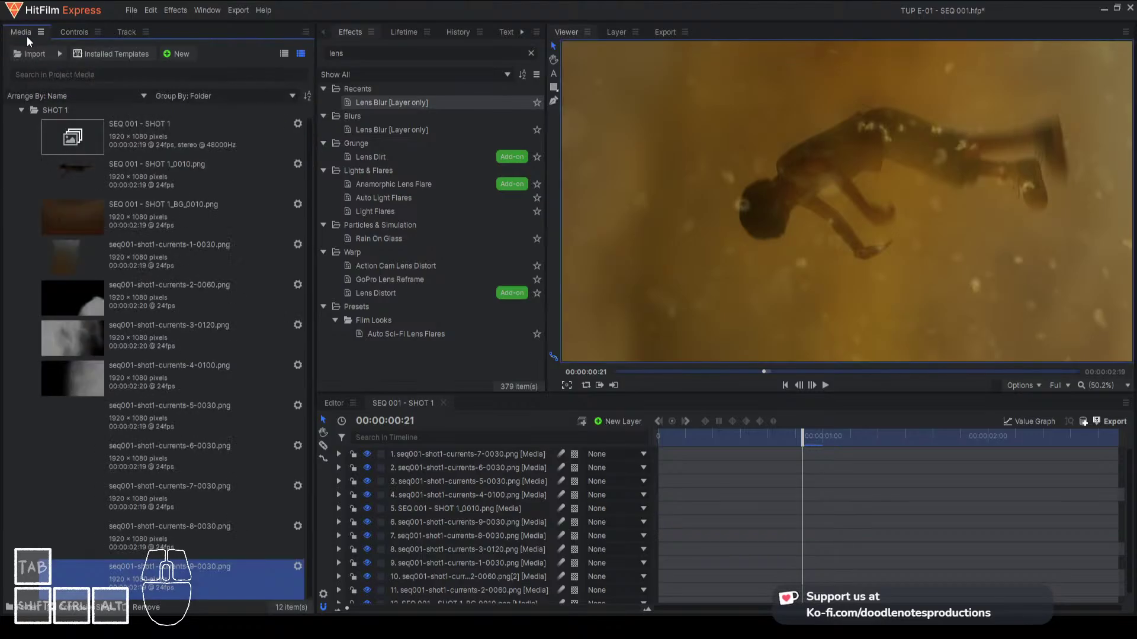
pyautogui.click(20, 112)
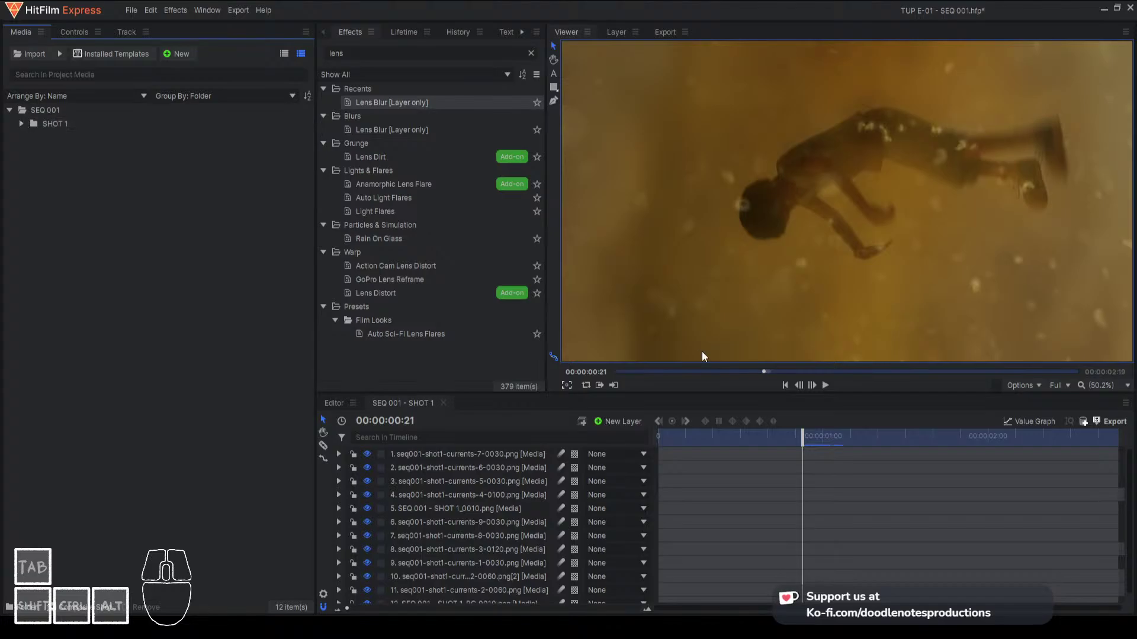
# Move the playhead to 00:00:00:07, add a Grade layer above all layers, and rename it Color Grade
pyautogui.moveTo(732, 441); pyautogui.dragTo(706, 437)
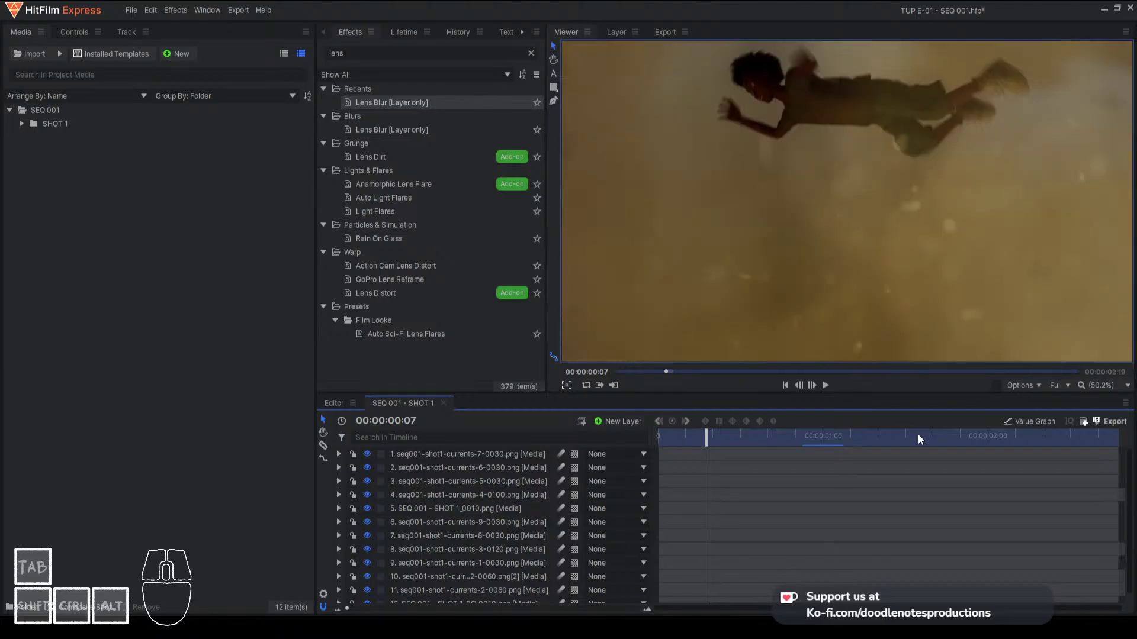
pyautogui.click(207, 353)
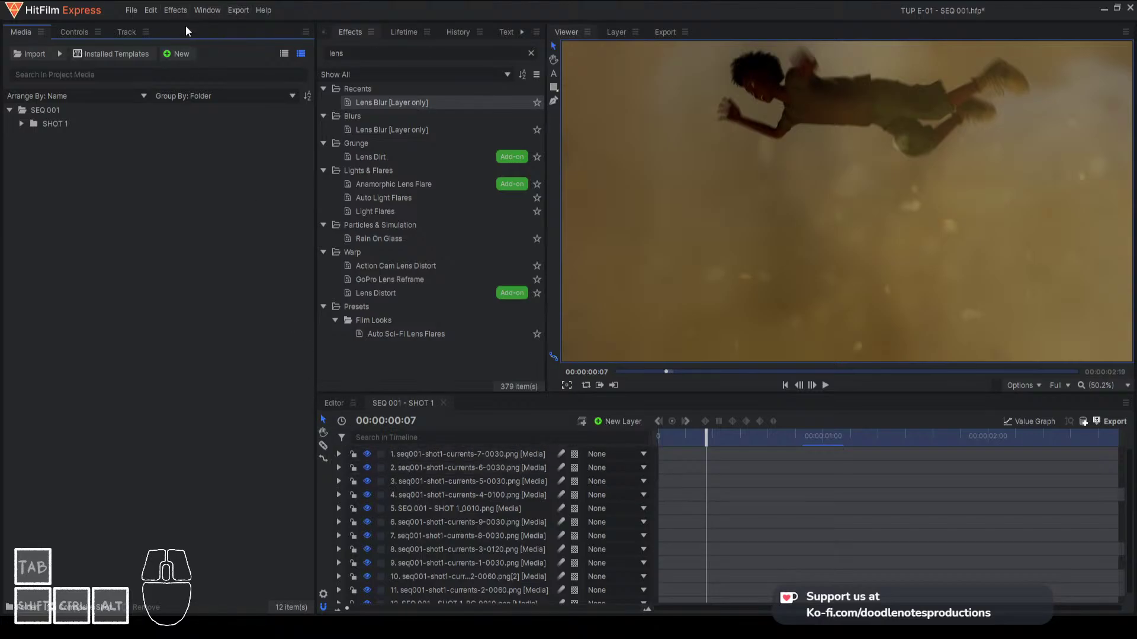
pyautogui.click(602, 424)
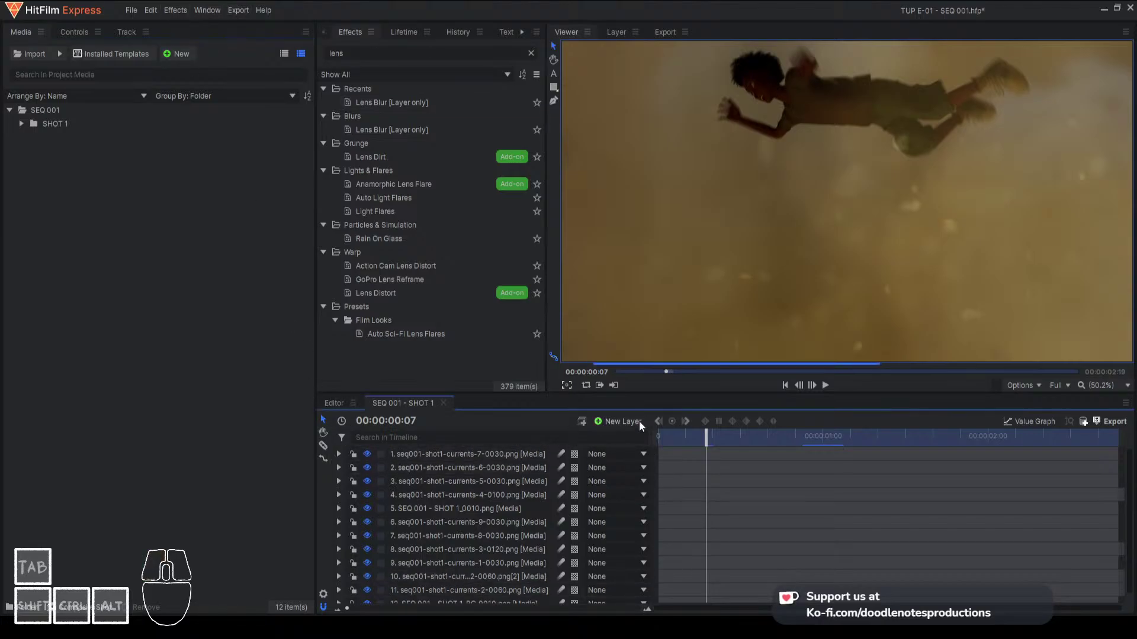
pyautogui.click(612, 457)
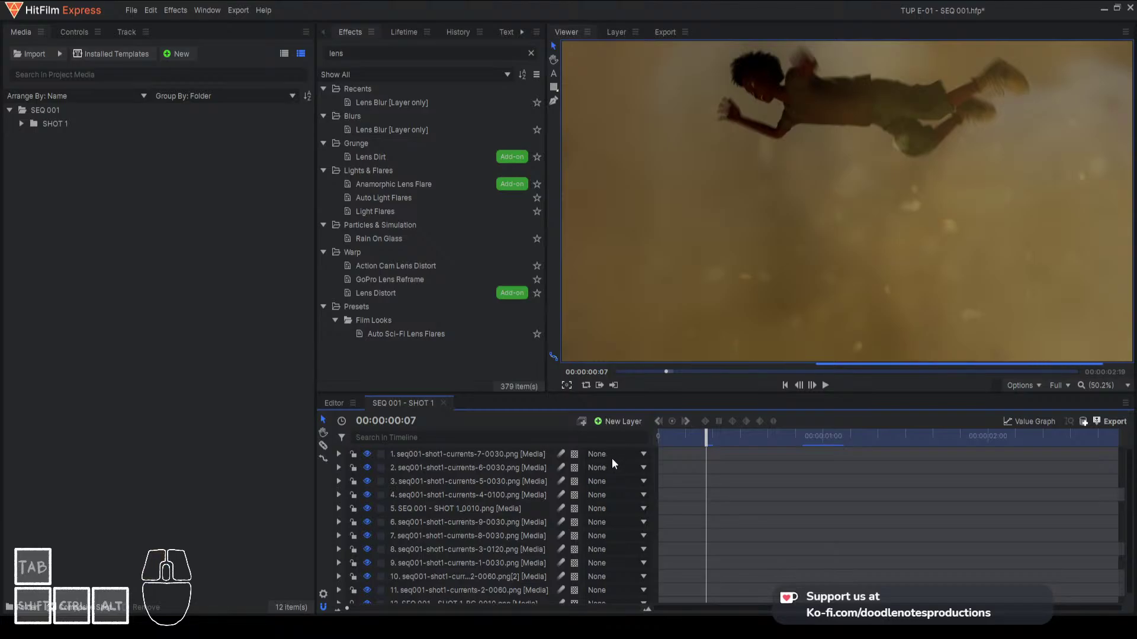
pyautogui.rightClick(433, 455)
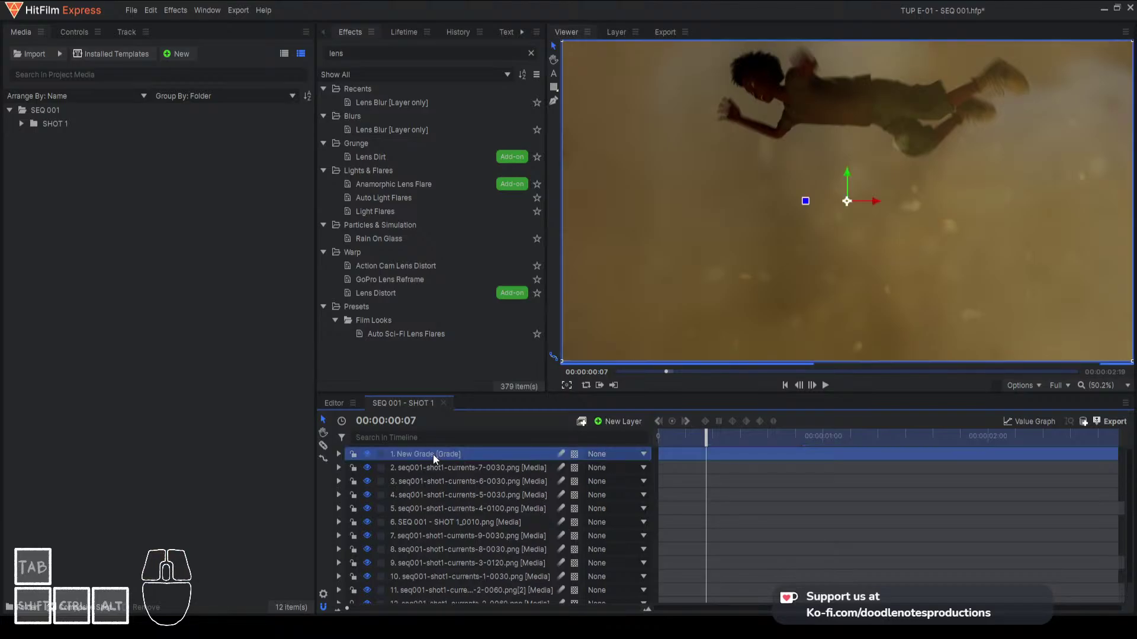
pyautogui.press('F2')
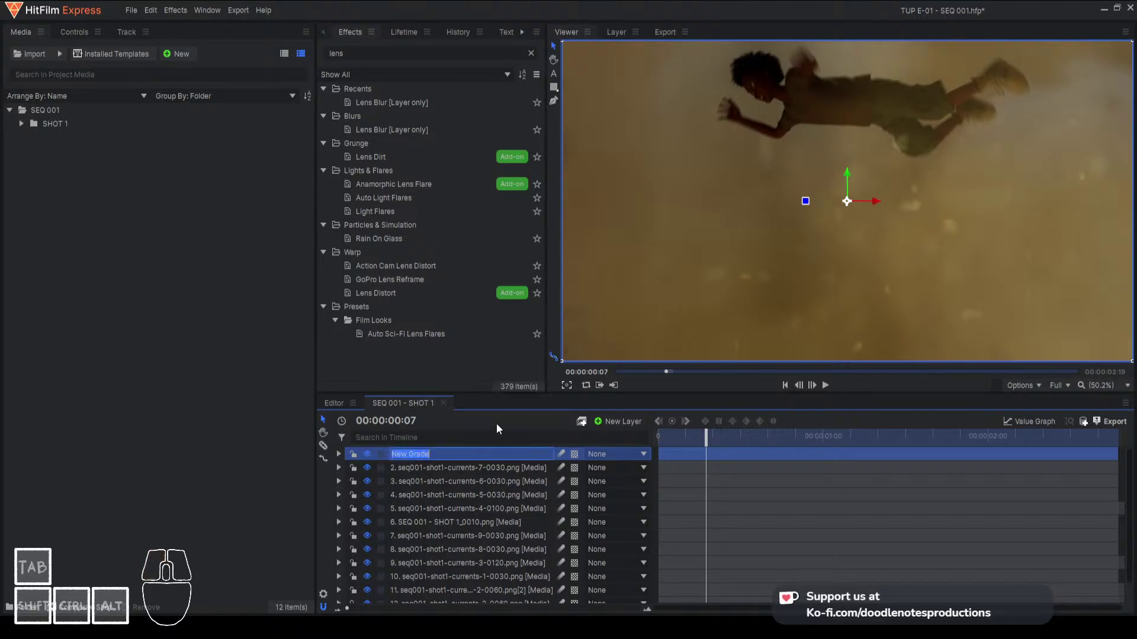
pyautogui.write('Color Grade')
pyautogui.press('Return')
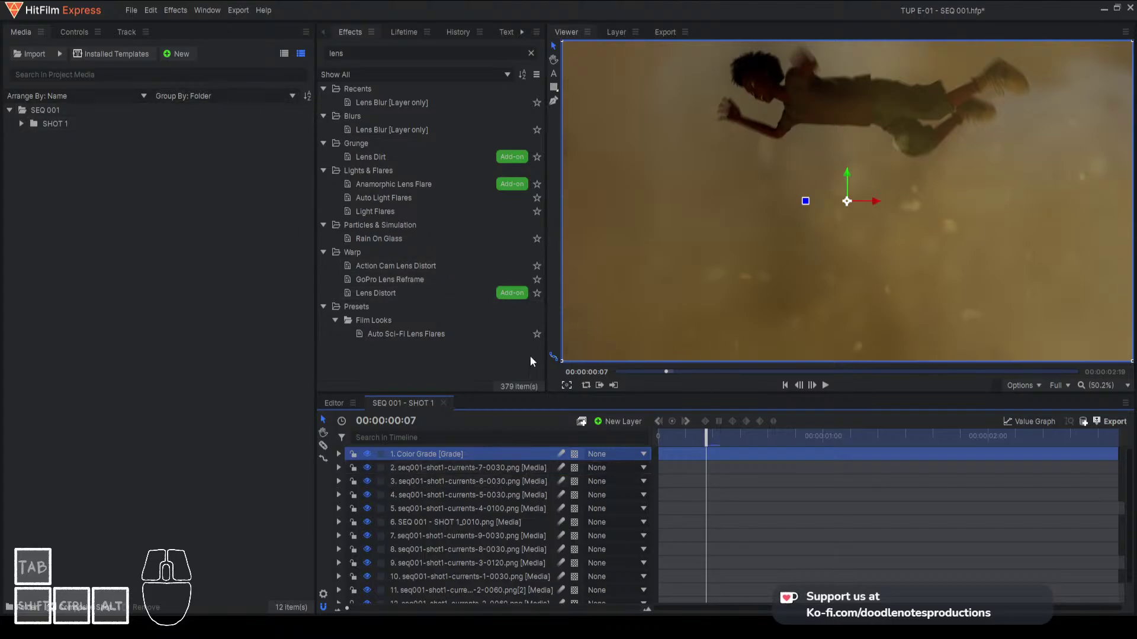
# Find the Curves effect and apply it to the Color Grade layer
pyautogui.click(360, 56)
pyautogui.hotkey('ctrl', 'a')
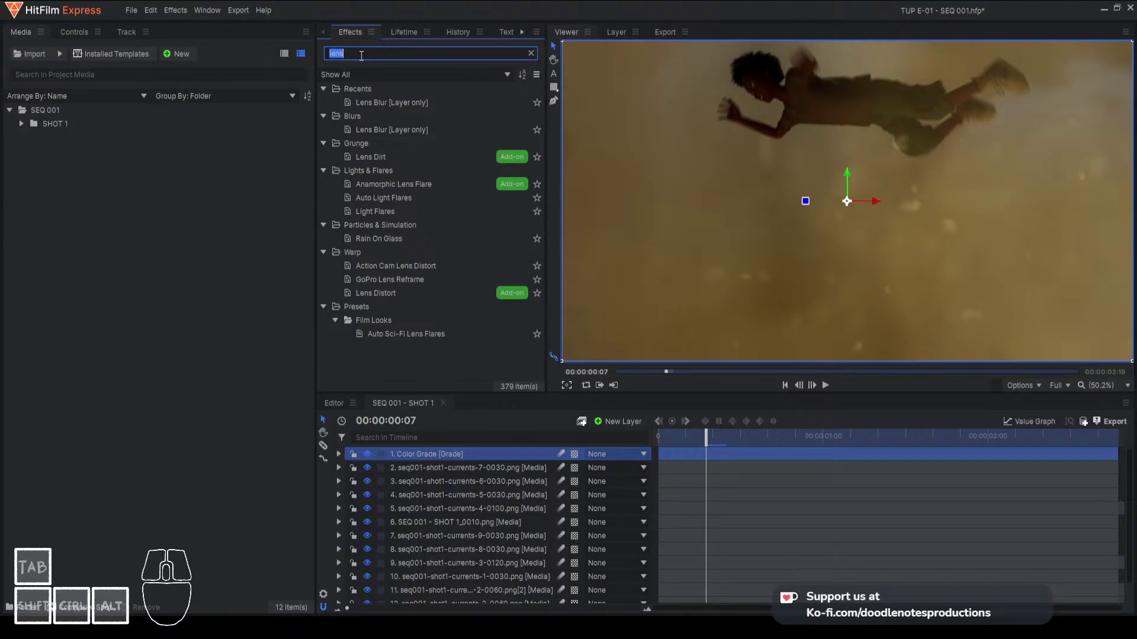
pyautogui.write('cur')
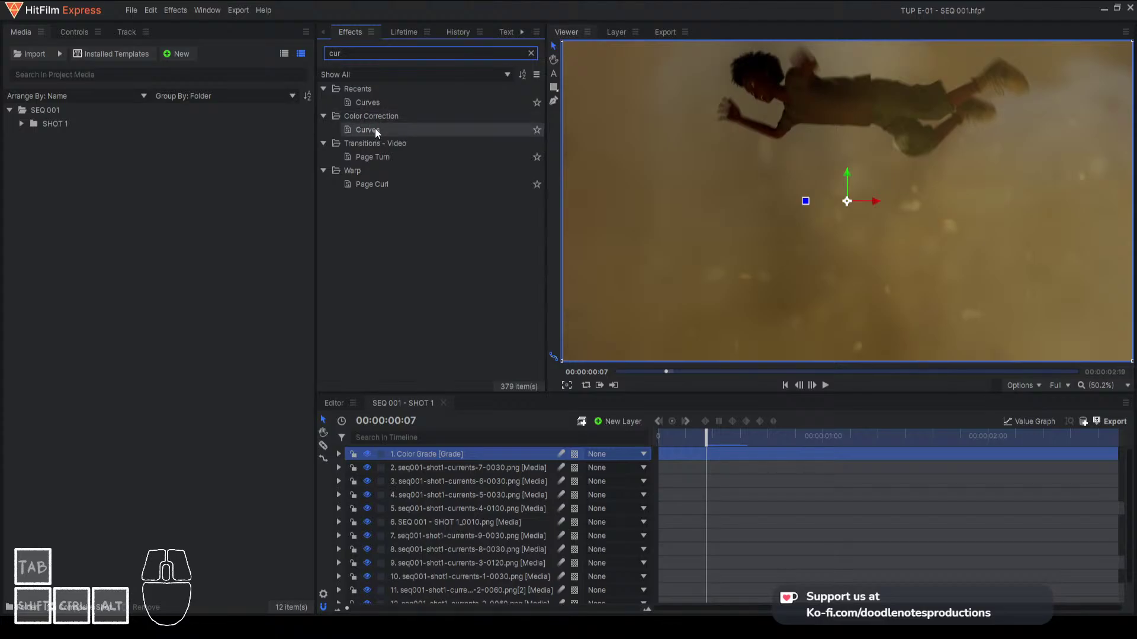
pyautogui.moveTo(373, 104); pyautogui.dragTo(442, 454)
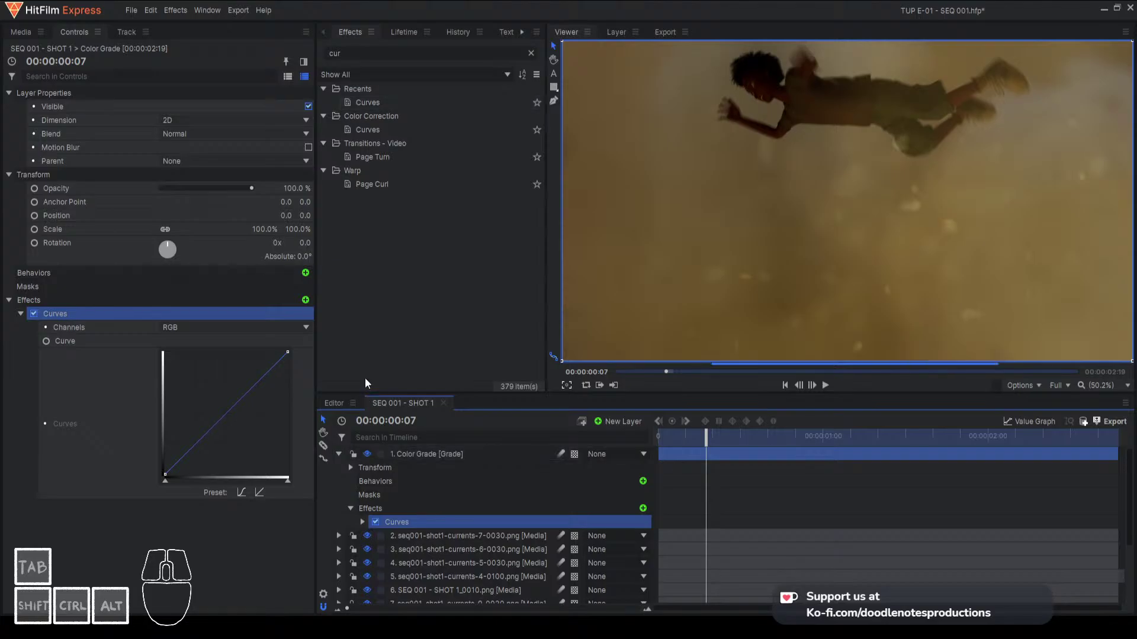
# Add shadow and highlight points to the Color Grade RGB curve, keep both near the diagonal, and switch to the Red channel
pyautogui.moveTo(191, 451); pyautogui.dragTo(195, 452)
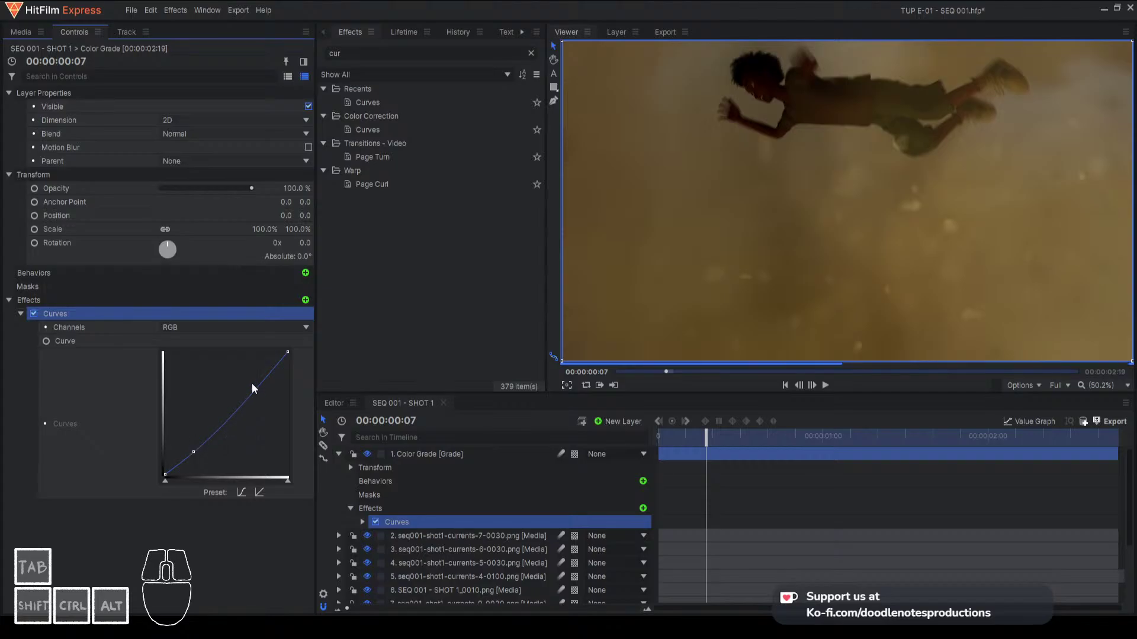
pyautogui.moveTo(255, 387); pyautogui.dragTo(255, 382)
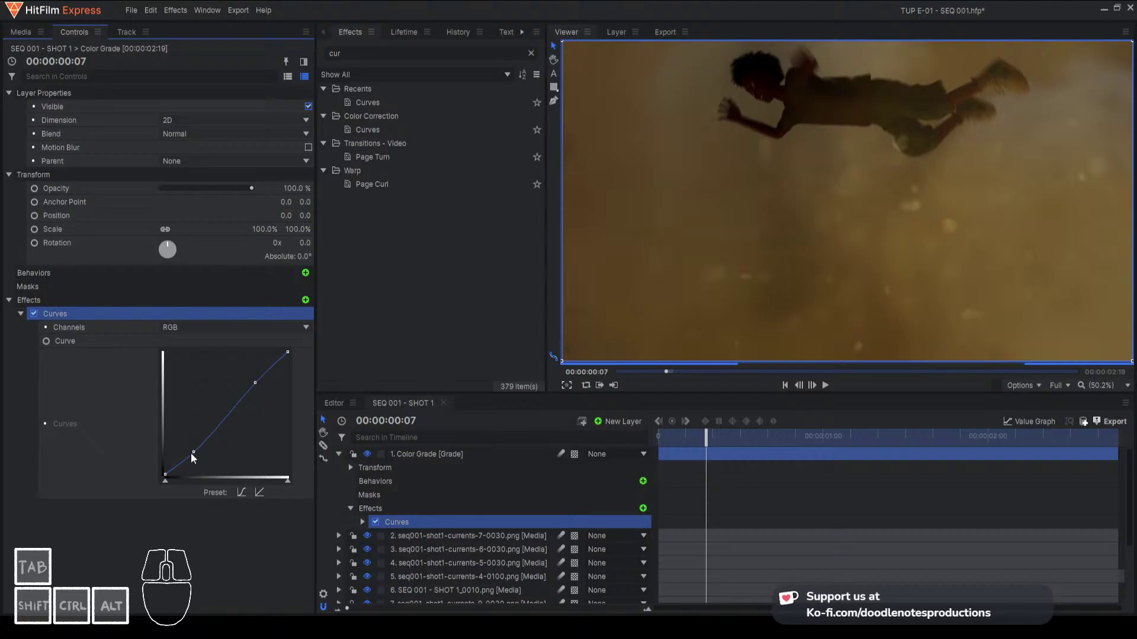
pyautogui.moveTo(191, 453); pyautogui.dragTo(191, 450)
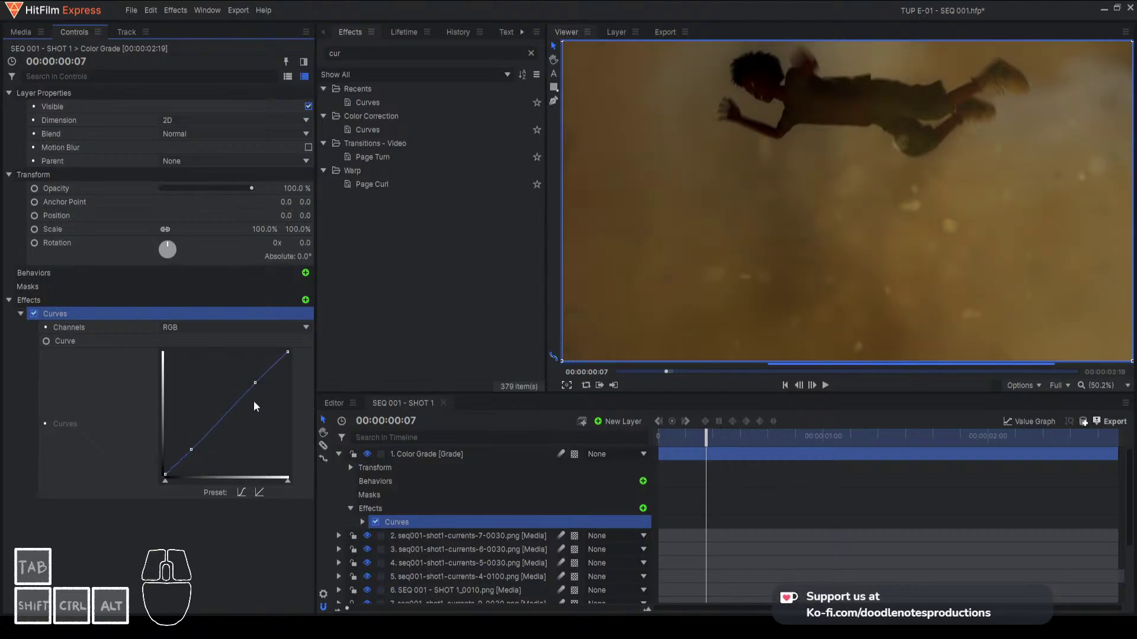
pyautogui.moveTo(254, 382); pyautogui.dragTo(261, 393)
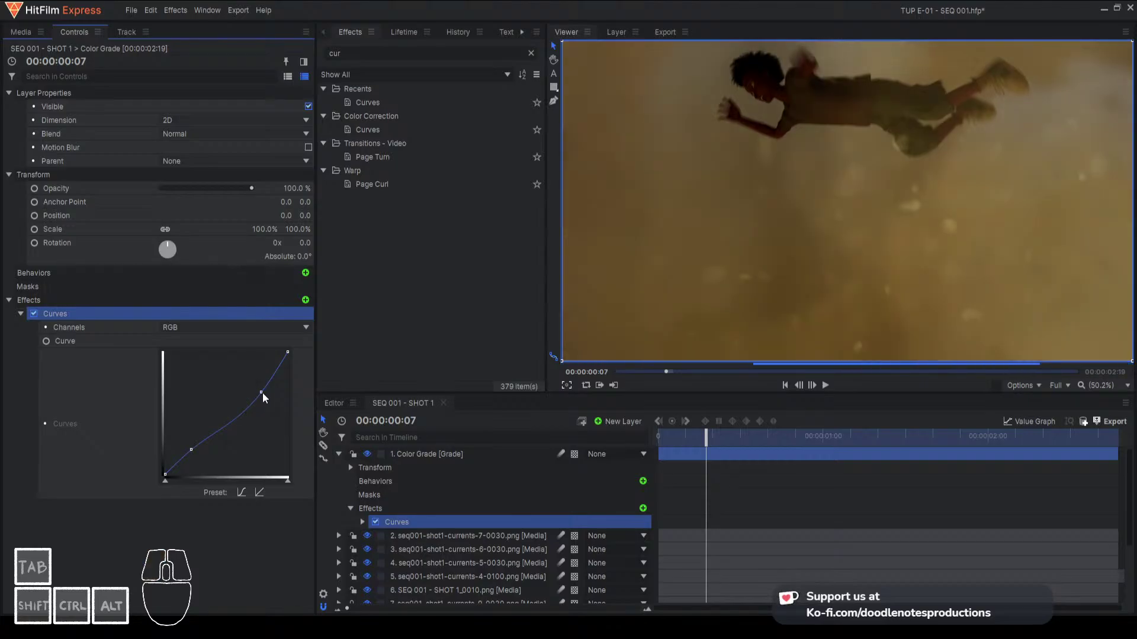
pyautogui.moveTo(262, 393); pyautogui.dragTo(258, 384)
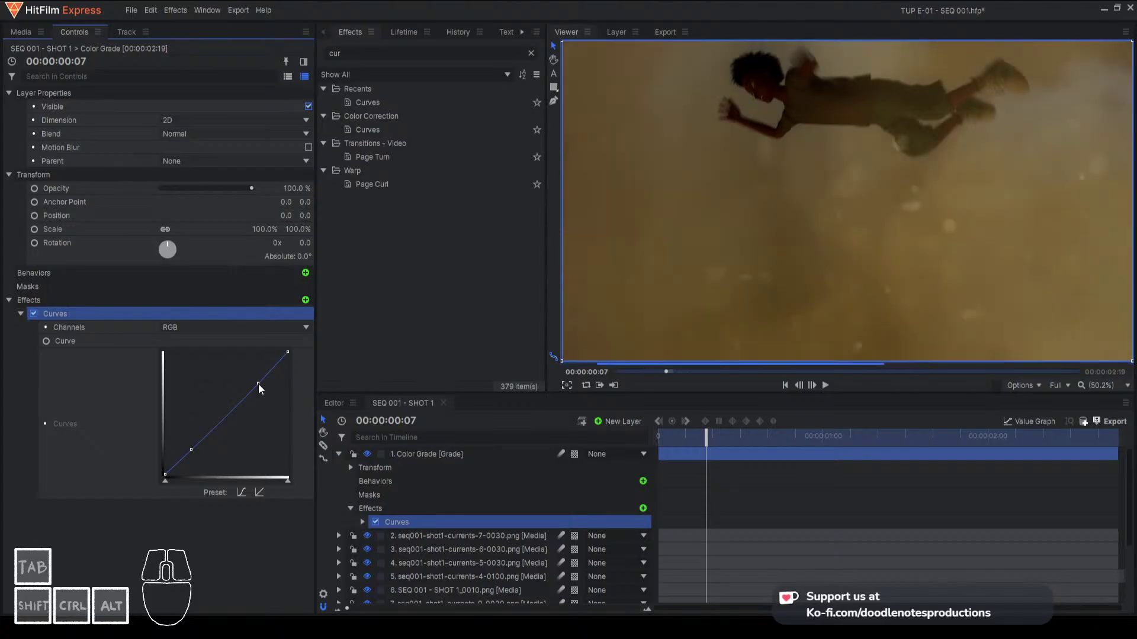
pyautogui.click(220, 329)
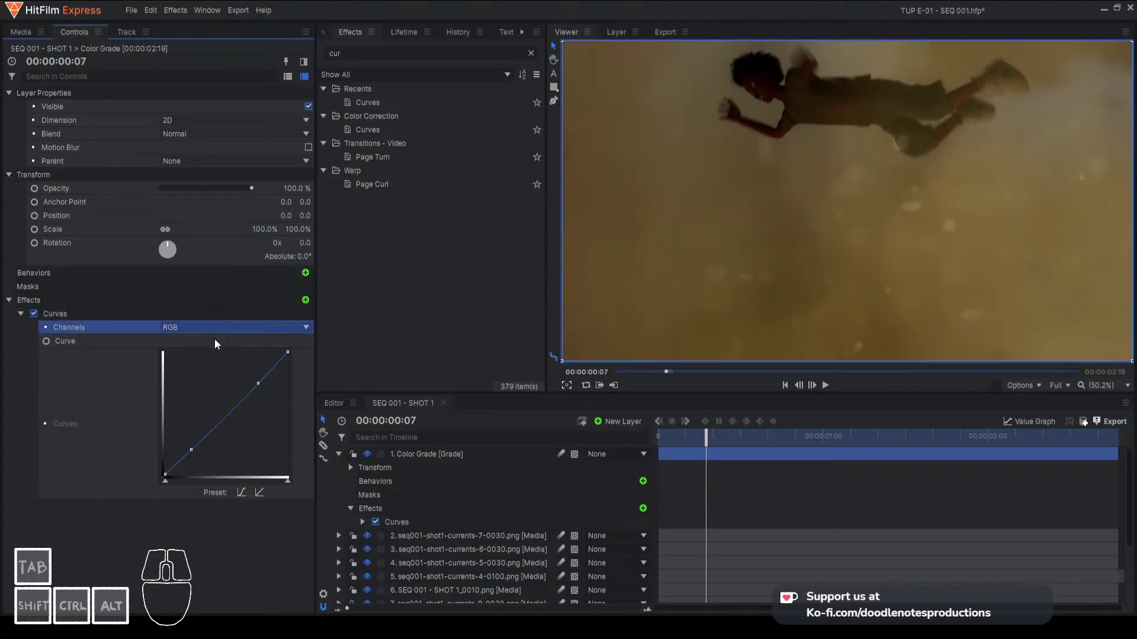
pyautogui.click(215, 356)
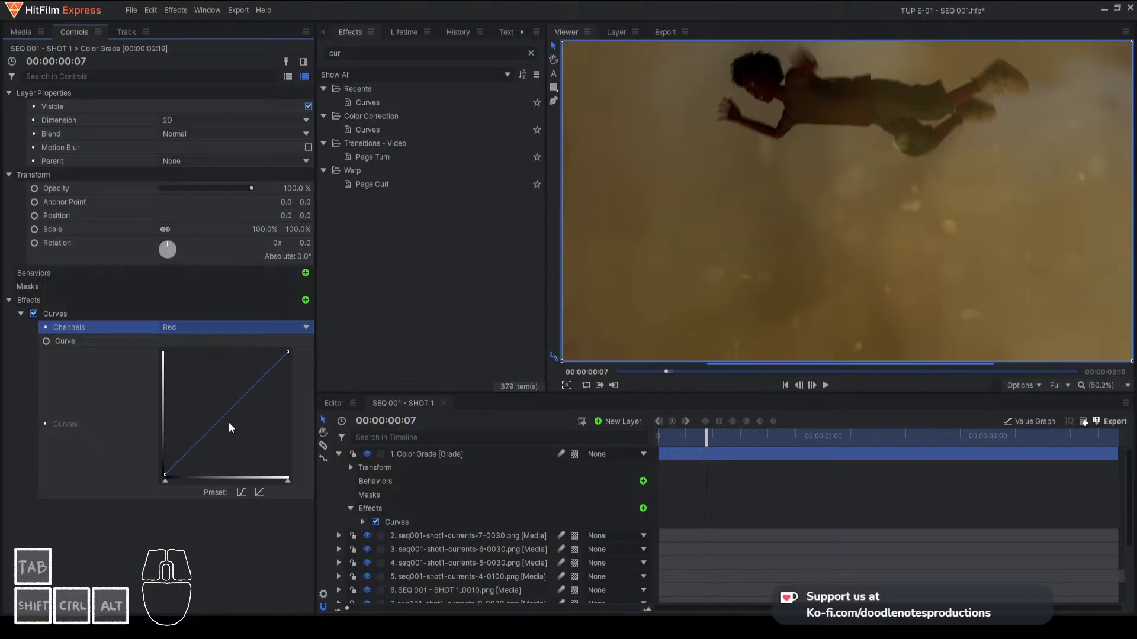
# Search the effects library for "luts" and clear the search to restore the full list
pyautogui.click(373, 50)
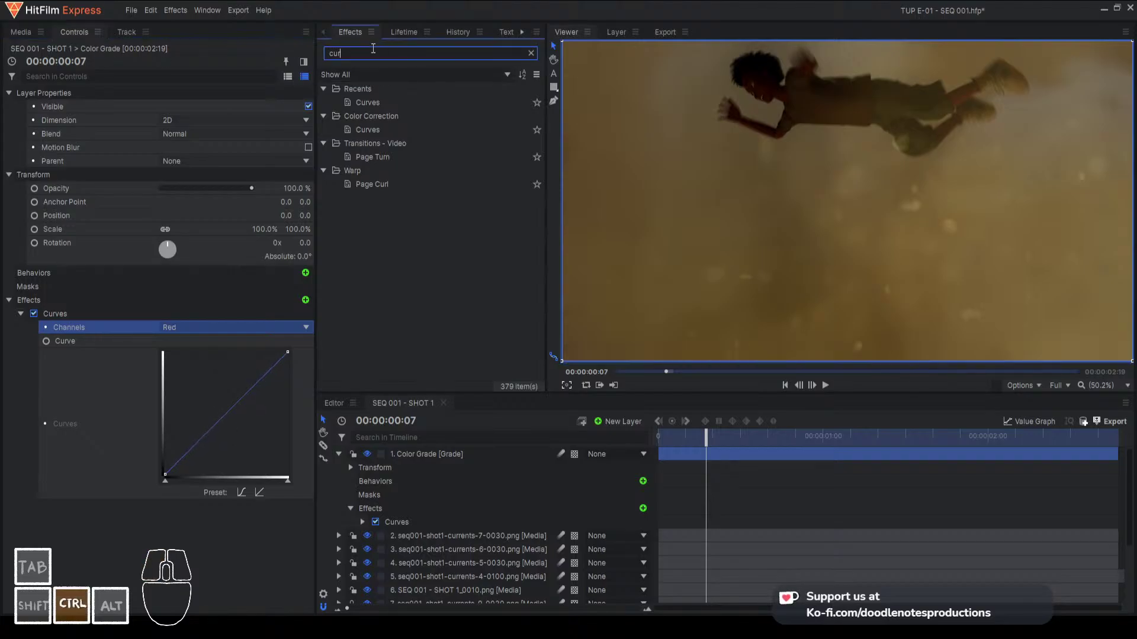
pyautogui.hotkey('ctrl', 'a')
pyautogui.write('luts')
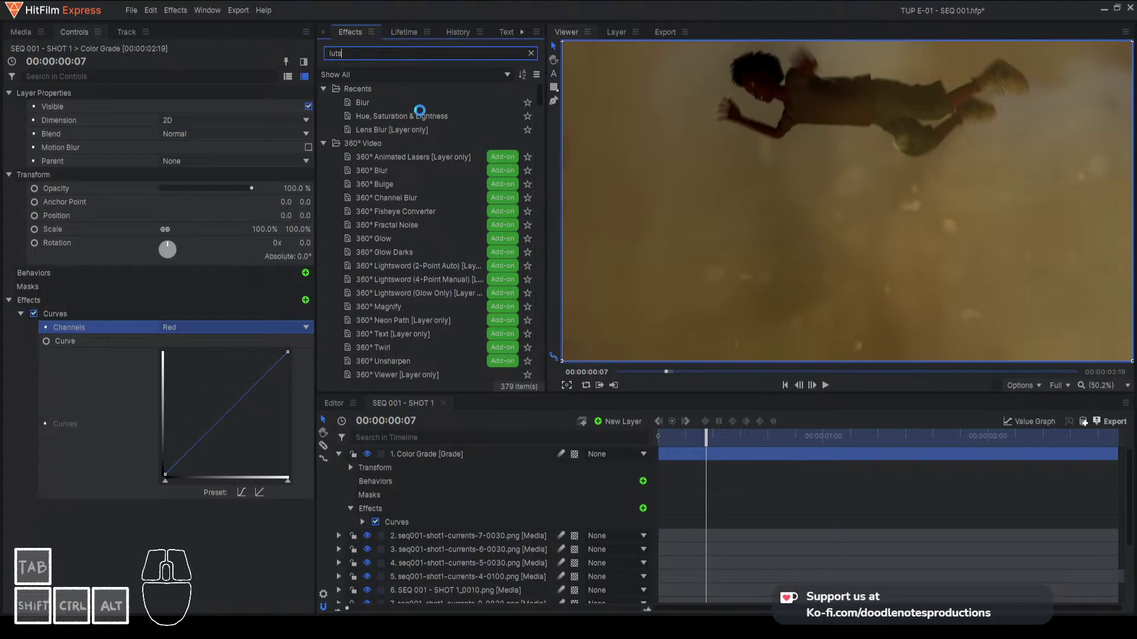
pyautogui.press('BackSpace')
pyautogui.press('BackSpace')
pyautogui.press('BackSpace')
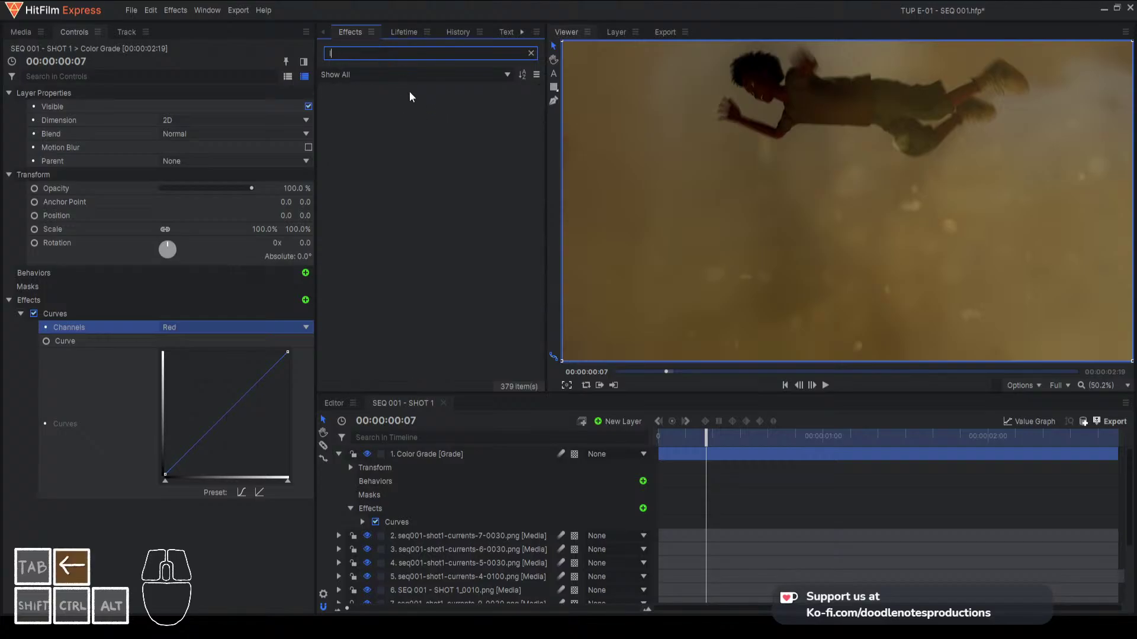
pyautogui.press('BackSpace')
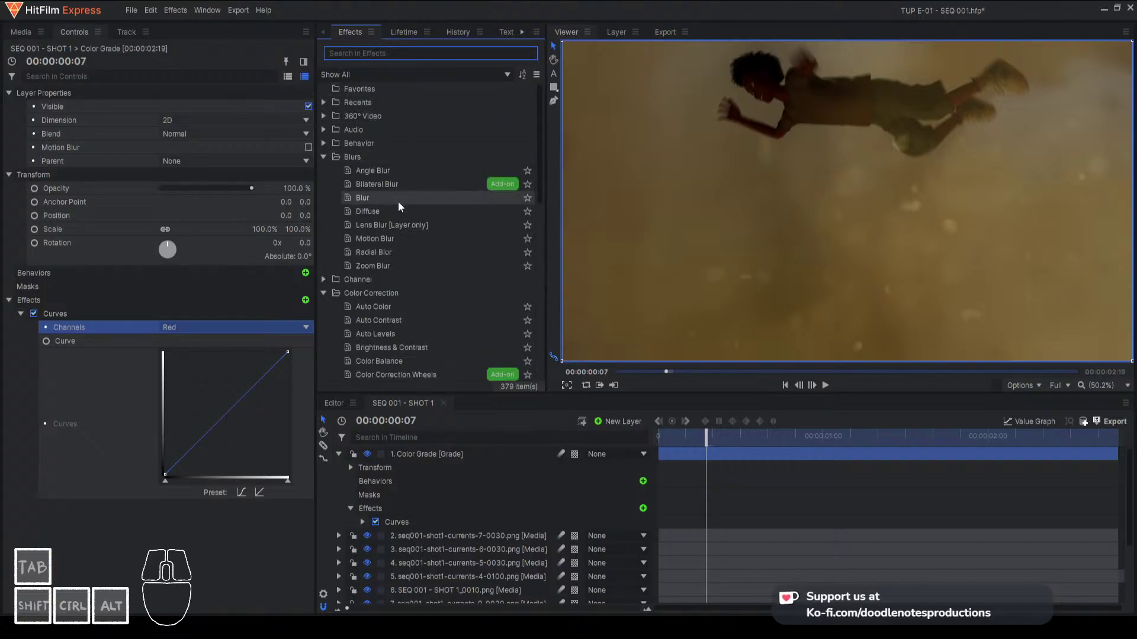
# Look through the Color Grading effects and remove the Curves effect from the Color Grade layer
pyautogui.click(324, 158)
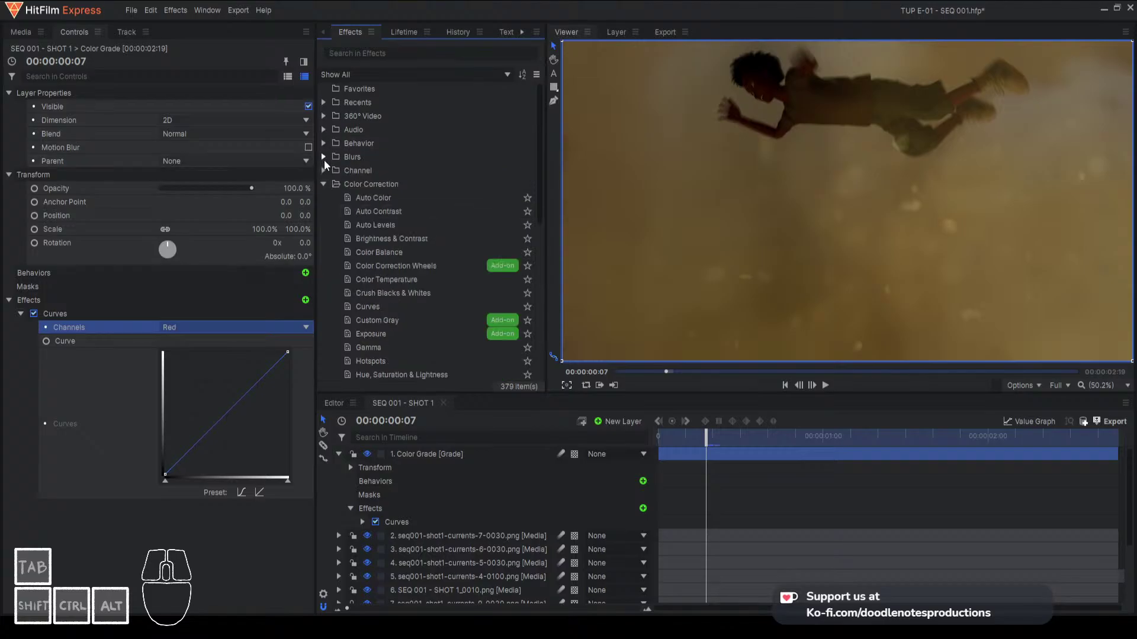
pyautogui.click(324, 185)
pyautogui.click(324, 198)
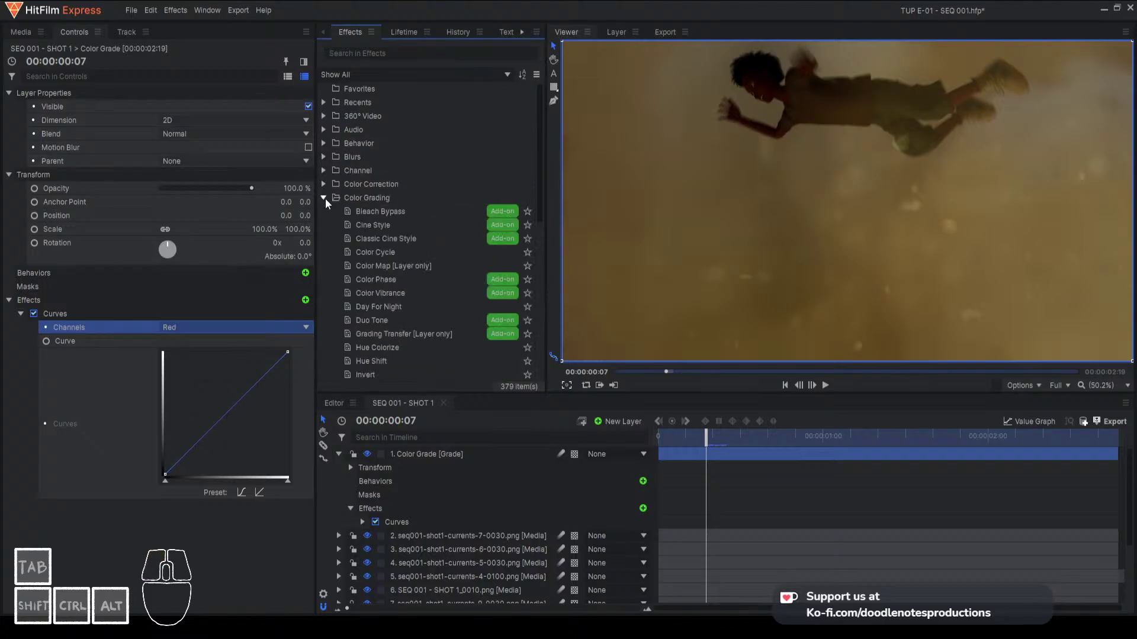
pyautogui.scroll(-3, 396, 232)
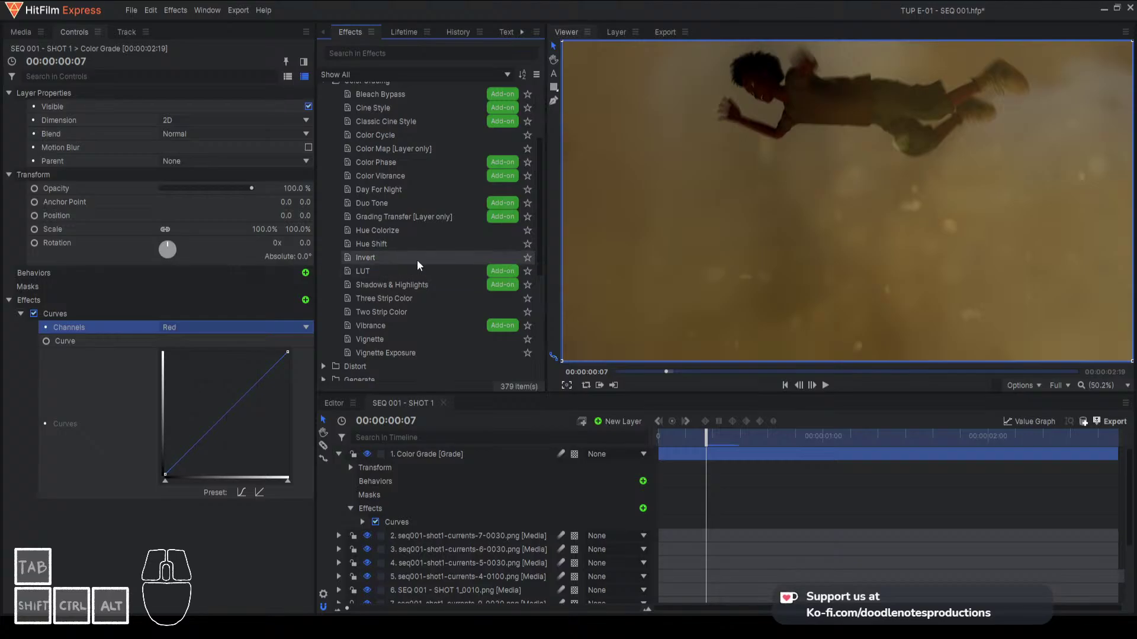
pyautogui.scroll(2, 385, 284)
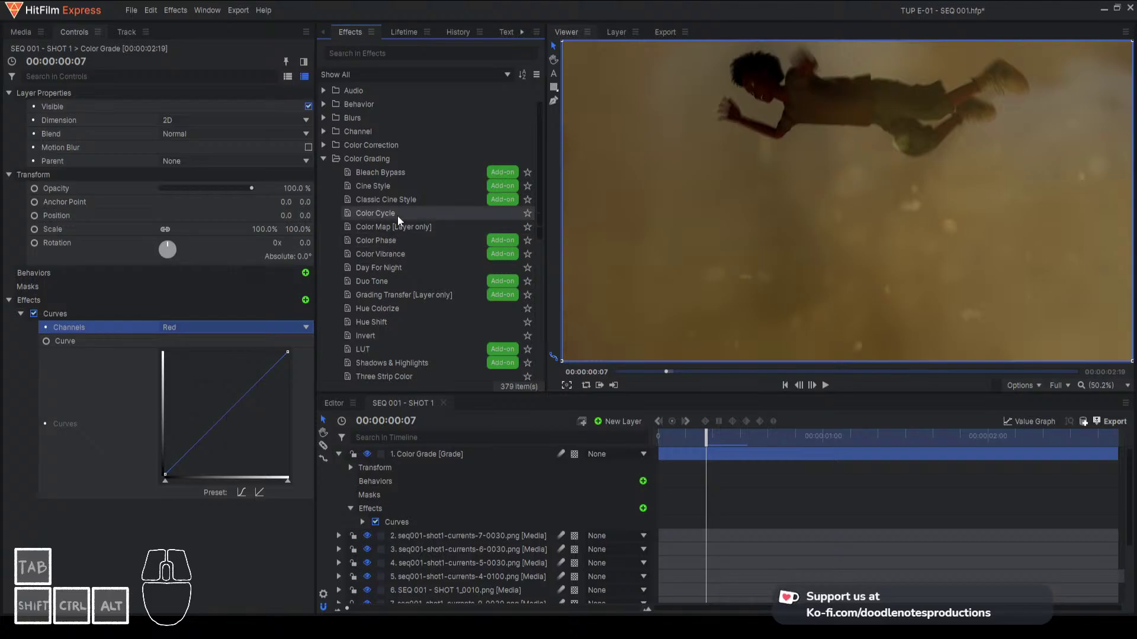
pyautogui.click(78, 315)
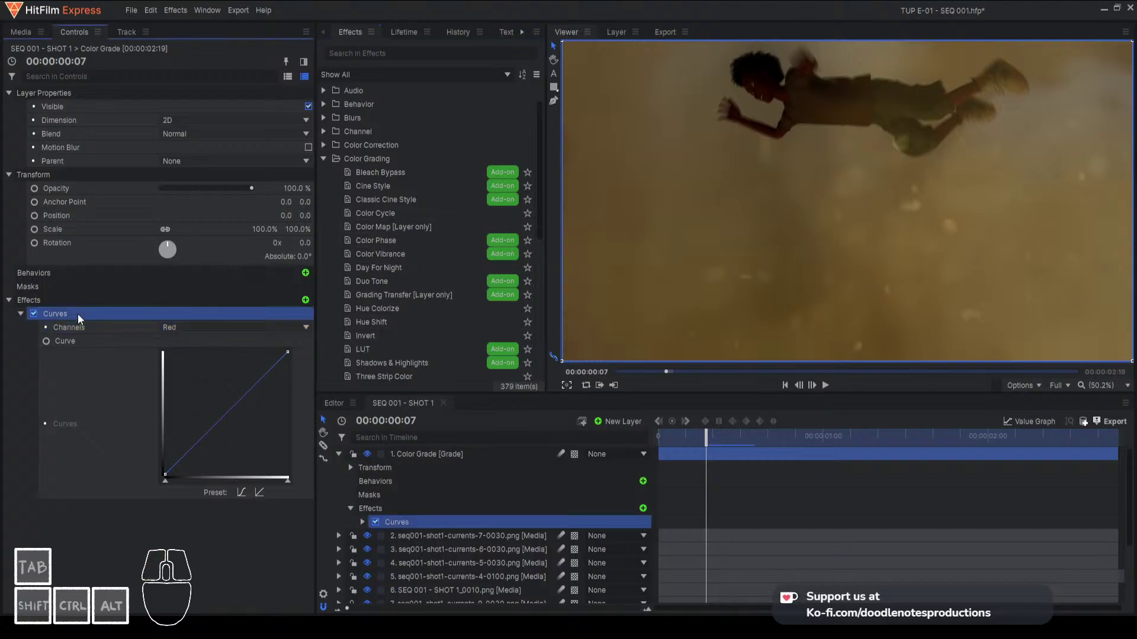
pyautogui.press('Delete')
# Try the Color Cycle effect on the Color Grade layer, expand its Cycle settings, and remove the effect
pyautogui.click(394, 212)
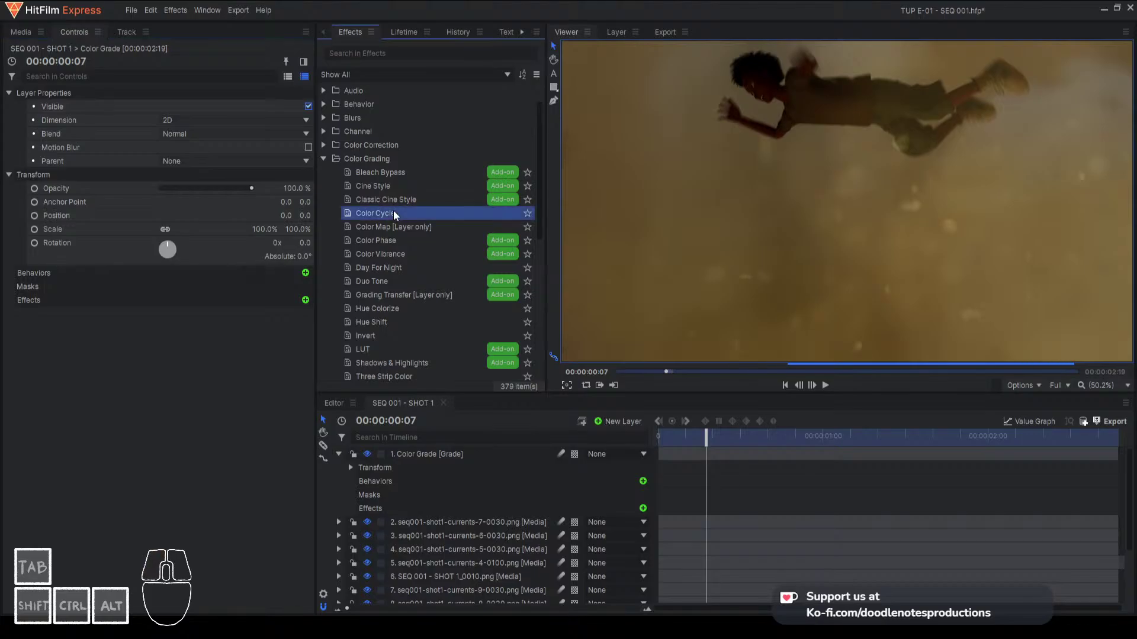
pyautogui.click(403, 212)
pyautogui.moveTo(227, 342); pyautogui.dragTo(411, 251)
pyautogui.moveTo(450, 453); pyautogui.dragTo(450, 453)
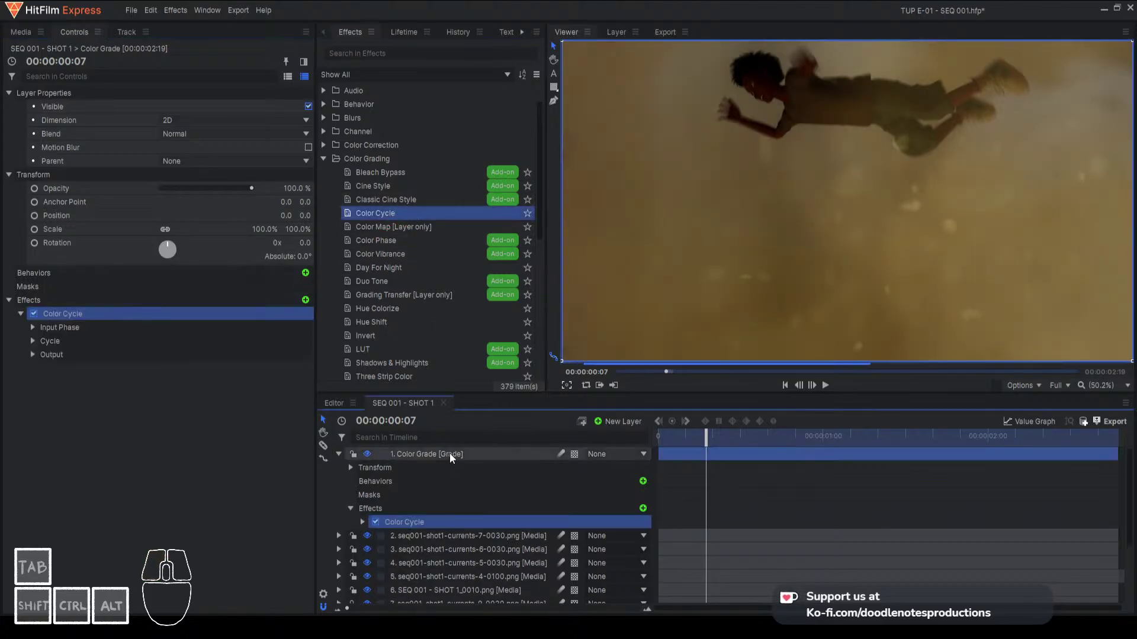
pyautogui.click(34, 341)
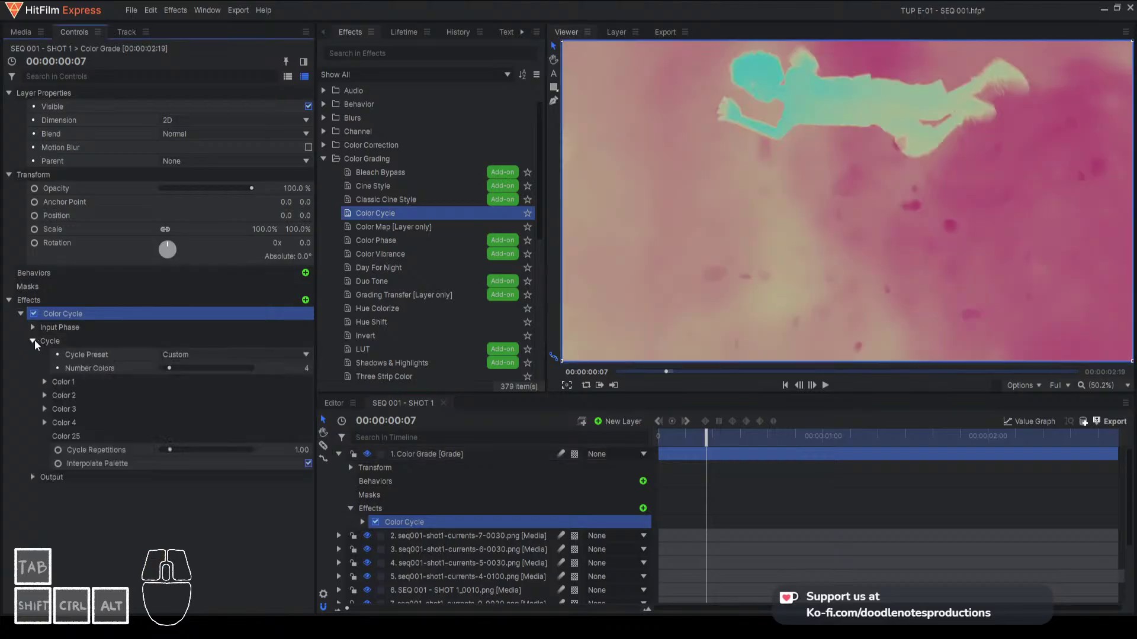
pyautogui.click(73, 318)
pyautogui.press('Delete')
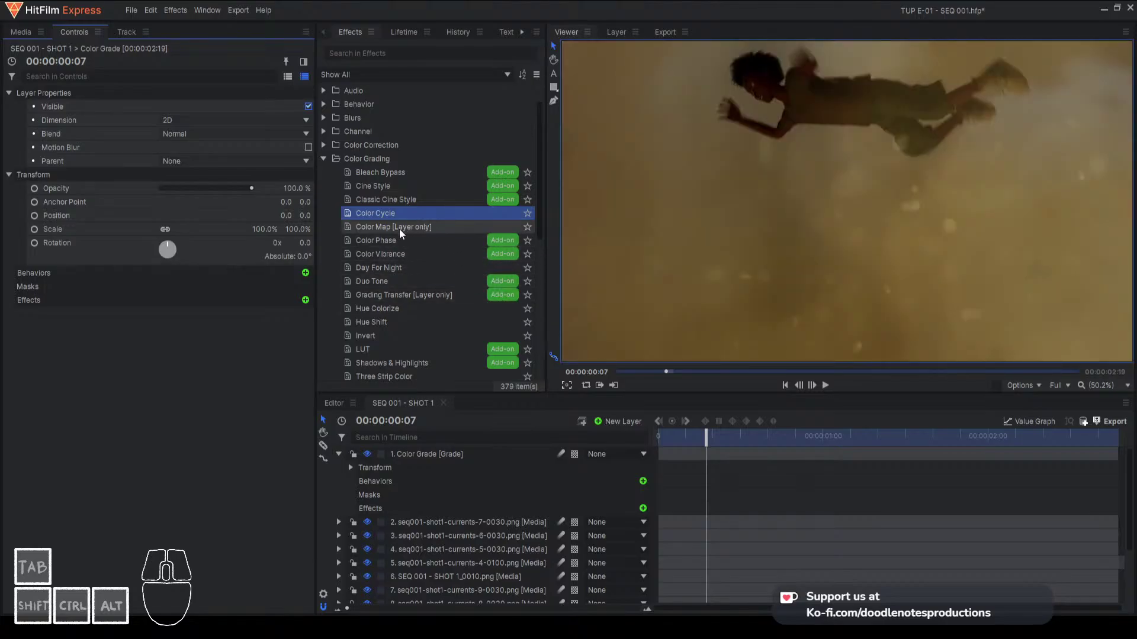
# Examine the remaining Color Grading effects and the Color Correction effects for one that suits the shot
pyautogui.click(400, 228)
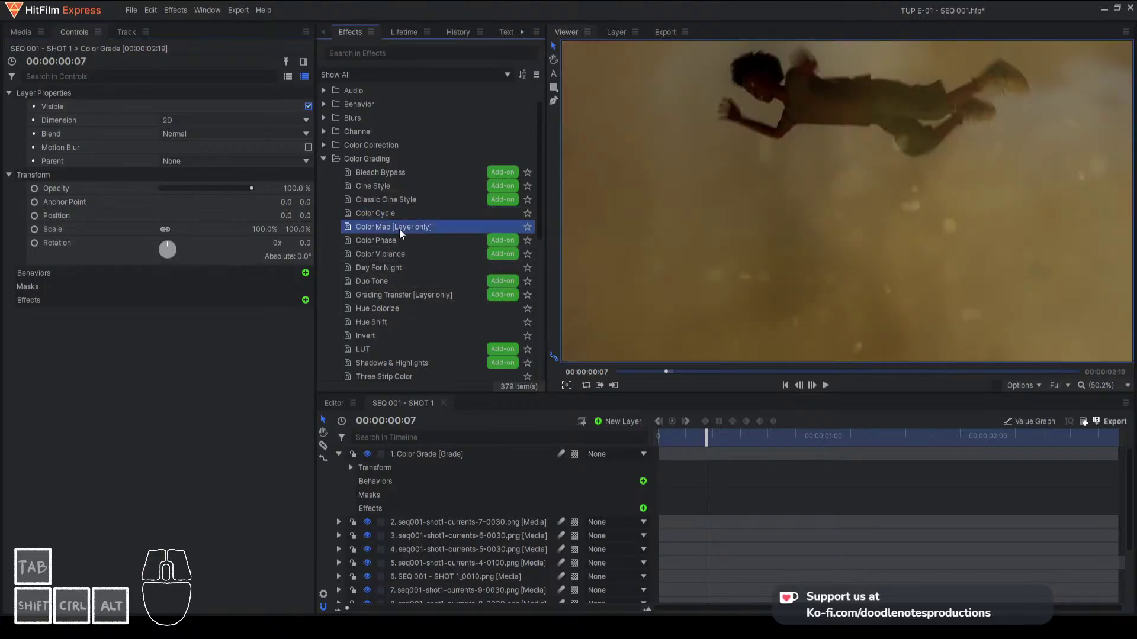
pyautogui.click(393, 269)
pyautogui.click(385, 309)
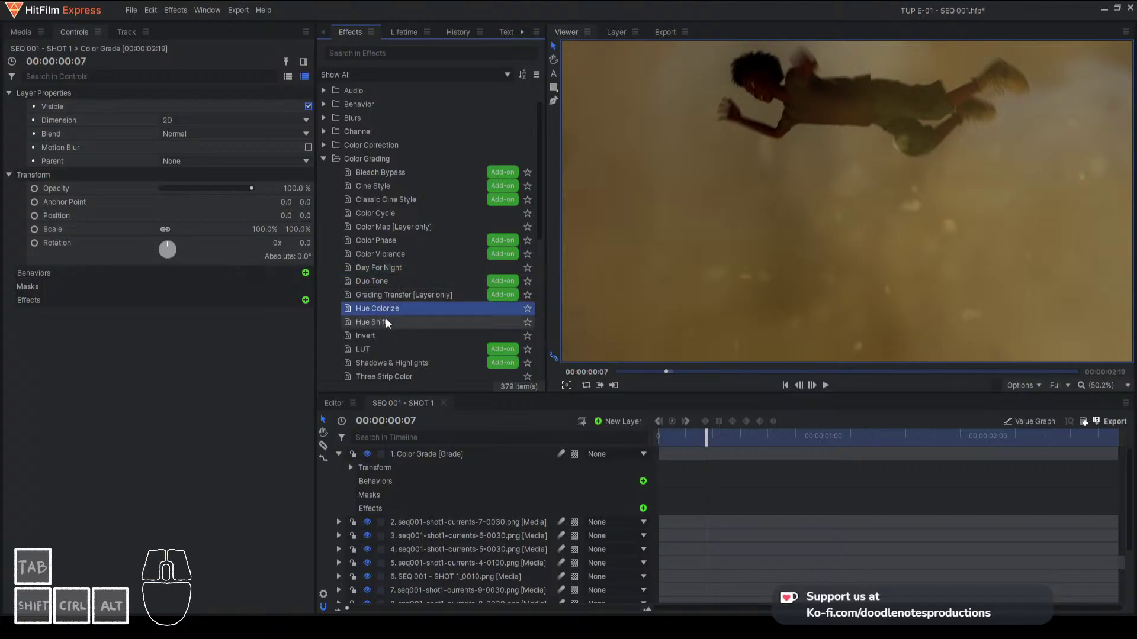
pyautogui.click(387, 321)
pyautogui.click(382, 335)
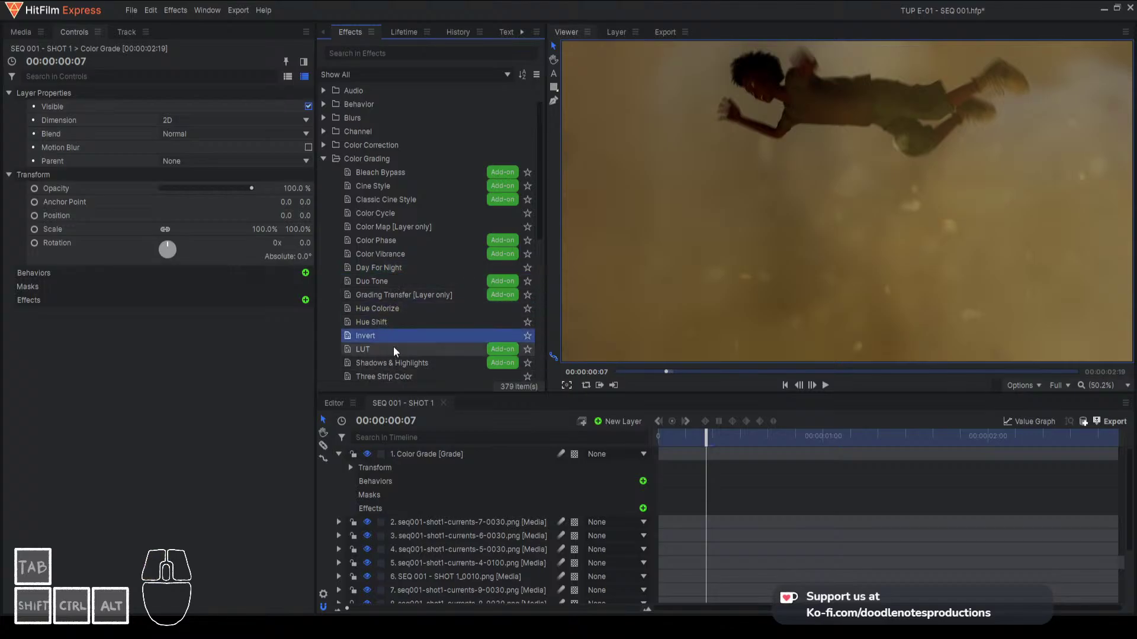
pyautogui.scroll(-3, 393, 346)
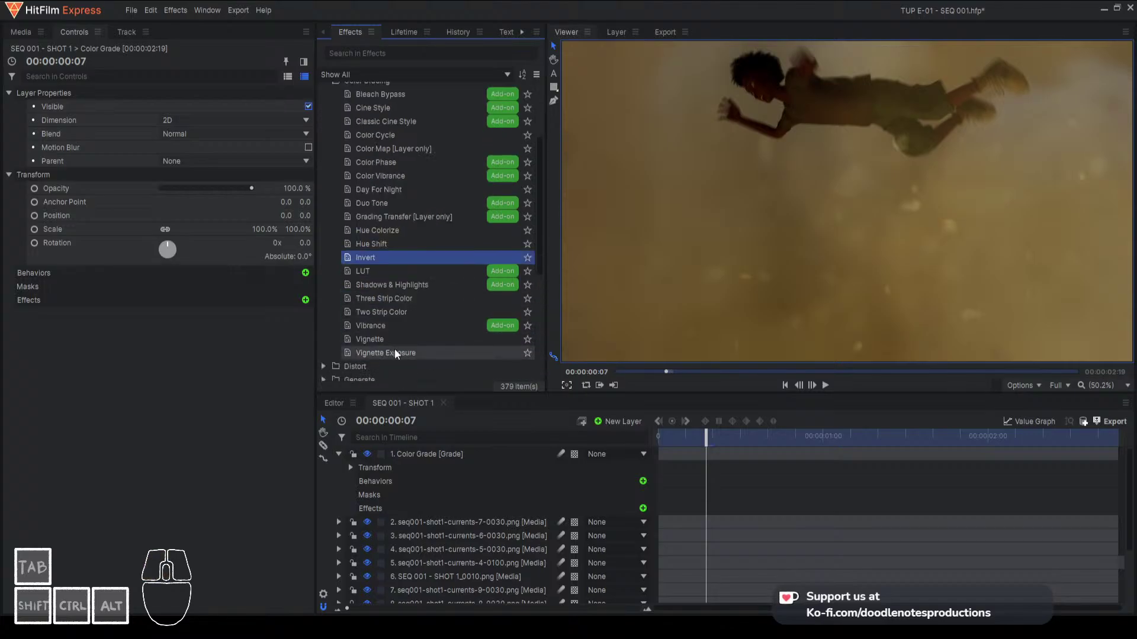
pyautogui.click(413, 300)
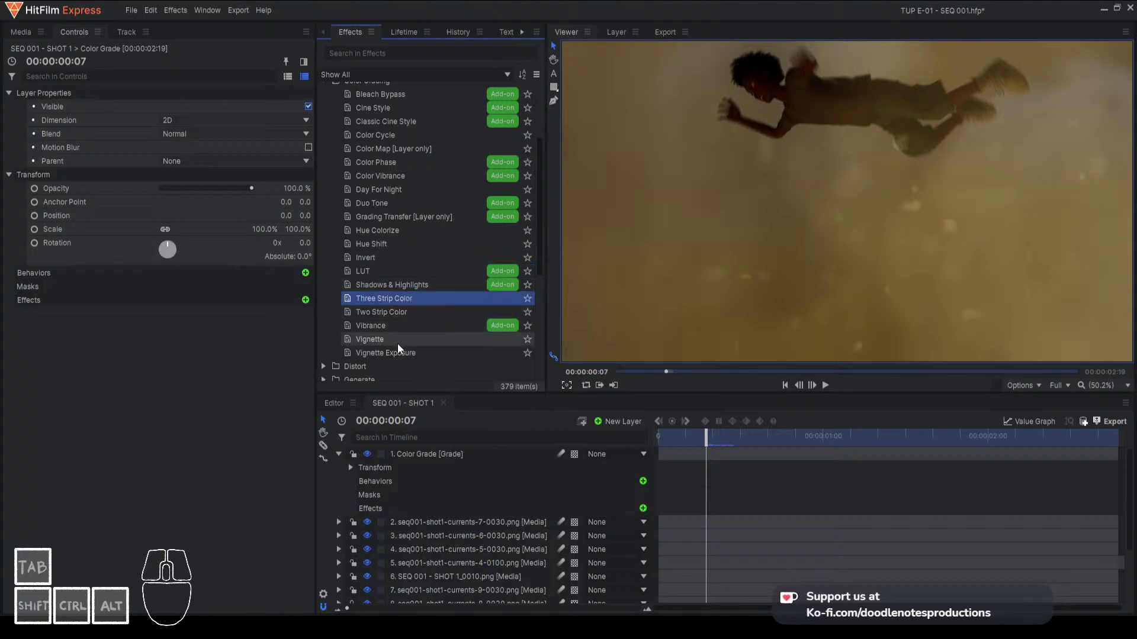
pyautogui.scroll(3, 368, 248)
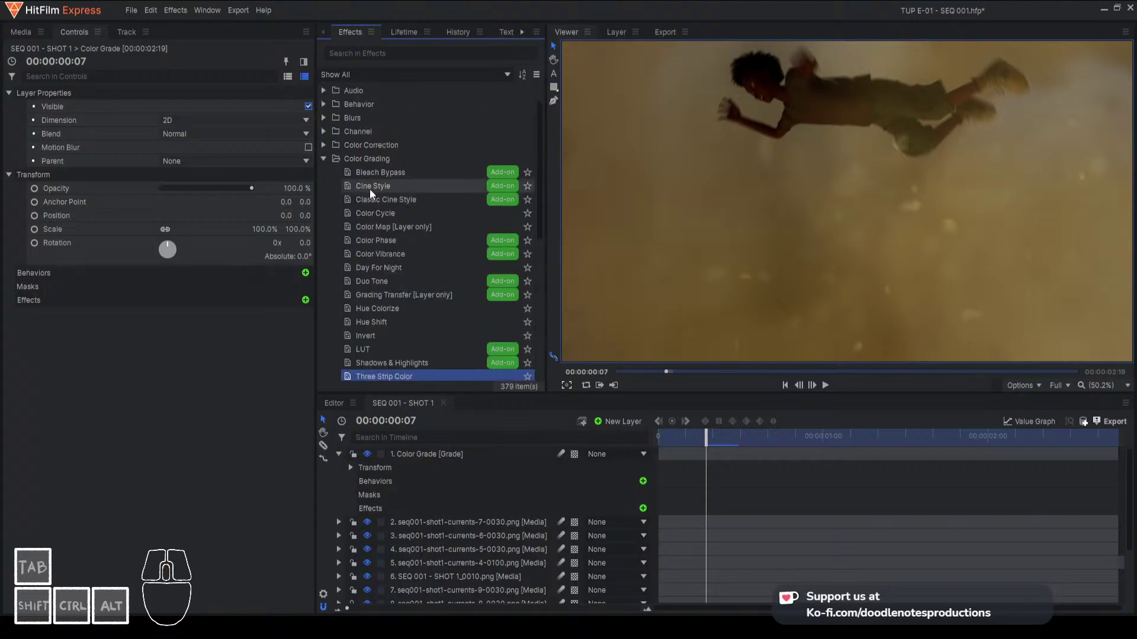
pyautogui.click(323, 145)
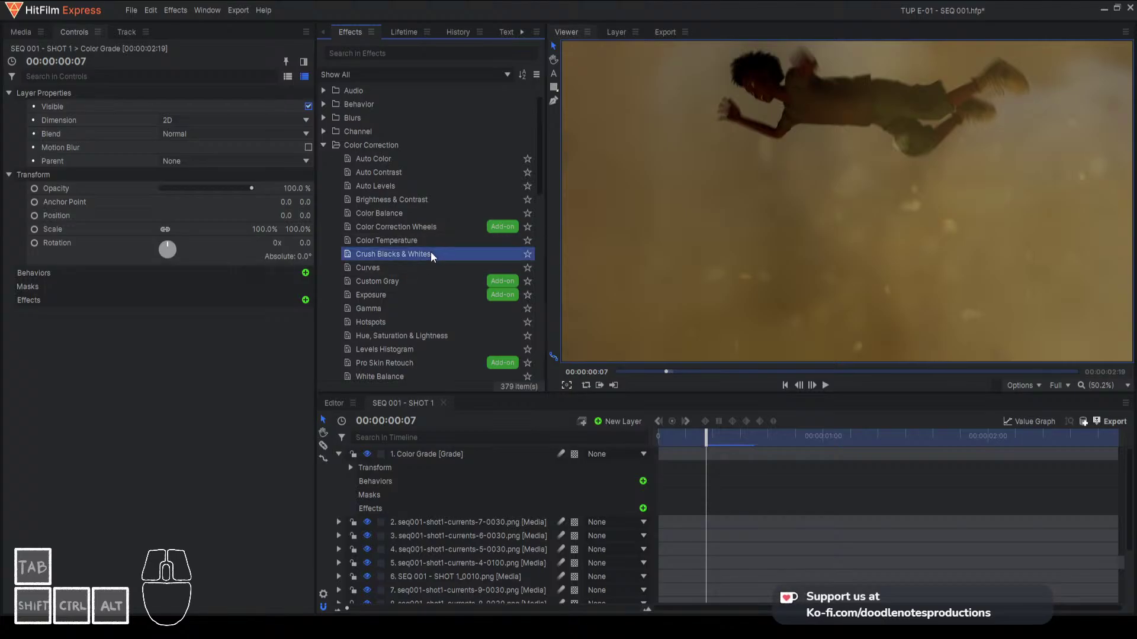
pyautogui.moveTo(431, 251); pyautogui.dragTo(297, 286)
pyautogui.moveTo(227, 372); pyautogui.dragTo(218, 368)
pyautogui.scroll(-1, 410, 253)
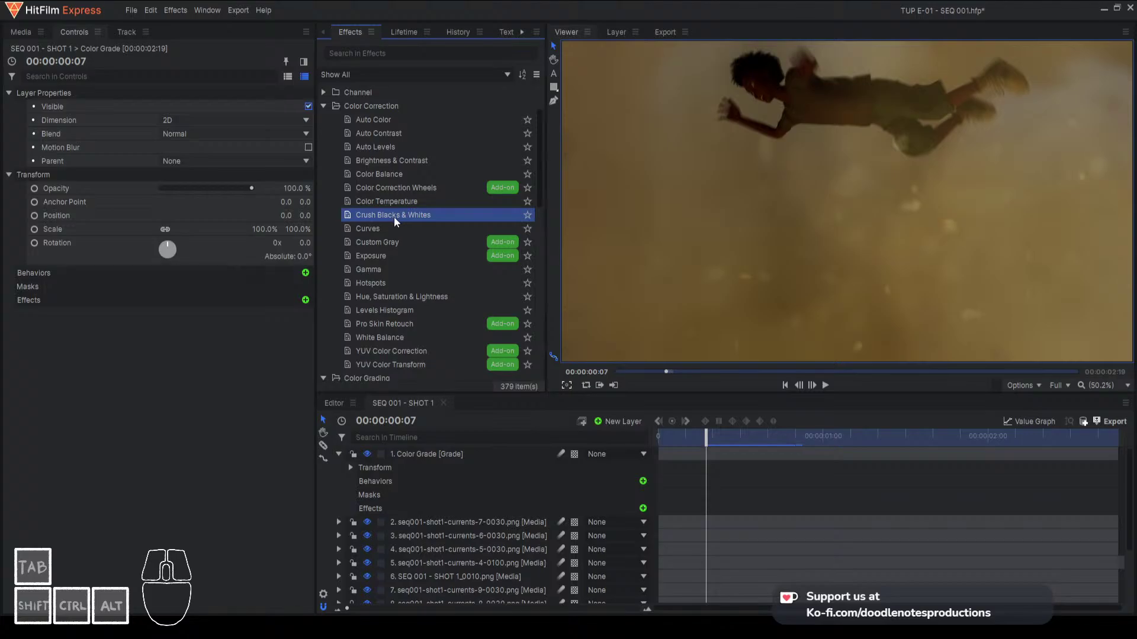
# Apply the Curves effect from Color Correction to the Color Grade layer
pyautogui.click(382, 230)
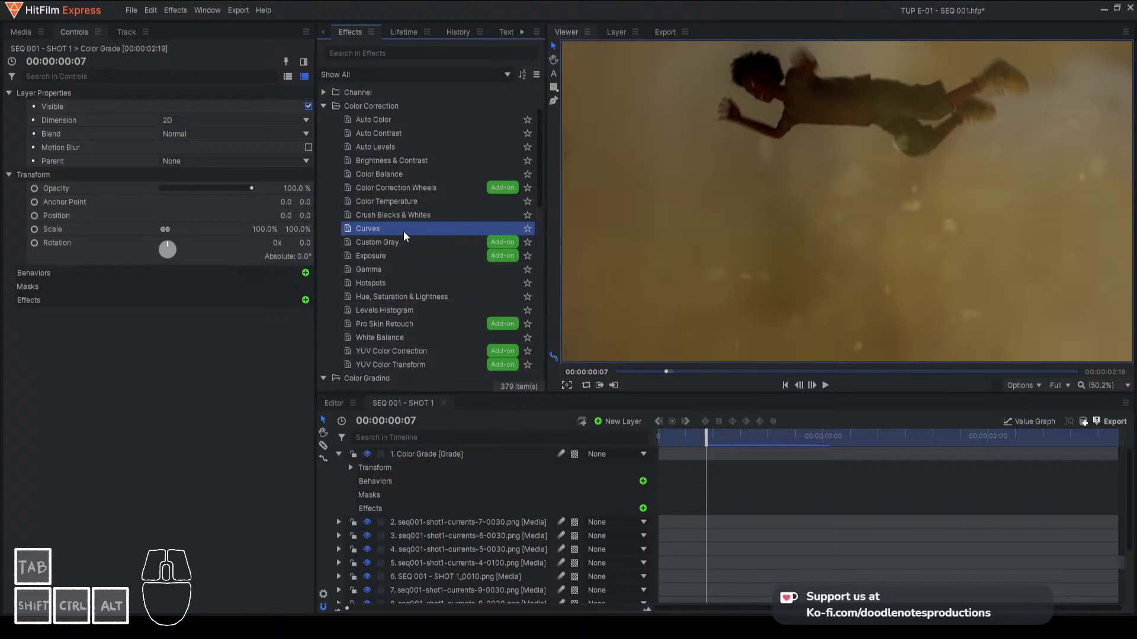
pyautogui.moveTo(403, 231); pyautogui.dragTo(367, 279)
pyautogui.moveTo(446, 453); pyautogui.dragTo(447, 455)
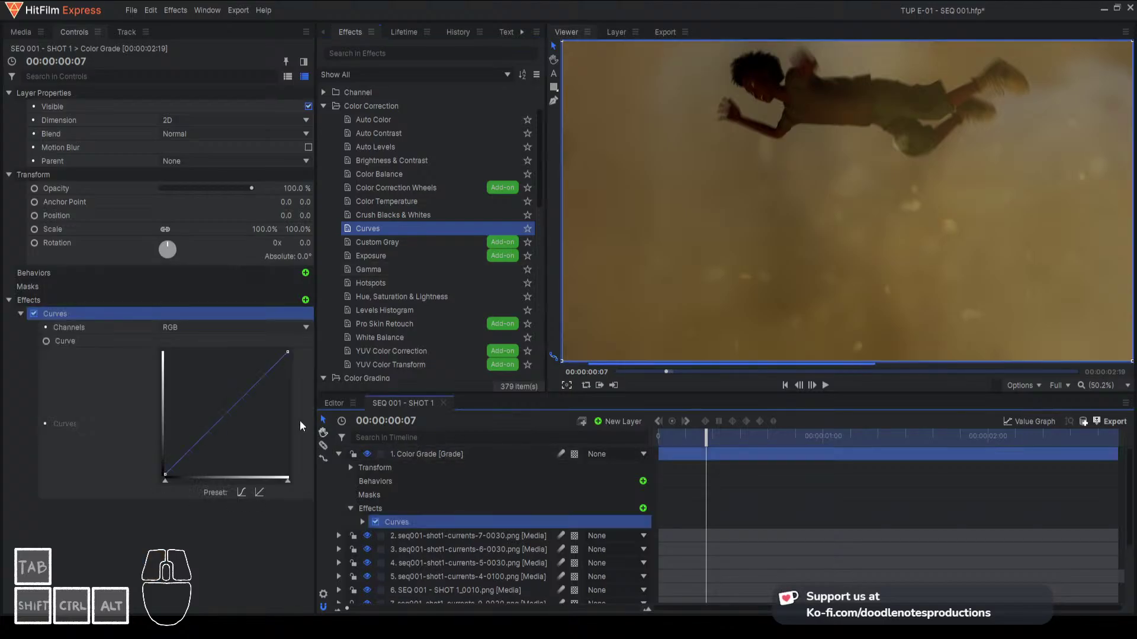
# Add a shadow point near the diagonal of the RGB curve and a highlight point raised slightly above it
pyautogui.click(187, 456)
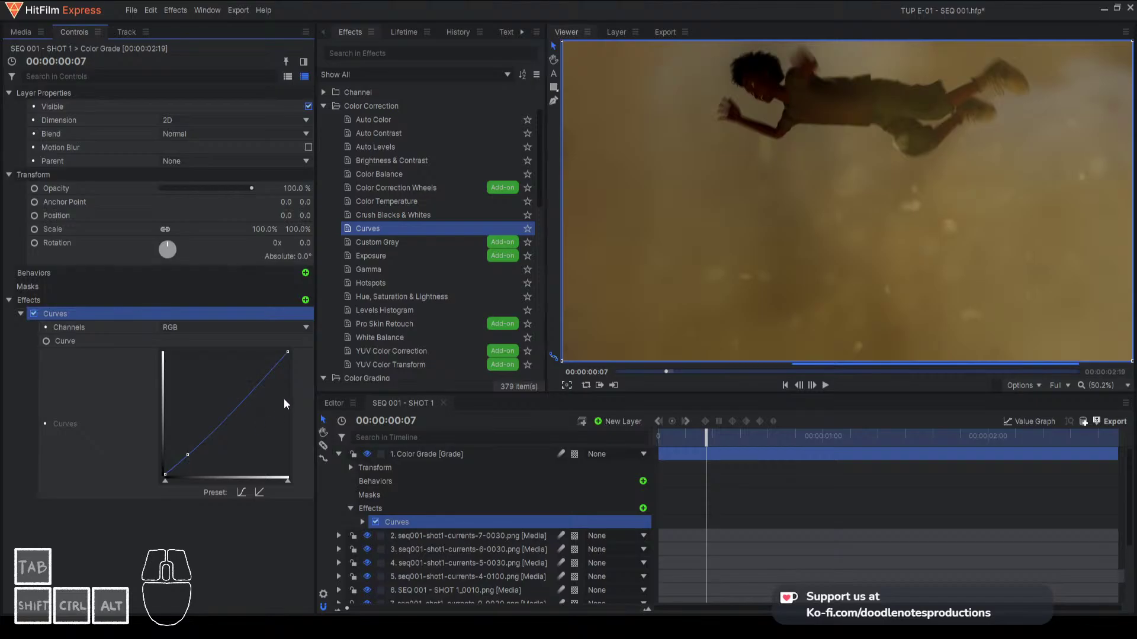
pyautogui.click(258, 382)
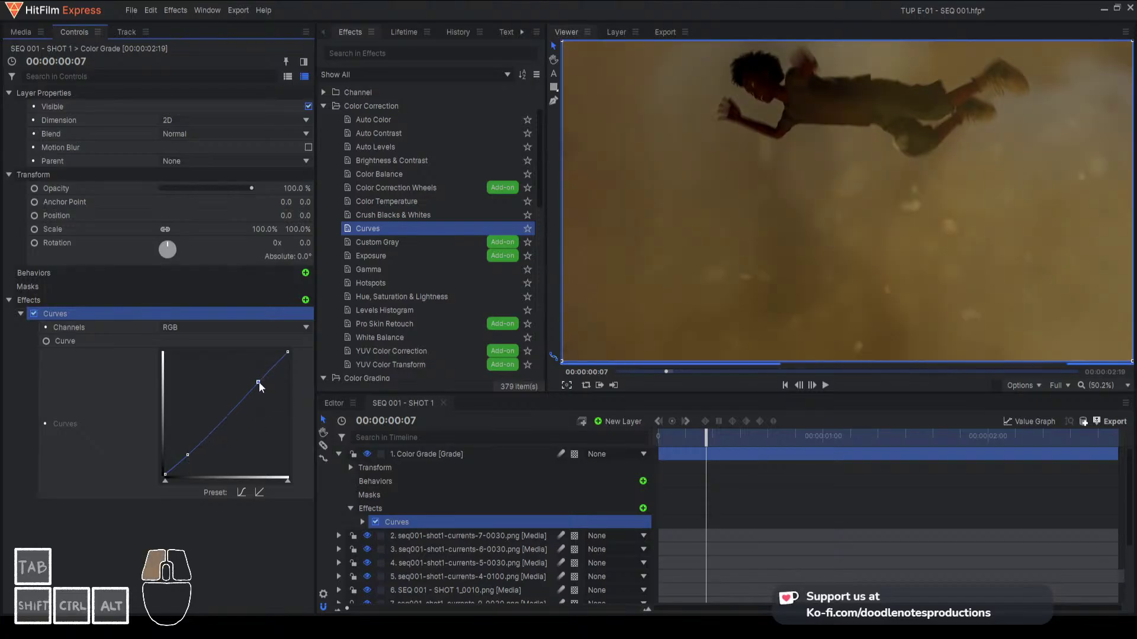
pyautogui.moveTo(259, 382); pyautogui.dragTo(258, 374)
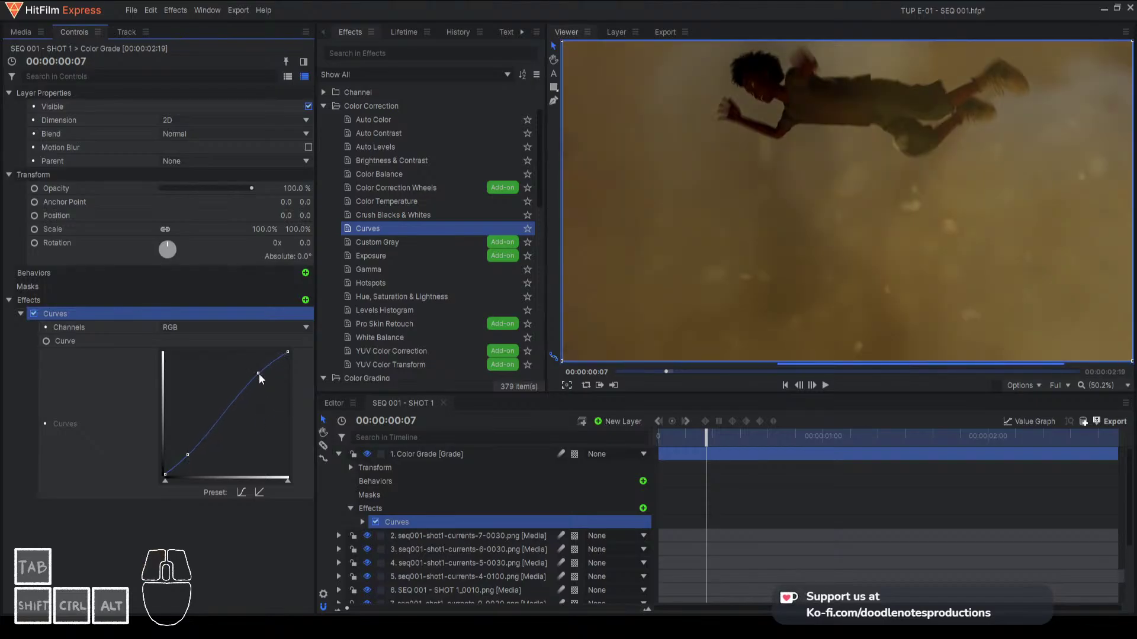
# Switch Curves to the Red channel and add a midpoint raised slightly above the diagonal
pyautogui.click(199, 327)
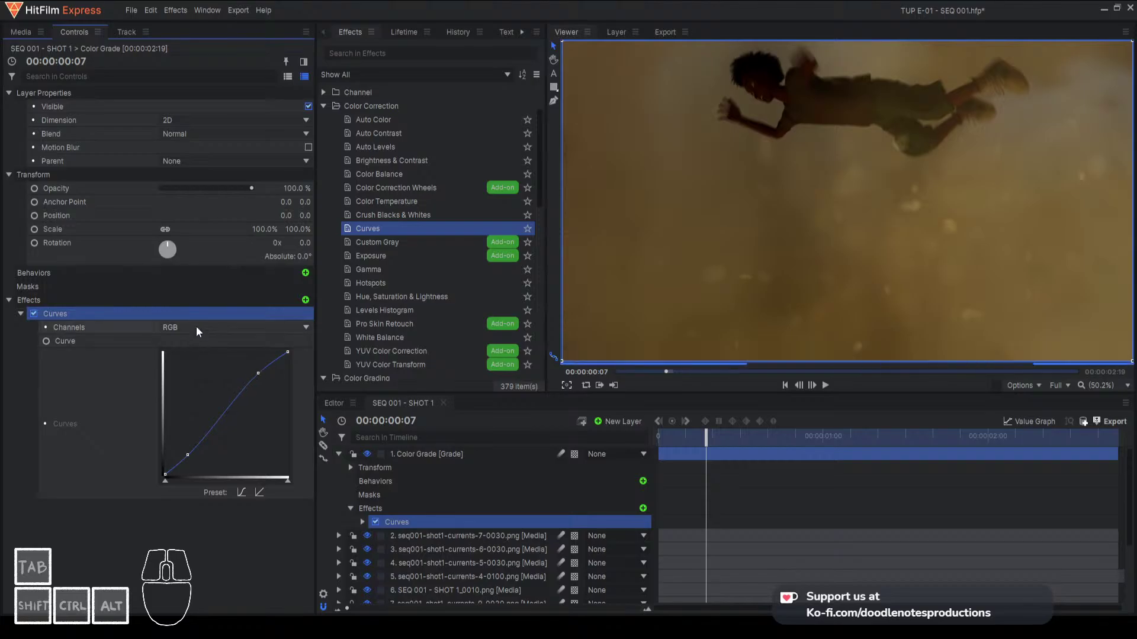
pyautogui.click(184, 353)
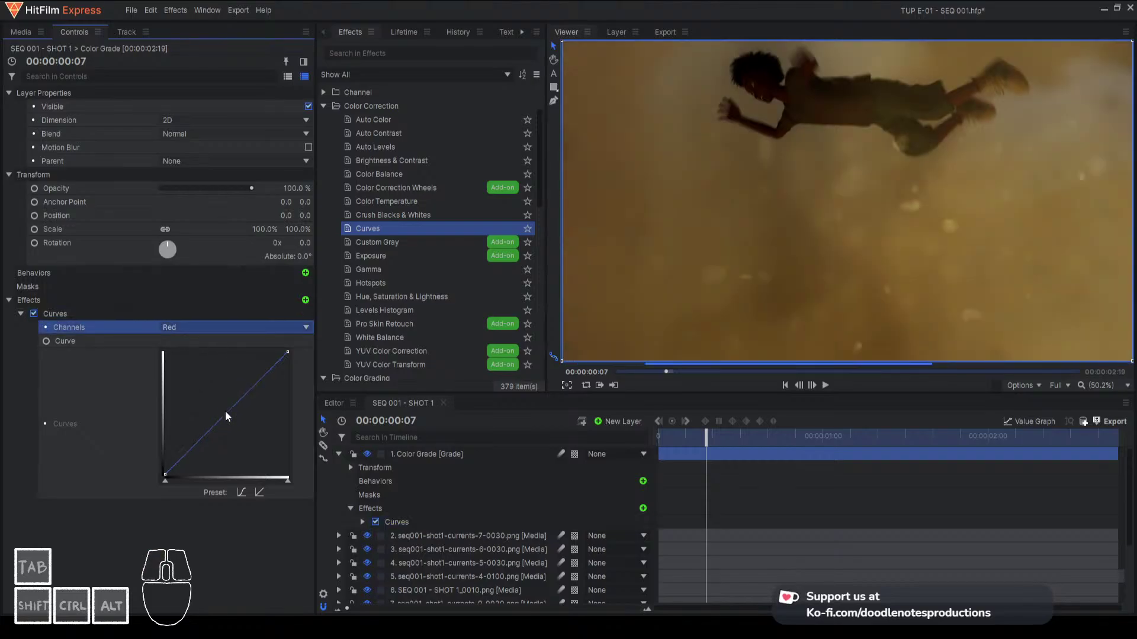
pyautogui.moveTo(218, 421); pyautogui.dragTo(215, 417)
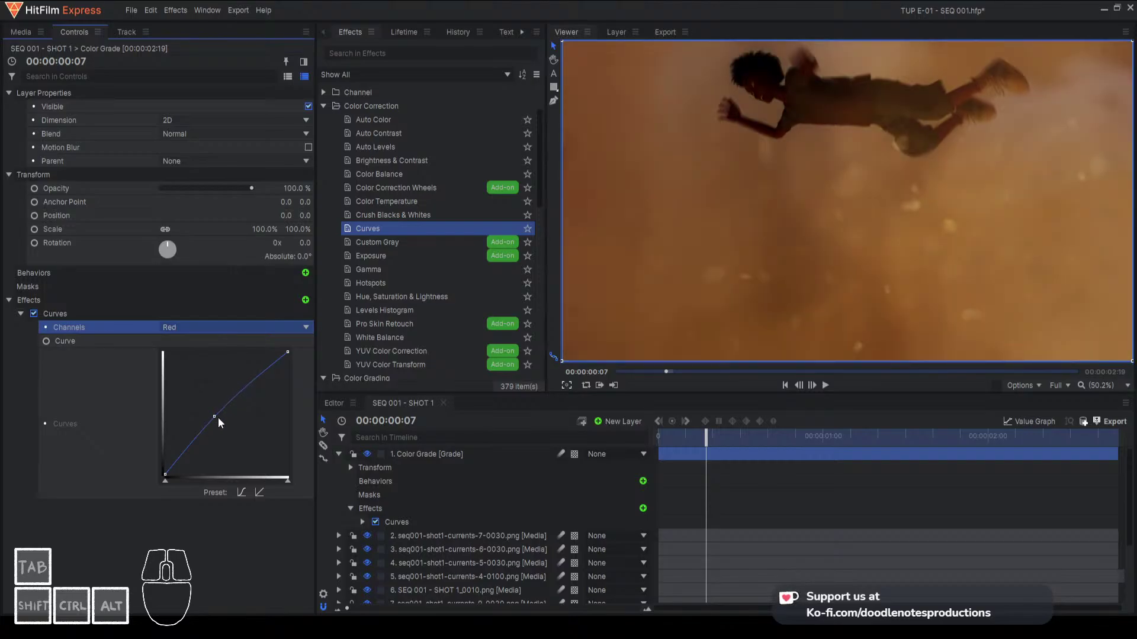
pyautogui.moveTo(218, 418); pyautogui.dragTo(222, 414)
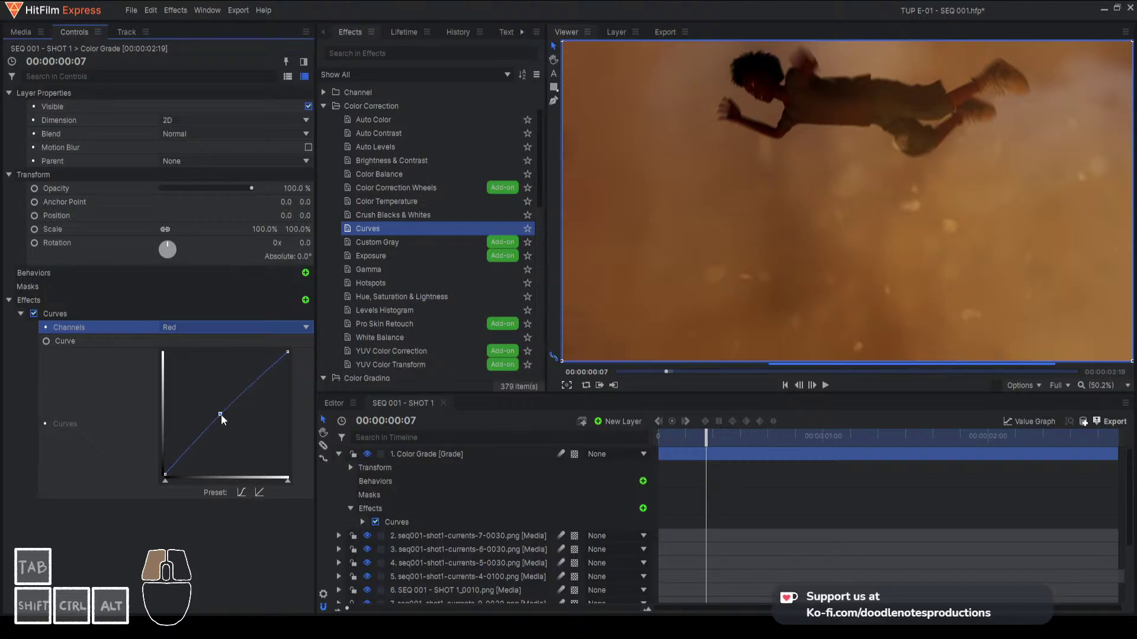
# Switch Curves to the Green channel and raise its midpoint slightly above the diagonal
pyautogui.click(215, 329)
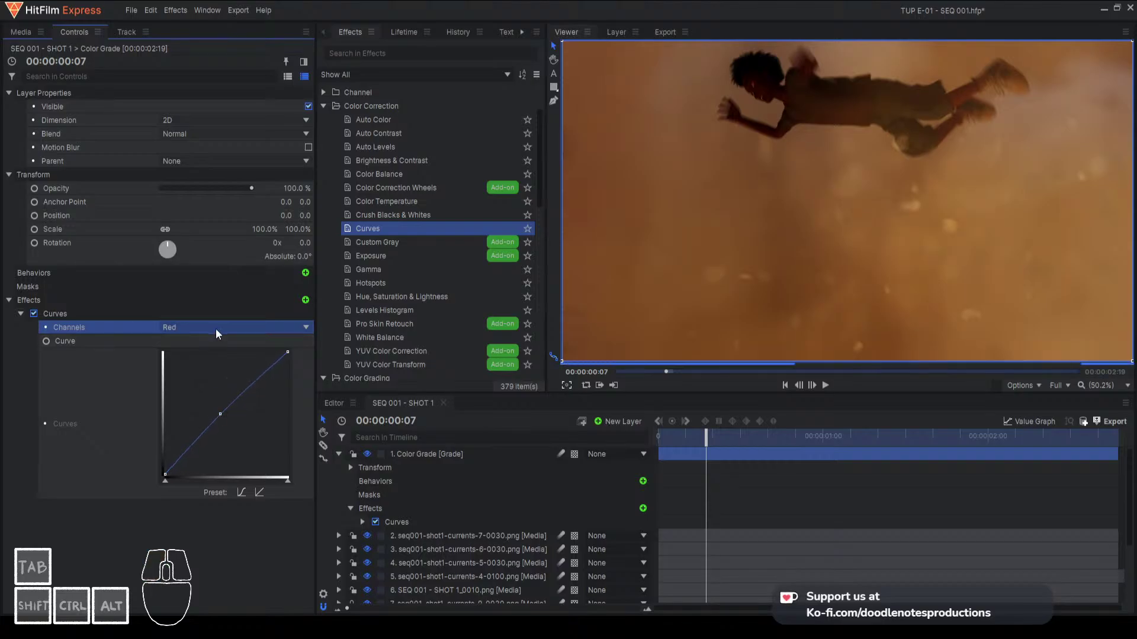
pyautogui.click(211, 382)
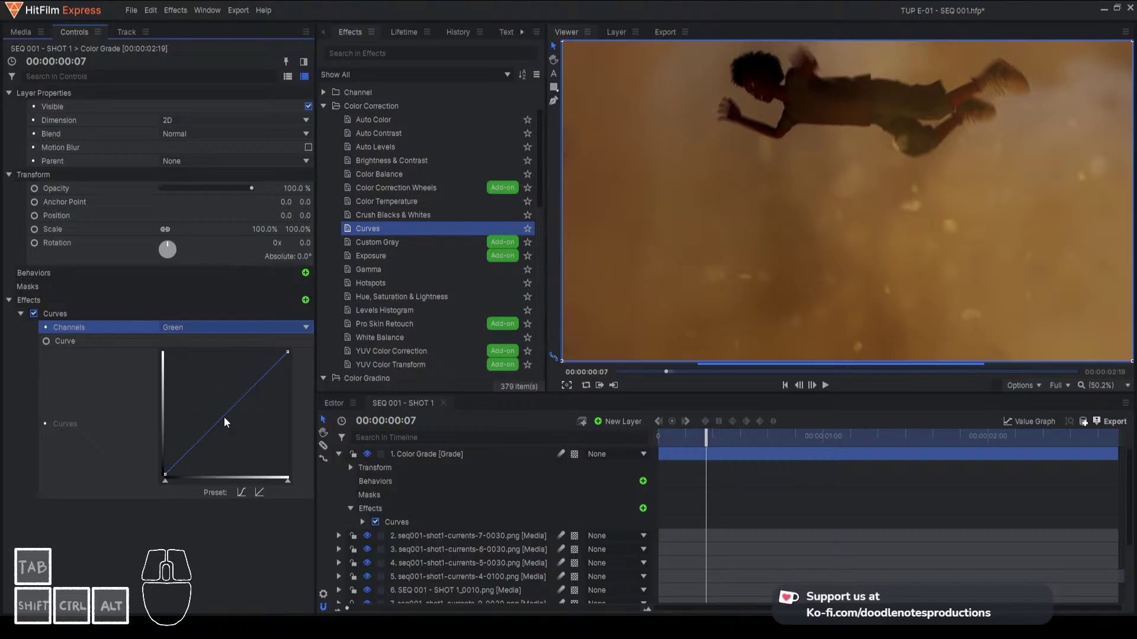
pyautogui.moveTo(224, 417); pyautogui.dragTo(222, 411)
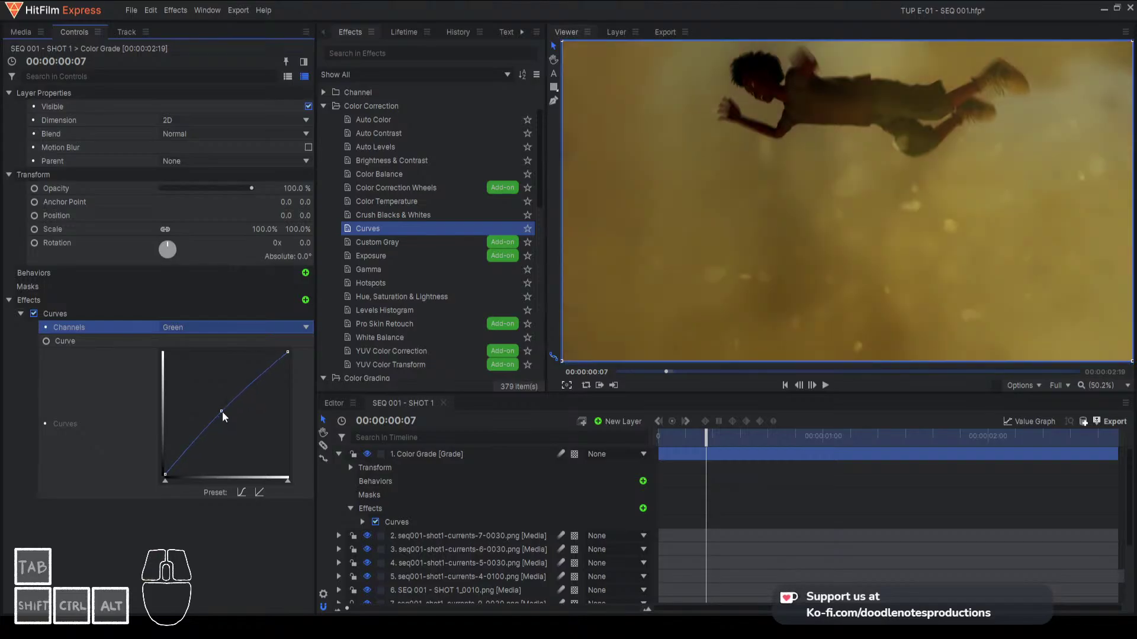
# In the Blue channel of Curves, raise a shadow point above the diagonal and set a highlight point close to it
pyautogui.click(215, 332)
pyautogui.click(204, 396)
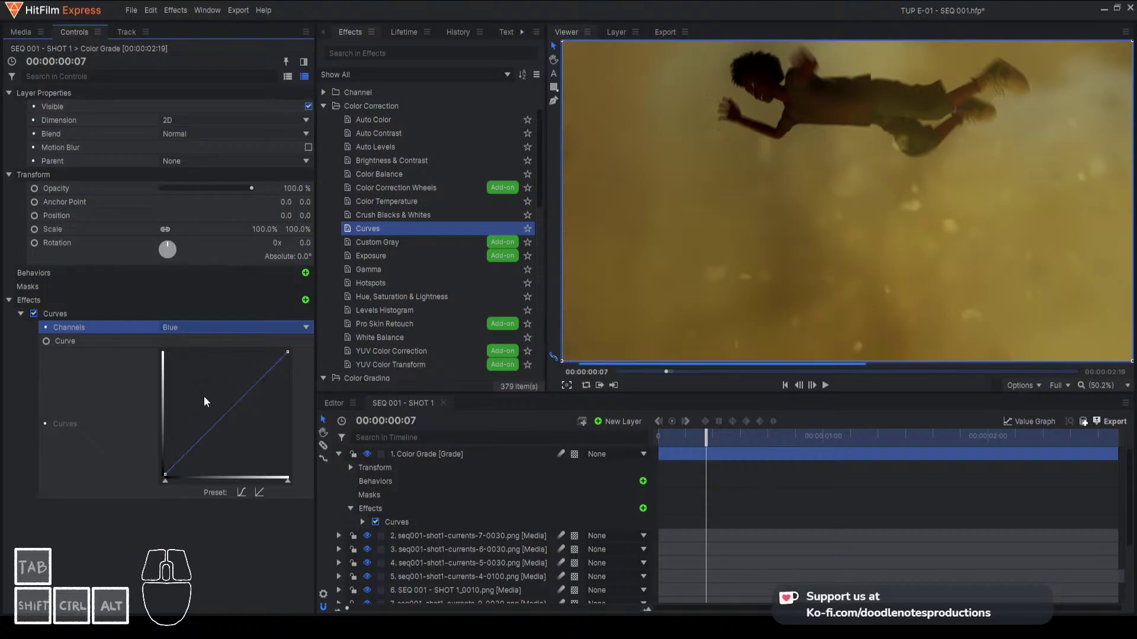
pyautogui.moveTo(190, 450); pyautogui.dragTo(186, 448)
pyautogui.moveTo(248, 377); pyautogui.dragTo(259, 385)
# Move the playhead to 00:00:02:08 and lower the Red curve's midpoint back to the diagonal
pyautogui.click(953, 438)
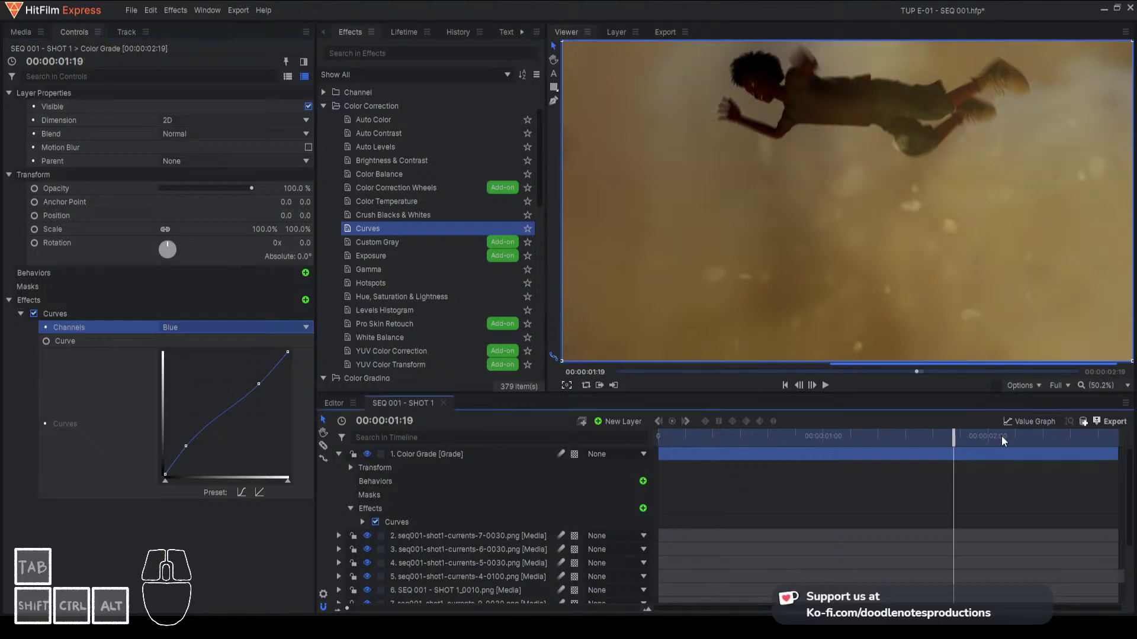
pyautogui.click(1041, 439)
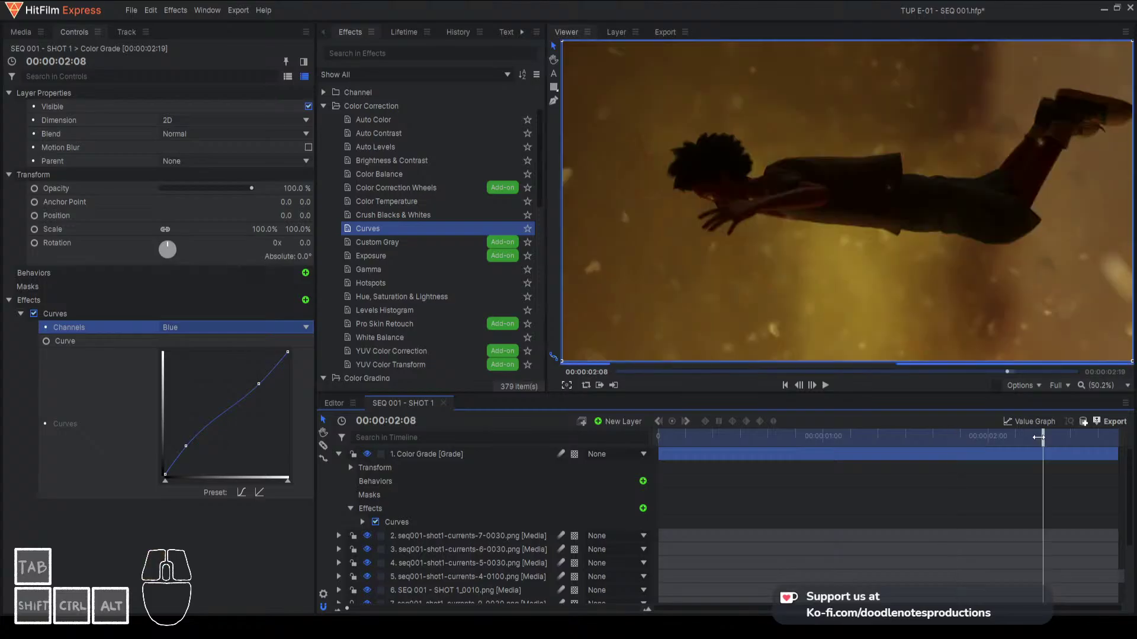
pyautogui.click(193, 331)
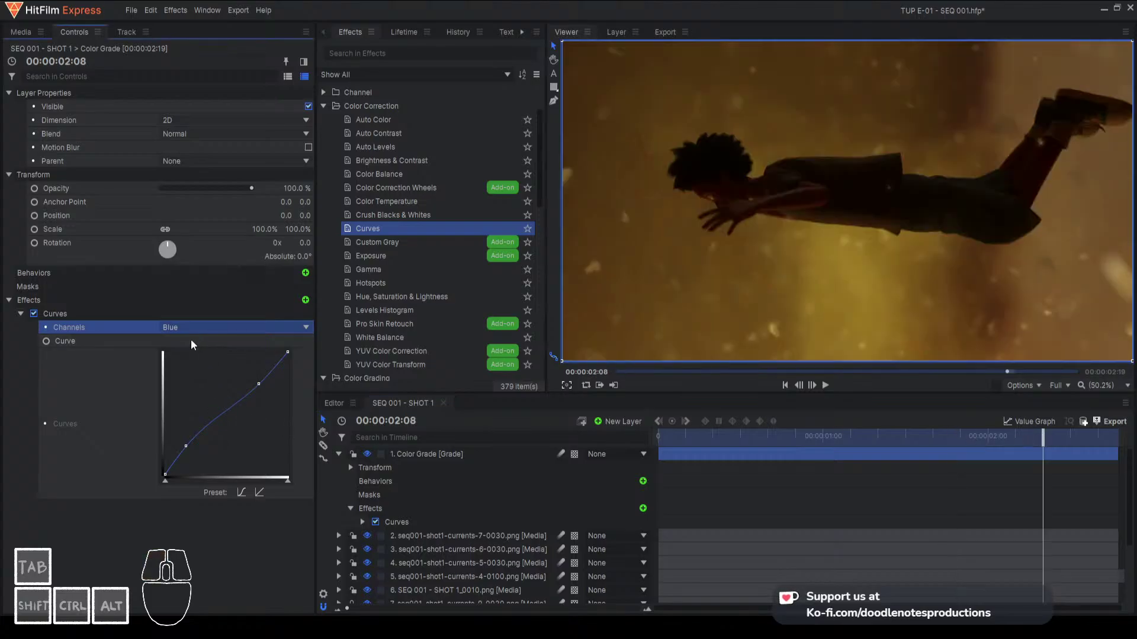
pyautogui.click(187, 355)
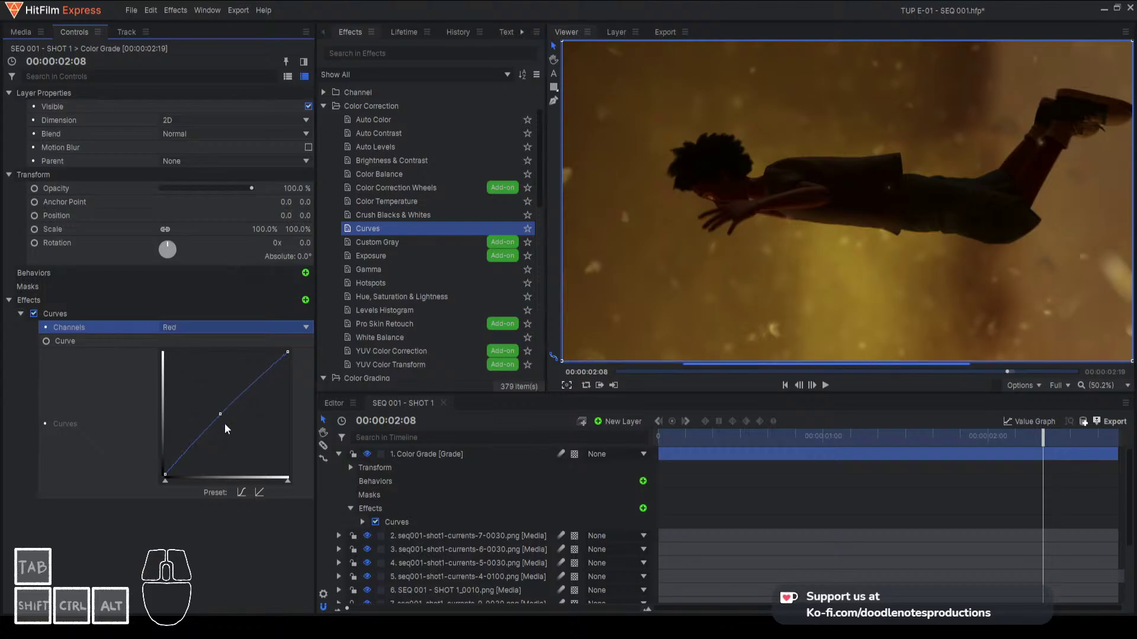
pyautogui.moveTo(221, 412); pyautogui.dragTo(225, 414)
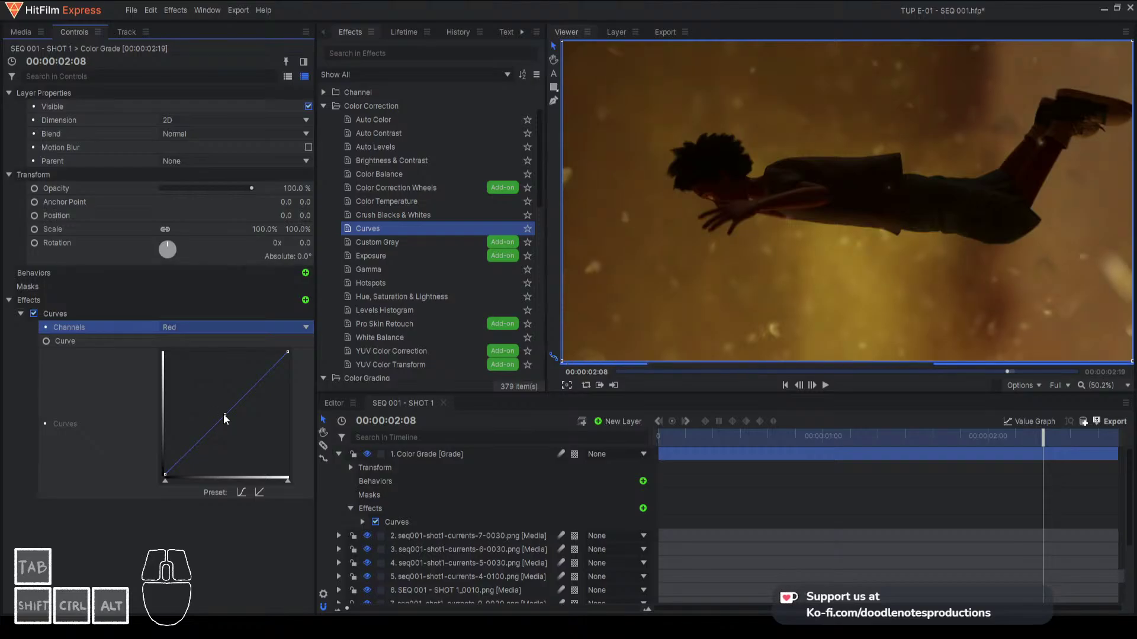
# Raise the Red curve's midpoint slightly above the diagonal and the Green curve's midpoint a little further above it
pyautogui.moveTo(224, 415); pyautogui.dragTo(220, 411)
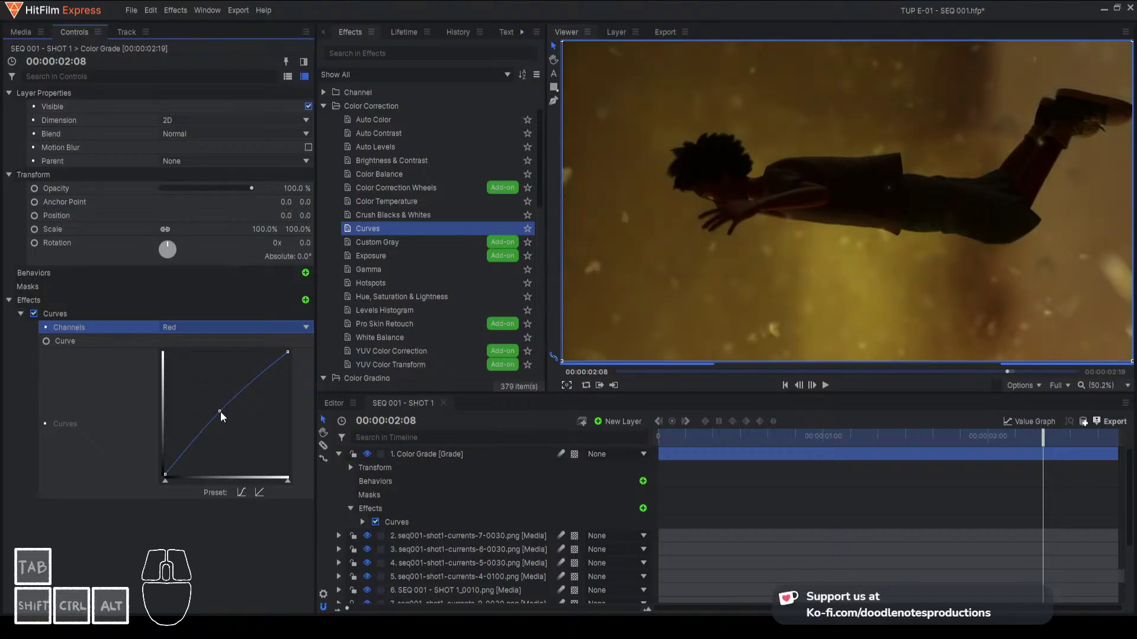
pyautogui.click(215, 328)
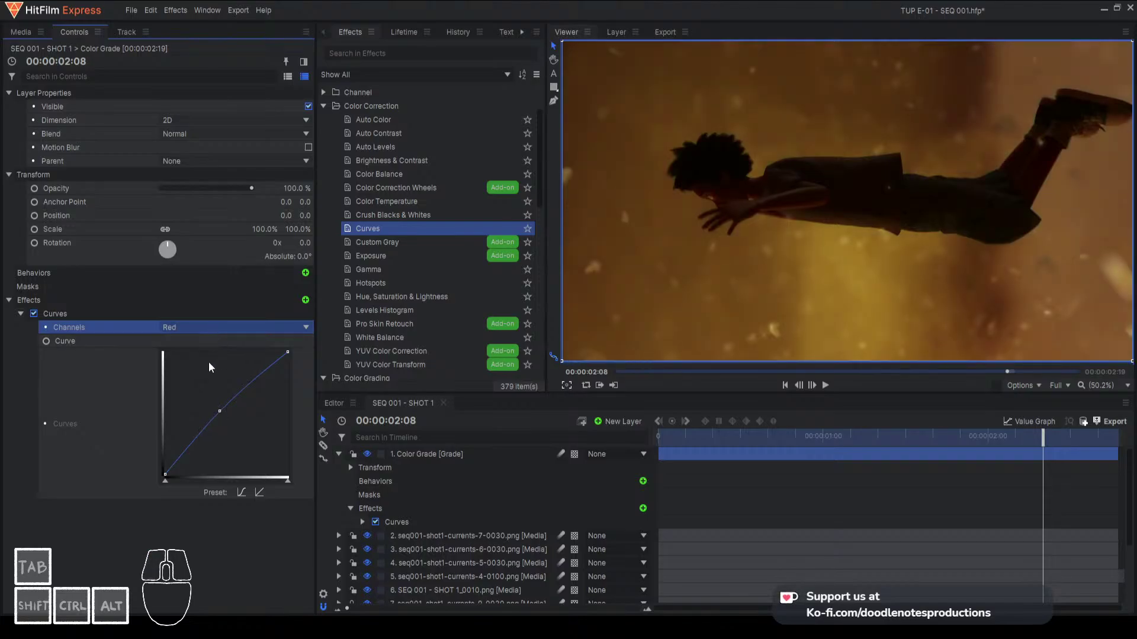
pyautogui.click(205, 378)
pyautogui.moveTo(222, 413); pyautogui.dragTo(218, 405)
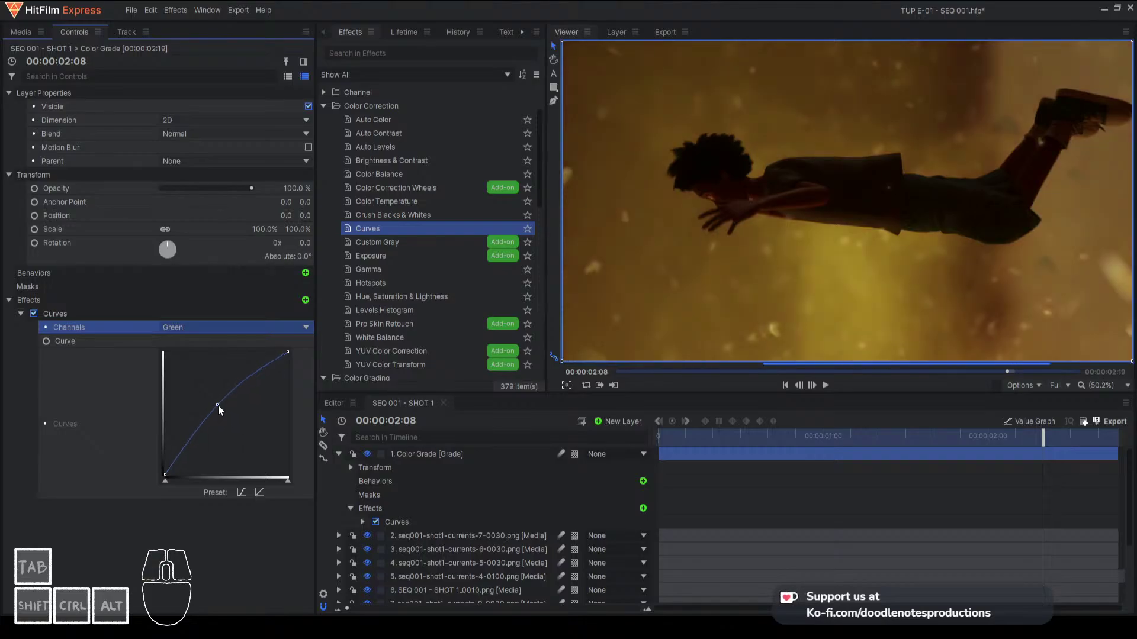
pyautogui.moveTo(218, 405); pyautogui.dragTo(222, 414)
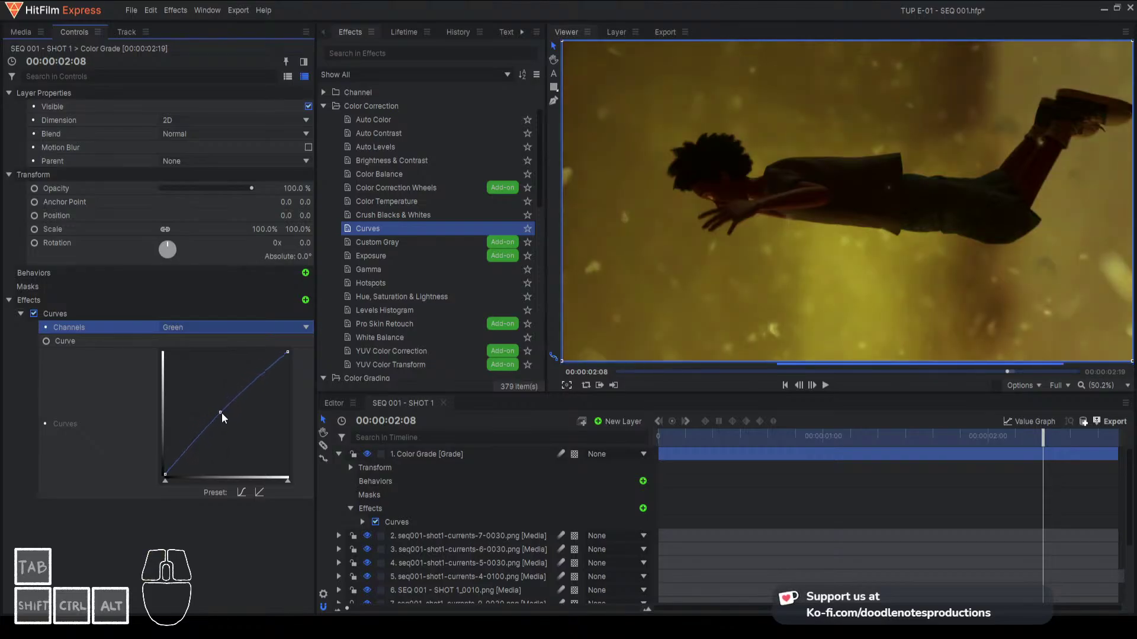
pyautogui.click(204, 326)
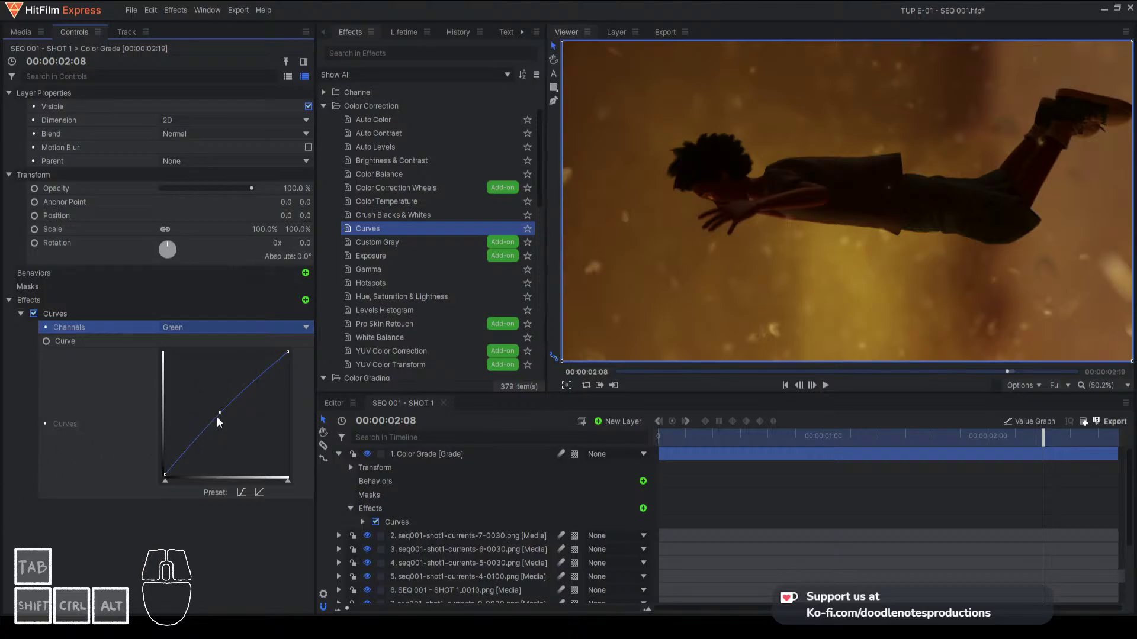
pyautogui.moveTo(218, 413); pyautogui.dragTo(213, 410)
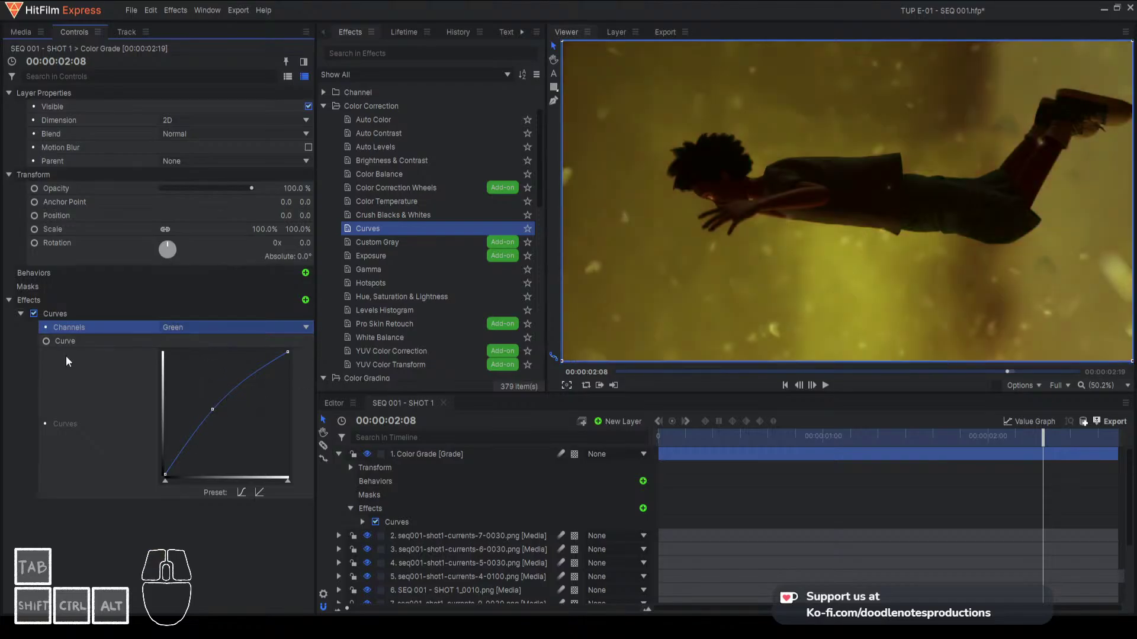
pyautogui.click(240, 511)
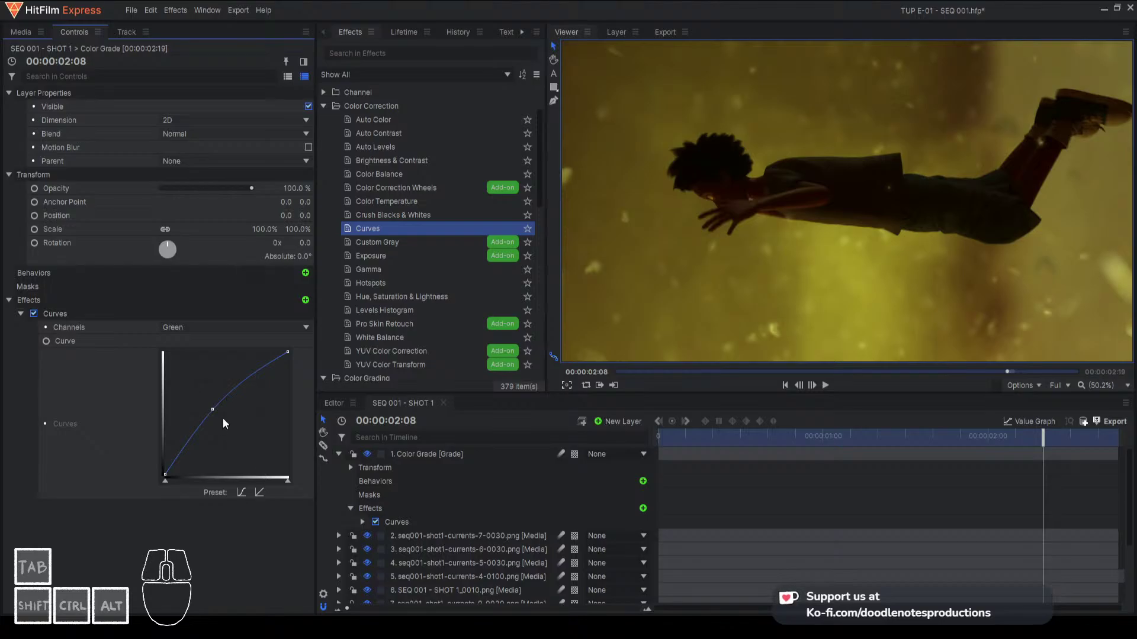
pyautogui.moveTo(215, 409); pyautogui.dragTo(216, 411)
# In the Blue channel of Curves, raise the highlight point above the diagonal and lower the shadow point to the diagonal
pyautogui.click(197, 333)
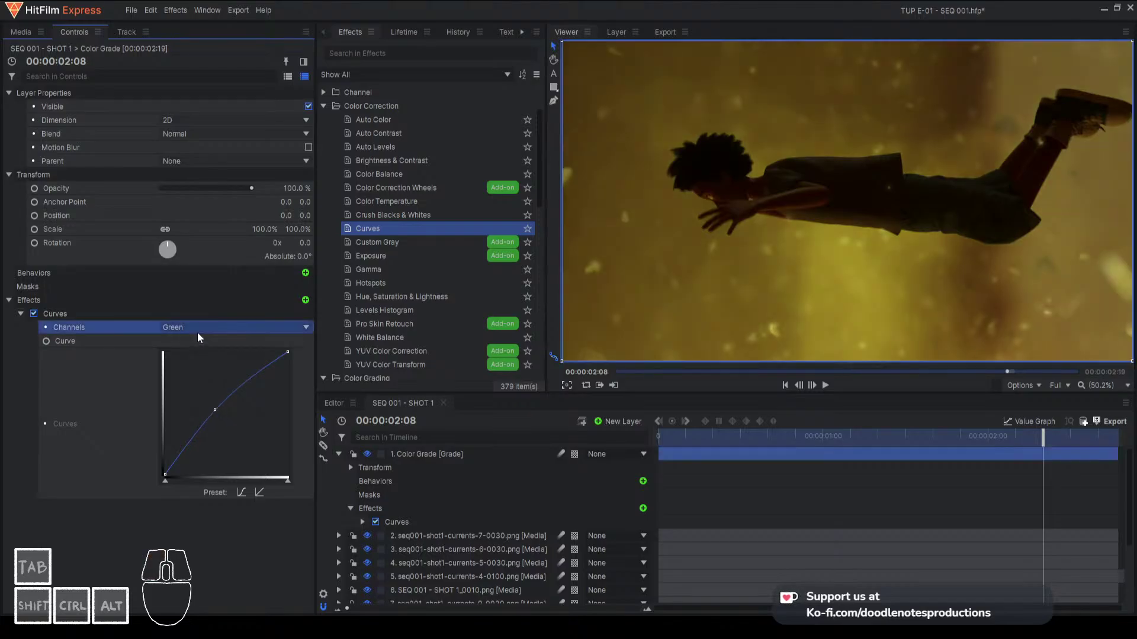
pyautogui.click(197, 385)
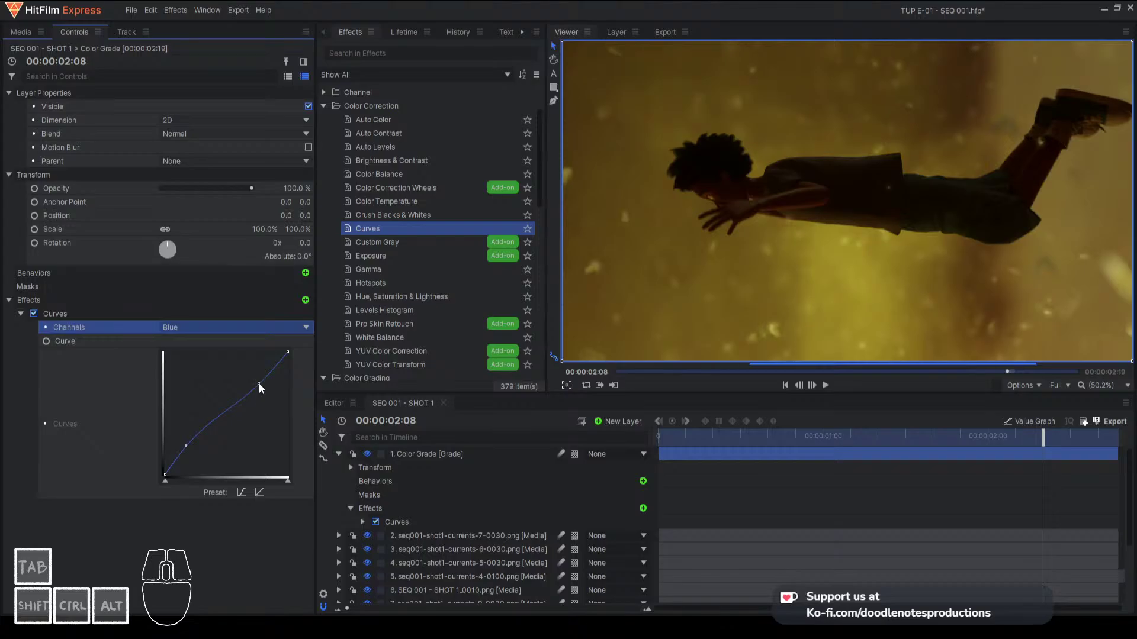
pyautogui.moveTo(258, 382); pyautogui.dragTo(254, 374)
pyautogui.moveTo(186, 444); pyautogui.dragTo(178, 443)
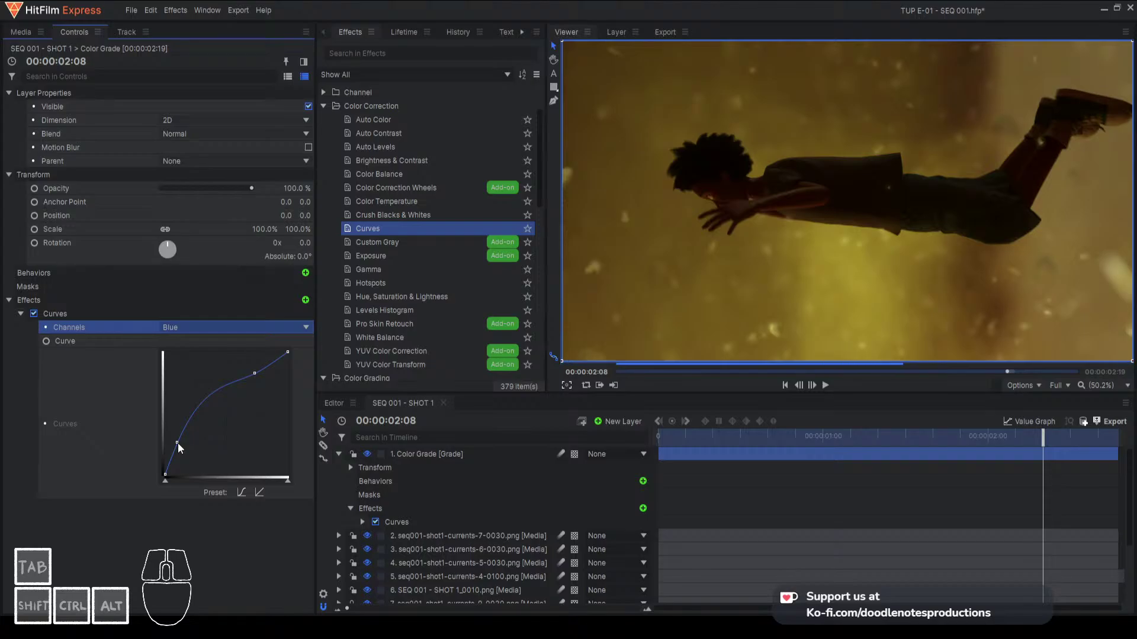
pyautogui.moveTo(177, 443); pyautogui.dragTo(185, 454)
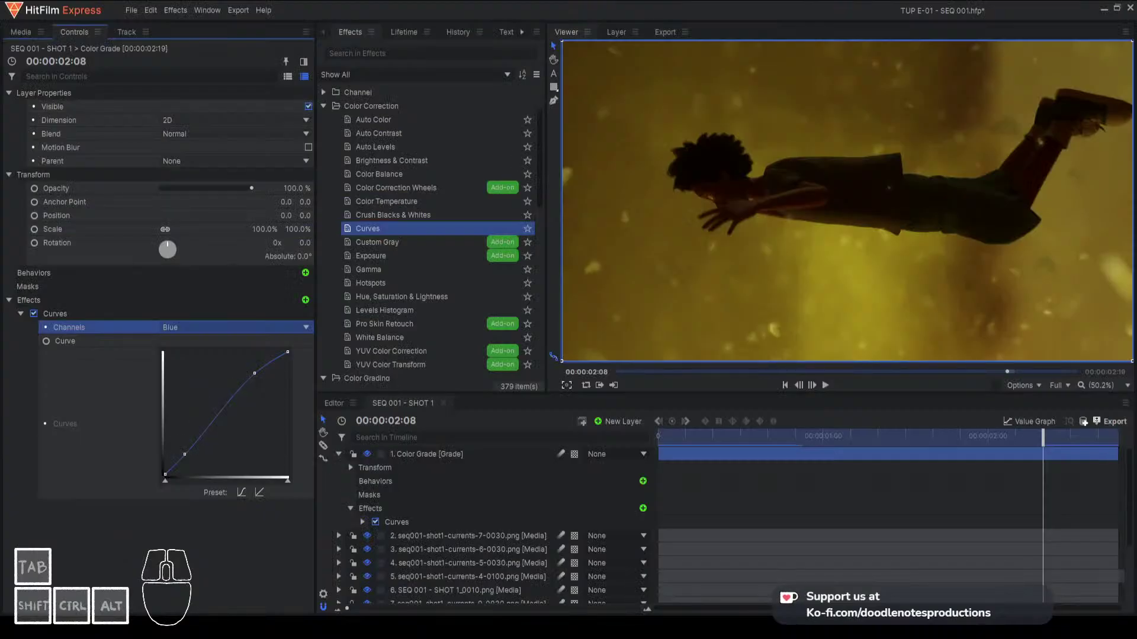
# Raise the Red curve's midpoint a touch more and check the grade at 00:00:01:06 and 00:00:02:01
pyautogui.click(235, 327)
pyautogui.click(205, 331)
pyautogui.click(193, 356)
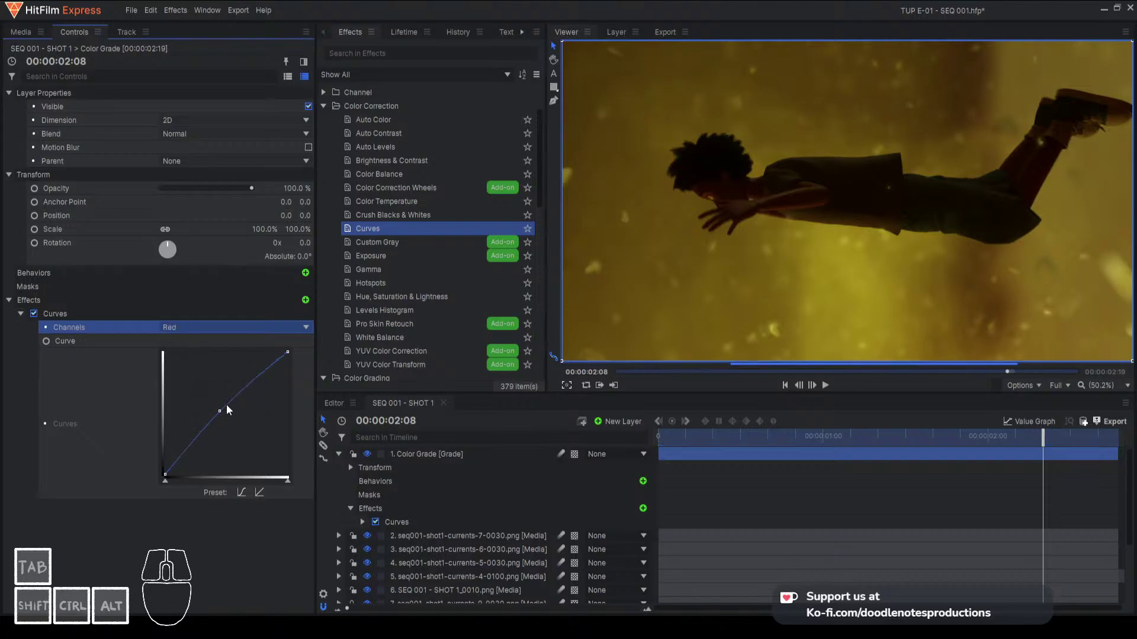
pyautogui.moveTo(219, 413); pyautogui.dragTo(219, 410)
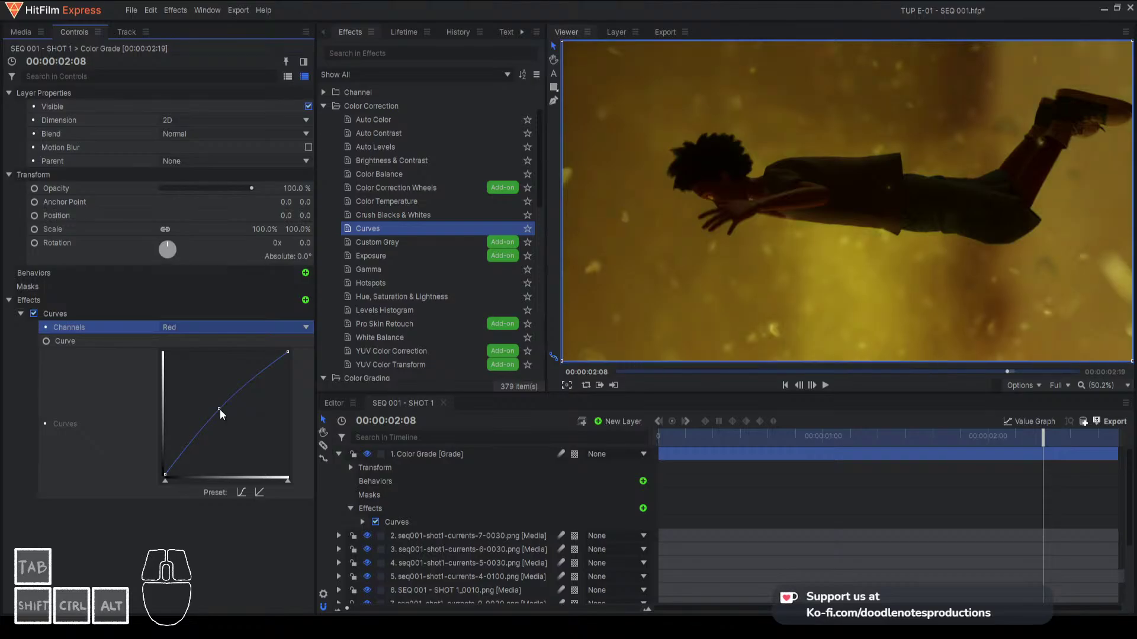
pyautogui.click(866, 437)
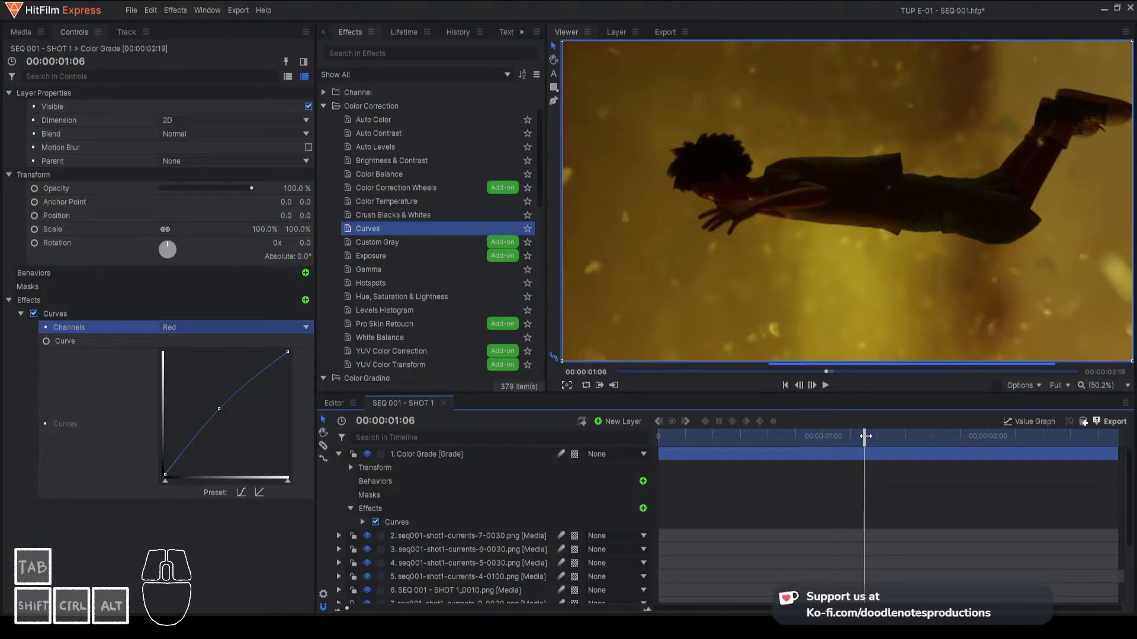
pyautogui.click(994, 441)
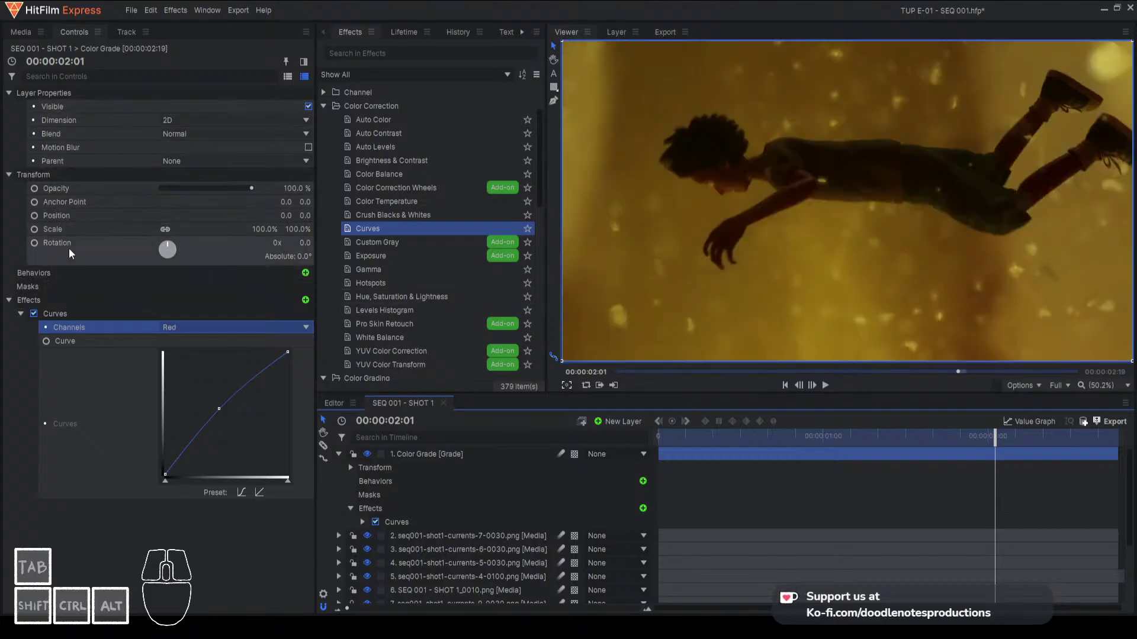
# Collapse the Color Grade layer's properties and delete the layer from the SEQ 001 - SHOT 1 timeline
pyautogui.click(338, 454)
pyautogui.click(419, 460)
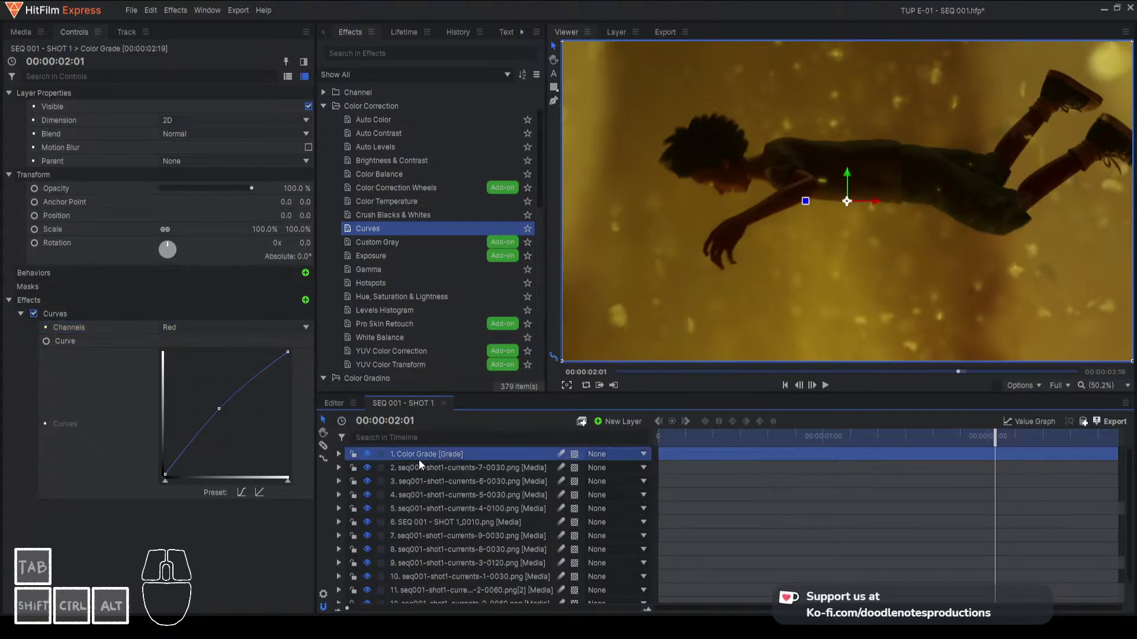
pyautogui.press('Delete')
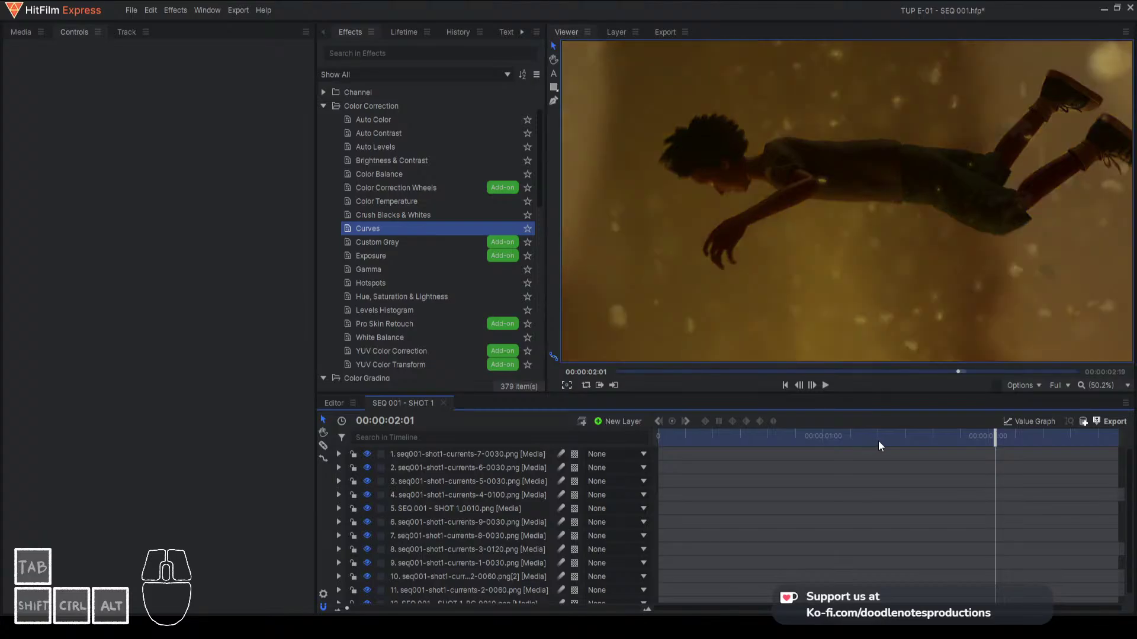
# Review the ungraded shot at several frames between 00:00:00:07 and 00:00:02:03 and save the project
pyautogui.click(879, 441)
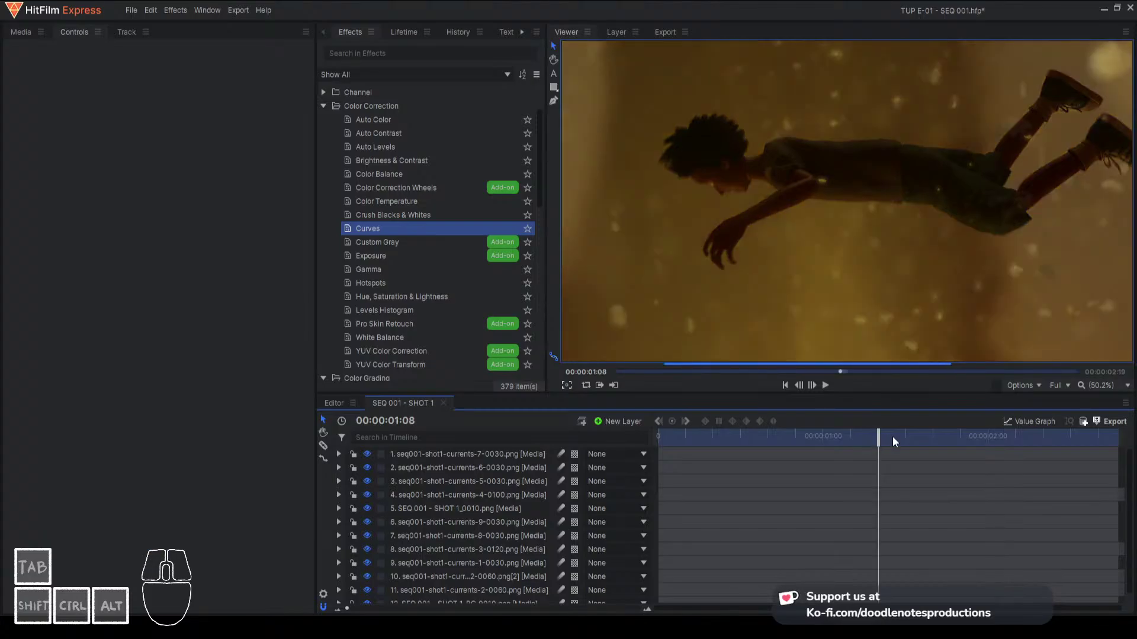
pyautogui.click(1008, 435)
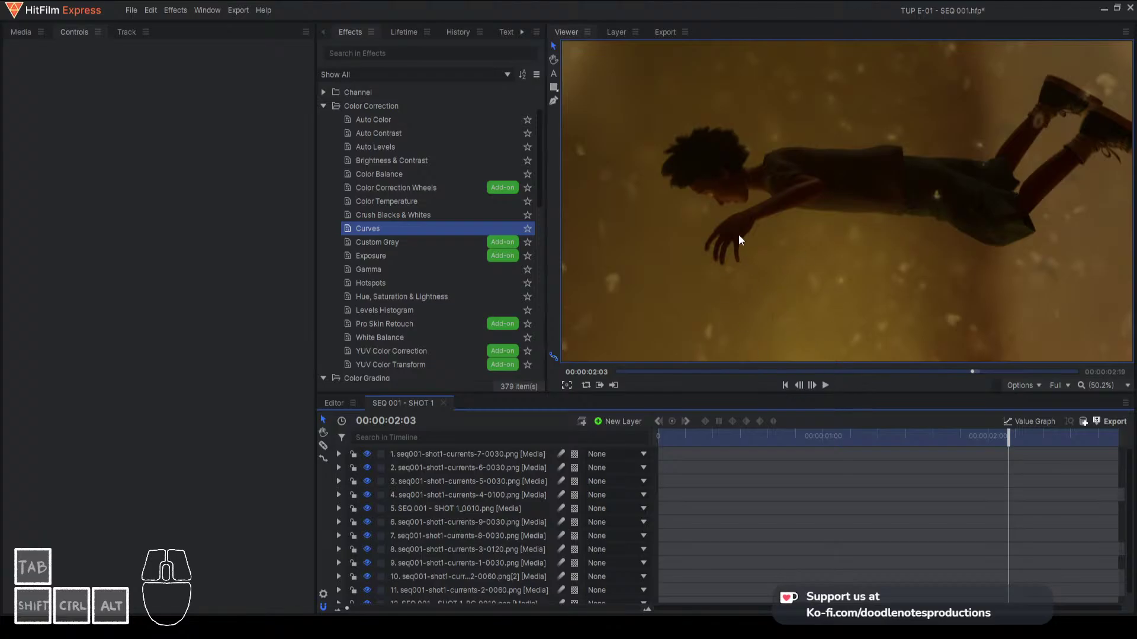
pyautogui.click(844, 441)
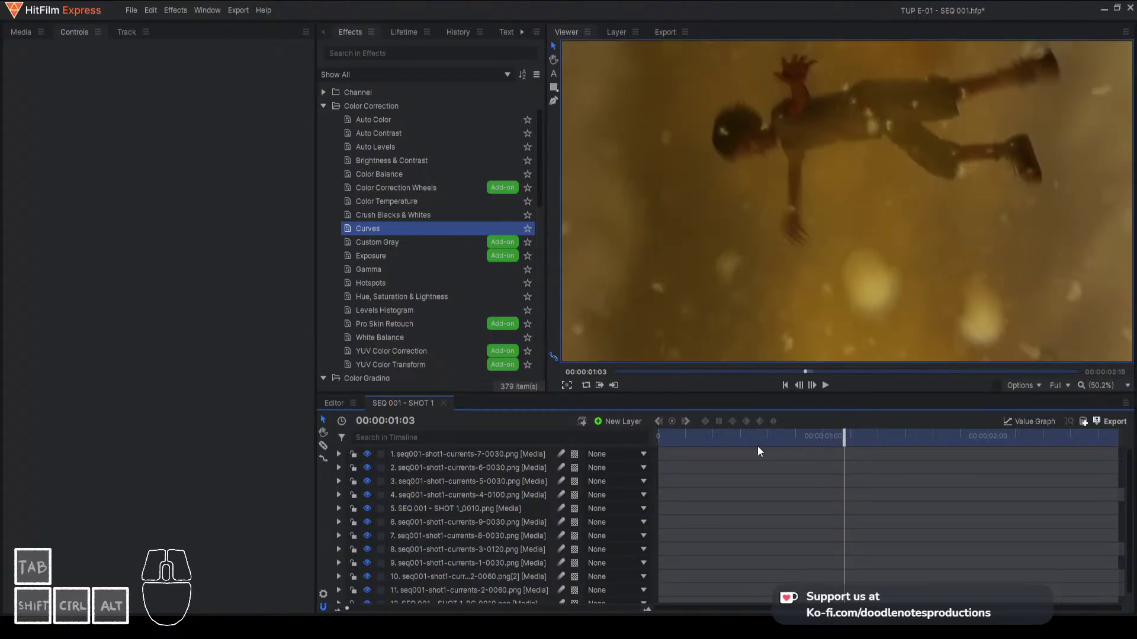
pyautogui.click(708, 442)
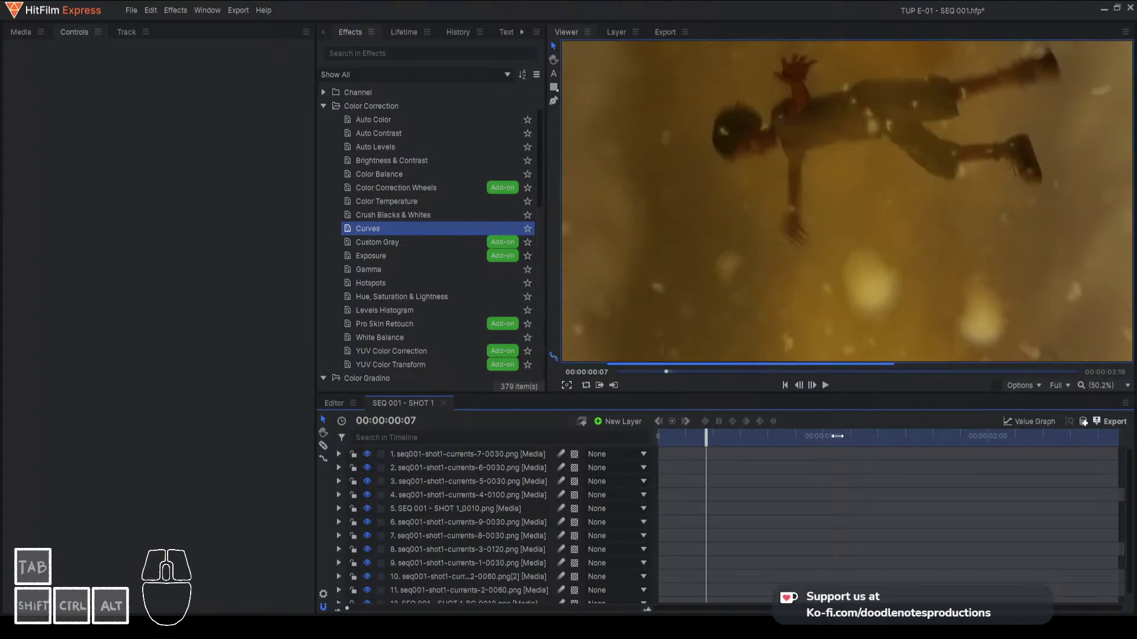
pyautogui.click(981, 435)
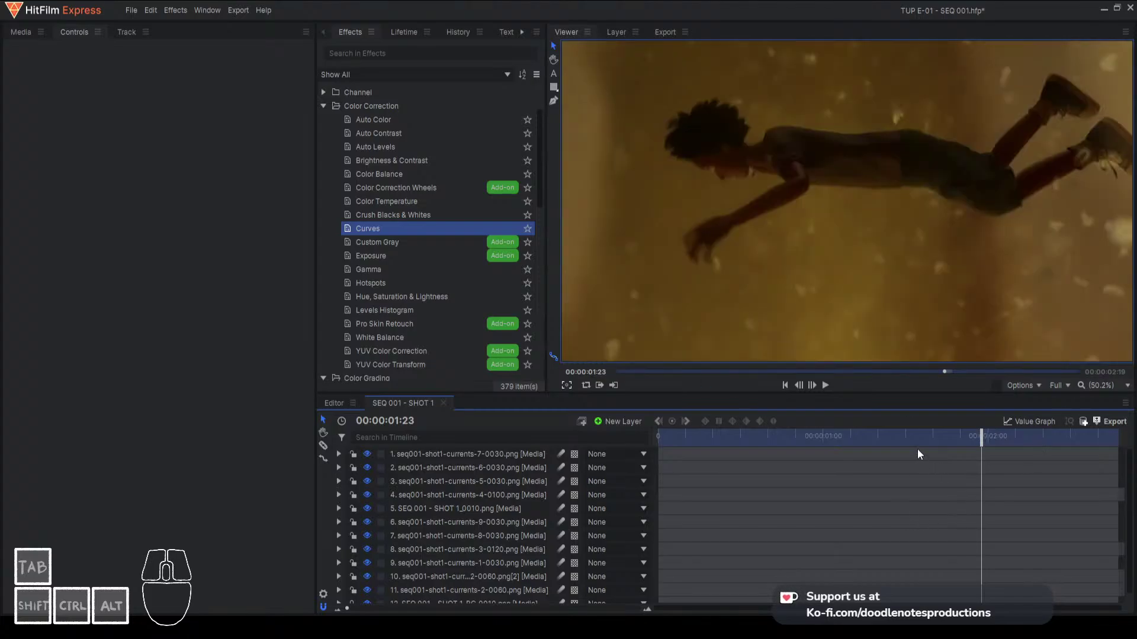
pyautogui.hotkey('ctrl', 's')
pyautogui.click(879, 434)
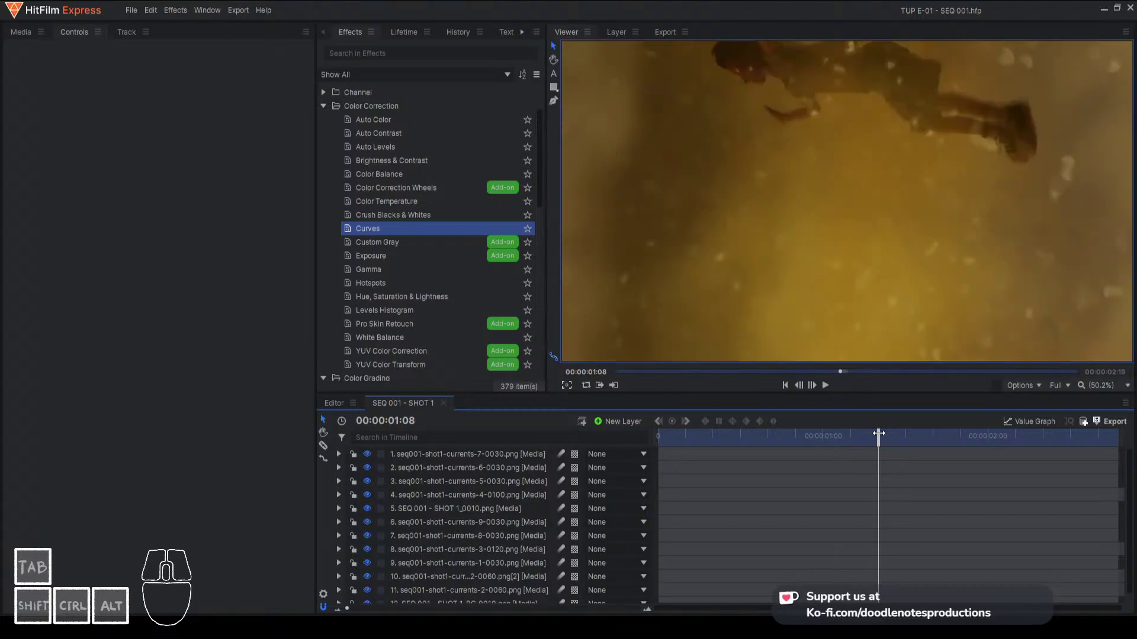
# Add SEQ 001 - SHOT 1 to the export queue and set both its preset and the default preset to HD 1080p No Audio
pyautogui.click(1116, 425)
pyautogui.click(1039, 491)
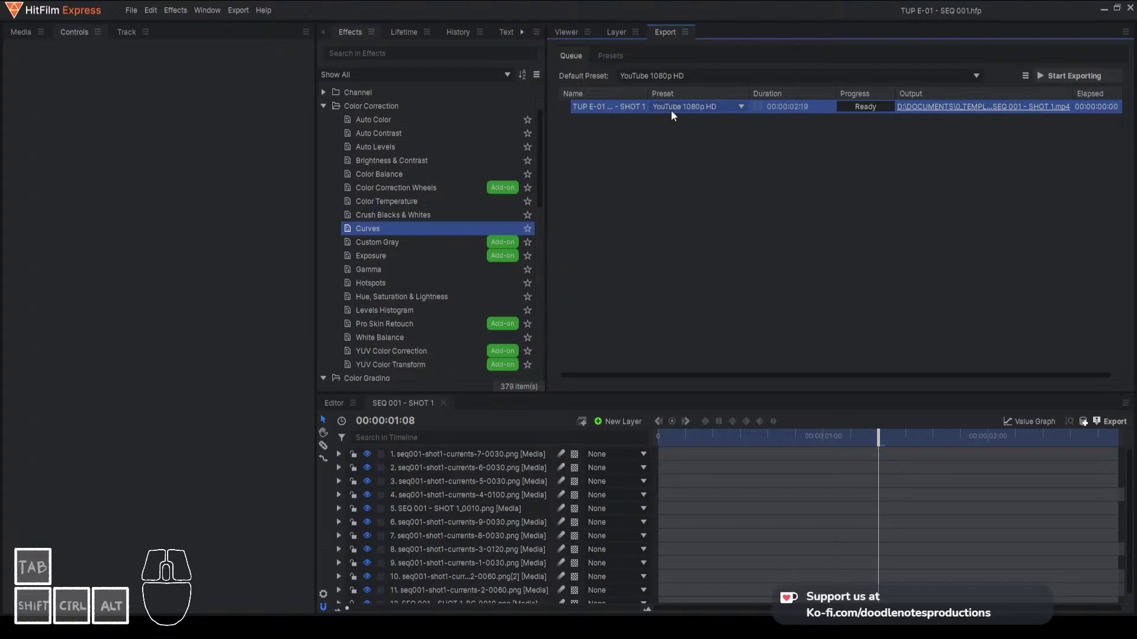
pyautogui.click(704, 408)
pyautogui.click(686, 81)
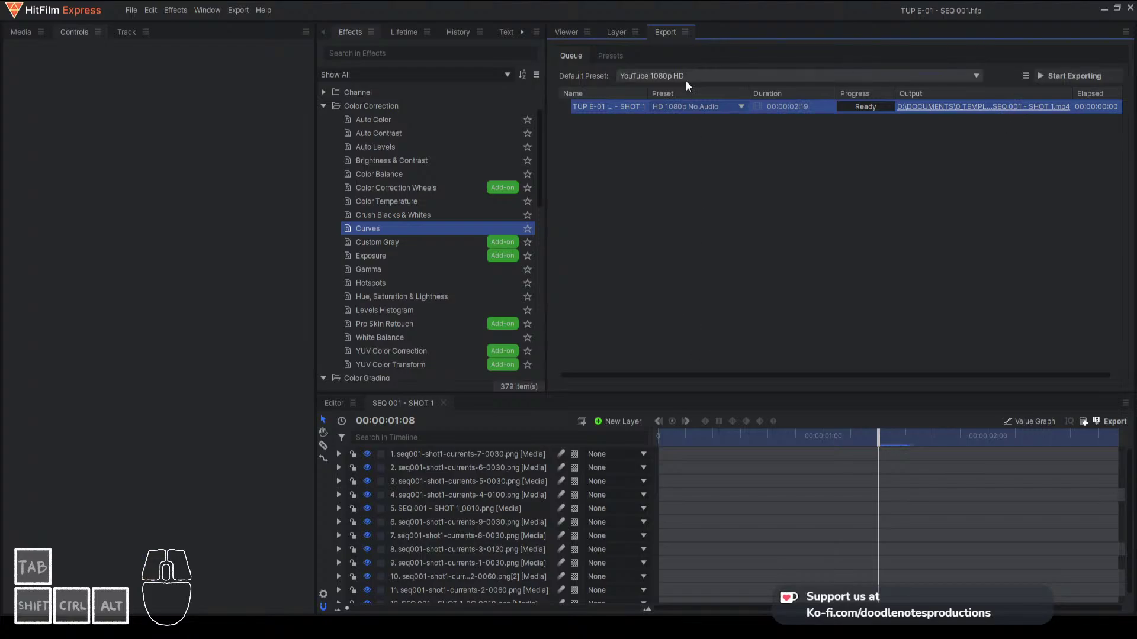
pyautogui.click(676, 375)
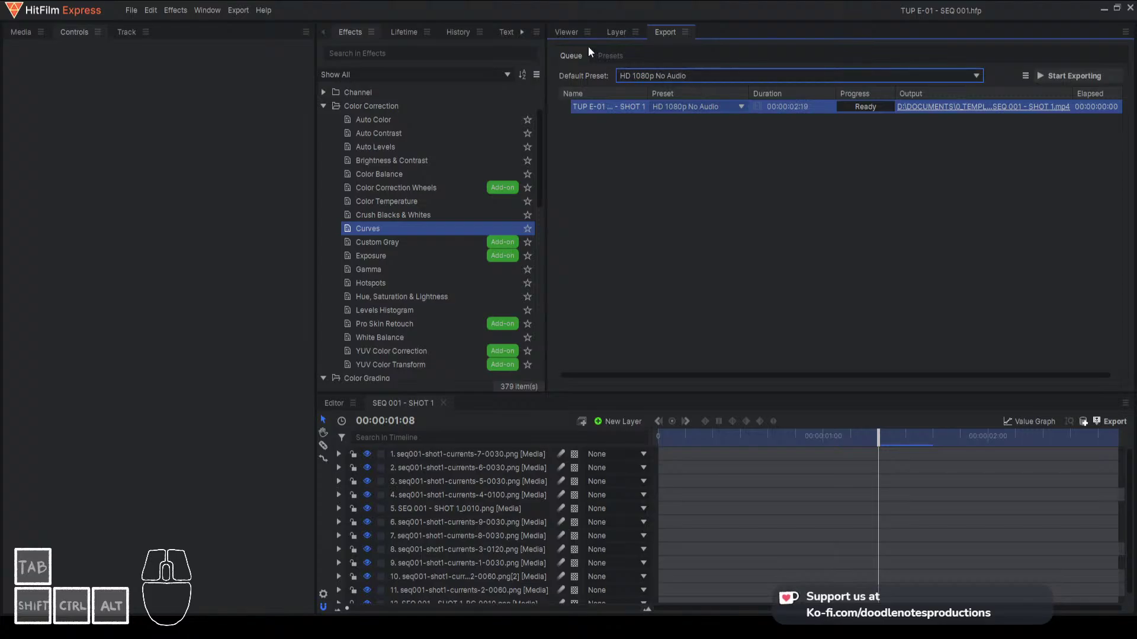
# Look over the available export presets, including the HD 1080p No Audio user preset, and return to the export queue
pyautogui.click(613, 56)
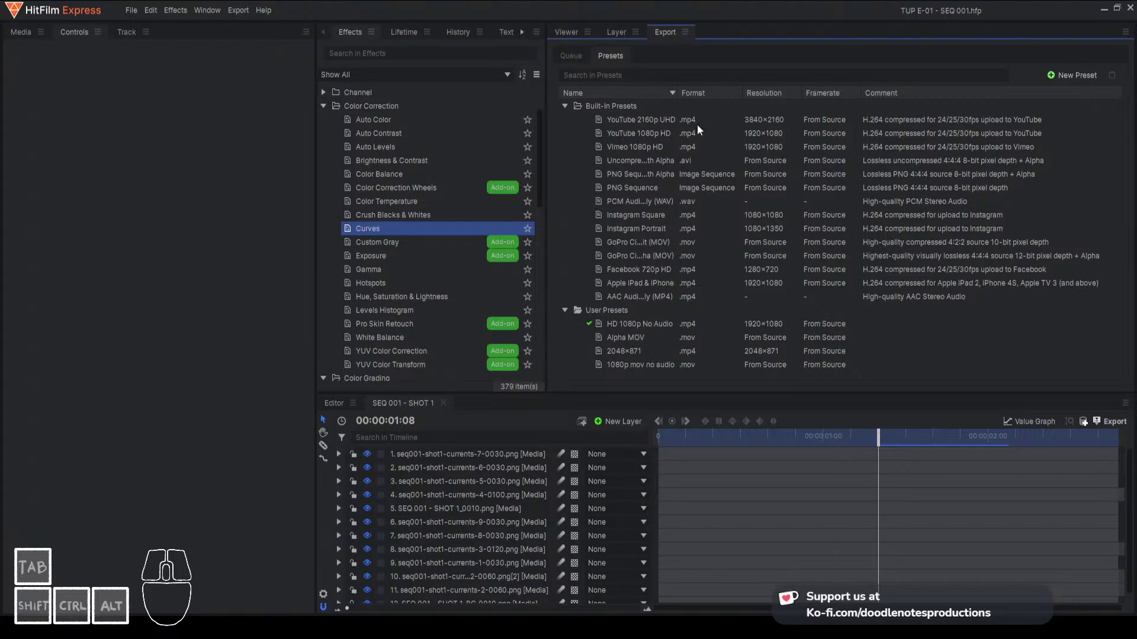
pyautogui.click(658, 326)
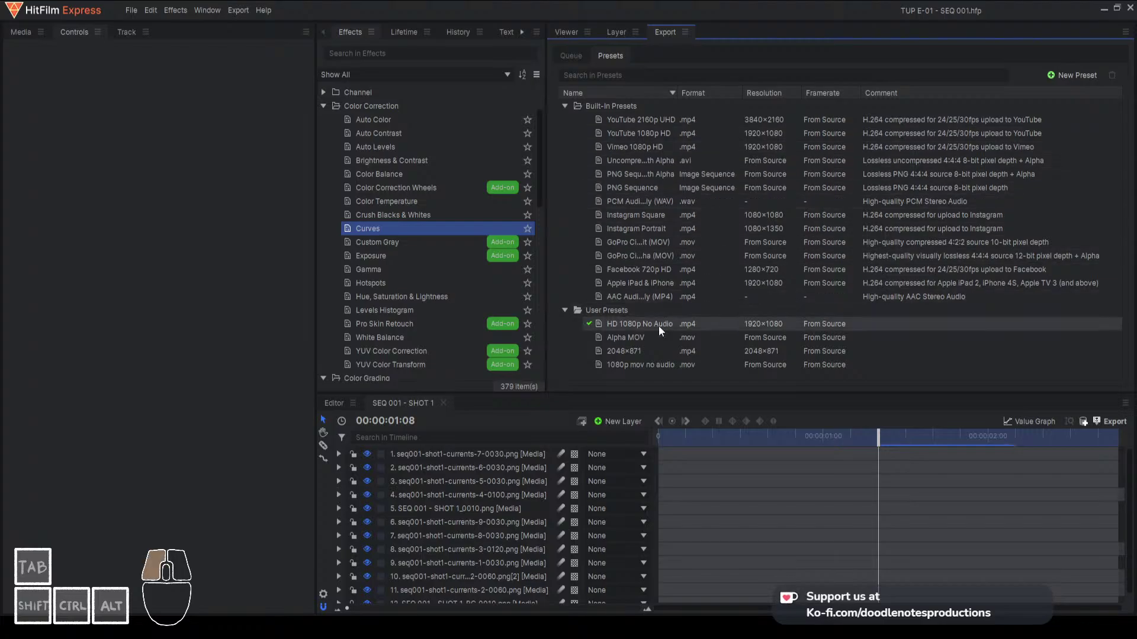
pyautogui.rightClick(819, 325)
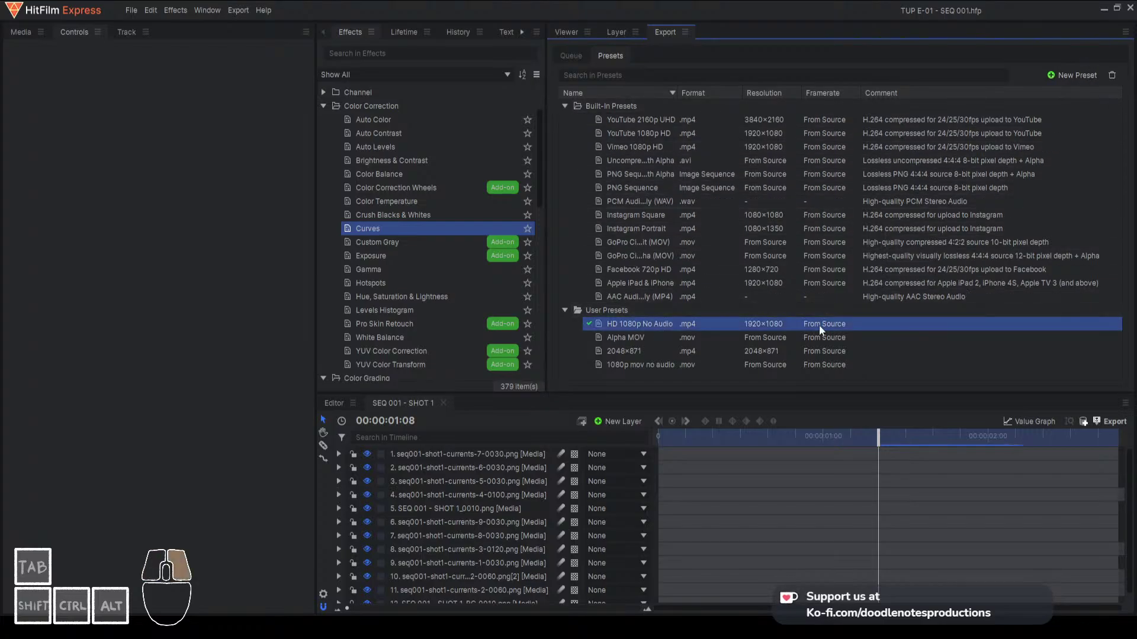
pyautogui.click(847, 353)
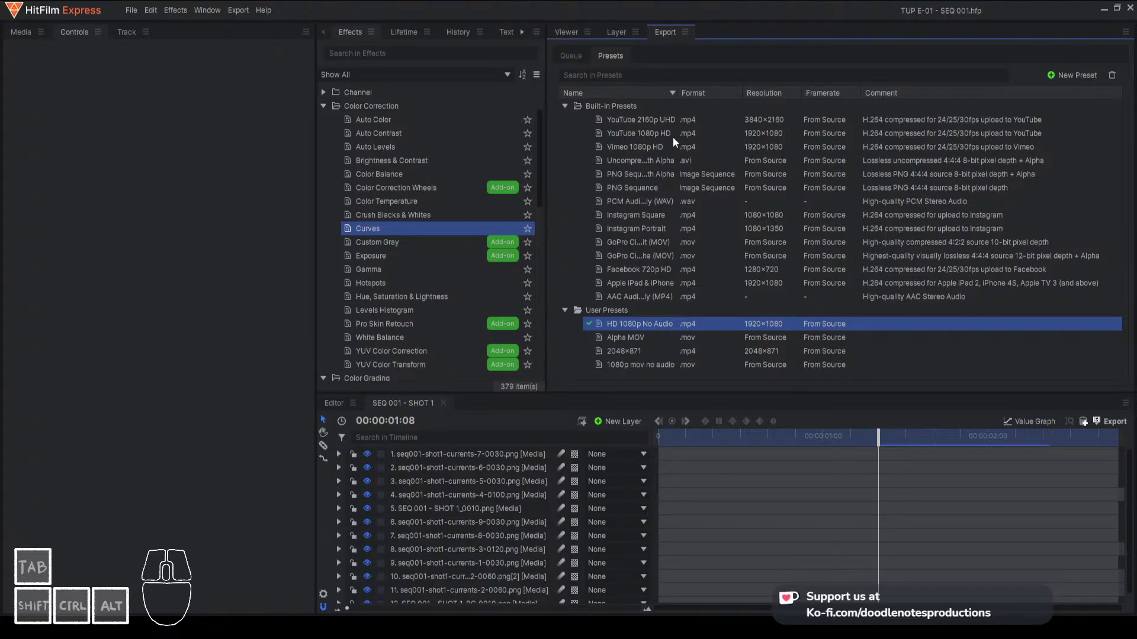
pyautogui.click(572, 56)
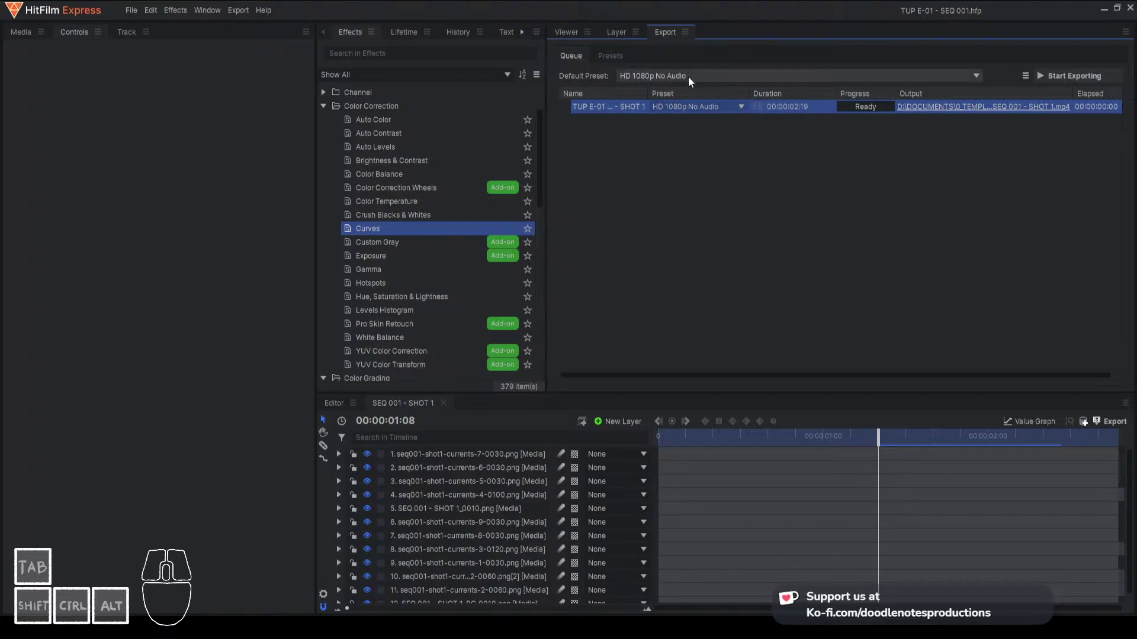
# Change the queued SEQ 001 - SHOT 1 export's output location to the 1_DOOD… folder tree in D:\DOCUMENTS, as an .mp4 file
pyautogui.click(991, 108)
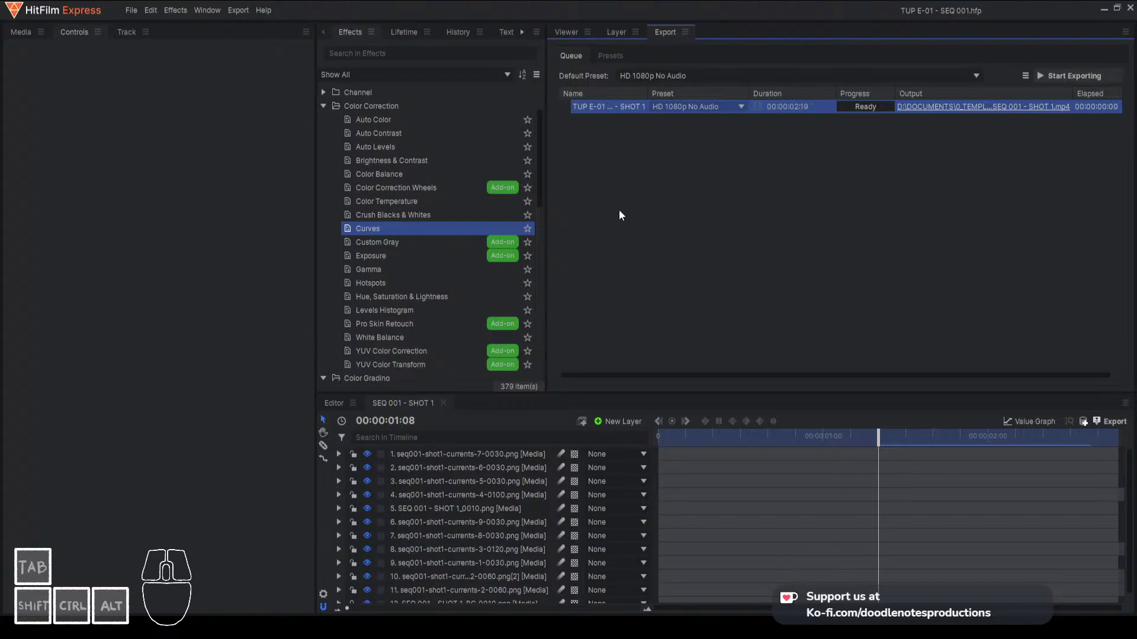
pyautogui.click(405, 144)
pyautogui.click(390, 171)
pyautogui.click(468, 177)
pyautogui.click(455, 248)
pyautogui.click(460, 155)
pyautogui.click(460, 148)
pyautogui.click(460, 148)
pyautogui.press('shift')
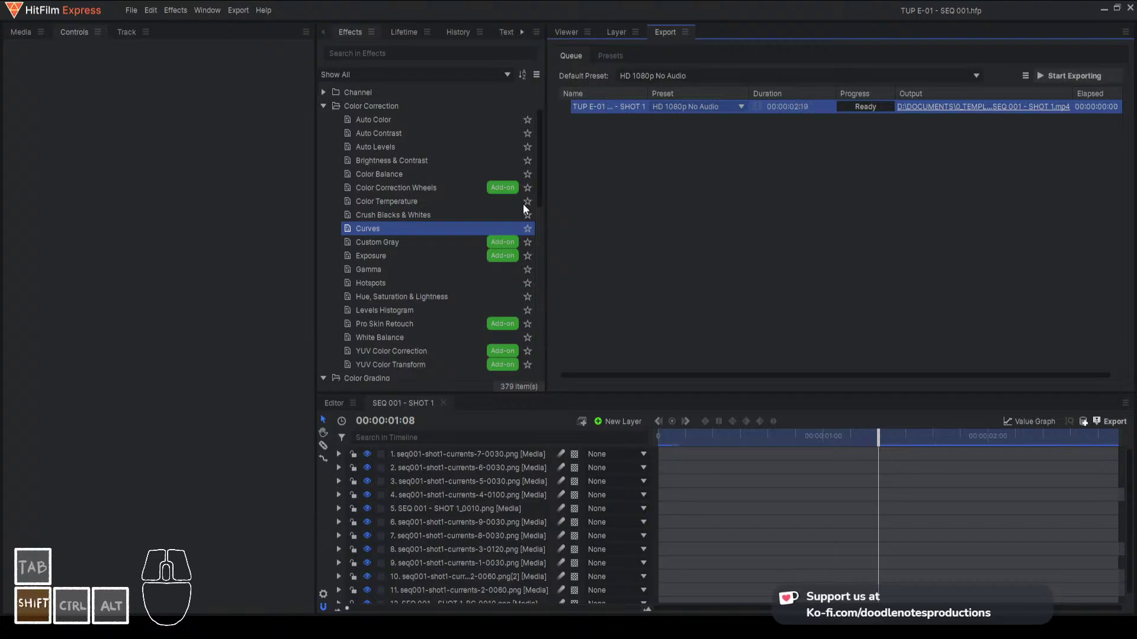
pyautogui.hotkey('shift', 'd')
pyautogui.hotkey('shift', 'space')
pyautogui.hotkey('shift', 'i')
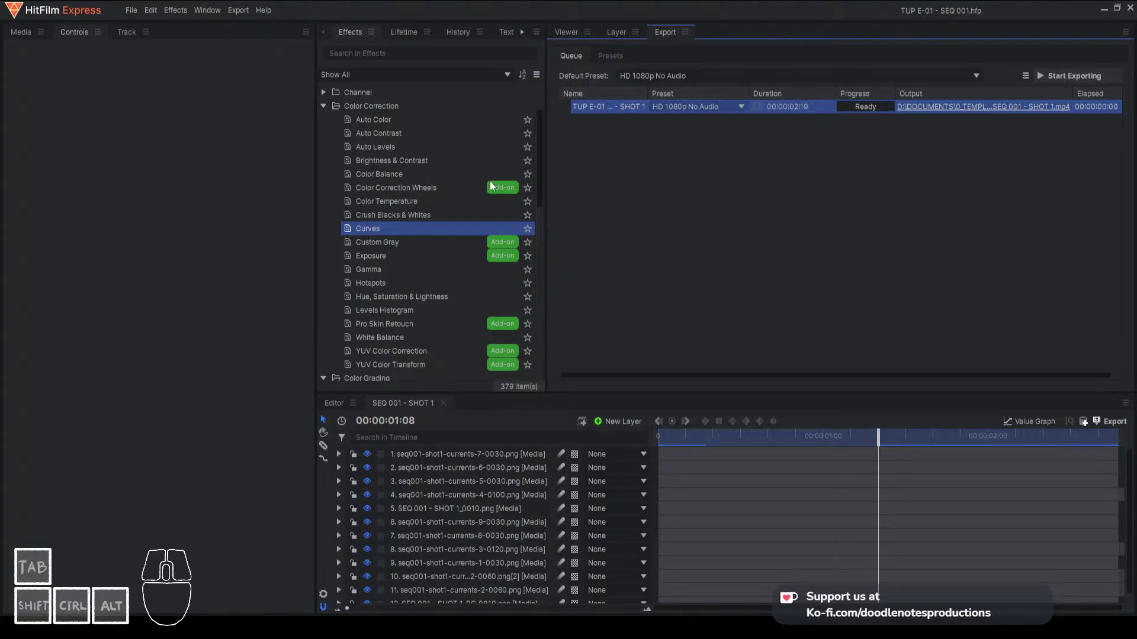
pyautogui.click(477, 254)
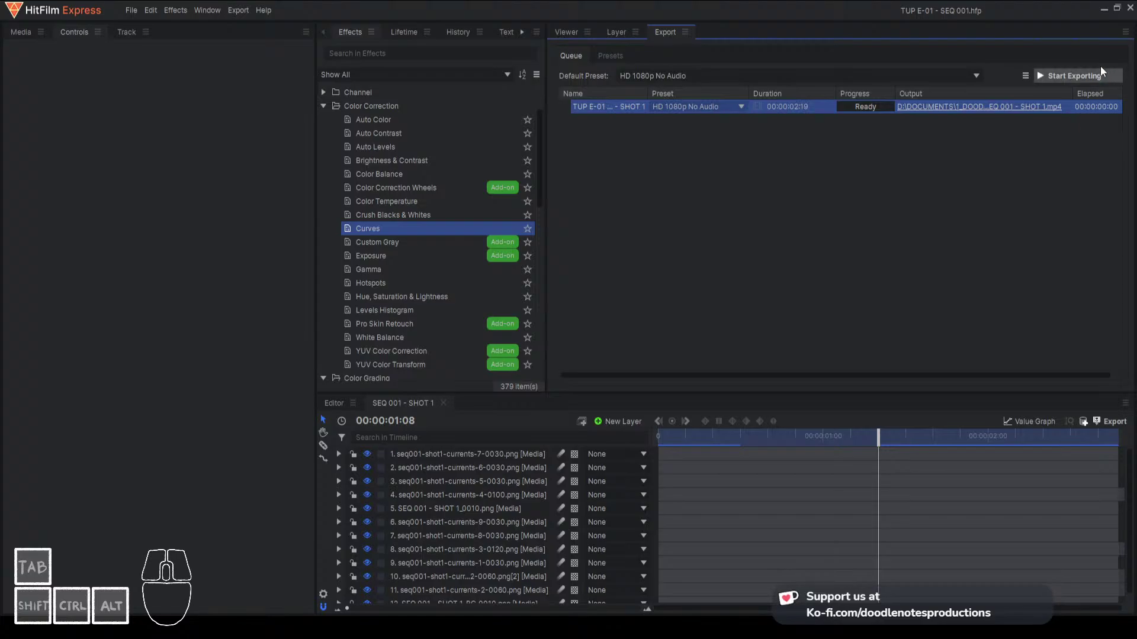
# Start exporting the queued SEQ 001 - SHOT 1
pyautogui.click(1052, 77)
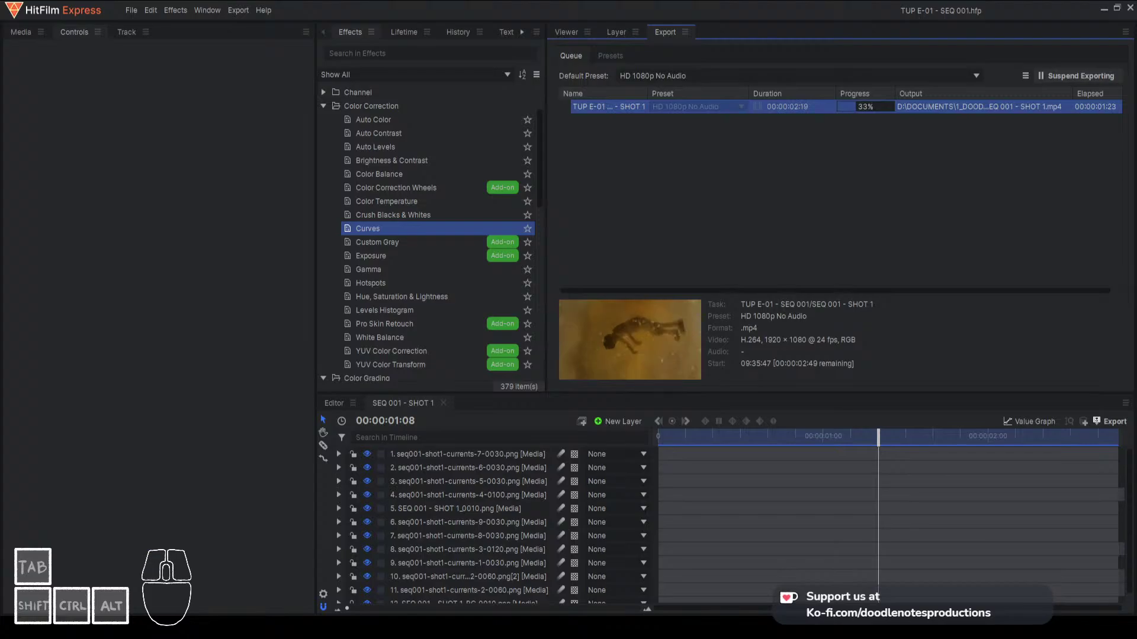
# Switch to OBS and replace the visible Window Capture source with a Display Capture of Display 1 placed directly below YT Chat
pyautogui.click(402, 442)
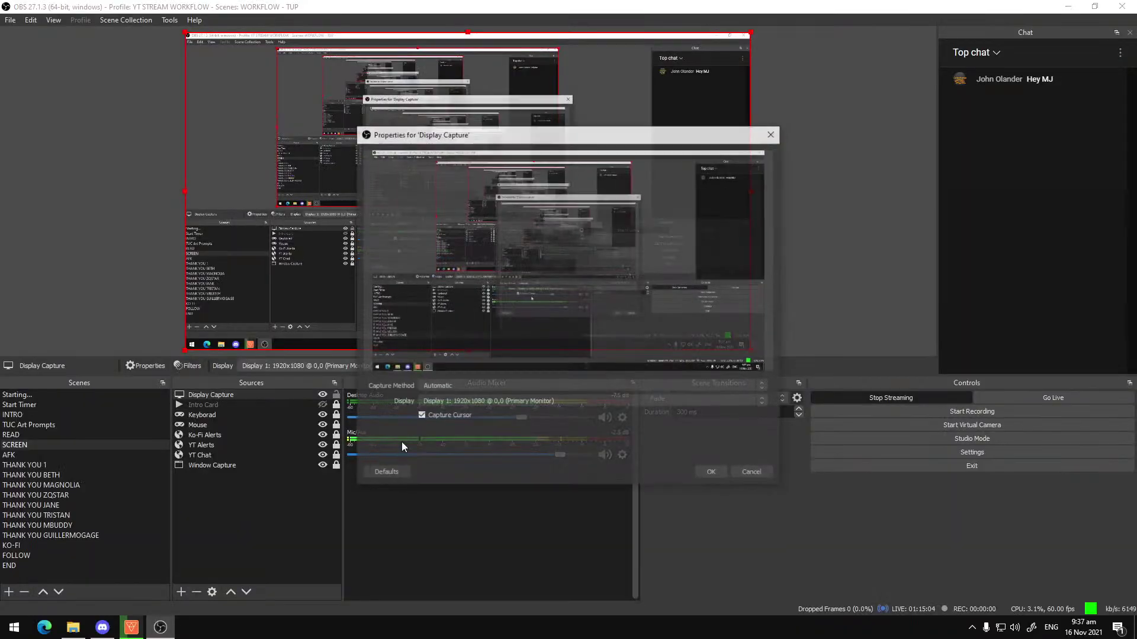
pyautogui.click(718, 473)
pyautogui.moveTo(254, 392); pyautogui.dragTo(252, 461)
pyautogui.click(325, 465)
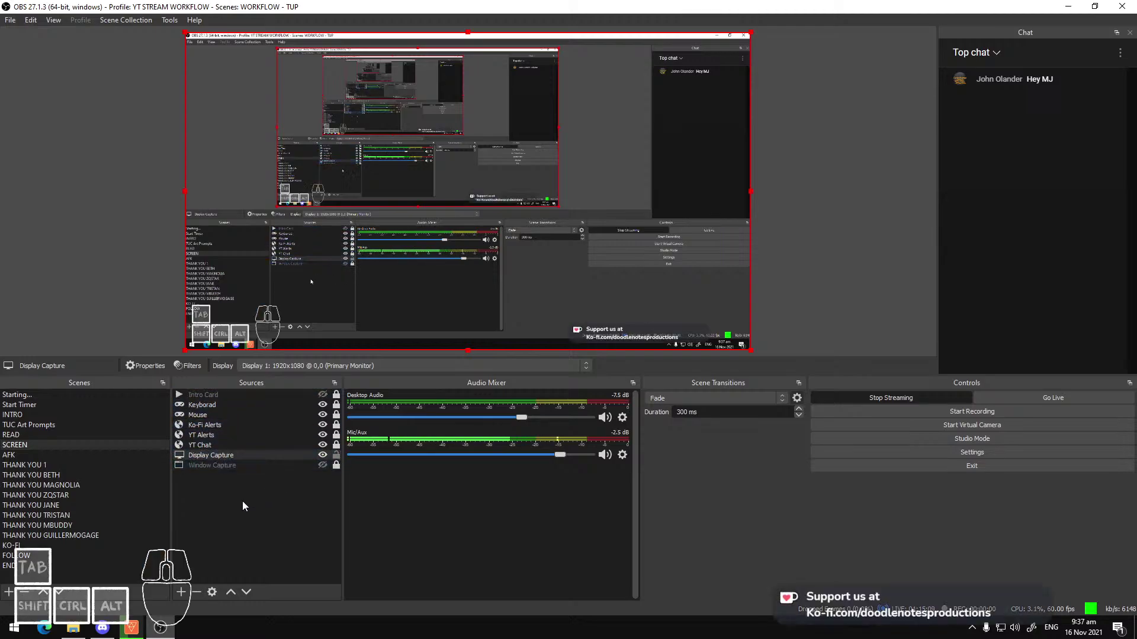
# Return to HitFilm Express and open the 1_THE UNDERLAND PROJECT\RENDER\BLENDER\EPISODE 1\FINAL\VERY FINAL folder in File Explorer
pyautogui.click(133, 629)
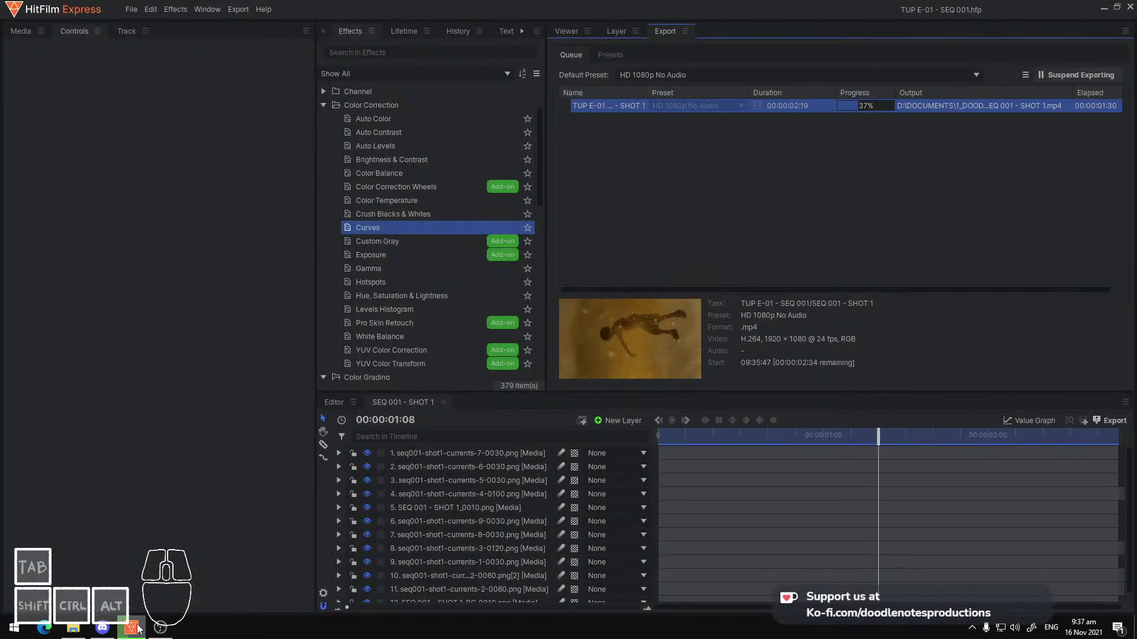
pyautogui.click(83, 629)
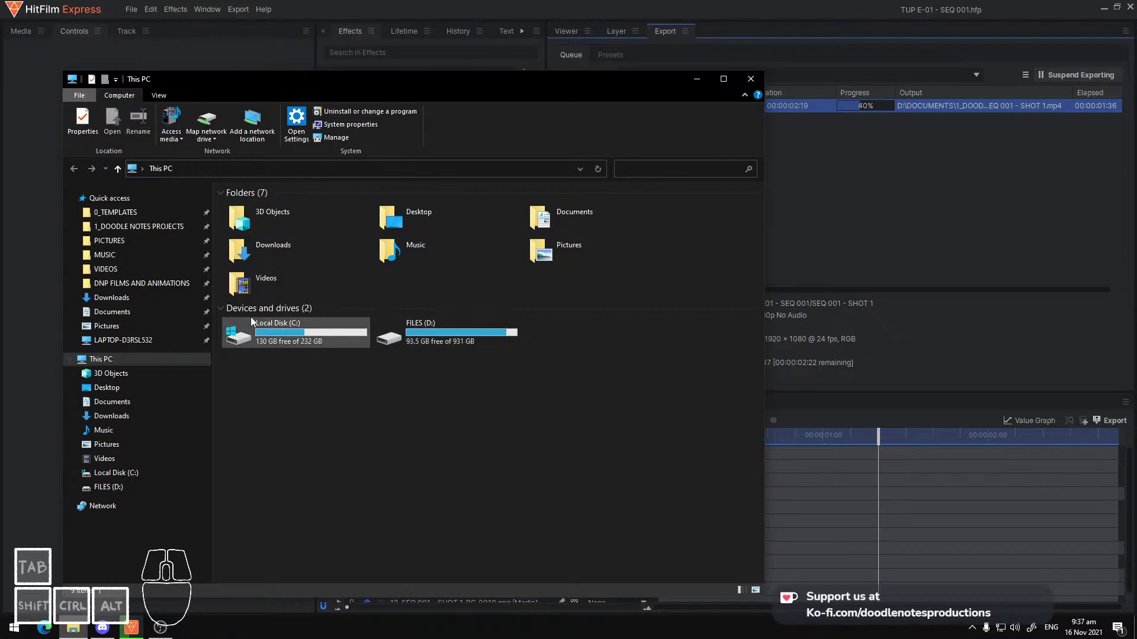
pyautogui.click(139, 226)
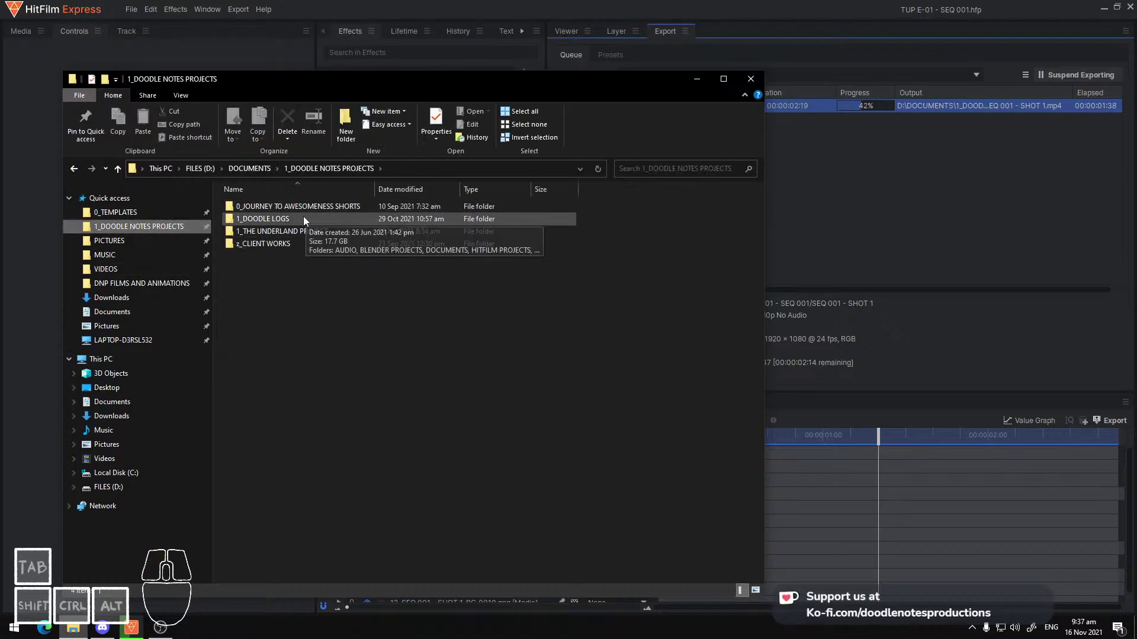
pyautogui.doubleClick(294, 232)
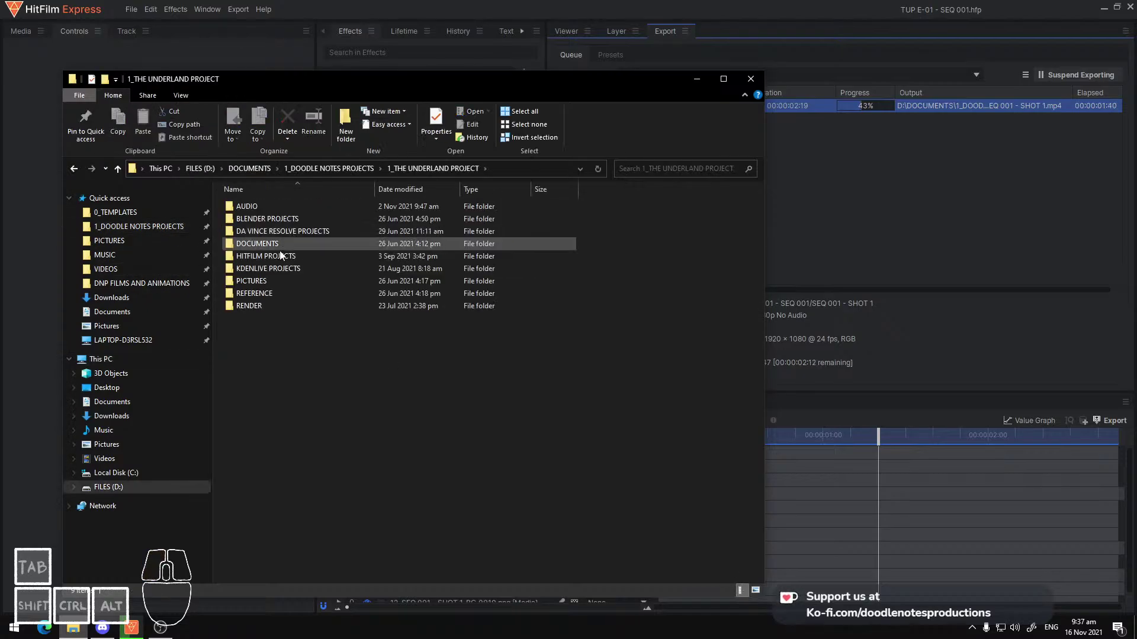
pyautogui.doubleClick(255, 307)
pyautogui.click(263, 226)
pyautogui.doubleClick(262, 226)
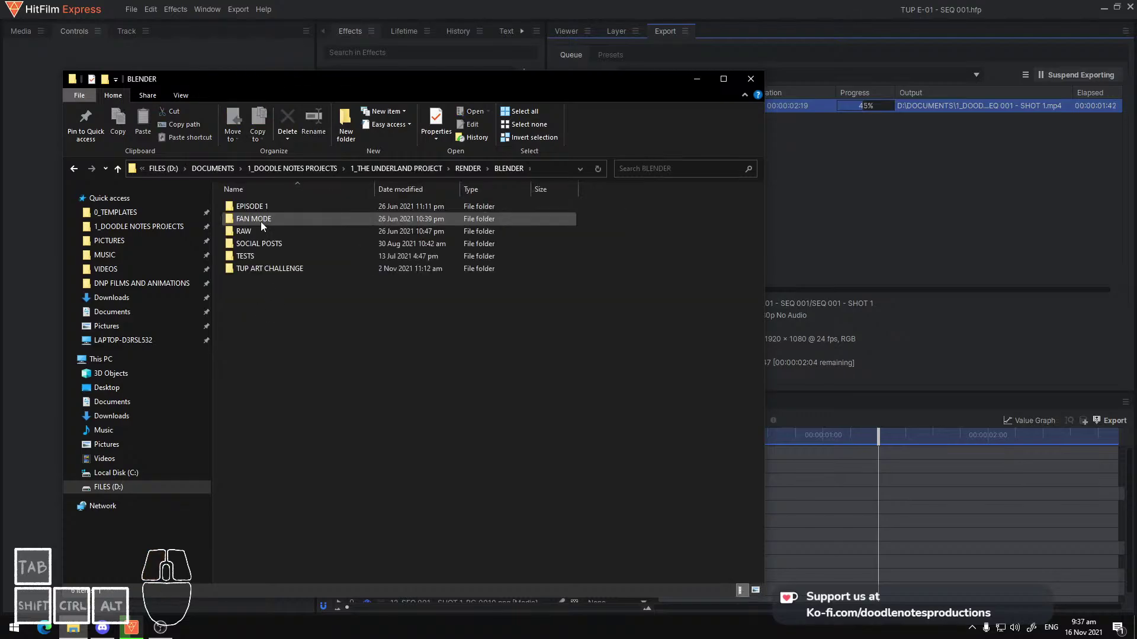
pyautogui.doubleClick(268, 202)
pyautogui.doubleClick(269, 205)
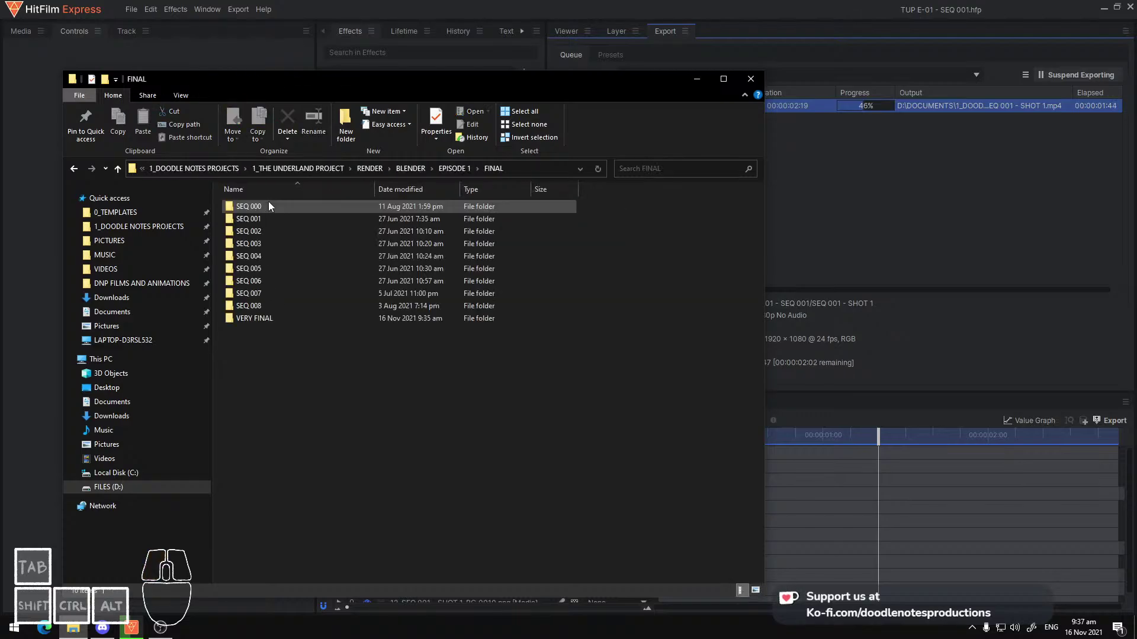
pyautogui.doubleClick(255, 320)
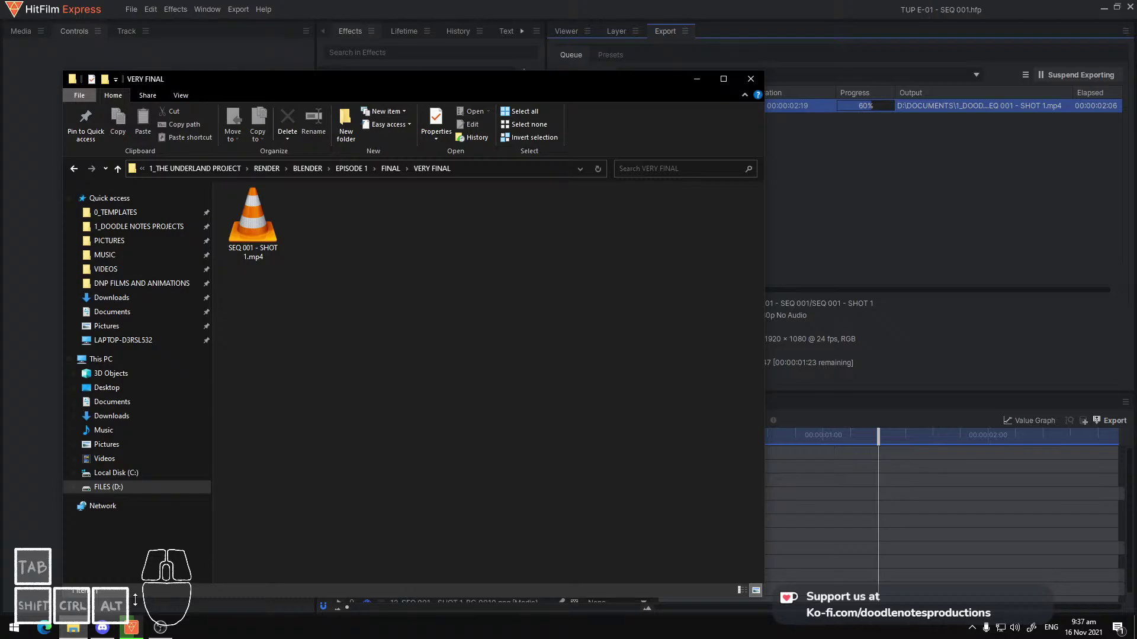
# Switch to Discord, open the updates-general channel of World To Awesomeness, and look through its member list
pyautogui.click(108, 625)
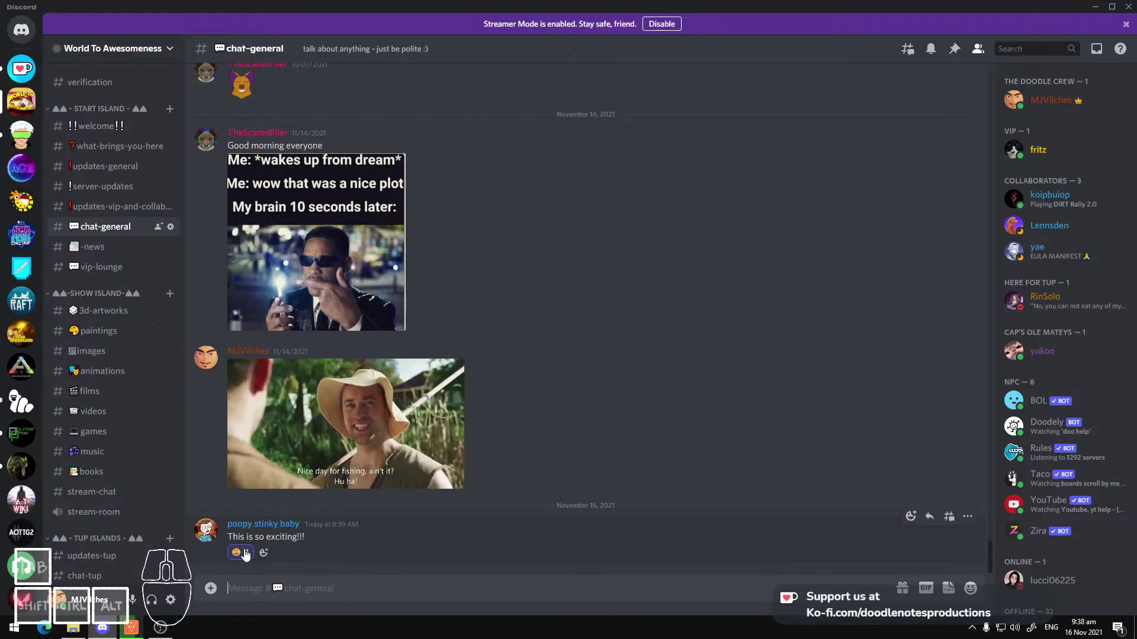
pyautogui.click(119, 207)
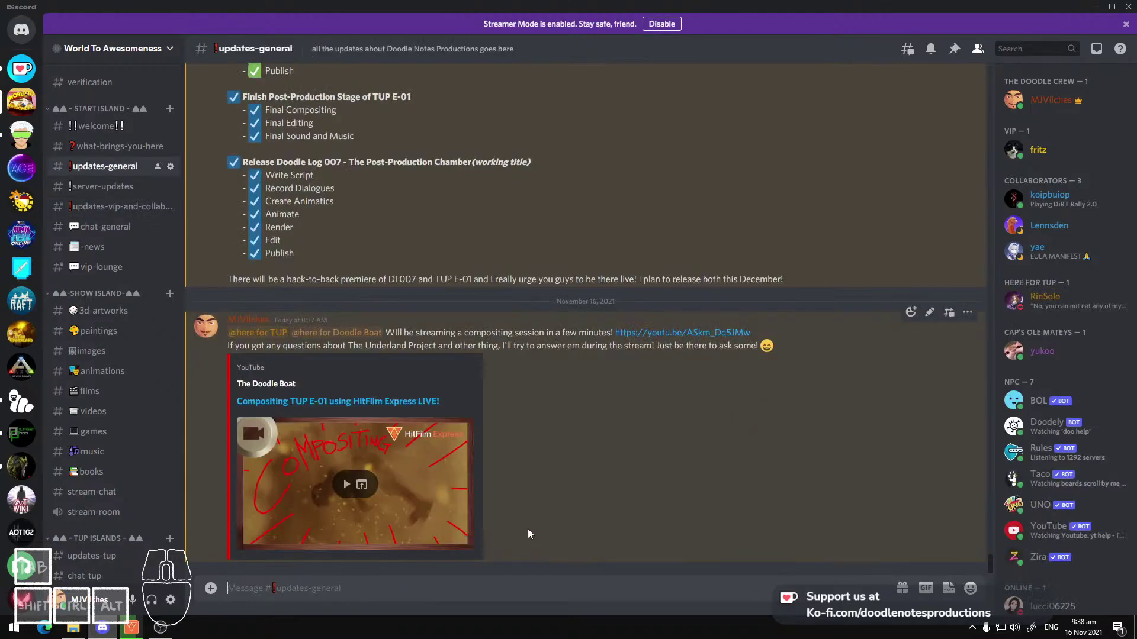
pyautogui.scroll(-4, 1078, 419)
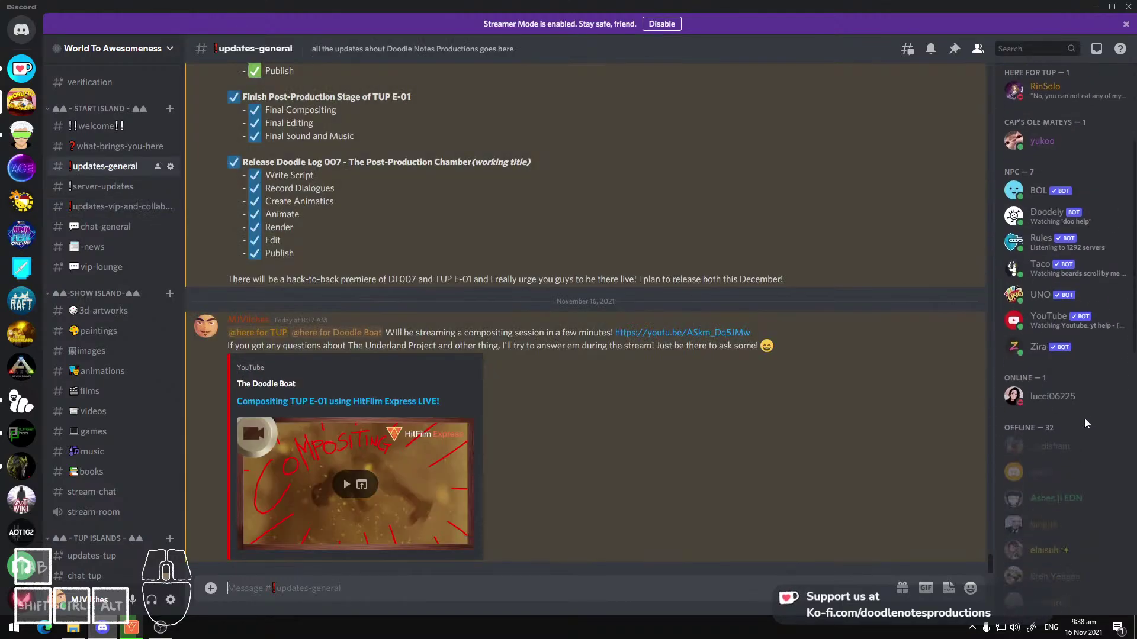
pyautogui.scroll(-6, 1076, 433)
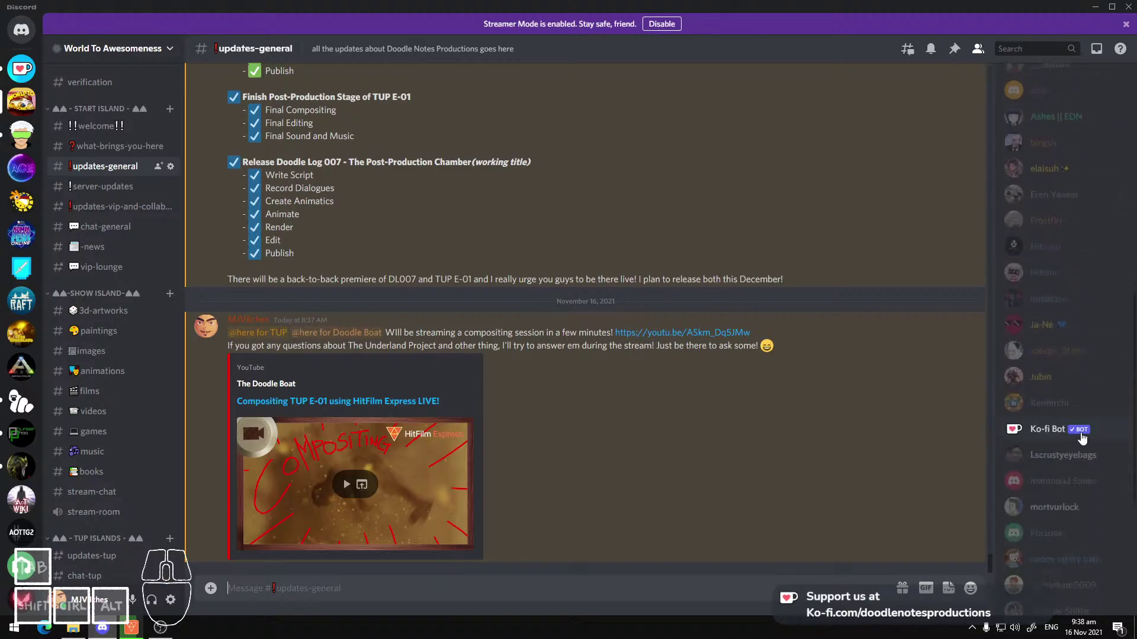
# Read the TUP E-01 roadmap post in updates-general, including the Final Compositing item under Finish Post-Production Stage
pyautogui.scroll(5, 517, 411)
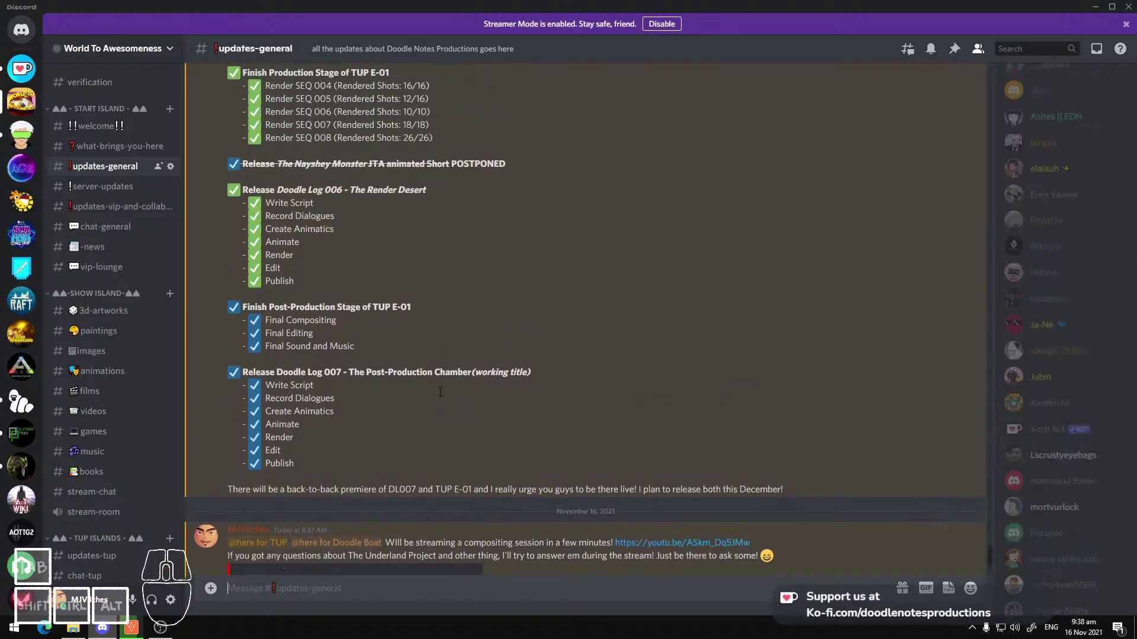
pyautogui.scroll(2, 393, 351)
pyautogui.scroll(-4, 392, 351)
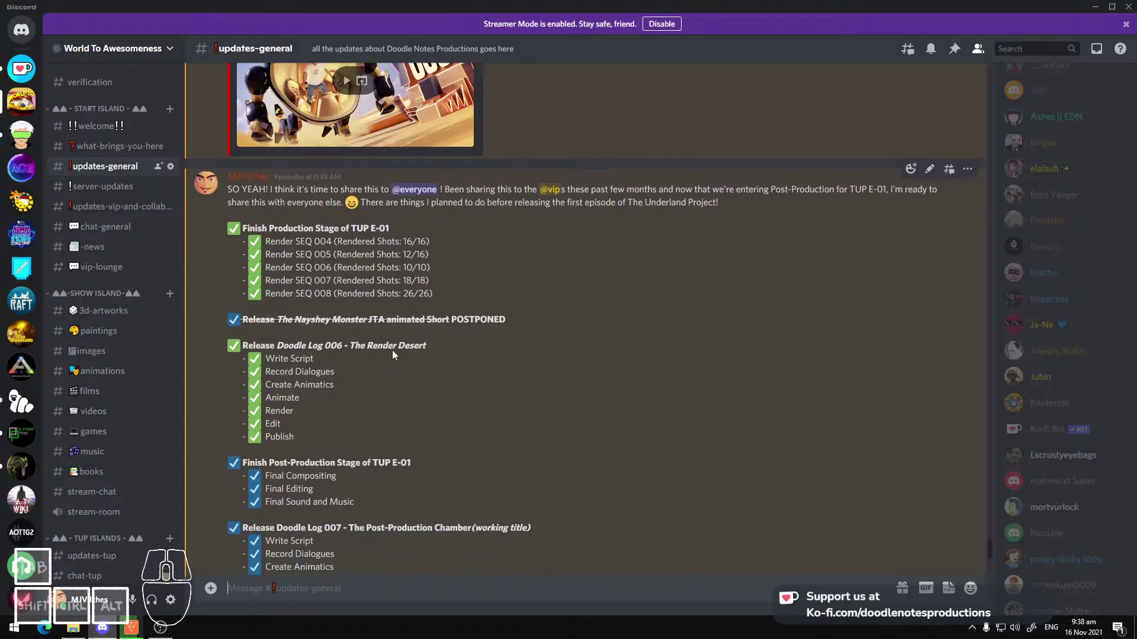
pyautogui.scroll(2, 384, 301)
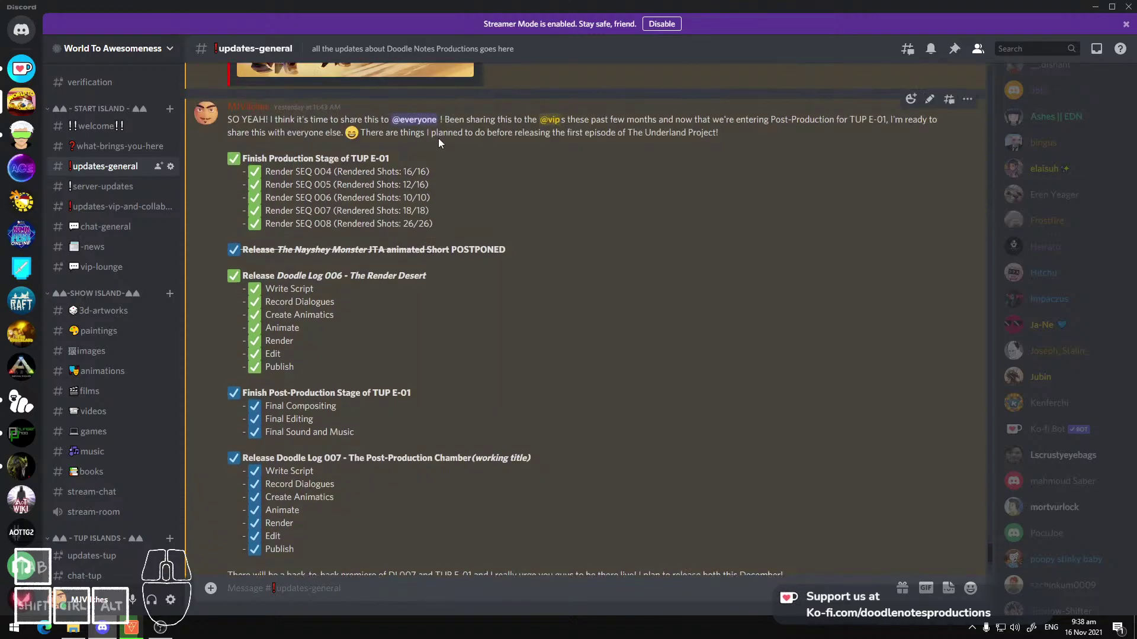
pyautogui.scroll(-5, 501, 333)
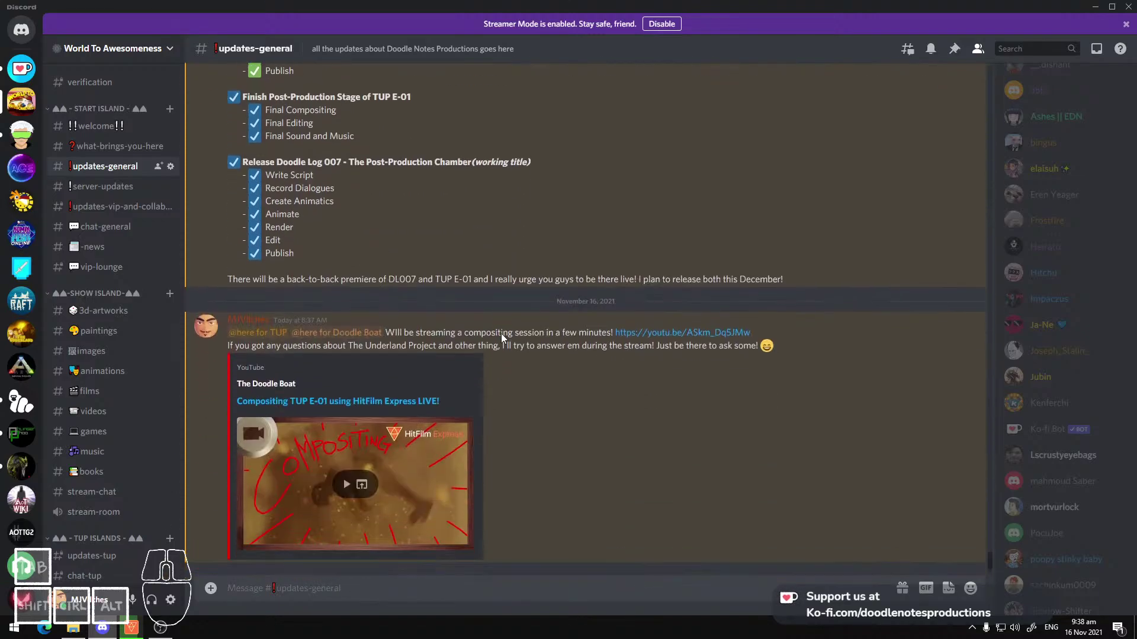
pyautogui.scroll(3, 551, 321)
pyautogui.scroll(2, 551, 321)
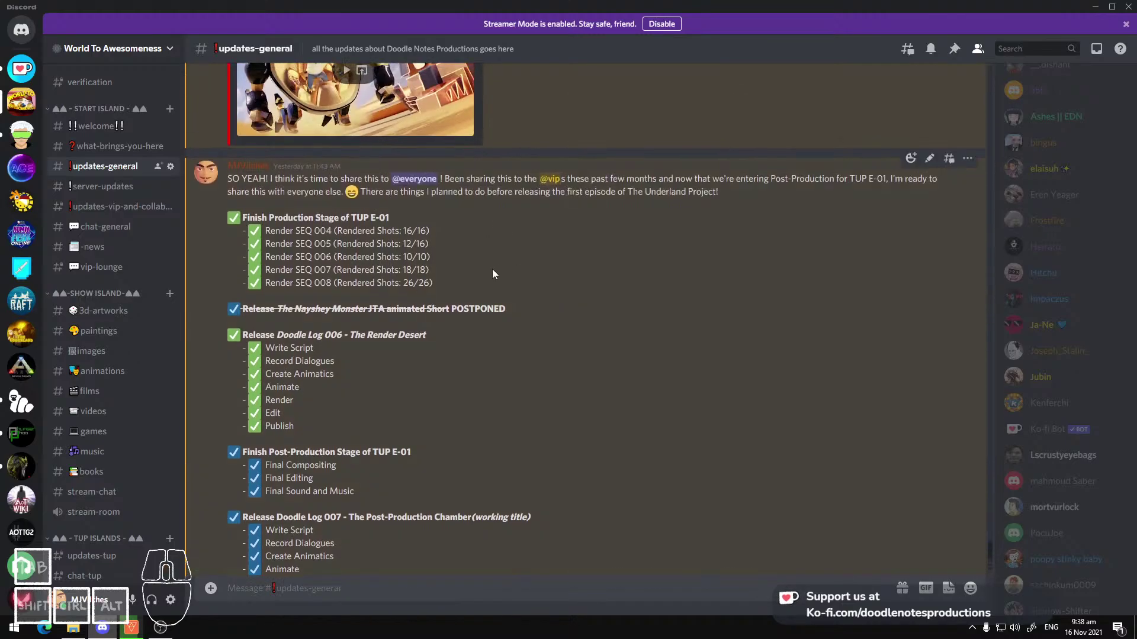
pyautogui.scroll(-1, 492, 269)
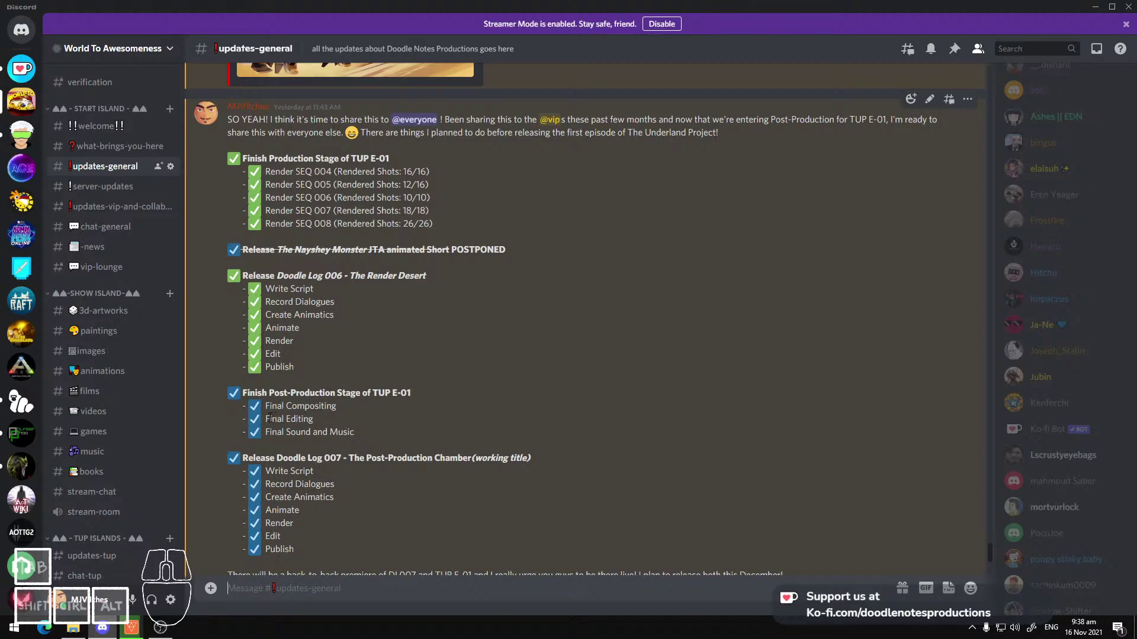
pyautogui.moveTo(267, 407); pyautogui.dragTo(359, 404)
pyautogui.click(347, 405)
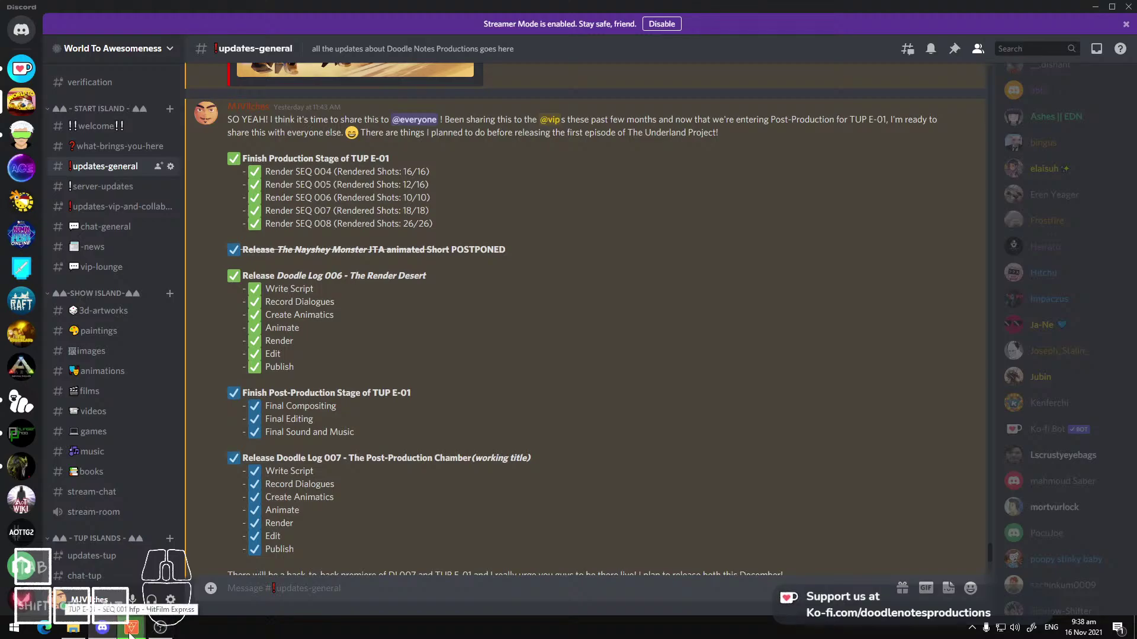
# Return to HitFilm Express, clear the SEQ 001 - SHOT 1 task from the export queue, and save the project from the Viewer
pyautogui.click(131, 631)
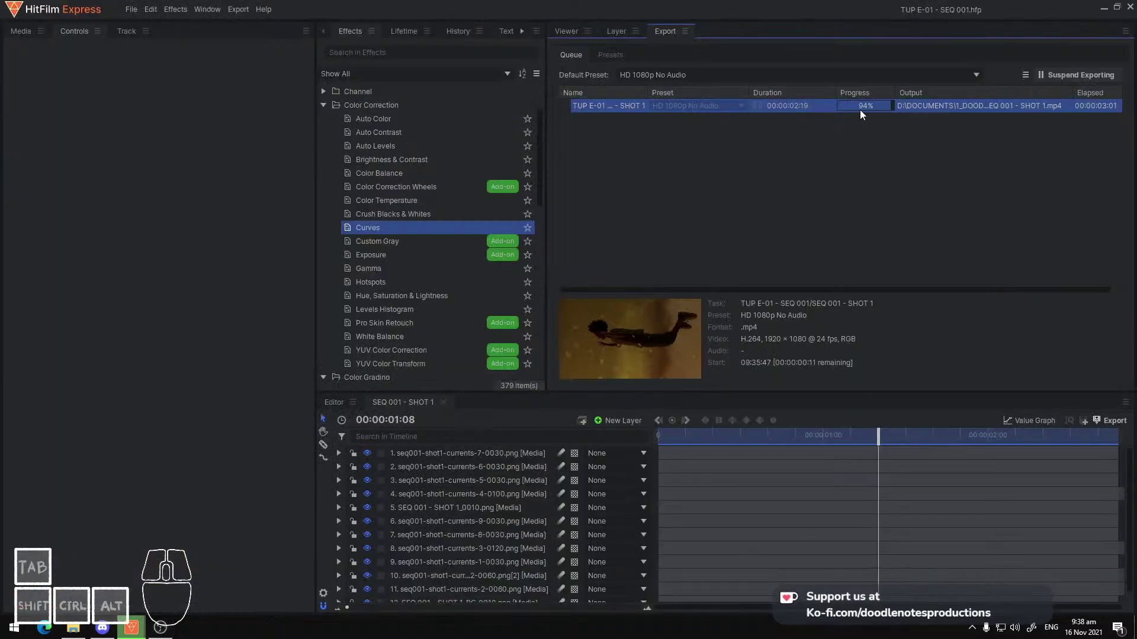
pyautogui.click(74, 628)
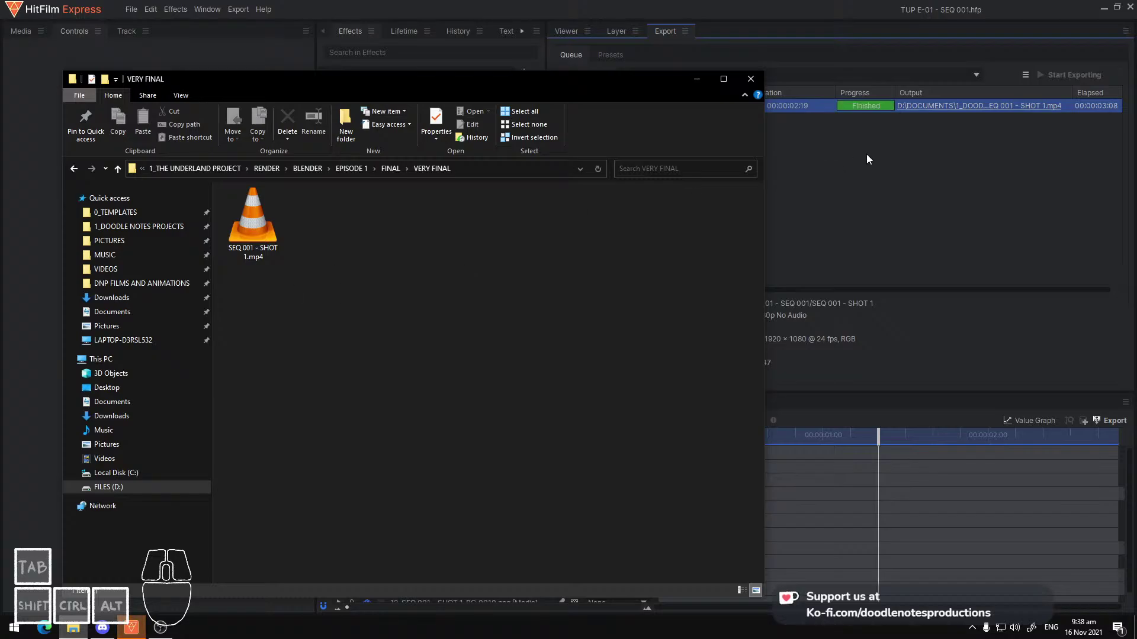
pyautogui.moveTo(837, 137); pyautogui.dragTo(860, 81)
pyautogui.press('Delete')
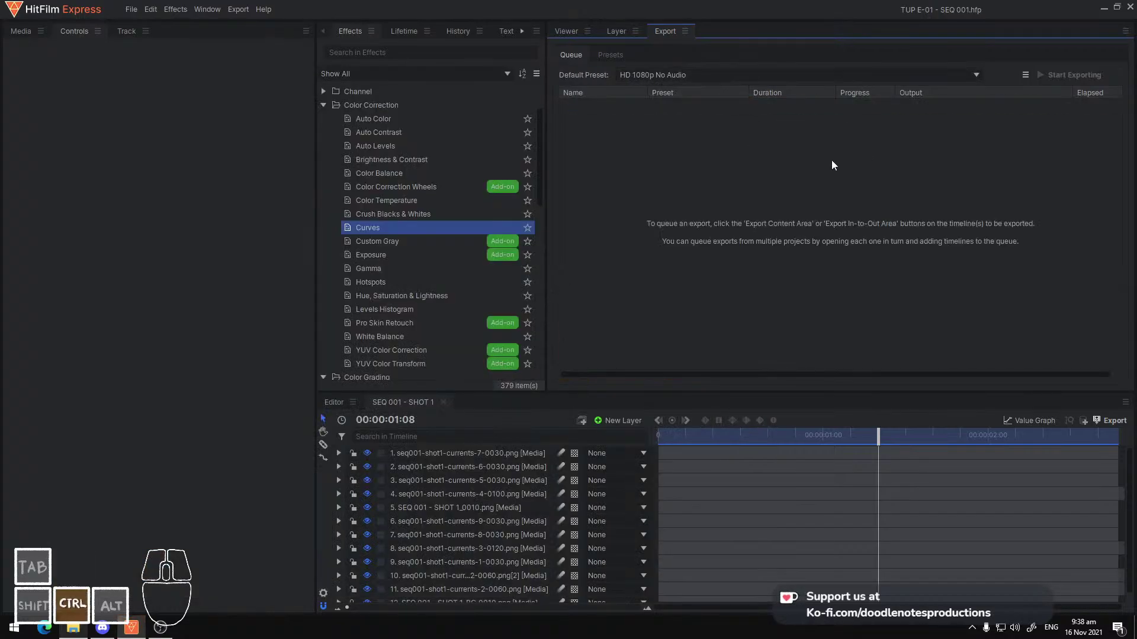
pyautogui.click(571, 32)
pyautogui.hotkey('ctrl', 's')
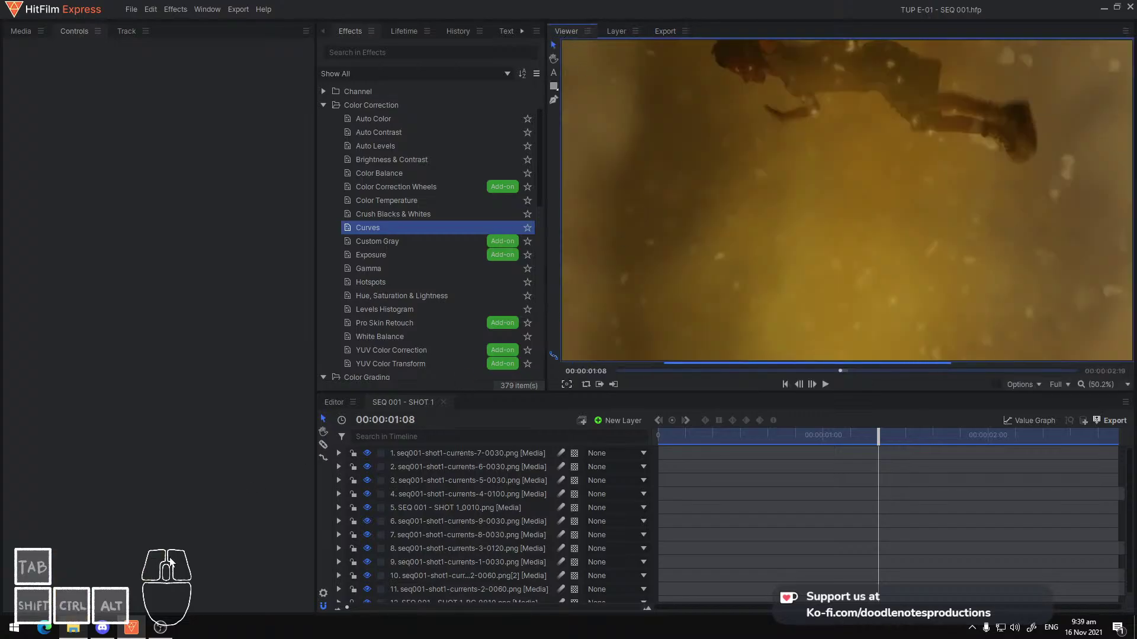
# Play the exported SEQ 001 - SHOT 1.mp4 from the VERY FINAL folder in VLC media player, looped and in full screen
pyautogui.click(73, 628)
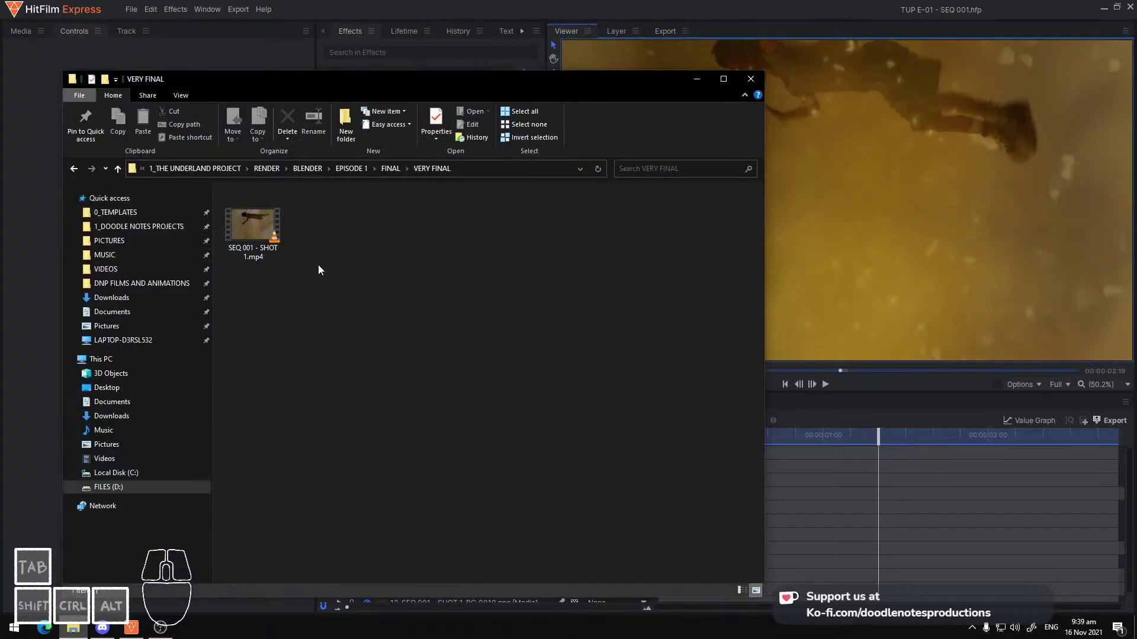
pyautogui.click(274, 240)
pyautogui.doubleClick(274, 239)
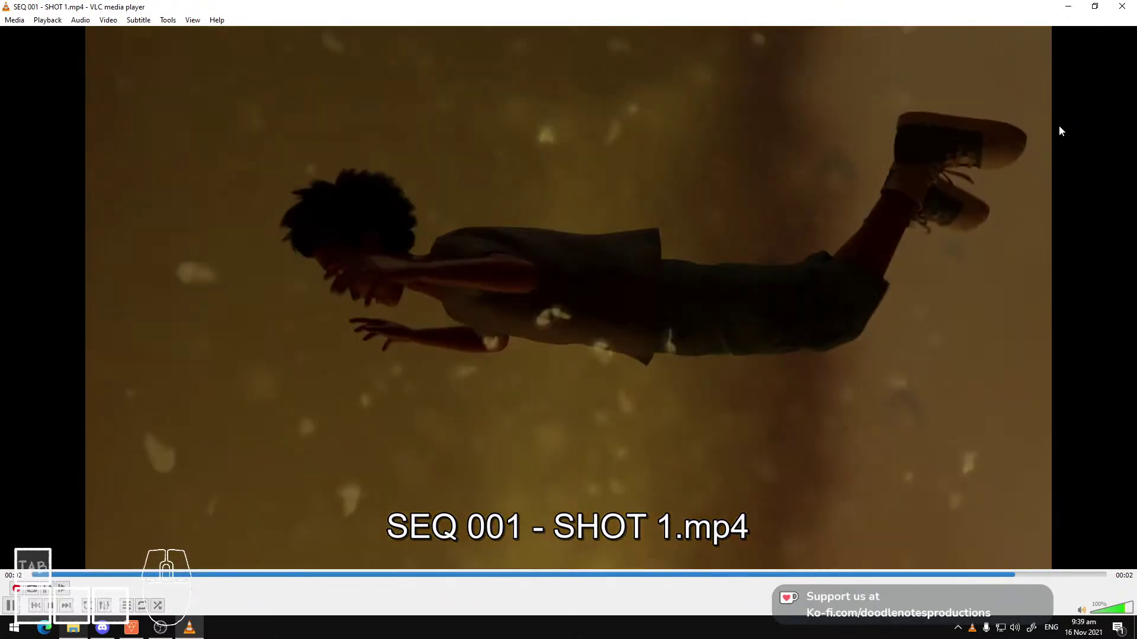
pyautogui.press('space')
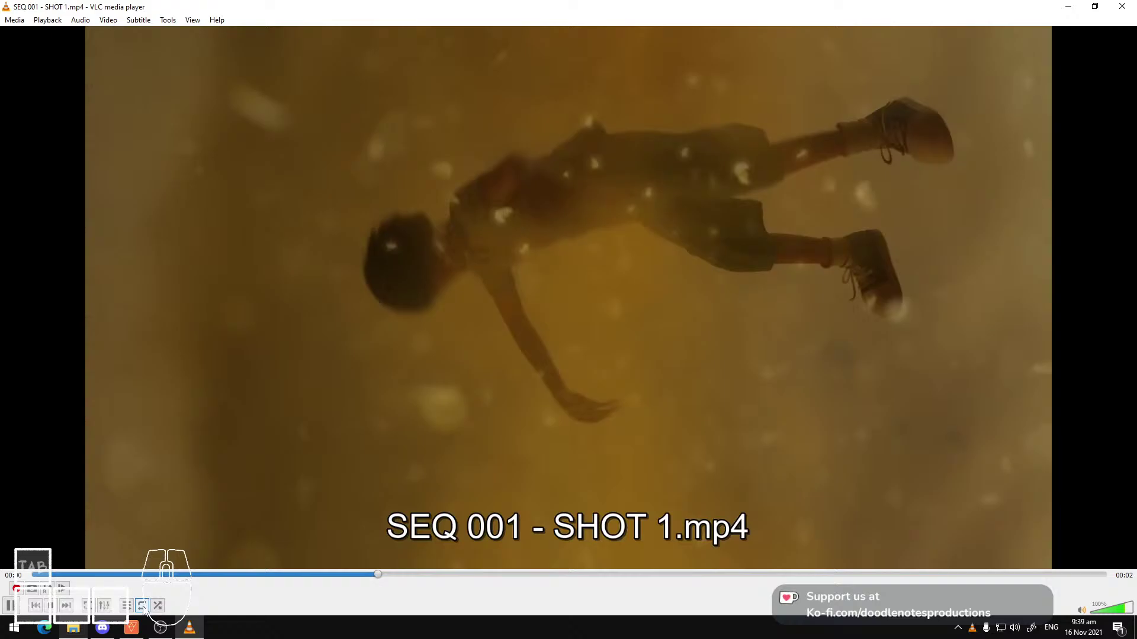
pyautogui.click(144, 609)
pyautogui.doubleClick(745, 324)
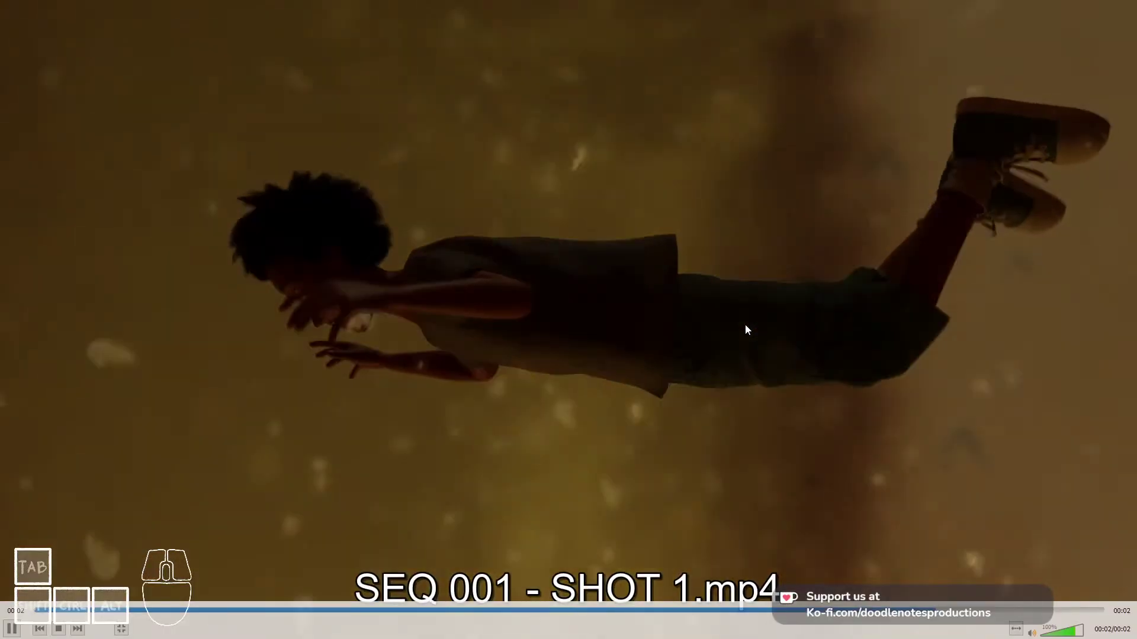